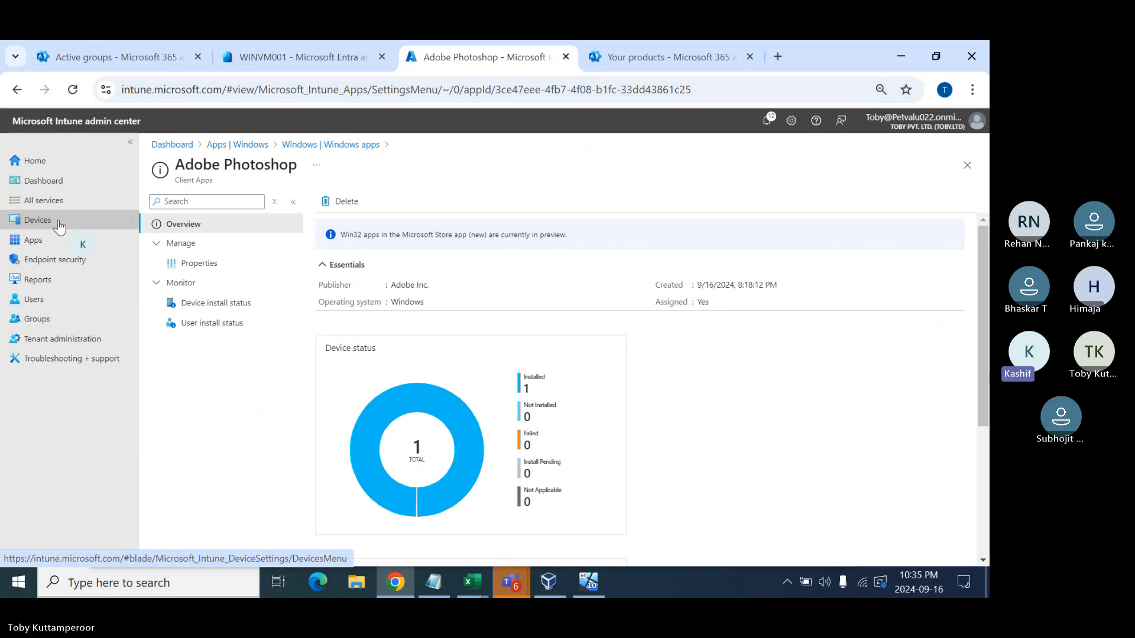
- Go to Apps > Windows and check the Company Portal app's status page
click(60, 227)
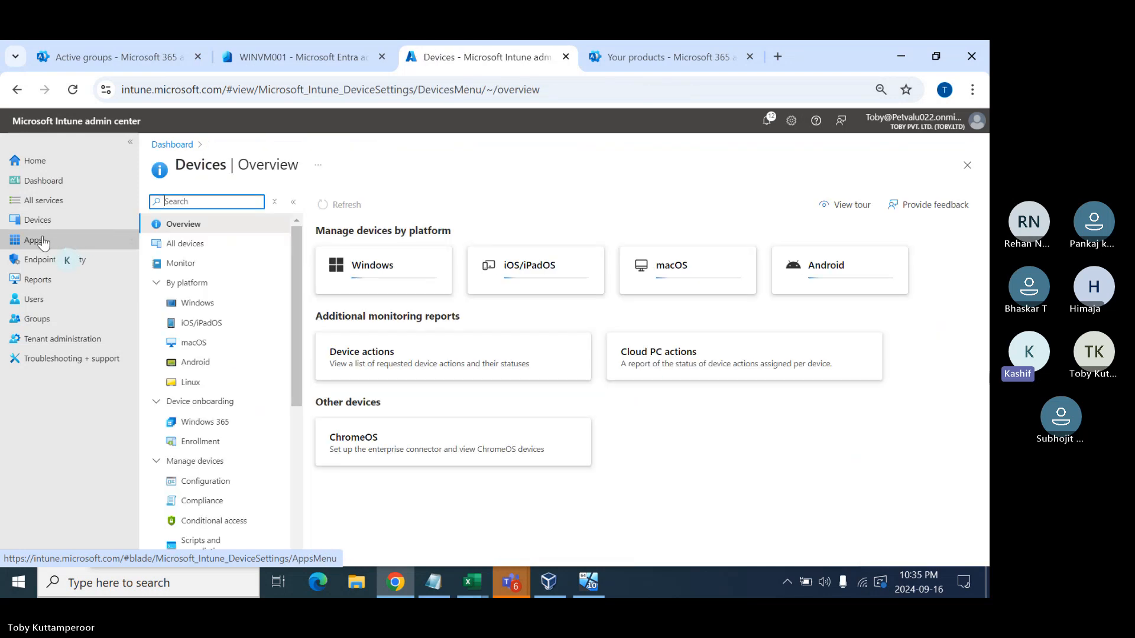
click(57, 241)
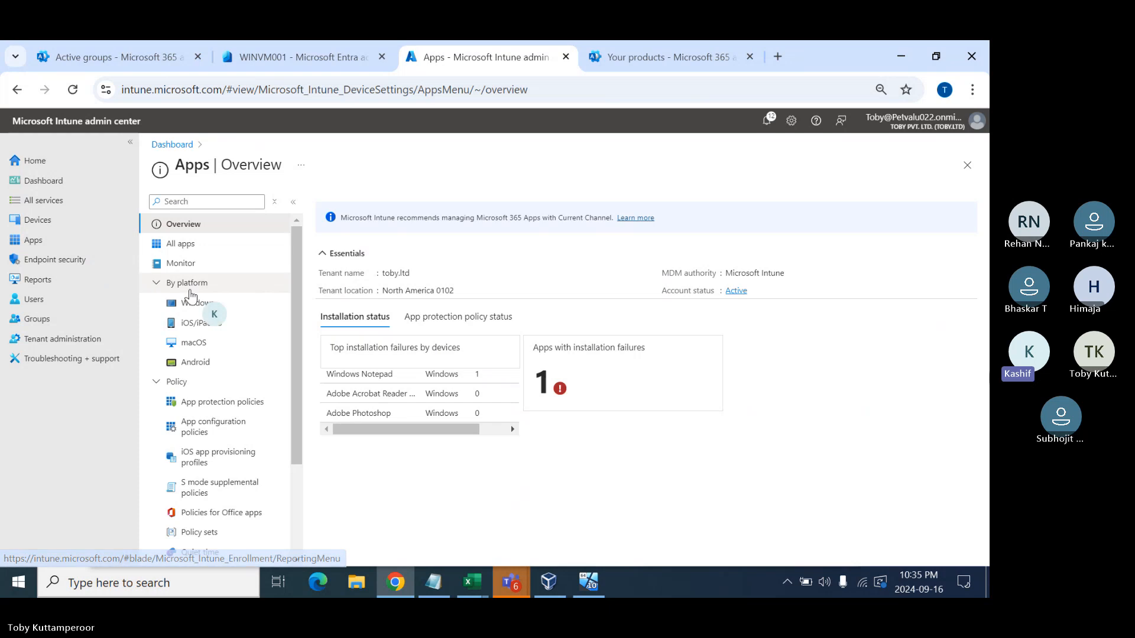
click(203, 305)
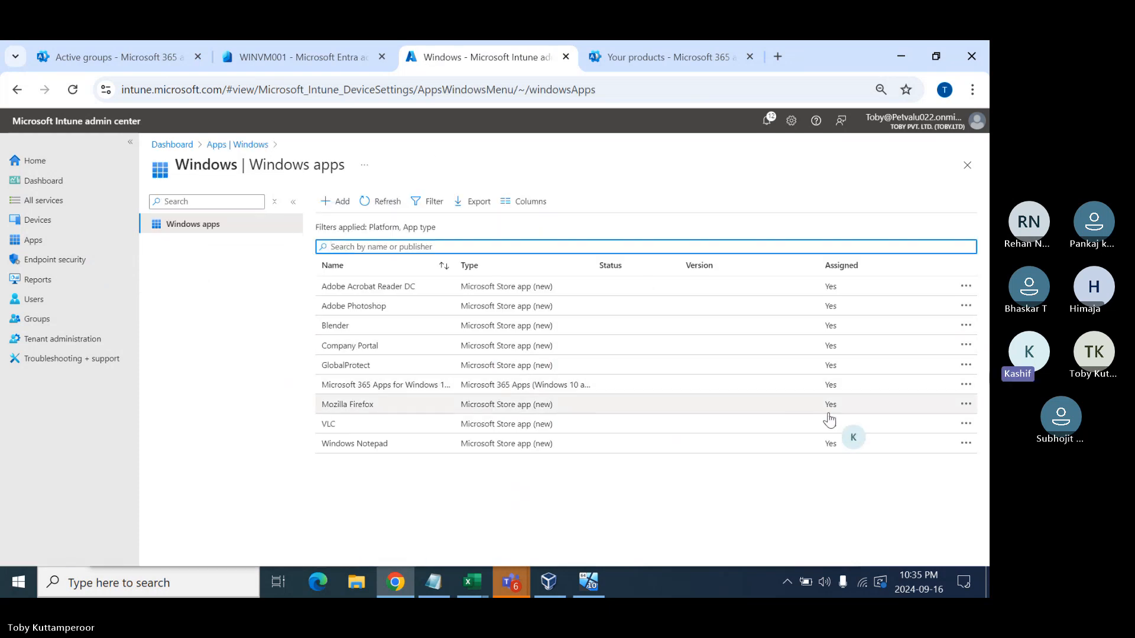
click(350, 347)
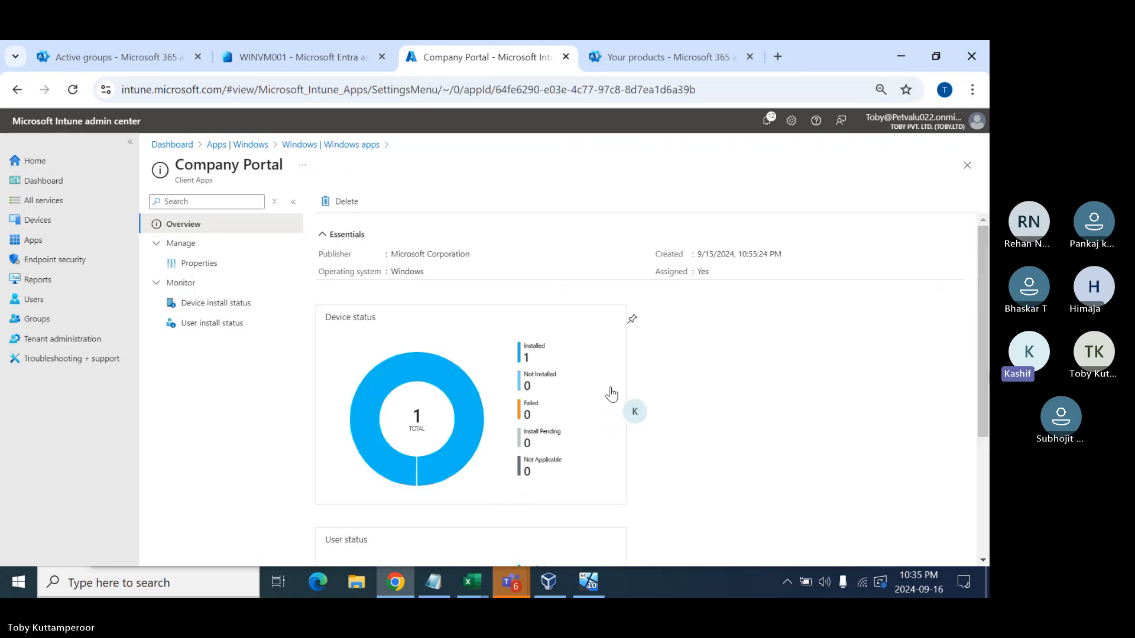
click(334, 148)
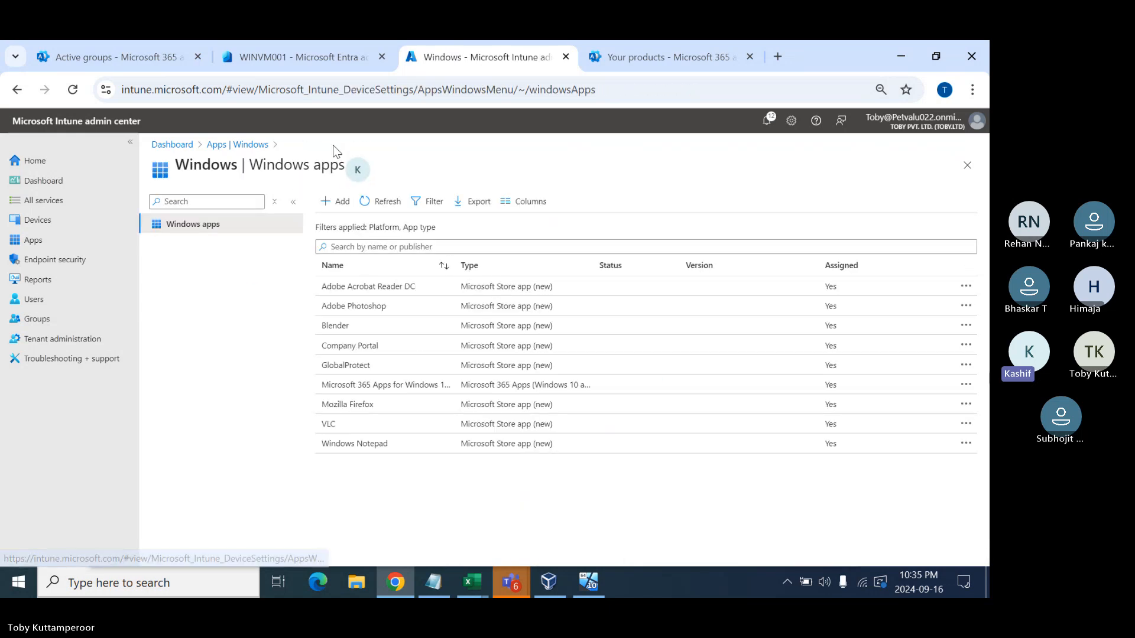
- Review the Adobe Acrobat Reader DC and Mozilla Firefox status pages
click(388, 291)
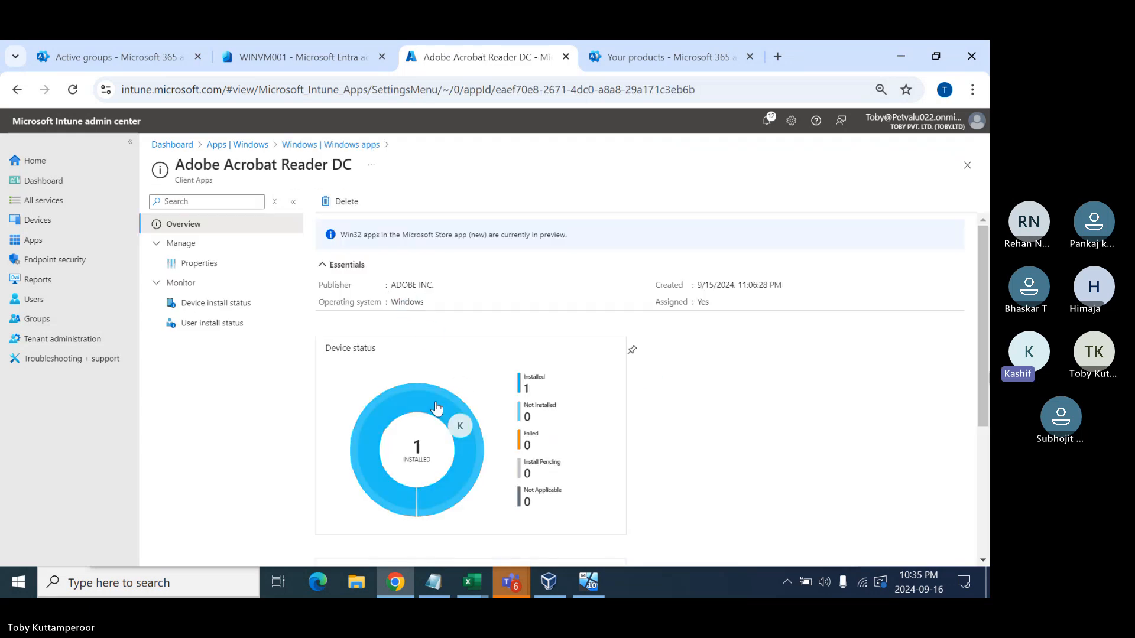
click(354, 145)
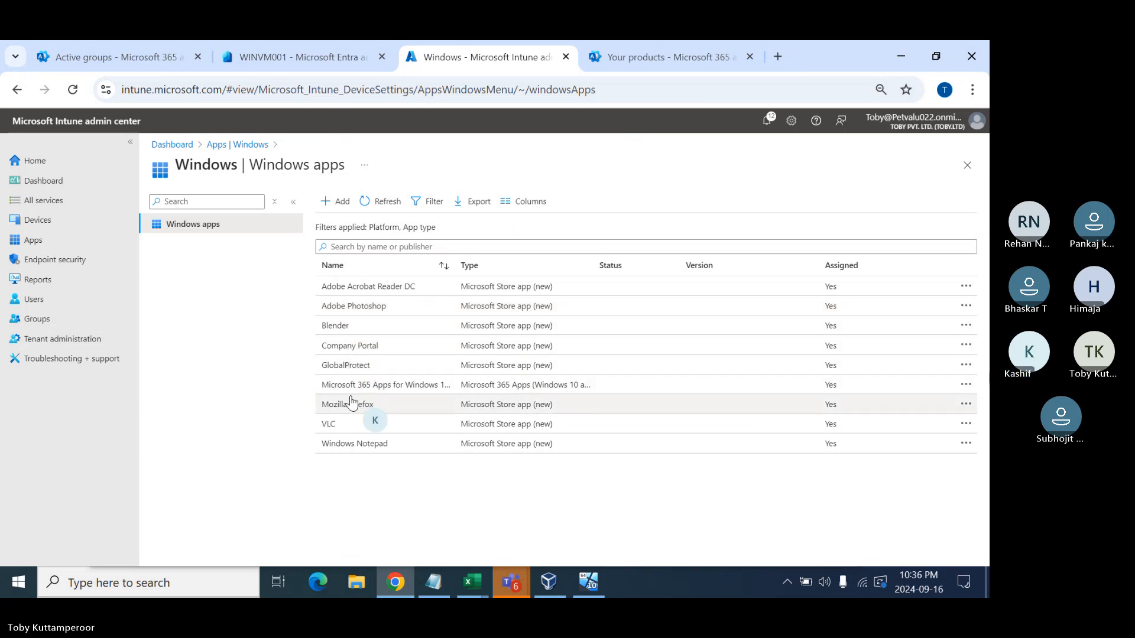
click(393, 406)
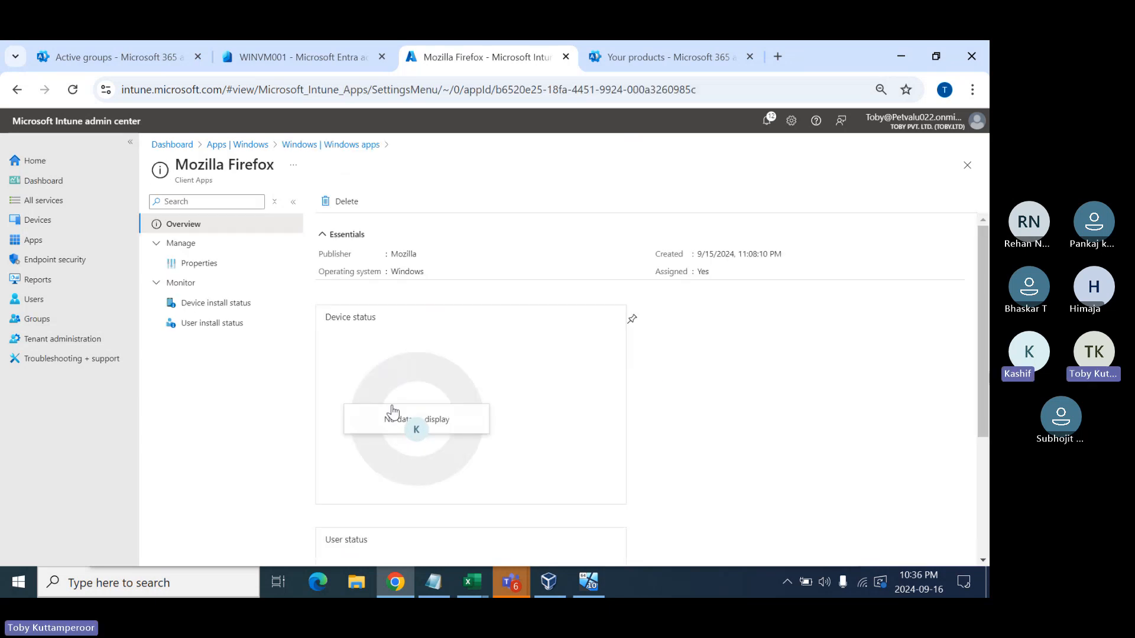
click(342, 145)
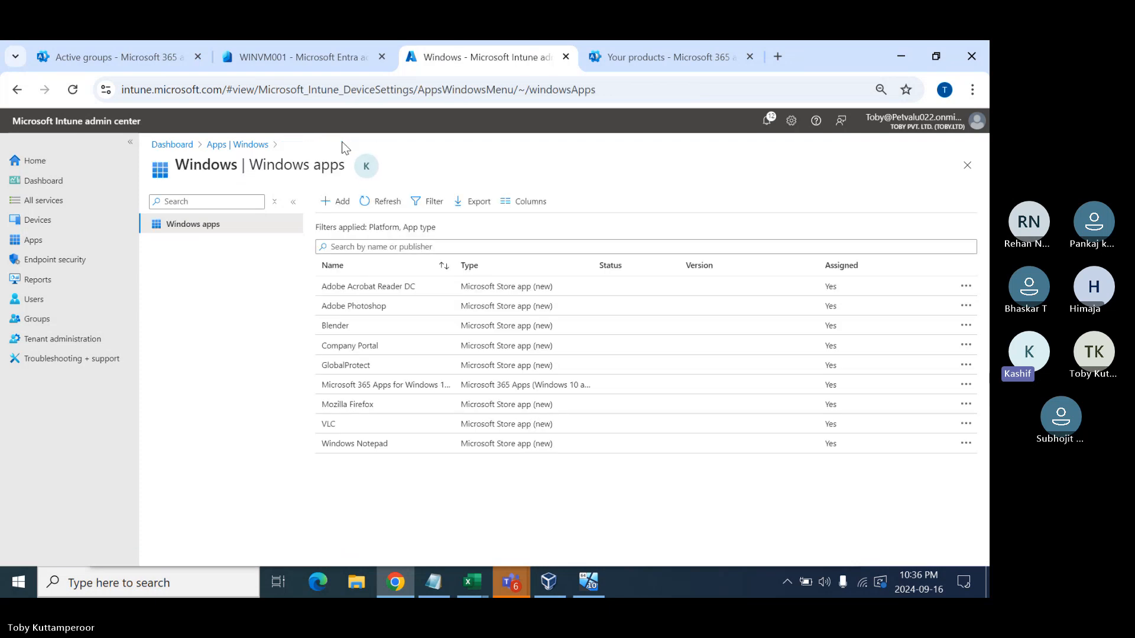
- Review Microsoft 365 Apps and VLC, then open Windows Notepad's status page
click(384, 390)
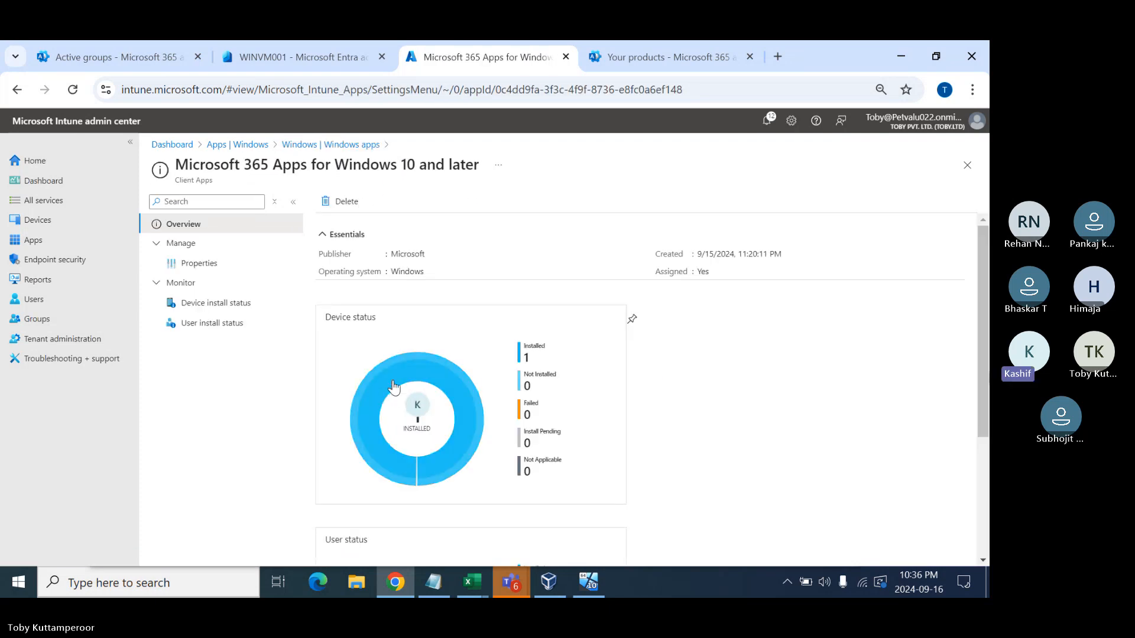
click(341, 146)
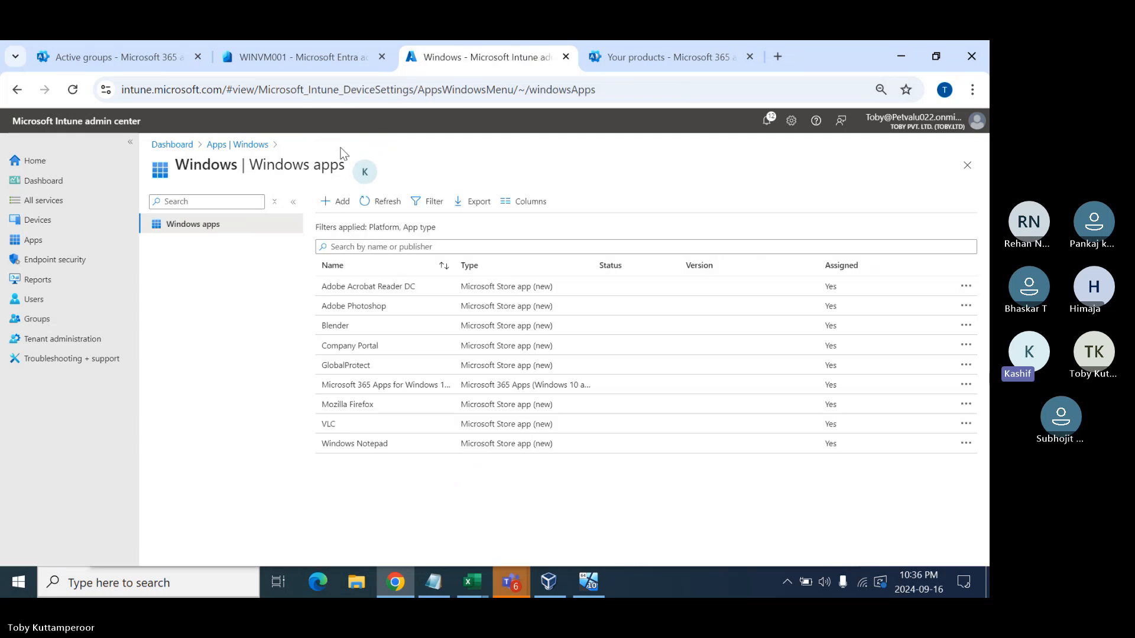
click(406, 424)
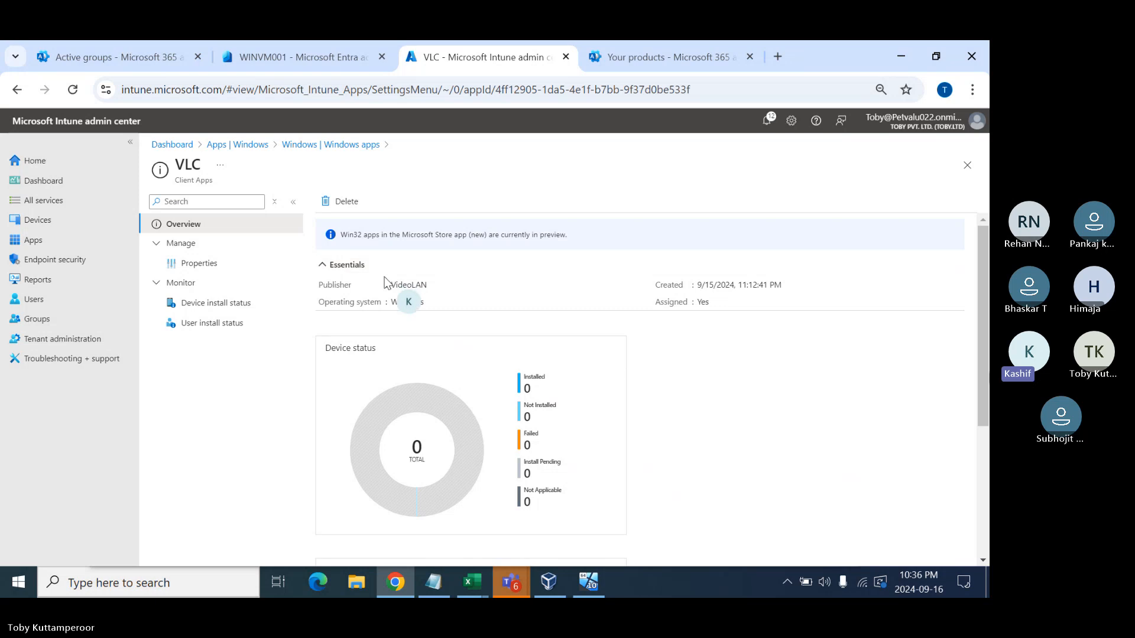
click(357, 145)
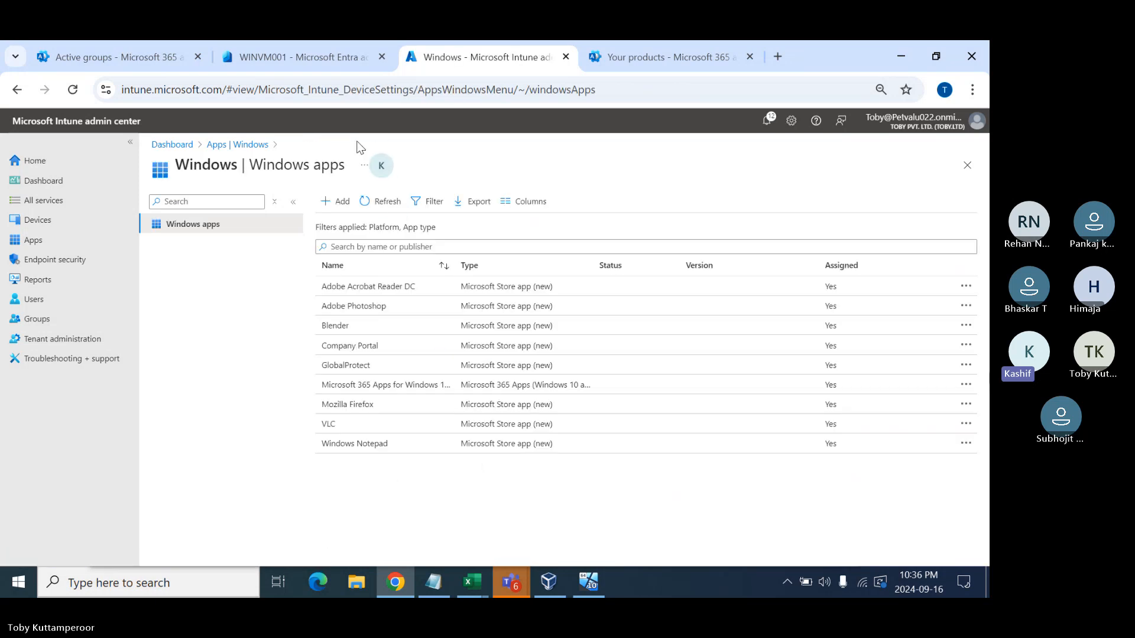
click(405, 450)
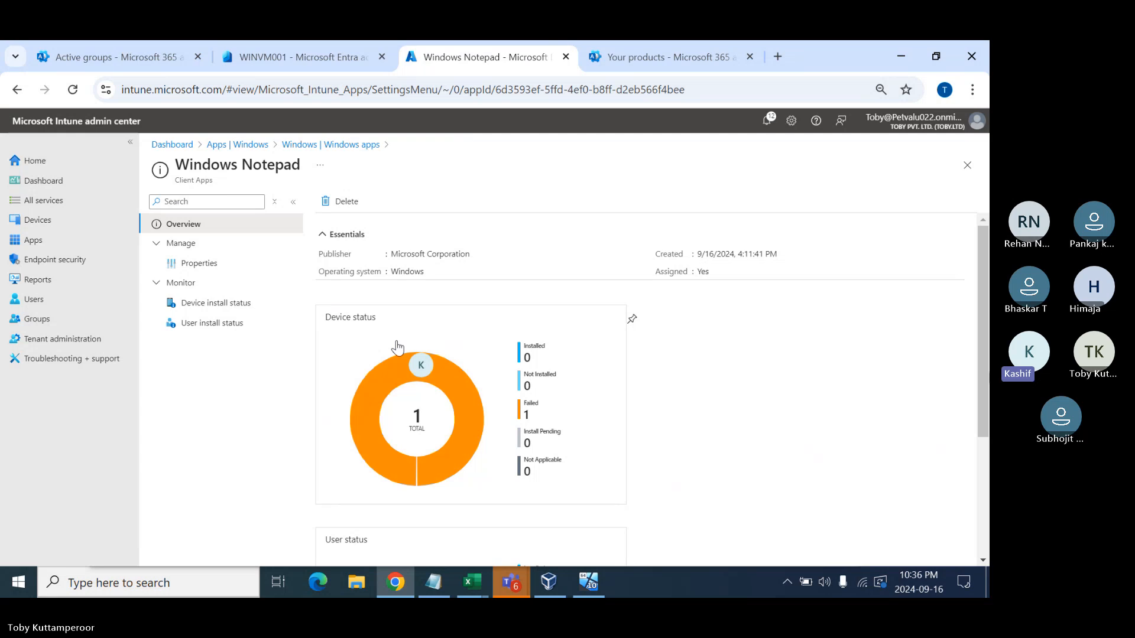
- Inspect Notepad's failed WINVM001 install records, then return to the Windows apps list
click(532, 408)
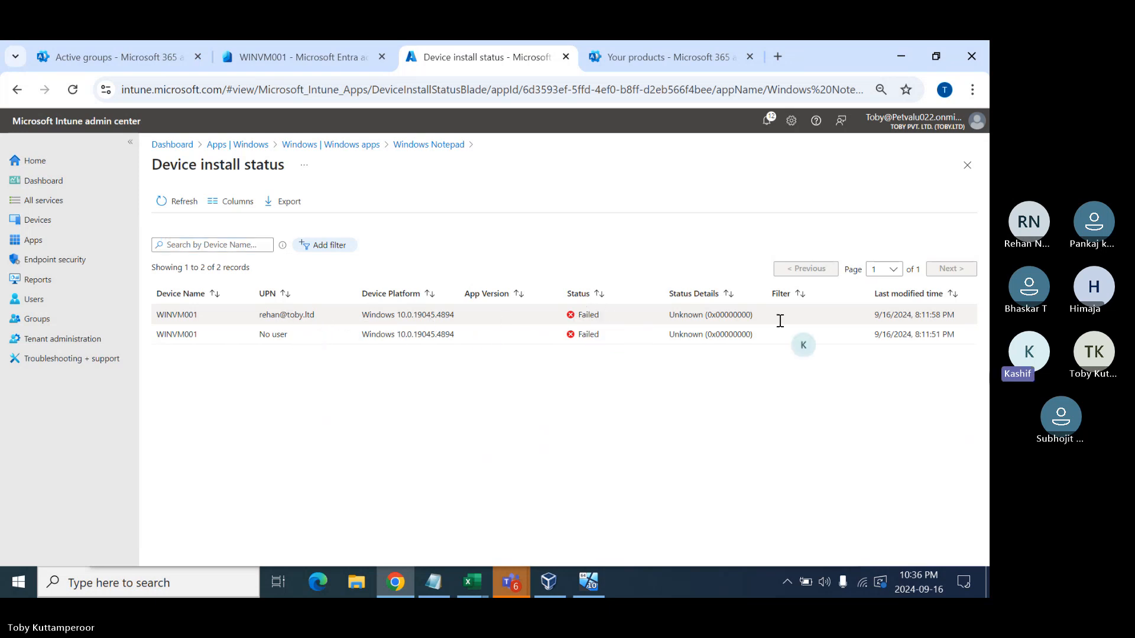
click(414, 145)
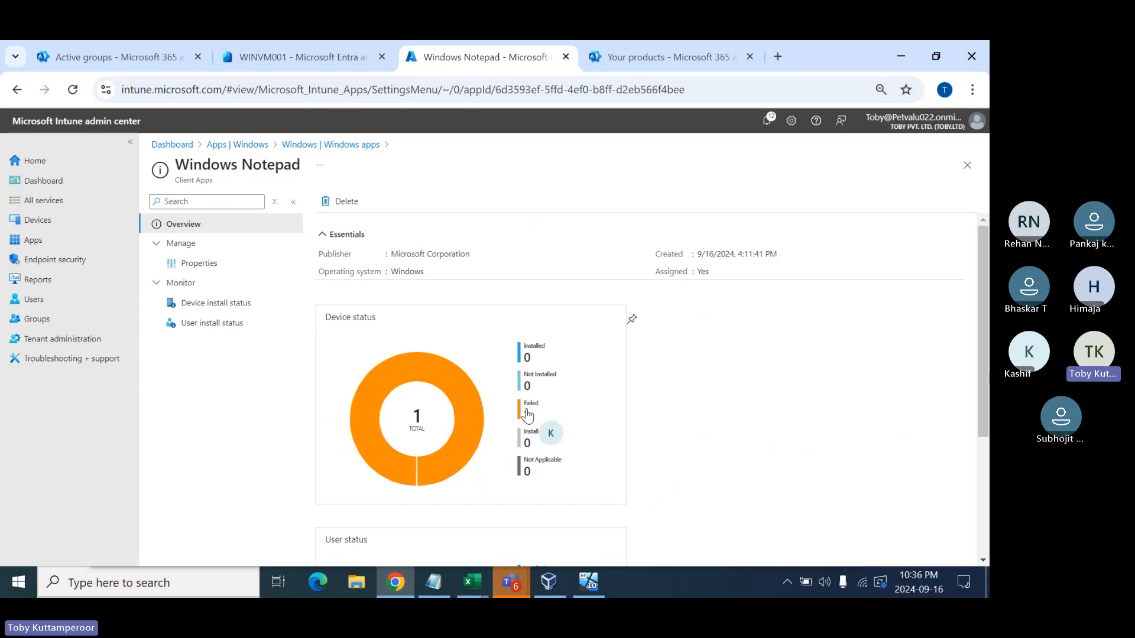
click(341, 147)
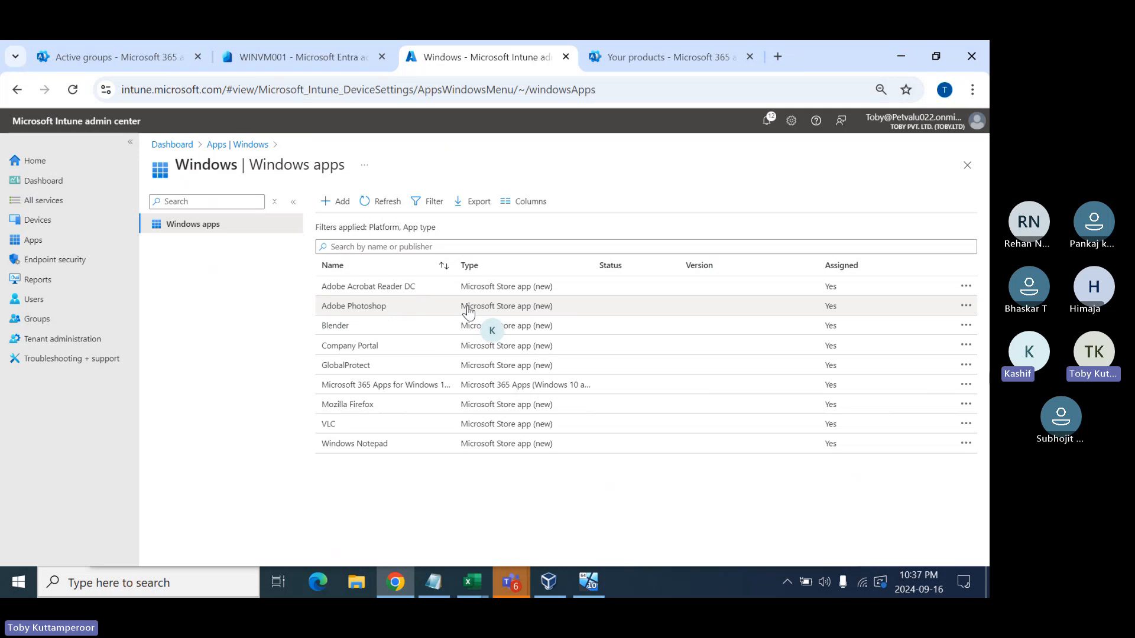
- Check the Photoshop, Blender and GlobalProtect statuses, then bring the VirtualBox VM forward
click(495, 319)
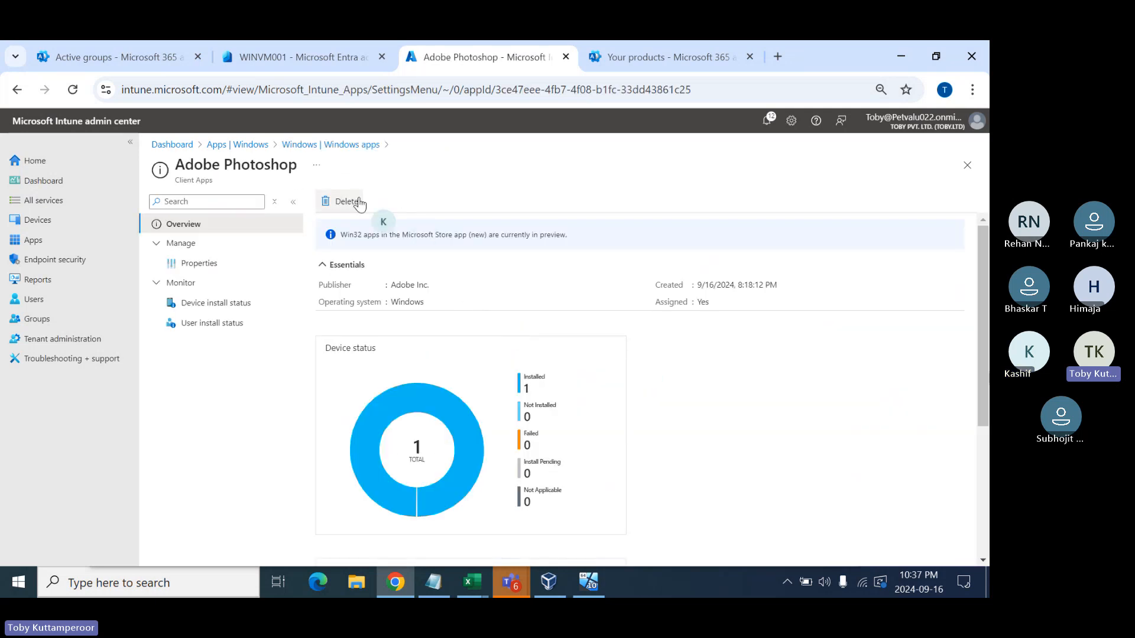
click(345, 145)
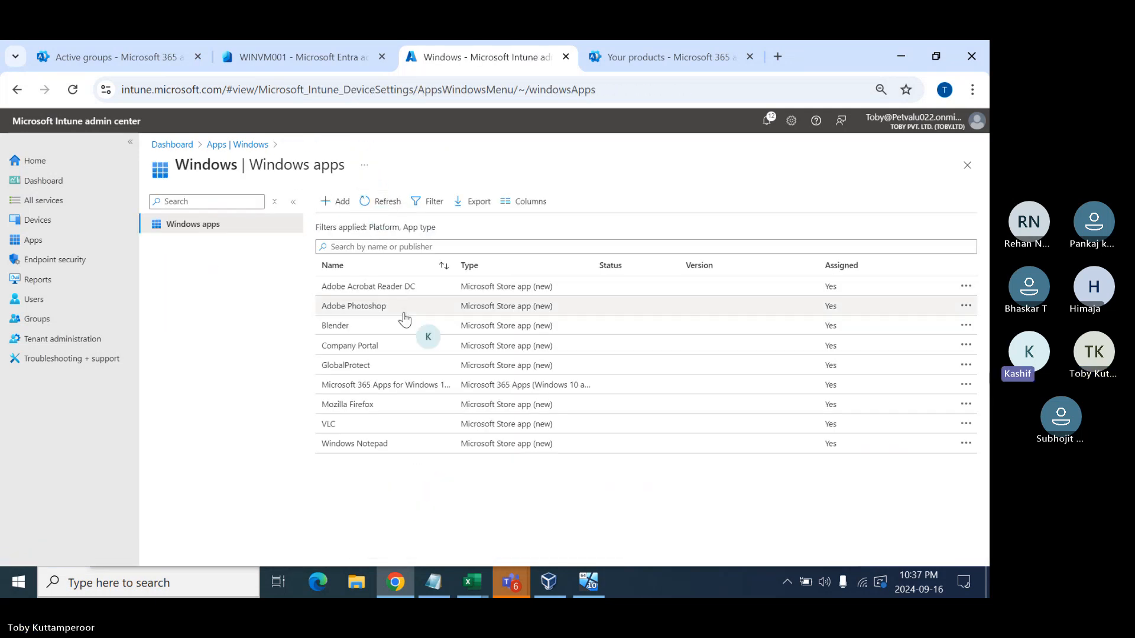
click(358, 325)
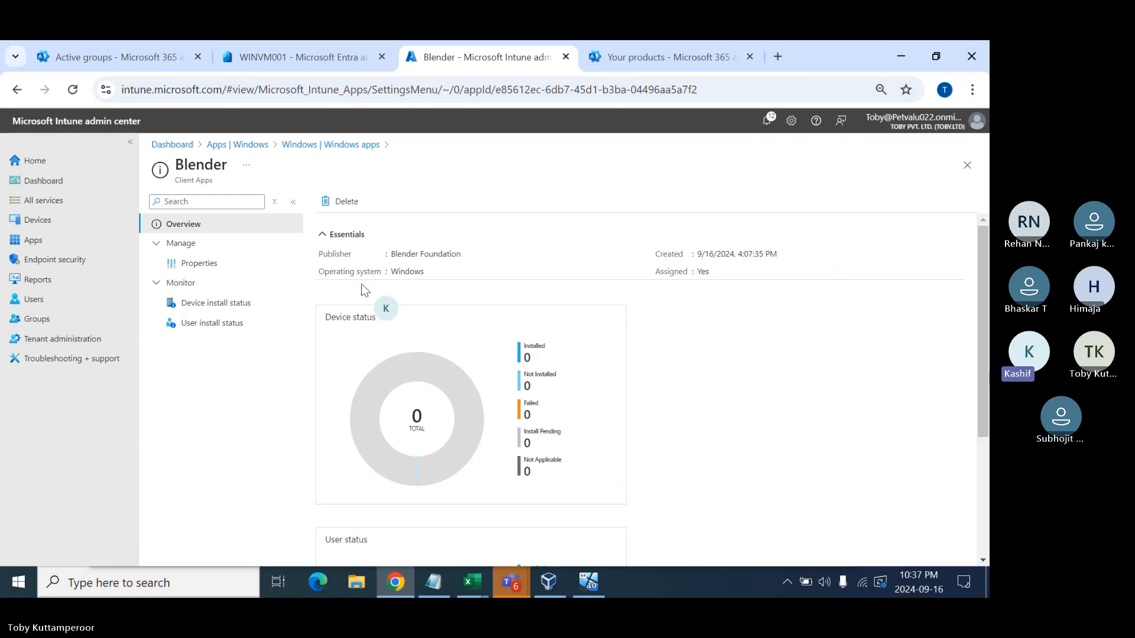
click(333, 146)
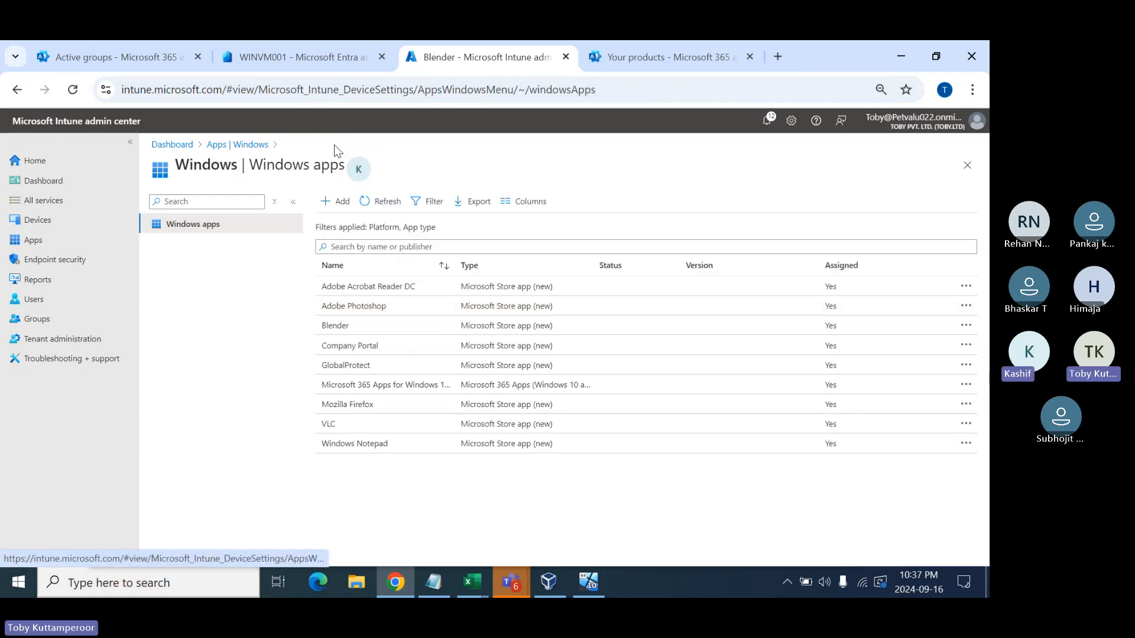
click(373, 366)
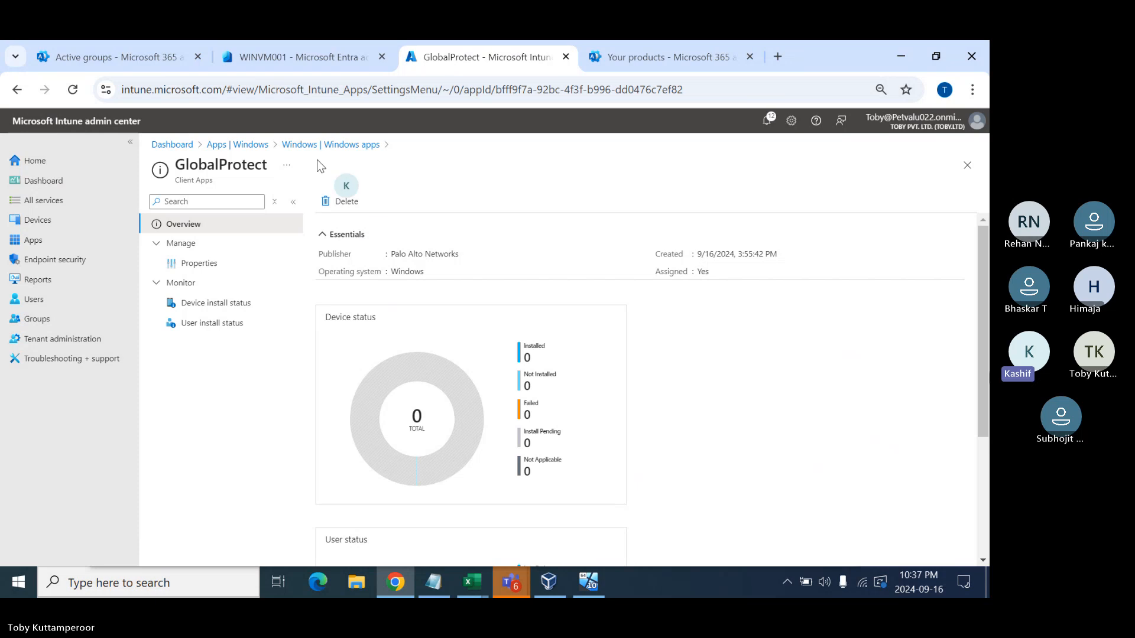
click(326, 146)
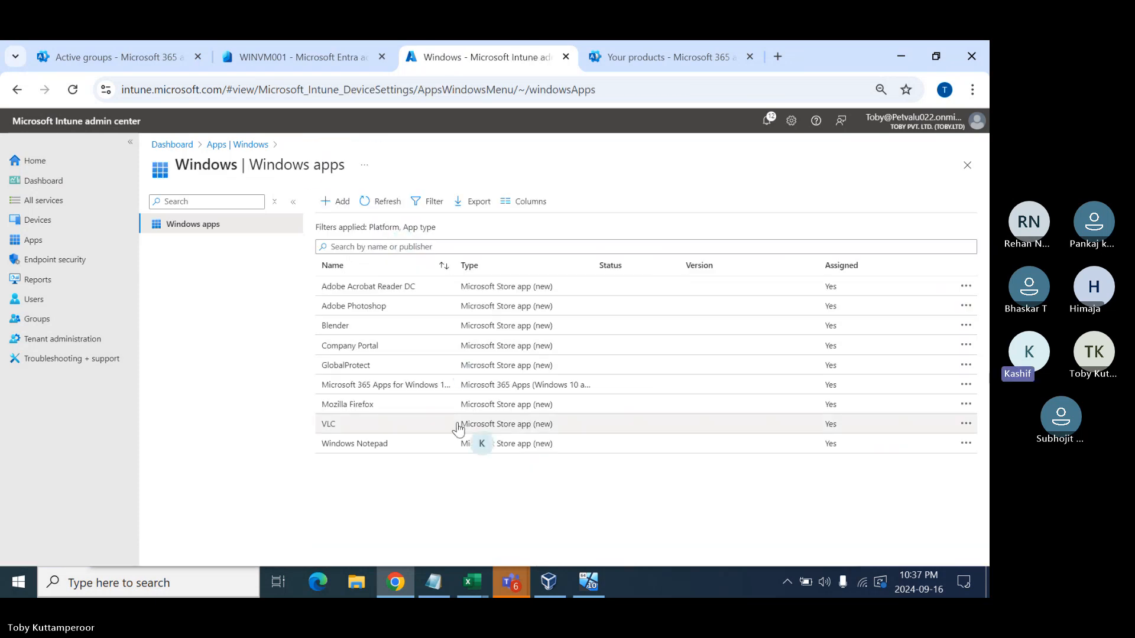
click(589, 582)
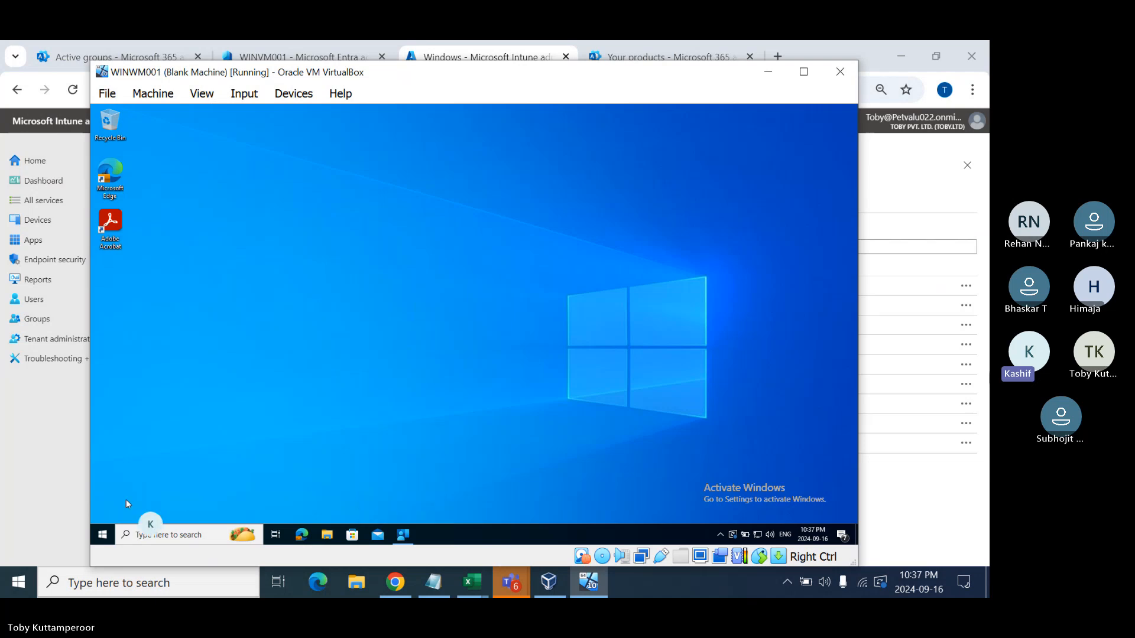
- Launch Company Portal inside the VM, maximize it and browse its app categories
click(106, 536)
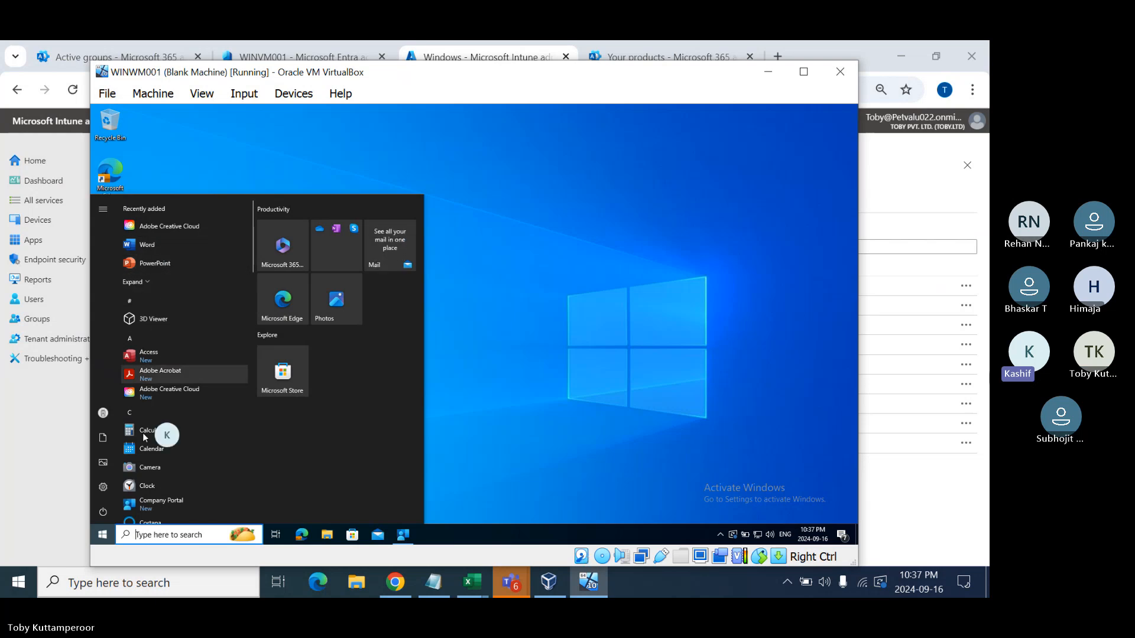
click(157, 503)
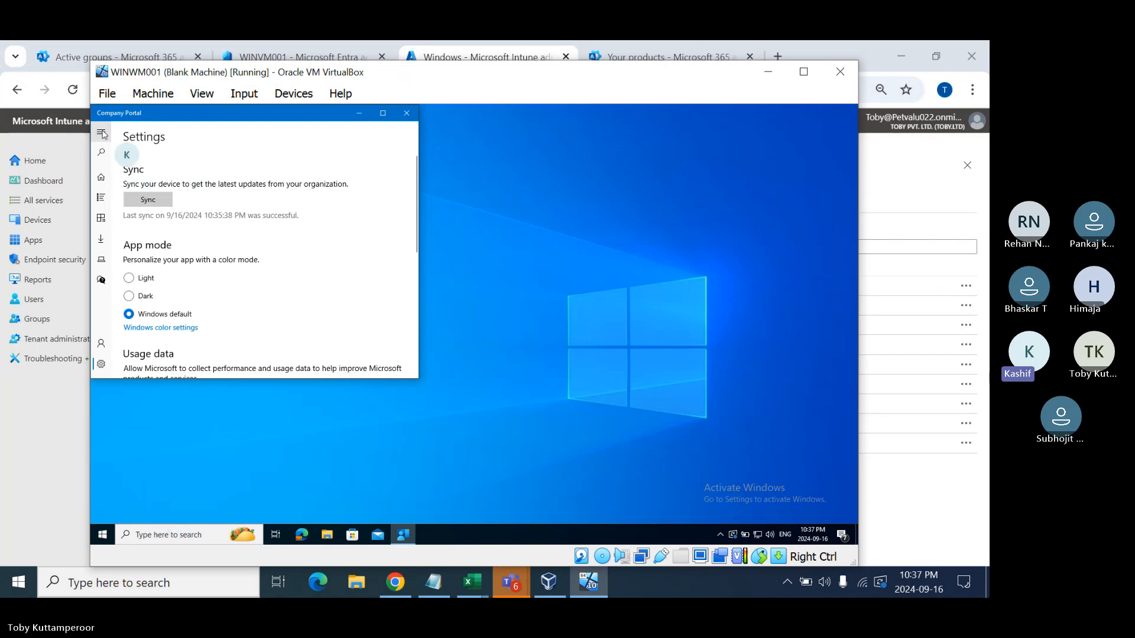
click(101, 218)
click(382, 112)
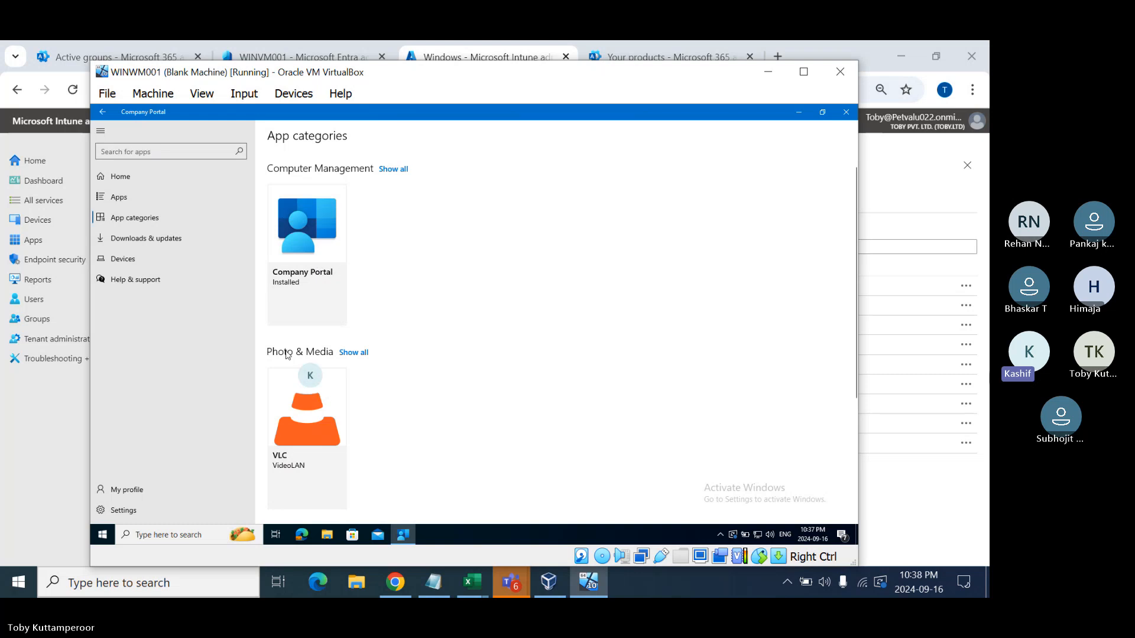
scroll(334, 447, down, 3)
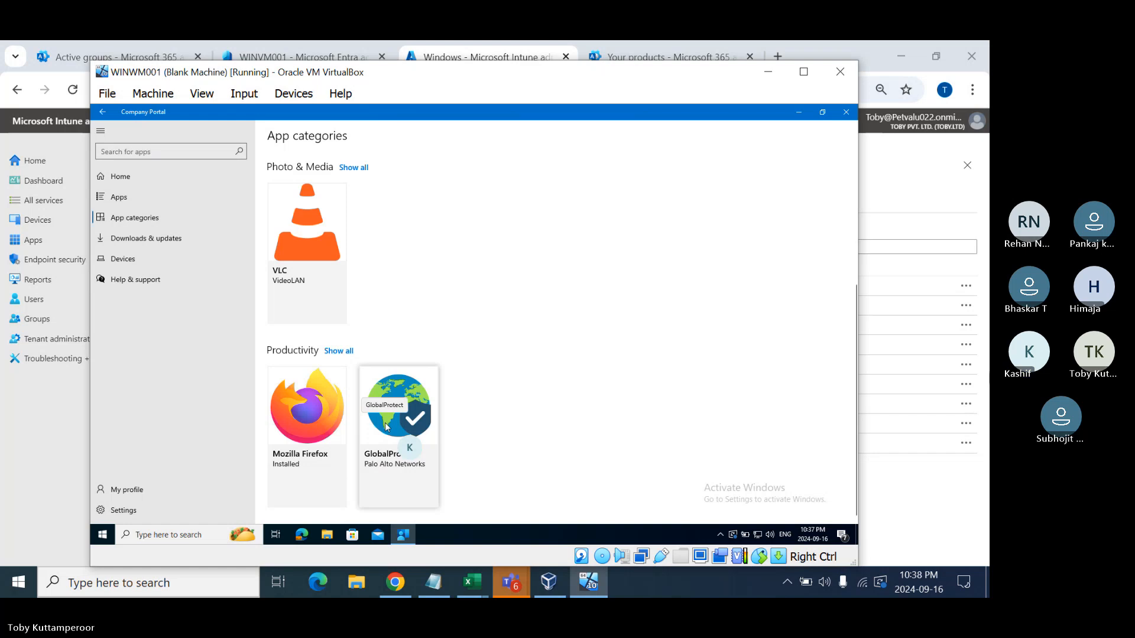
- Browse the guest Start menu's app list
click(20, 585)
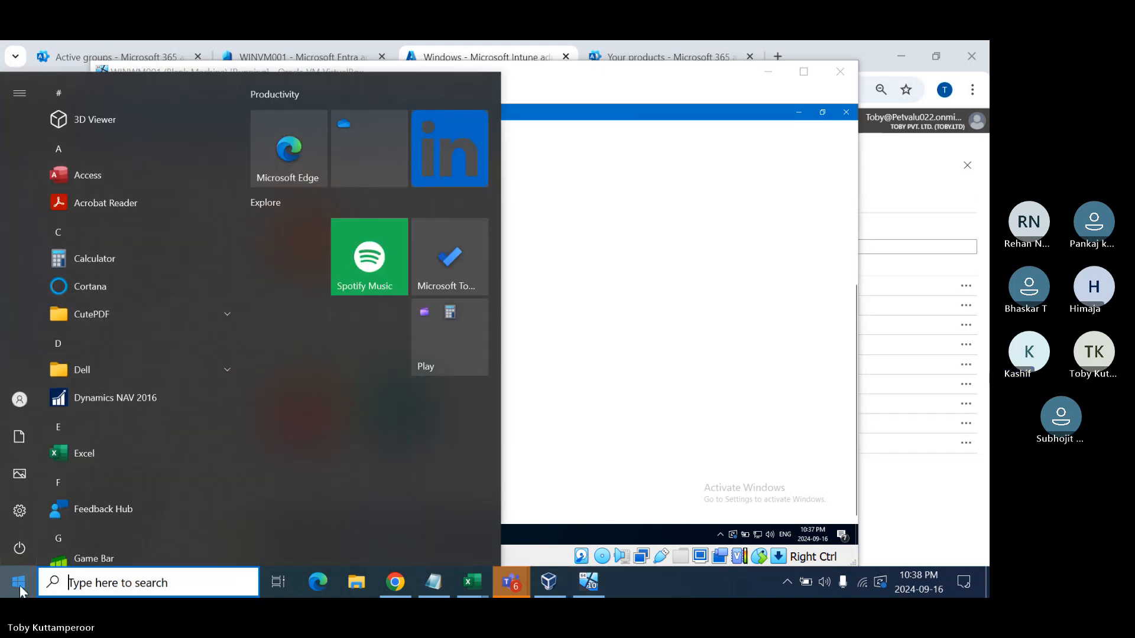
click(622, 450)
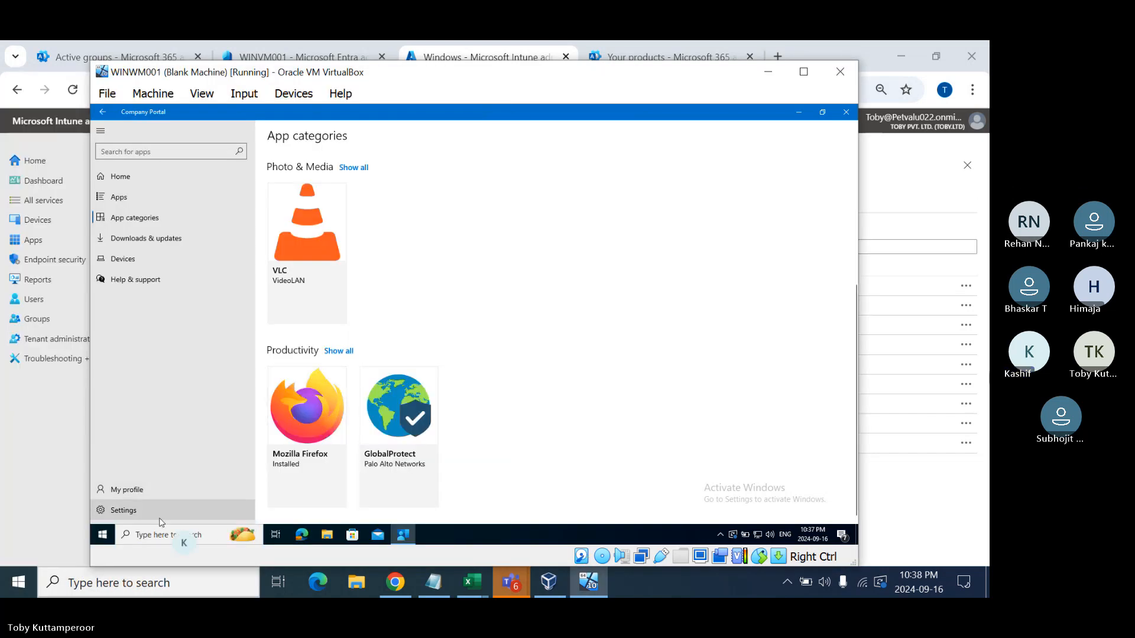
click(102, 535)
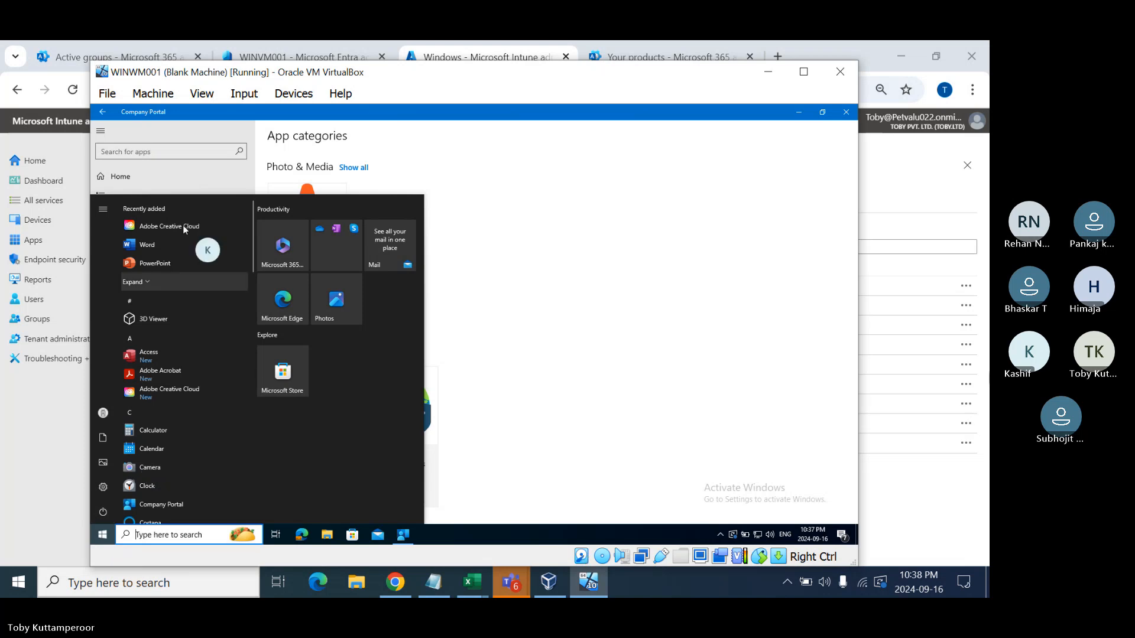
scroll(182, 268, down, 5)
scroll(171, 349, down, 5)
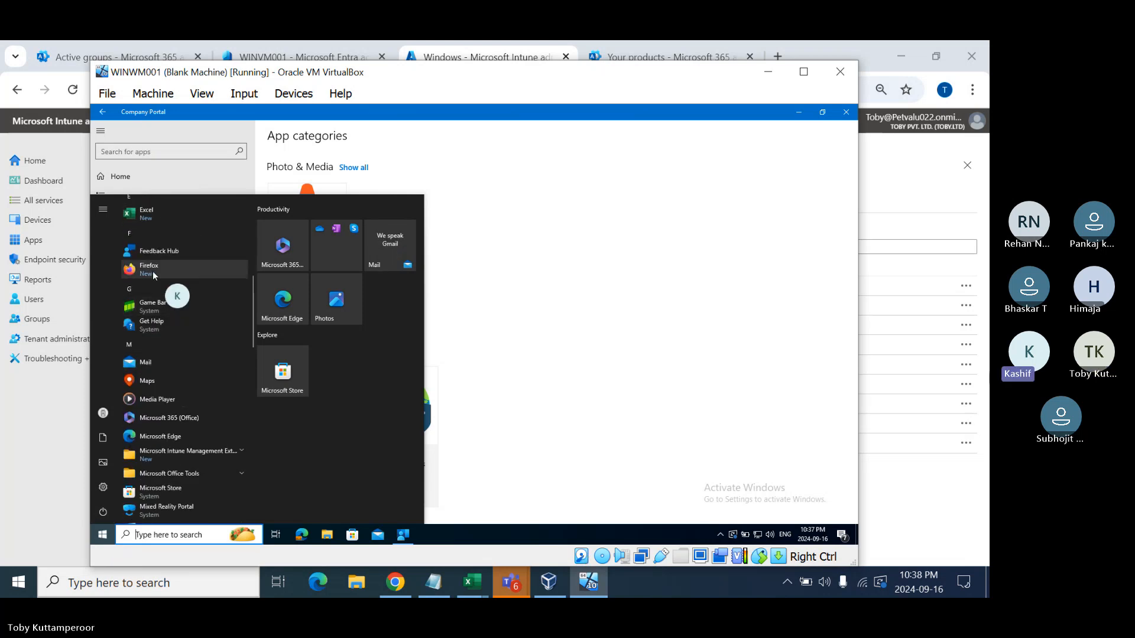
scroll(578, 321, down, 1)
scroll(578, 321, up, 1)
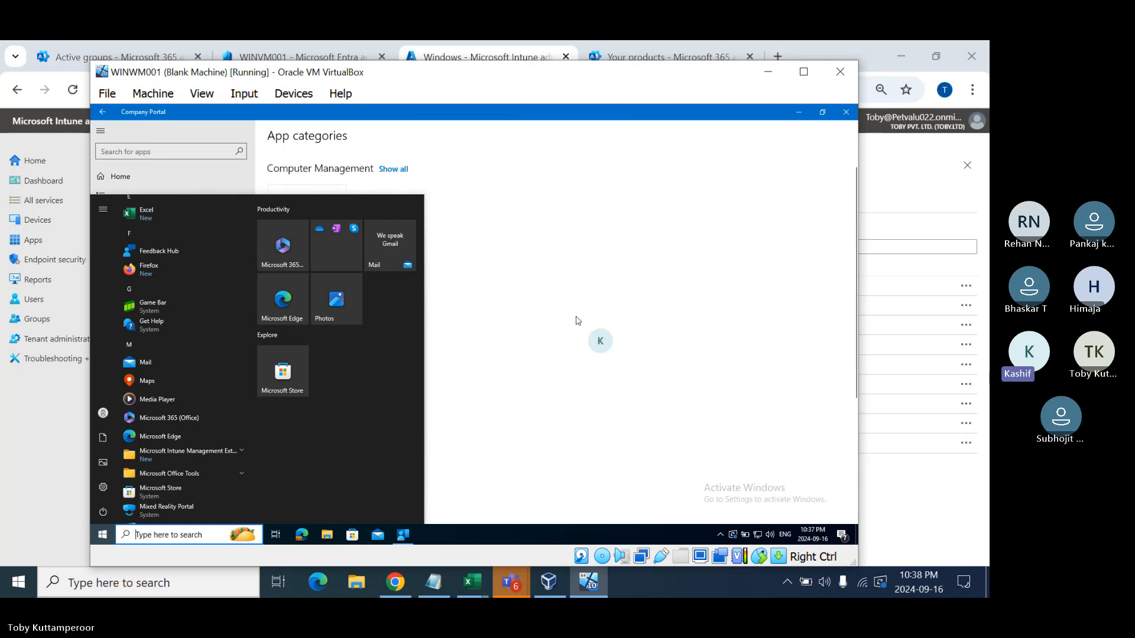
- Close the guest Start menu, maximize VirtualBox, and return to Intune's Windows apps
click(562, 337)
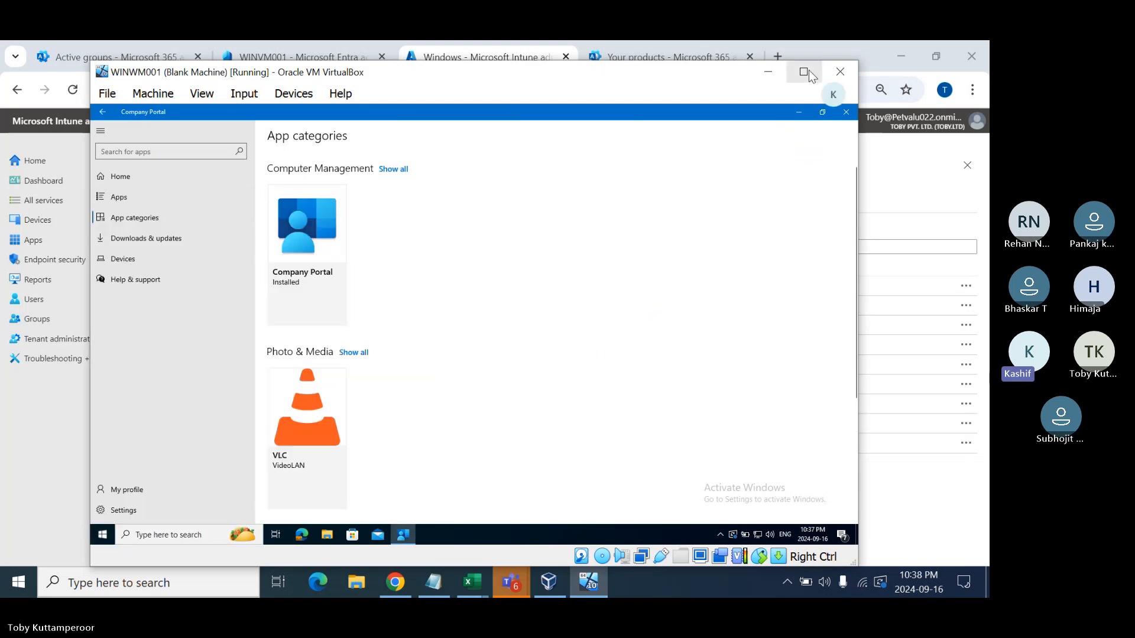
click(803, 72)
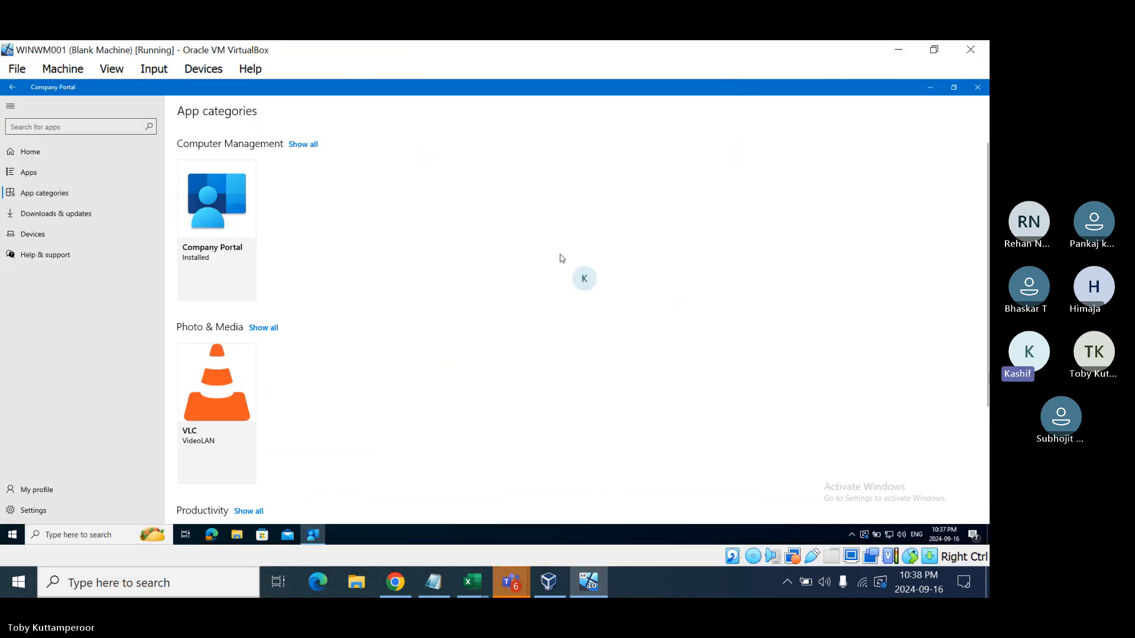
click(398, 583)
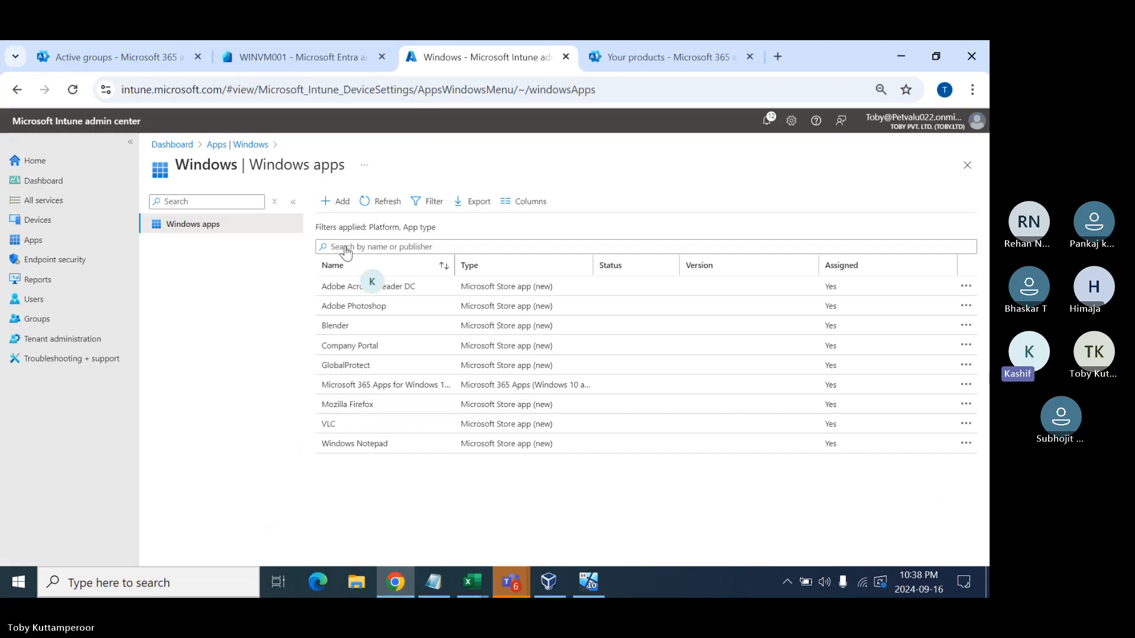
- Start adding a Microsoft Edge 'Windows 10 and later' app in Intune
click(337, 203)
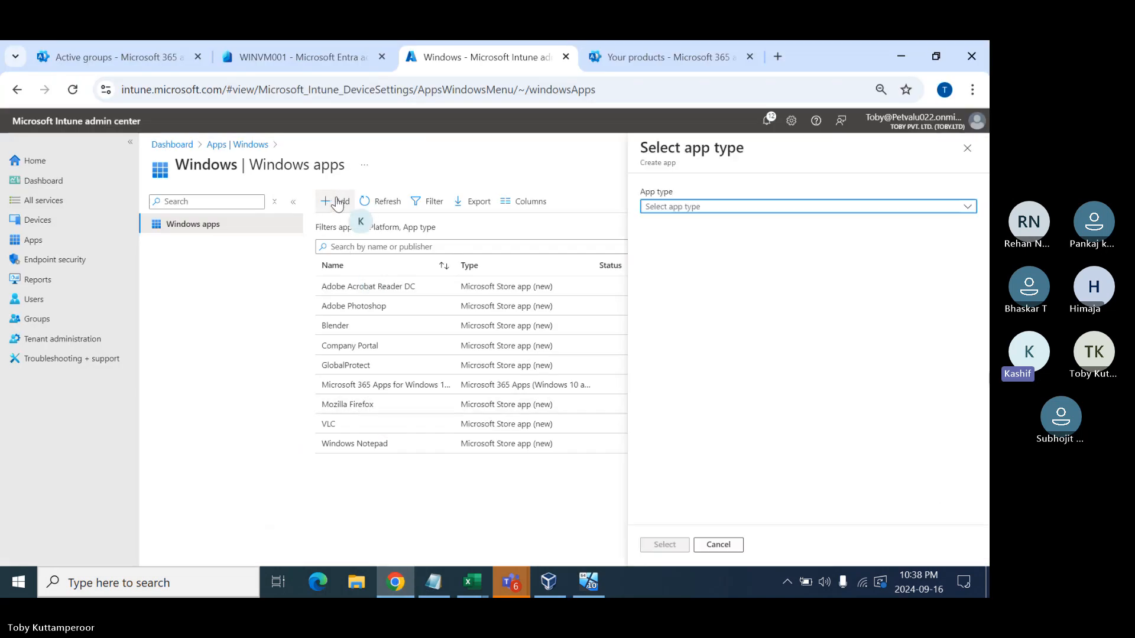
click(767, 208)
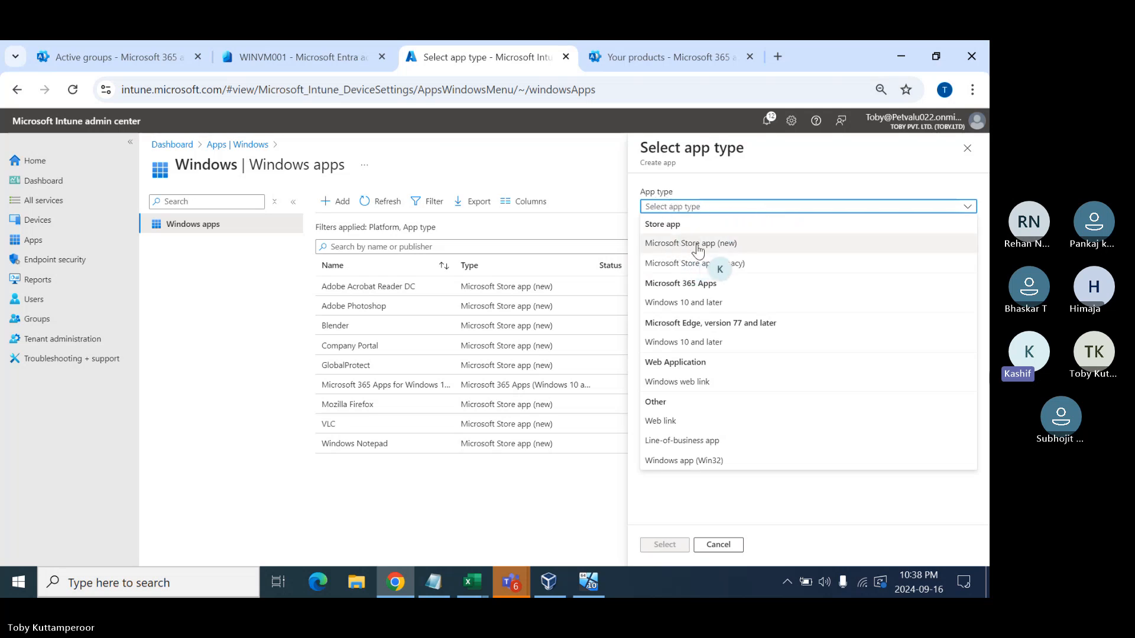
click(714, 344)
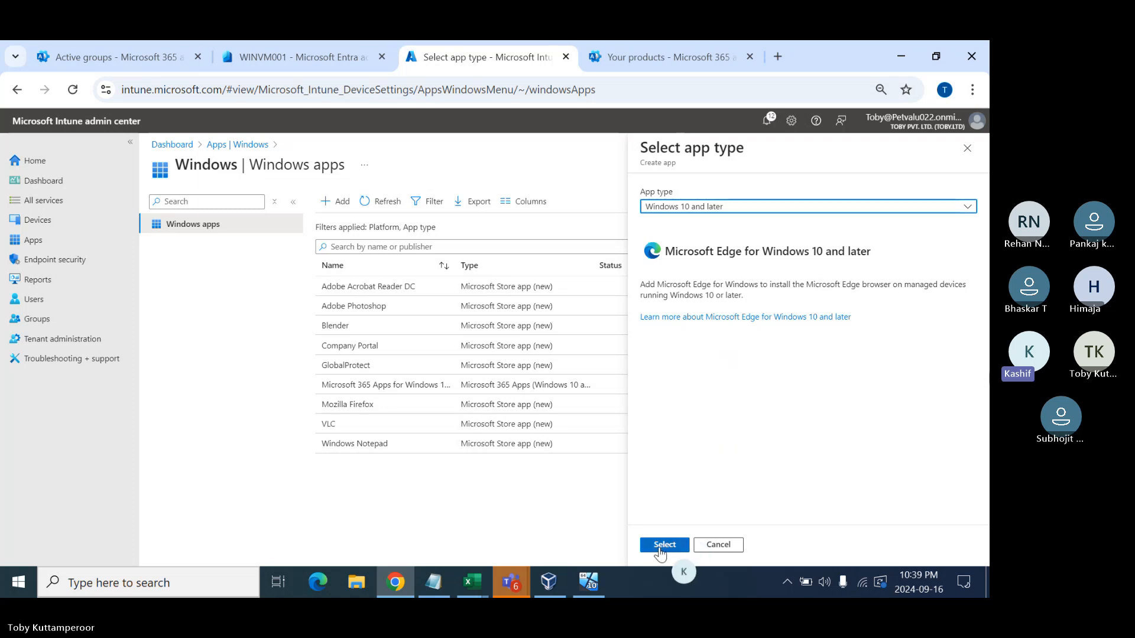
click(663, 545)
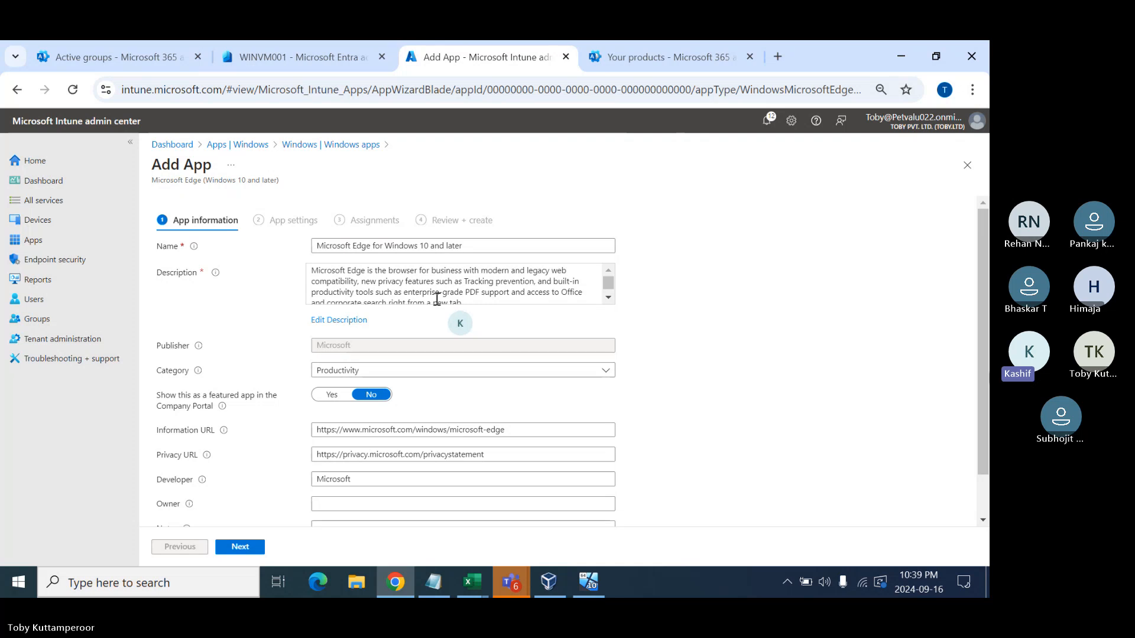
- Set Edge to the Beta channel with Operating system default language, then continue
scroll(400, 400, down, 2)
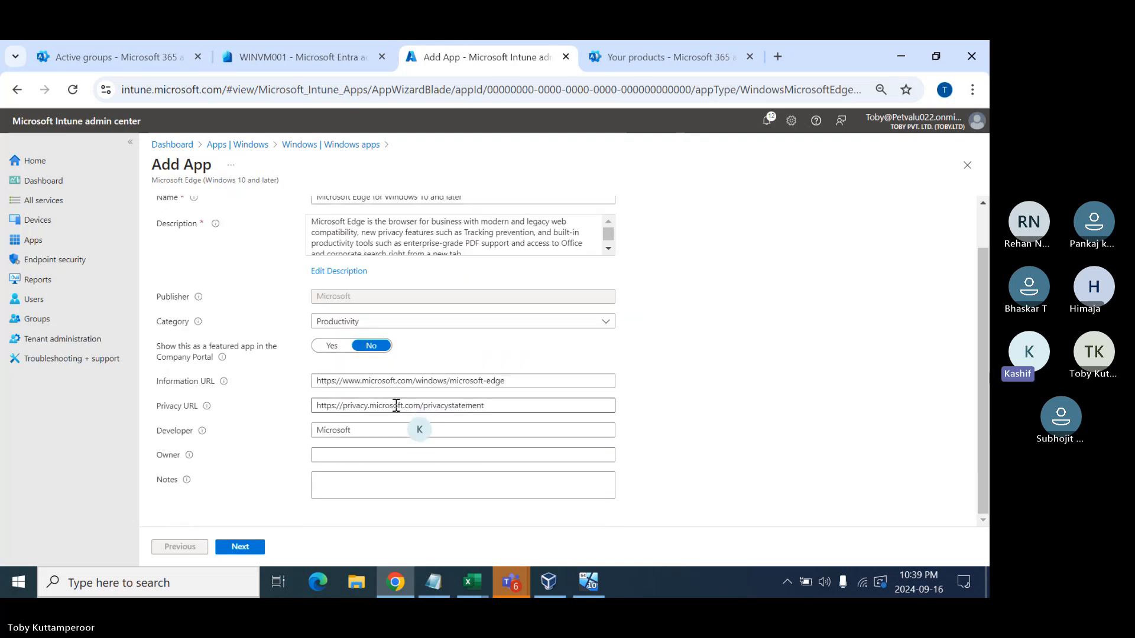
scroll(247, 392, up, 2)
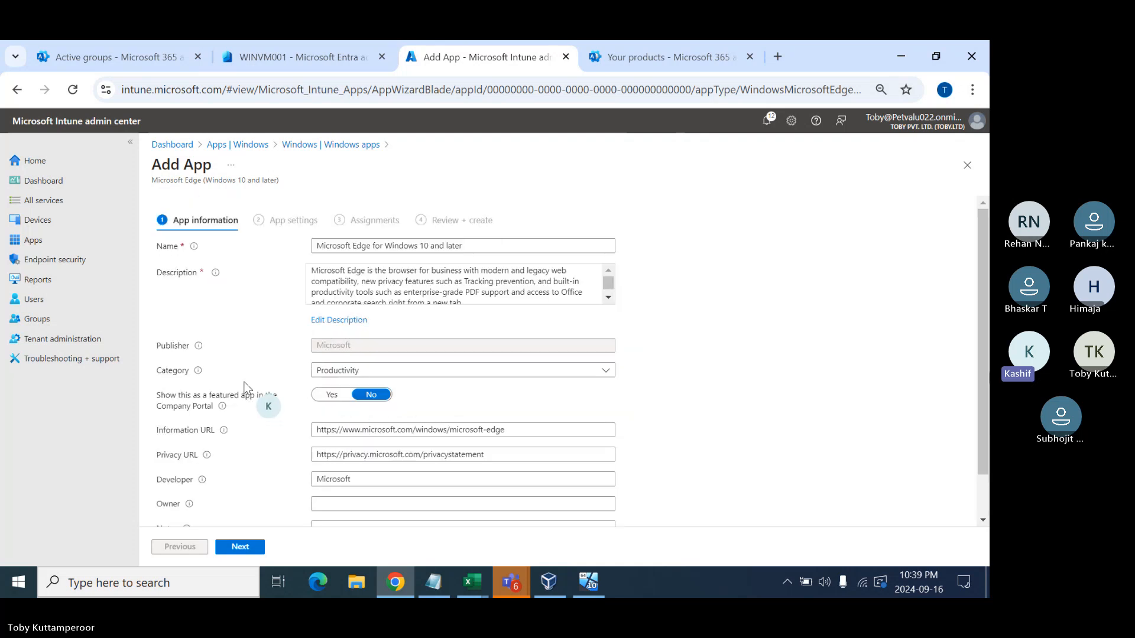
click(238, 548)
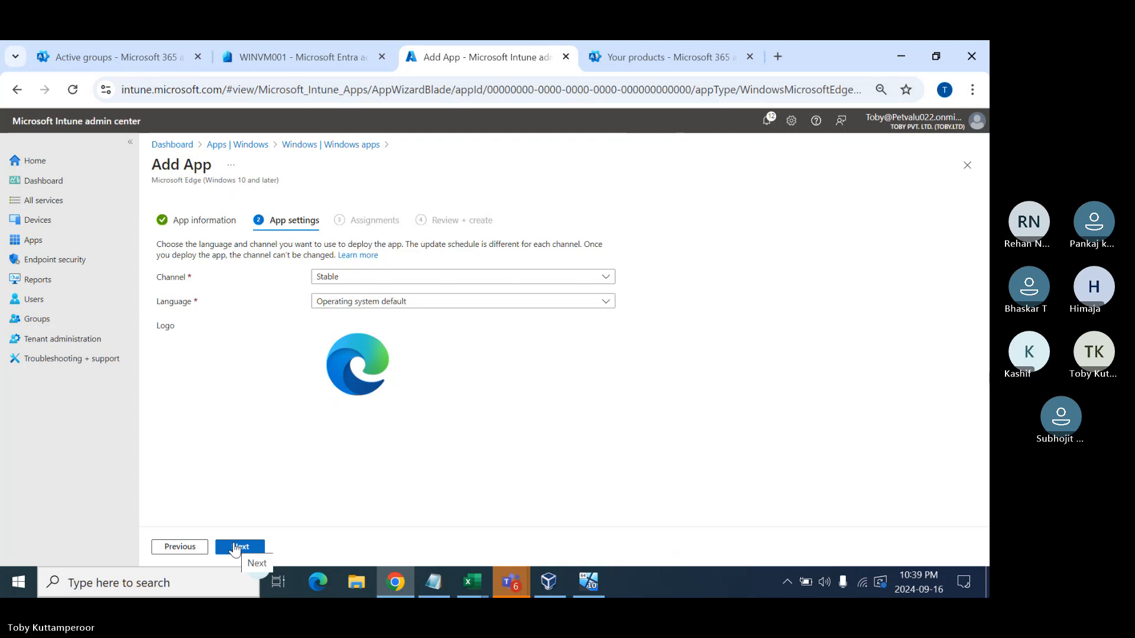
click(340, 278)
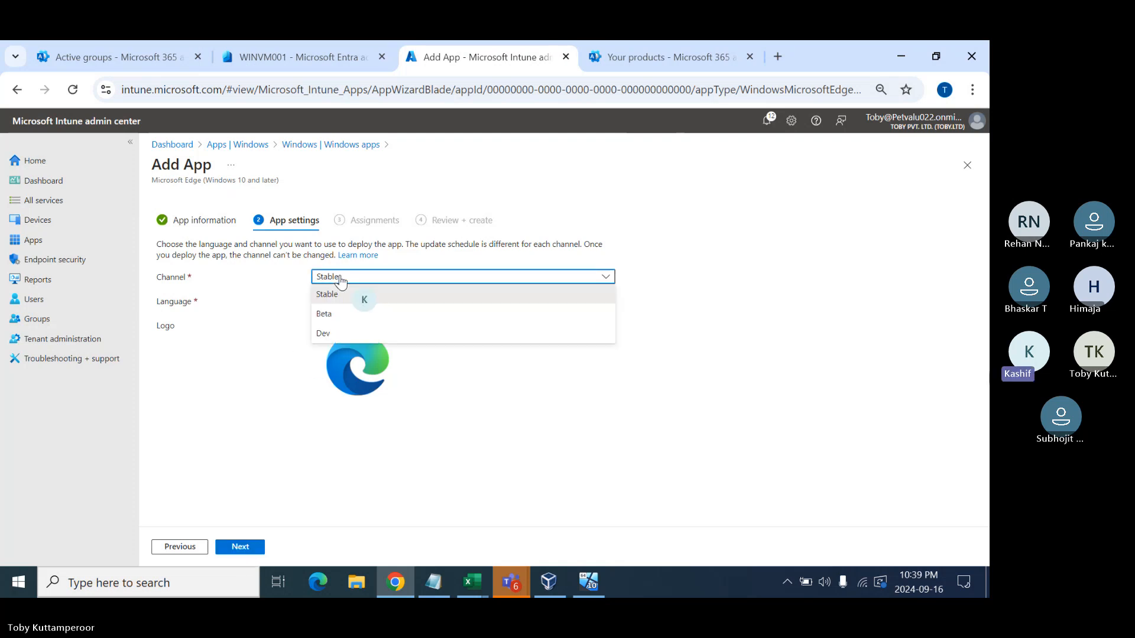
click(343, 321)
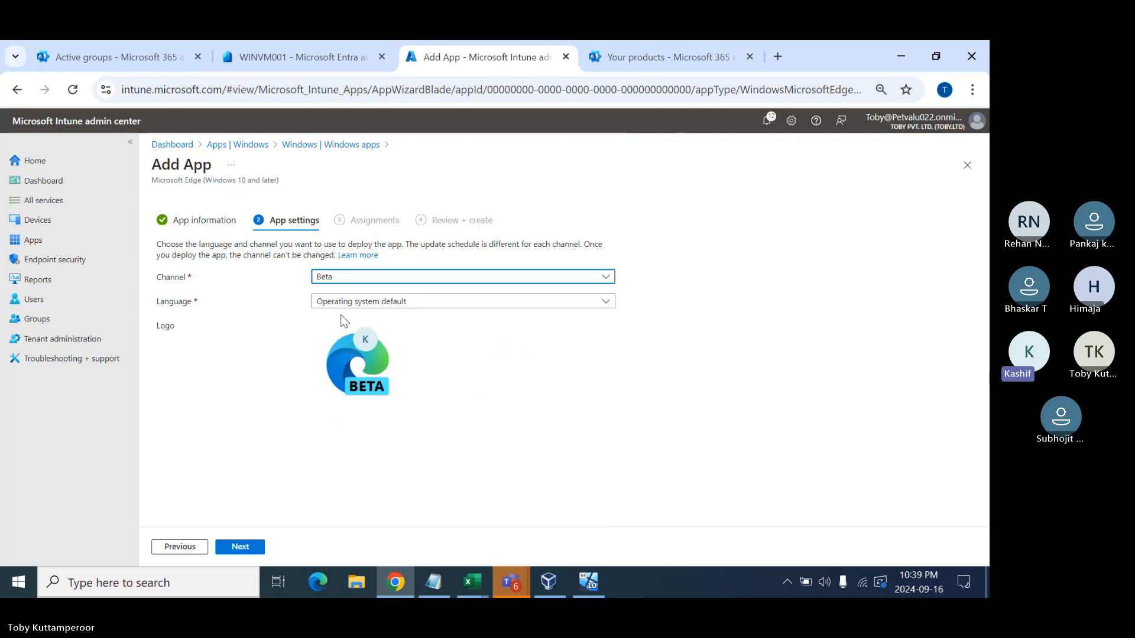
click(361, 302)
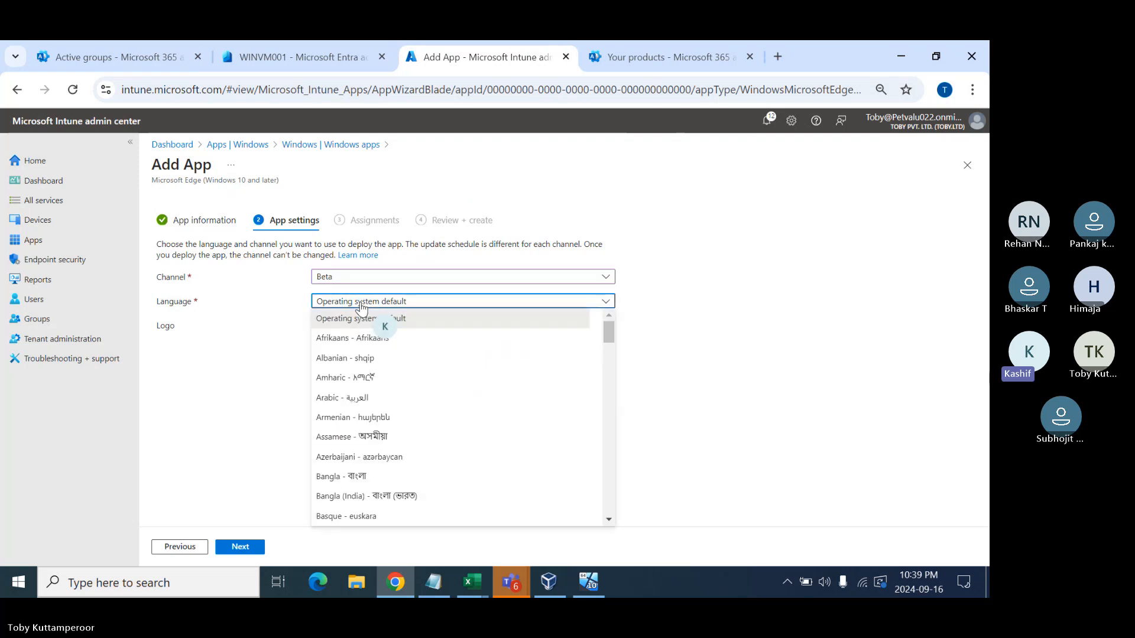
click(237, 356)
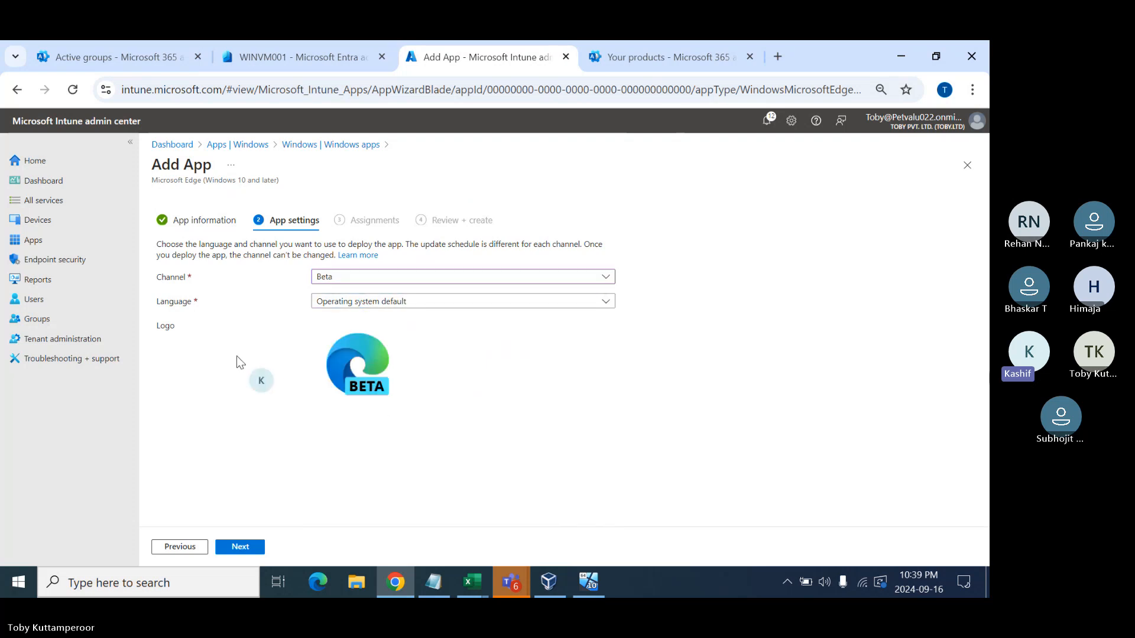
click(239, 550)
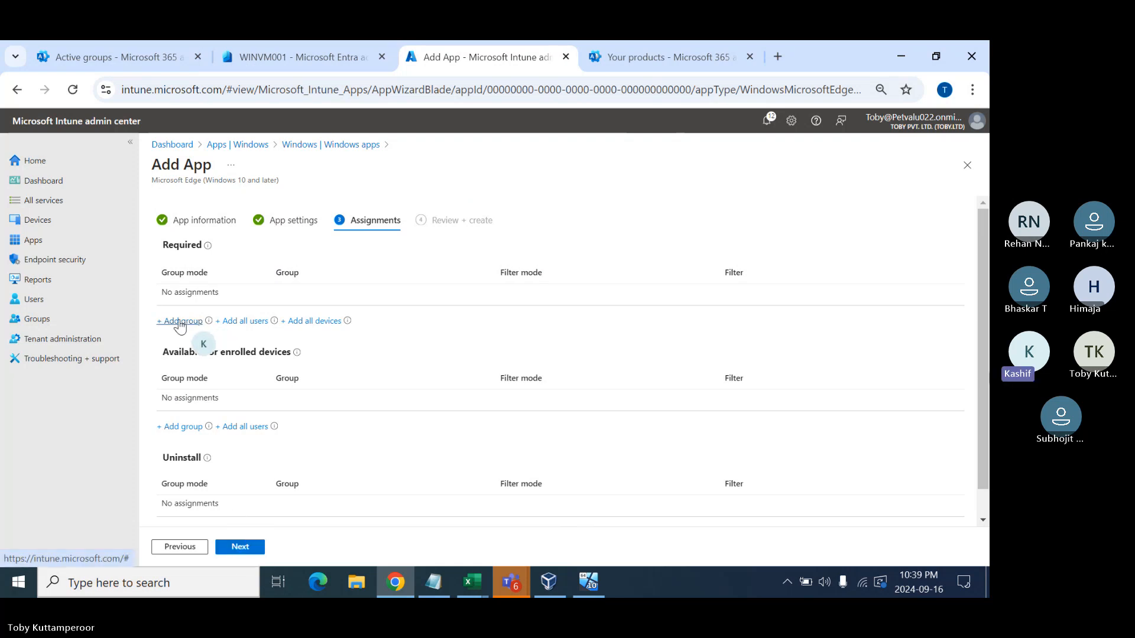
- Assign Windows 10 User Group as Available for enrolled devices
click(177, 429)
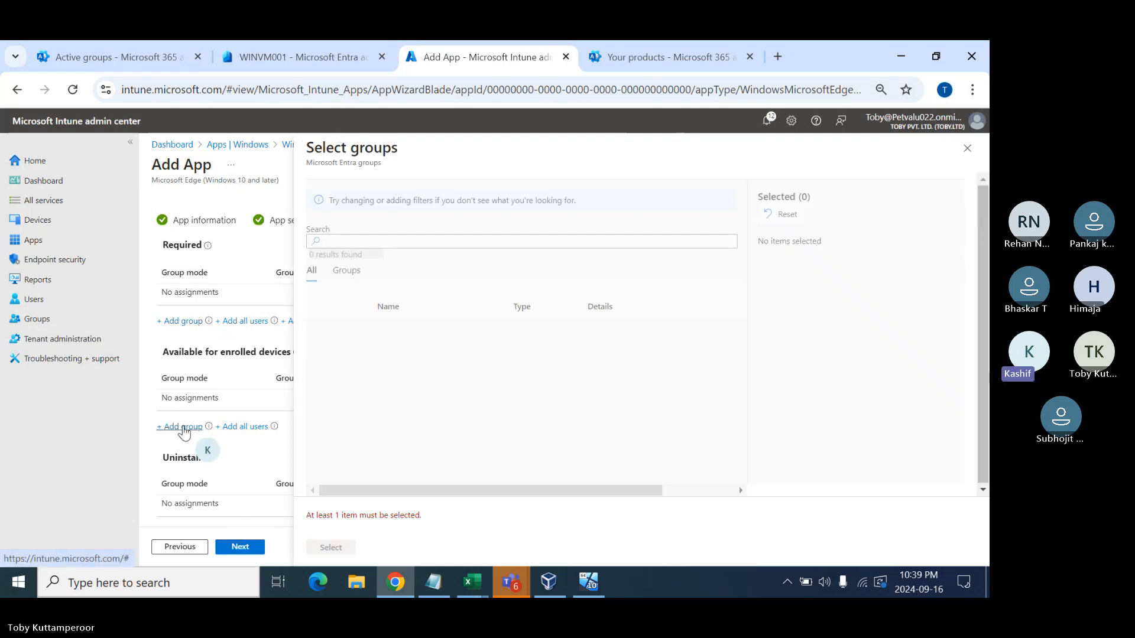
scroll(405, 366, down, 6)
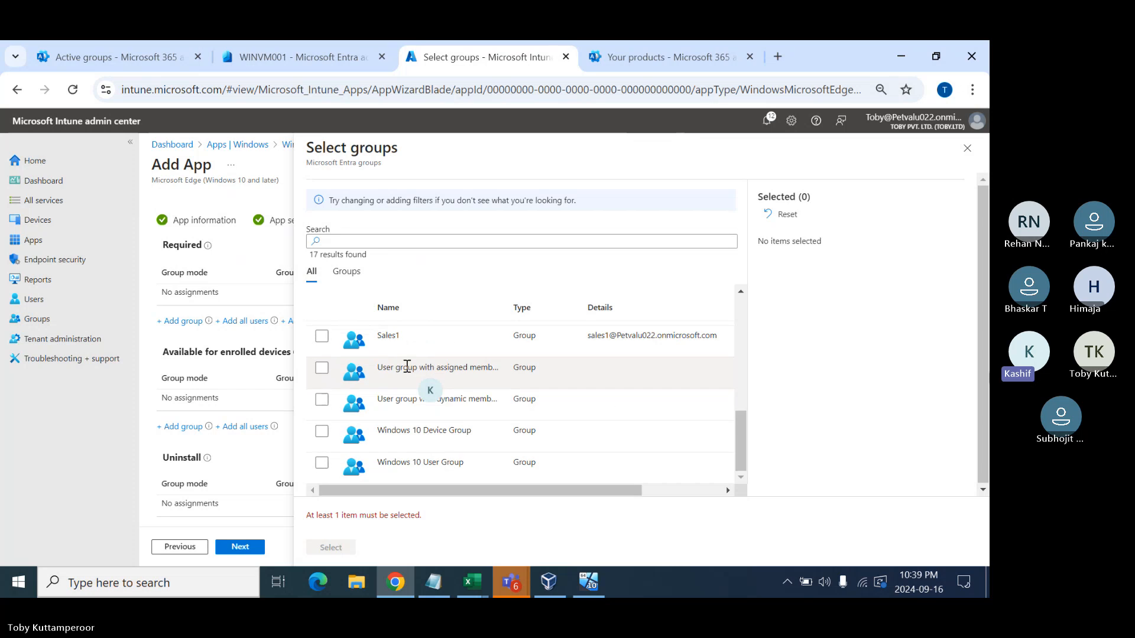
click(322, 465)
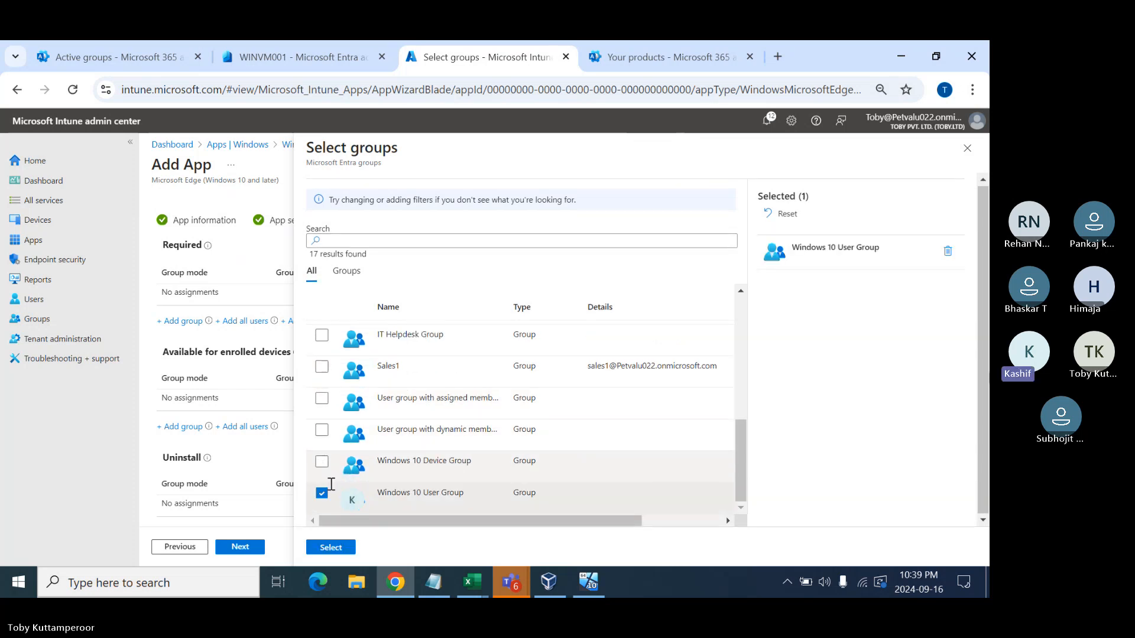
click(329, 547)
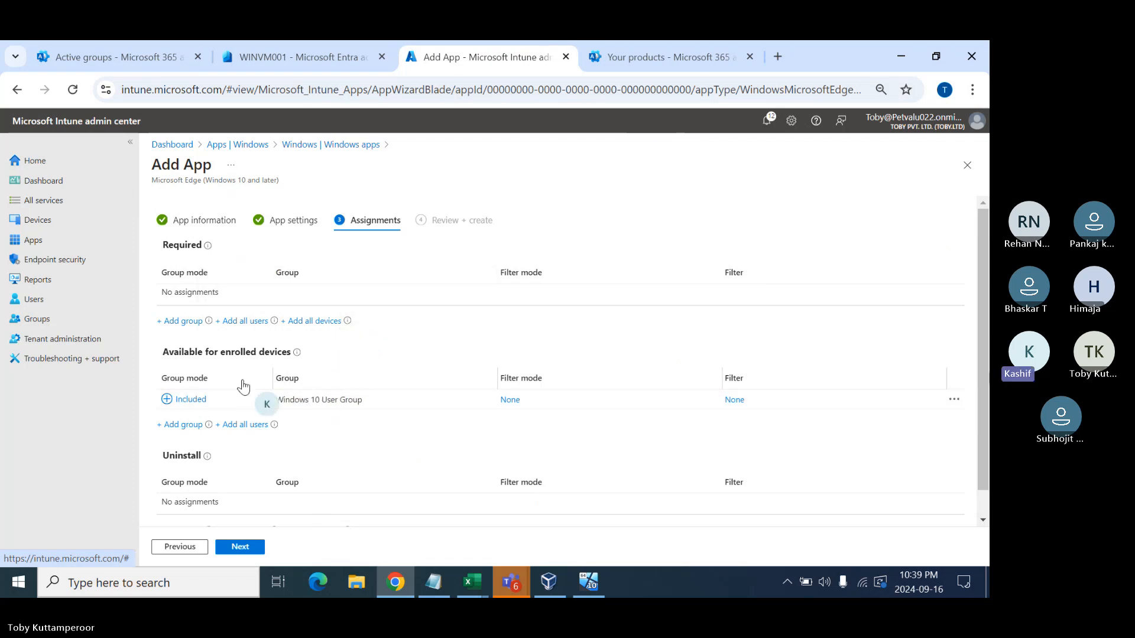
mouse_move(297, 355)
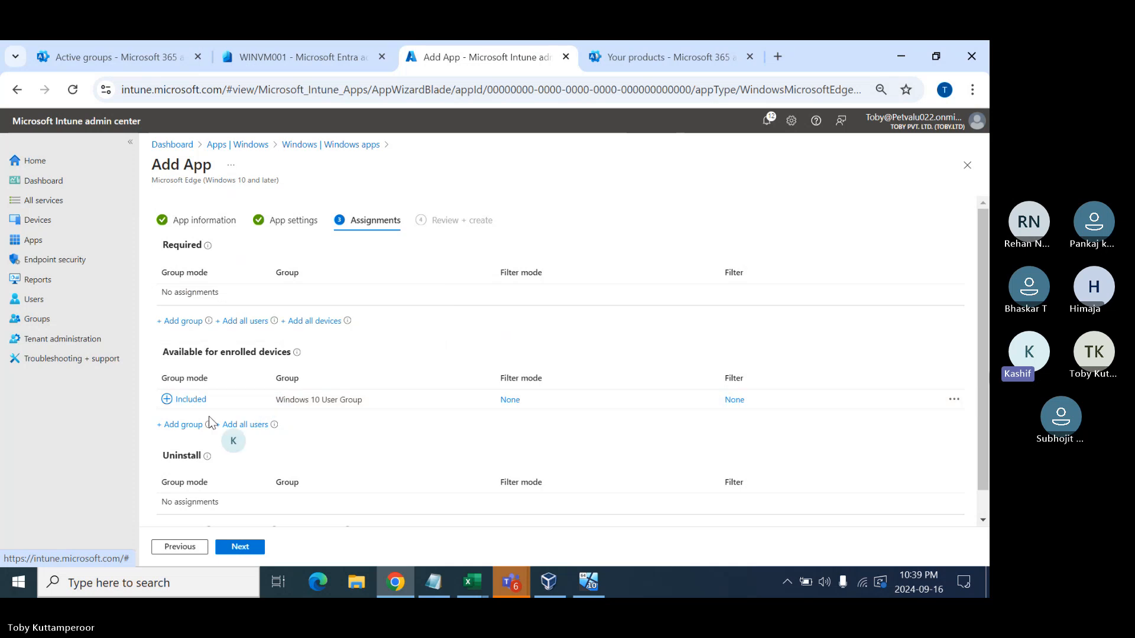
- Create the Microsoft Edge app and go back to the Windows apps list
click(237, 546)
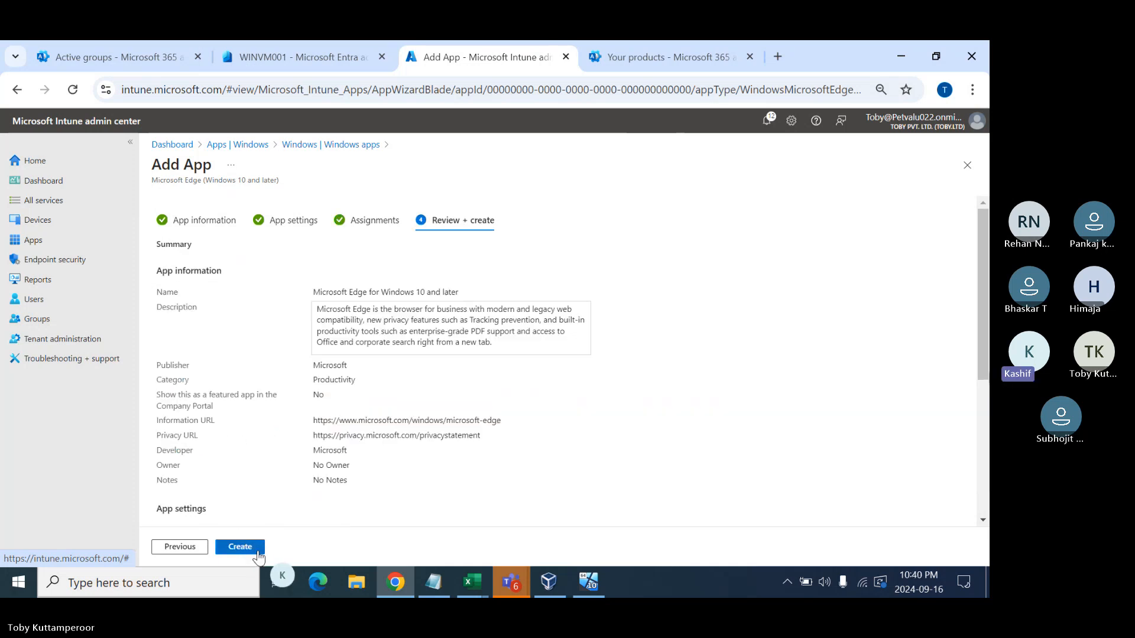
click(241, 548)
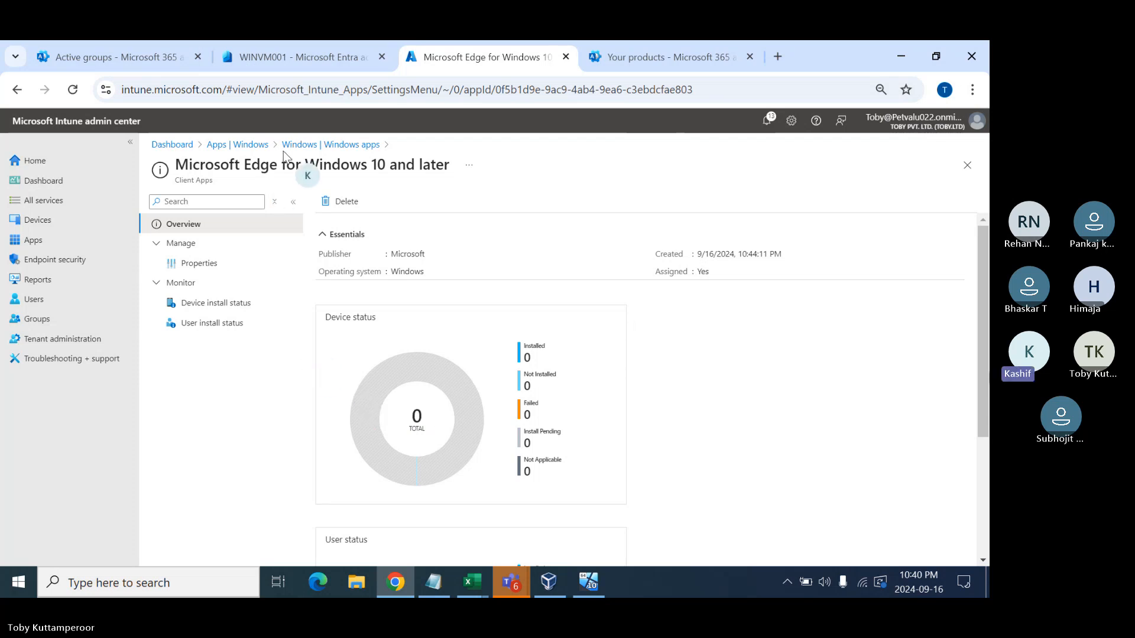
click(314, 146)
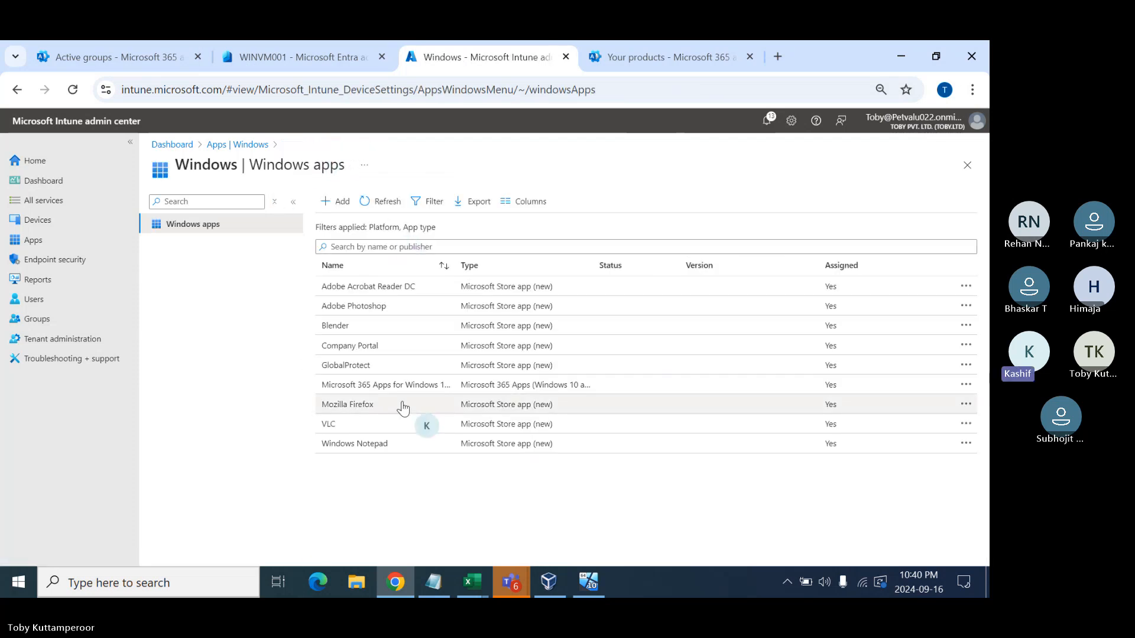
- Start a new Add App wizard with the Windows web link app type
click(340, 204)
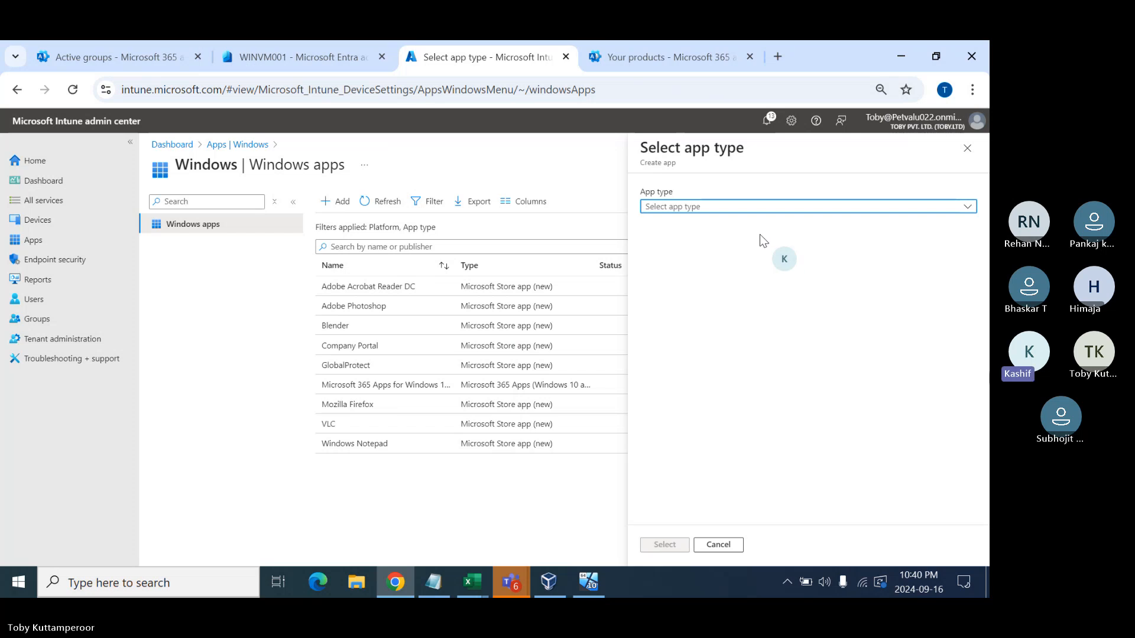
click(712, 207)
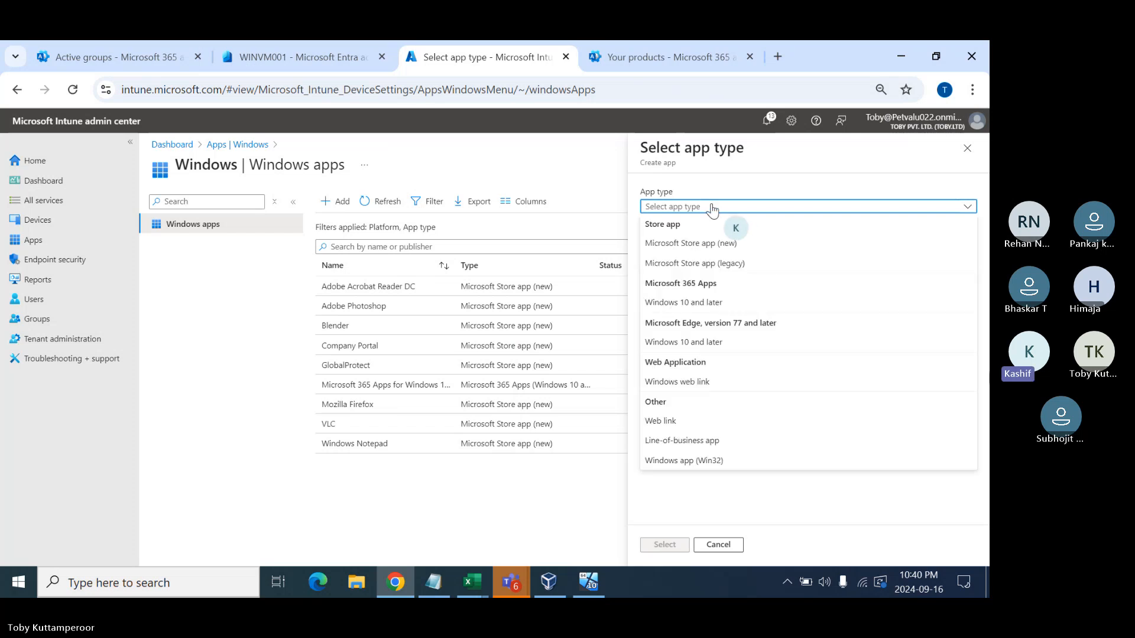
click(700, 384)
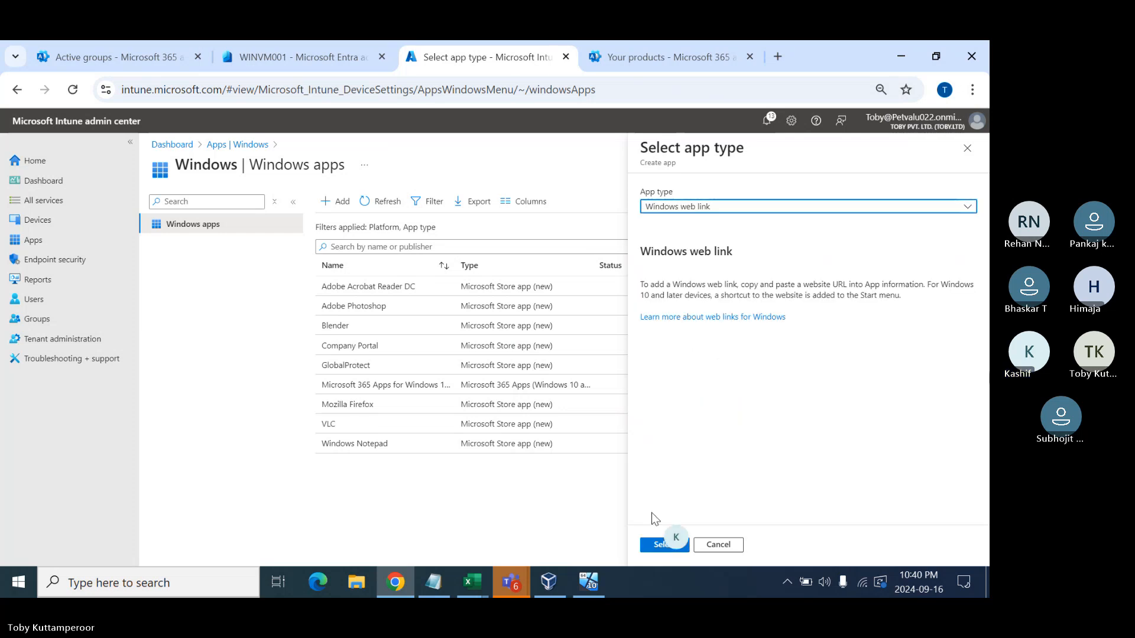
click(657, 545)
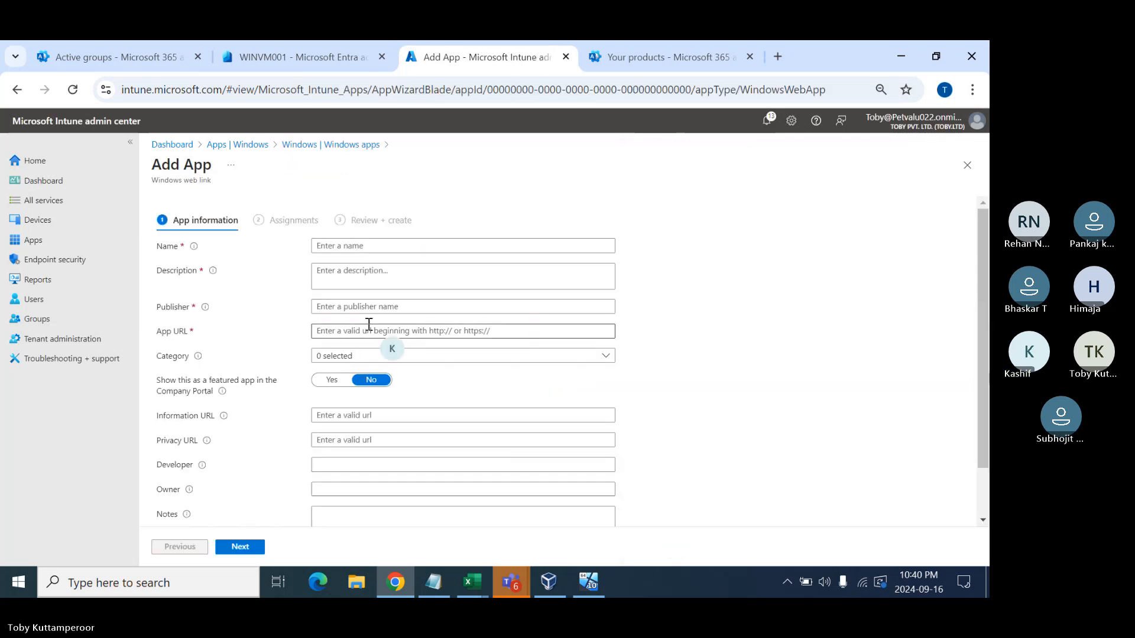
- Load amazon.com in a new Chrome tab and select its URL
click(371, 244)
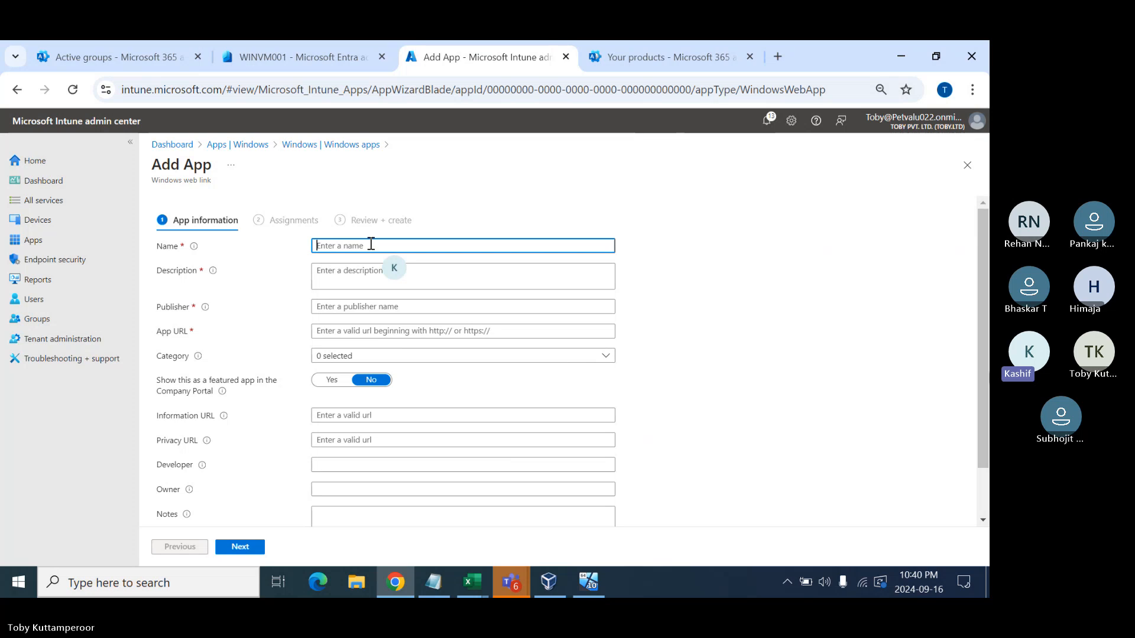
click(778, 56)
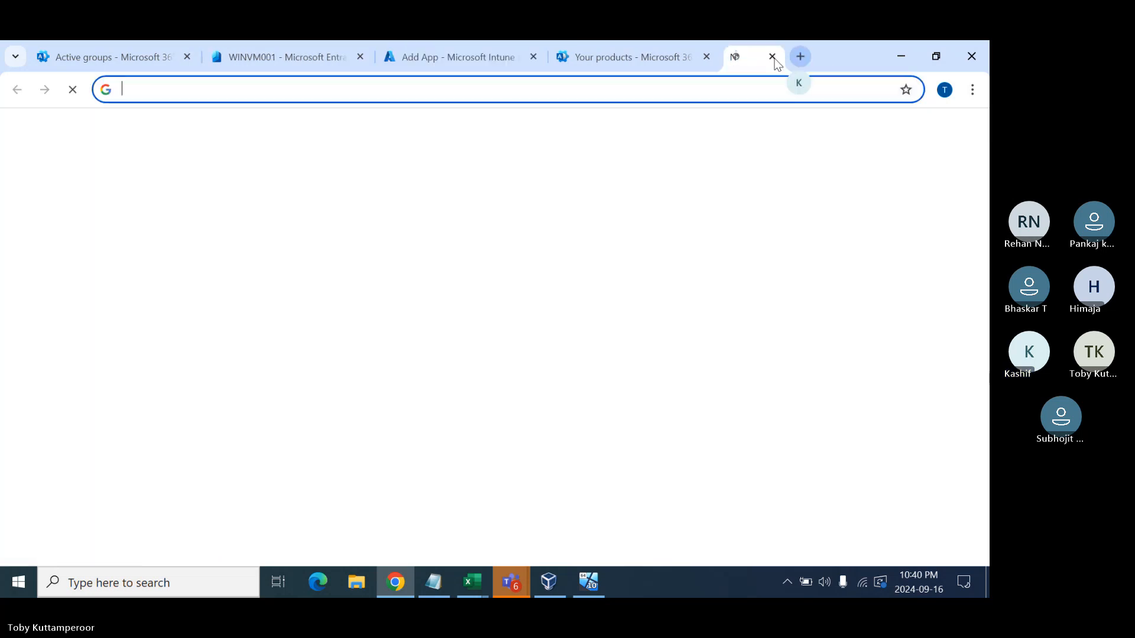
click(550, 88)
text(ama)
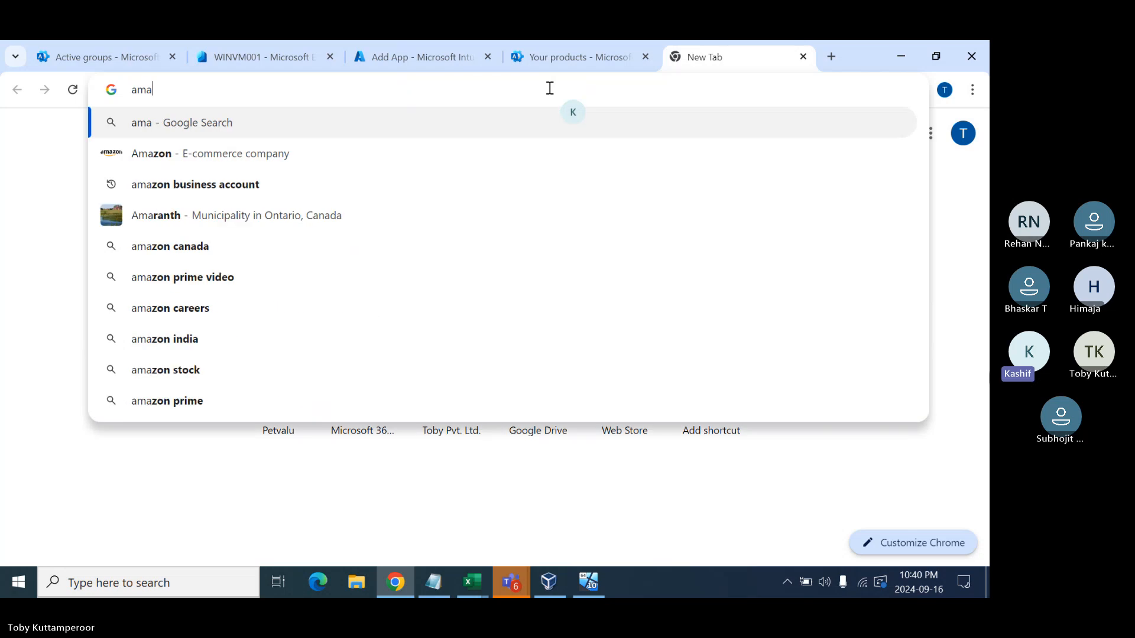
text(zon.com)
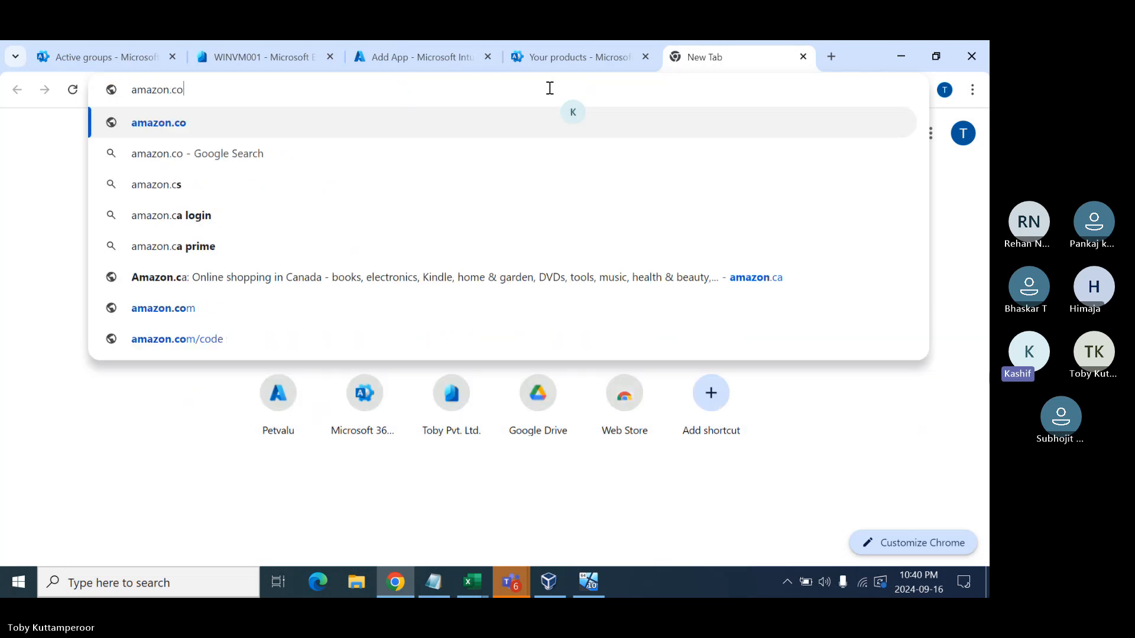
key(Return)
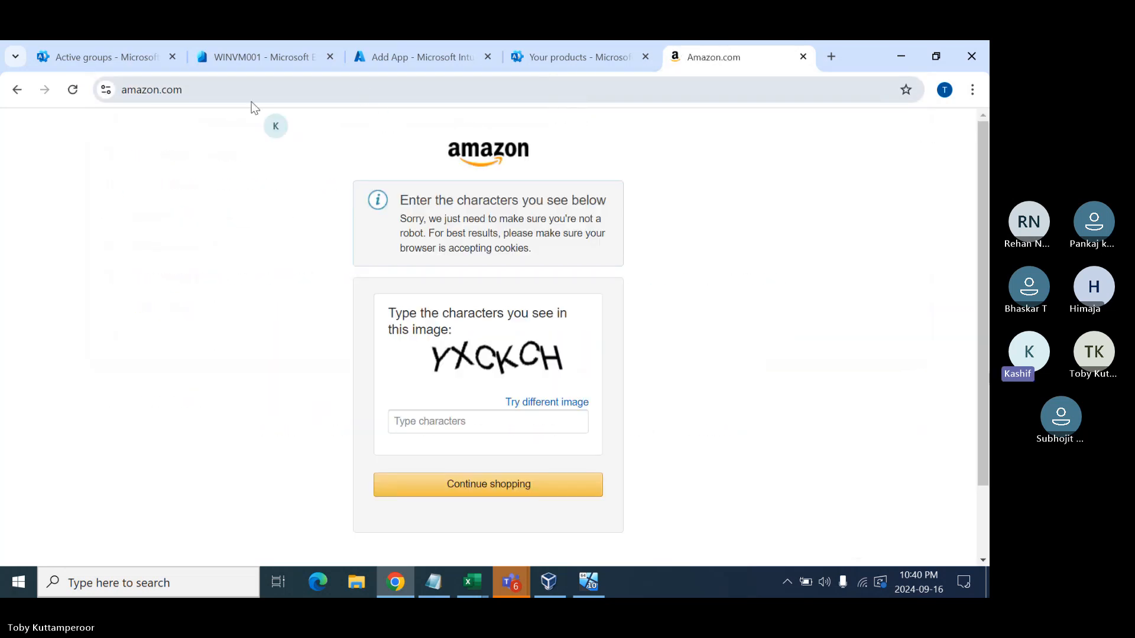
click(214, 95)
key(ctrl+c)
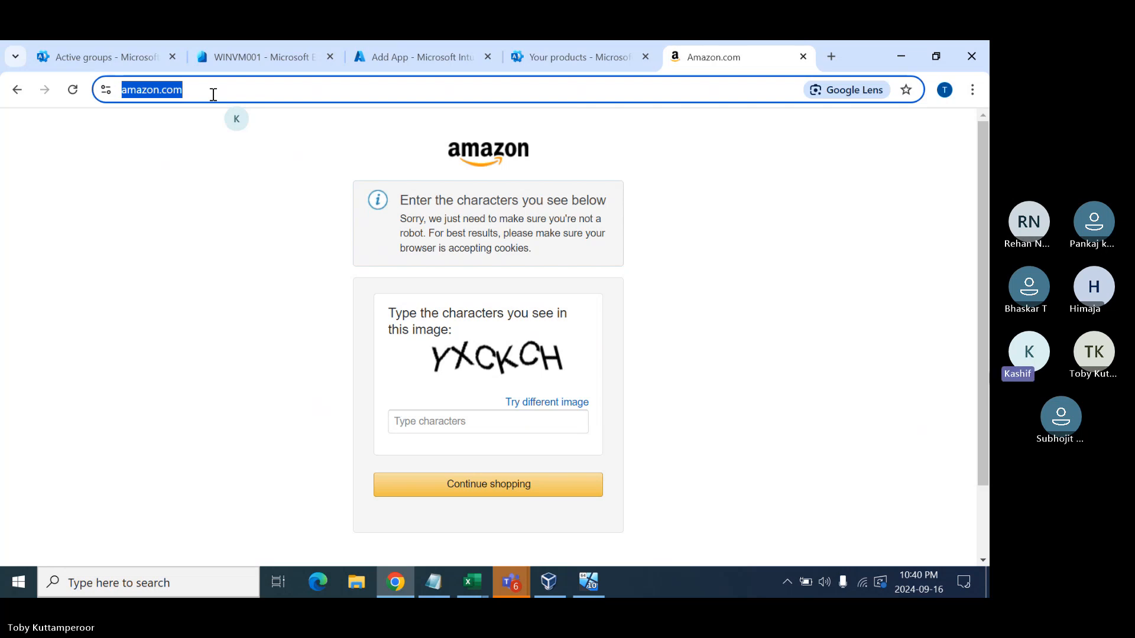
- Enter the app name Amazon and the description 'Purchase things online'
click(405, 59)
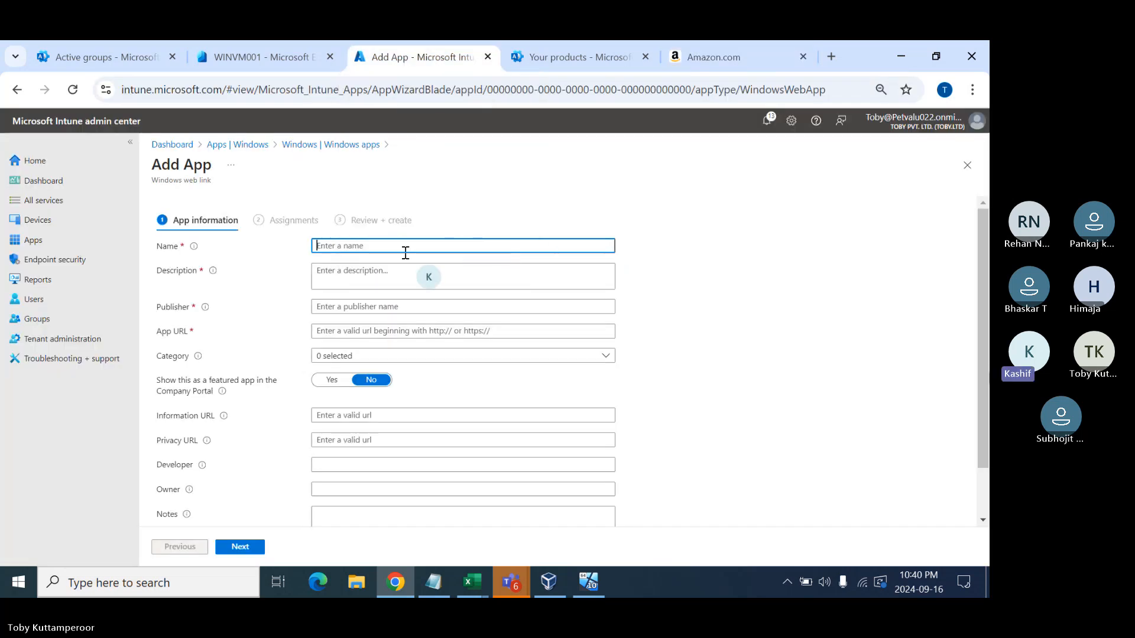
text(Am)
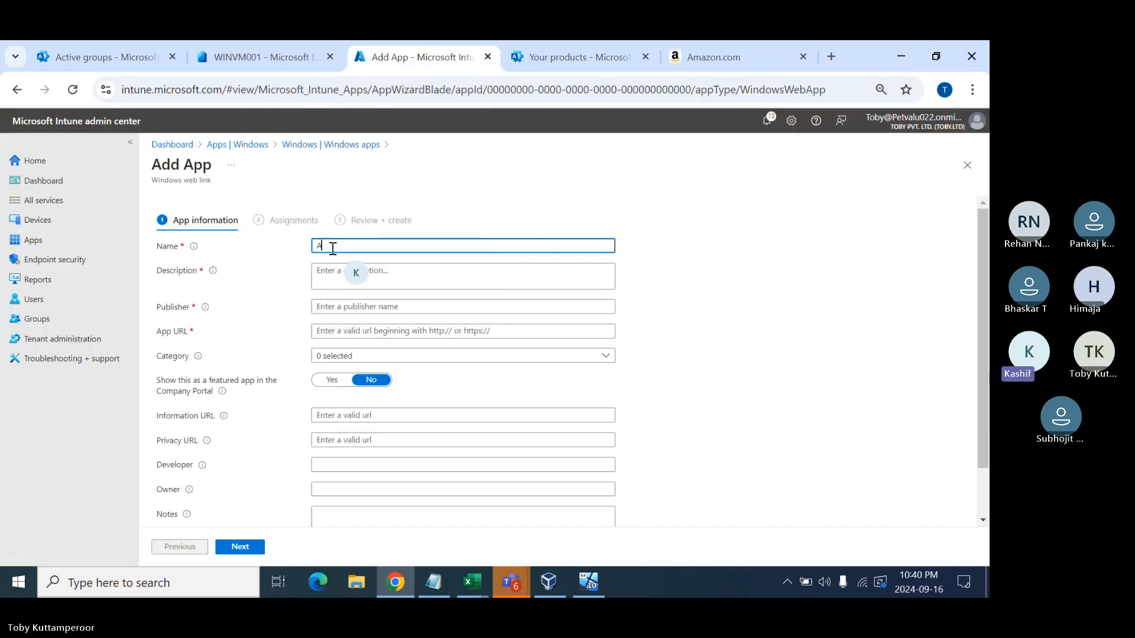
text(azon)
key(Tab)
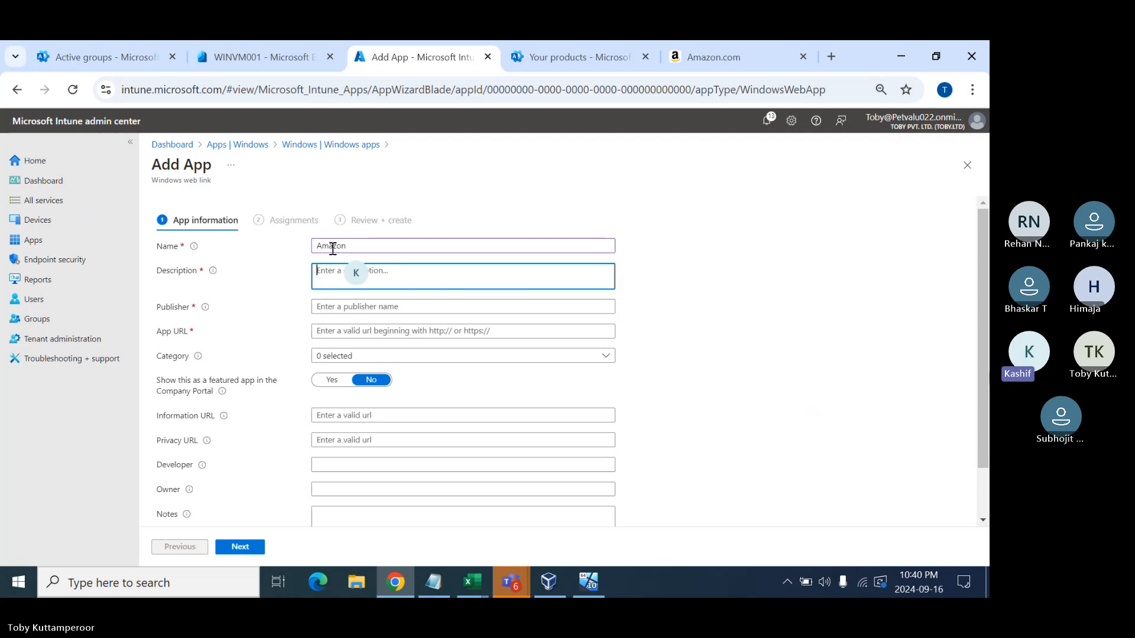
text(Az)
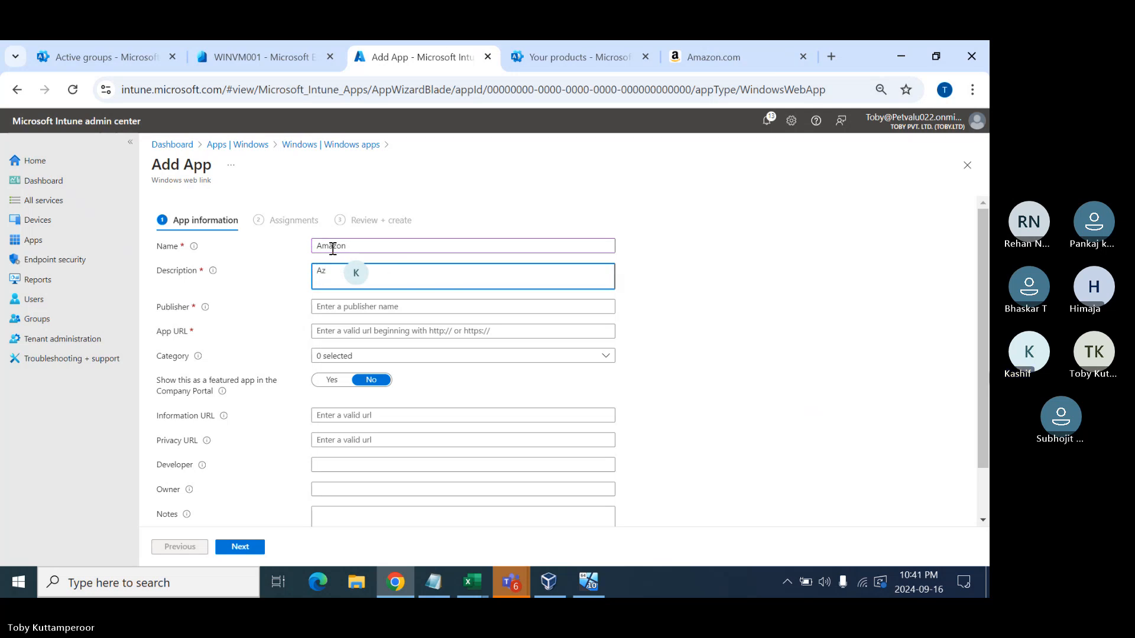
key(BackSpace)
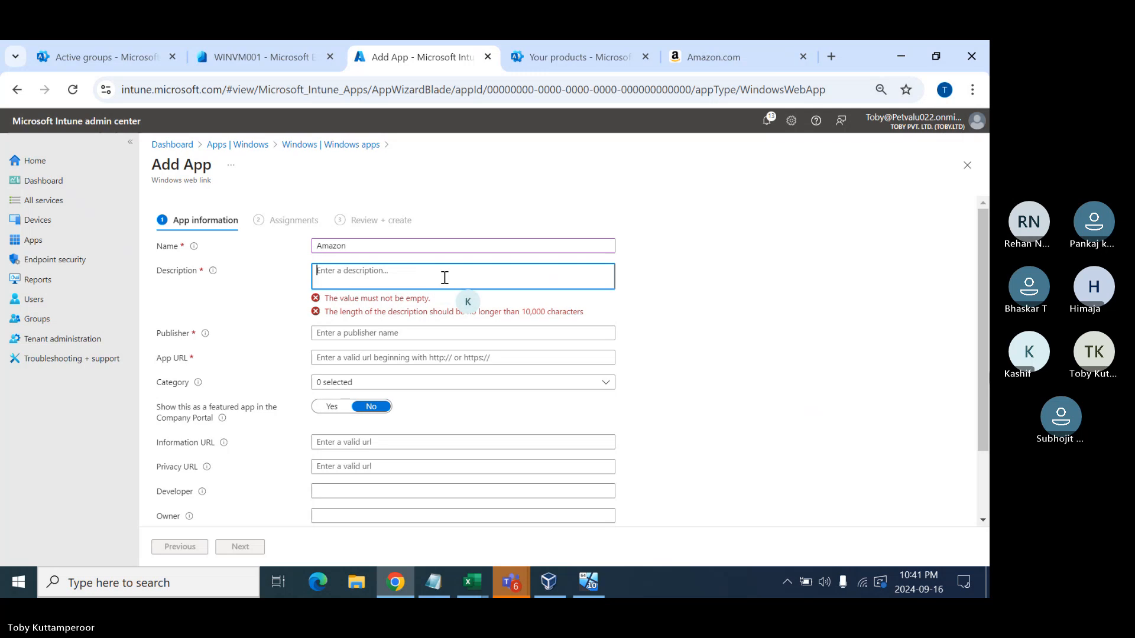
text(Purchase things online)
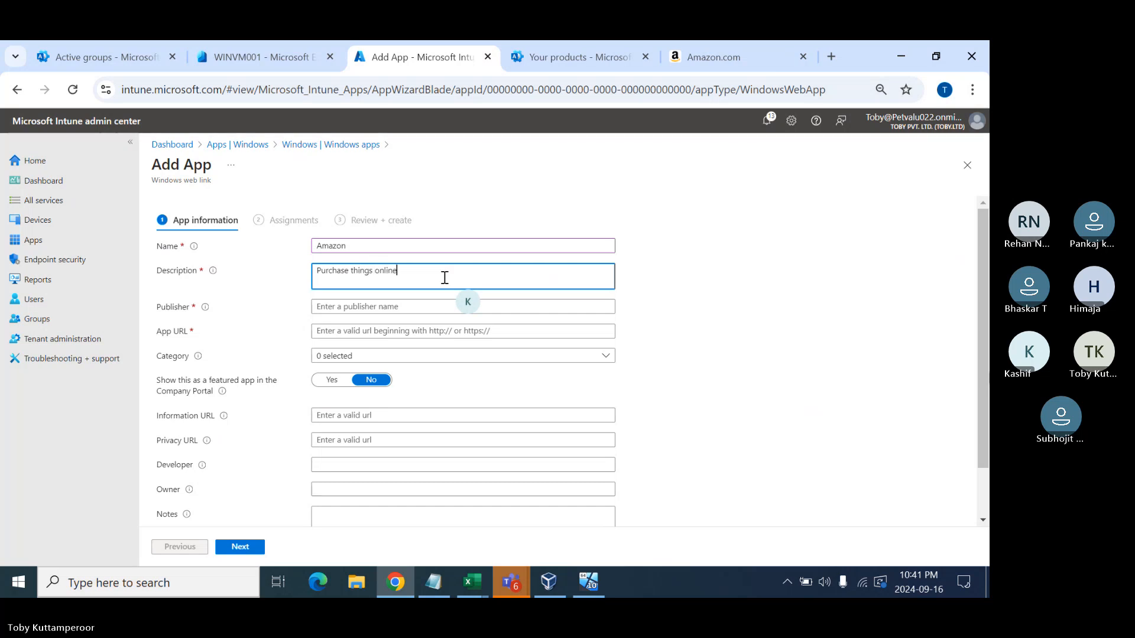
key(Tab)
key(ctrl+v)
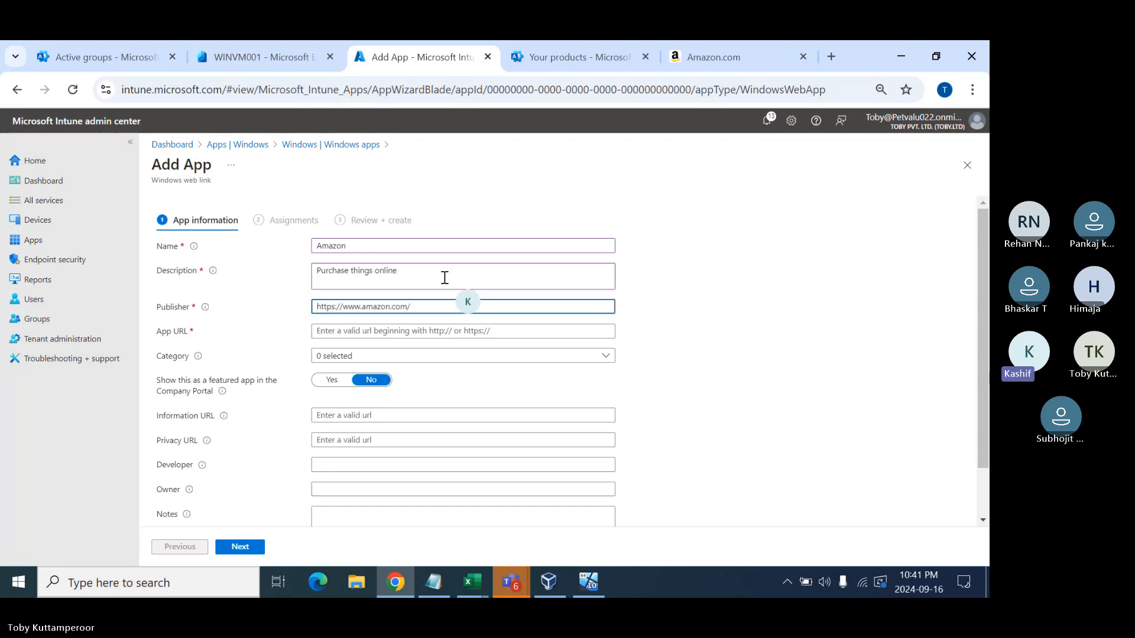
key(Tab)
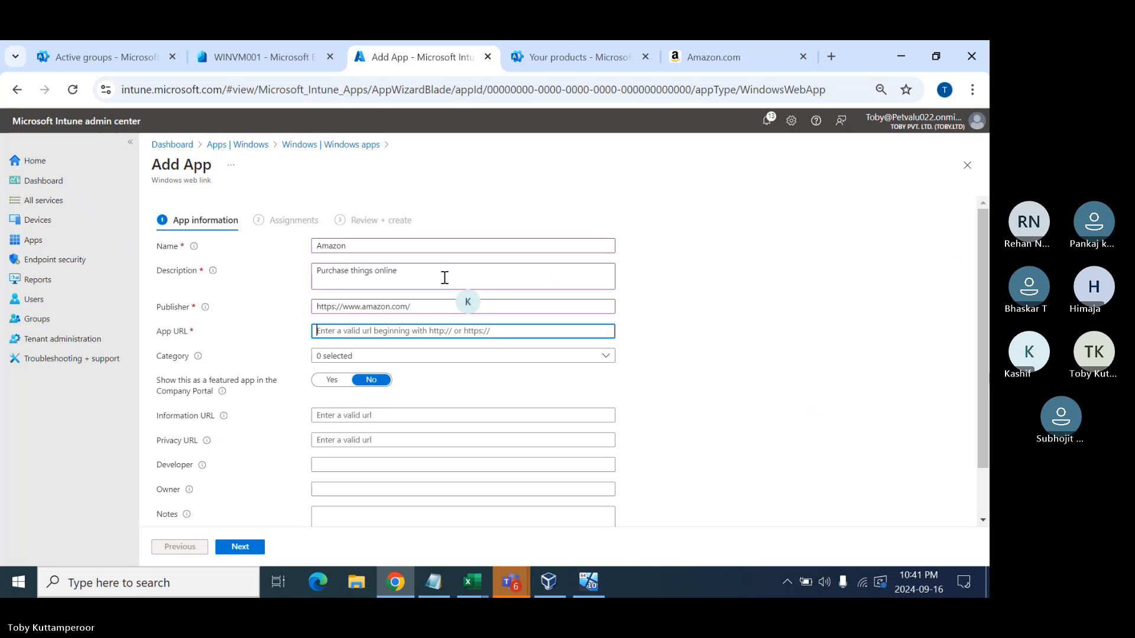
key(ctrl+v)
click(362, 247)
double_click(362, 247)
key(ctrl+c)
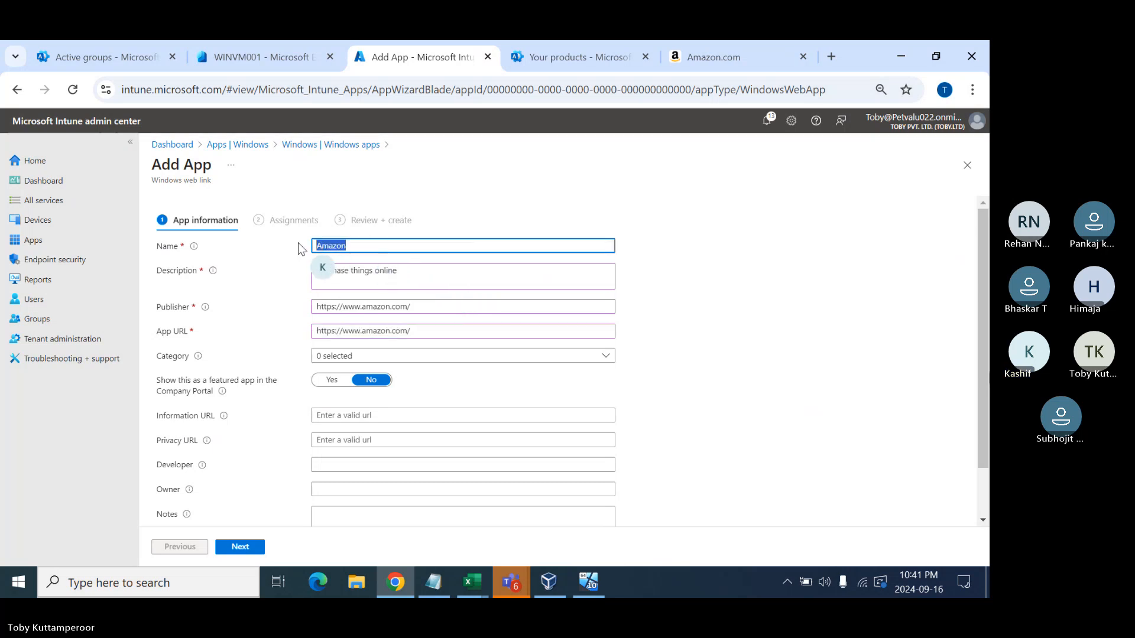
triple_click(374, 306)
key(ctrl+v)
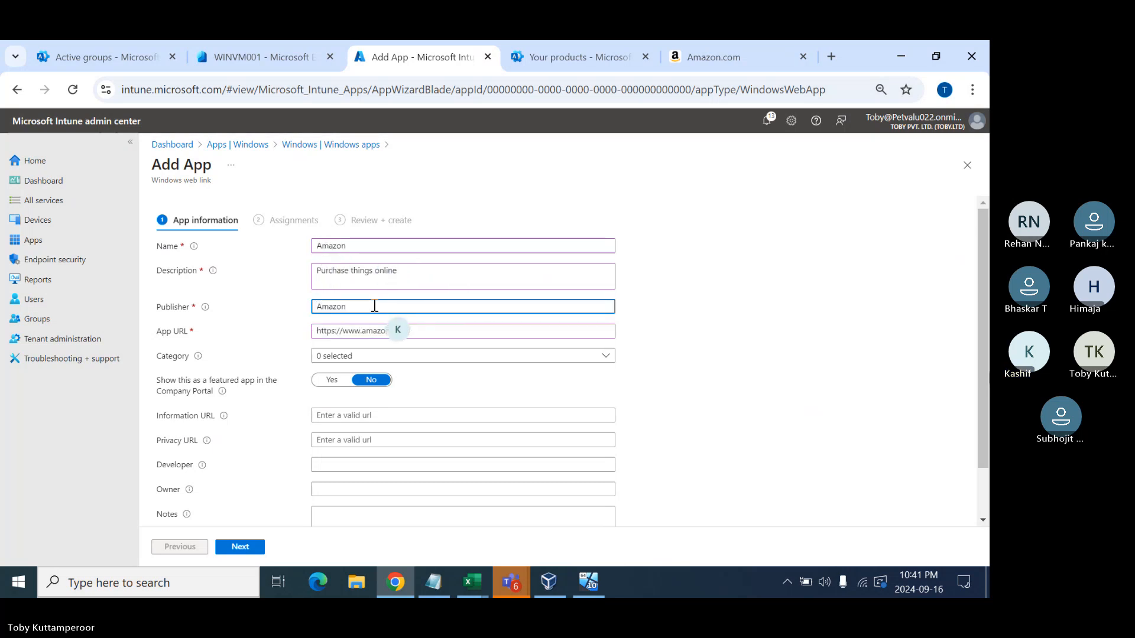
- Put the Amazon web link app in the Productivity category
click(441, 357)
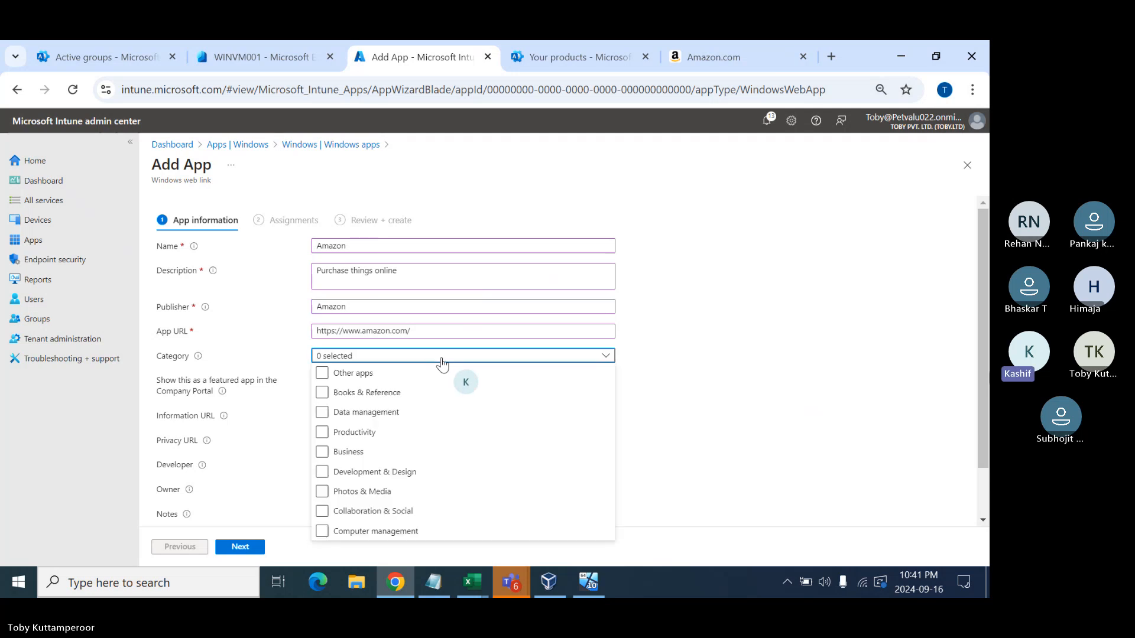
click(322, 432)
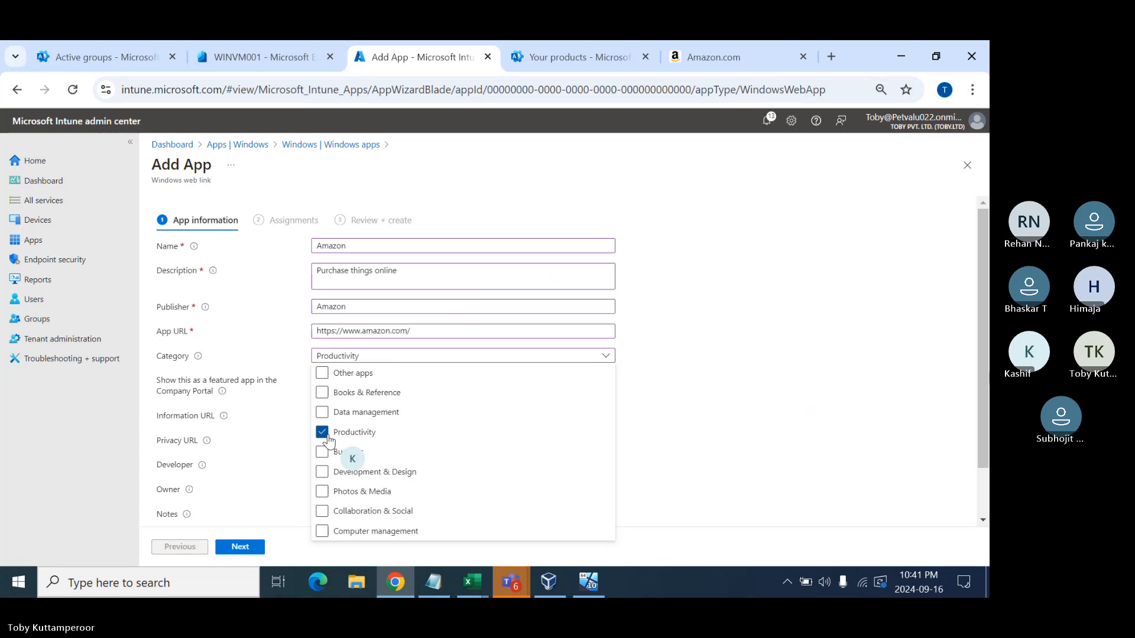
click(712, 461)
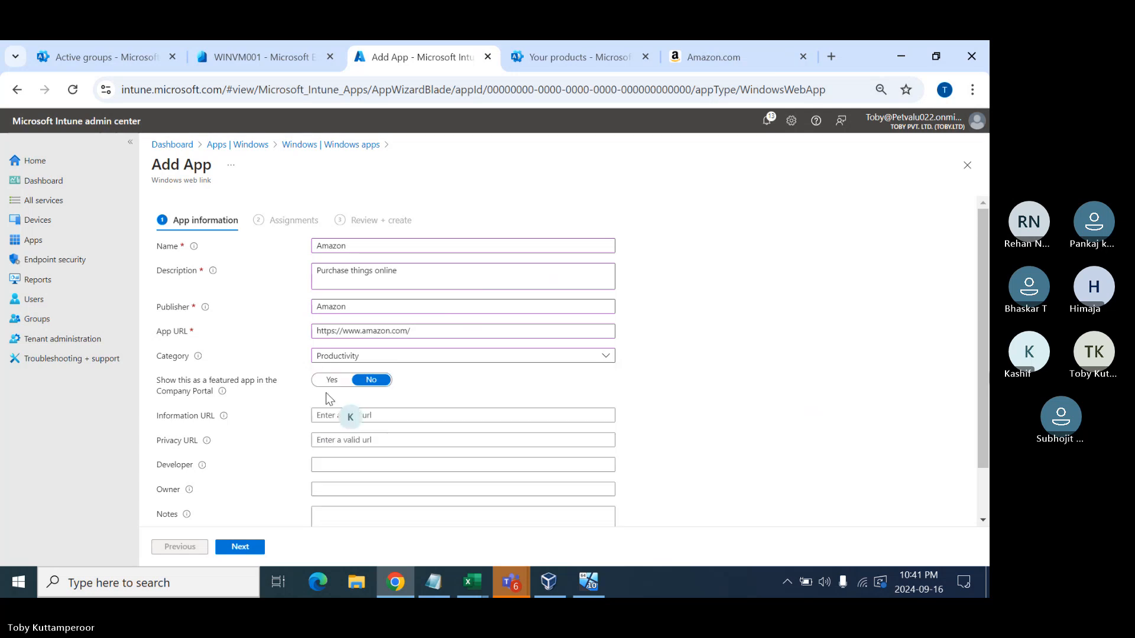
click(330, 414)
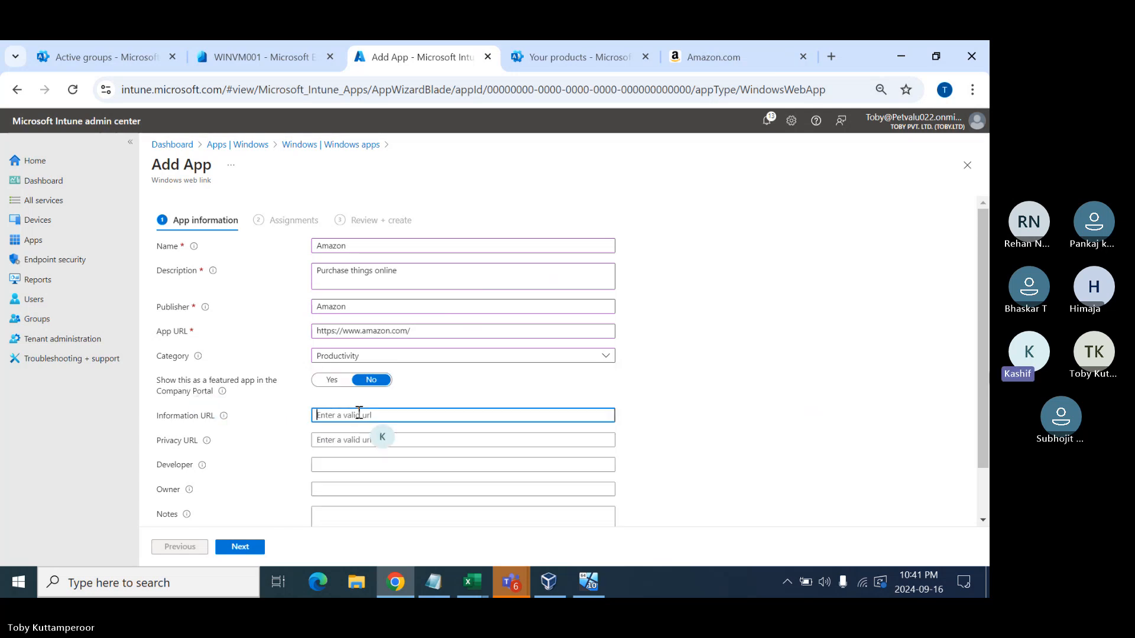
scroll(359, 413, down, 1)
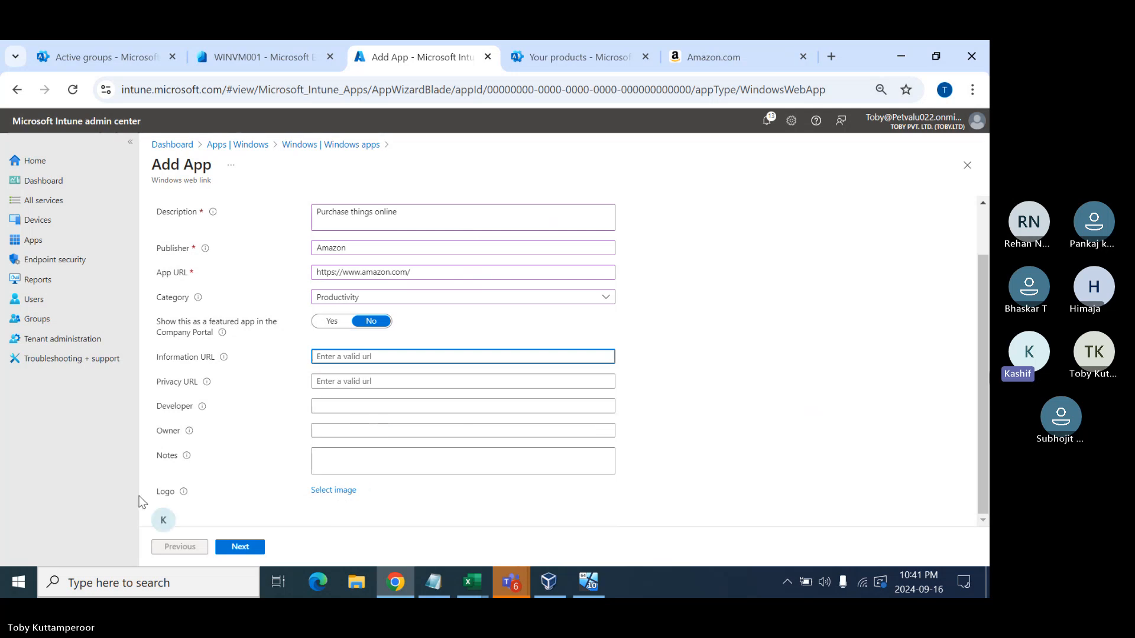
- Search Google Images for amazon
click(745, 59)
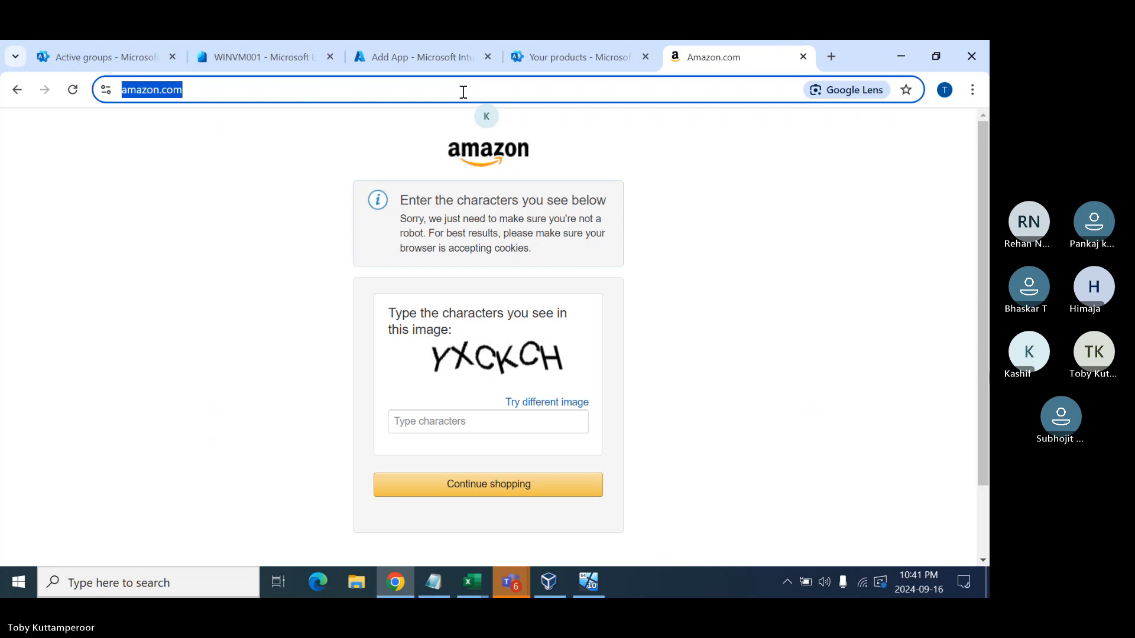
text(www.google.com)
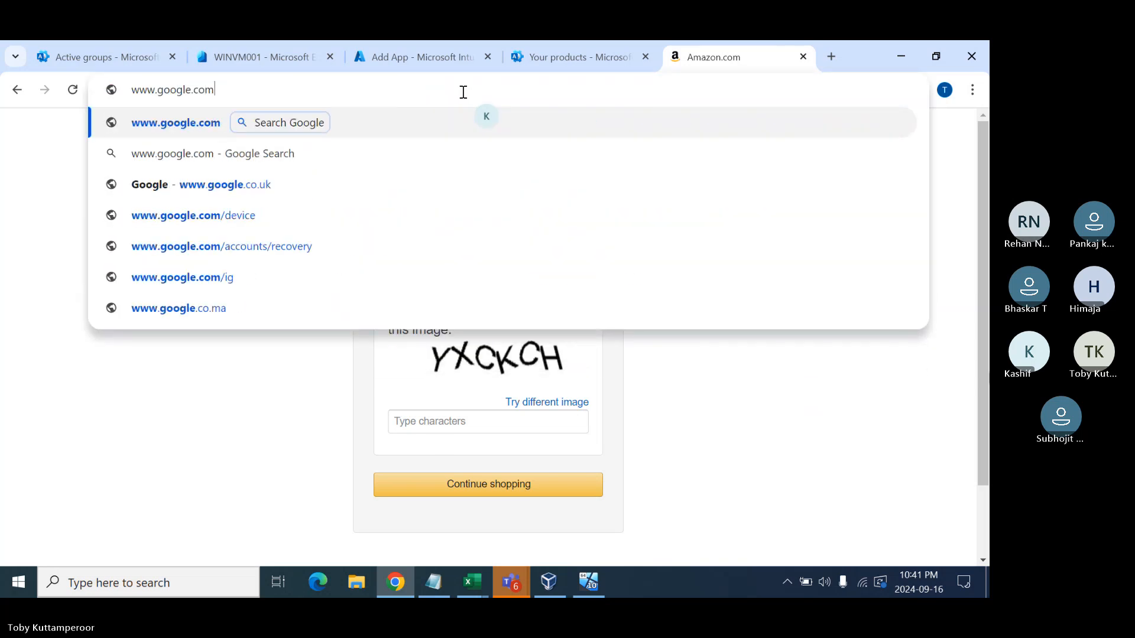
key(Return)
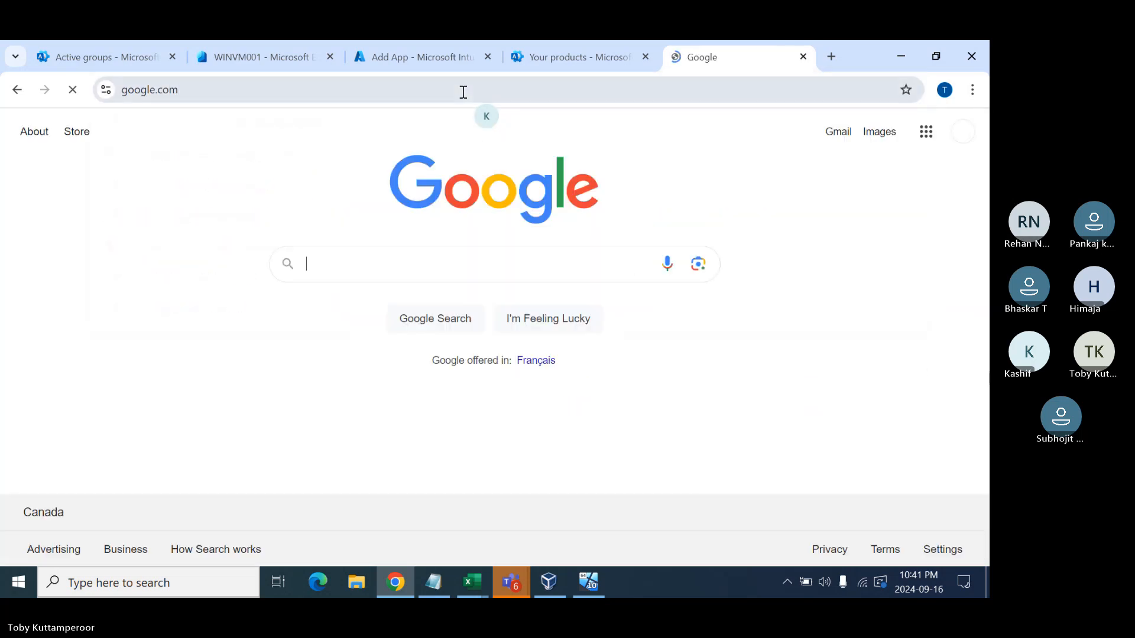
click(383, 268)
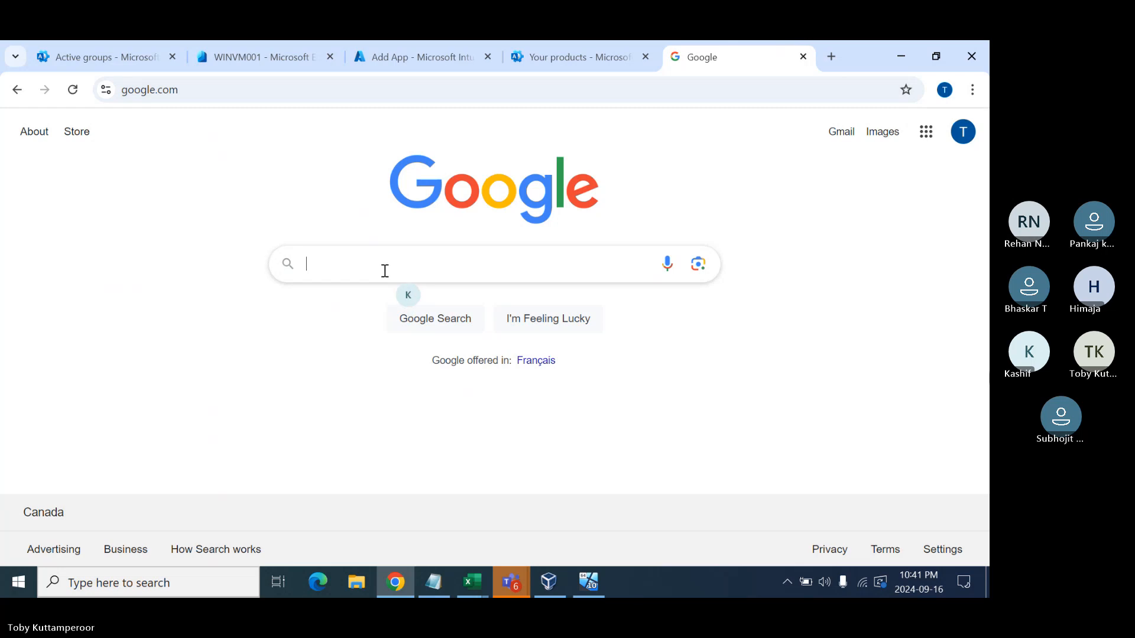
text(amazon)
key(Return)
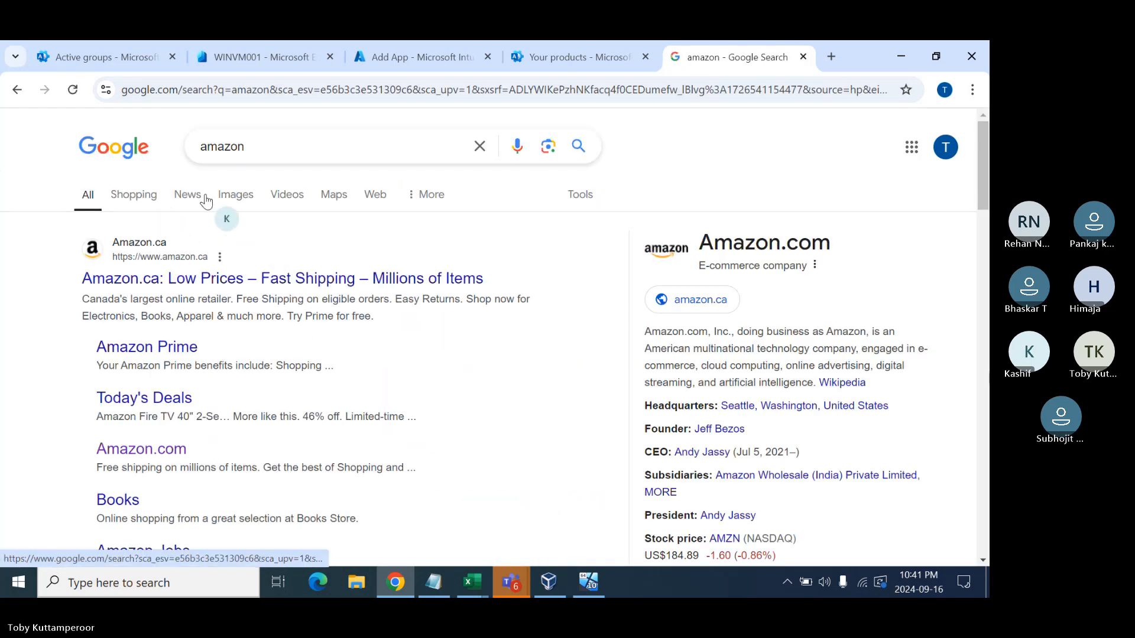
click(225, 196)
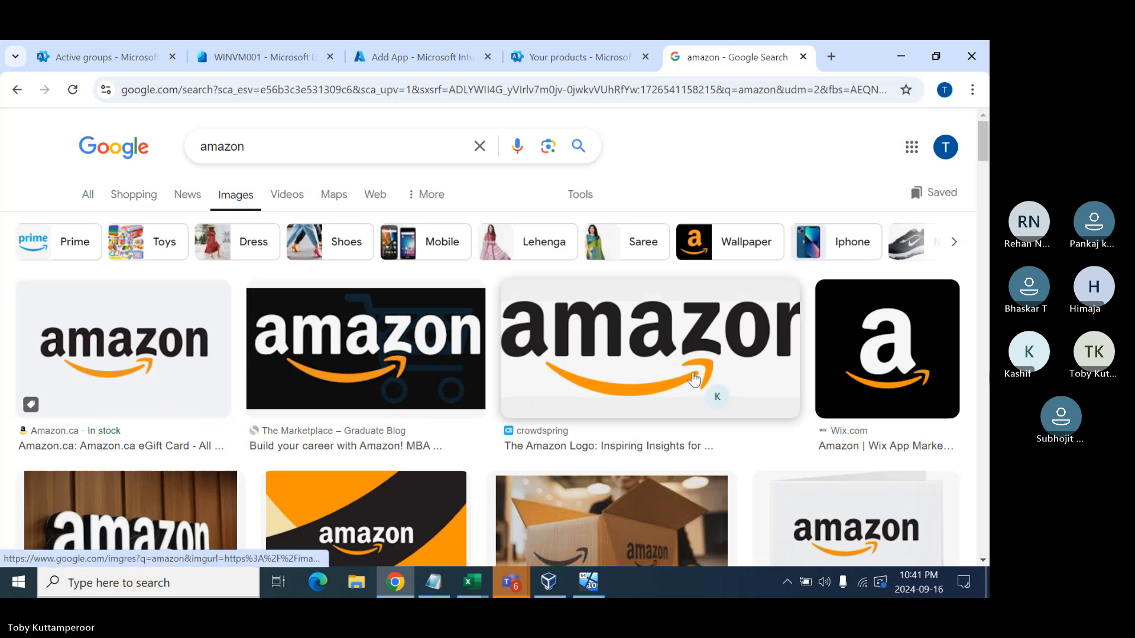
- Save the black Amazon 'a' logo as amazon.png in the Intune Logos folder
right_click(846, 339)
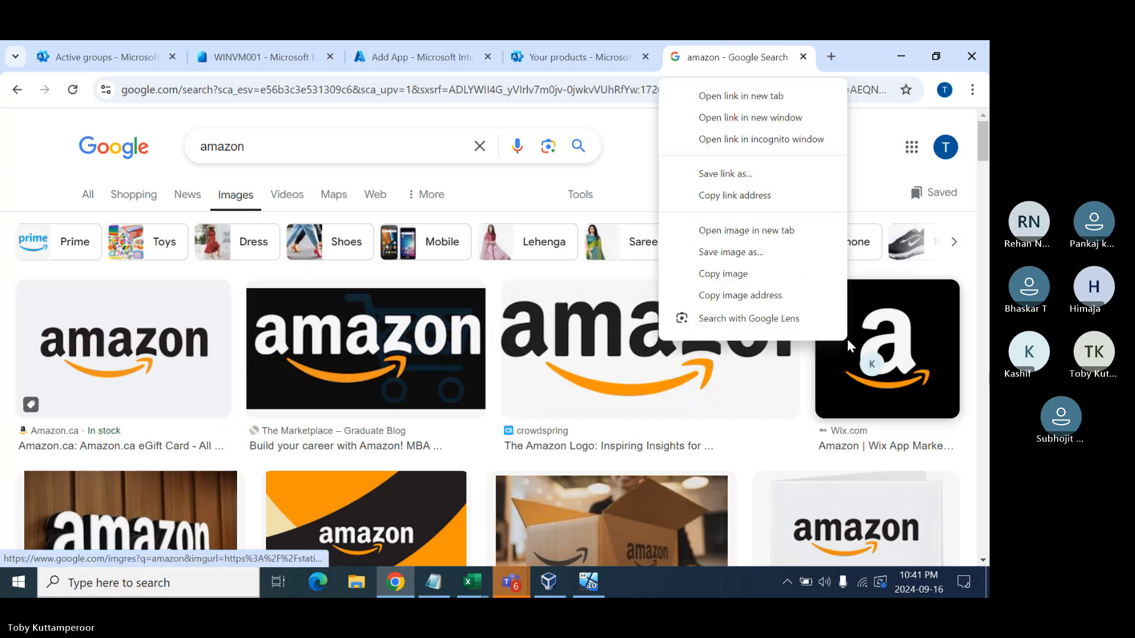
click(765, 275)
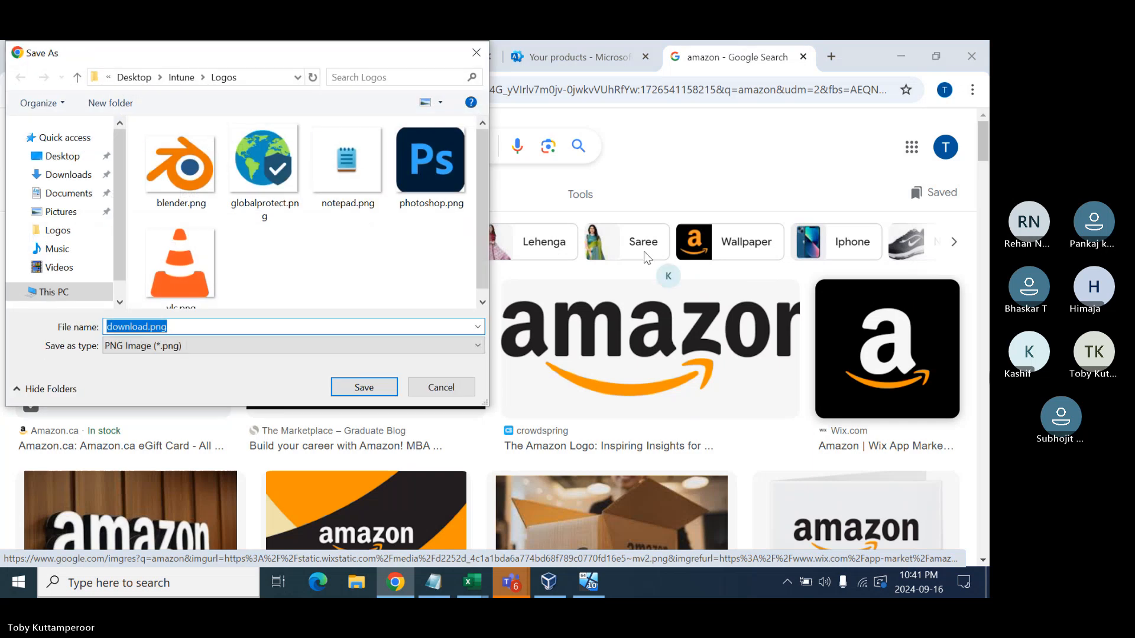
text(a)
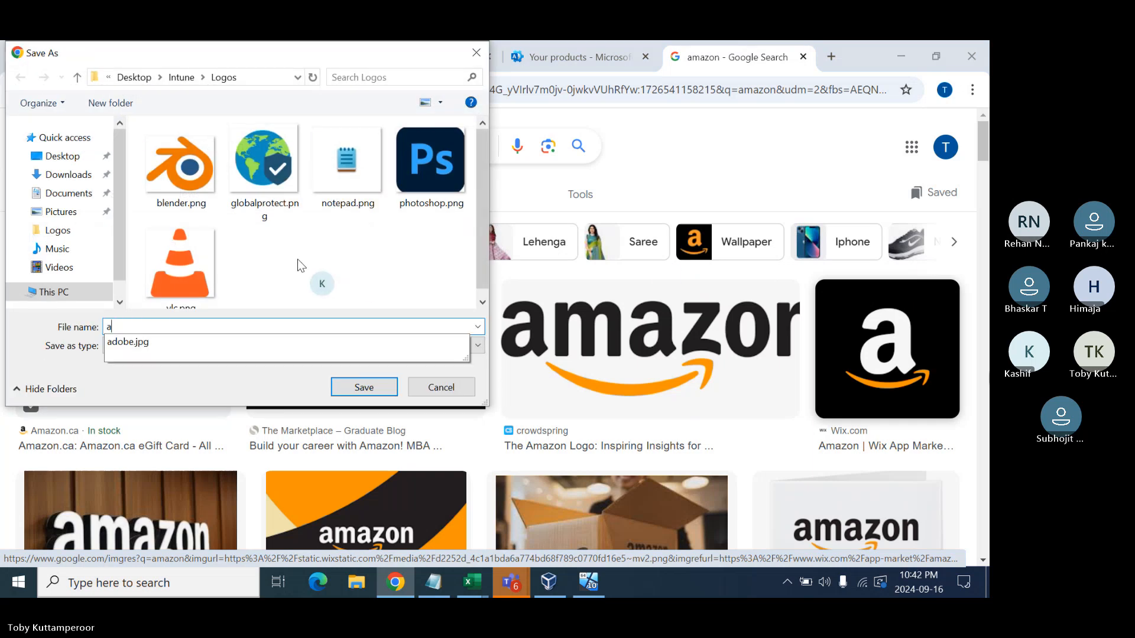
text(mazon)
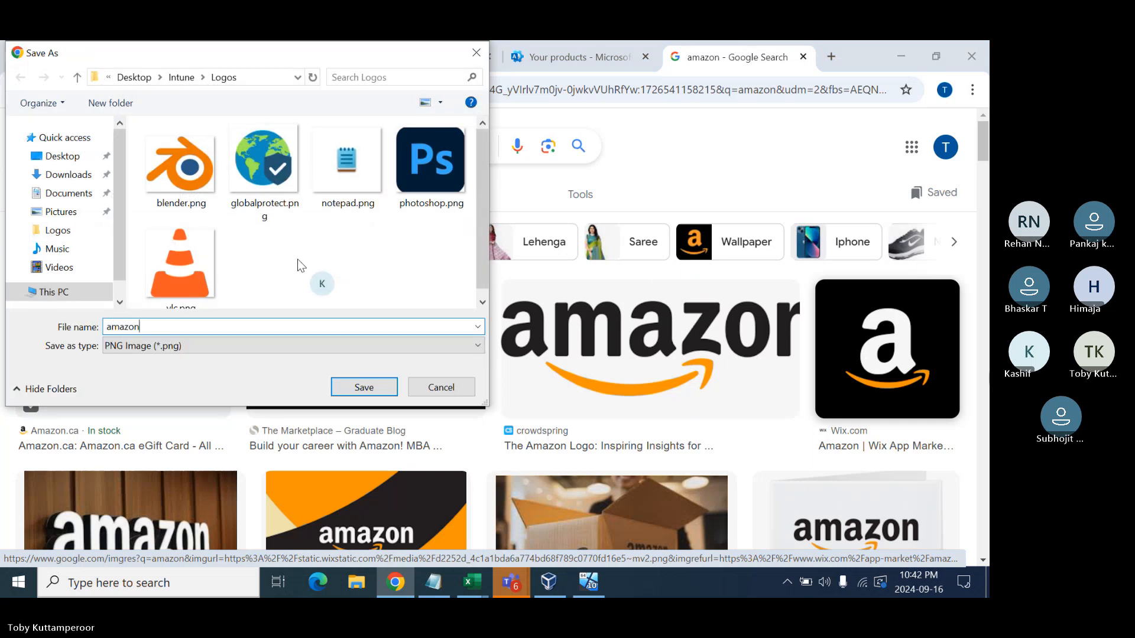
key(Return)
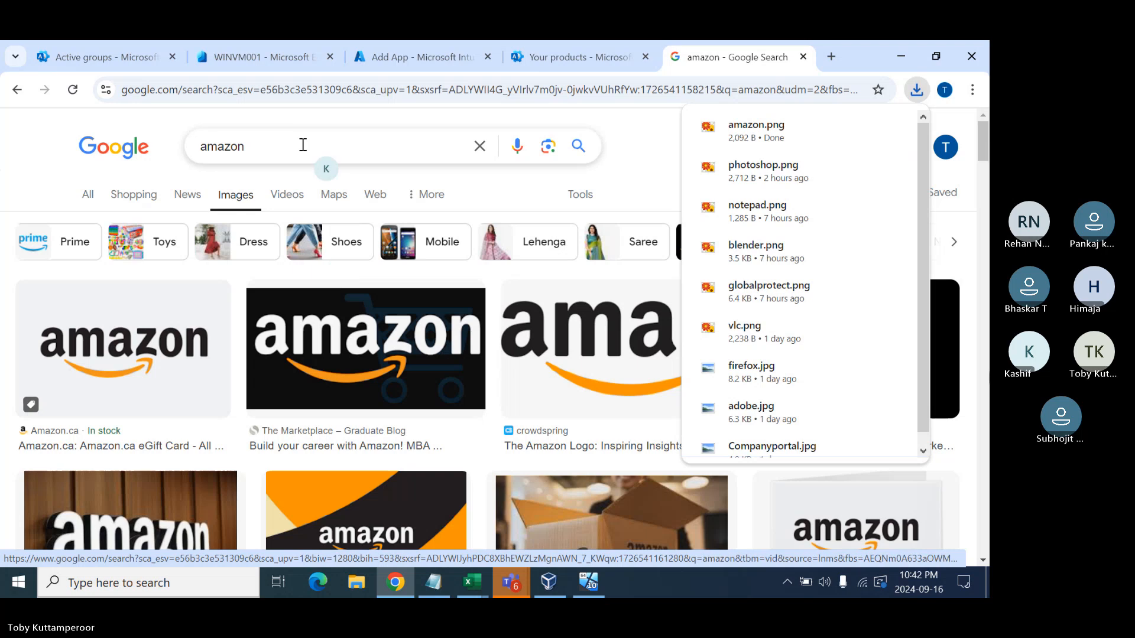
click(389, 61)
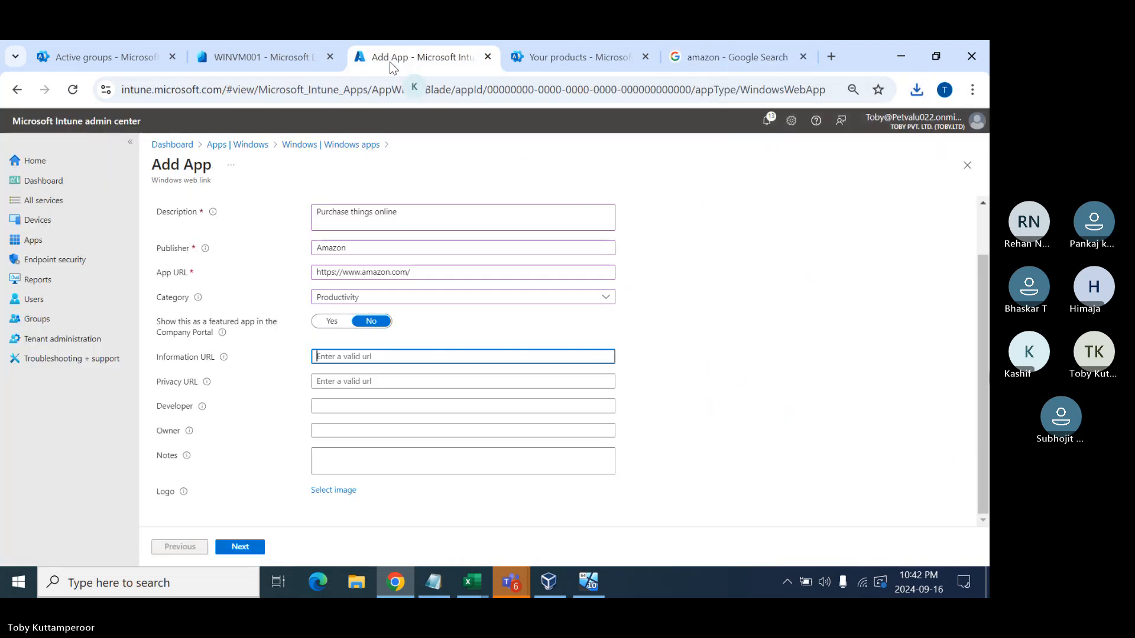
- Upload amazon.png as the Amazon app's logo and continue to Assignments
click(333, 492)
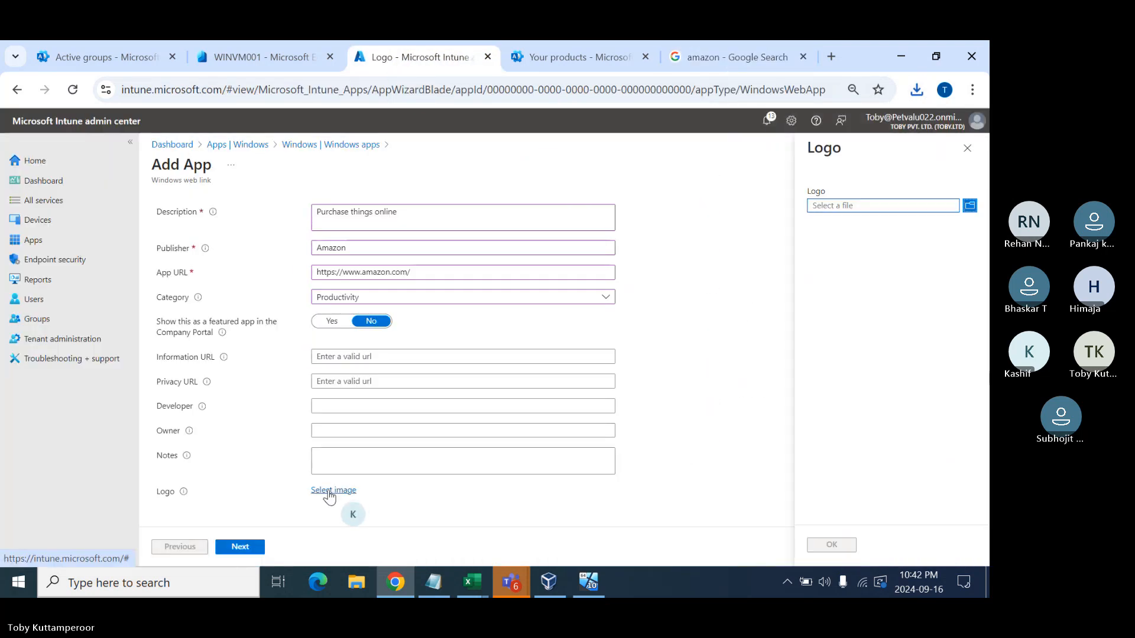
click(848, 207)
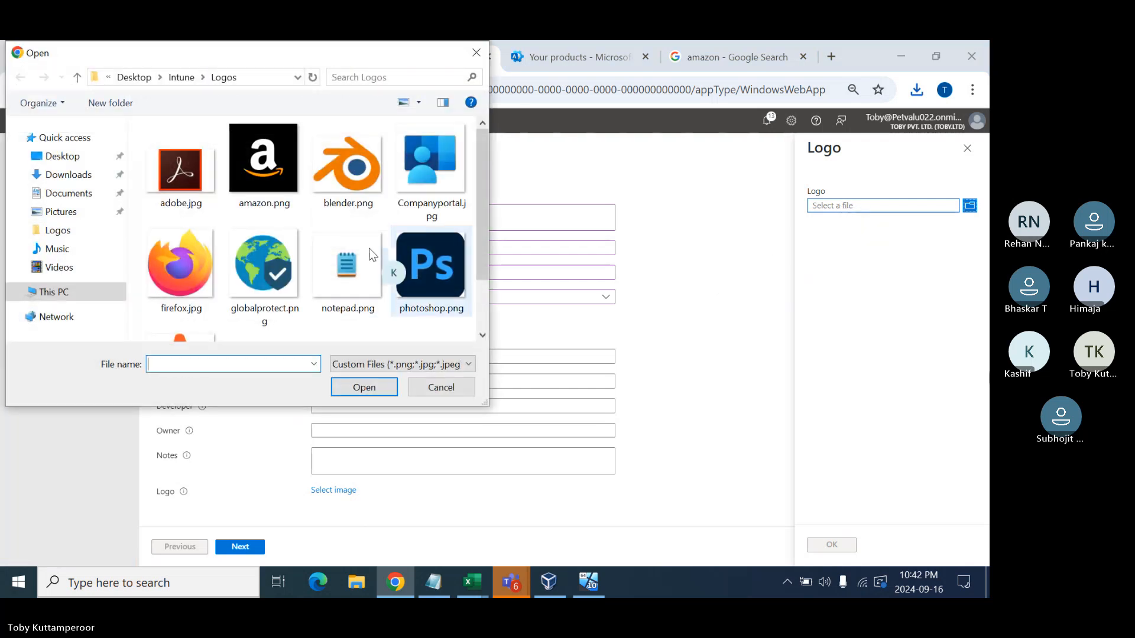
double_click(275, 177)
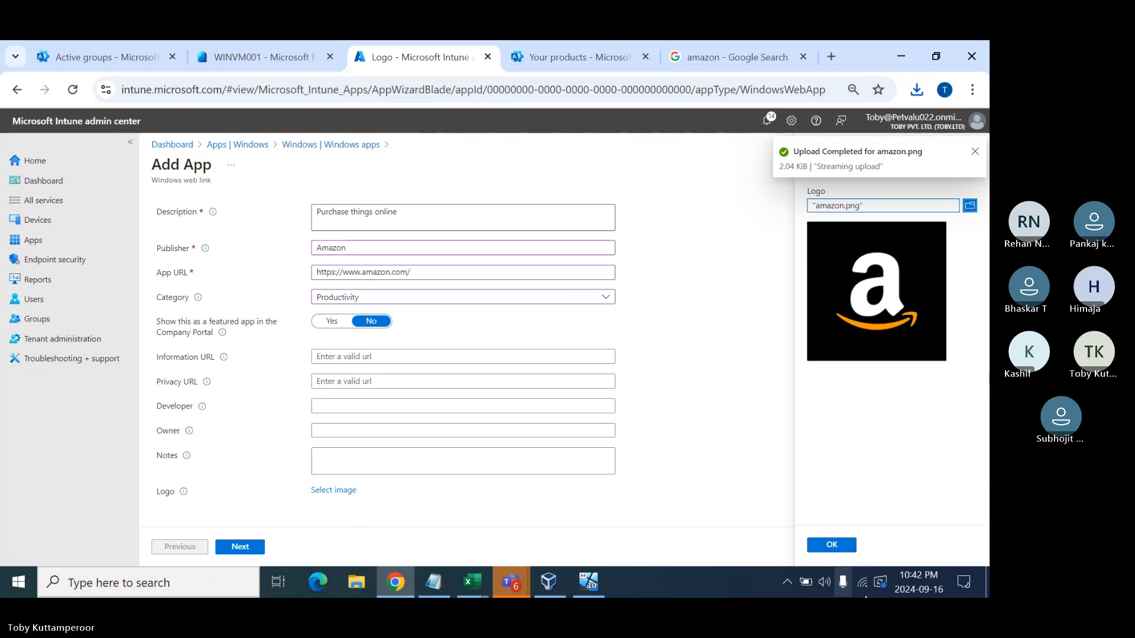
click(831, 544)
click(240, 547)
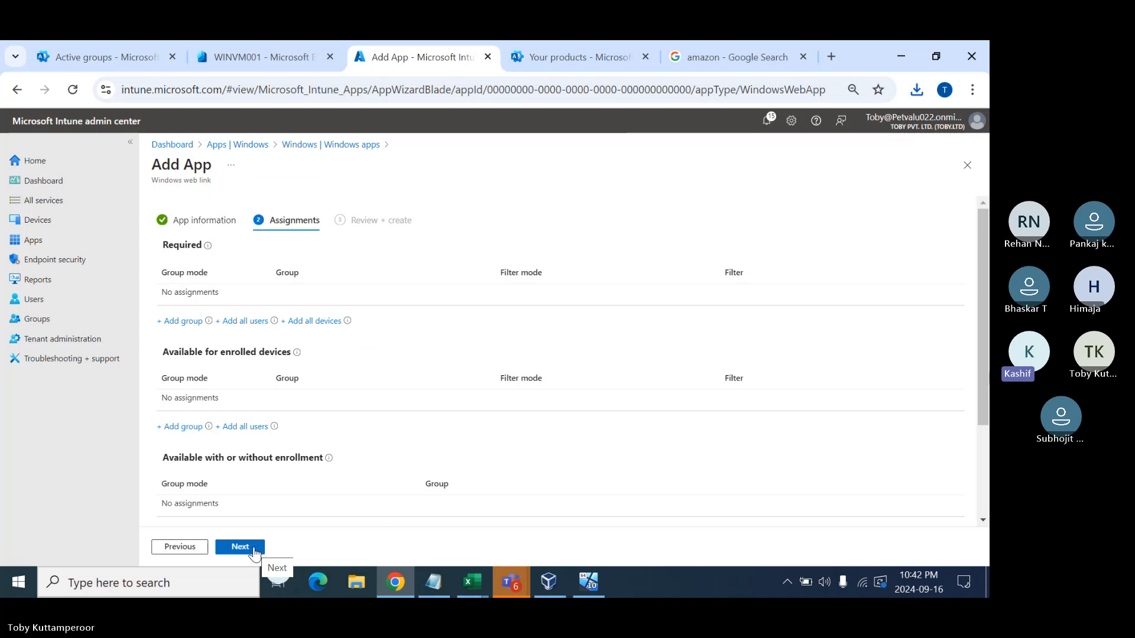
- Make the Amazon app available for enrolled devices to Windows 10 User Group, then create it
click(178, 427)
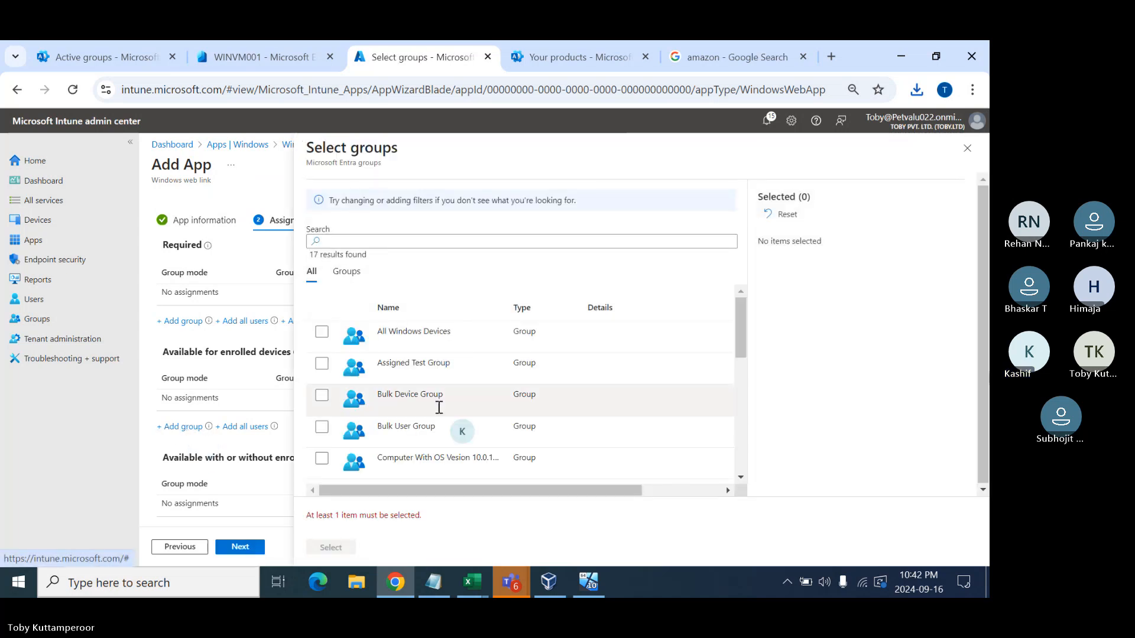
scroll(437, 408, down, 5)
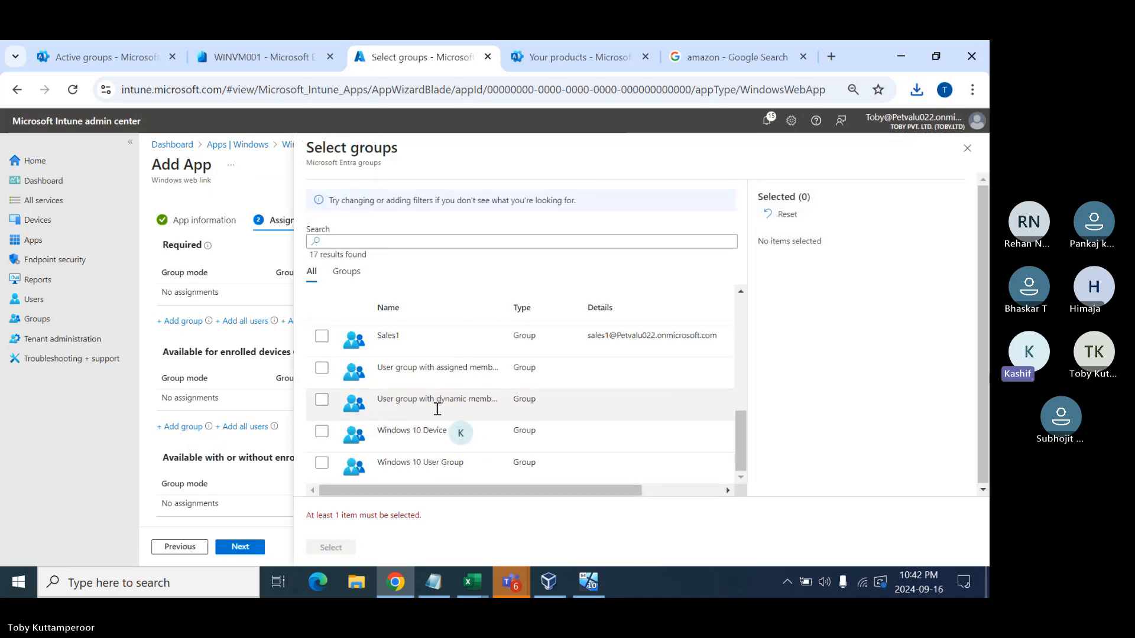
click(322, 462)
click(331, 548)
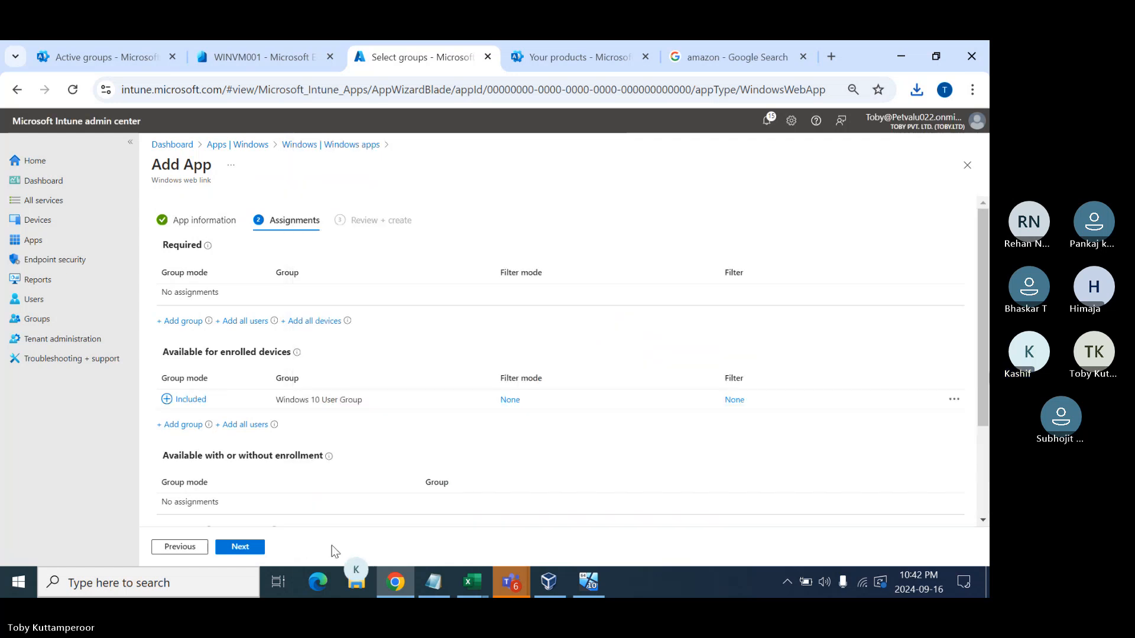
click(240, 547)
click(238, 548)
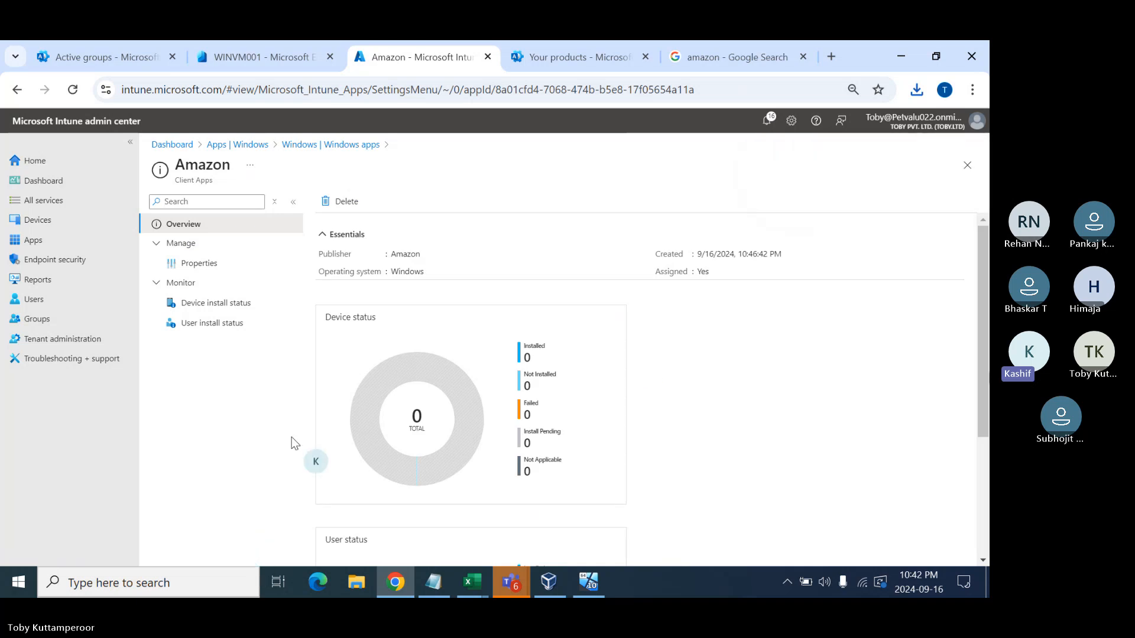
- Go back to Windows apps and start adding another app, listing the available app types
click(332, 145)
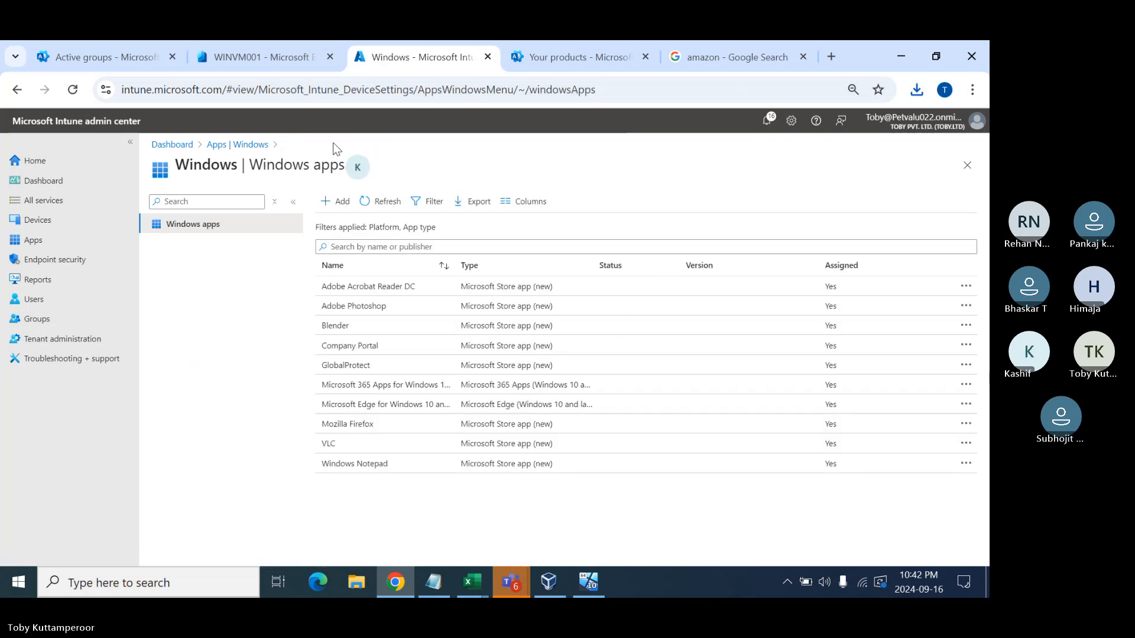
click(343, 202)
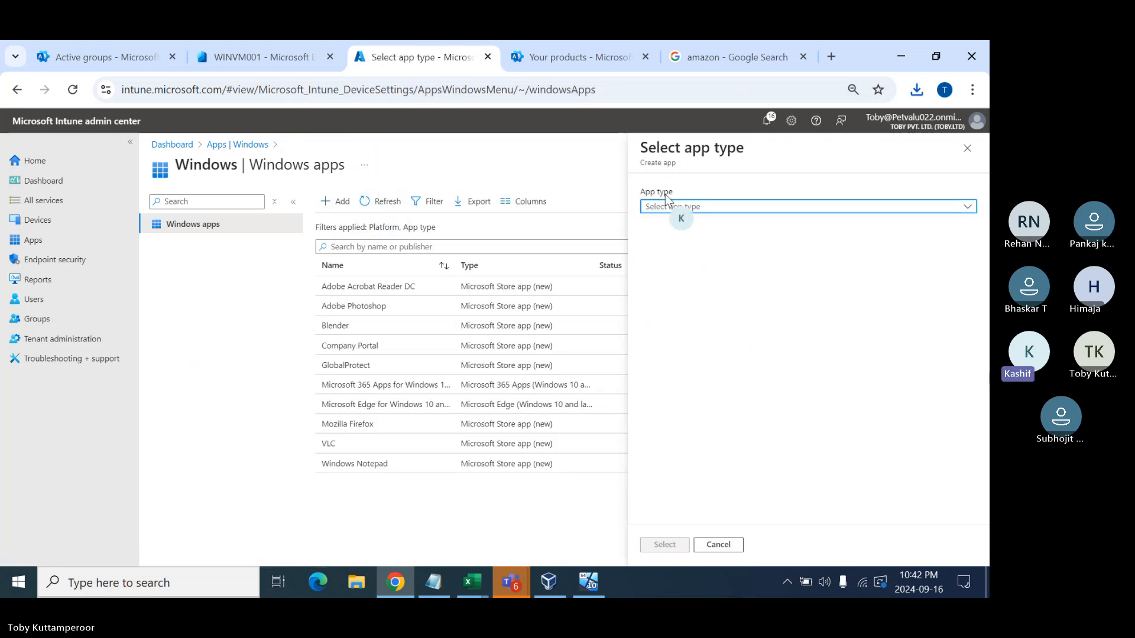
click(698, 208)
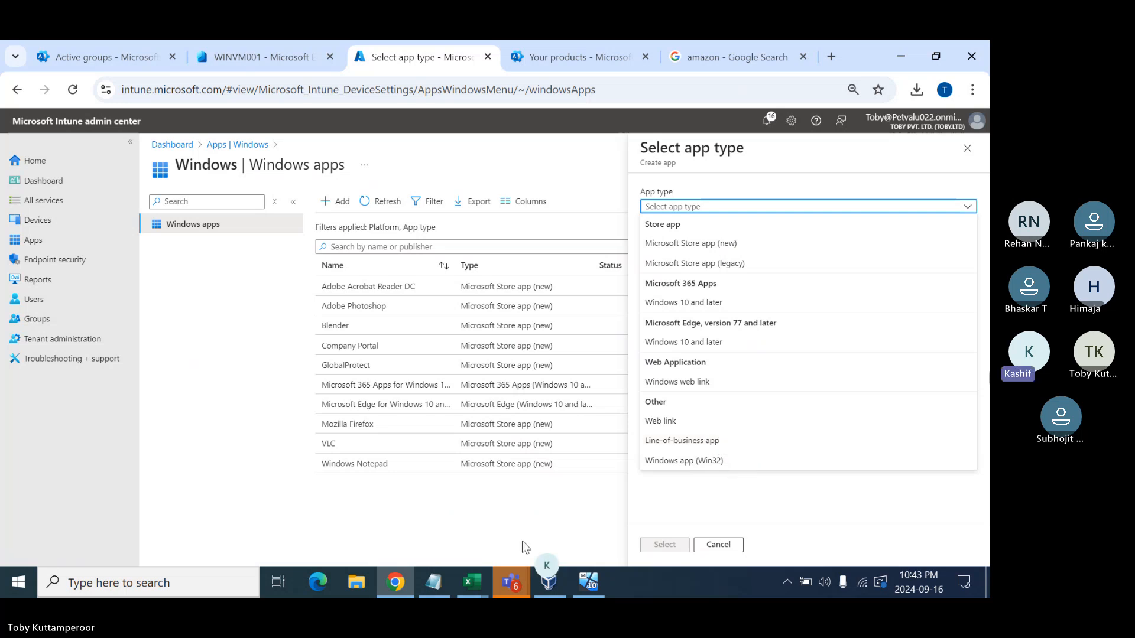
- Add topics 'Deploy Edge Beta version' and '2. Deploy weblink' to the 17th Sept list
click(435, 582)
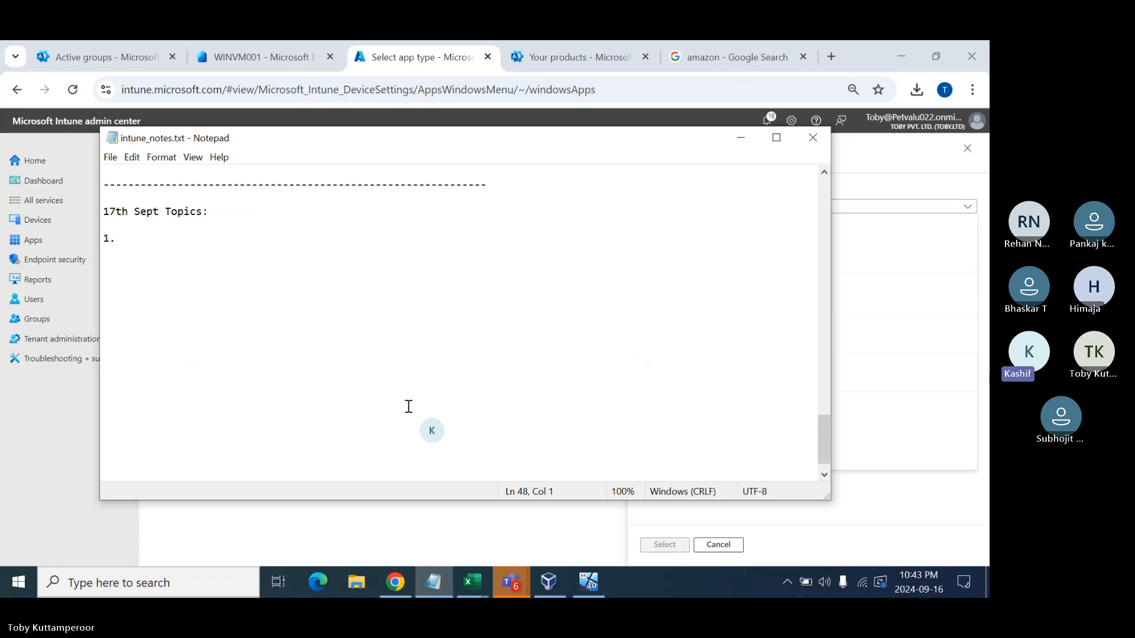
click(169, 242)
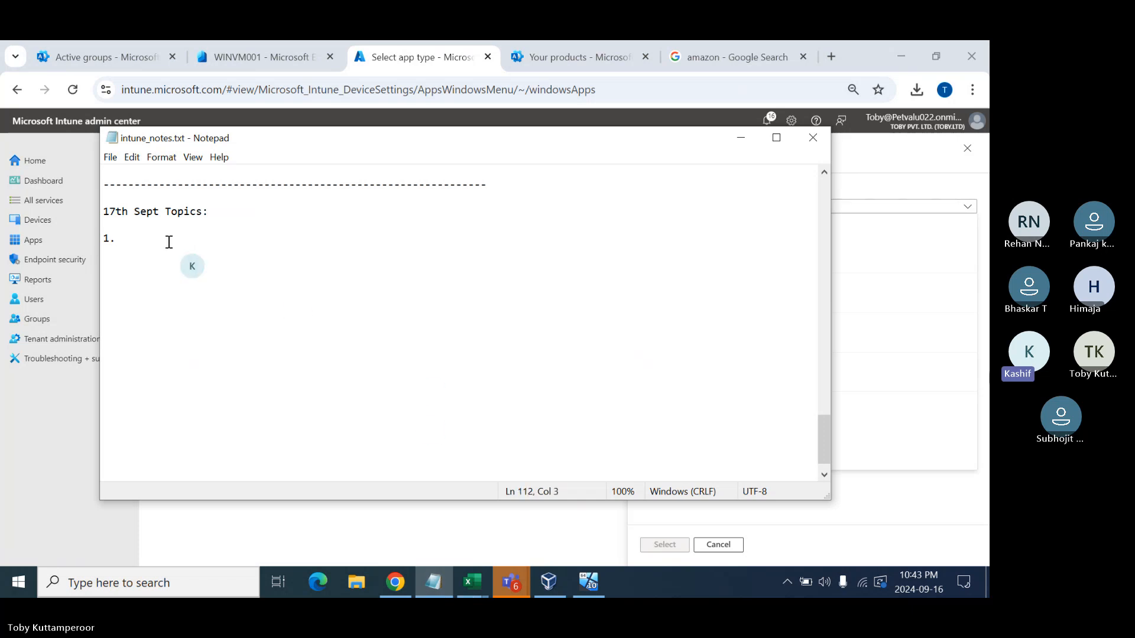
text(Deploy )
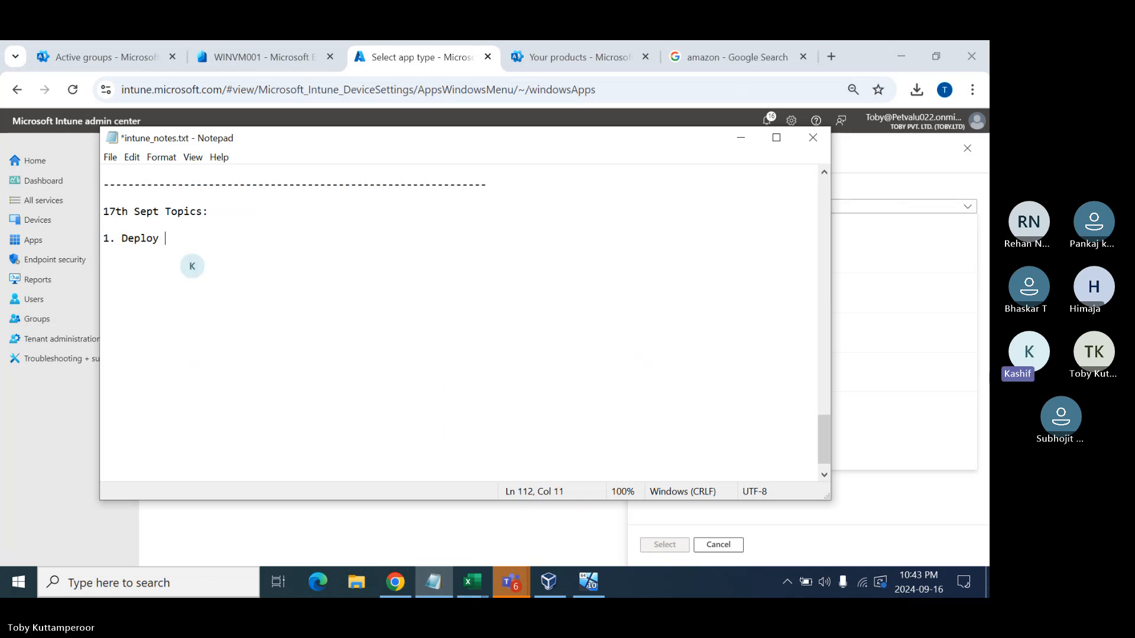
text(Edge Beta)
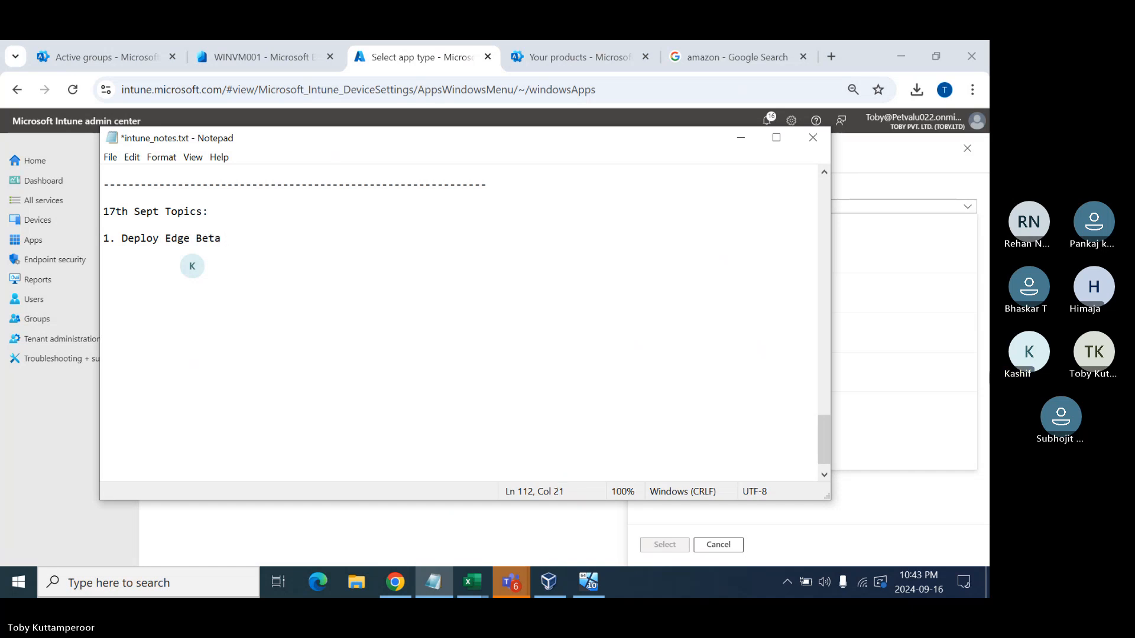
text( version)
key(Return)
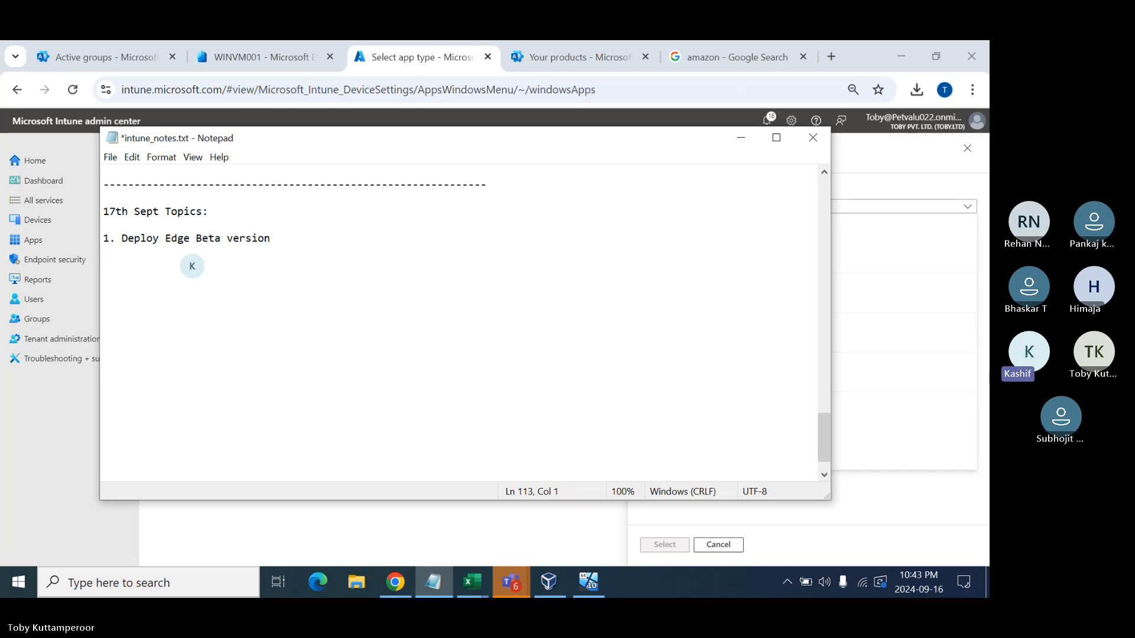
text(2. Deploy )
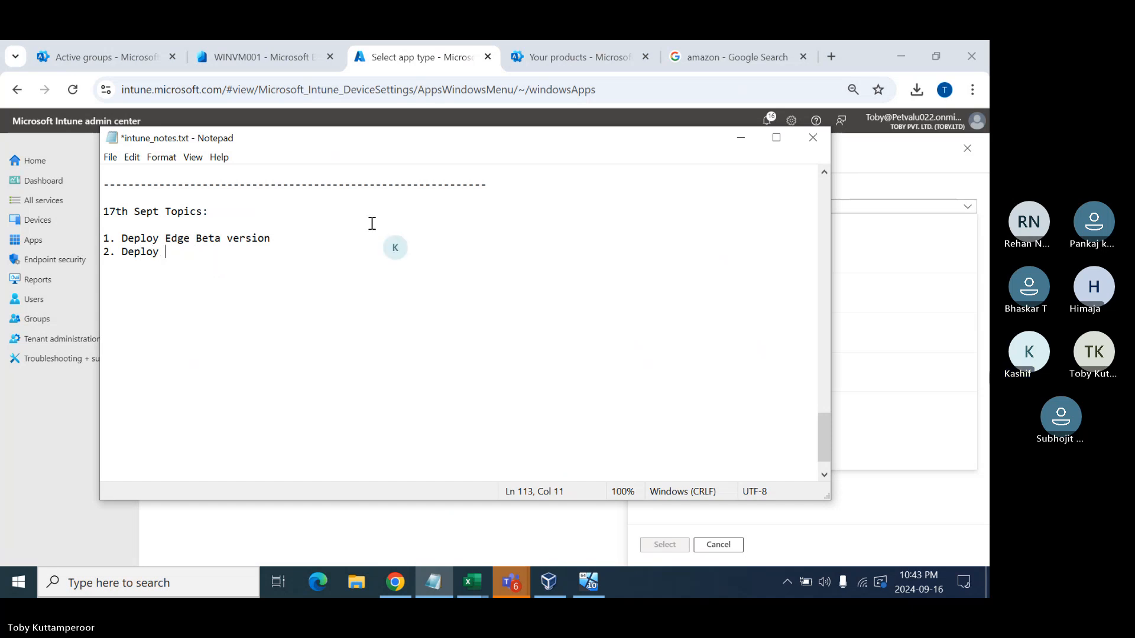
text(weblink)
key(Return)
- Add '3. Deploy LOB Applications' with a separate note limiting it to .msi and .msix
text(3. Deploy )
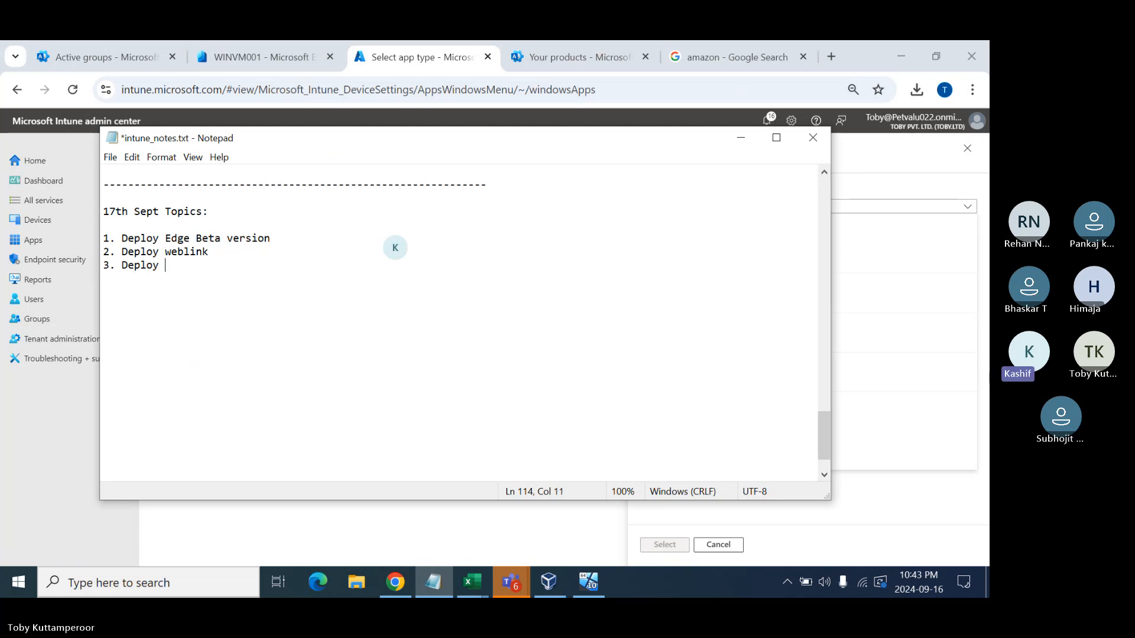
text(LOB App)
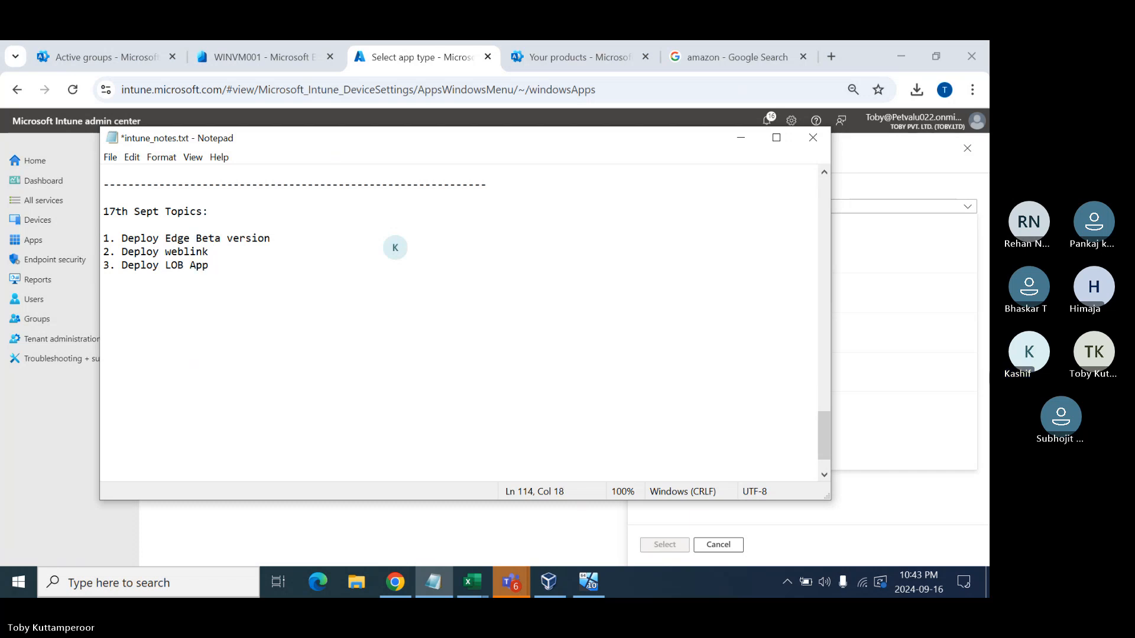
text(lications)
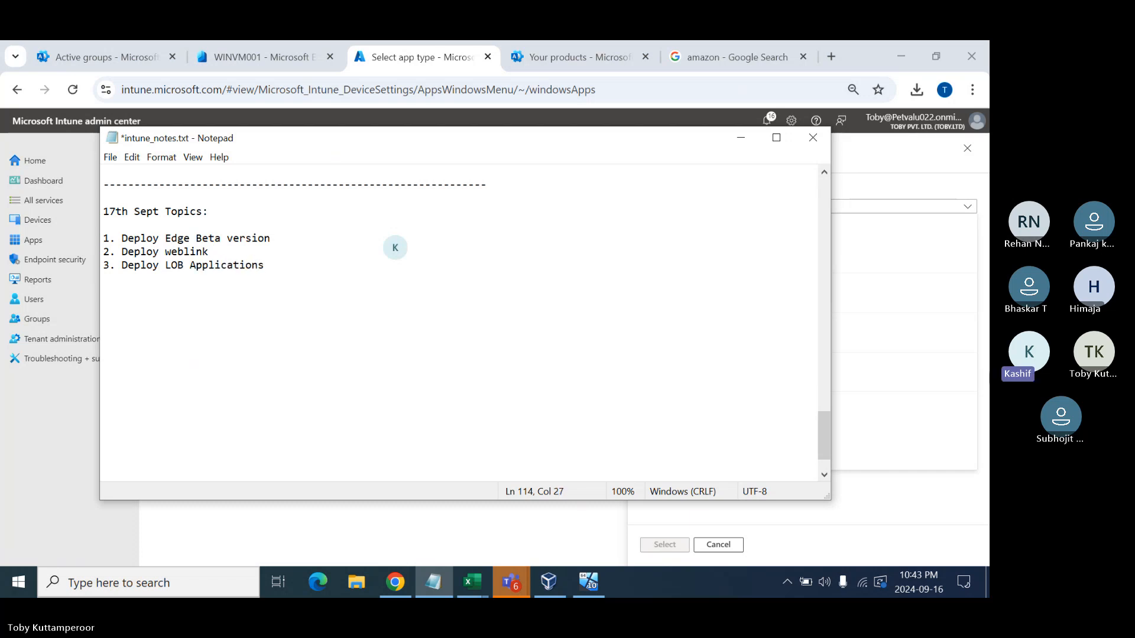
text( (we check)
key(BackSpace)
key(BackSpace)
key(BackSpace)
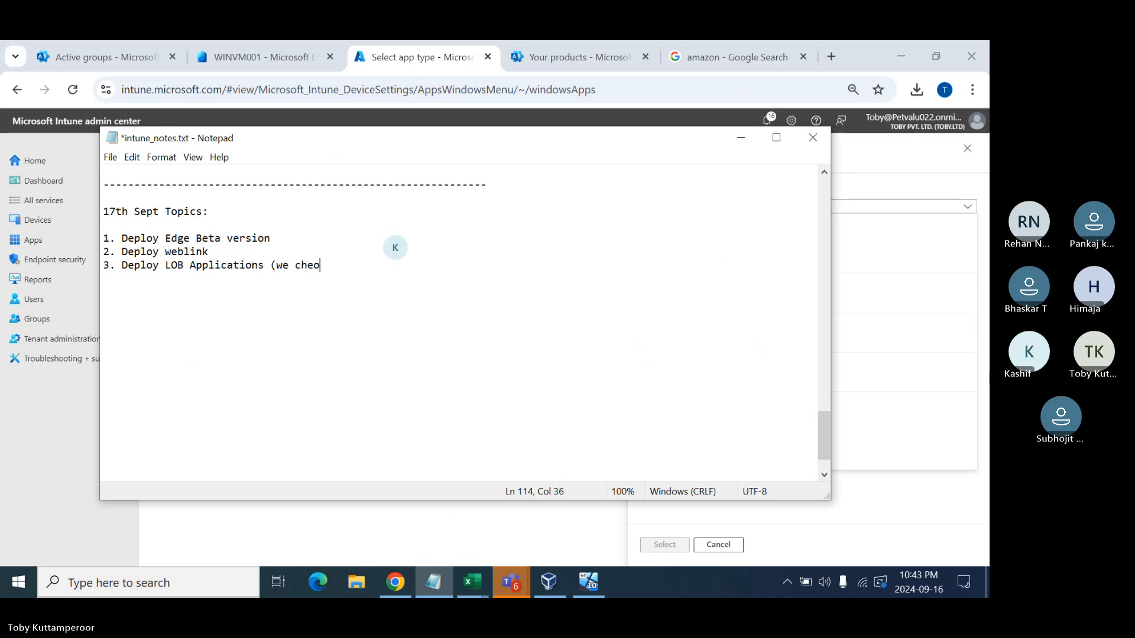
text(oose this op)
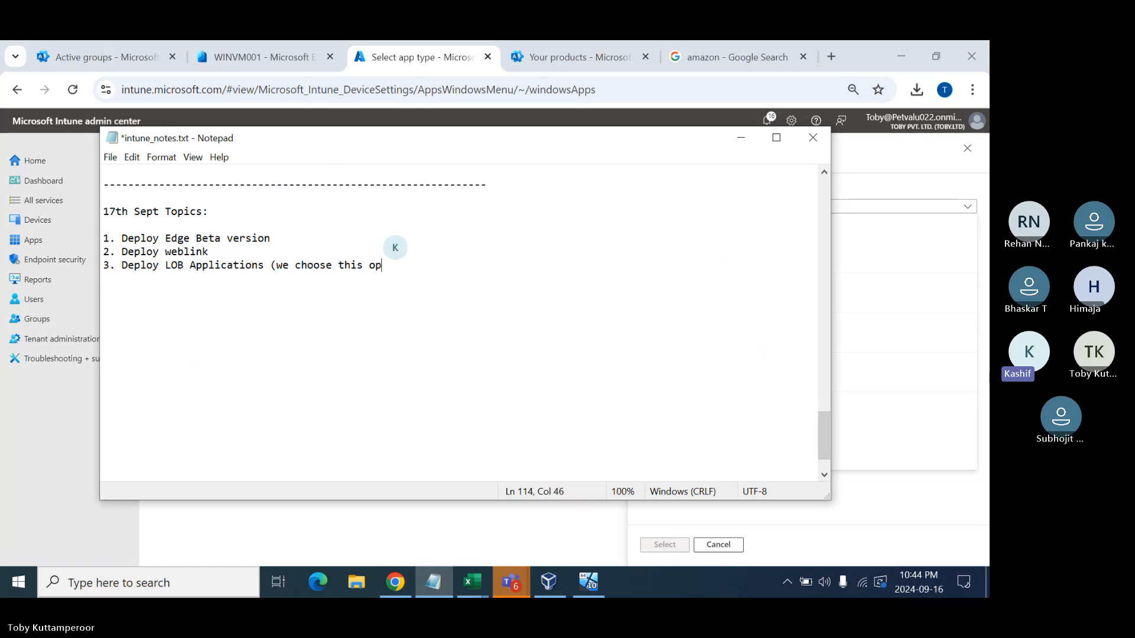
text(tion only when we have)
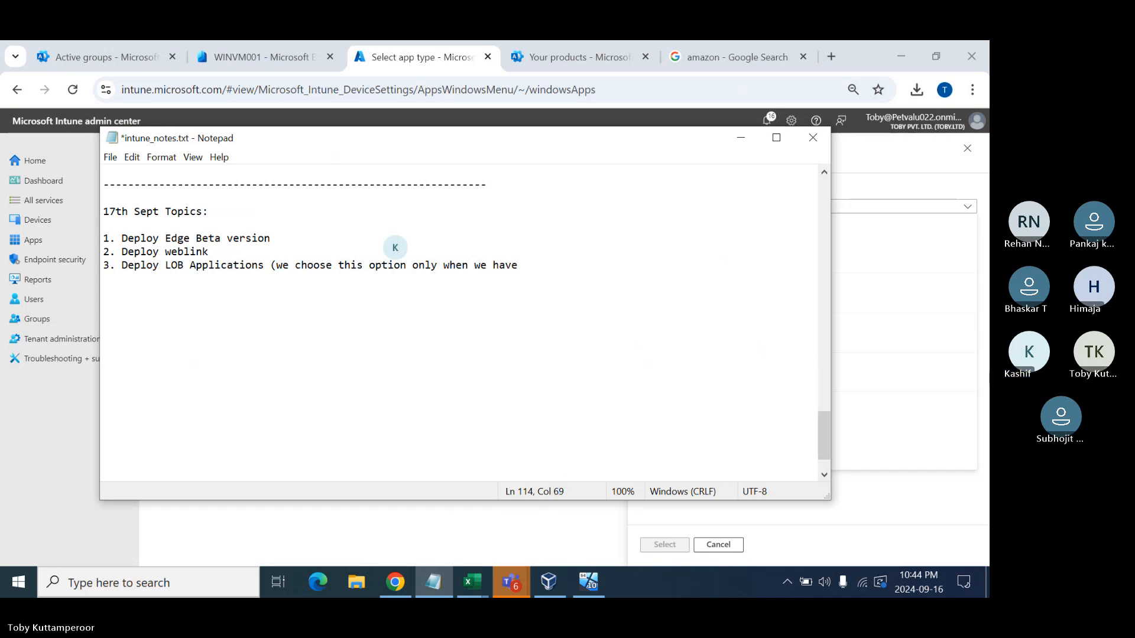
text( the f)
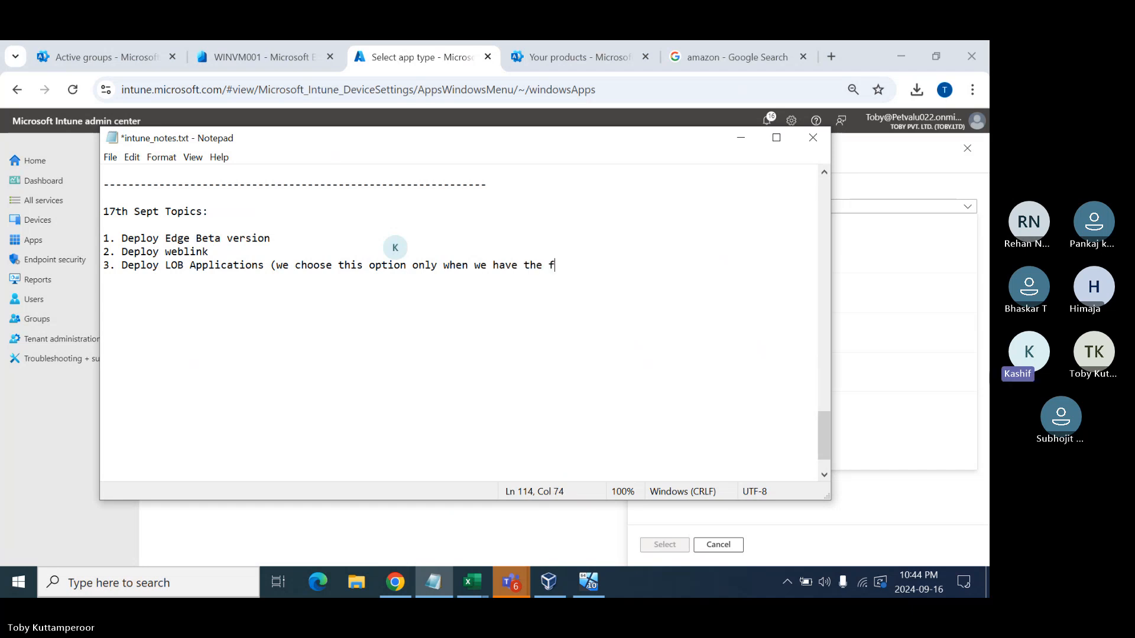
text(oollo)
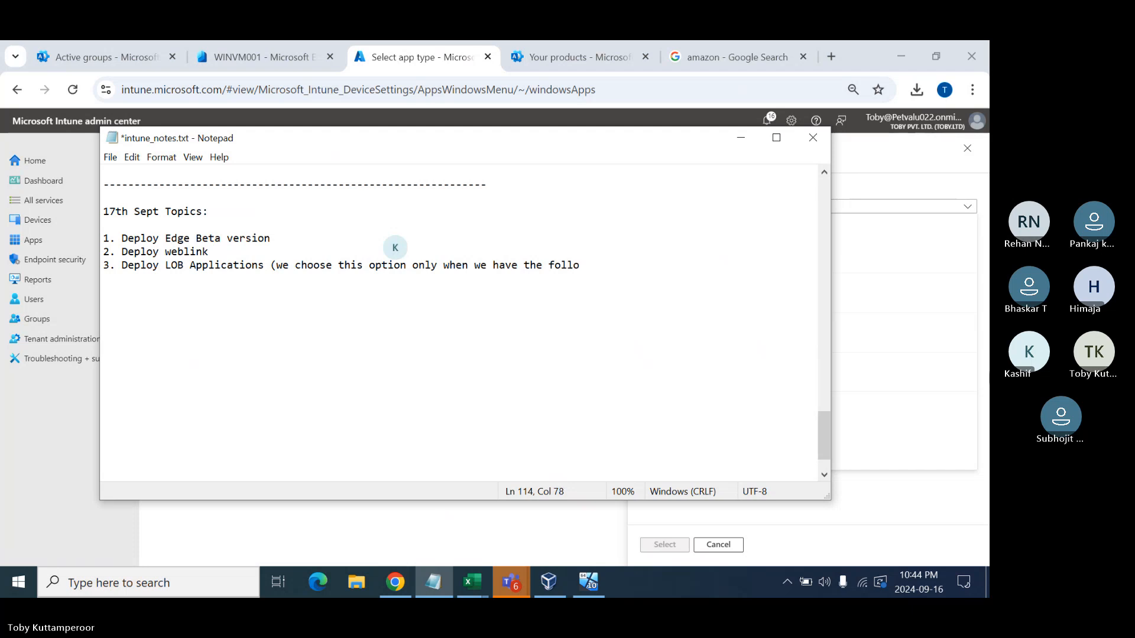
text(wing extension)
click(276, 265)
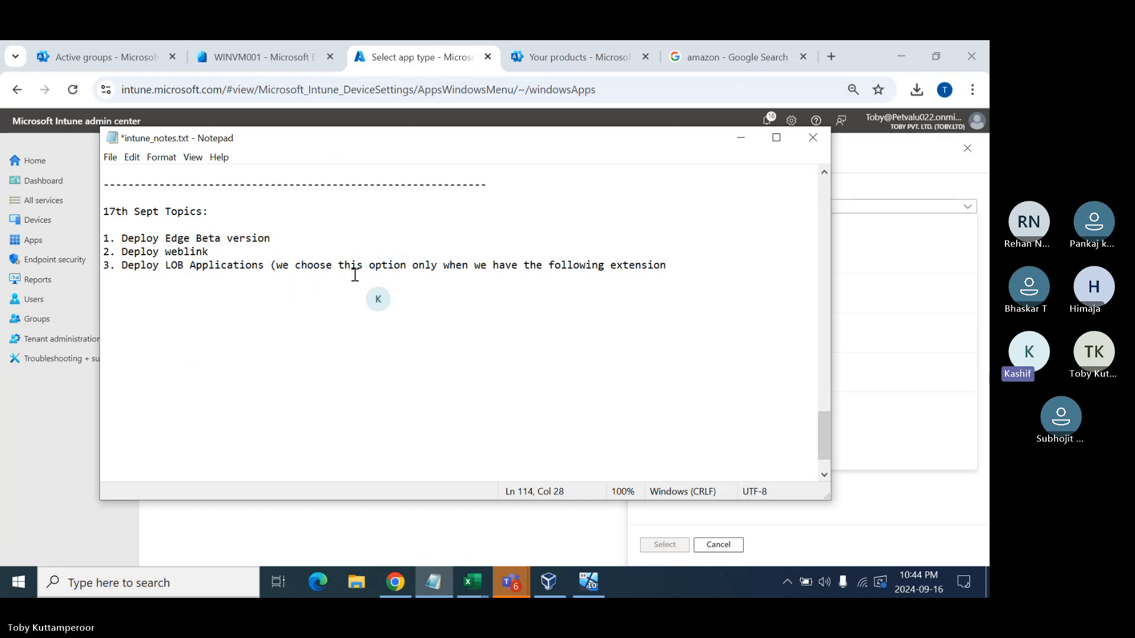
key(Return)
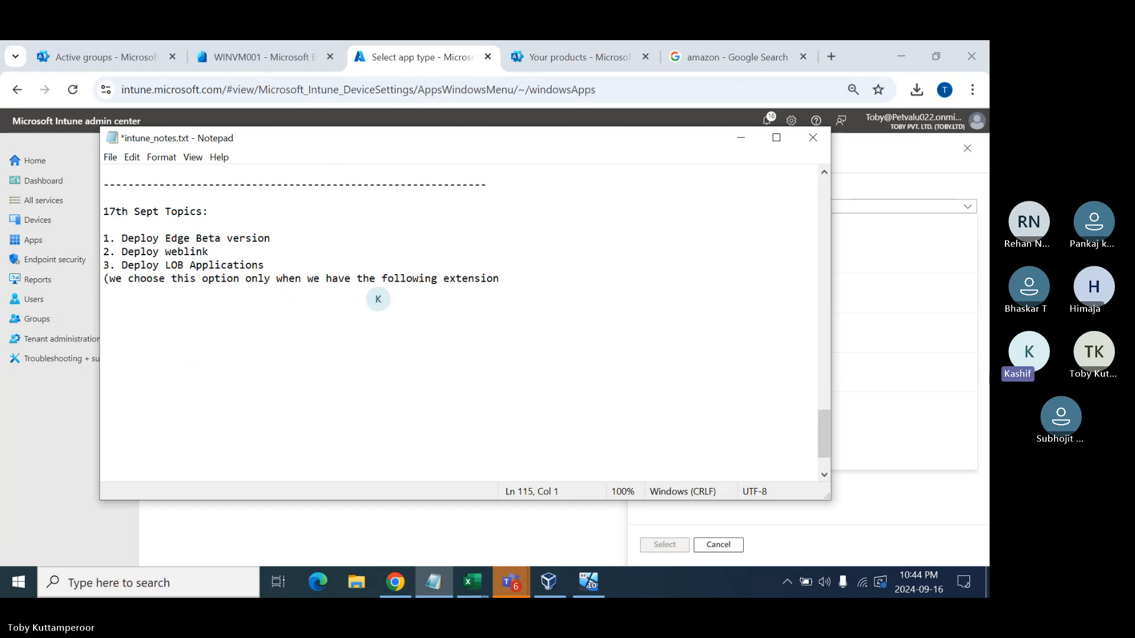
click(528, 280)
text(: )
text(ms)
key(BackSpace)
key(BackSpace)
text(.msi, .msi)
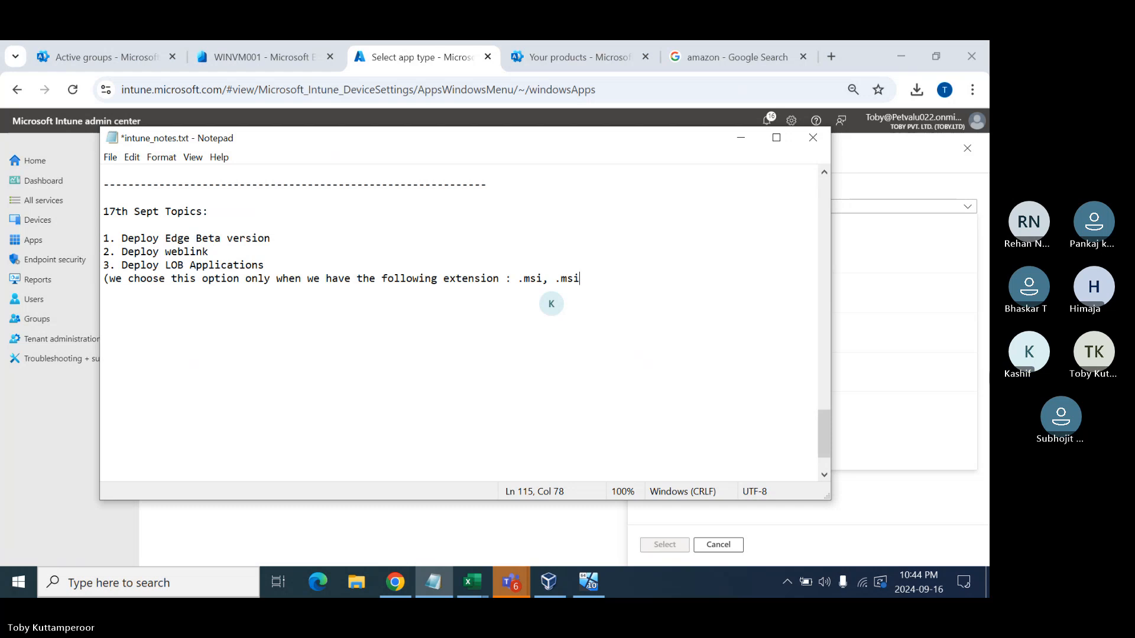
text(e)
key(BackSpace)
text(x)
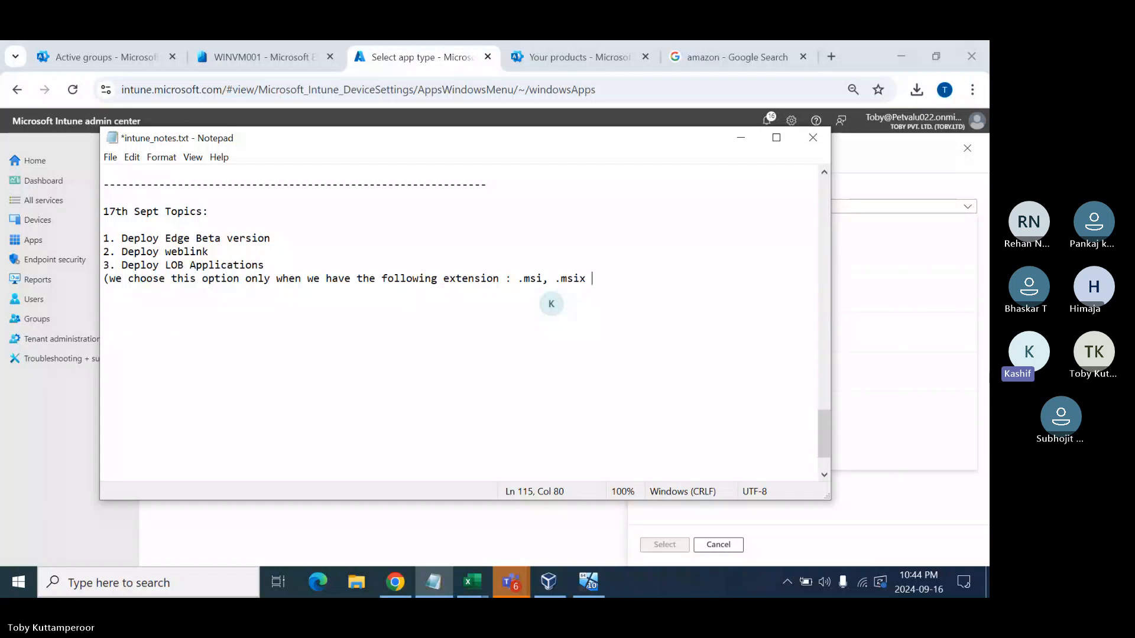
- Choose Line-of-business app as the app type and highlight its supported Windows extensions
click(896, 188)
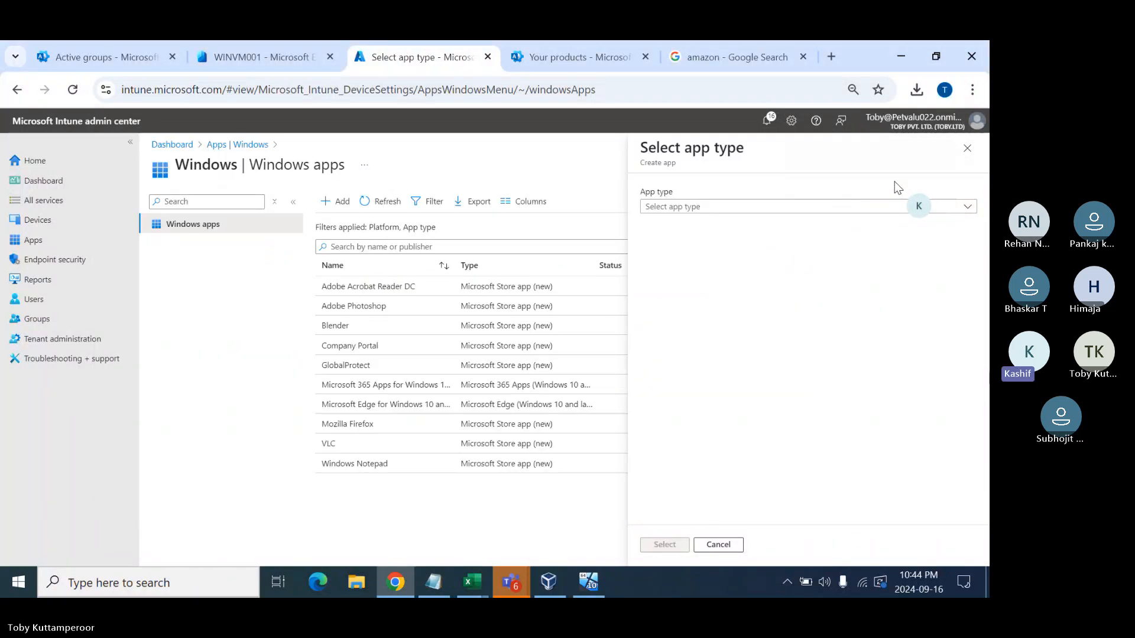
click(786, 206)
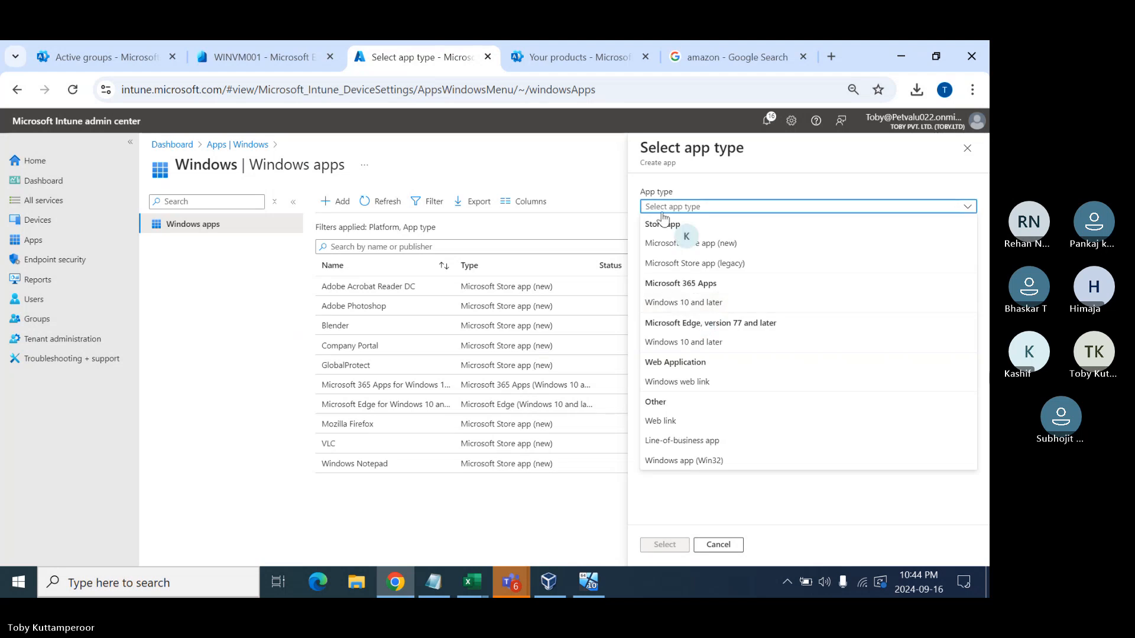
click(663, 441)
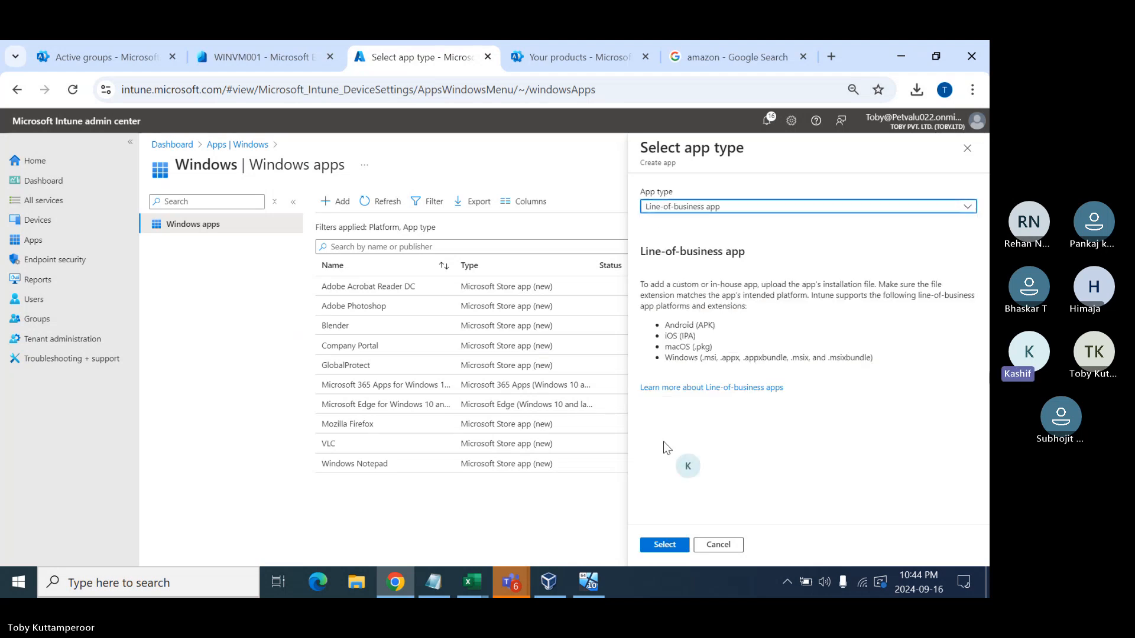
drag(872, 358, 668, 354)
key(ctrl+c)
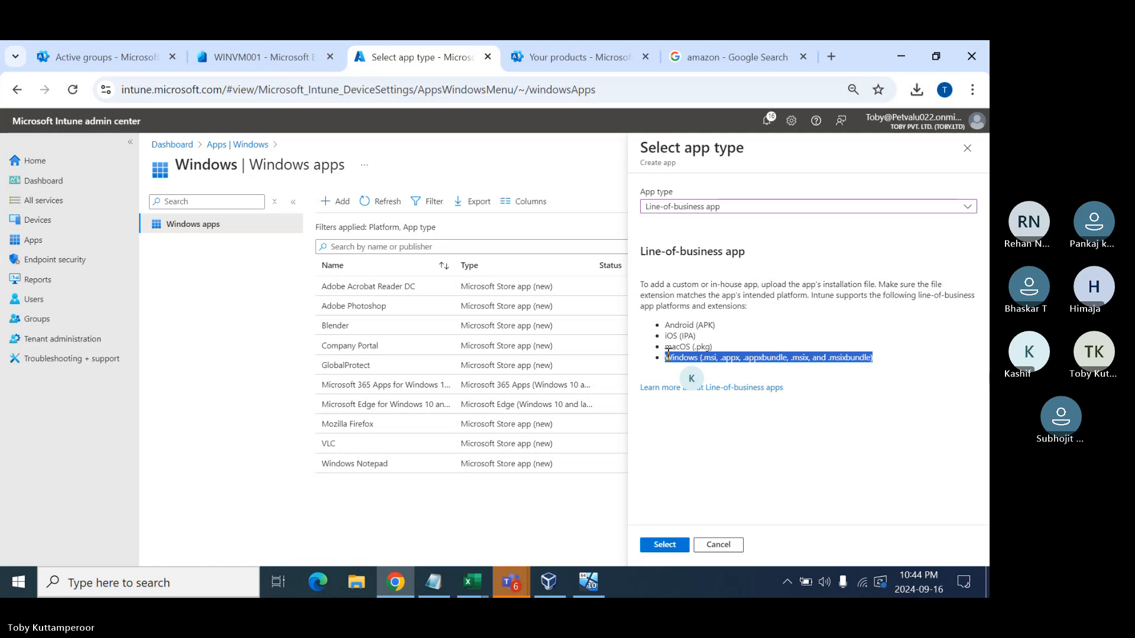
click(435, 582)
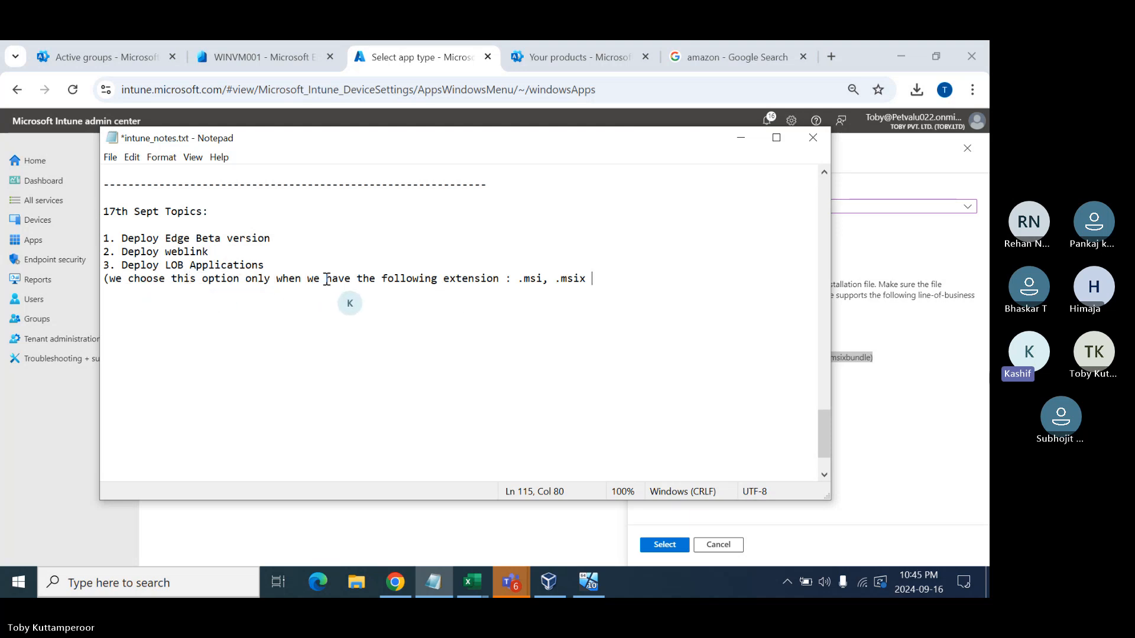
- Add 'a single file with' to the LOB note and list .msi, .appx, .appxbundle, .msix, .msixbundle
click(352, 278)
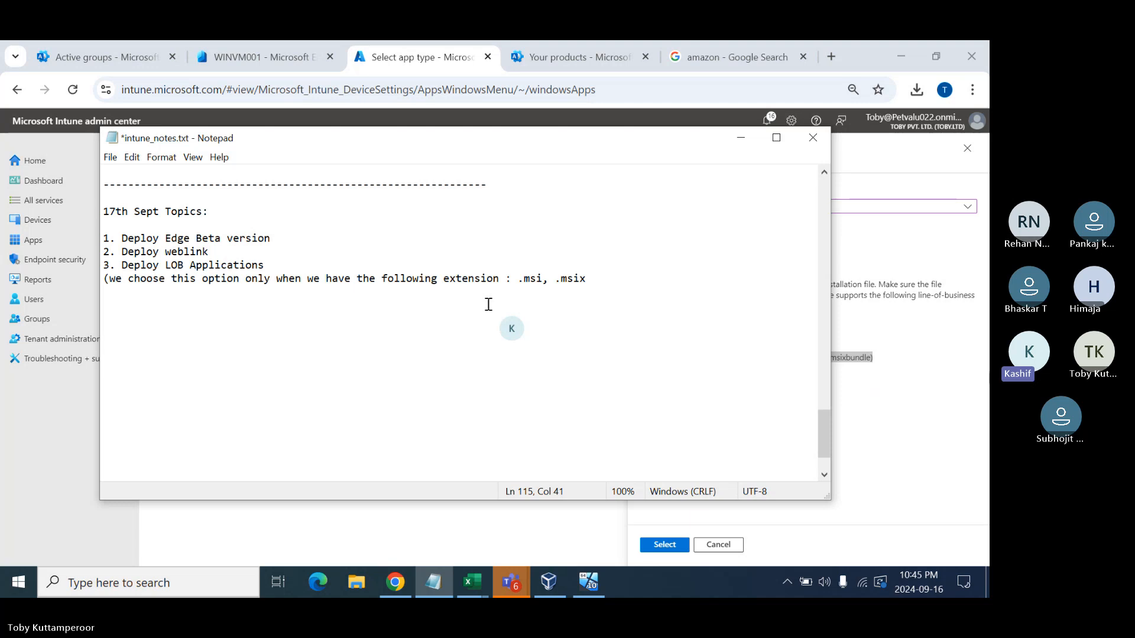
text(a)
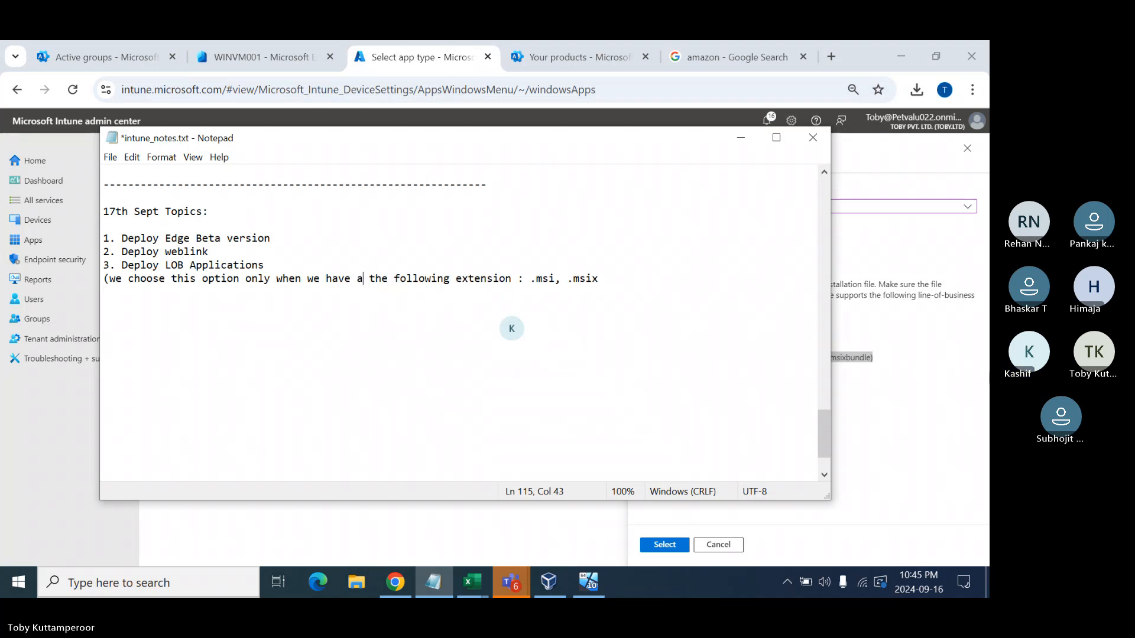
text( si )
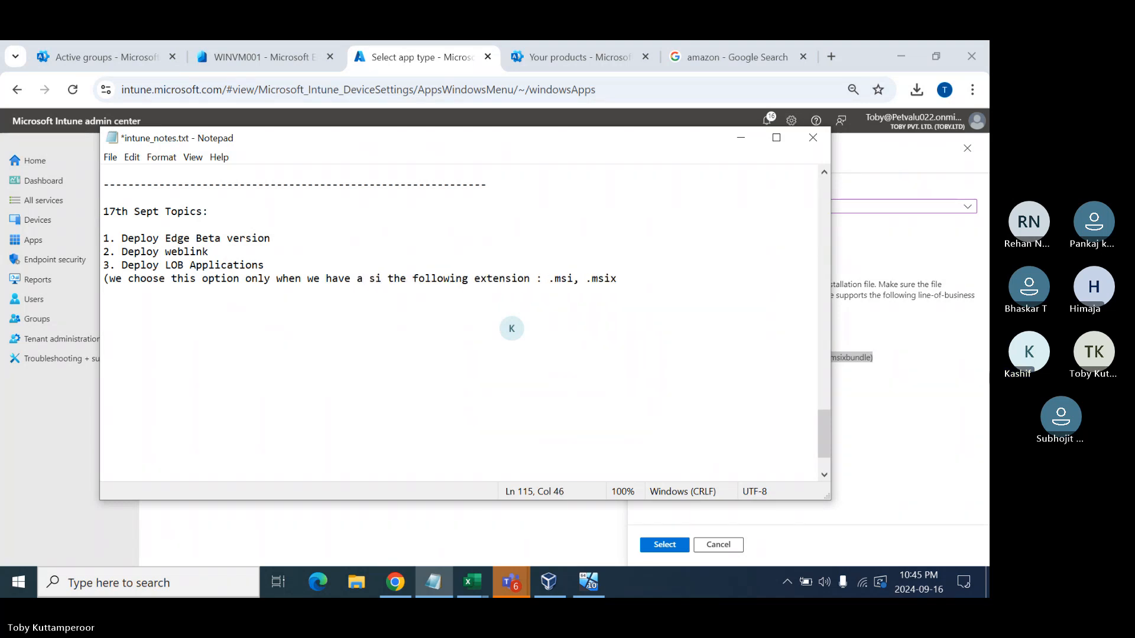
text(n)
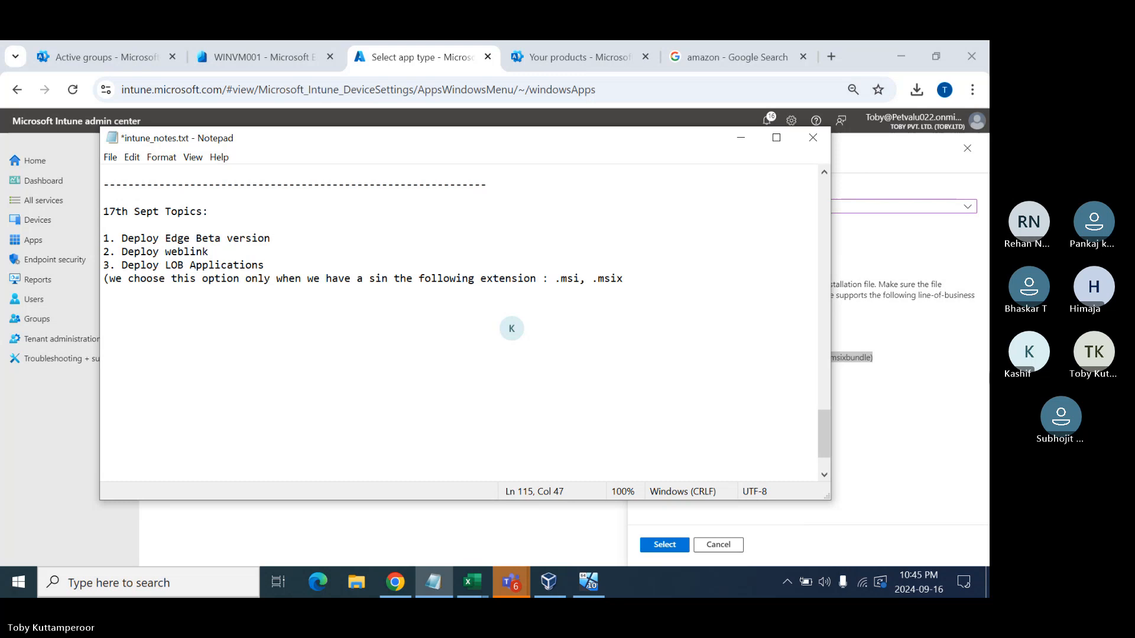
text(gle file)
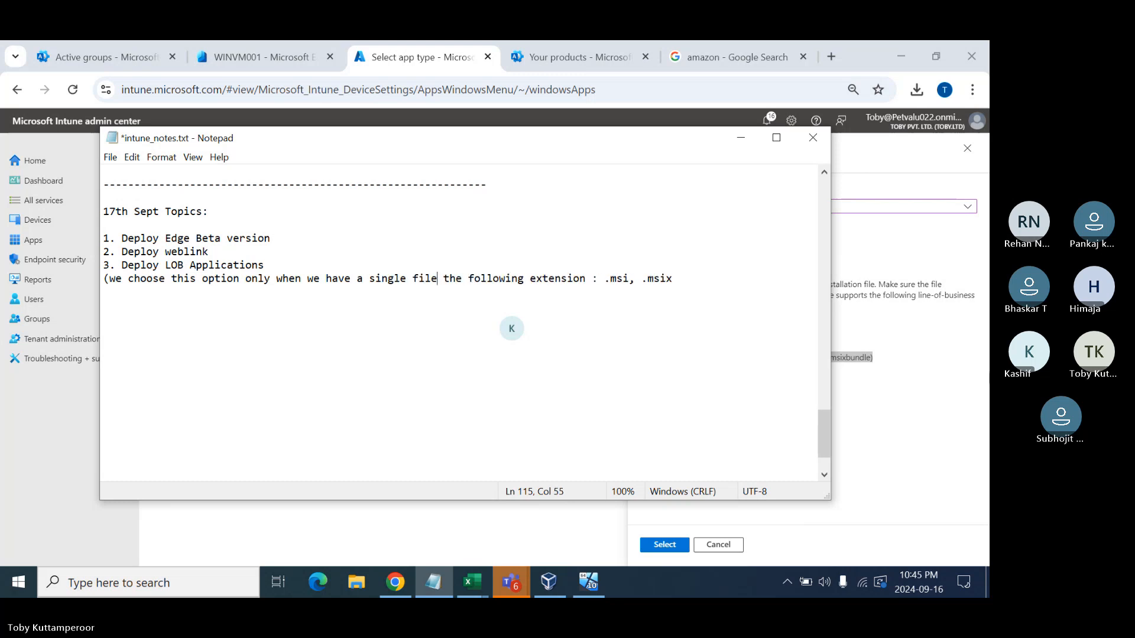
text( with)
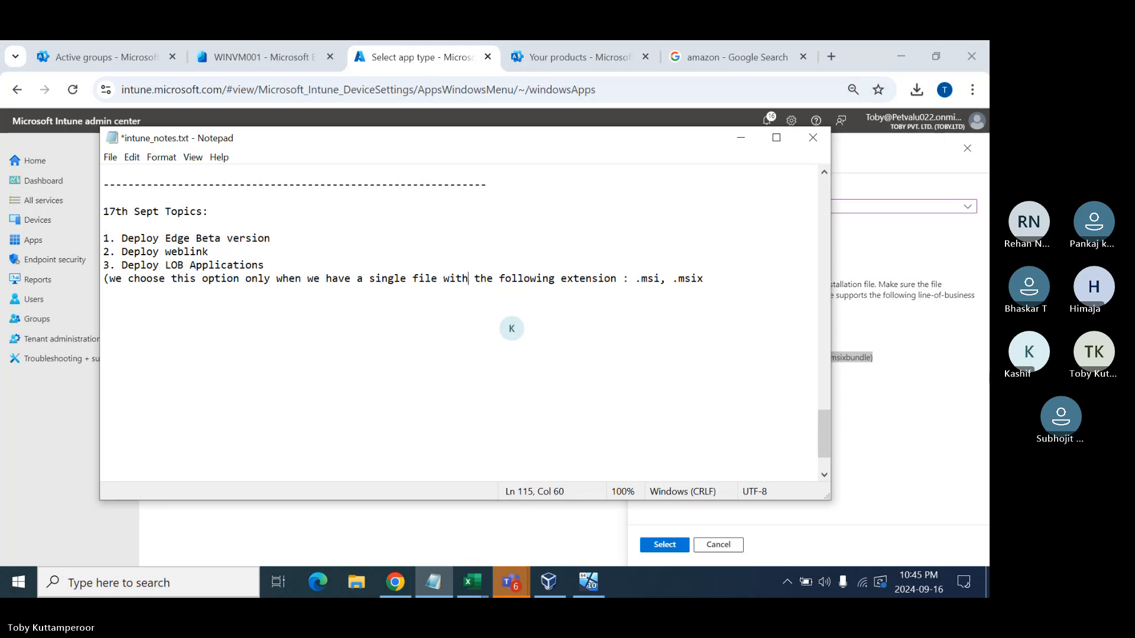
click(624, 280)
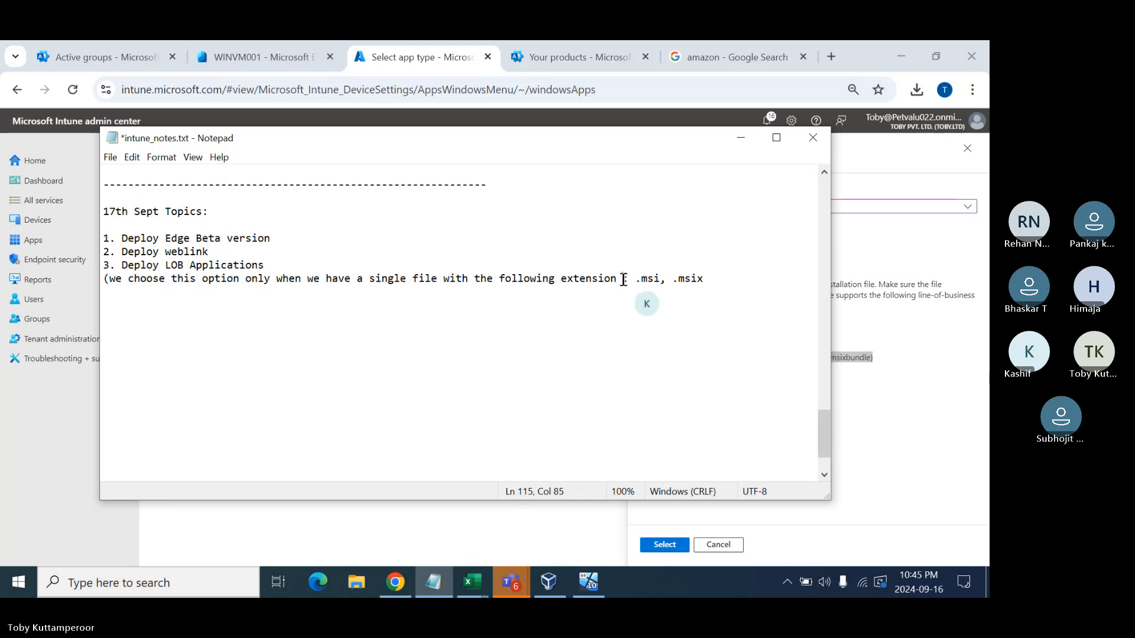
key(shift+Down)
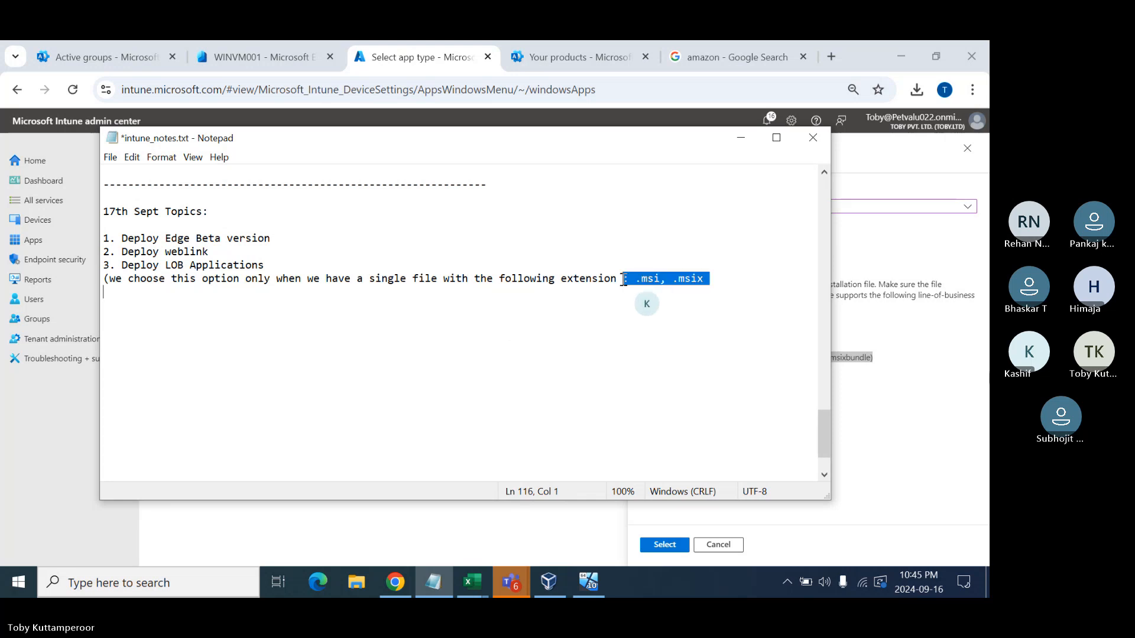
key(Delete)
key(ctrl+v)
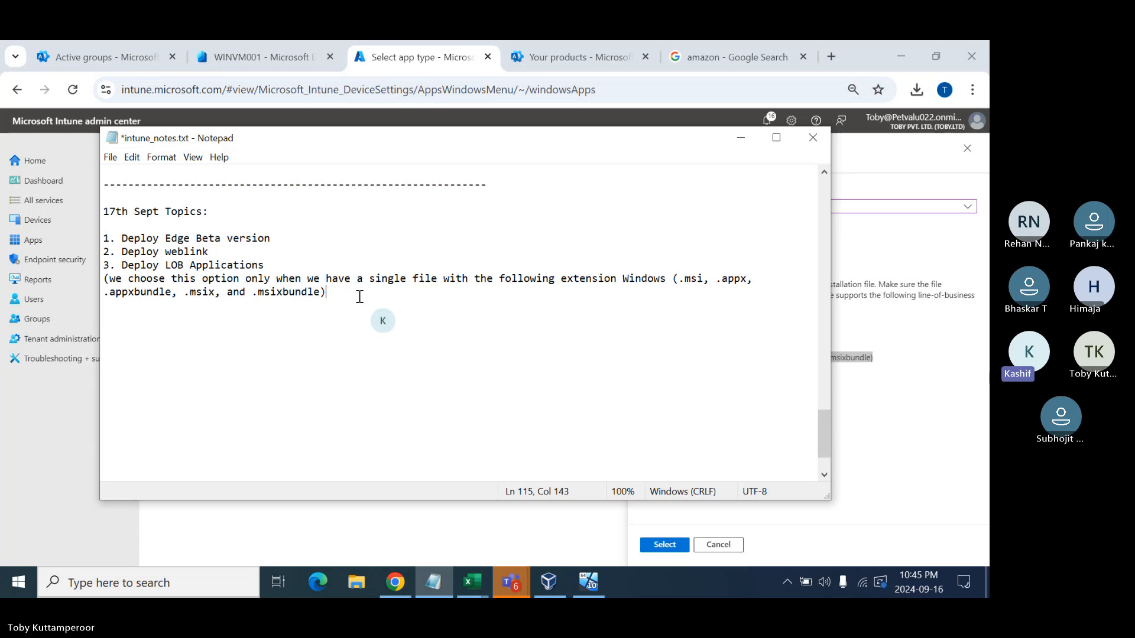
- Search for mRemoteNG and download the Stable v1.76.20 MSI installer from mremoteng.org
click(723, 63)
click(659, 89)
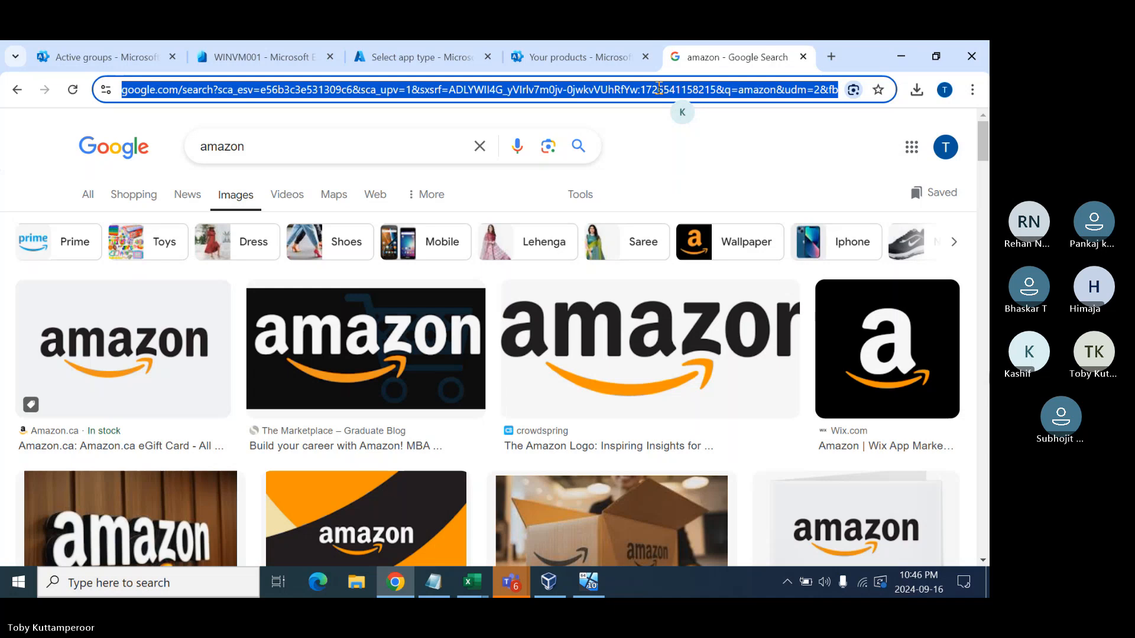
text(d)
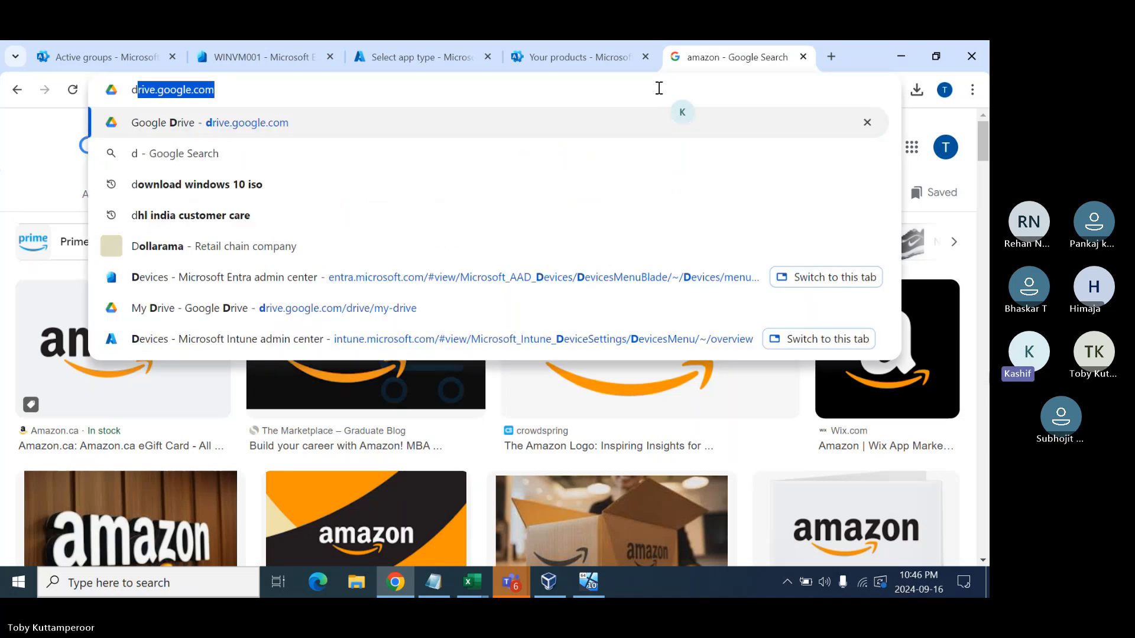
text(ownload )
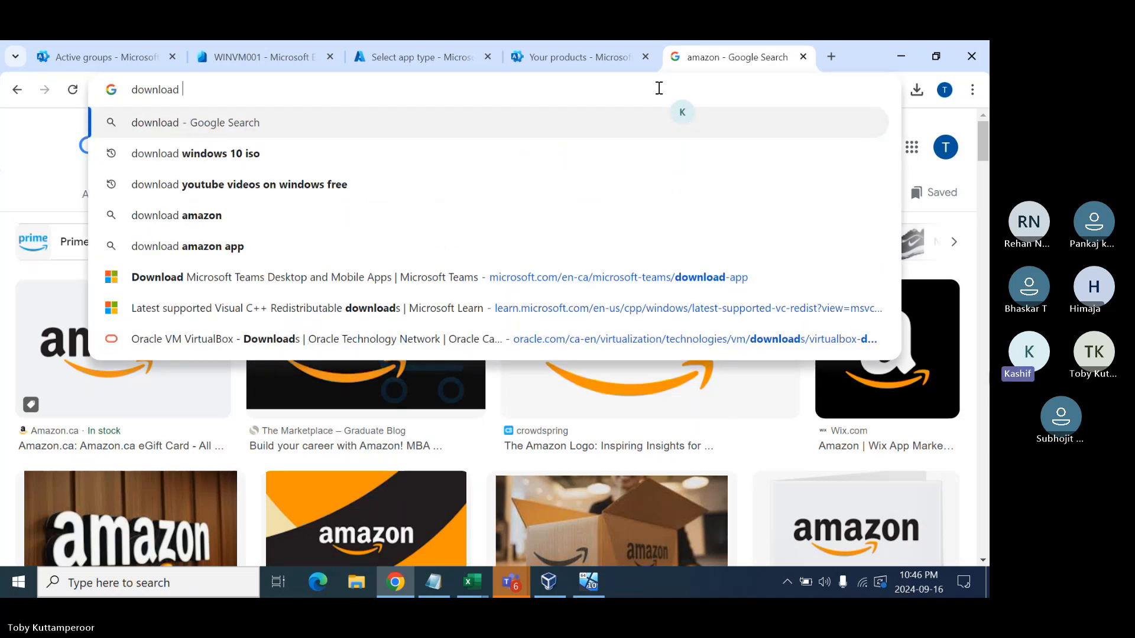
text(mremoteng)
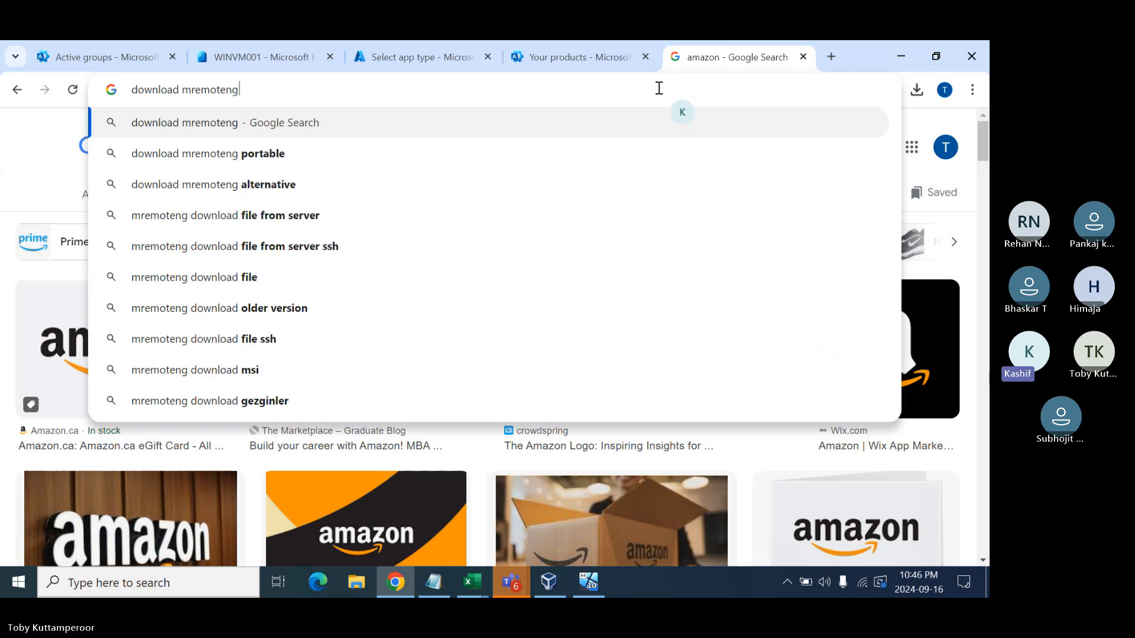
key(Return)
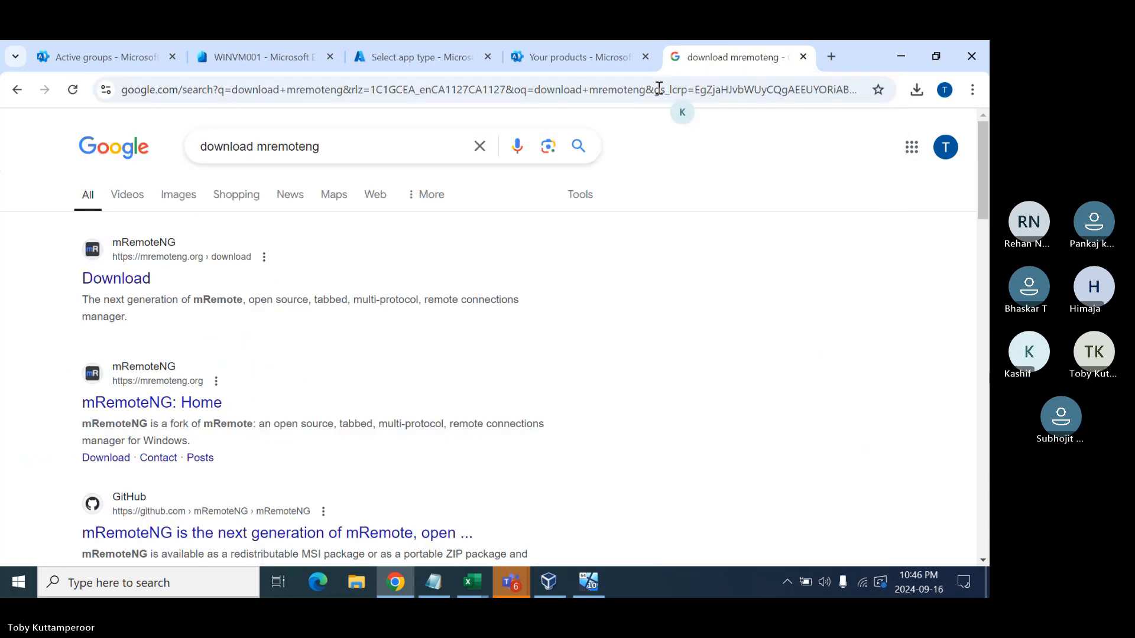
click(133, 278)
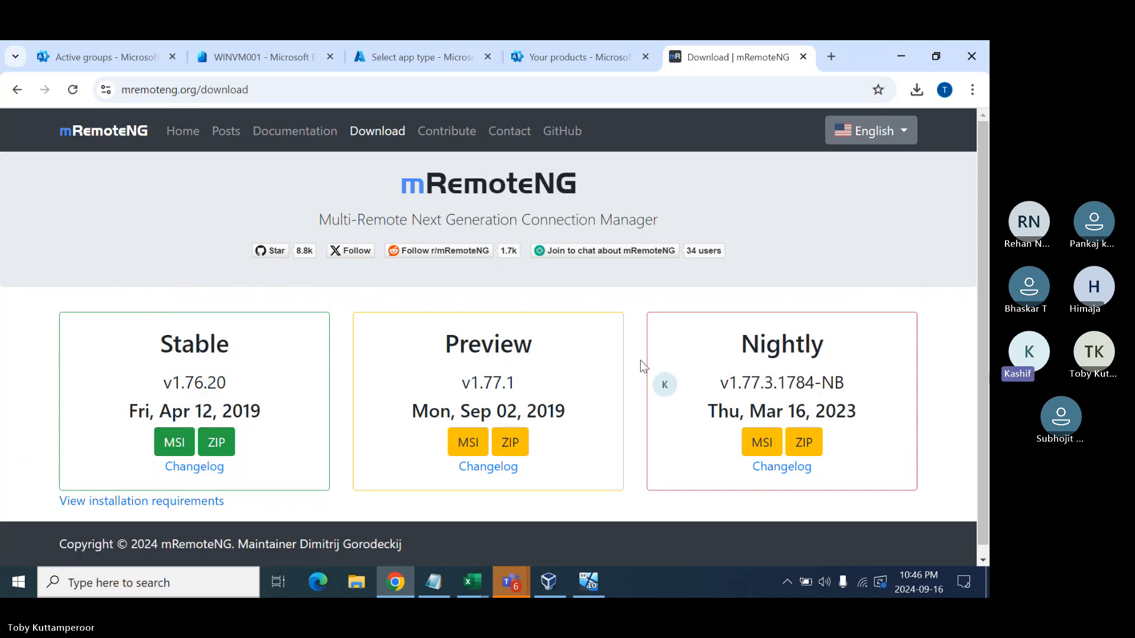
click(170, 445)
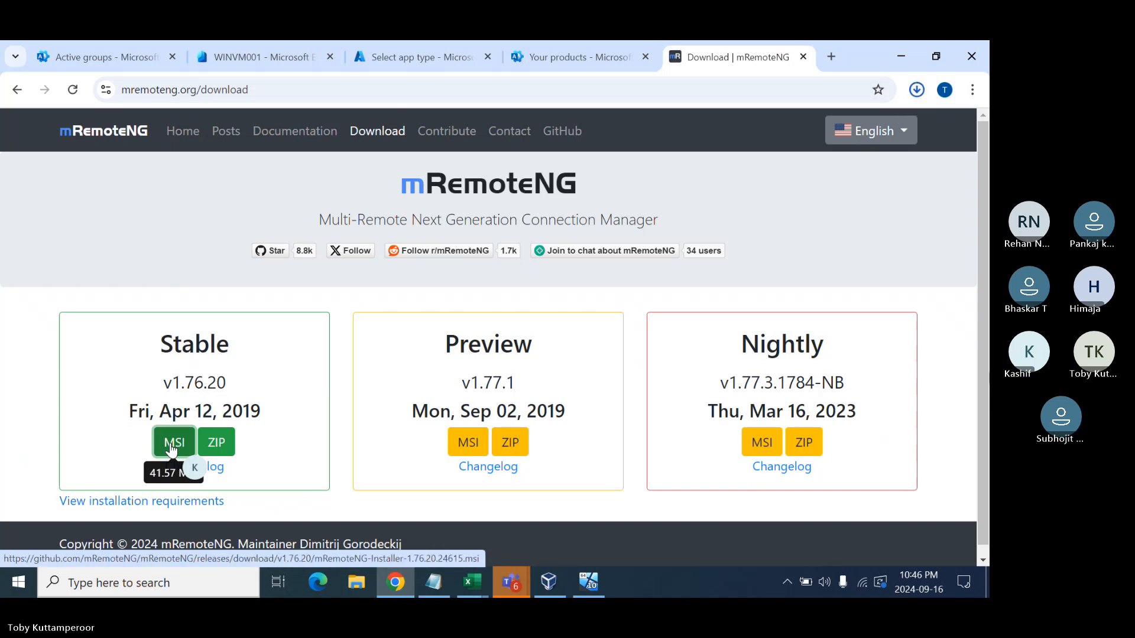
click(281, 93)
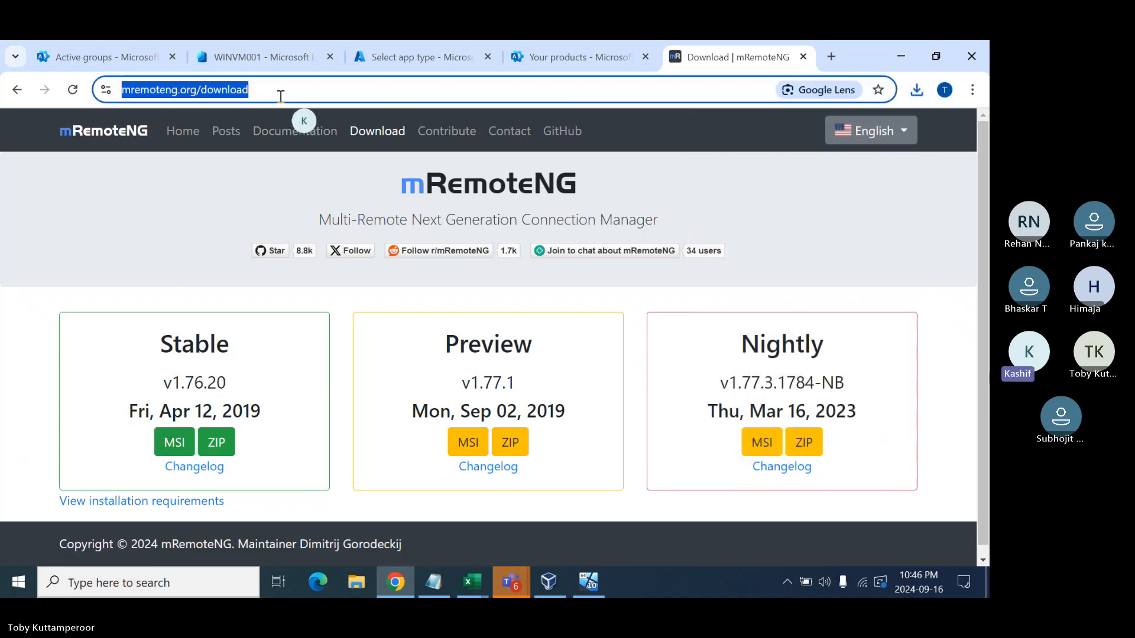
- Search for 7-Zip and download the 64-bit x64 MSI installer, 7z2408-x64.msi
text(download )
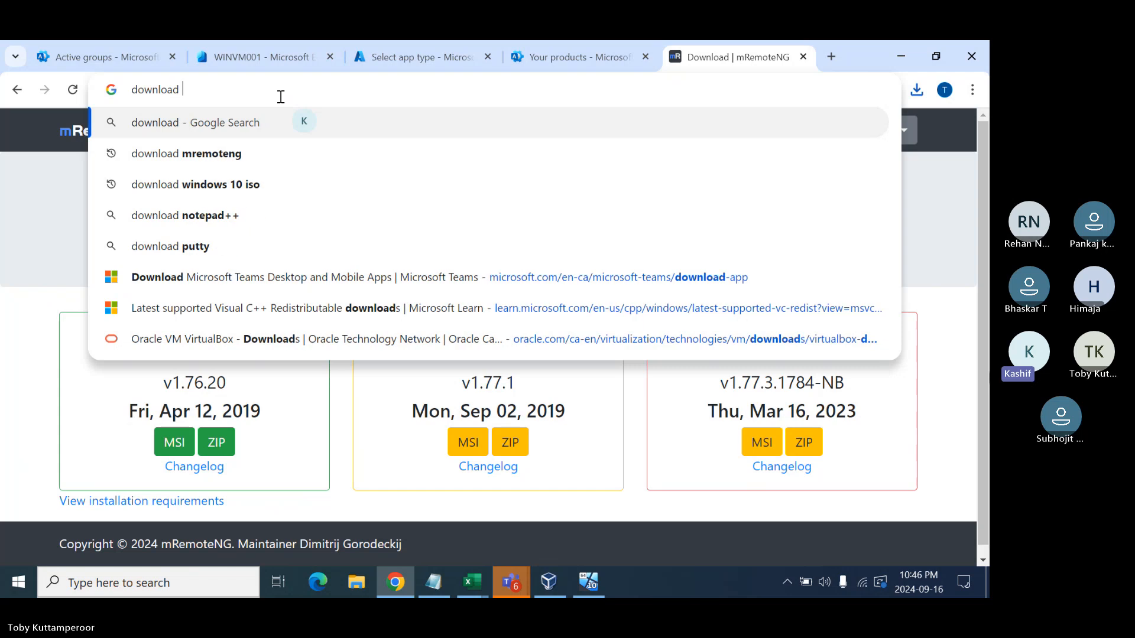
text(7 zip)
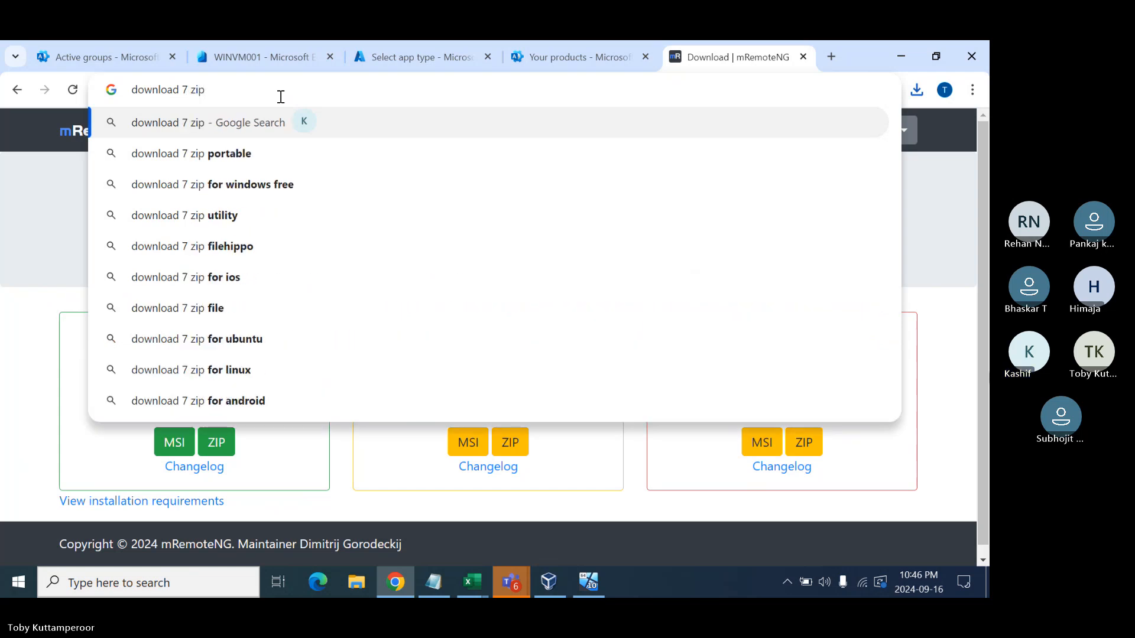
key(Return)
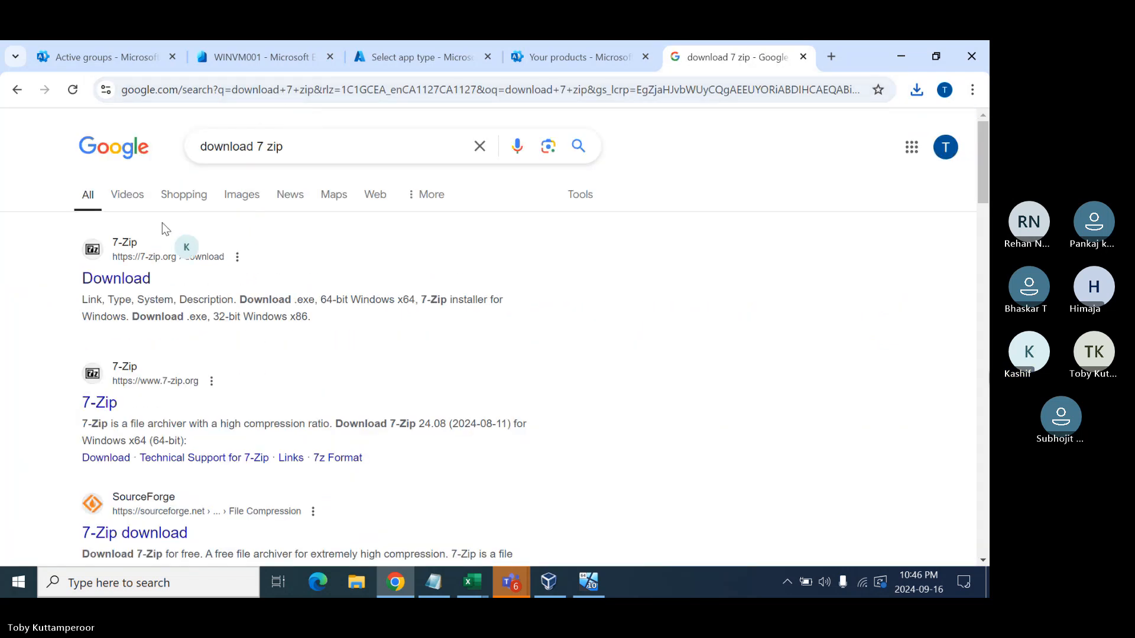
click(104, 278)
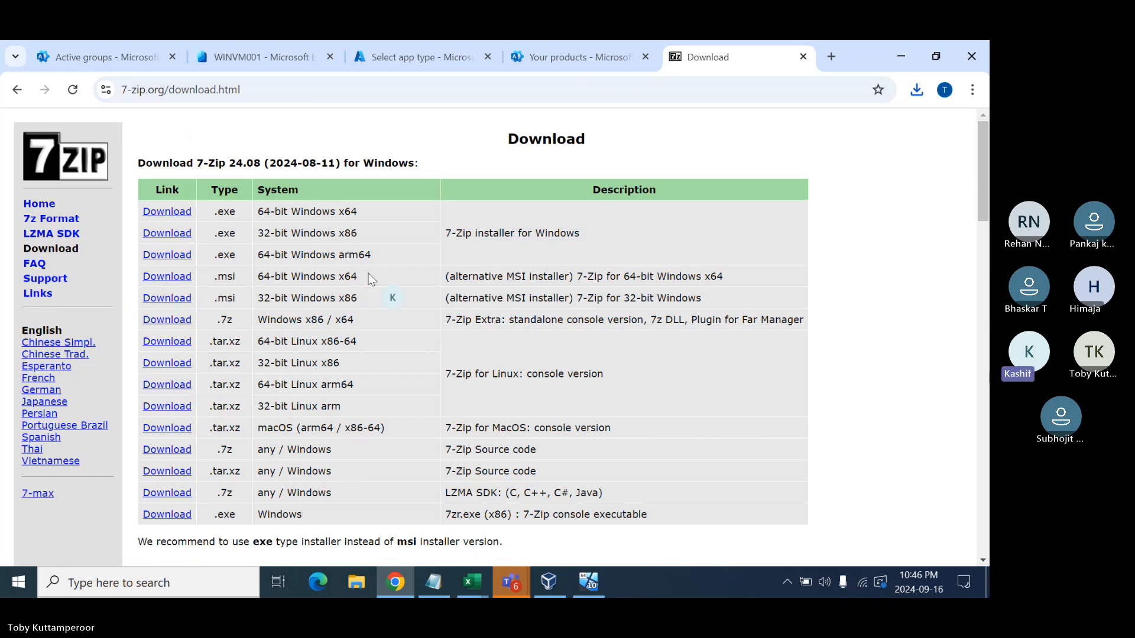
drag(359, 277, 258, 277)
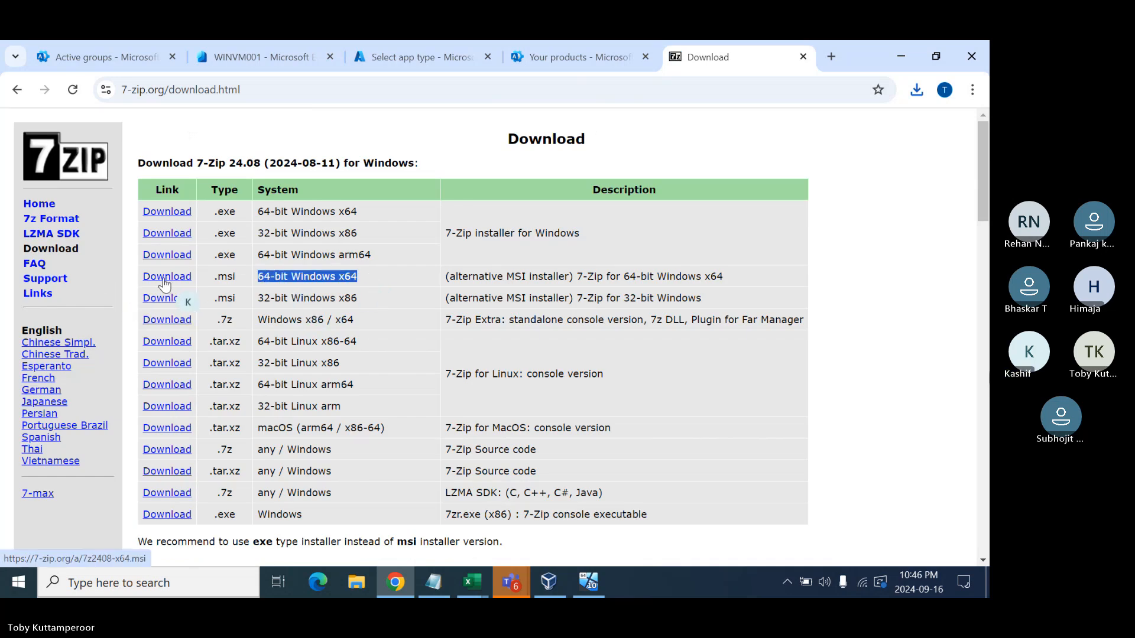
click(165, 285)
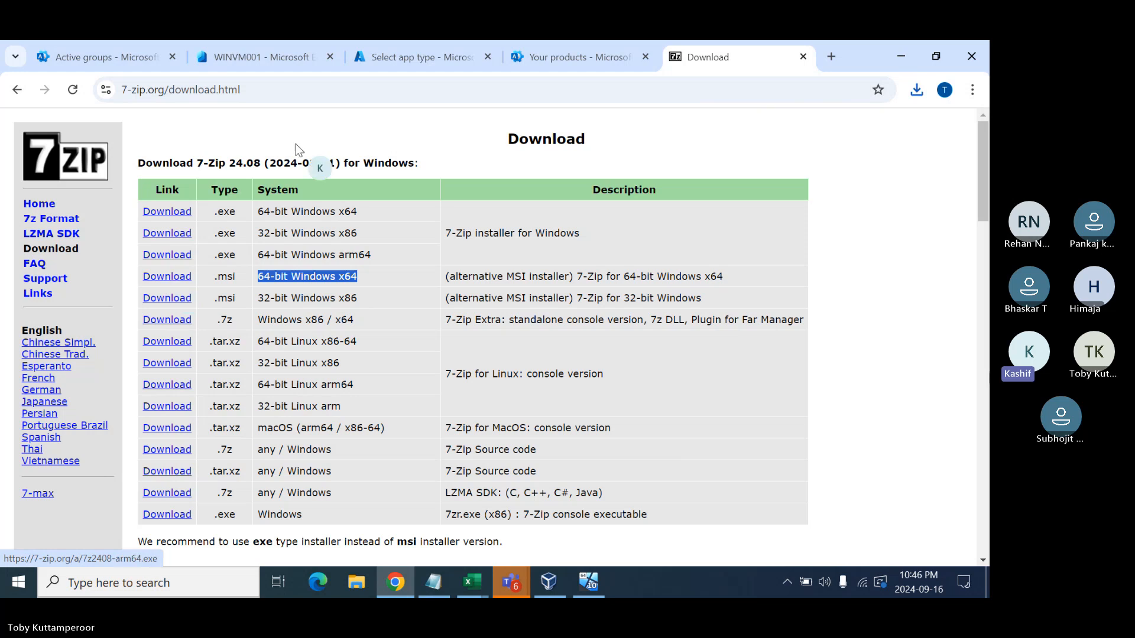
click(301, 90)
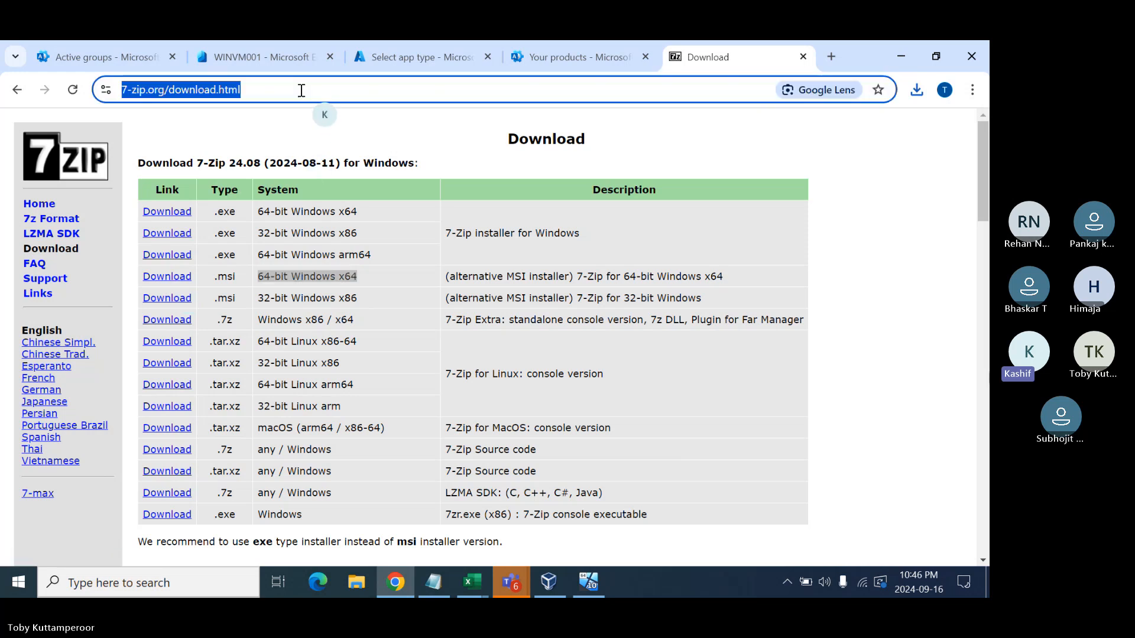
- Search 'download teams for work' and download the Teams desktop installer, MSTeamsSetup (1).exe
text(download)
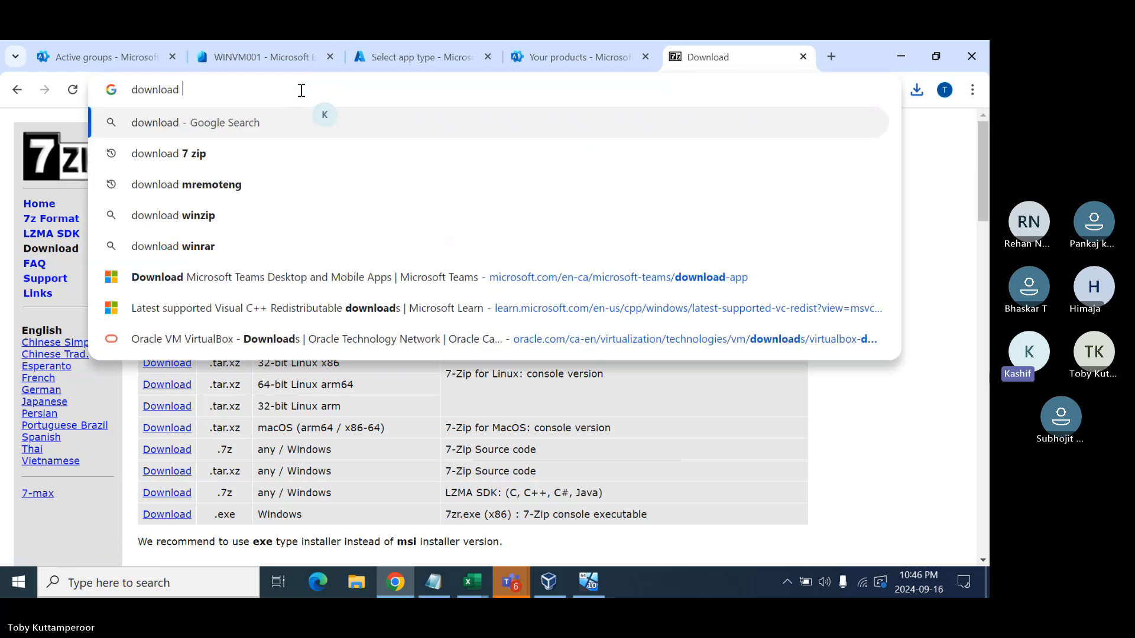
text( teams )
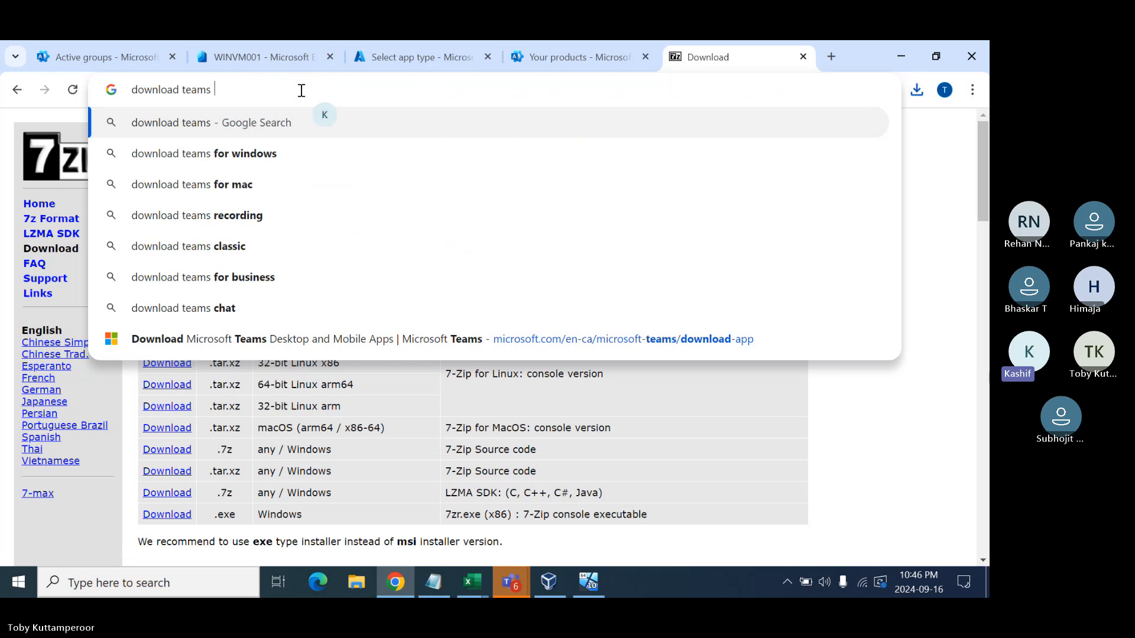
text(for work)
key(Return)
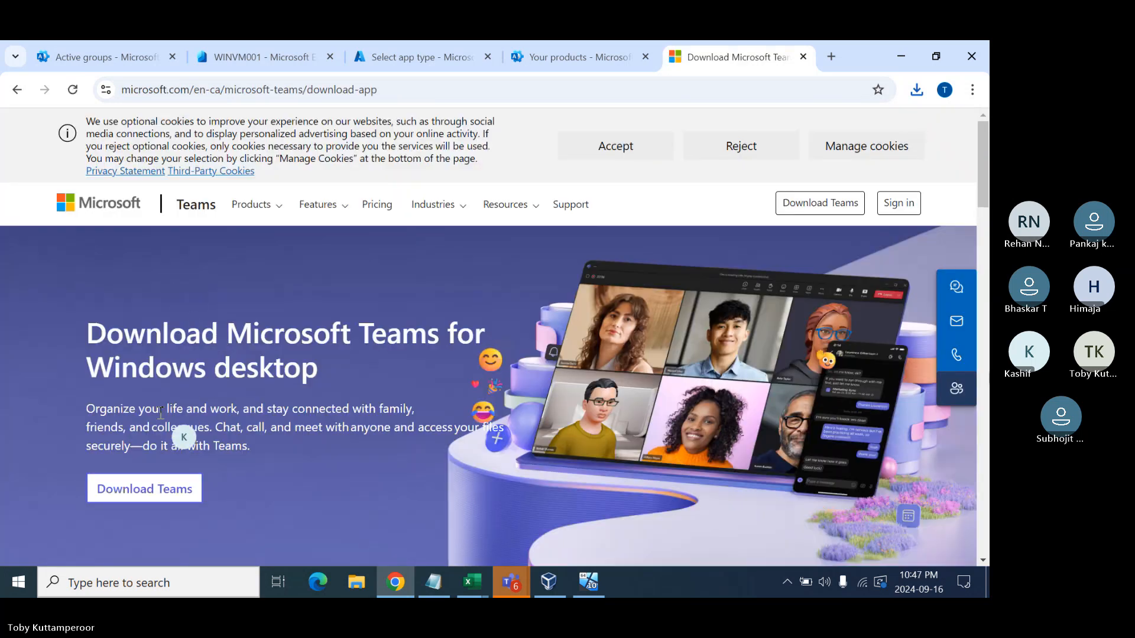
scroll(160, 416, down, 3)
scroll(161, 416, down, 8)
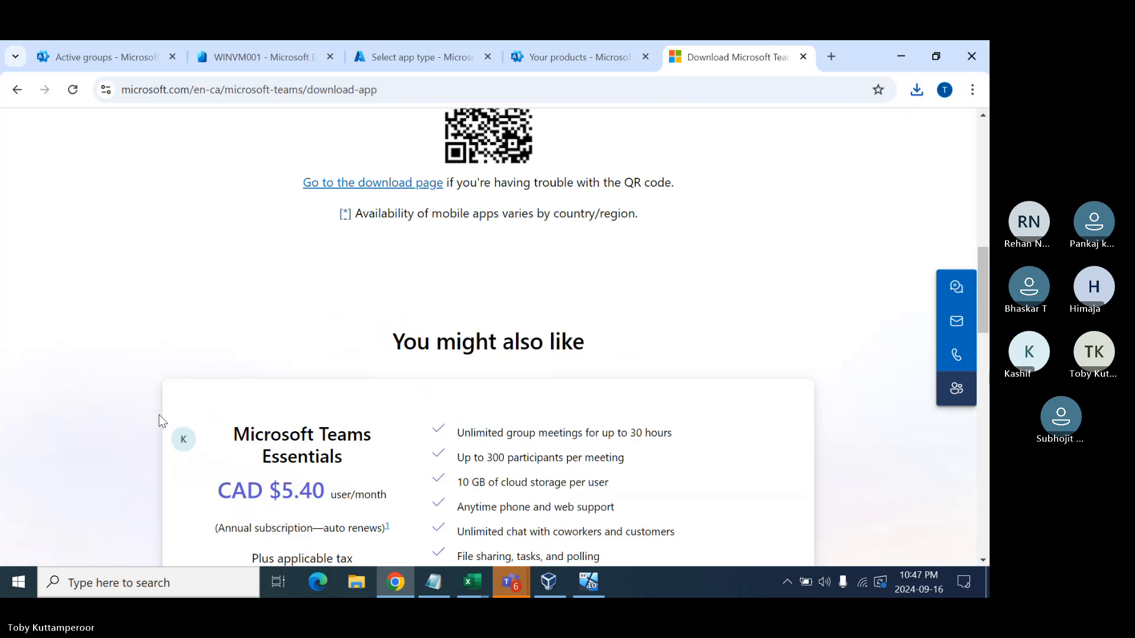
scroll(160, 415, down, 8)
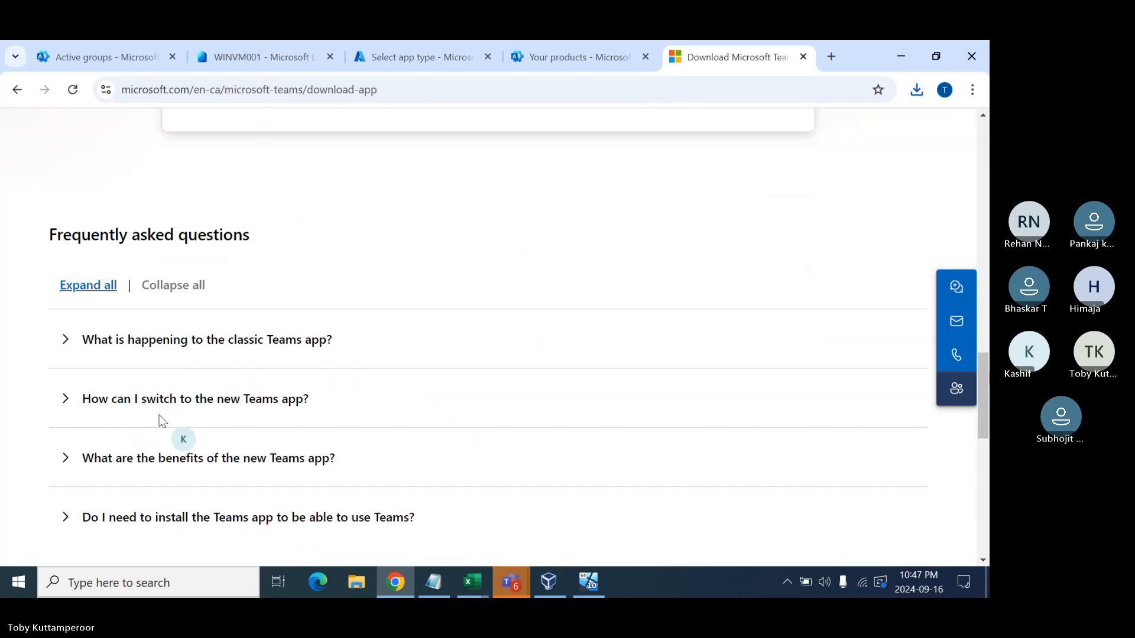
scroll(161, 421, up, 20)
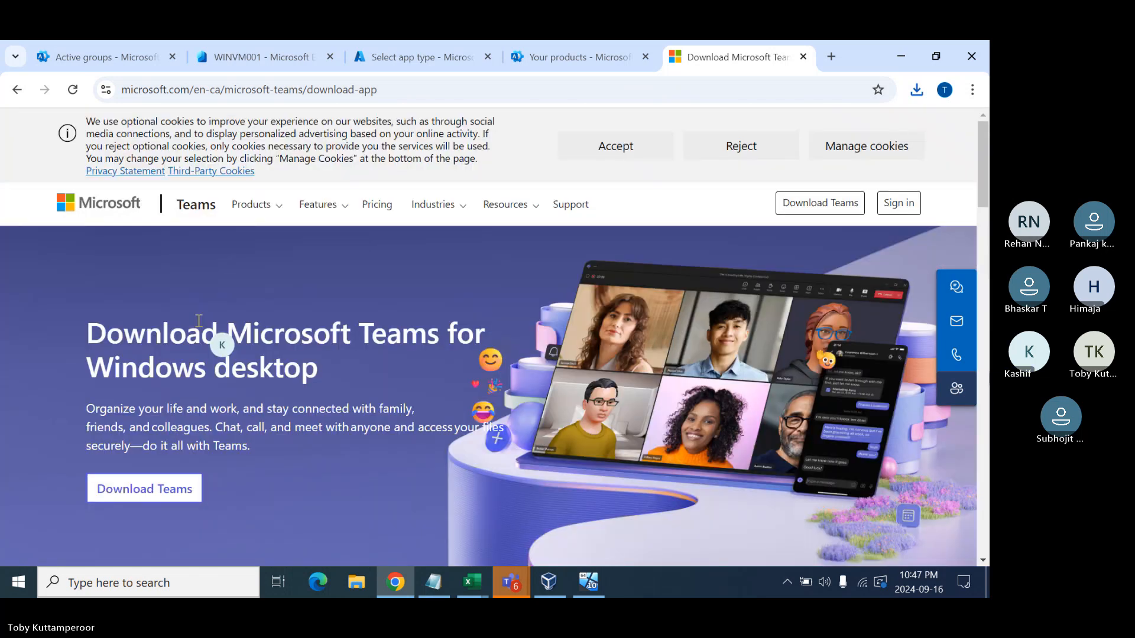
click(134, 492)
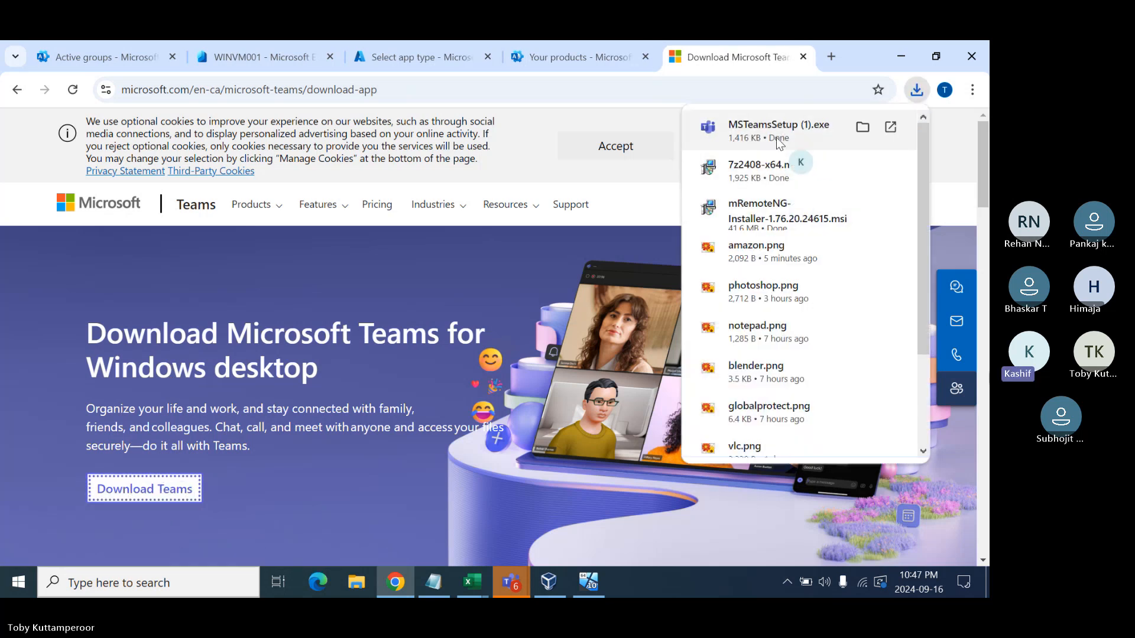
click(291, 90)
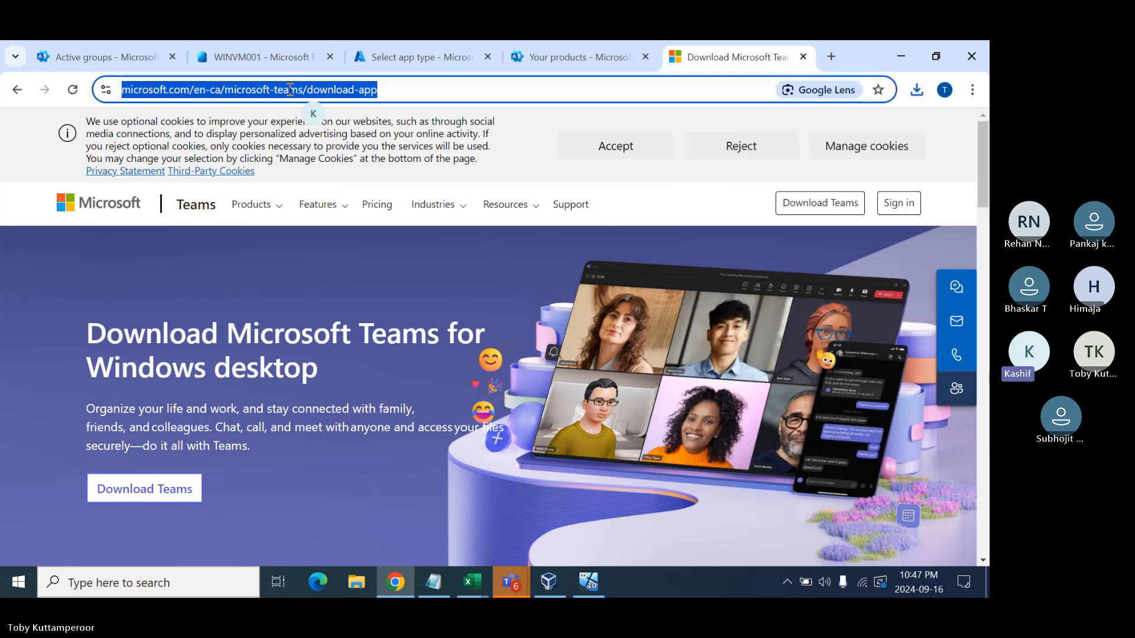
- Search 'download teams for work', open Free Microsoft Teams, then go to the Teams for business page
text(download )
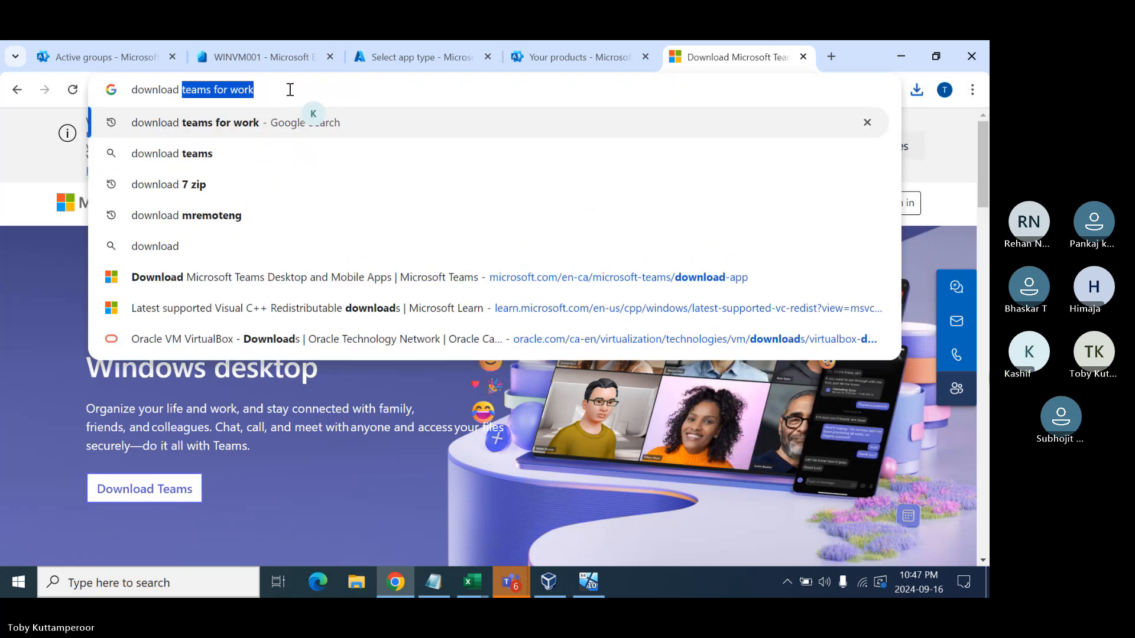
text(teams)
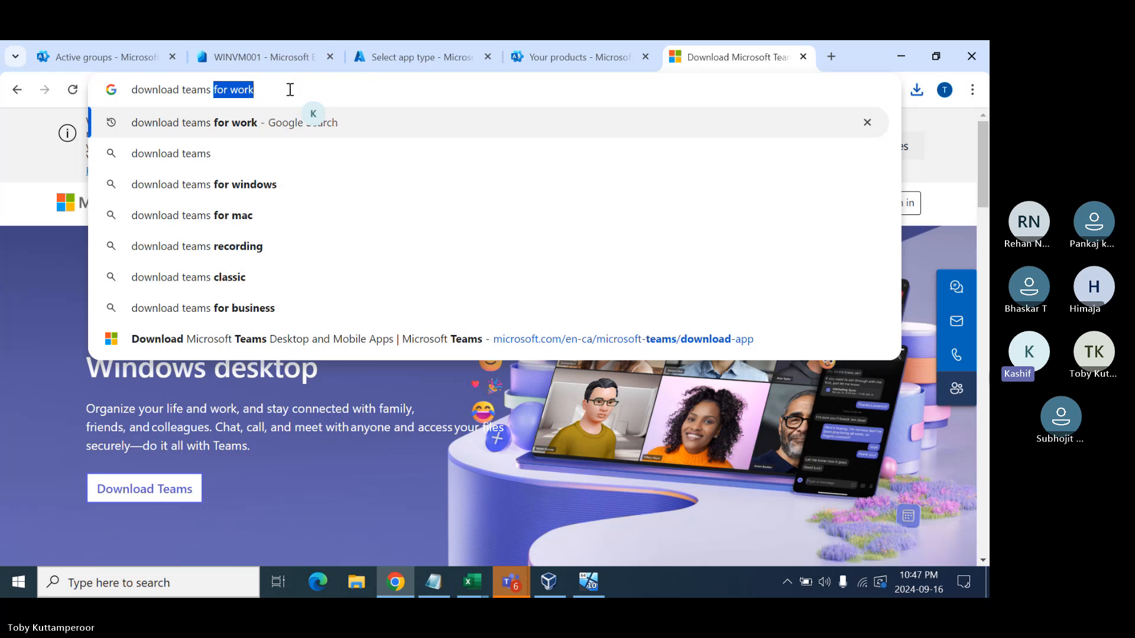
text( for work)
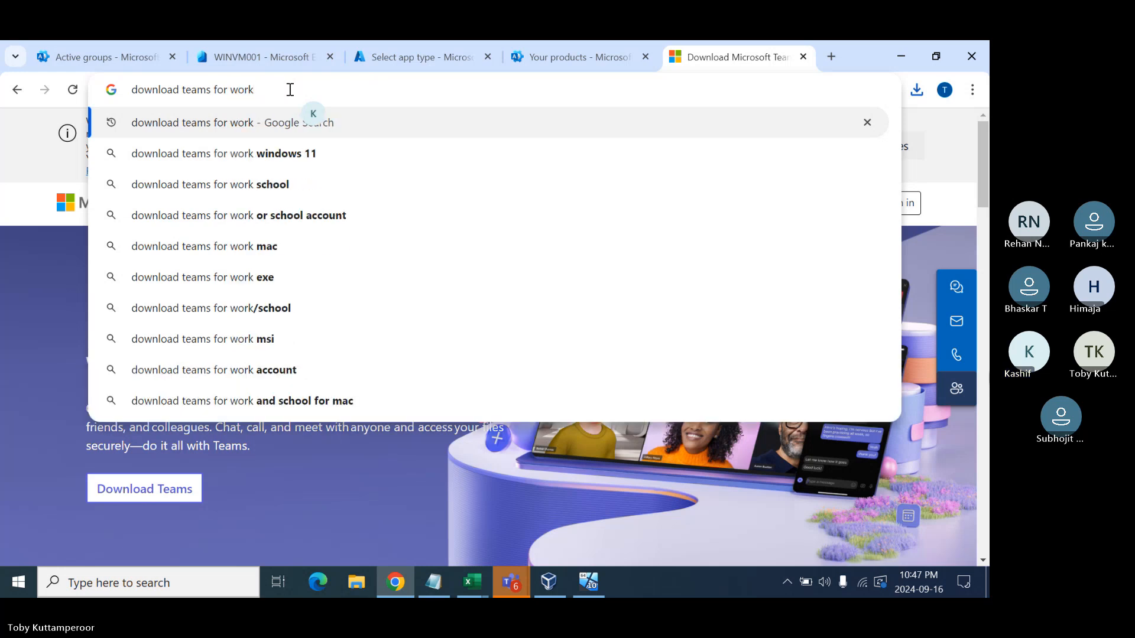
key(Return)
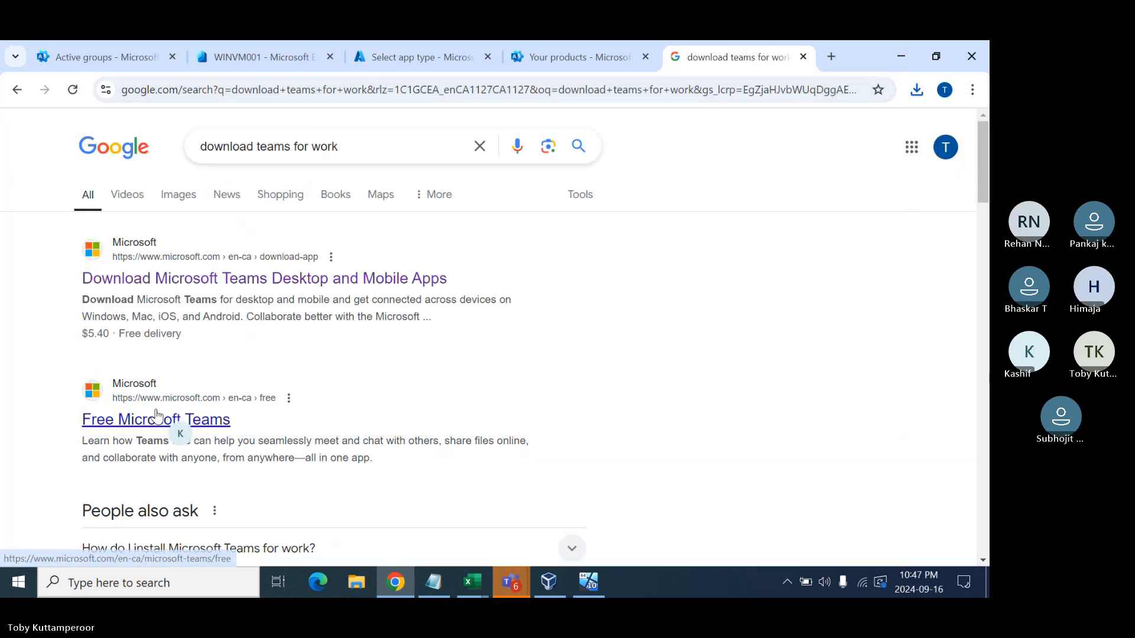
scroll(157, 416, down, 4)
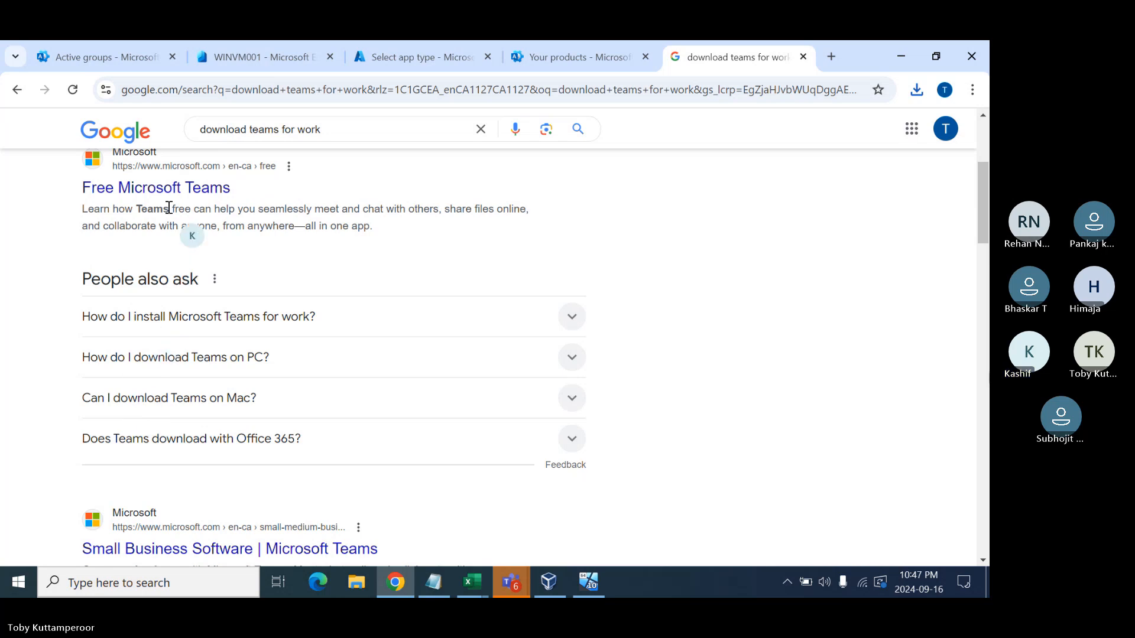
click(170, 191)
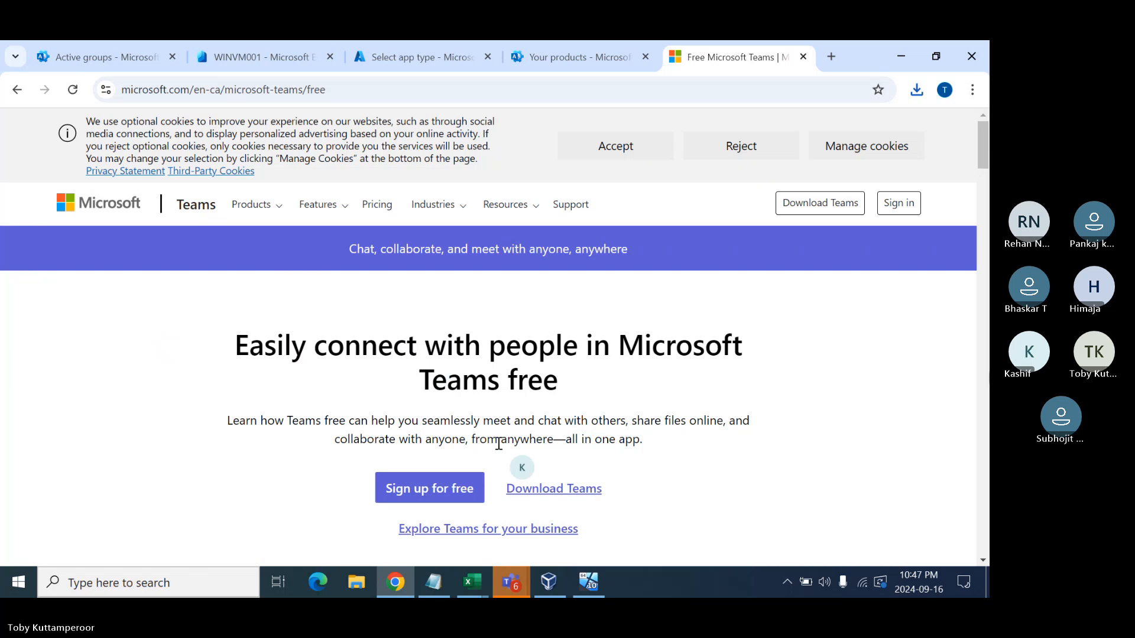
scroll(494, 451, down, 1)
scroll(495, 450, down, 2)
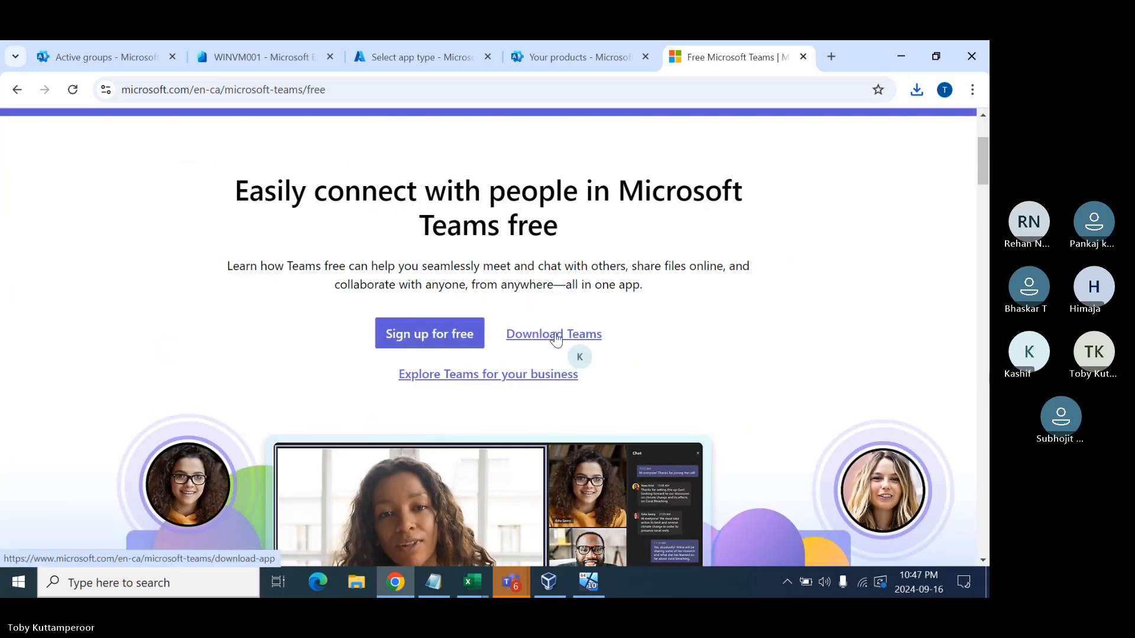
click(470, 376)
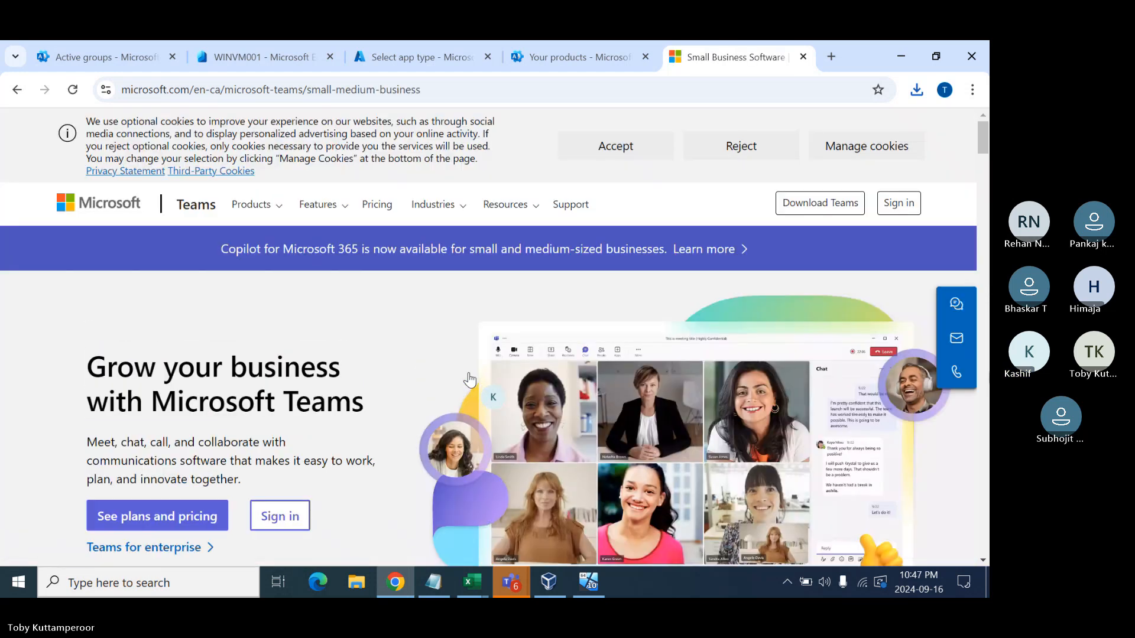
scroll(433, 386, down, 6)
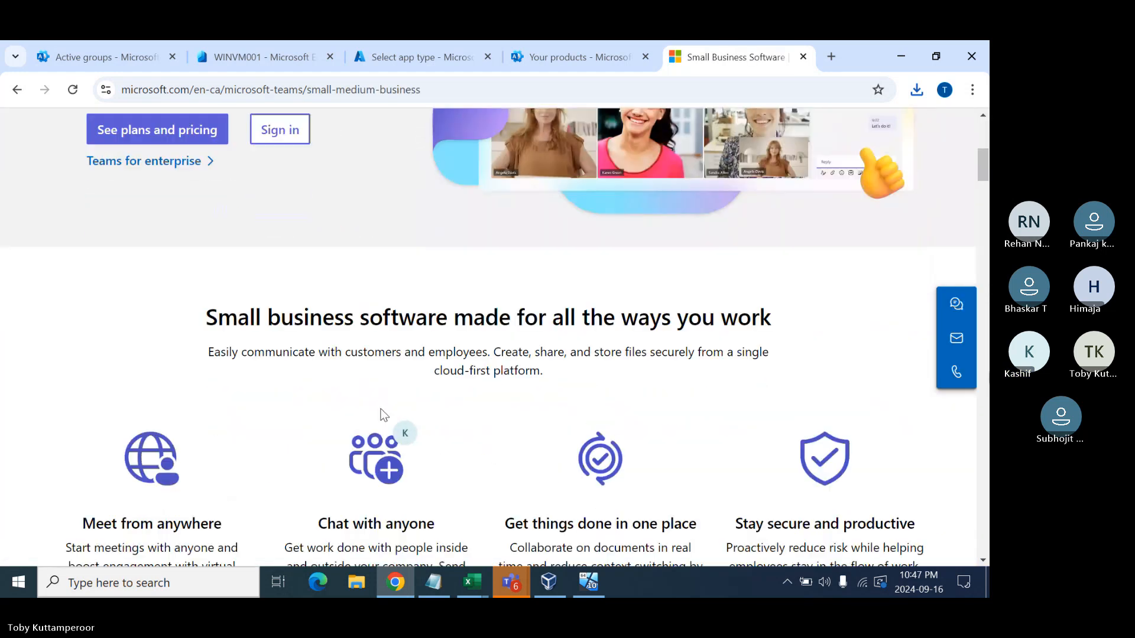
- Open the Teams for enterprise page and scroll through it, then return to the top
click(163, 165)
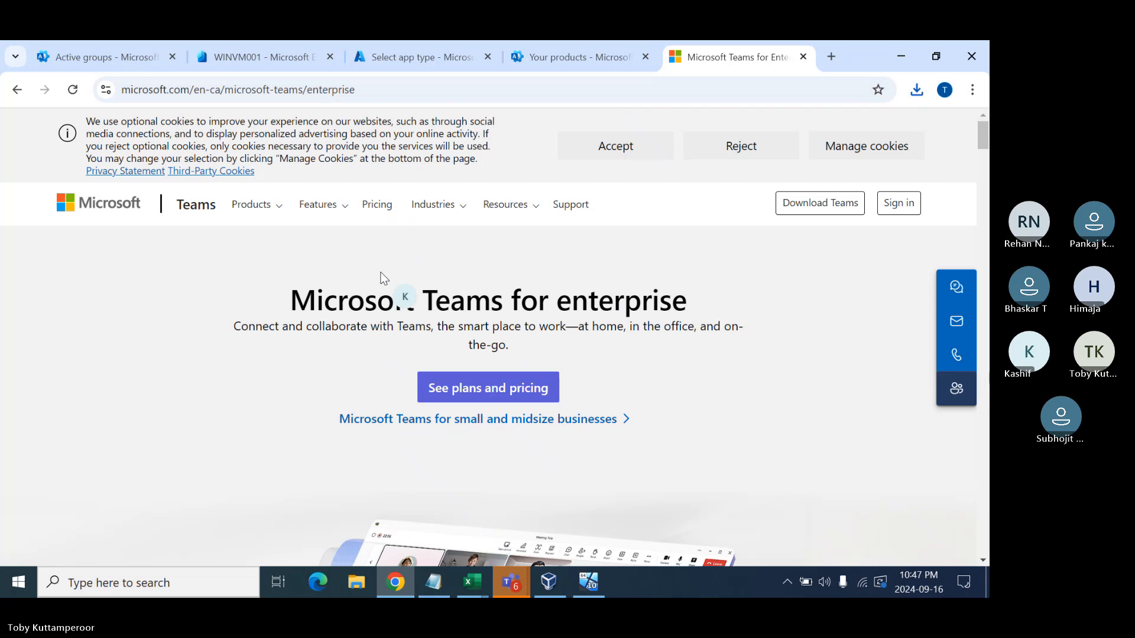
scroll(416, 247, down, 4)
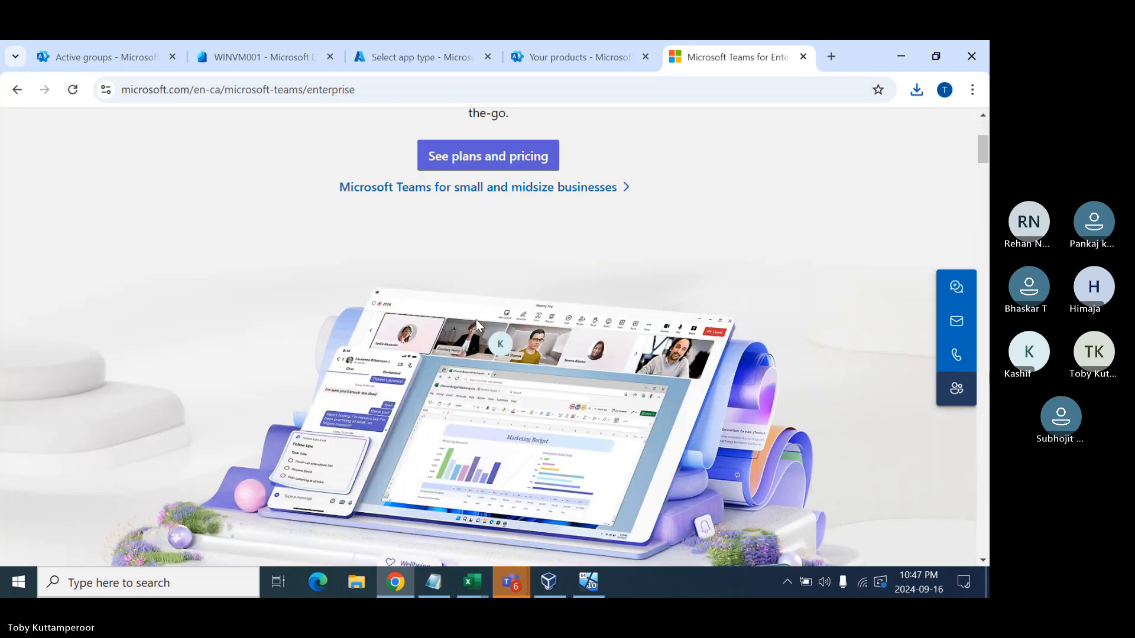
scroll(562, 195, down, 5)
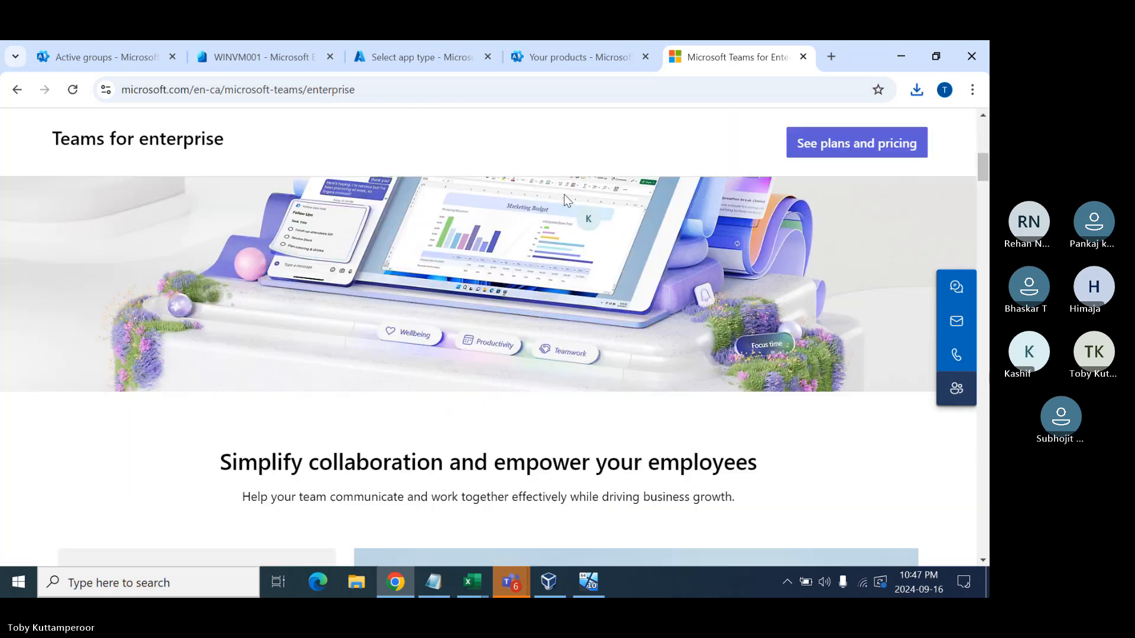
scroll(558, 200, down, 9)
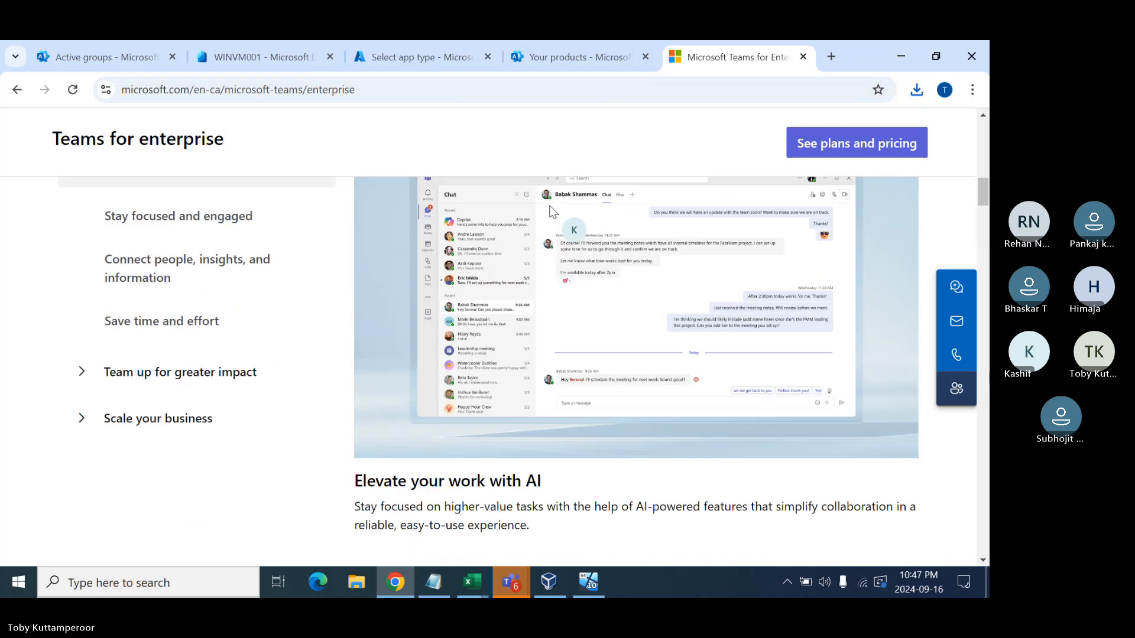
scroll(553, 212, down, 12)
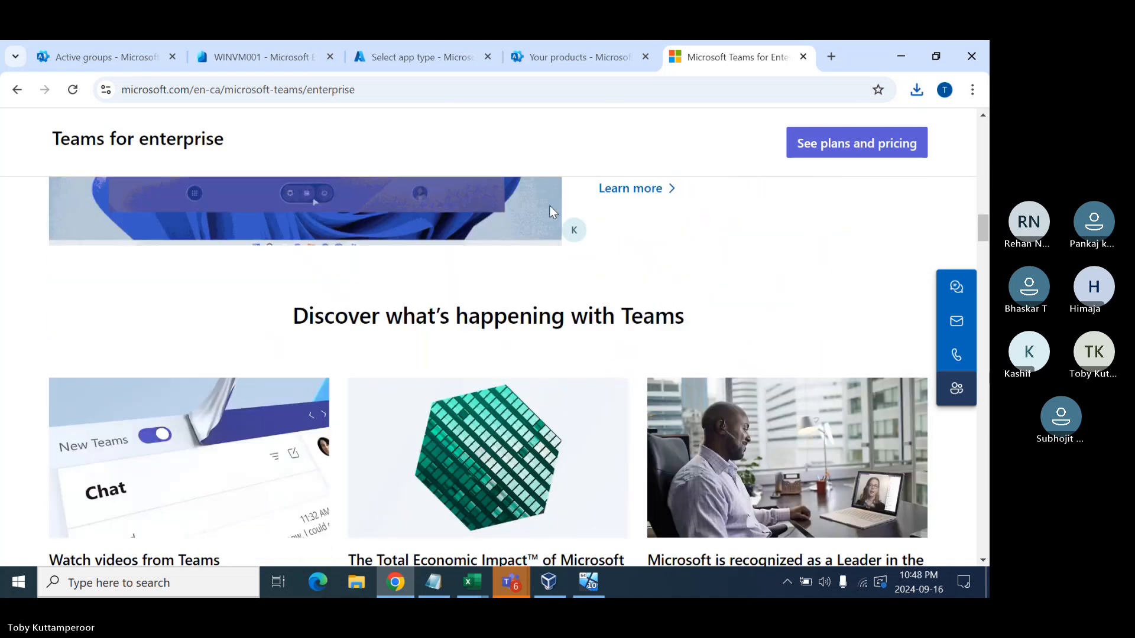
scroll(553, 212, down, 10)
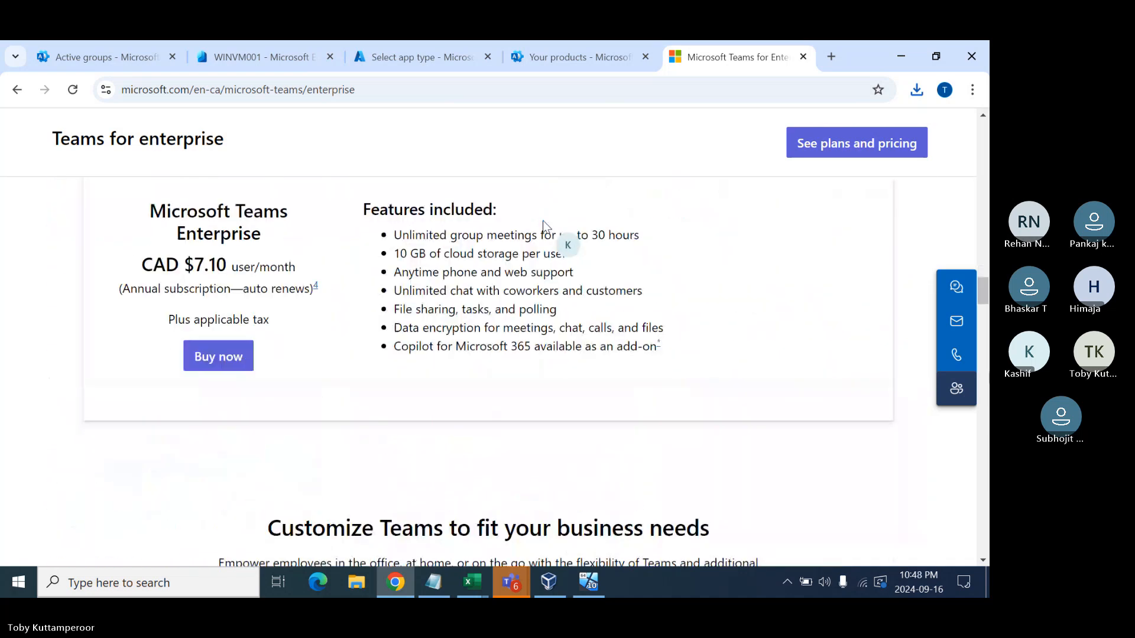
scroll(544, 223, down, 10)
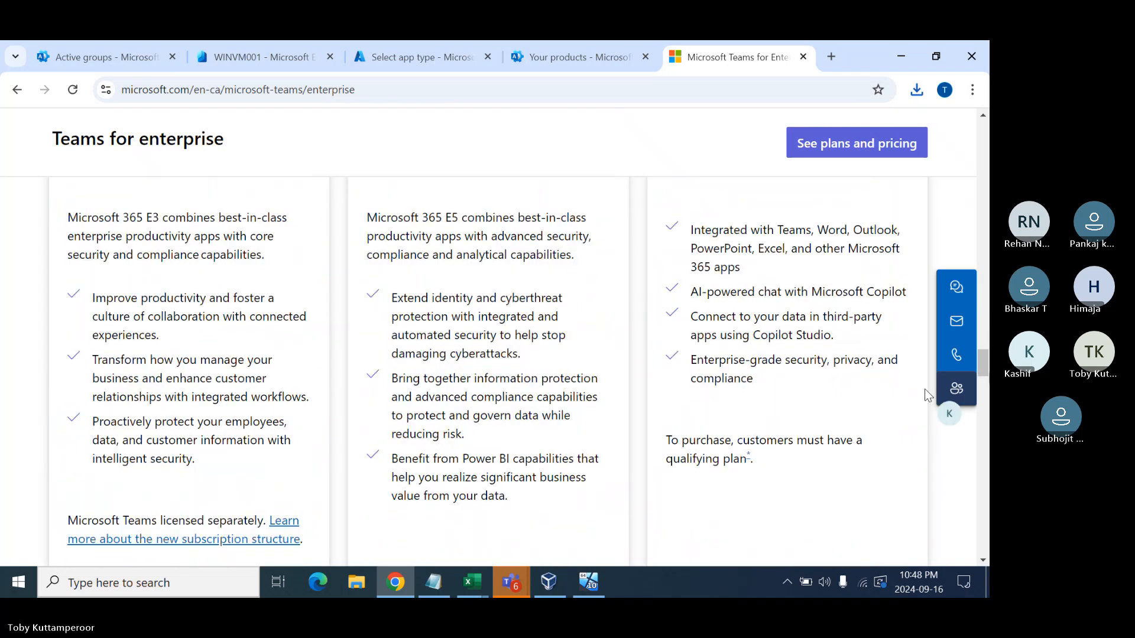
drag(981, 369, 985, 137)
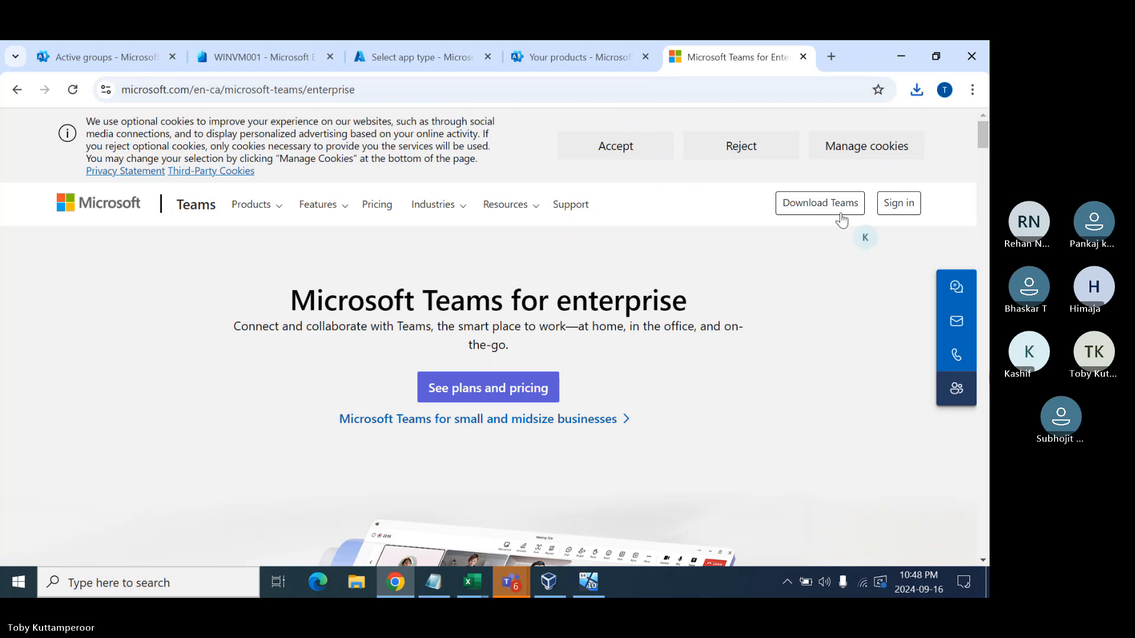
- Go back to the Teams desktop download page and begin a 'download teams for work msix' search
click(806, 208)
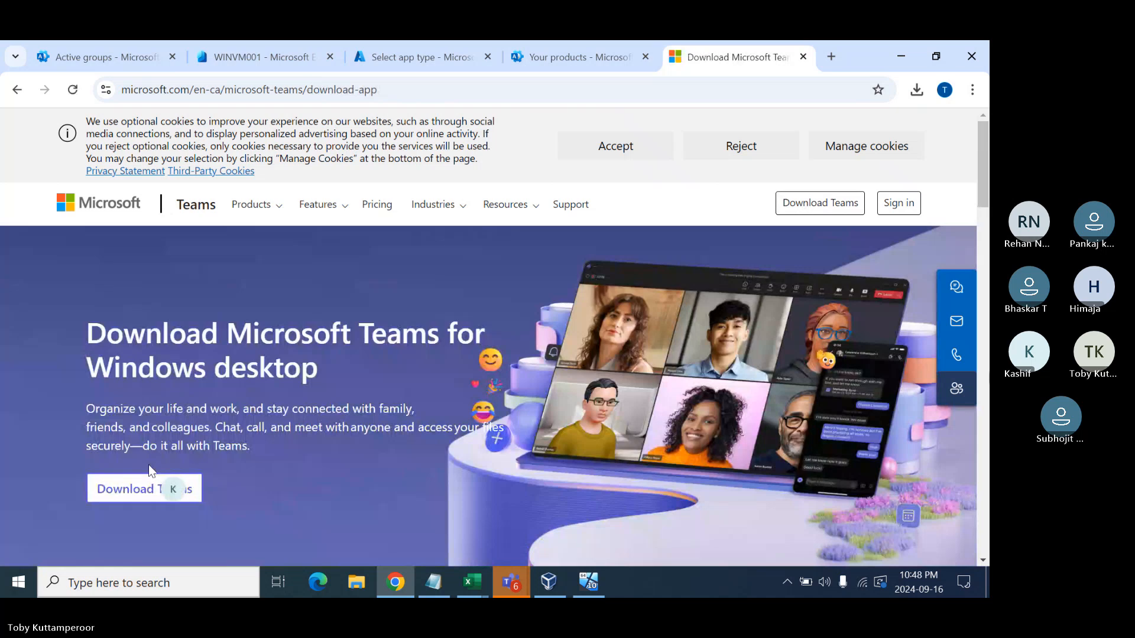
click(324, 93)
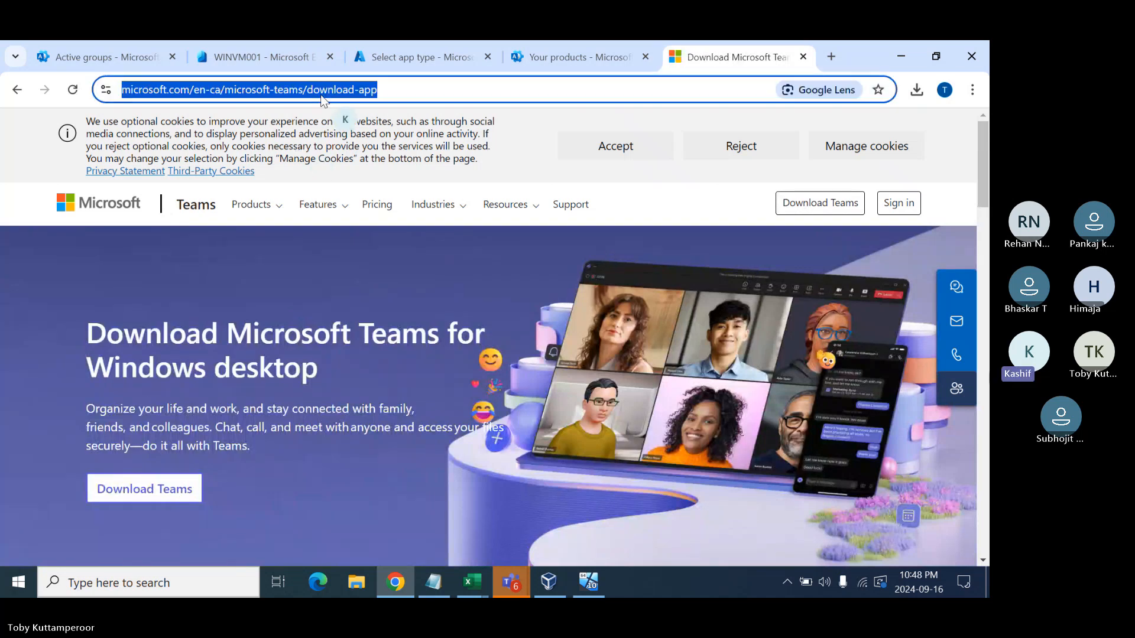
text(download team)
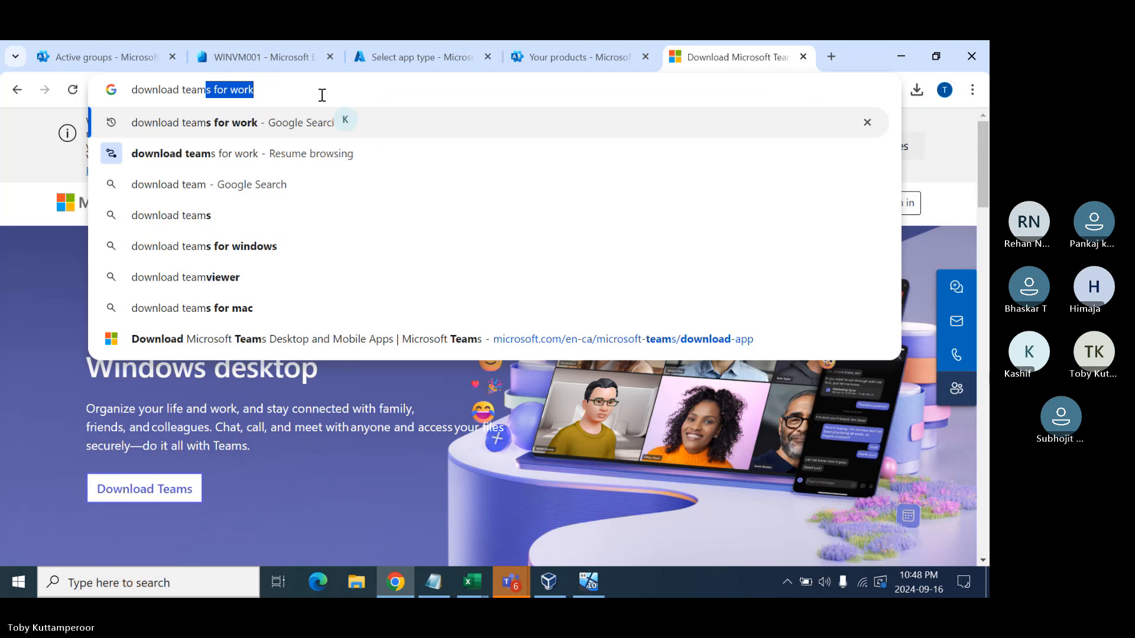
text( s )
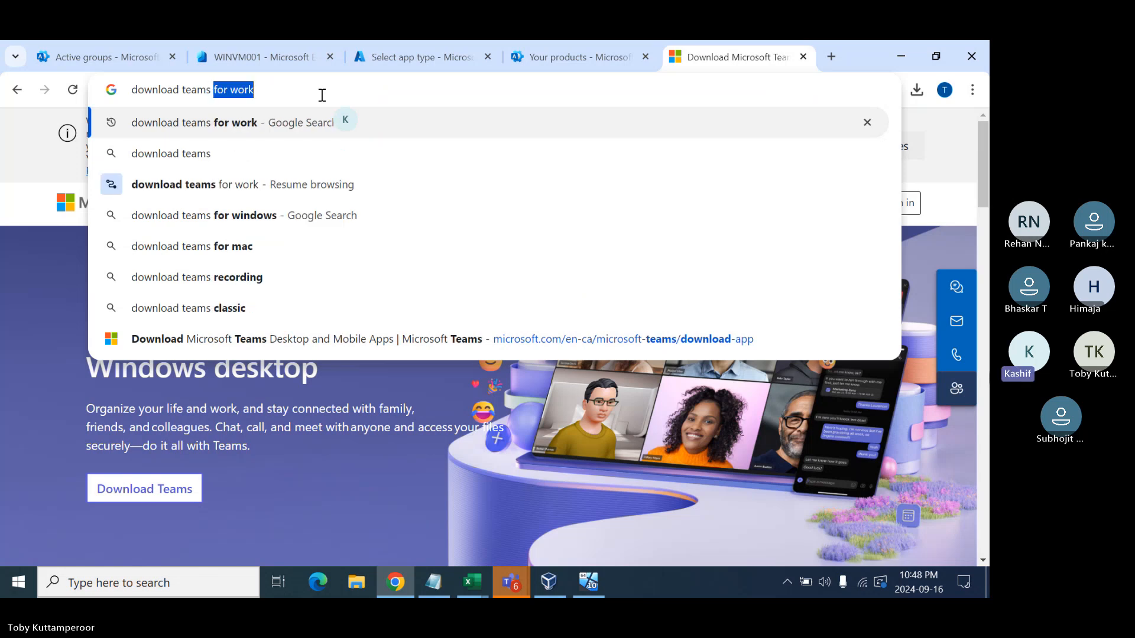
text(for work )
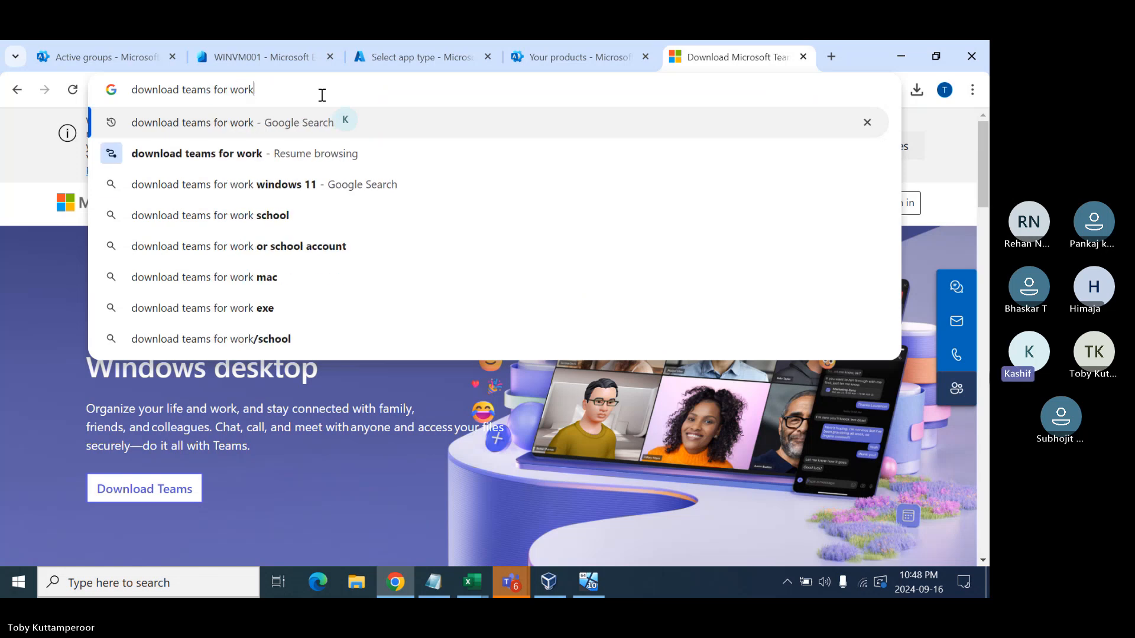
text(msix)
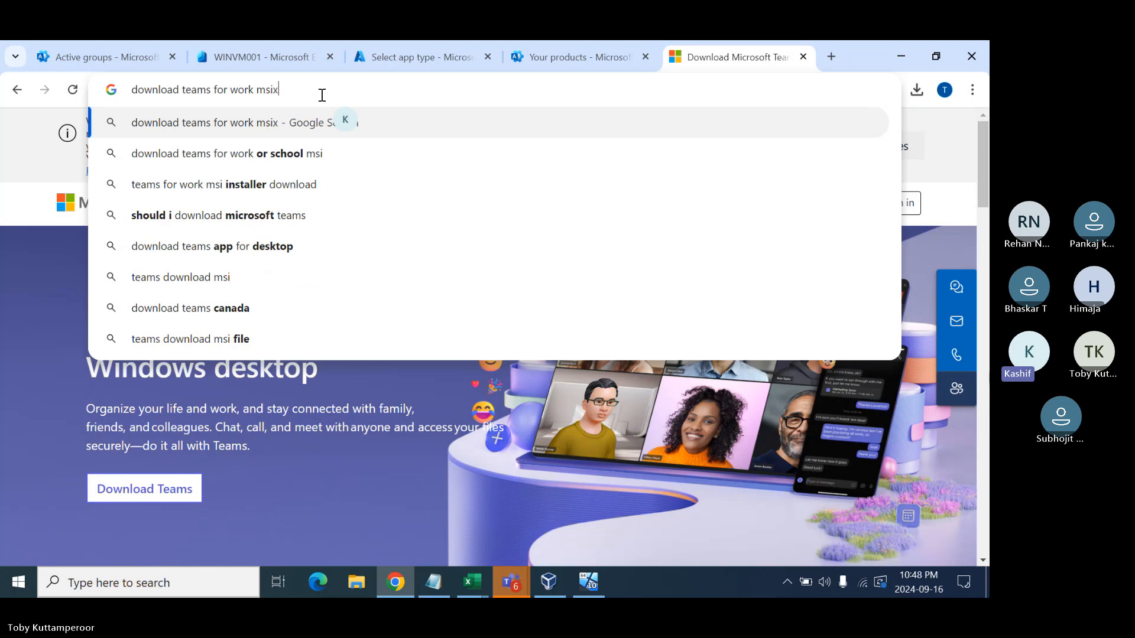
- Run the Google search for 'download teams for work msix'
key(Return)
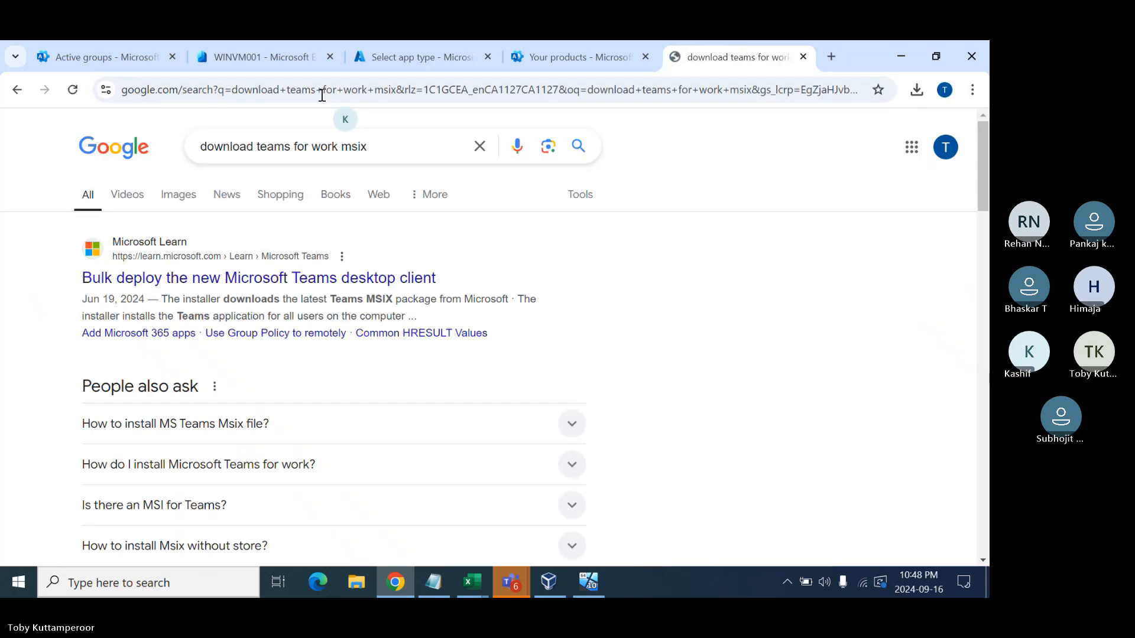
- Download the 180 MB MSTeams-x64.msix offline installer from Option 1B of the Learn bulk-deploy article
click(216, 279)
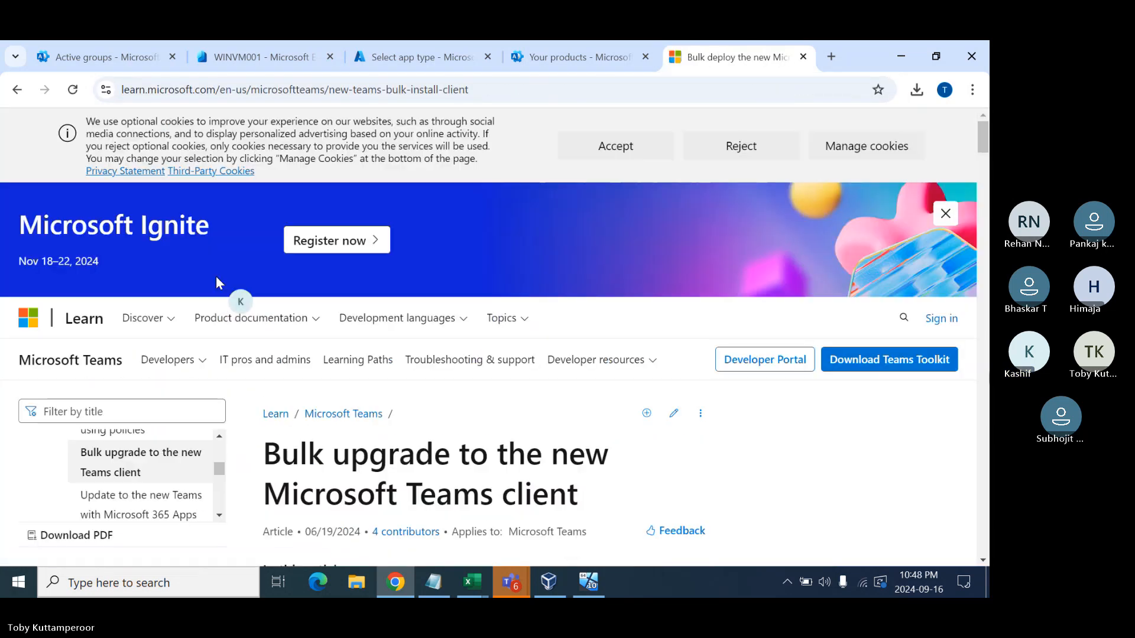
scroll(417, 396, down, 3)
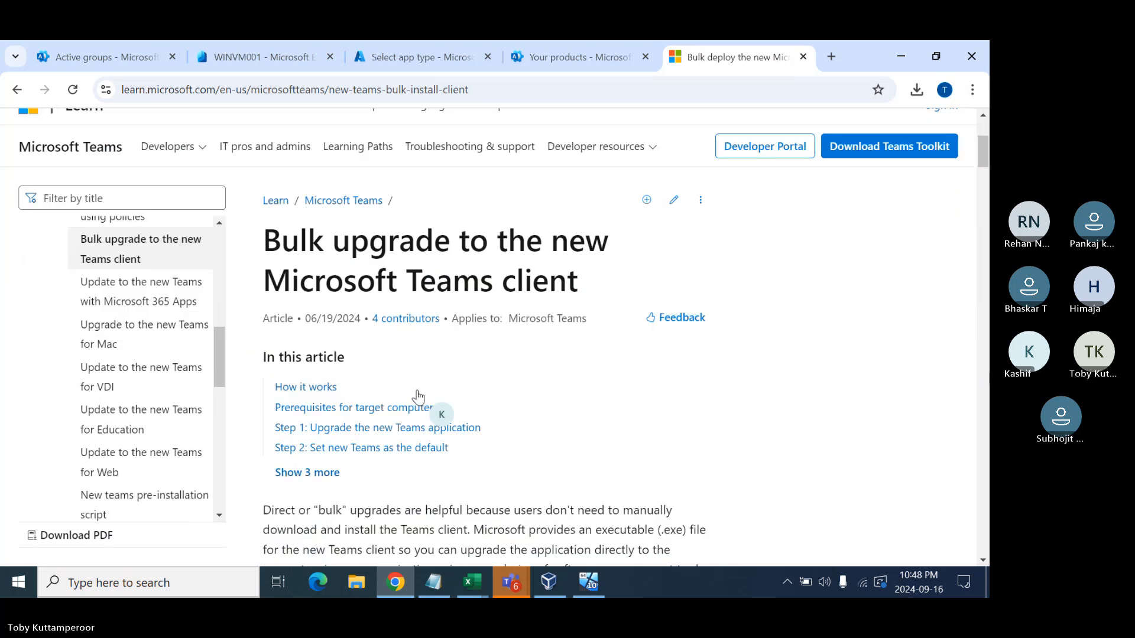
scroll(417, 395, down, 4)
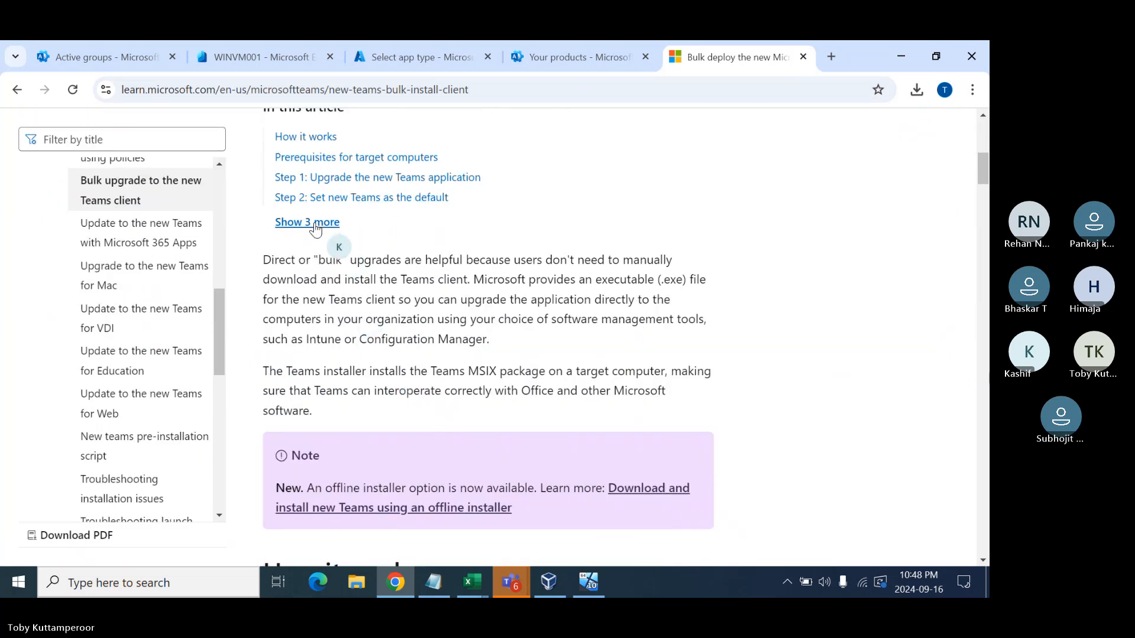
click(315, 223)
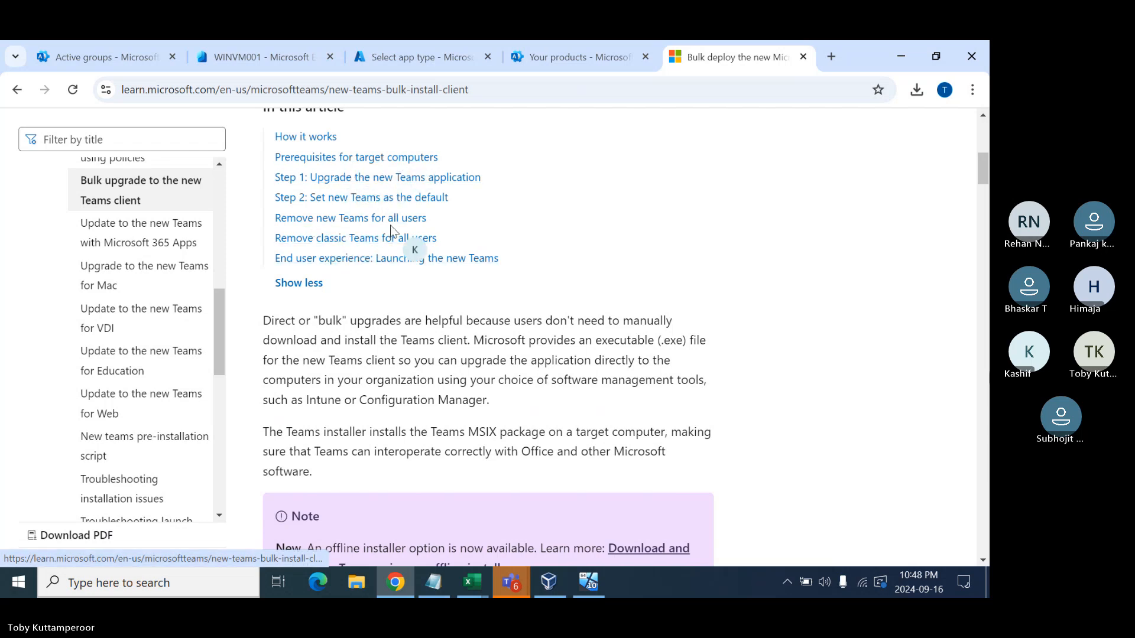
scroll(414, 307, down, 3)
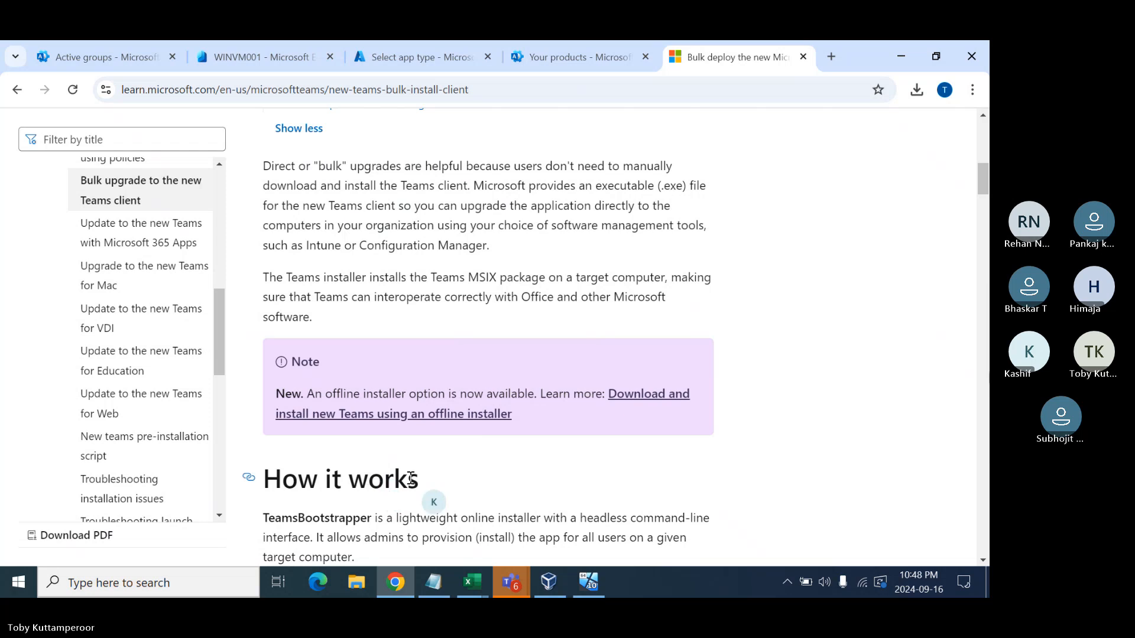
click(455, 416)
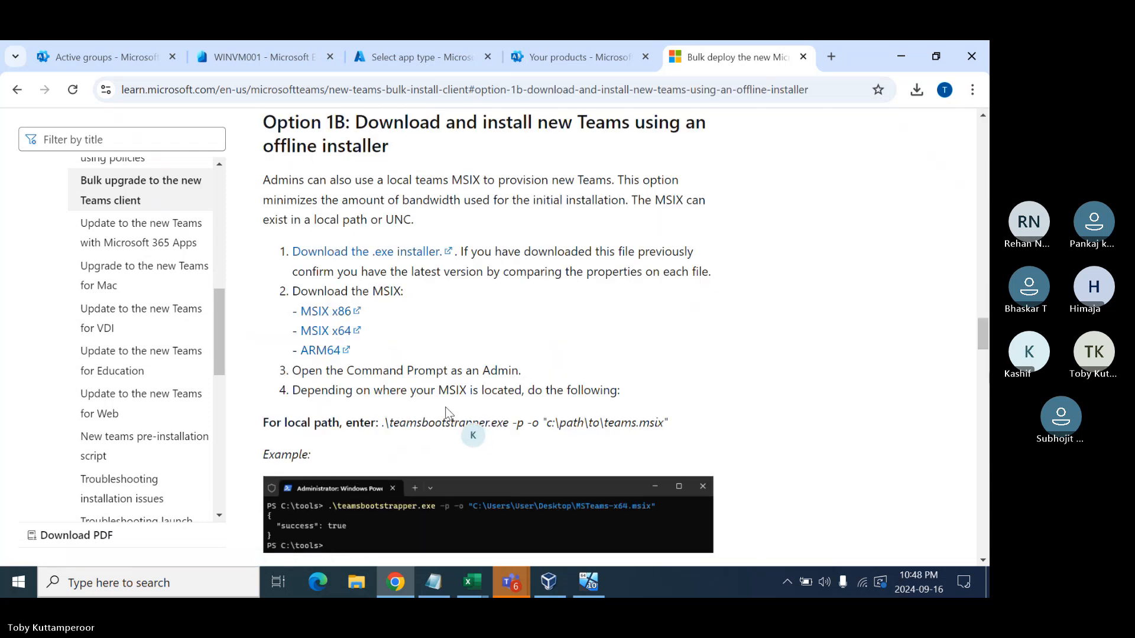
click(334, 336)
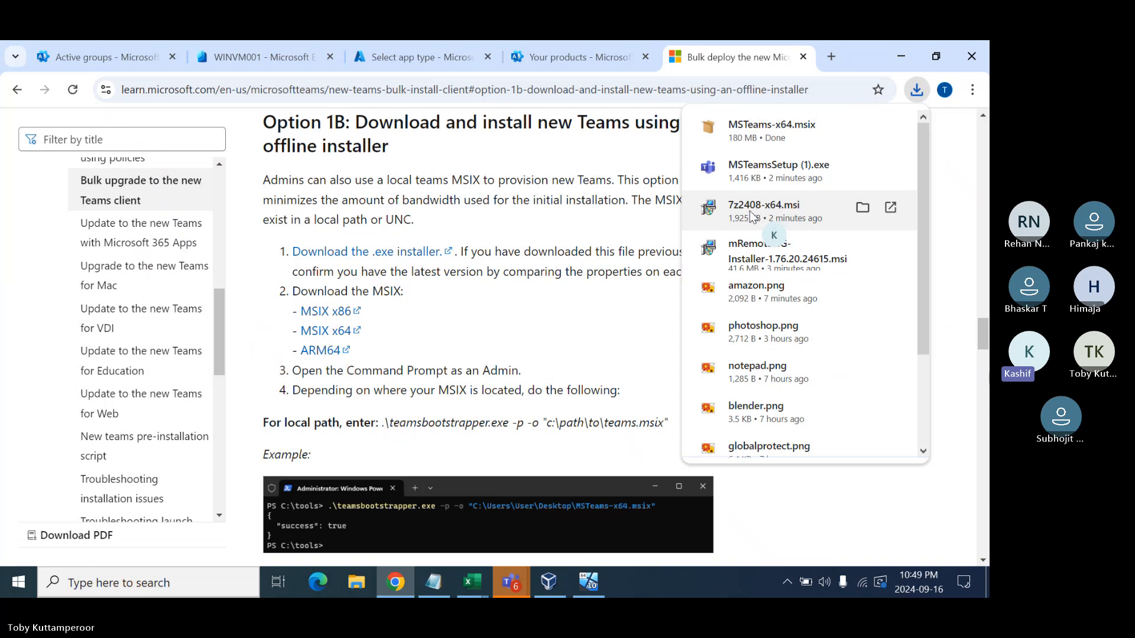
click(471, 93)
- Load google.com and search for 'mremot logo'
text(www)
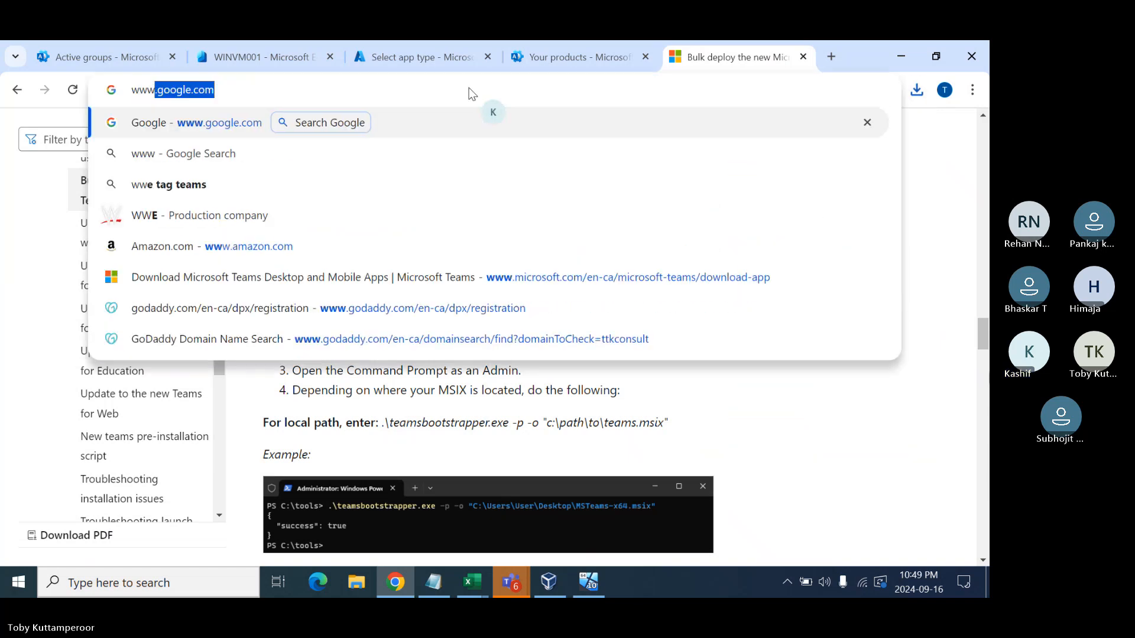
text(.google.com)
key(Return)
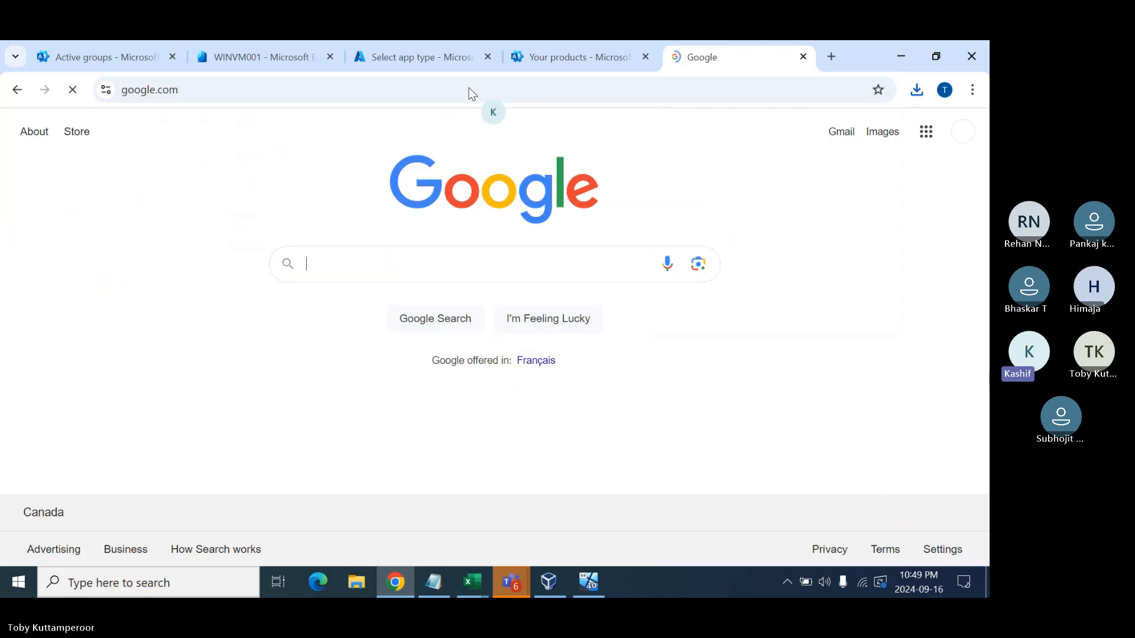
click(367, 267)
text(mremot)
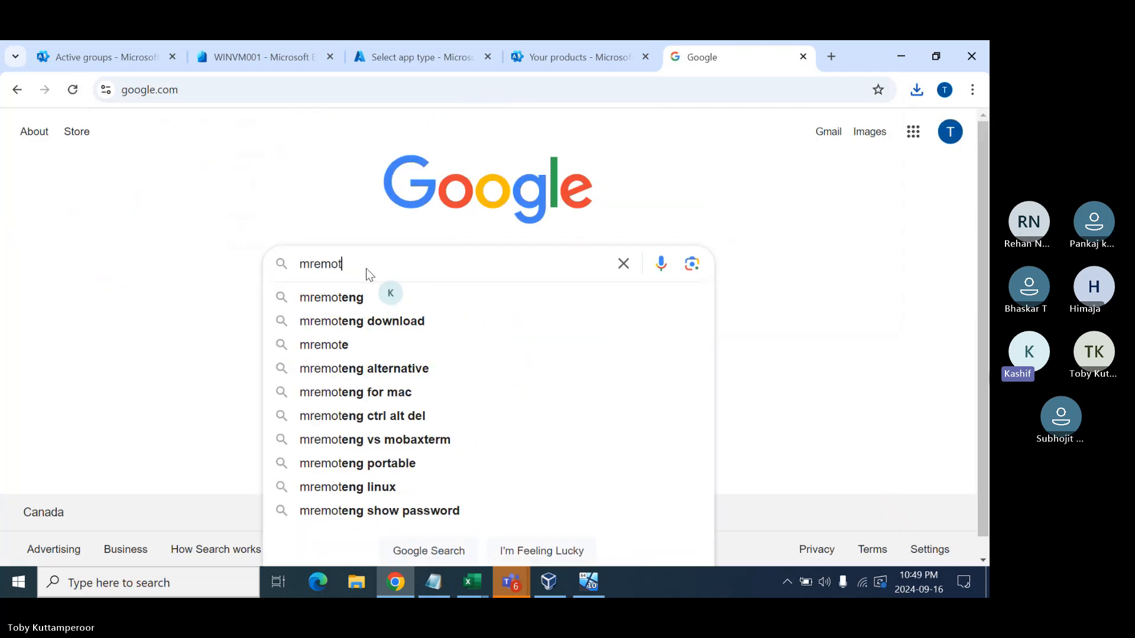
text( logo)
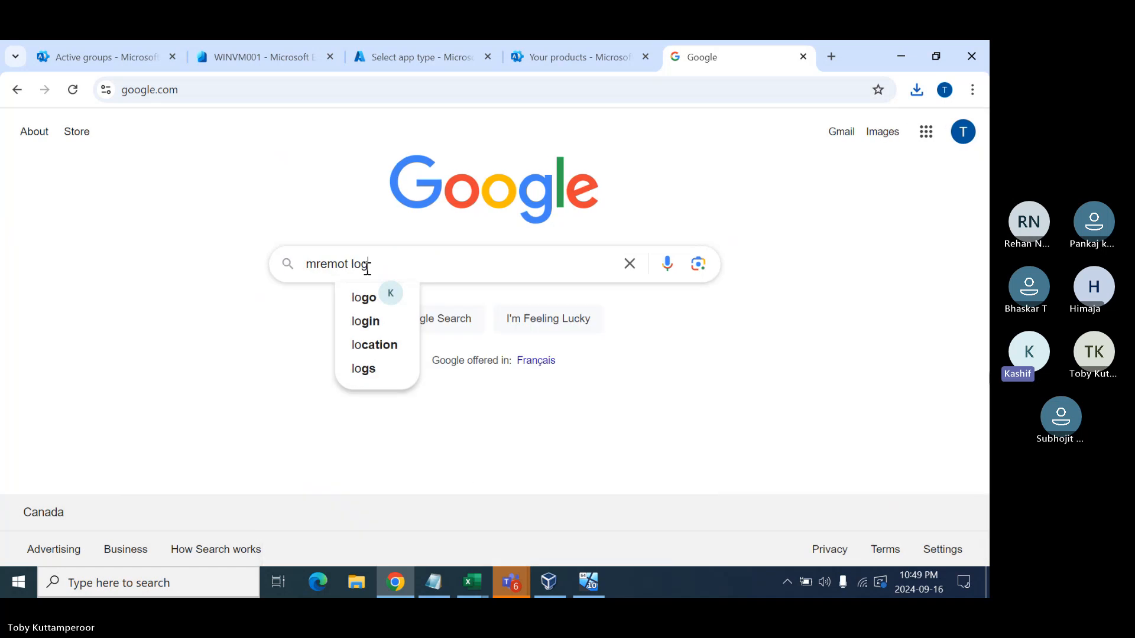
key(Return)
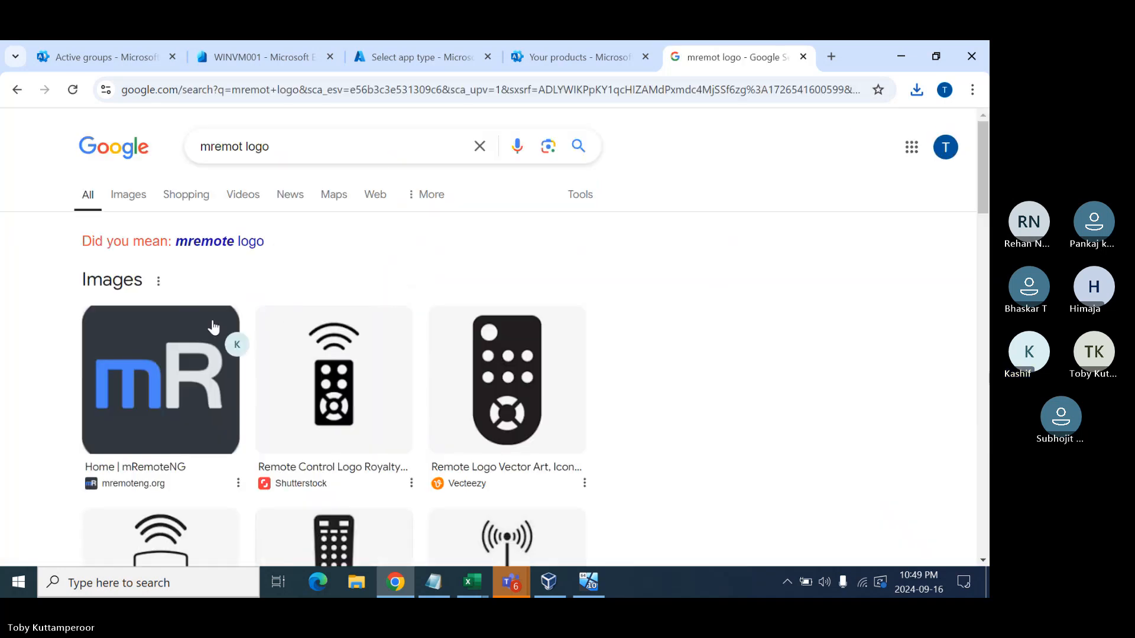
- Save the mR logo image as mremote.png
right_click(195, 338)
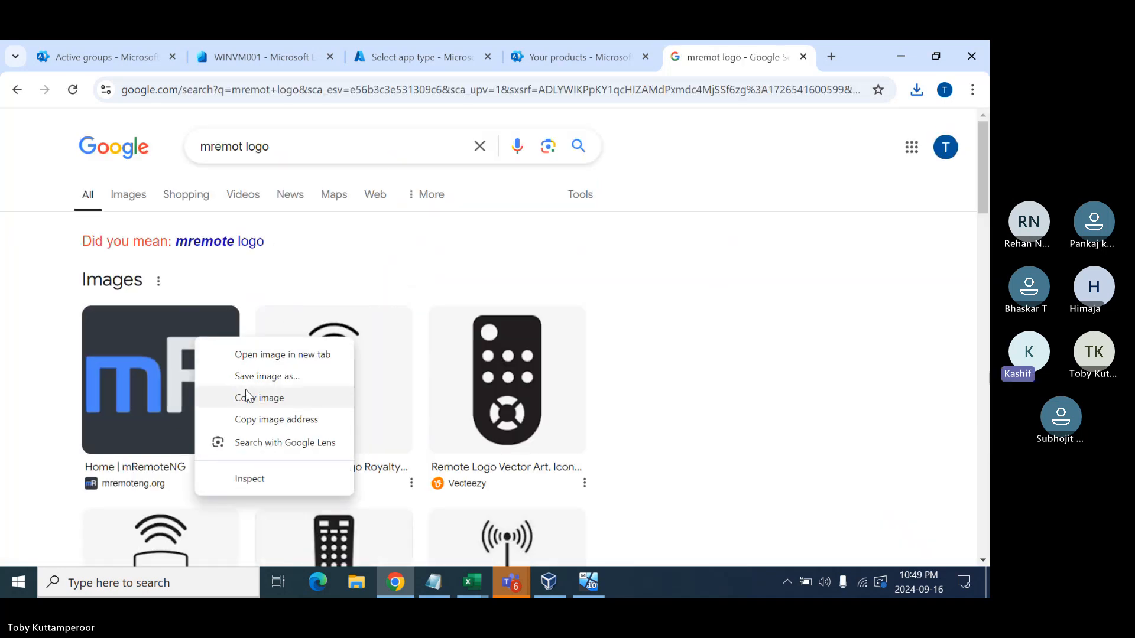
click(274, 381)
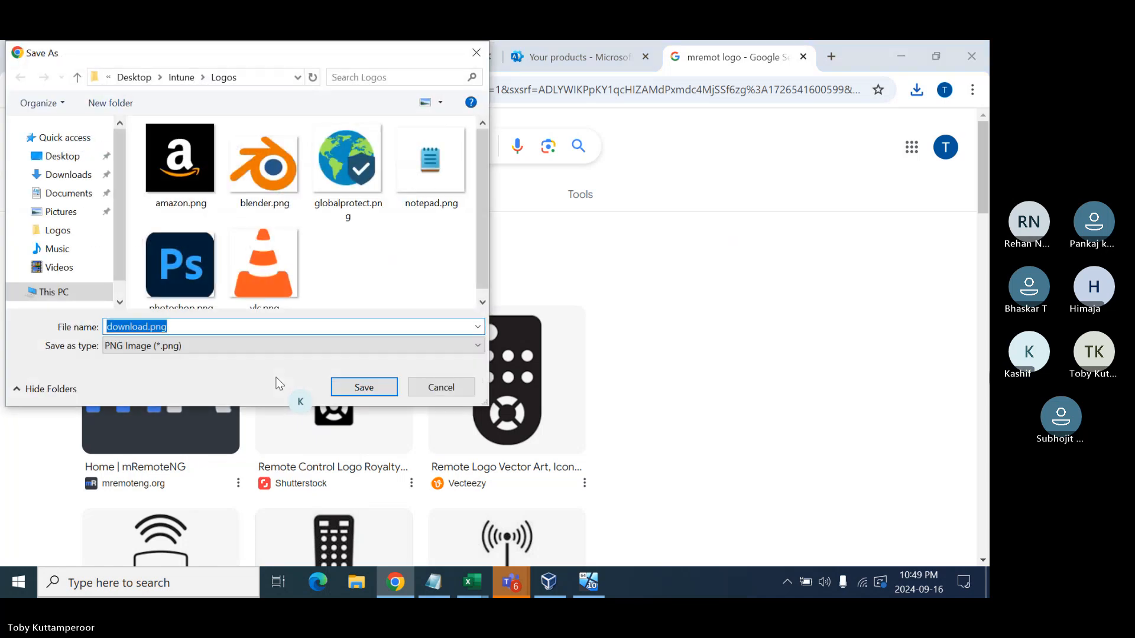
text(mremote)
key(Return)
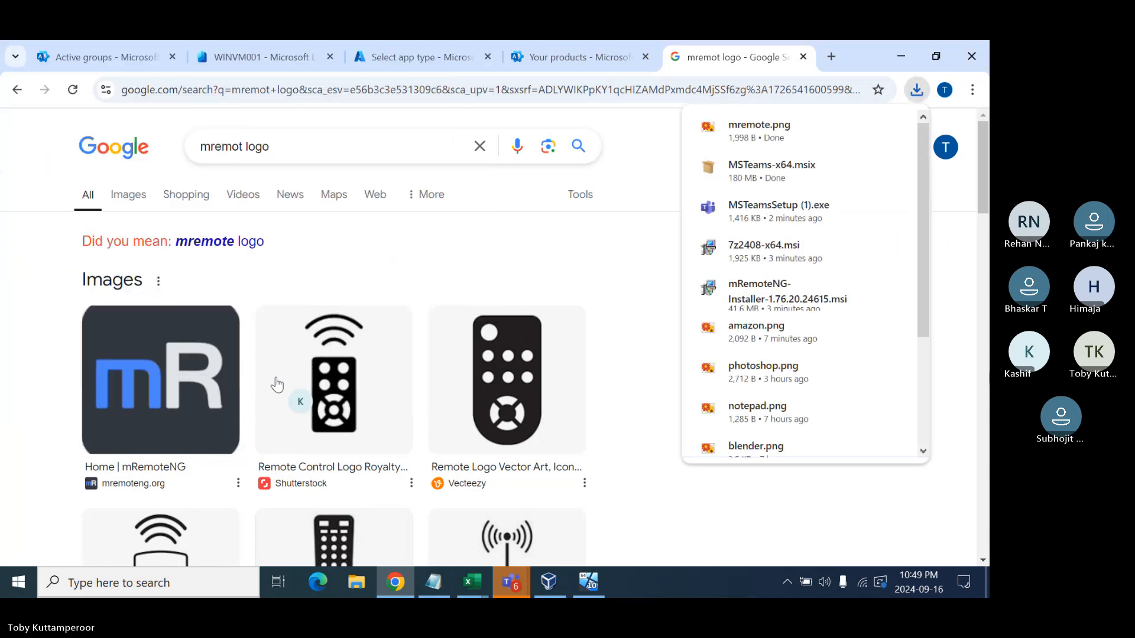
click(285, 145)
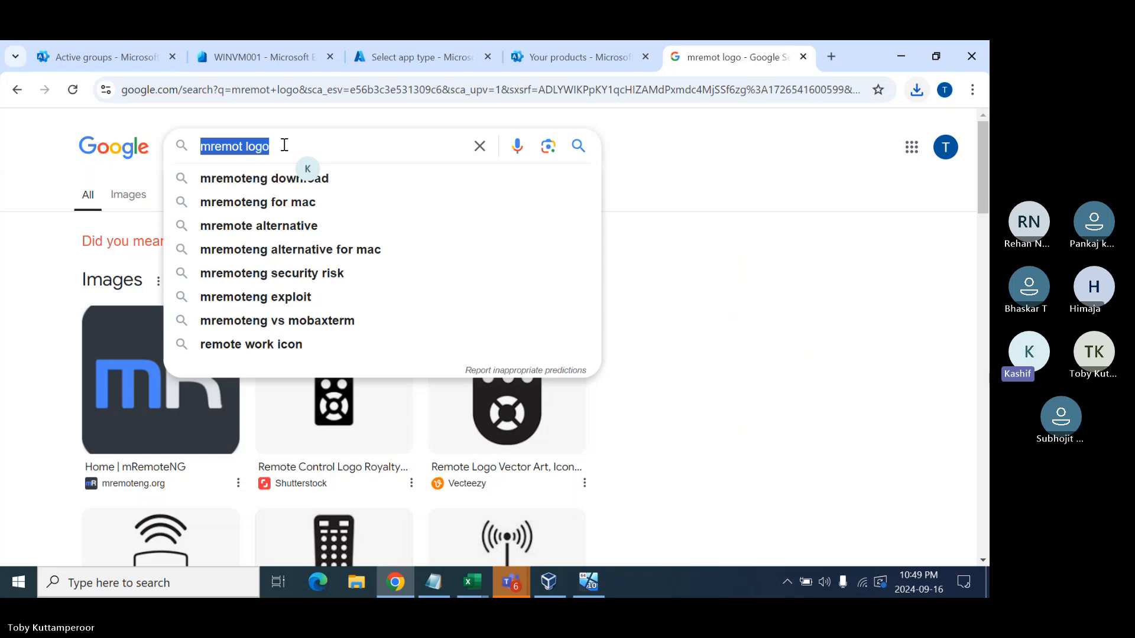
- Search '7zip logo' and switch to image results
text(7zip logo)
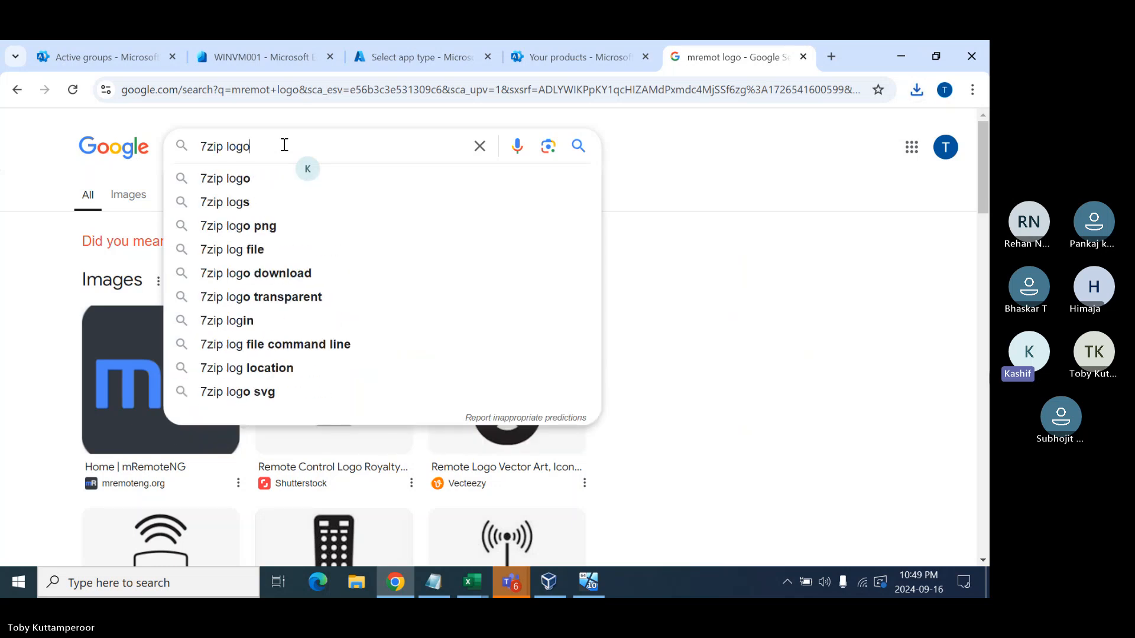
key(Return)
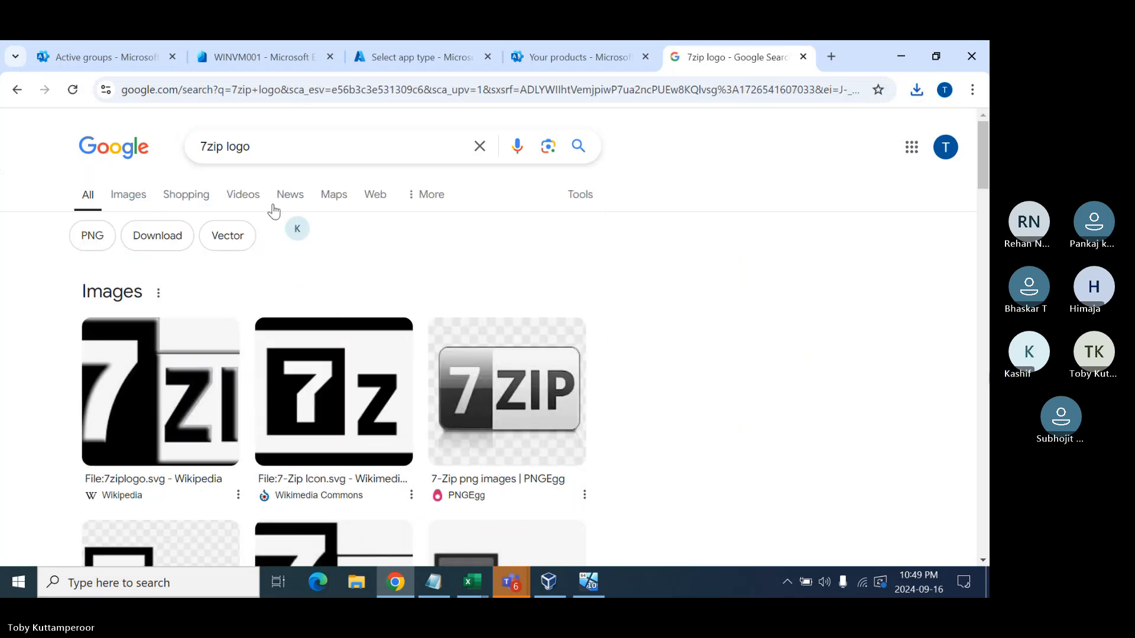
scroll(343, 361, down, 1)
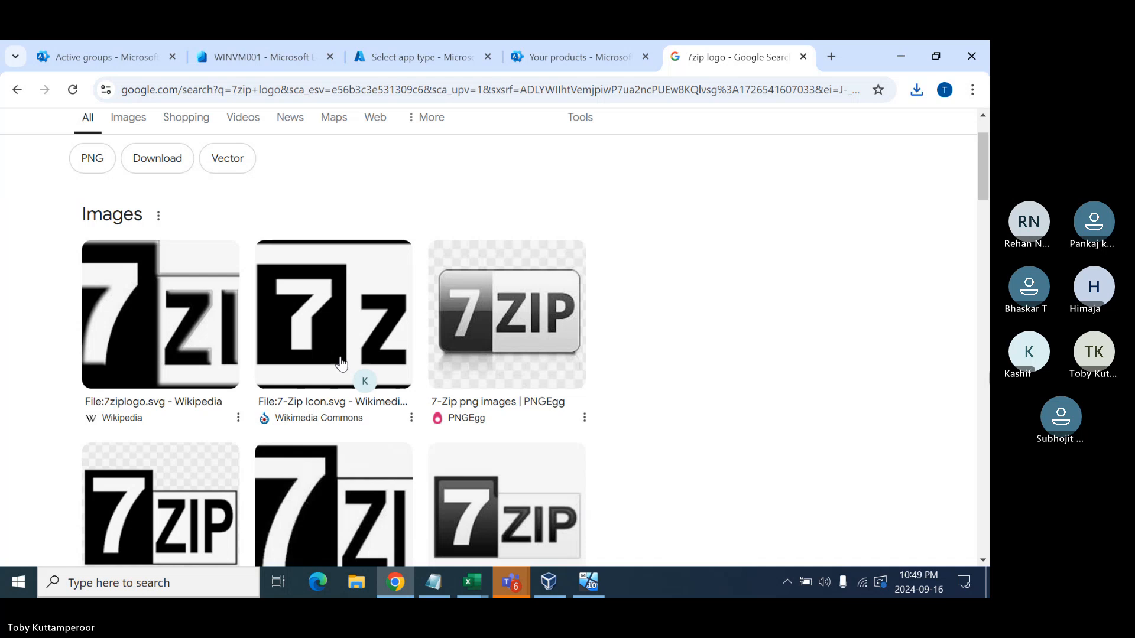
scroll(139, 227, up, 1)
click(127, 194)
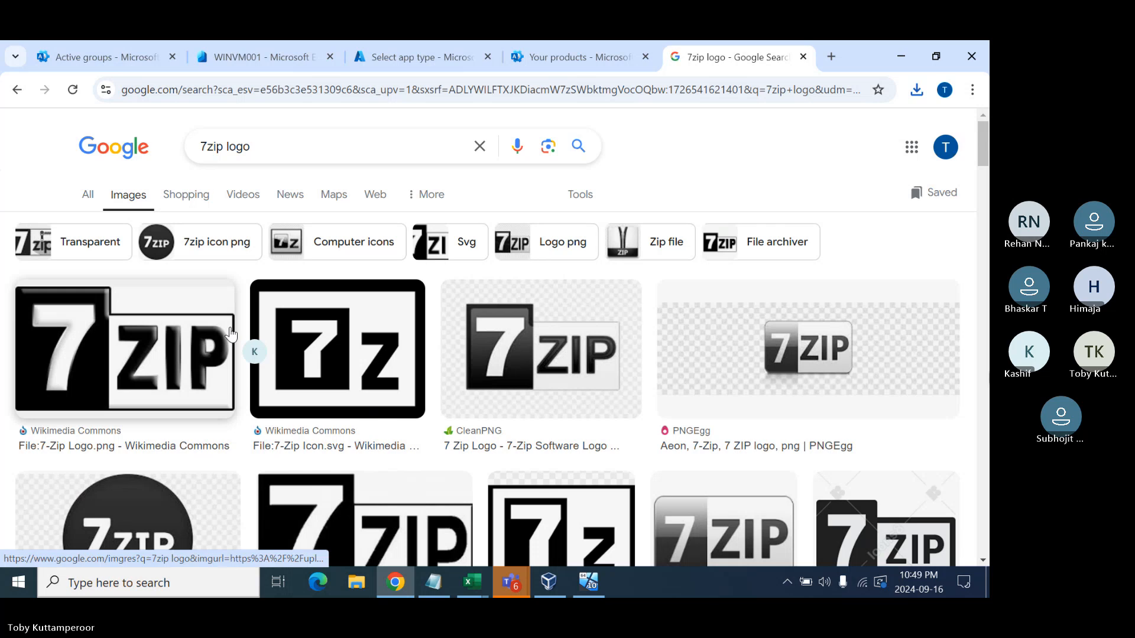
scroll(231, 334, down, 1)
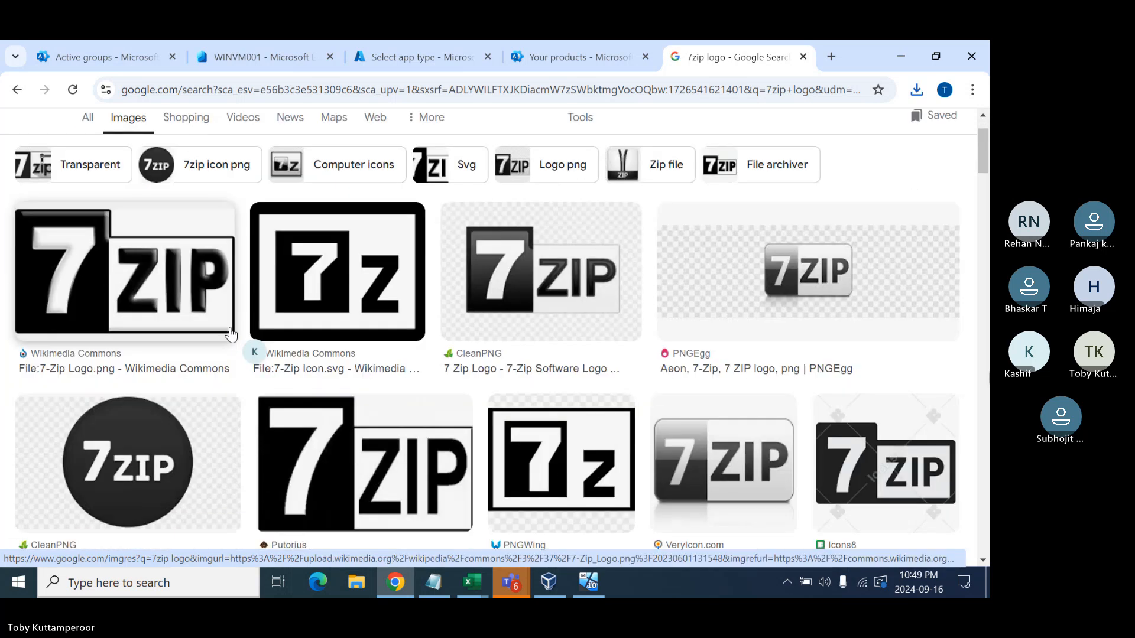
- Save the black-and-white 7z icon as 7zip.png
right_click(333, 245)
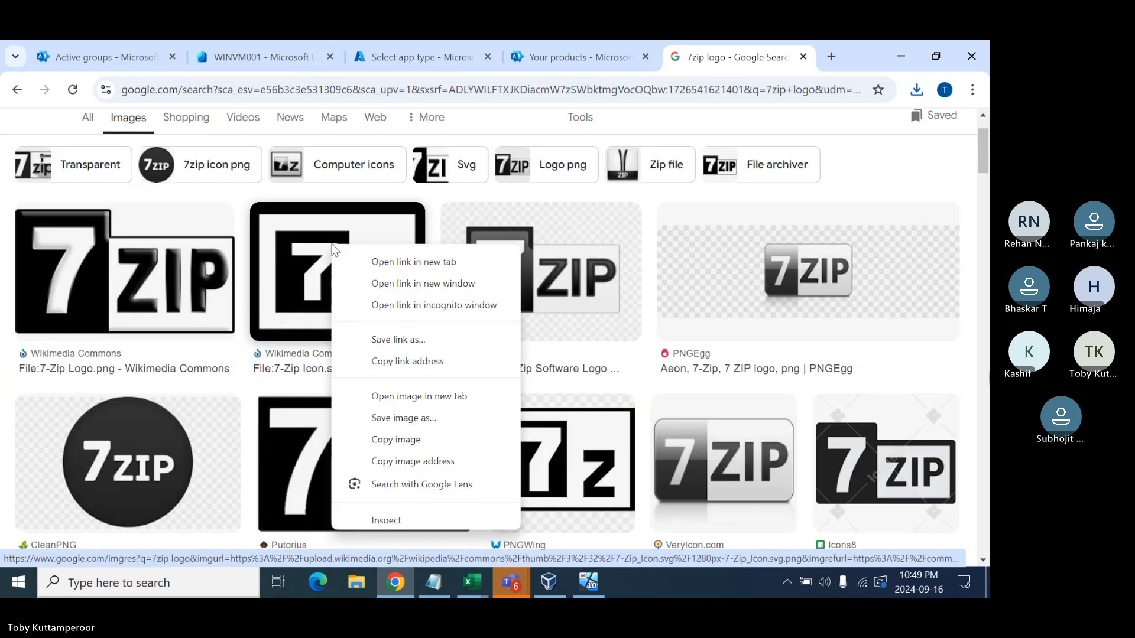
click(393, 420)
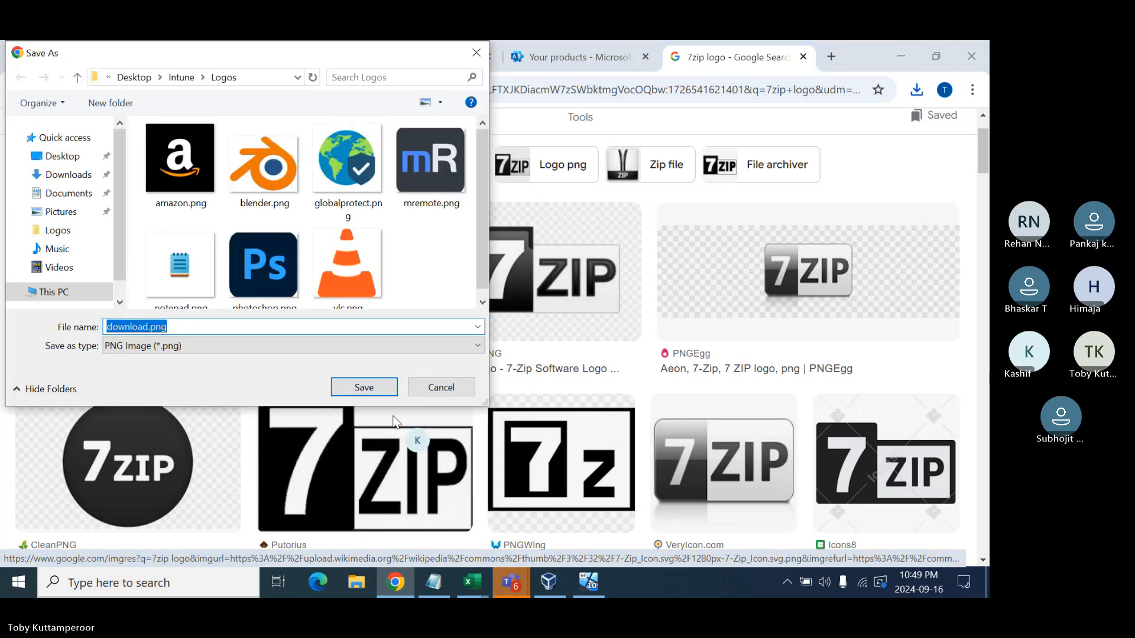
text(7zip)
key(Return)
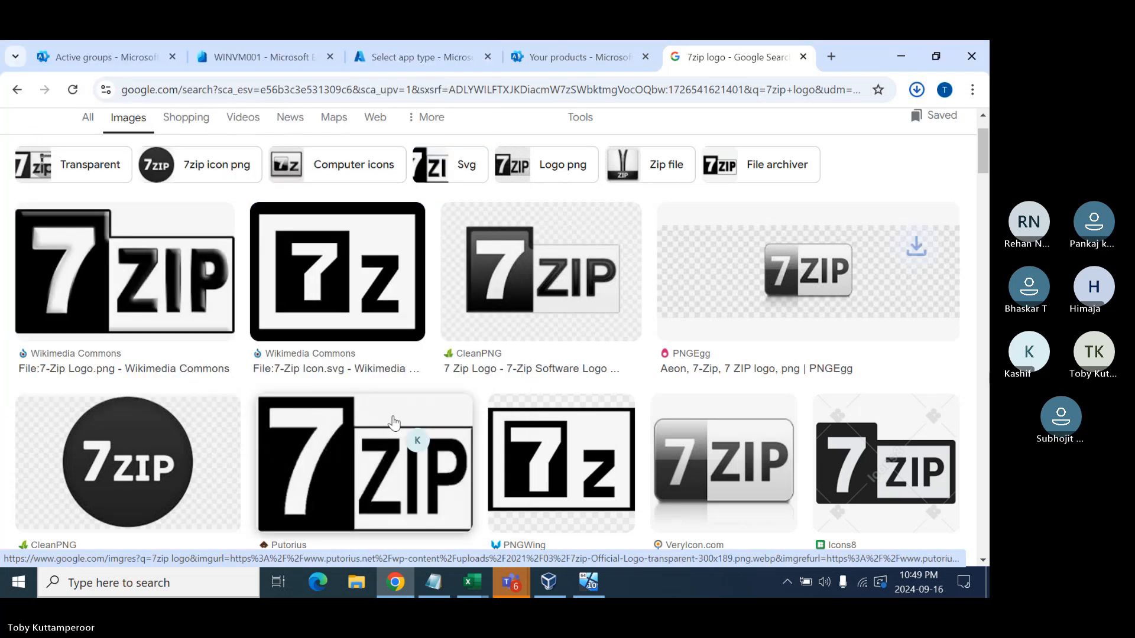
scroll(260, 154, up, 2)
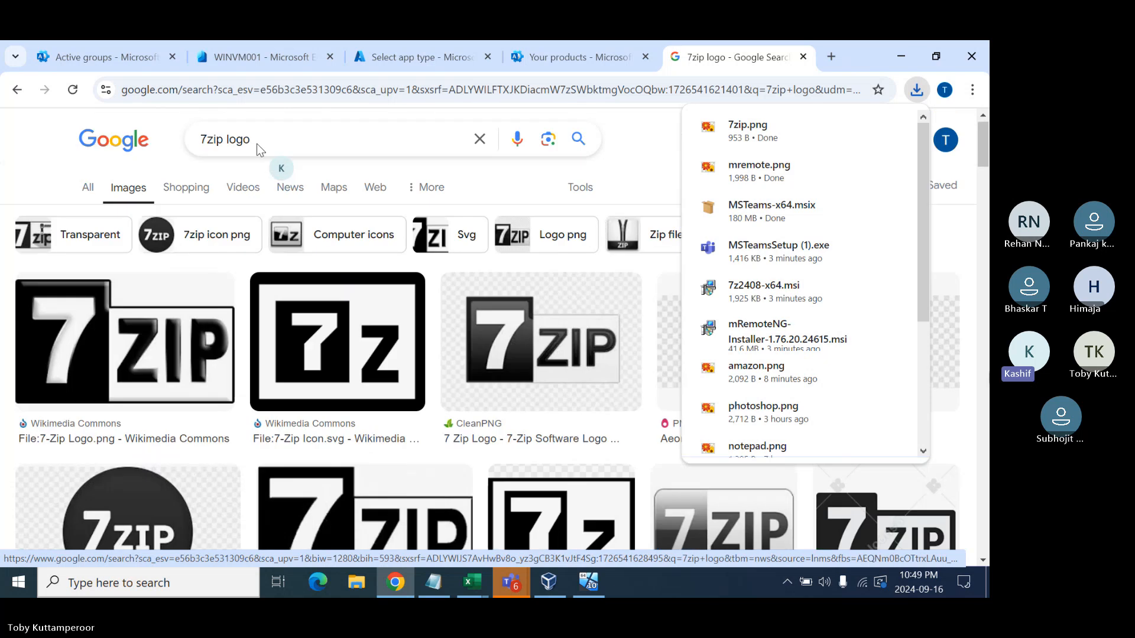
click(252, 145)
- Search 'teams logo' and save the first Microsoft Teams logo as teams.jpg
key(ctrl+a)
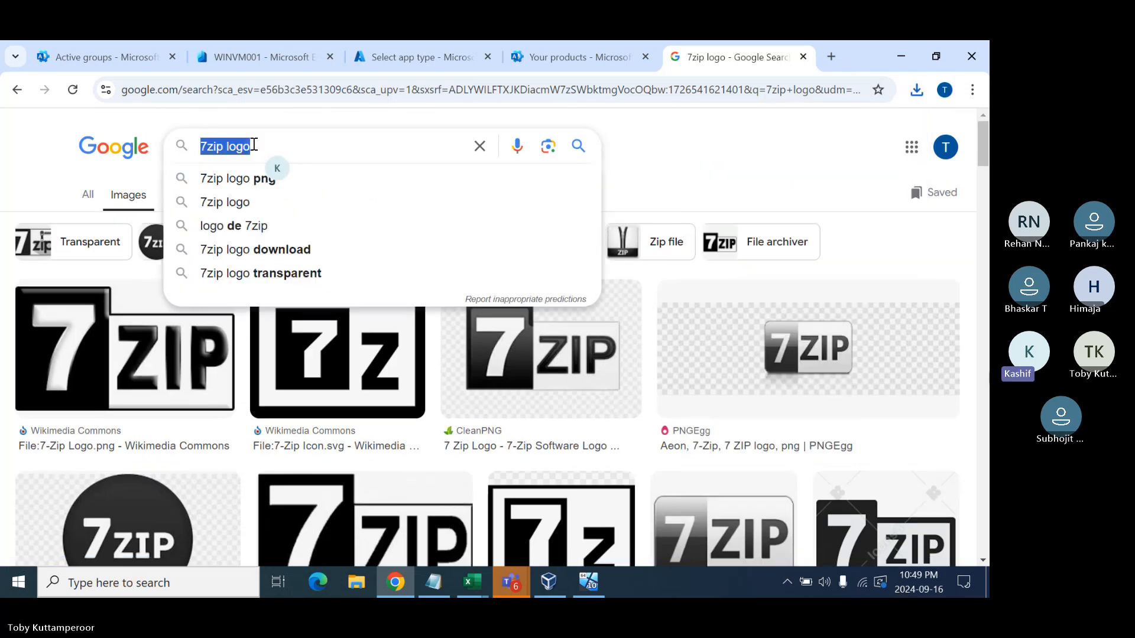
text(teams logo)
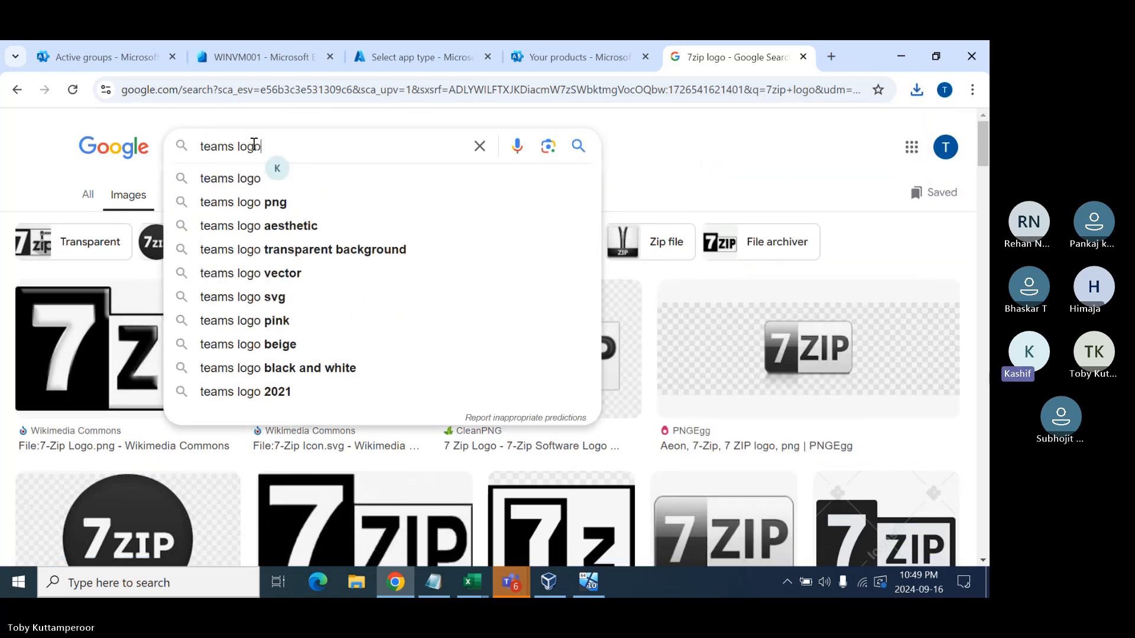
key(Return)
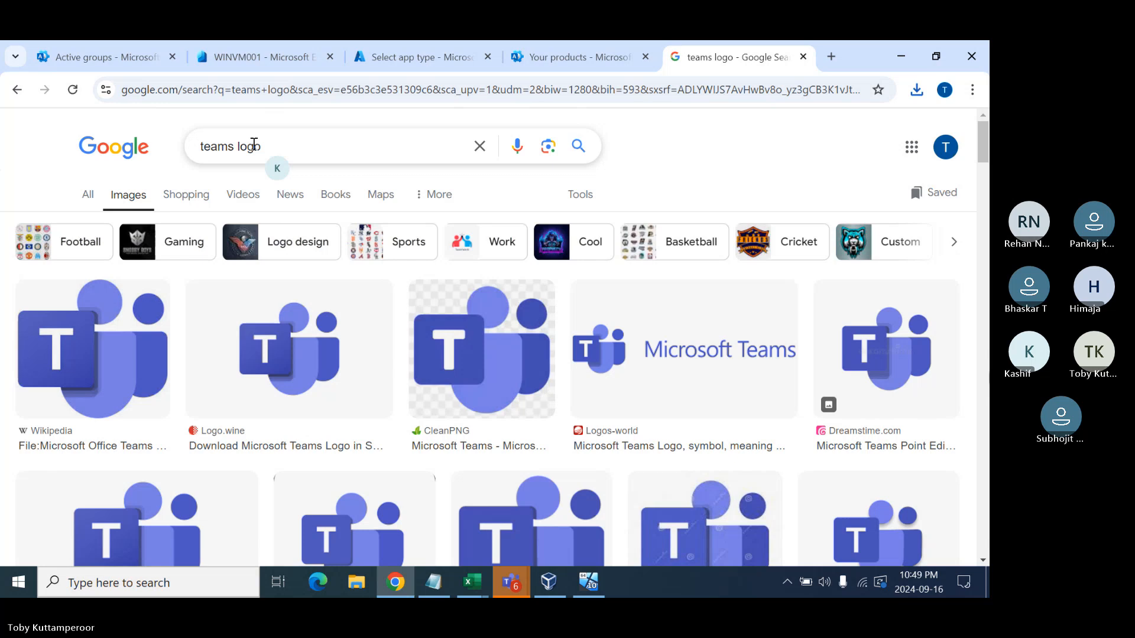
right_click(108, 356)
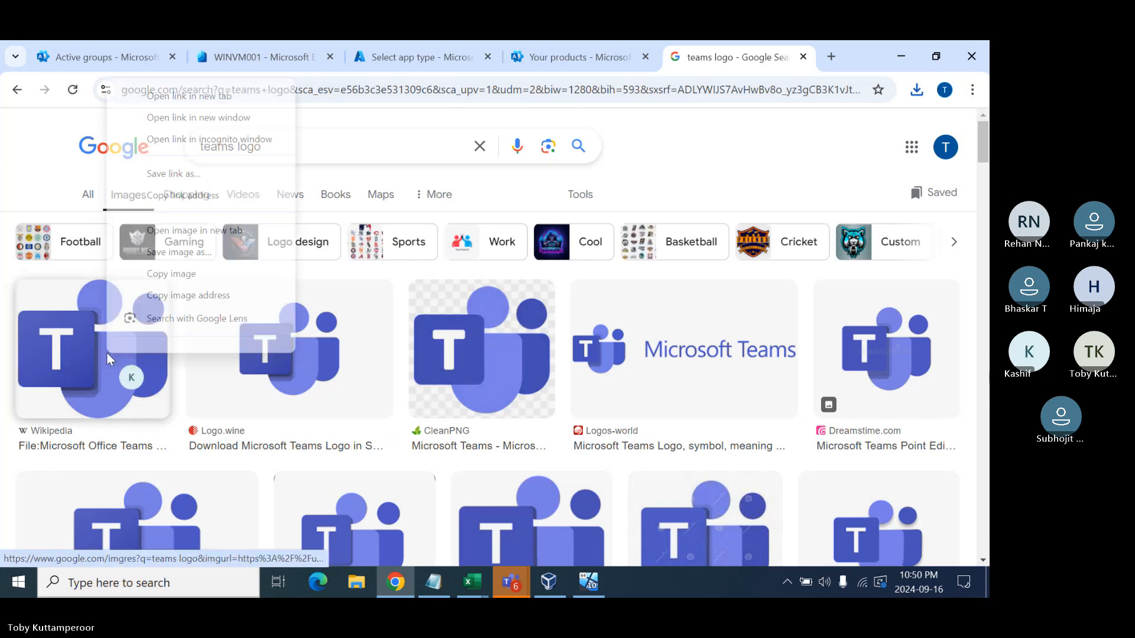
click(177, 252)
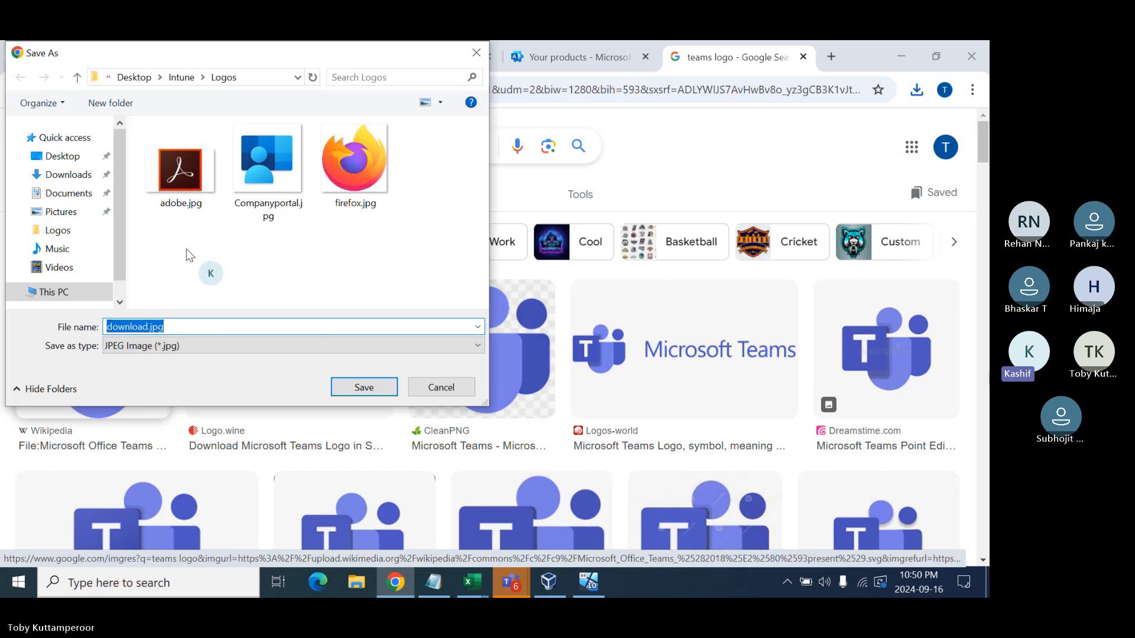
text(teams)
key(Return)
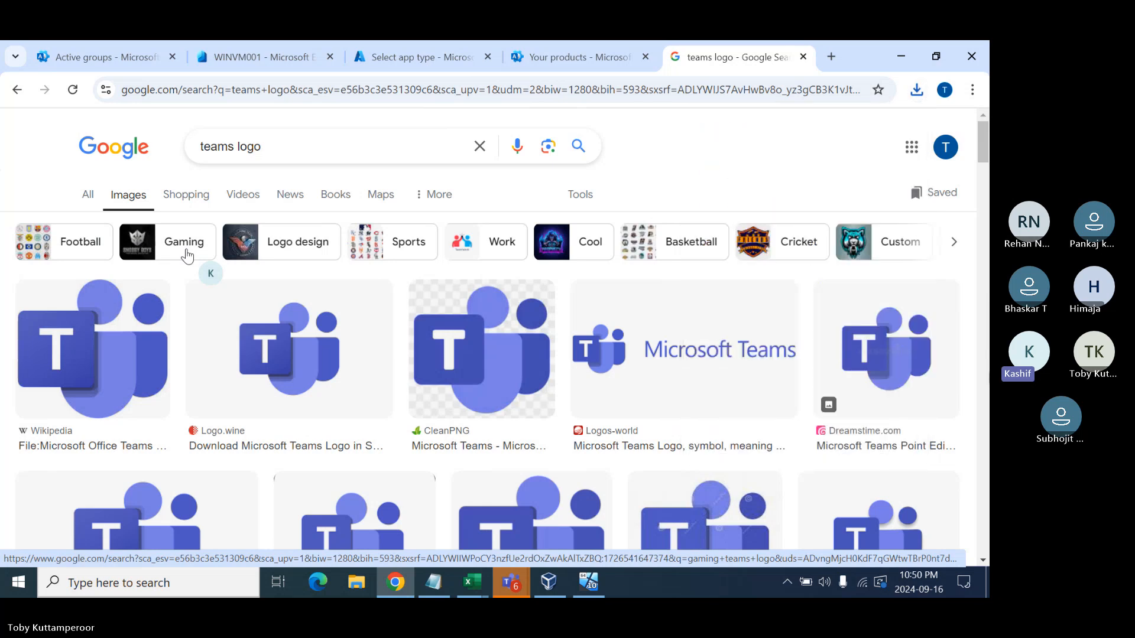
- Review the installers in File Explorer's Downloads folder and delete MSTeamsSetup (1).exe
click(357, 584)
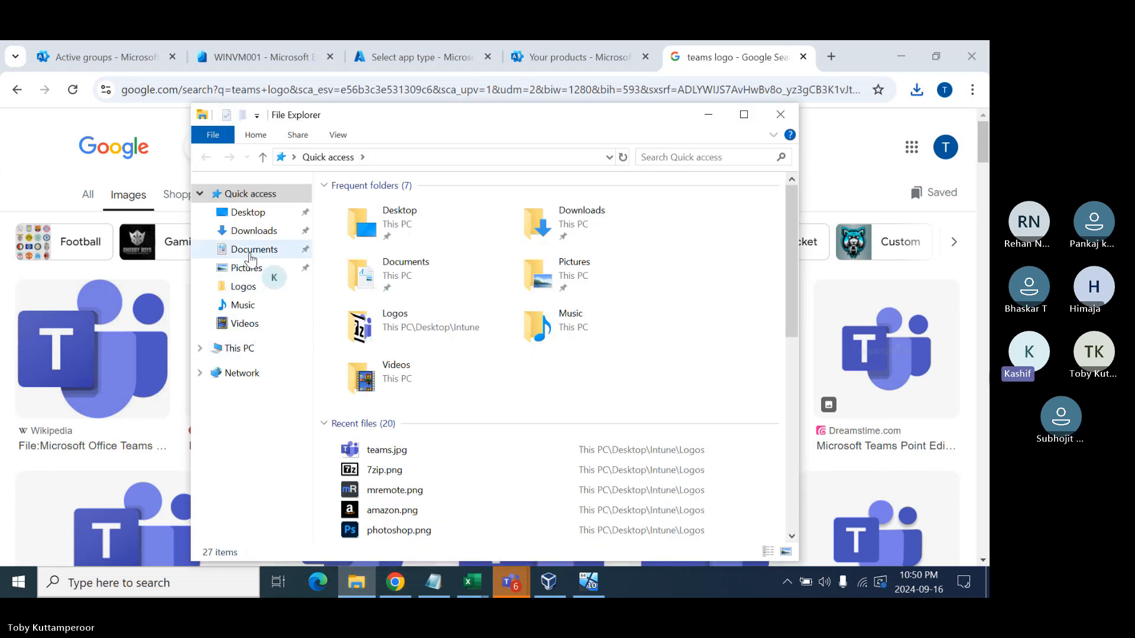
click(253, 232)
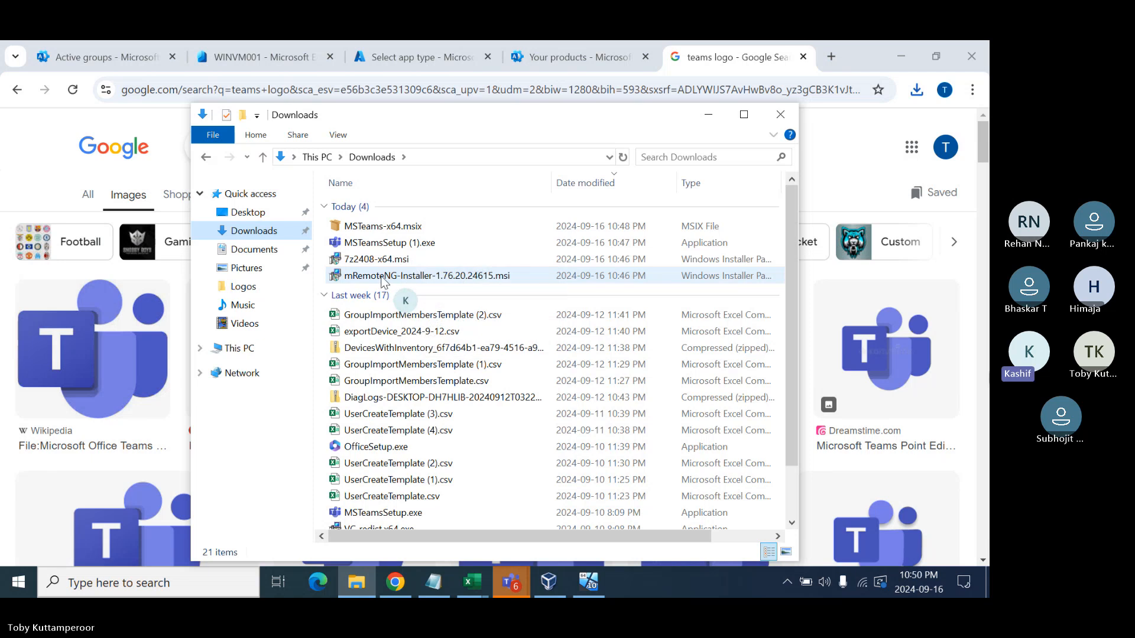
click(509, 278)
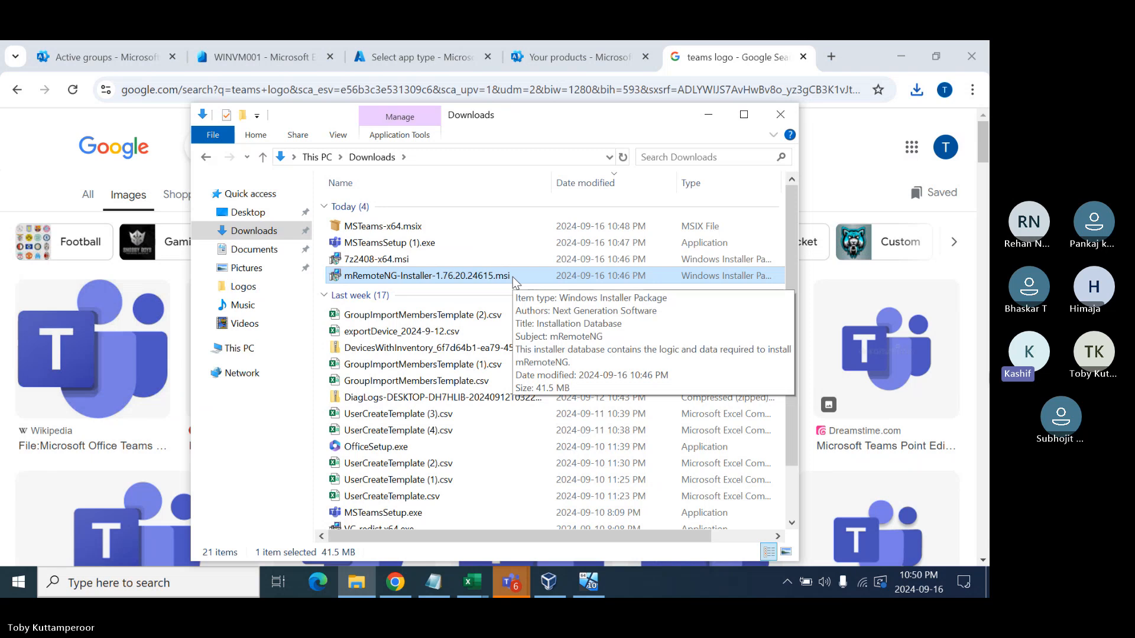
click(364, 263)
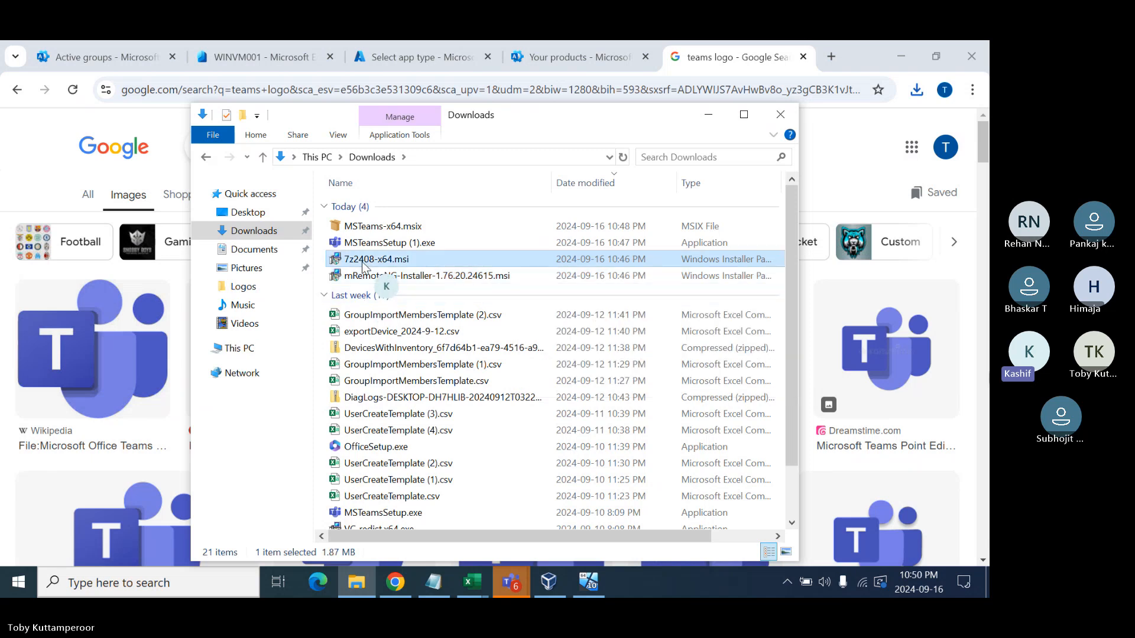
click(375, 245)
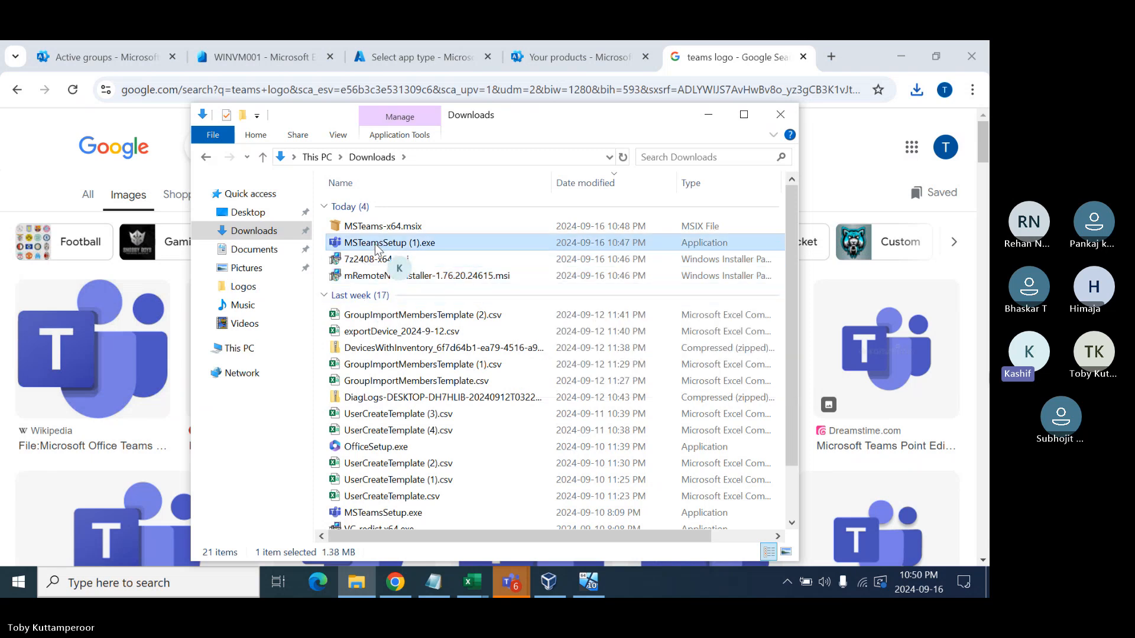
key(Delete)
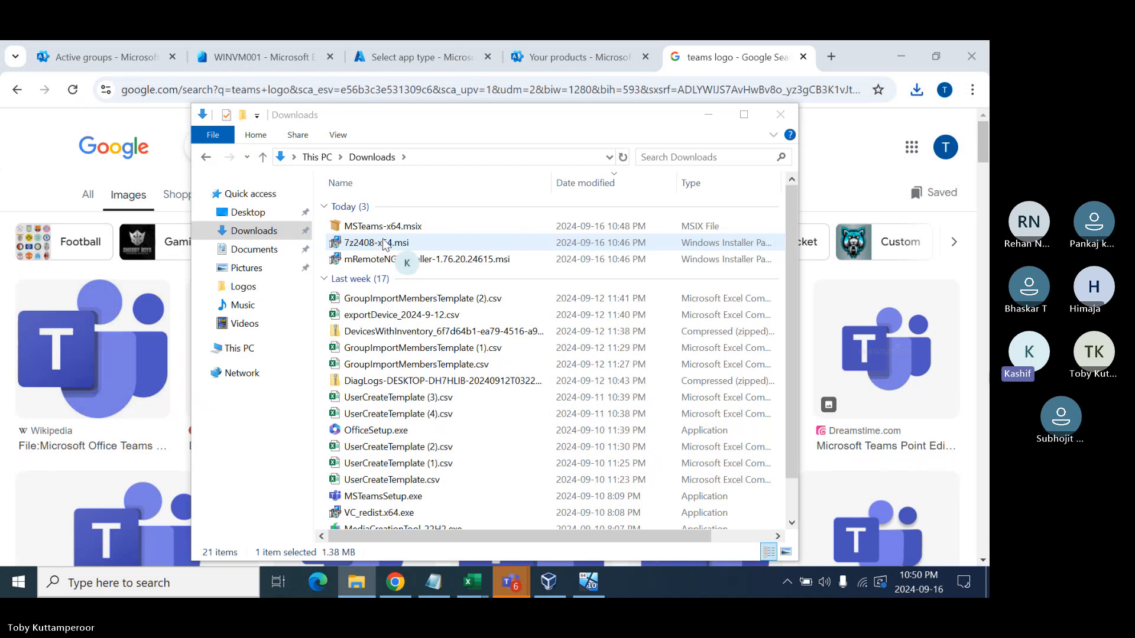
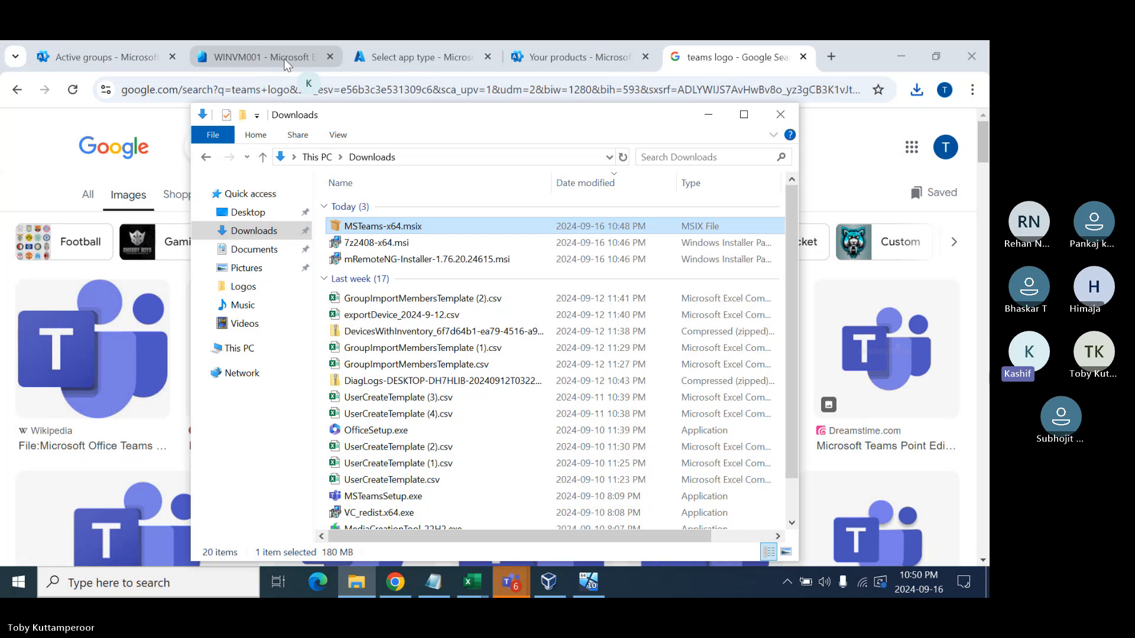
- Start a line-of-business app using mRemoteNG-Installer-1.76.20.24615.msi from the Downloads folder
click(414, 57)
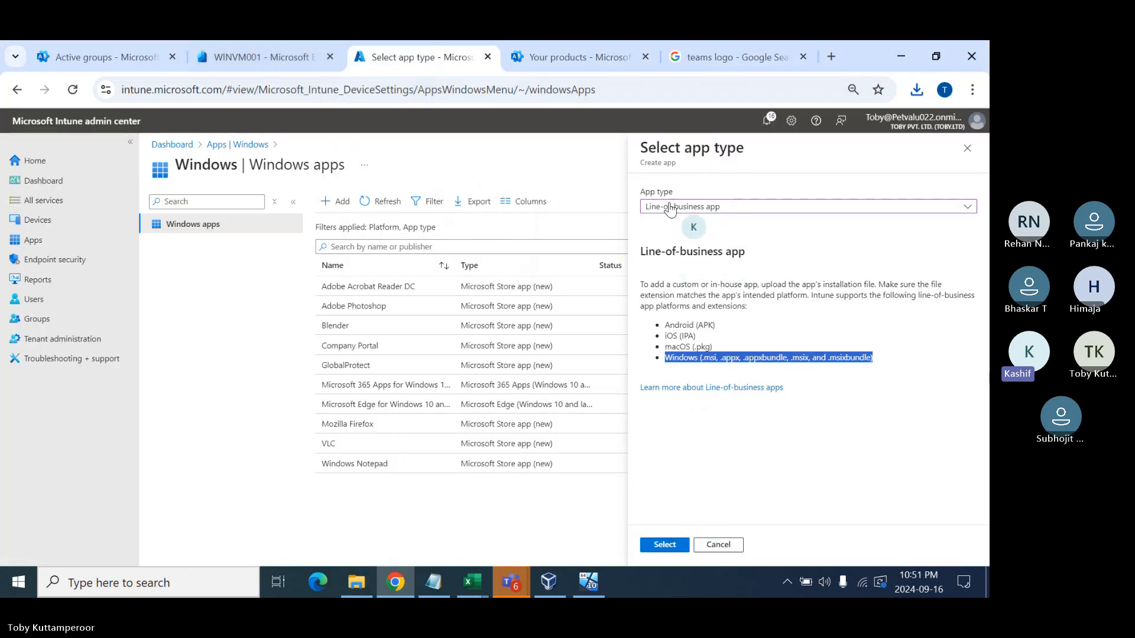
click(661, 544)
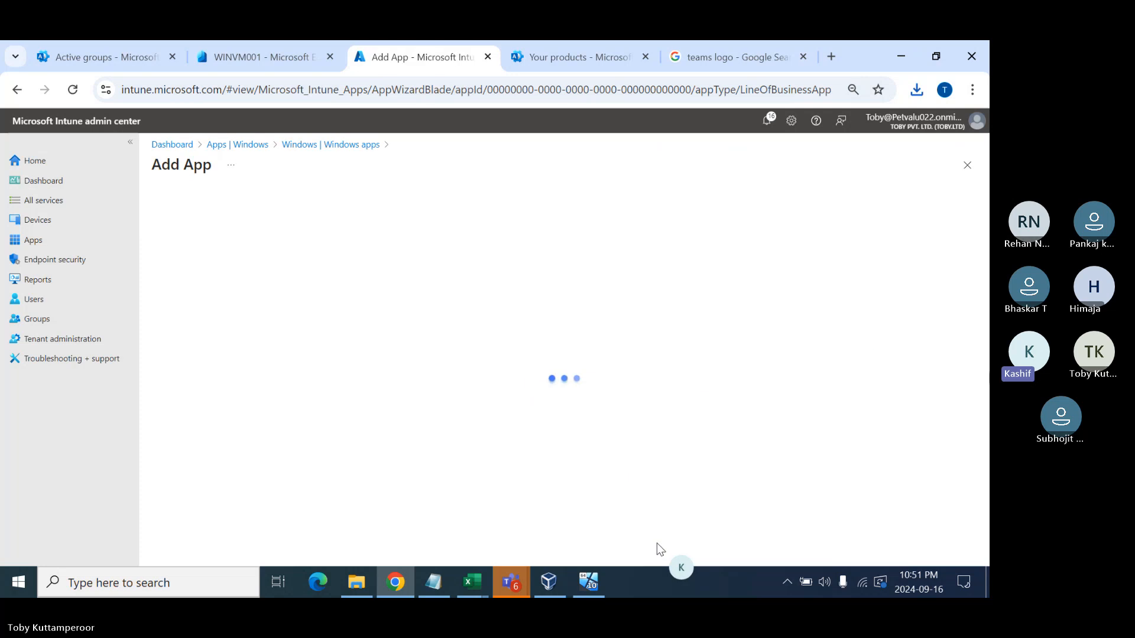
click(351, 246)
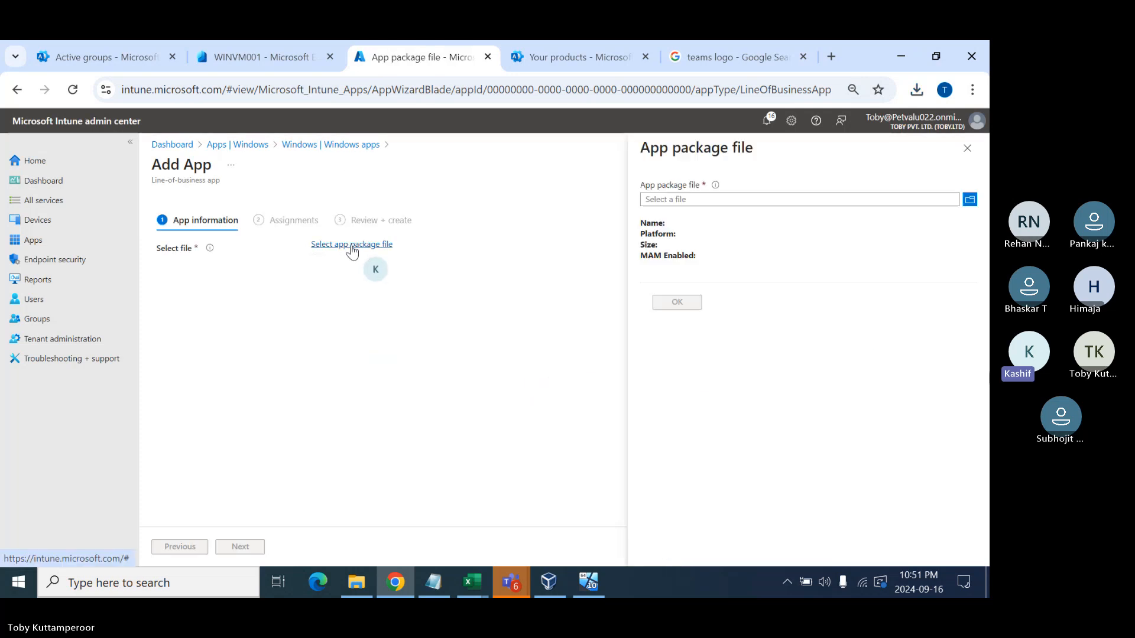
click(673, 201)
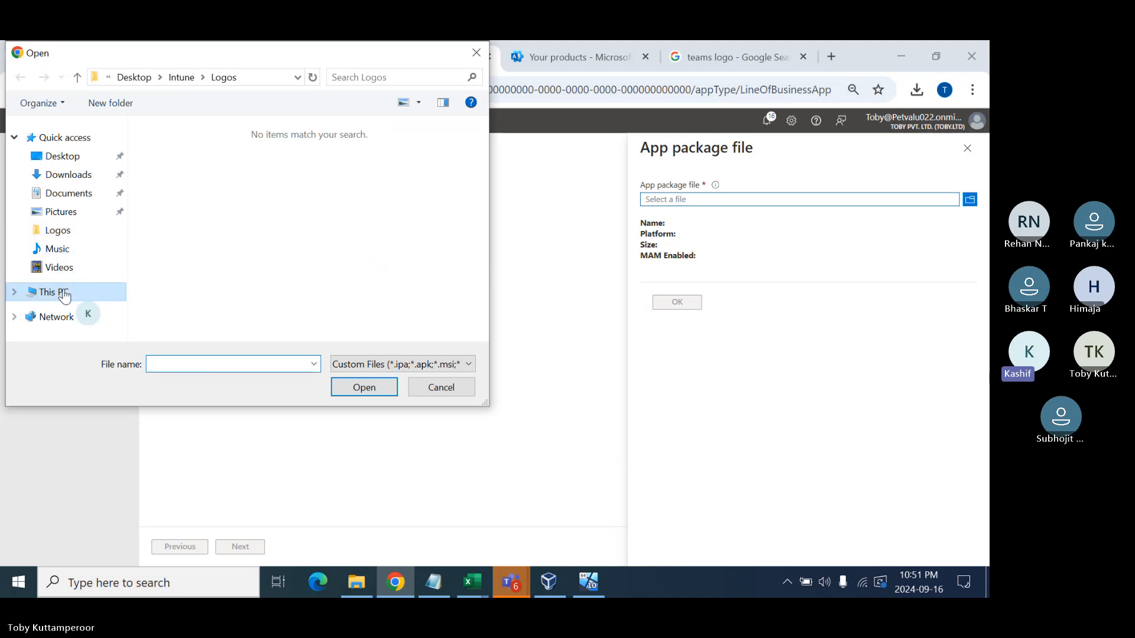
click(64, 175)
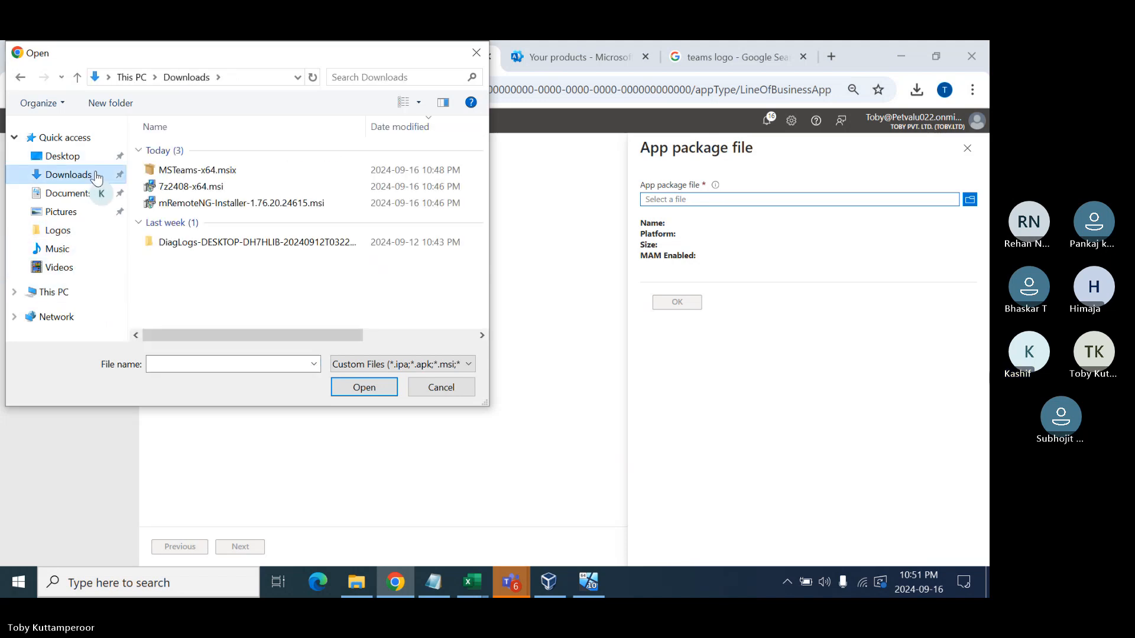
double_click(211, 203)
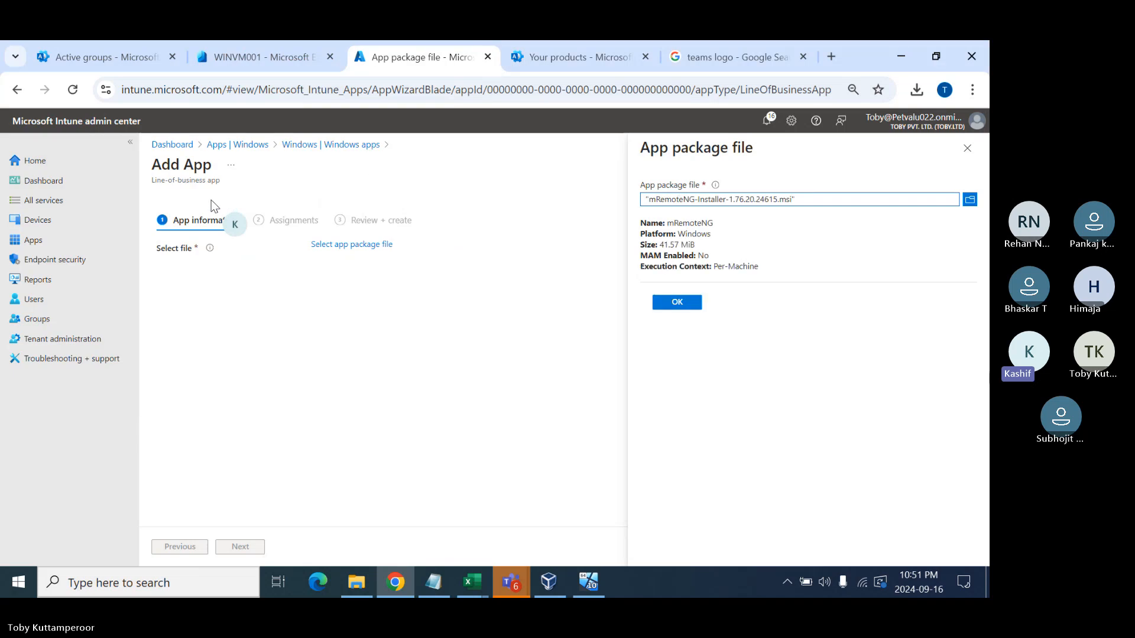
- Confirm the package and copy the app name mRemoteNG into the Publisher field
click(677, 302)
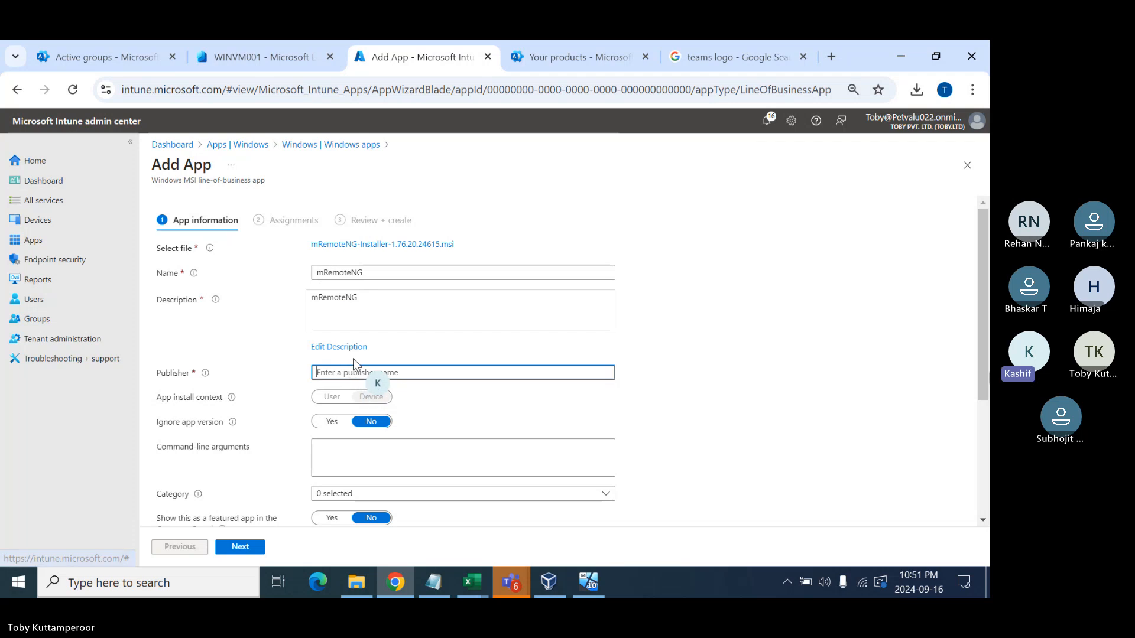
key(ctrl+a)
click(347, 373)
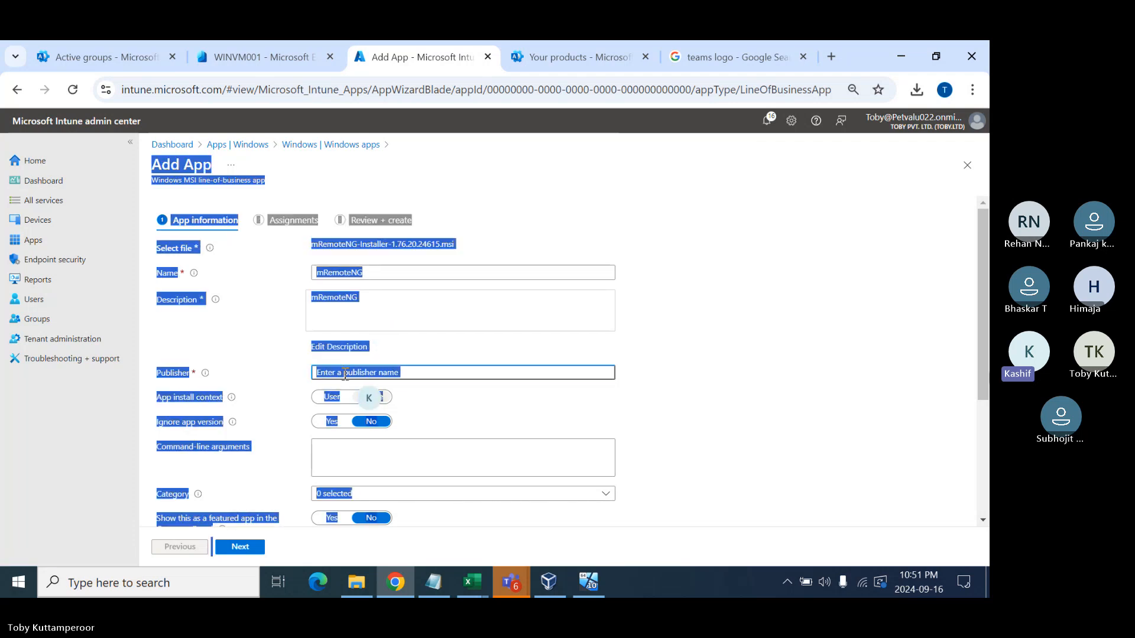
click(340, 276)
key(ctrl+a)
key(ctrl+c)
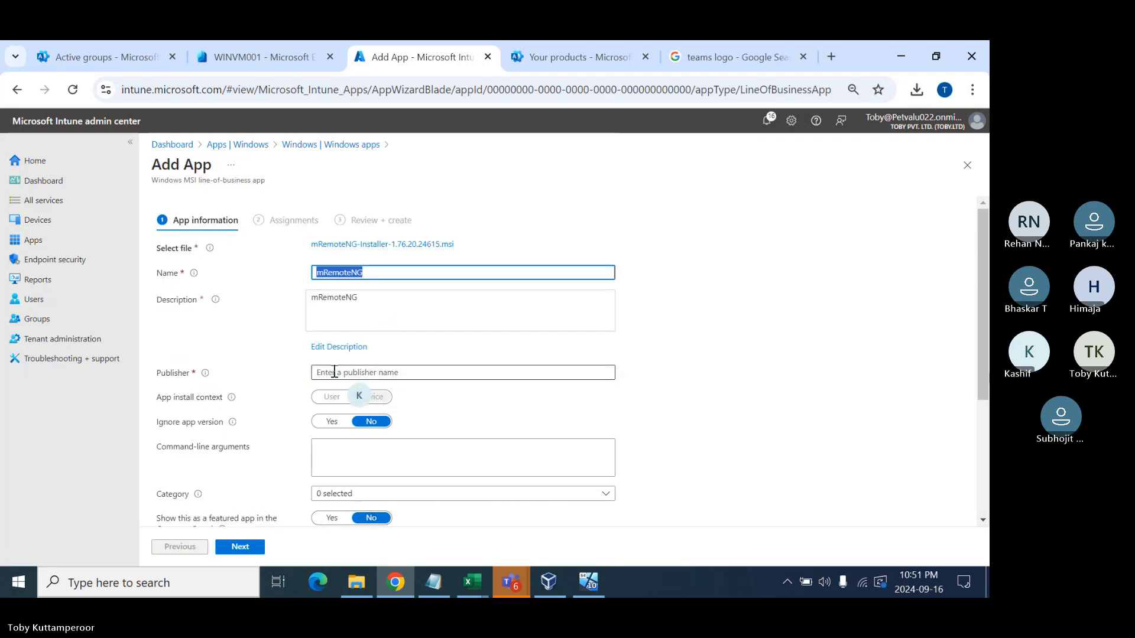
click(331, 372)
key(ctrl+v)
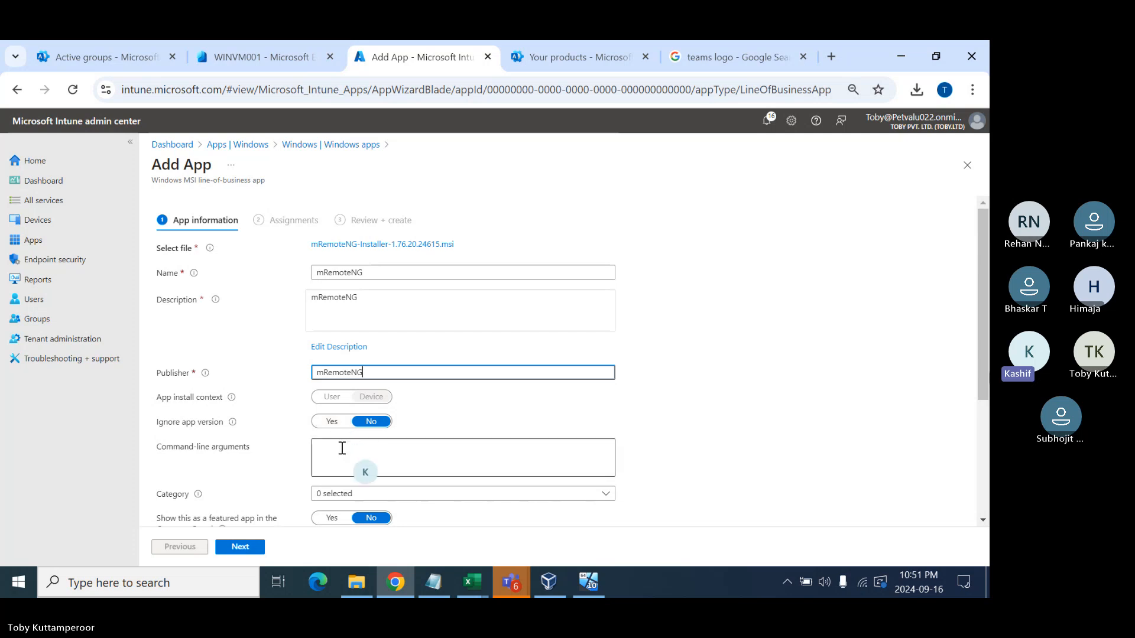
click(377, 445)
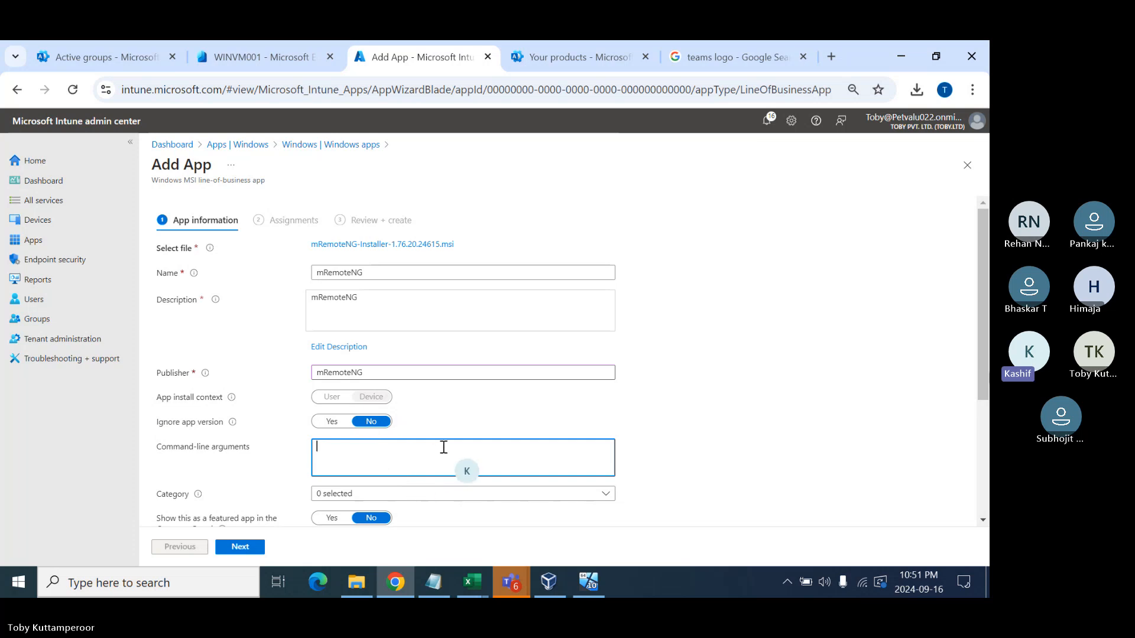
- In intune_notes.txt, add the heading 'msi default command line :' below the existing notes
click(433, 582)
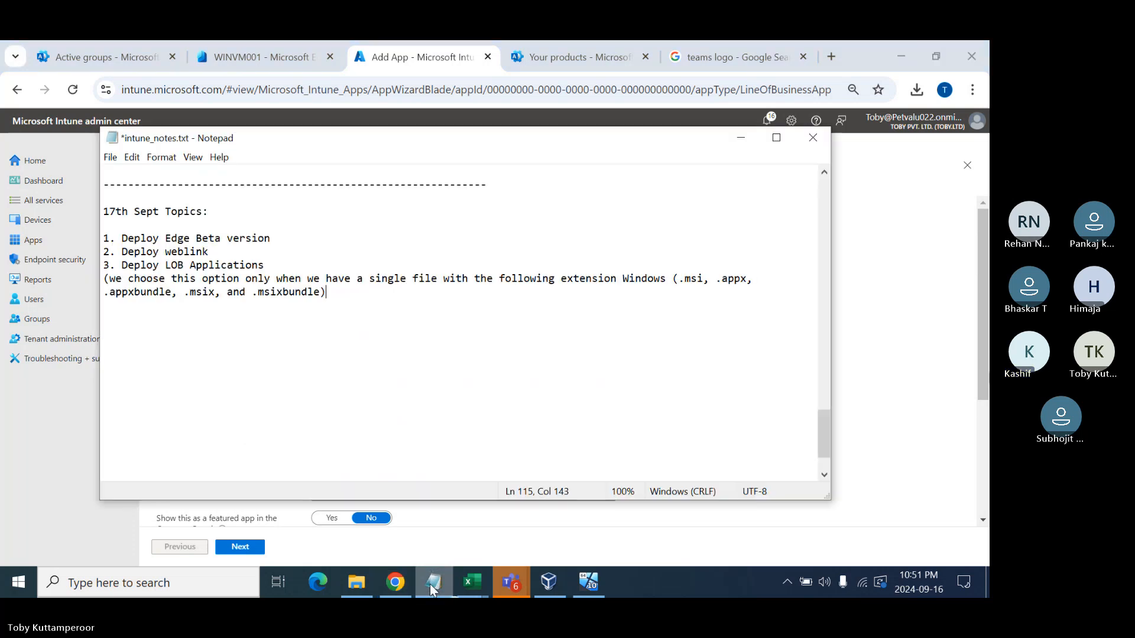
key(Return)
key(Return)
key(Return)
key(Return)
key(Return)
key(Return)
key(Return)
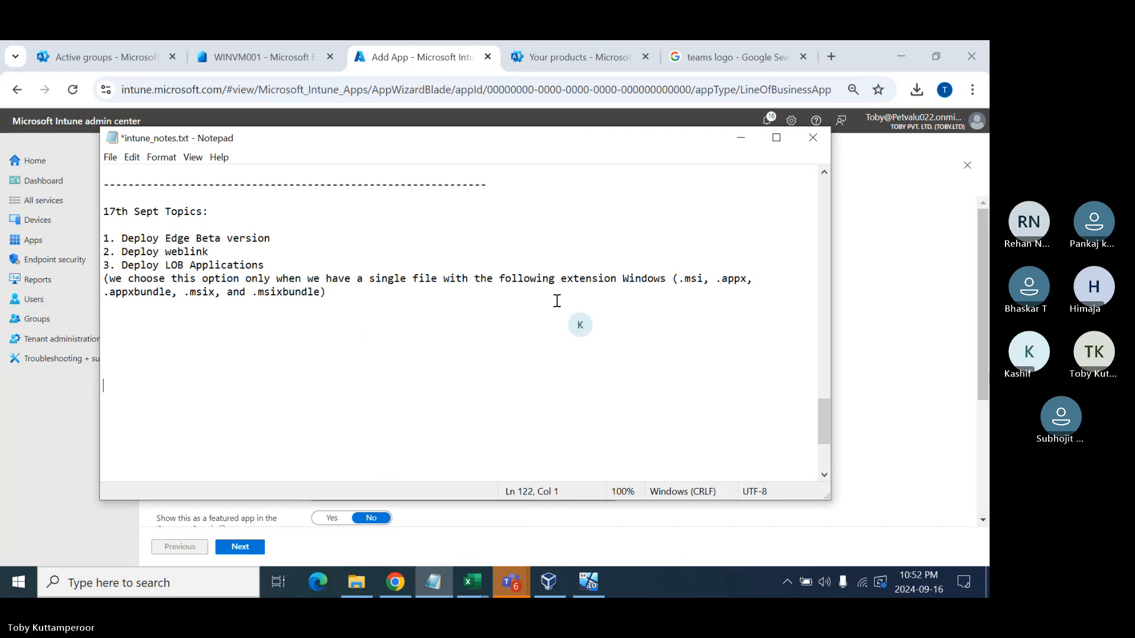
text(msi defa)
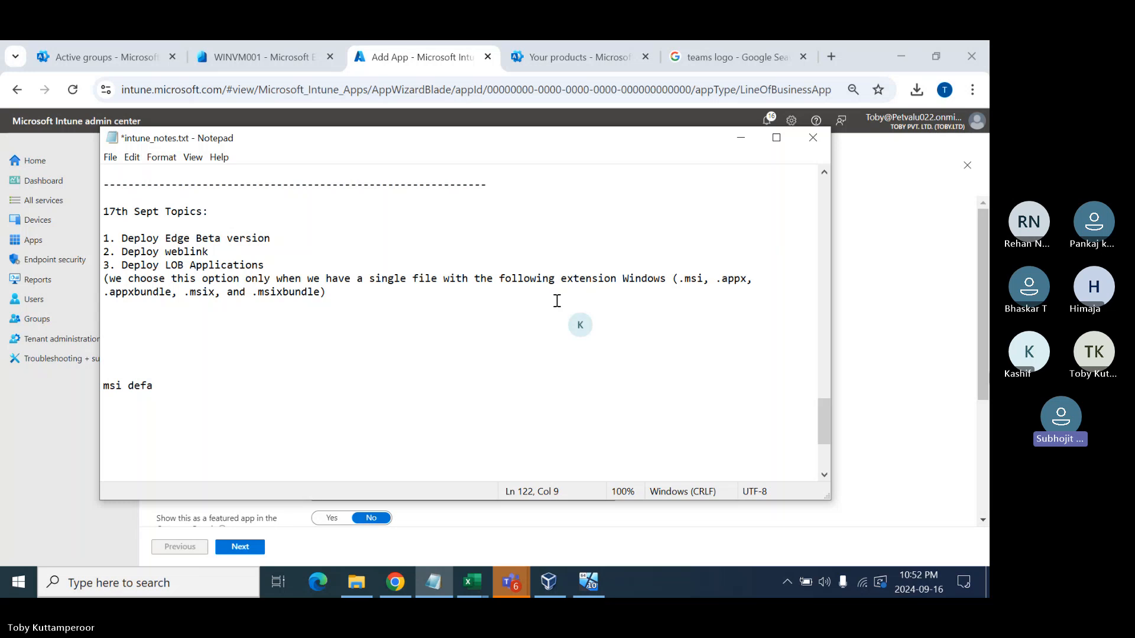
text(aul)
key(BackSpace)
key(BackSpace)
text(u)
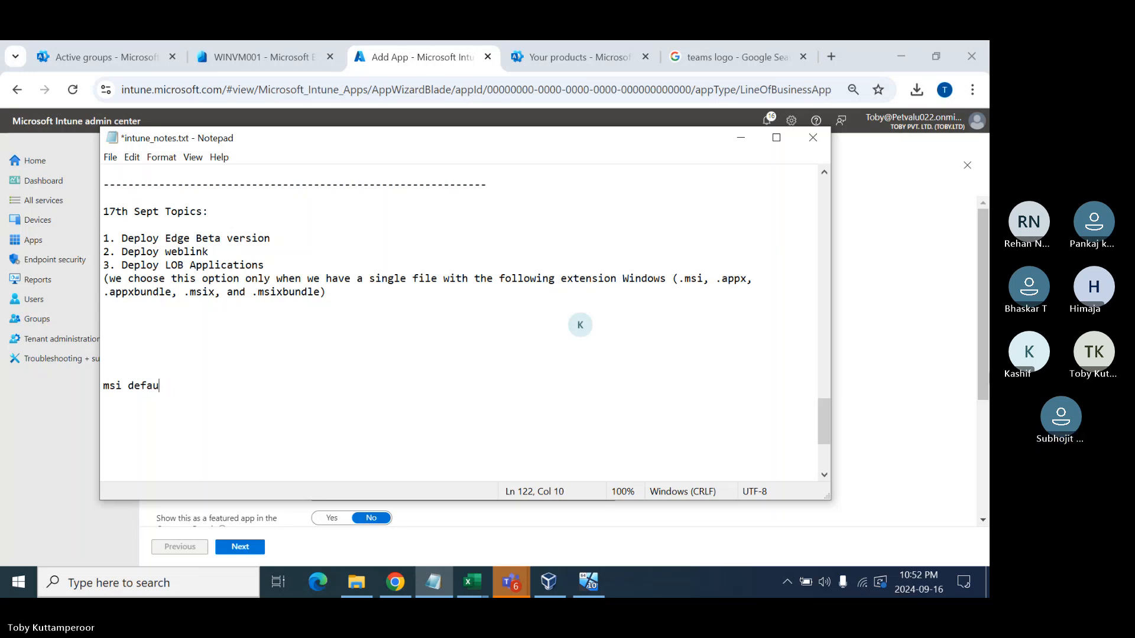
text(lt command line)
text(:)
key(Return)
- Add the line msiexec.exe /i "File.msi" /qn beneath the heading
text(msi)
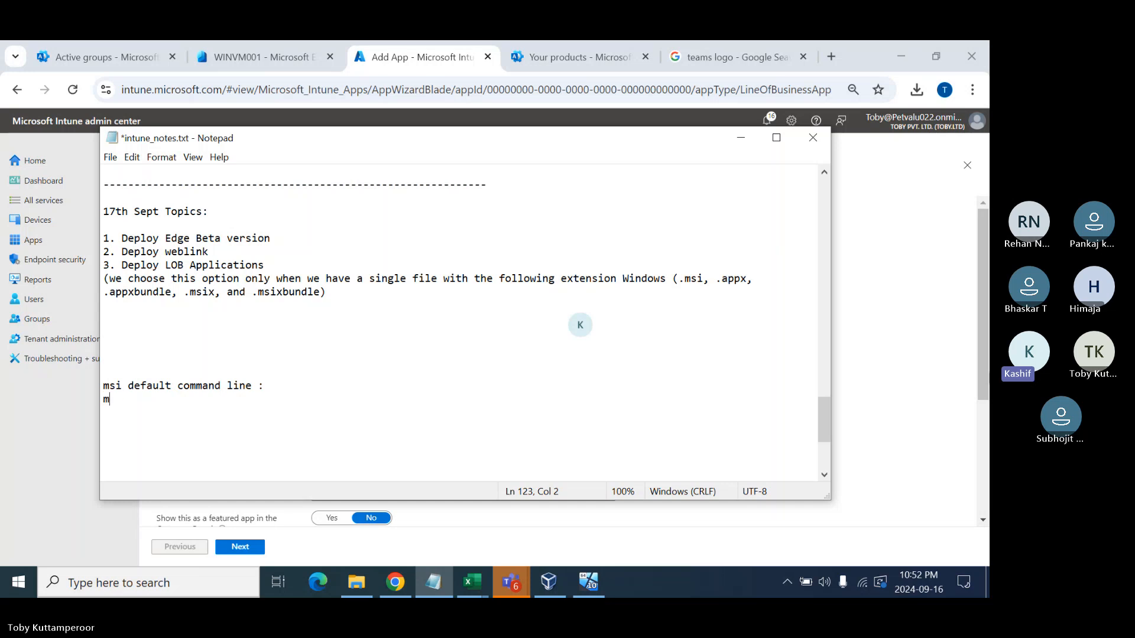
text(exex)
text(.exe )
text(/i)
text( "Fine)
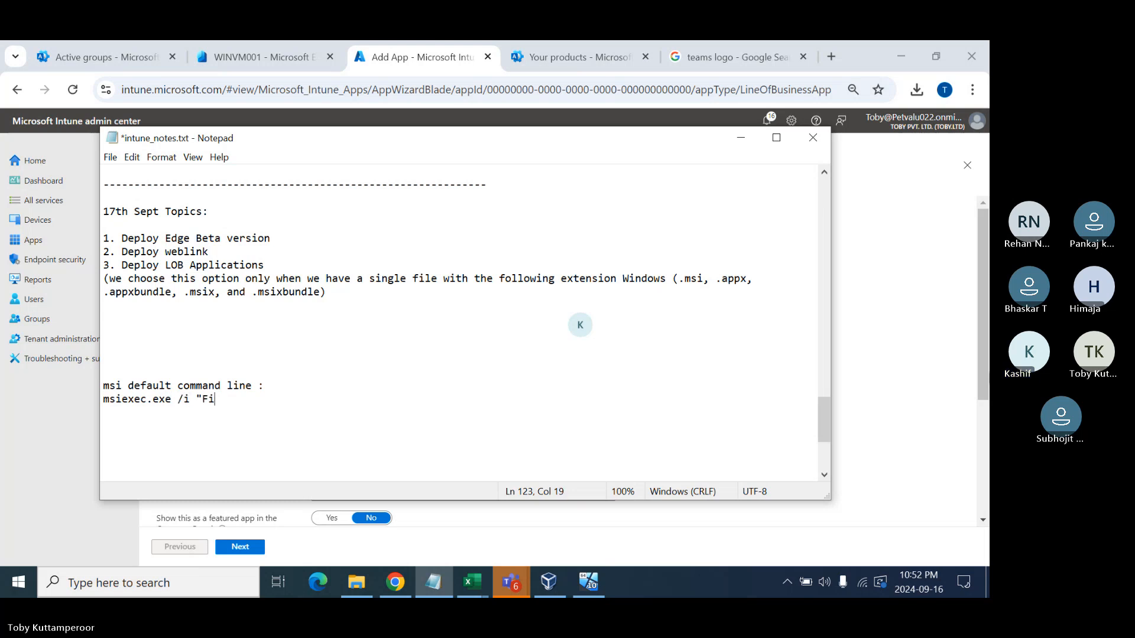
key(BackSpace)
key(BackSpace)
text(le.msi)
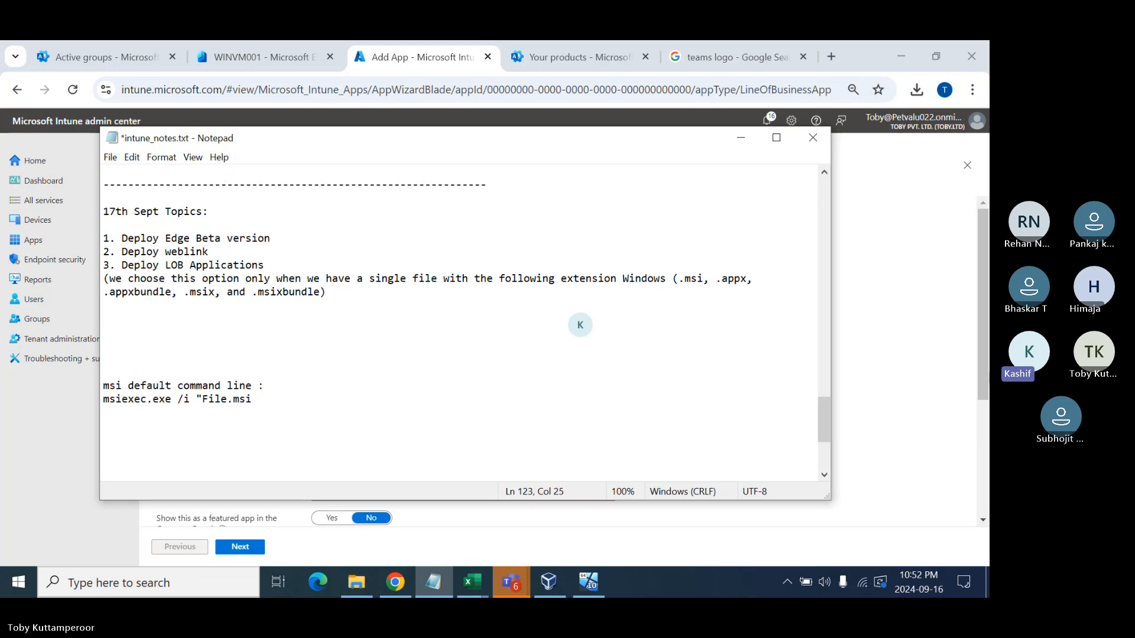
text(" /qn)
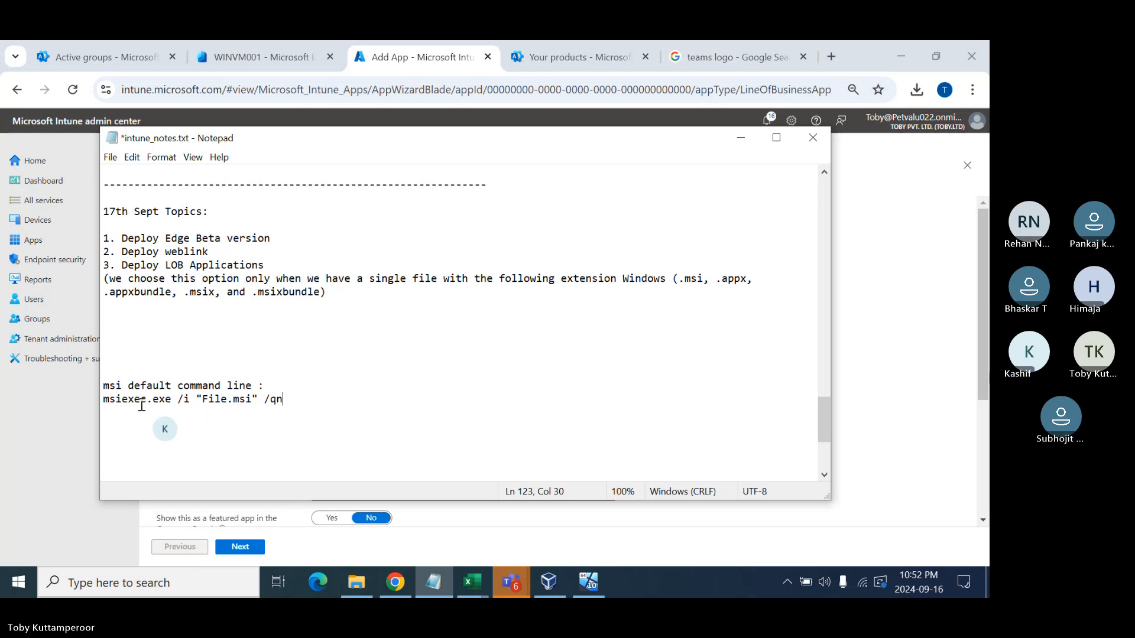
drag(203, 399, 253, 401)
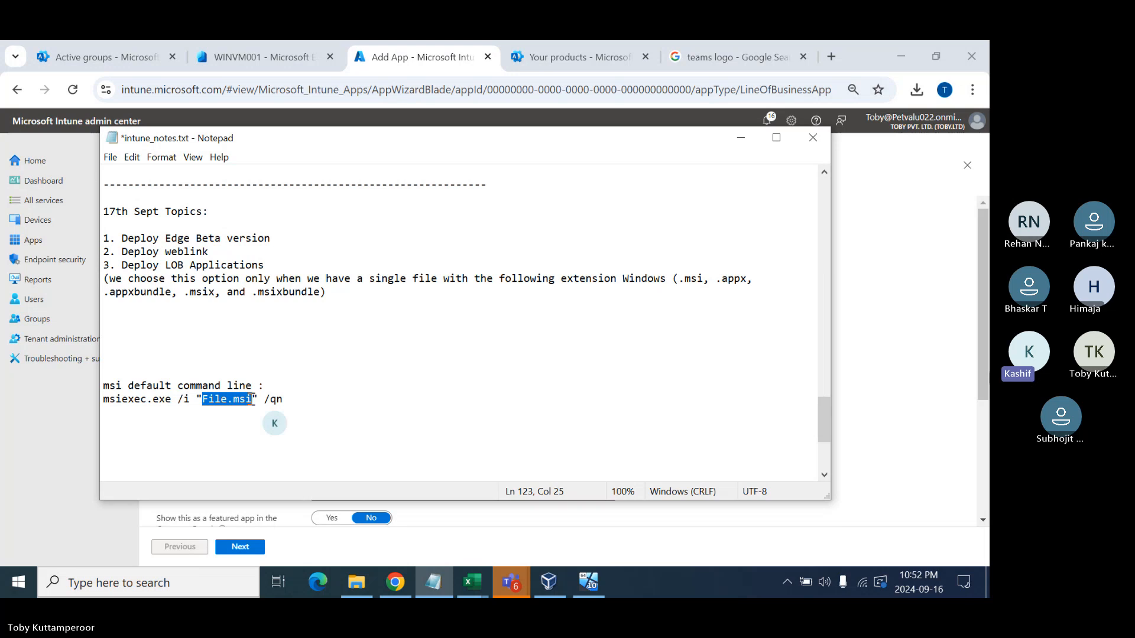
click(302, 404)
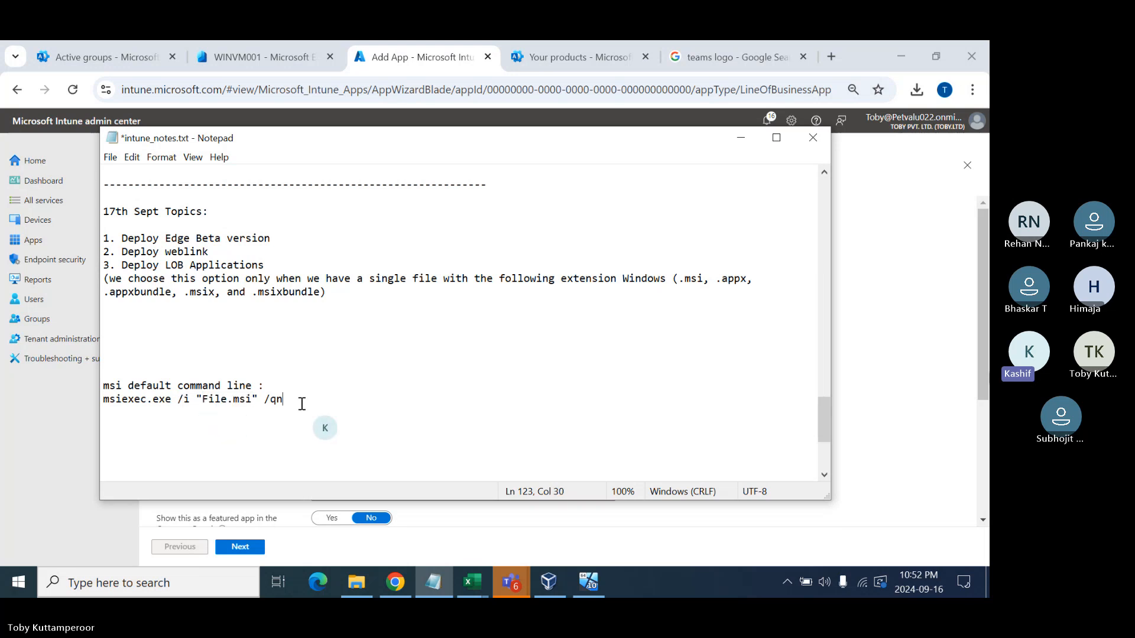
key(Return)
key(Return)
- Add switch notes '/i : Installation', '/x : Uninstallation' and '/q : Quiet'
text(/i : )
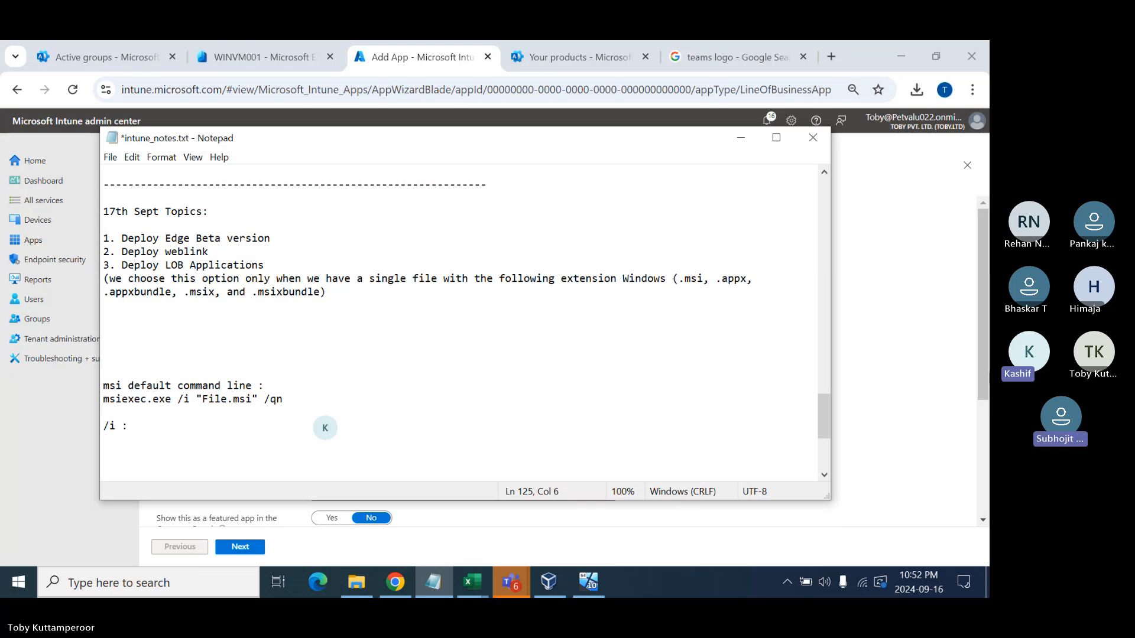
text(Installation)
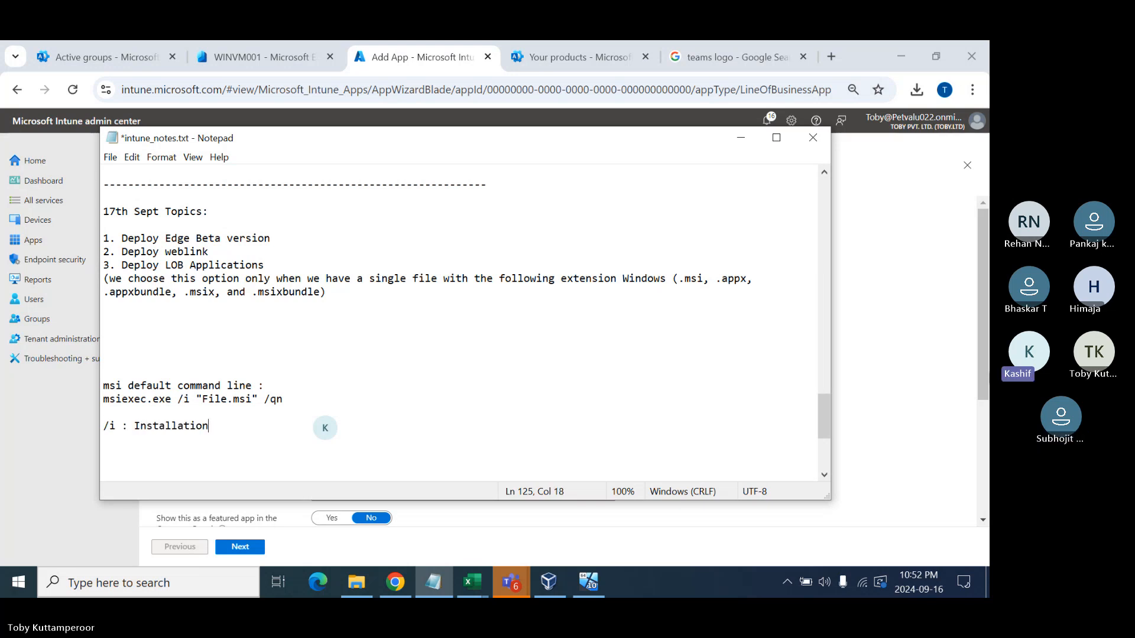
key(Return)
text(/)
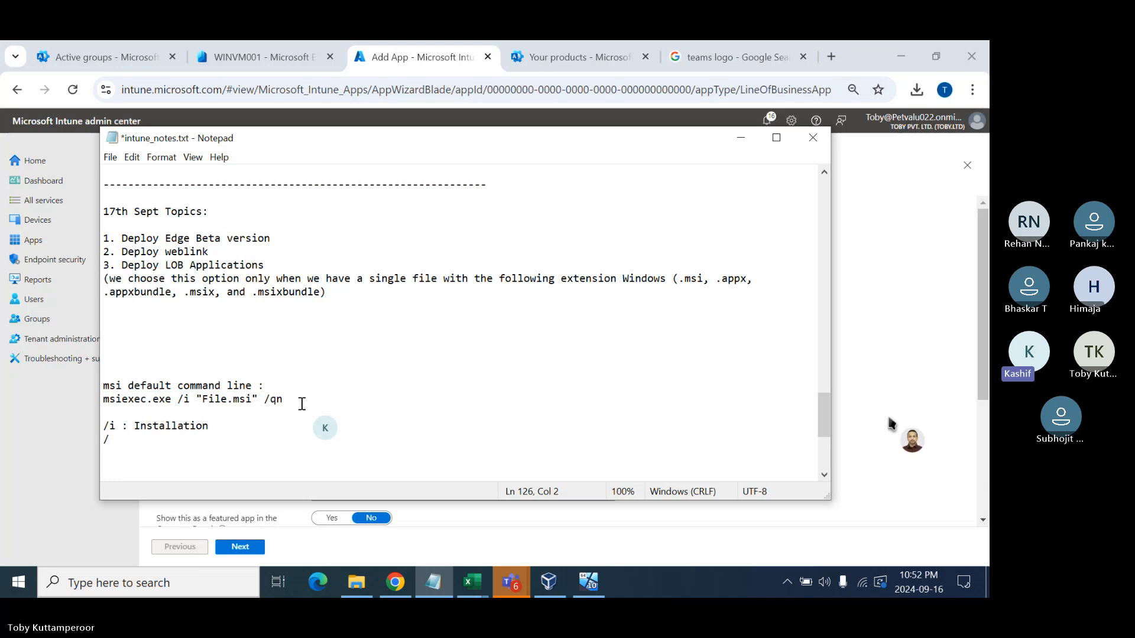
text(x :)
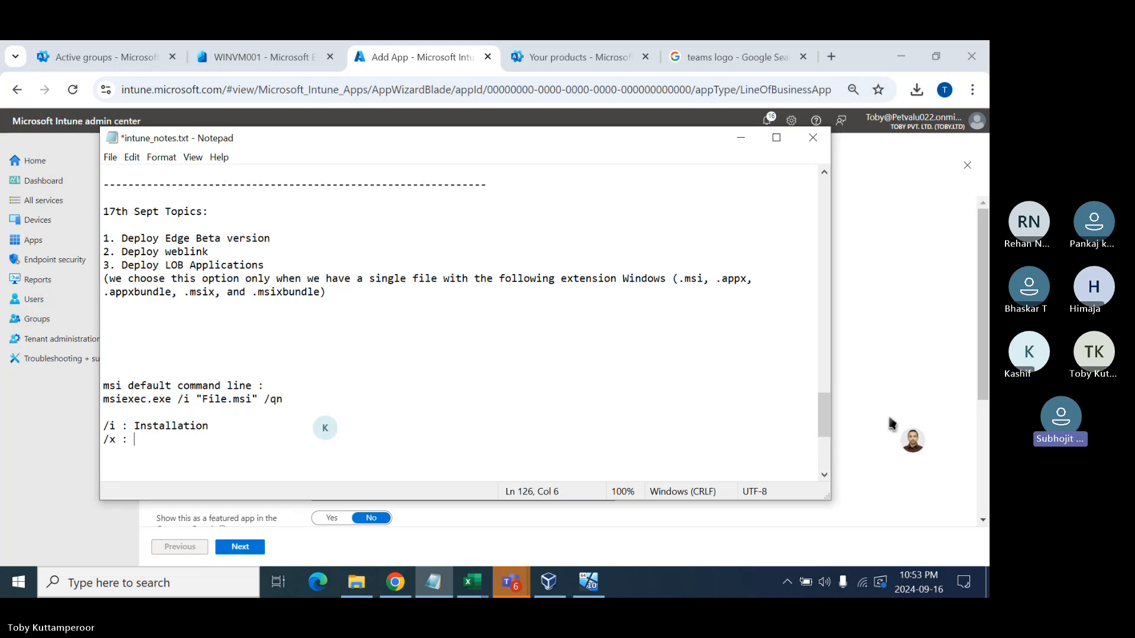
text( Uninstallat)
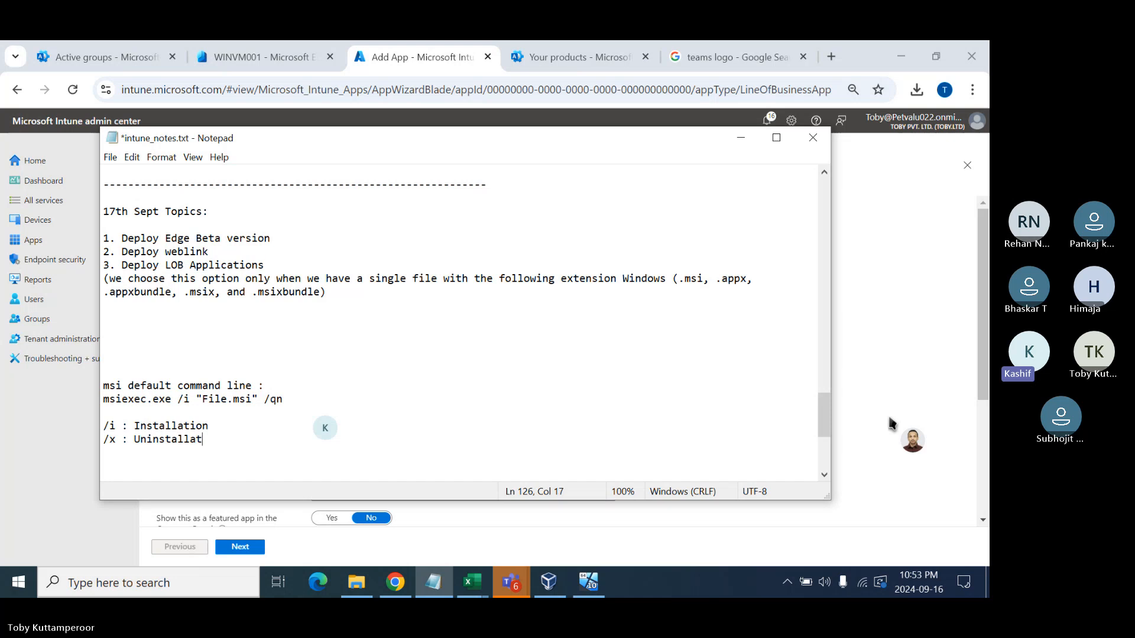
text(ion)
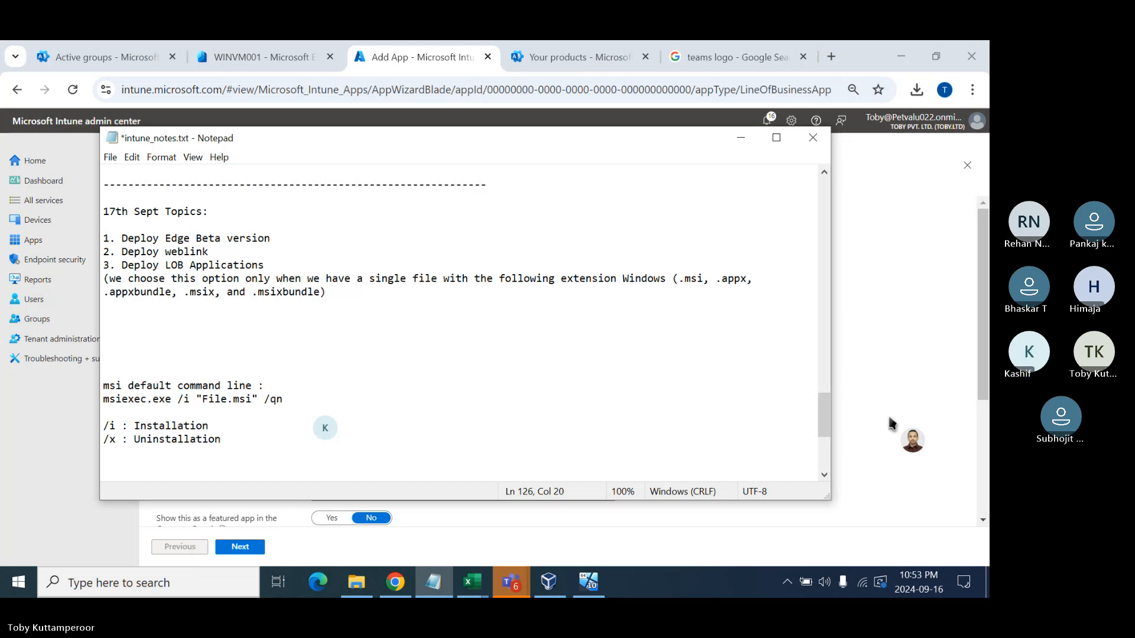
key(Return)
text(/q : )
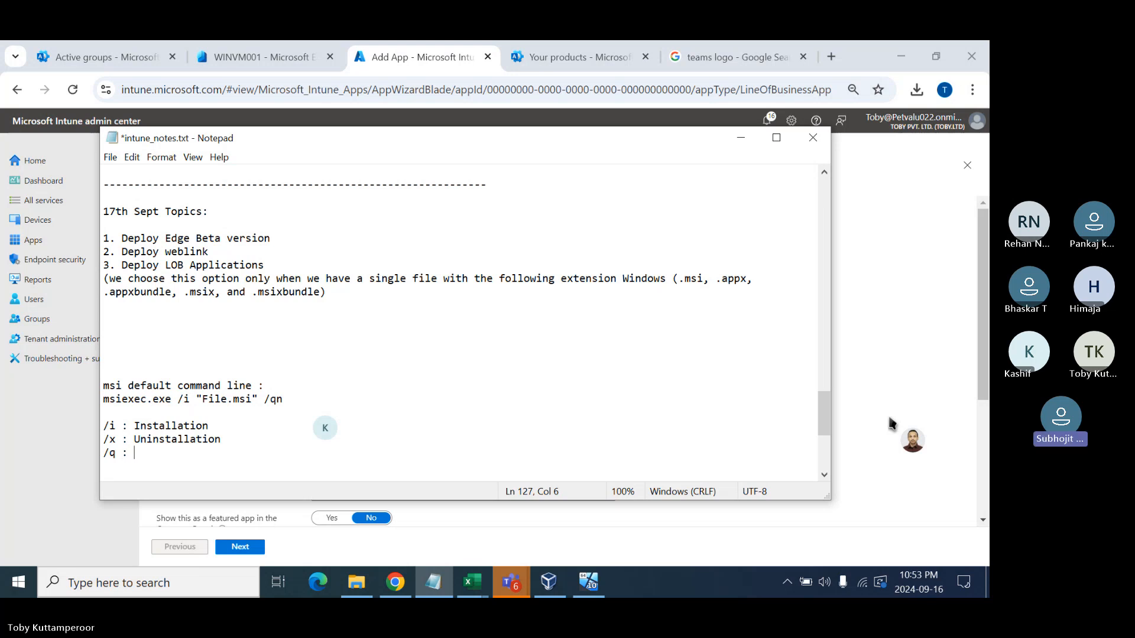
text(Q)
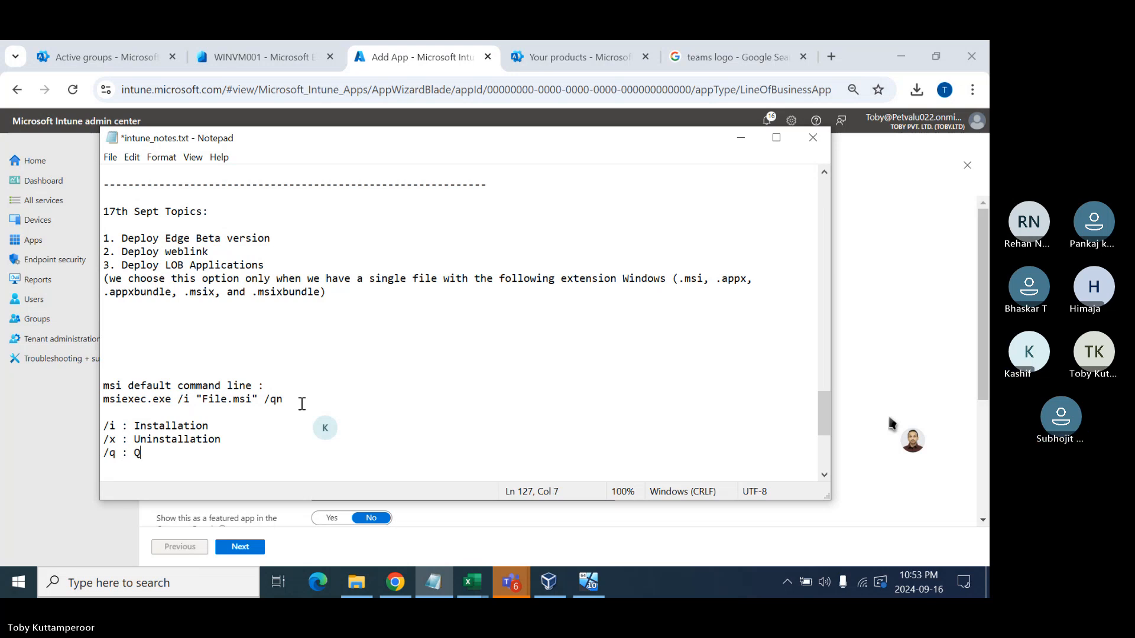
text(uiet)
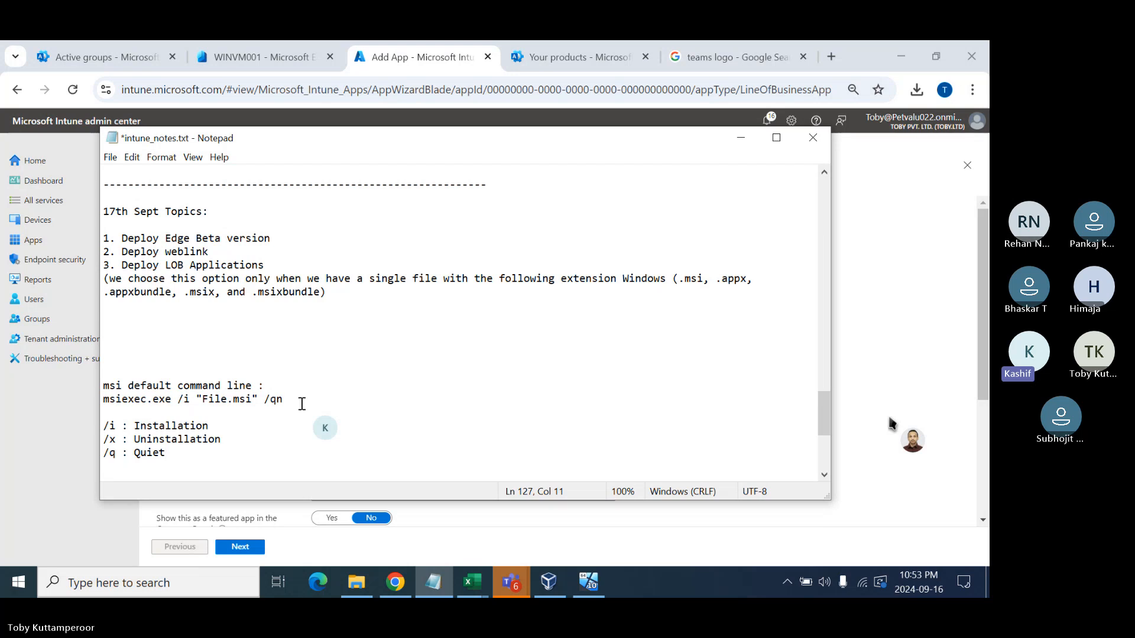
key(Return)
- Add '/norestart : Suppress Reboot' and '/qn : Silent and norestart', then start a new '/' line
text(/norestart : )
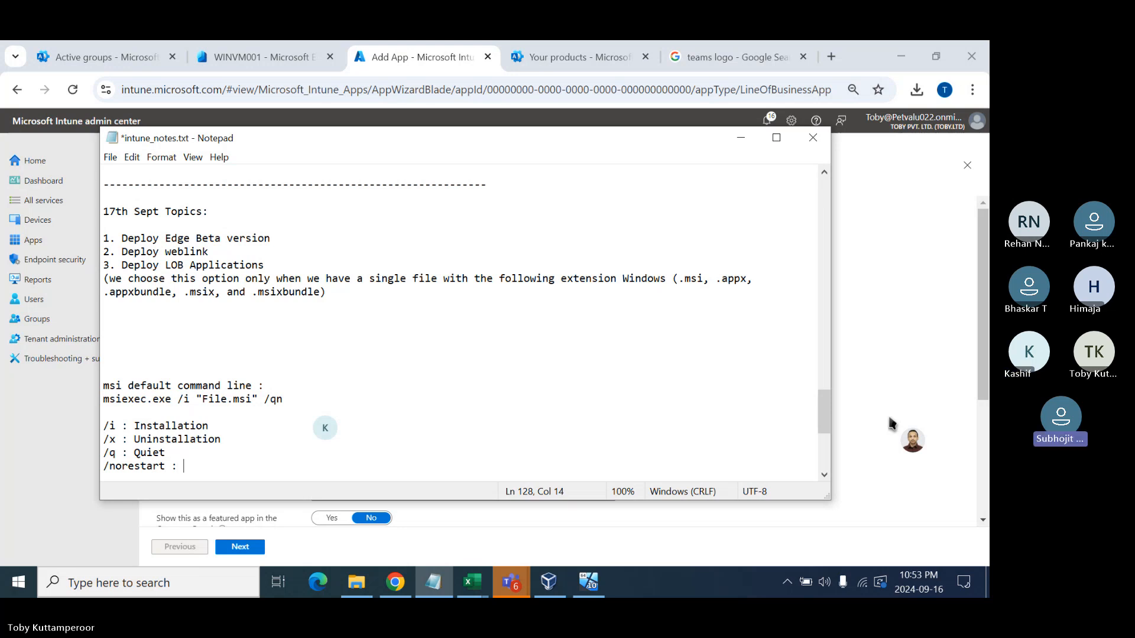
text(Suppress)
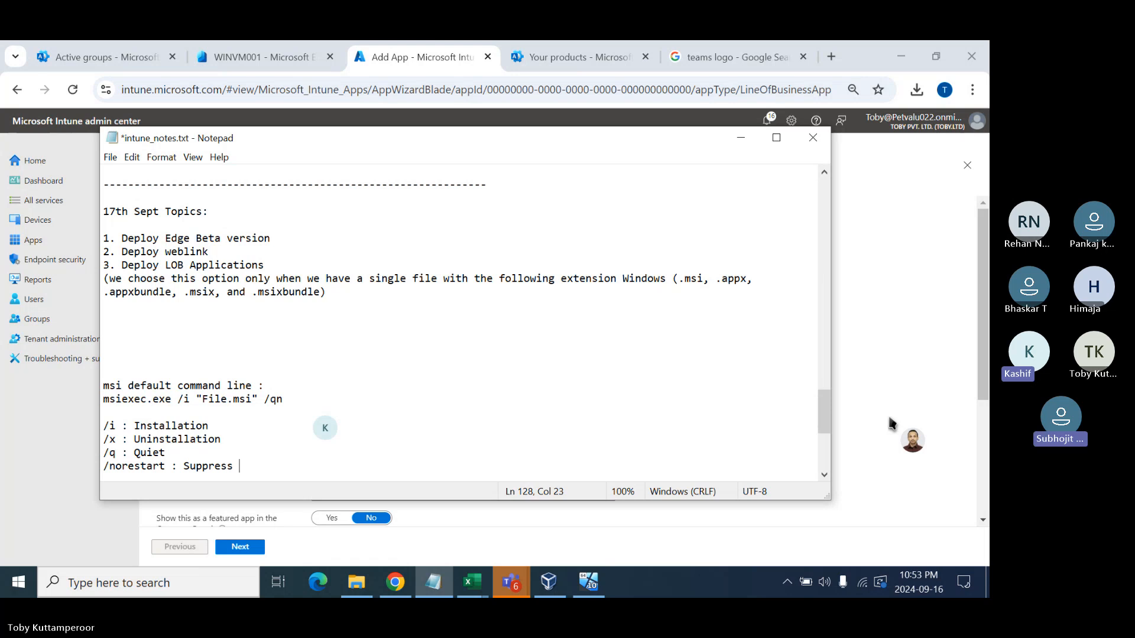
text( Reboot)
key(Return)
key(Return)
key(Return)
key(Return)
key(Return)
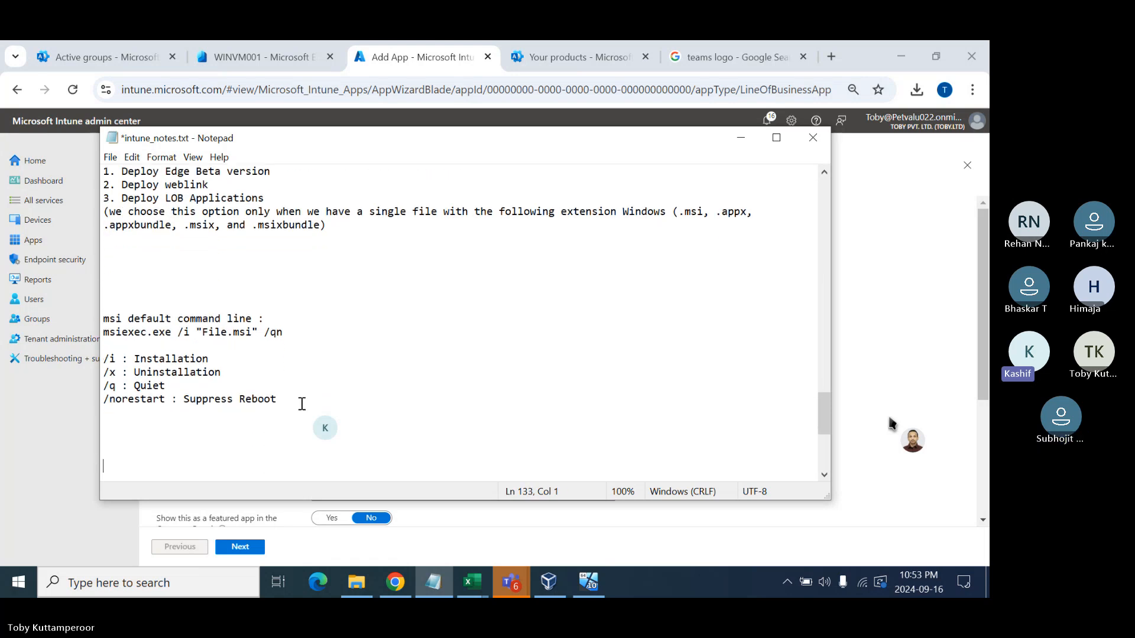
key(BackSpace)
key(BackSpace)
key(BackSpace)
key(BackSpace)
text(/qn)
drag(265, 333, 282, 333)
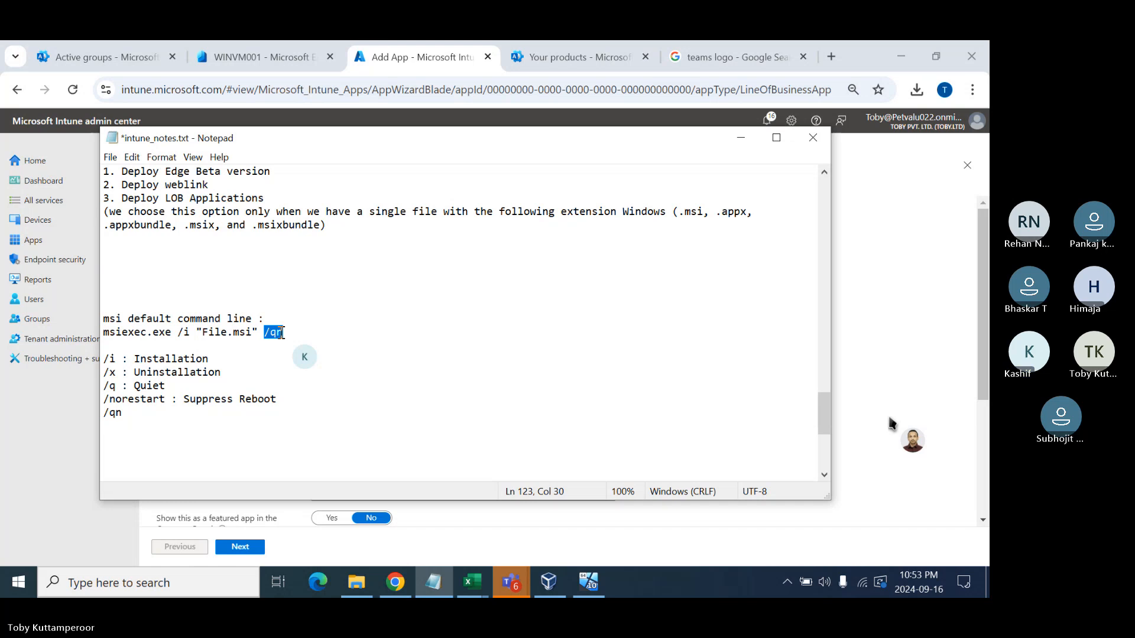
click(137, 414)
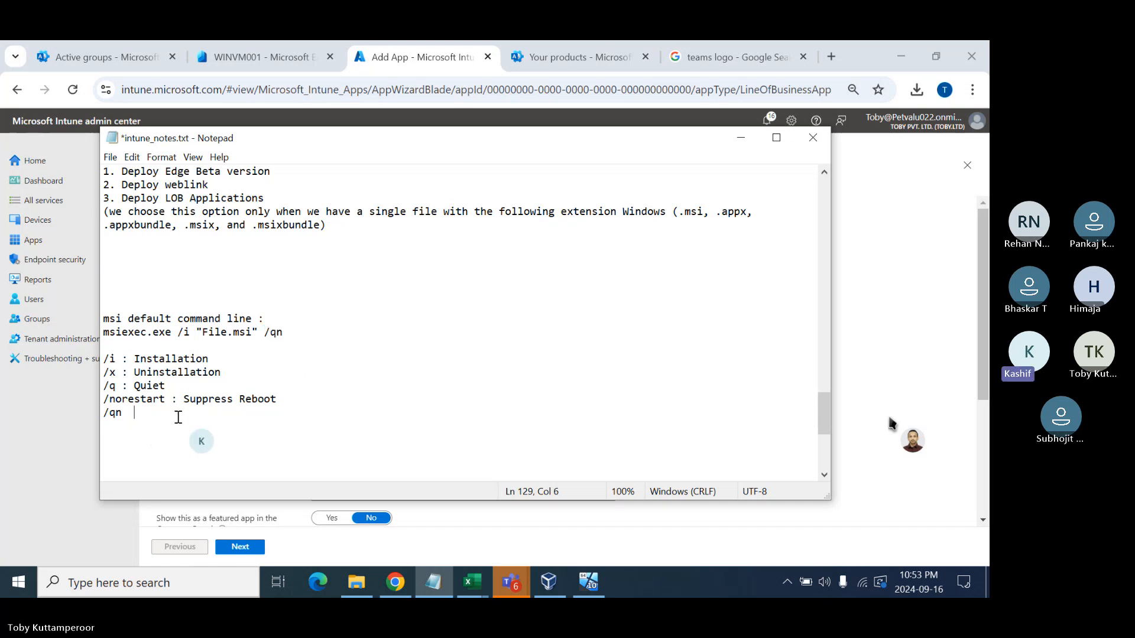
key(BackSpace)
text(: Silent)
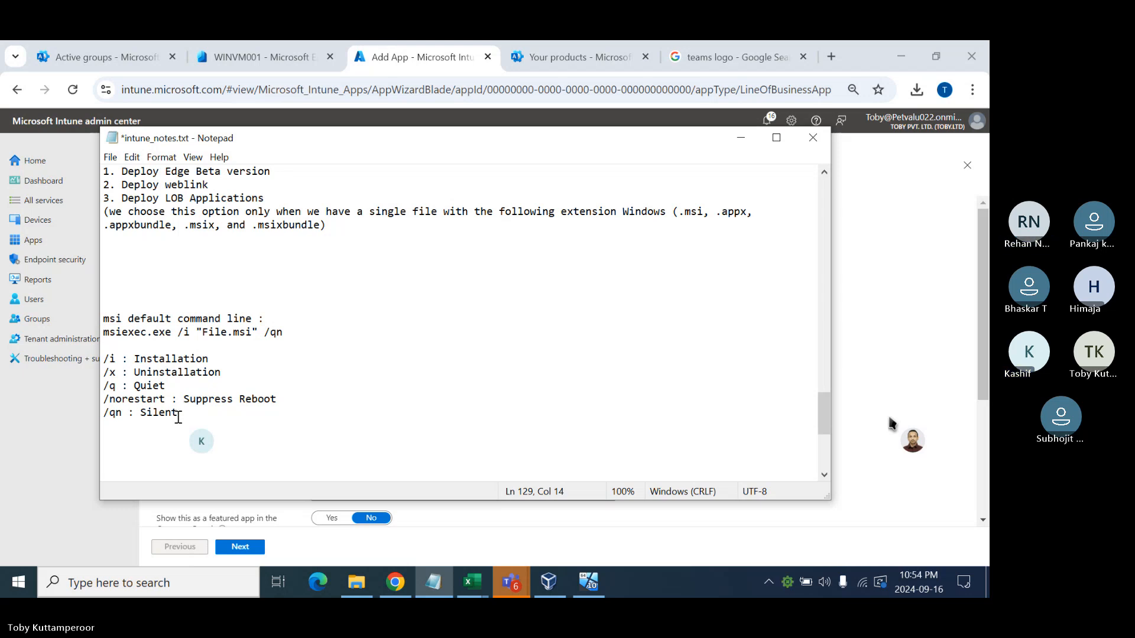
text(and norestart)
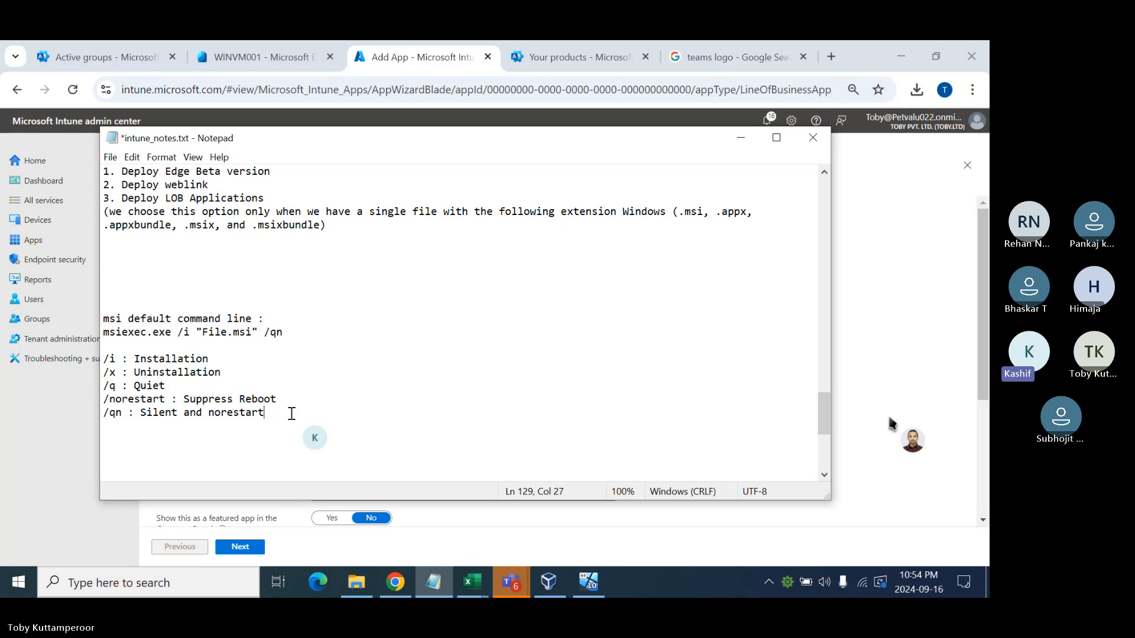
key(Return)
text(/)
right_click(19, 584)
- Launch Command Prompt via Run with cmd and run msiexec to show its help
click(71, 505)
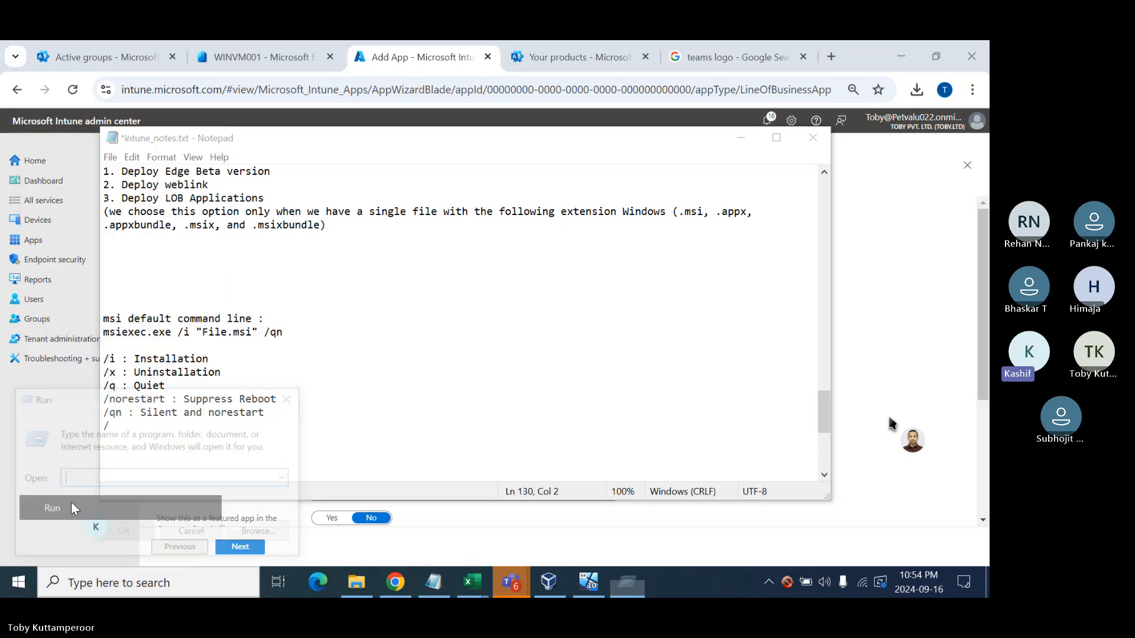
text(cmd)
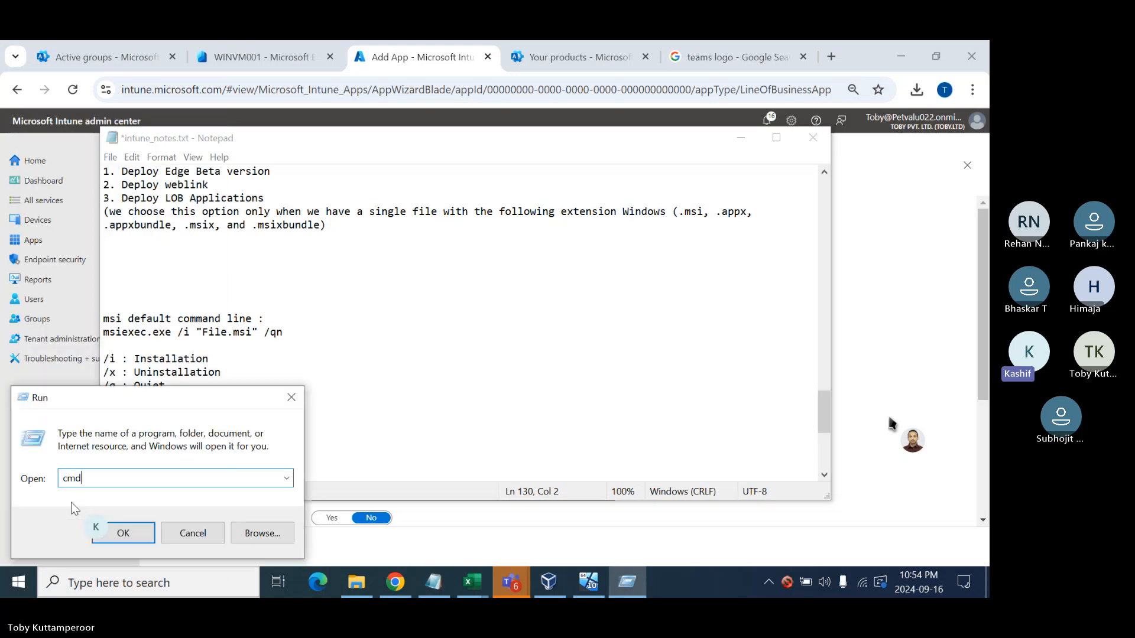
key(Return)
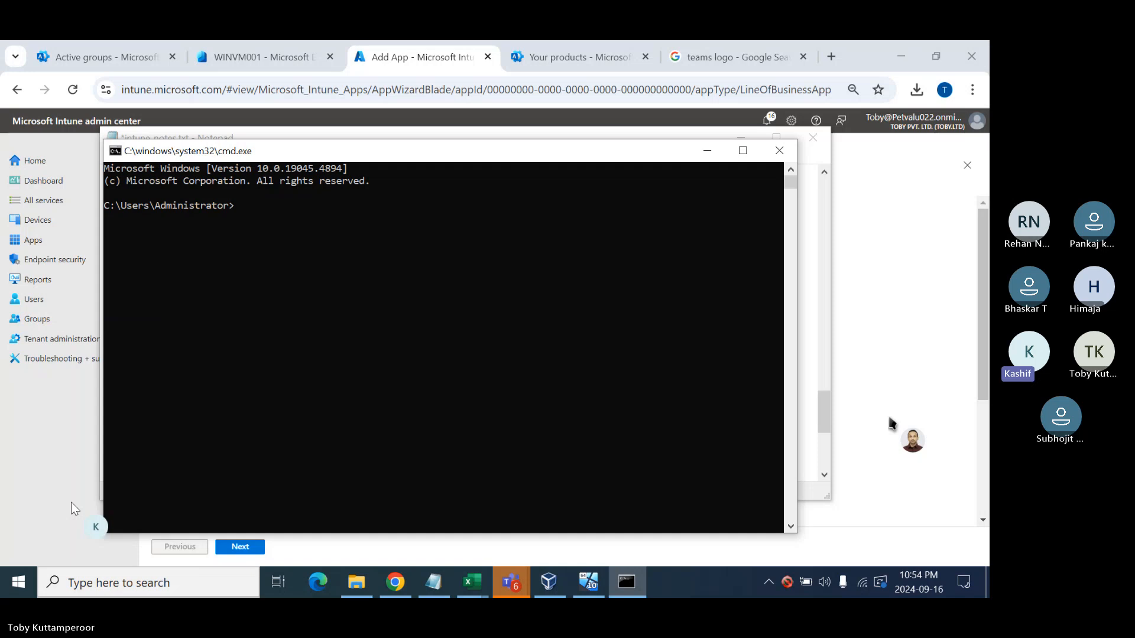
text(msiexec)
key(Return)
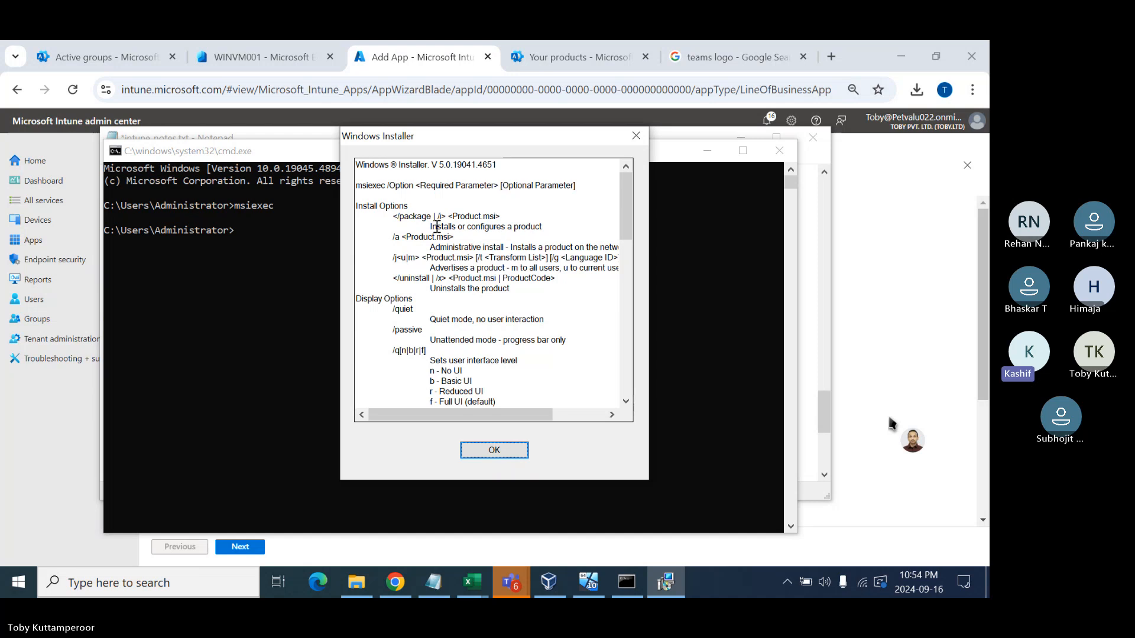
- In the msiexec help, highlight the /i, /x, /quiet, /norestart and No UI options
double_click(442, 216)
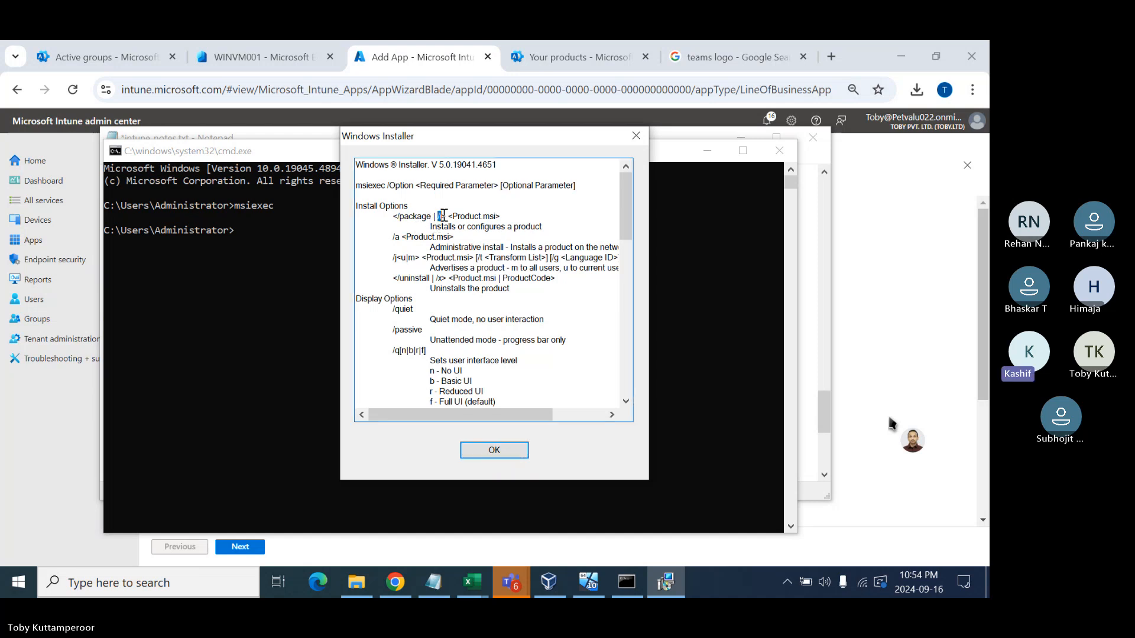
drag(444, 216, 508, 226)
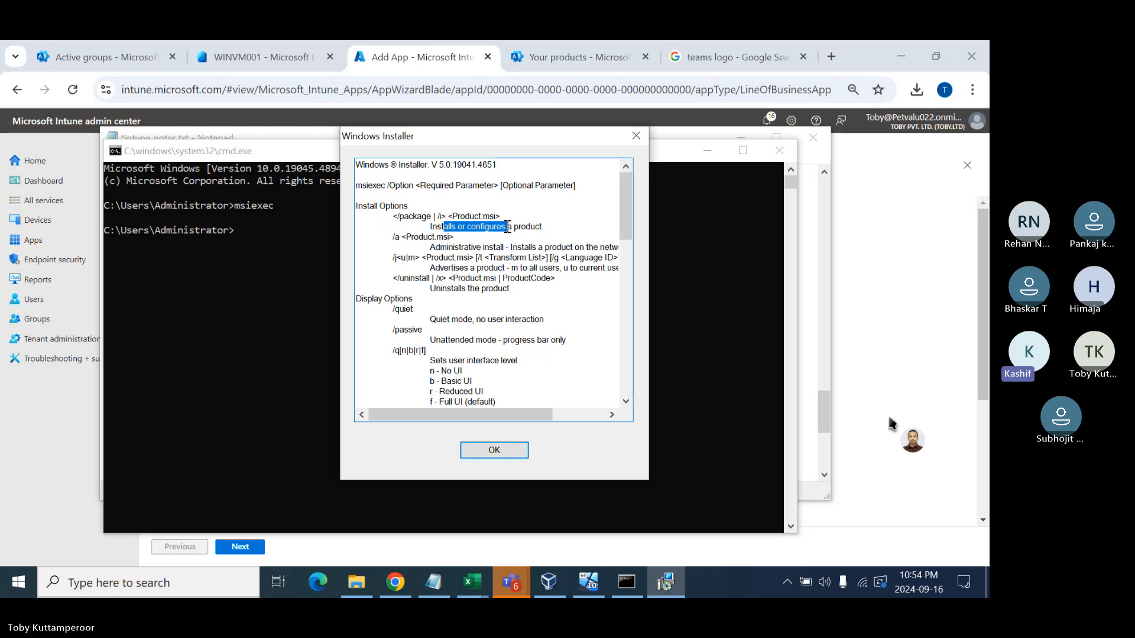
drag(434, 278, 509, 288)
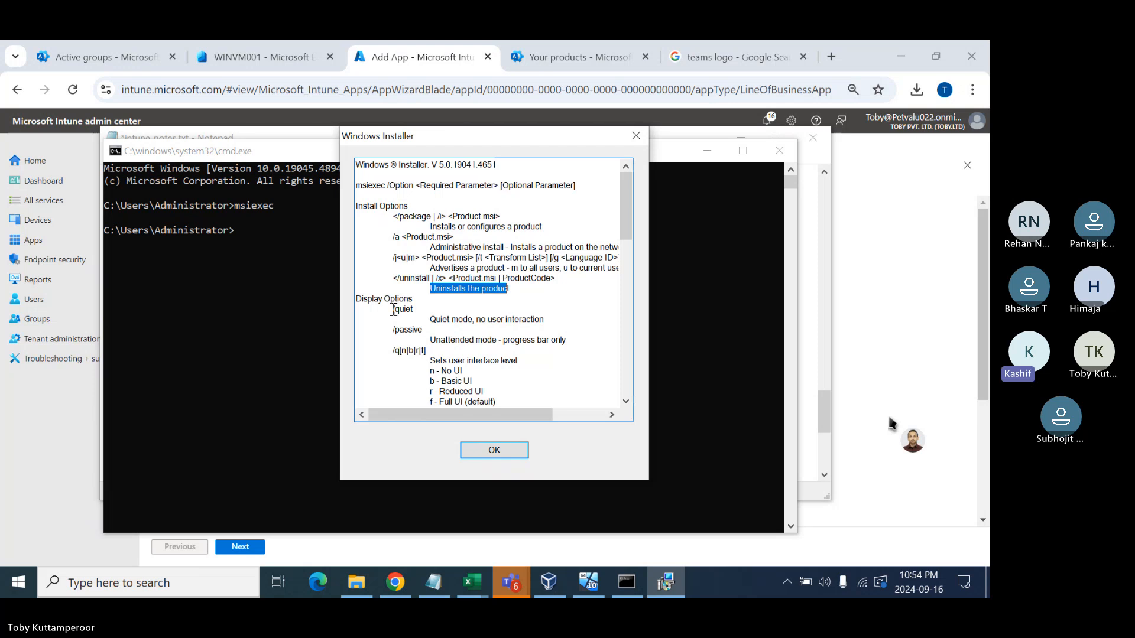
drag(392, 310, 415, 311)
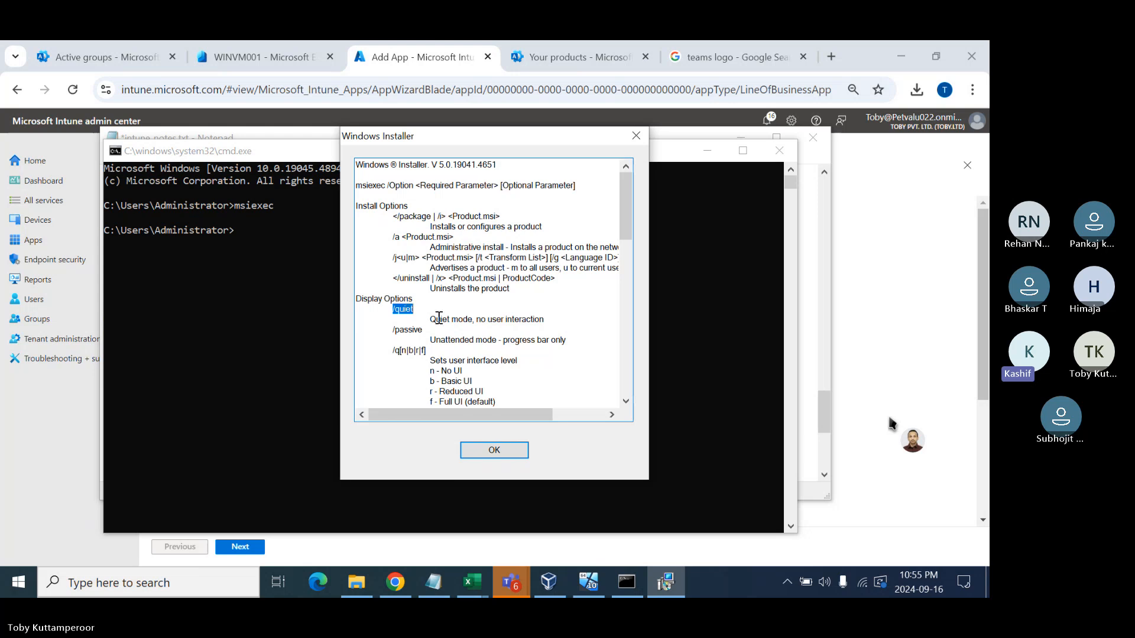
scroll(393, 347, down, 2)
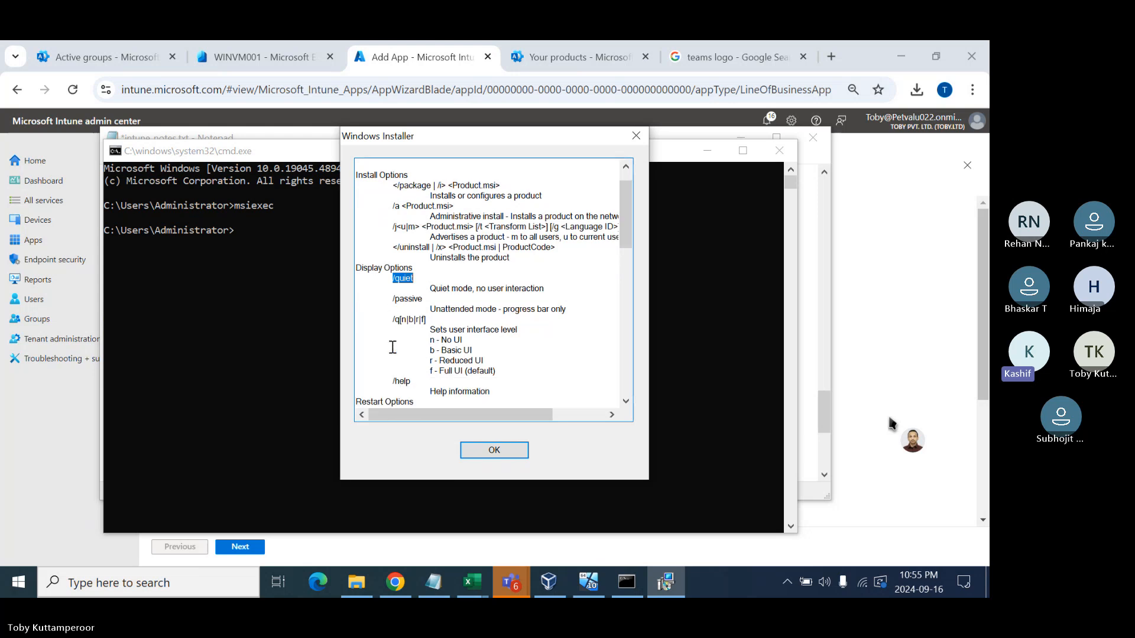
scroll(440, 328, down, 2)
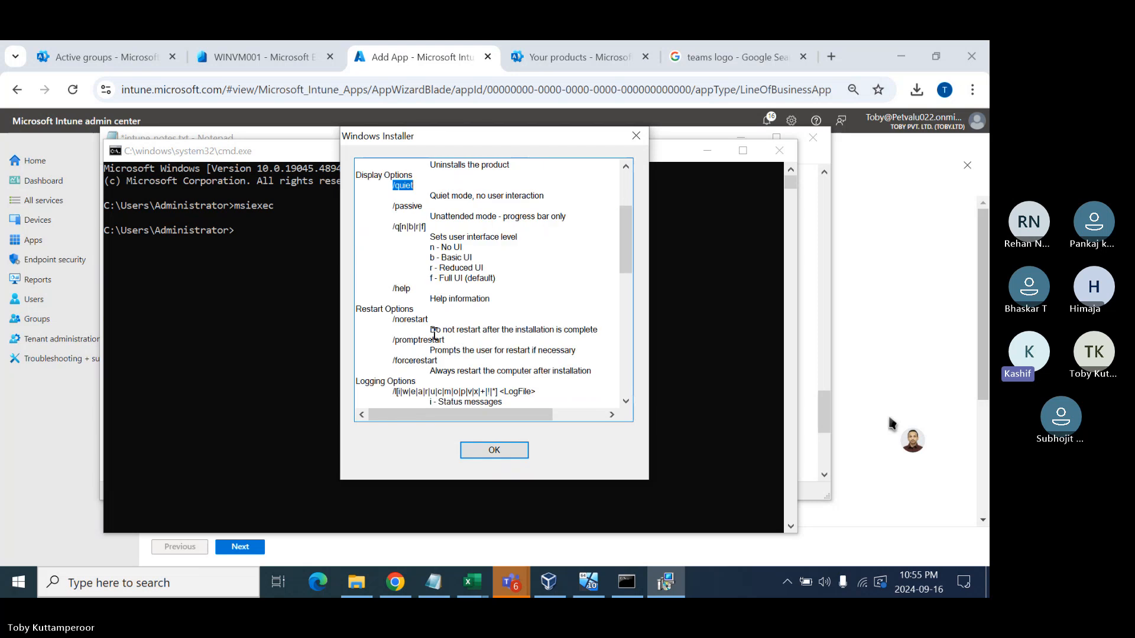
drag(392, 319, 428, 318)
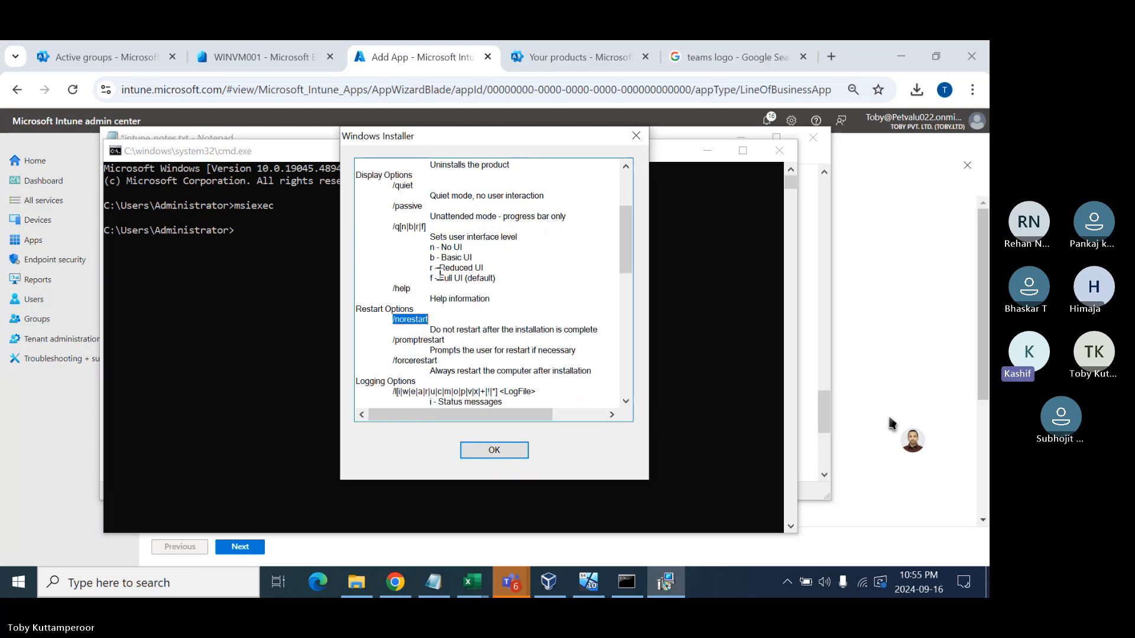
click(444, 246)
drag(444, 246, 466, 245)
- Review the /forcerestart, verbose logging, update and repair options, then close the help
scroll(457, 243, down, 2)
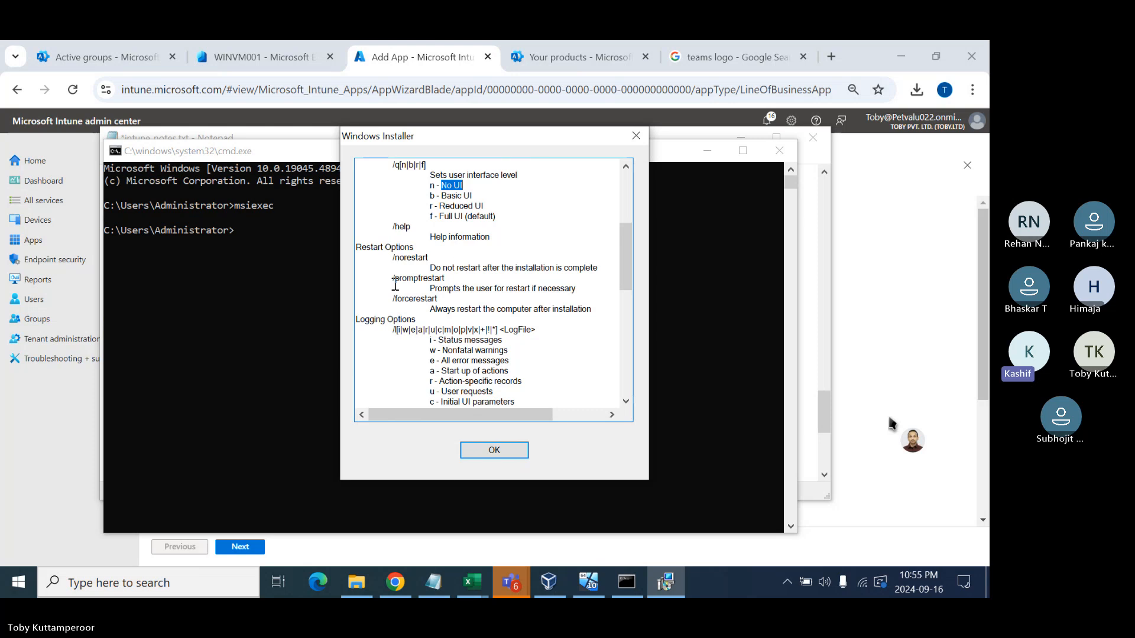
drag(392, 258, 438, 298)
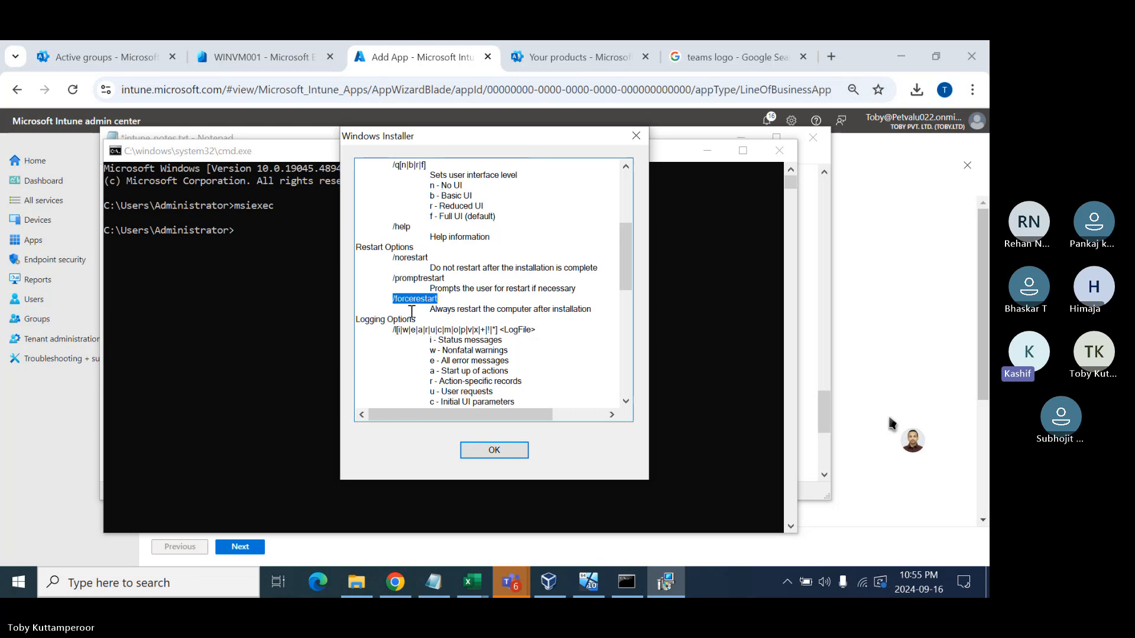
drag(393, 330, 395, 331)
drag(467, 329, 473, 327)
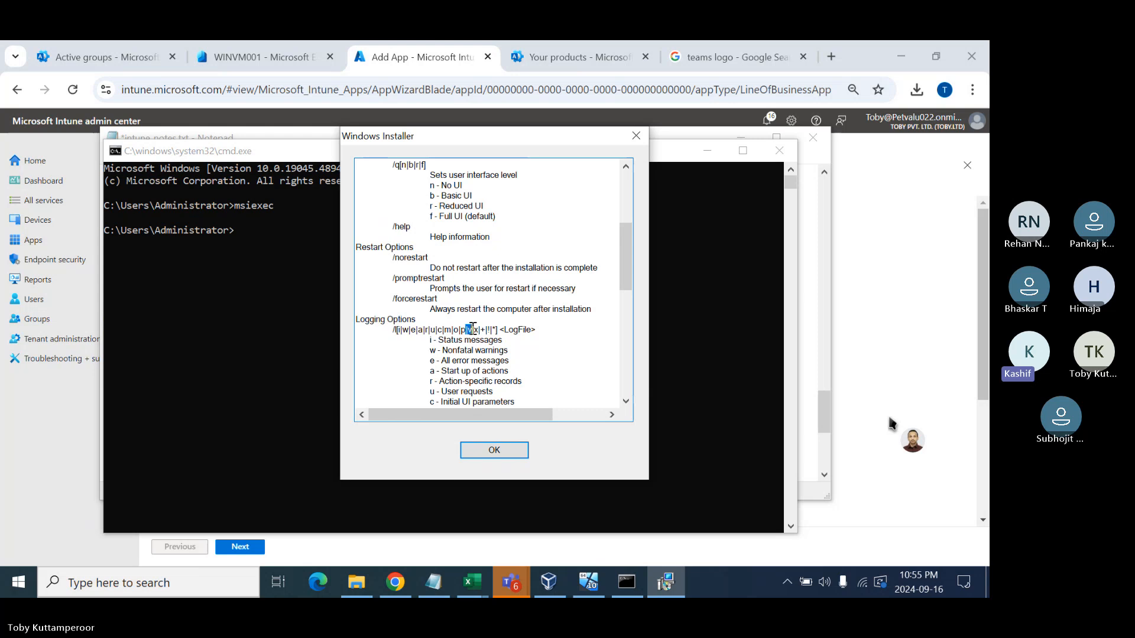
scroll(472, 329, down, 1)
scroll(473, 329, down, 1)
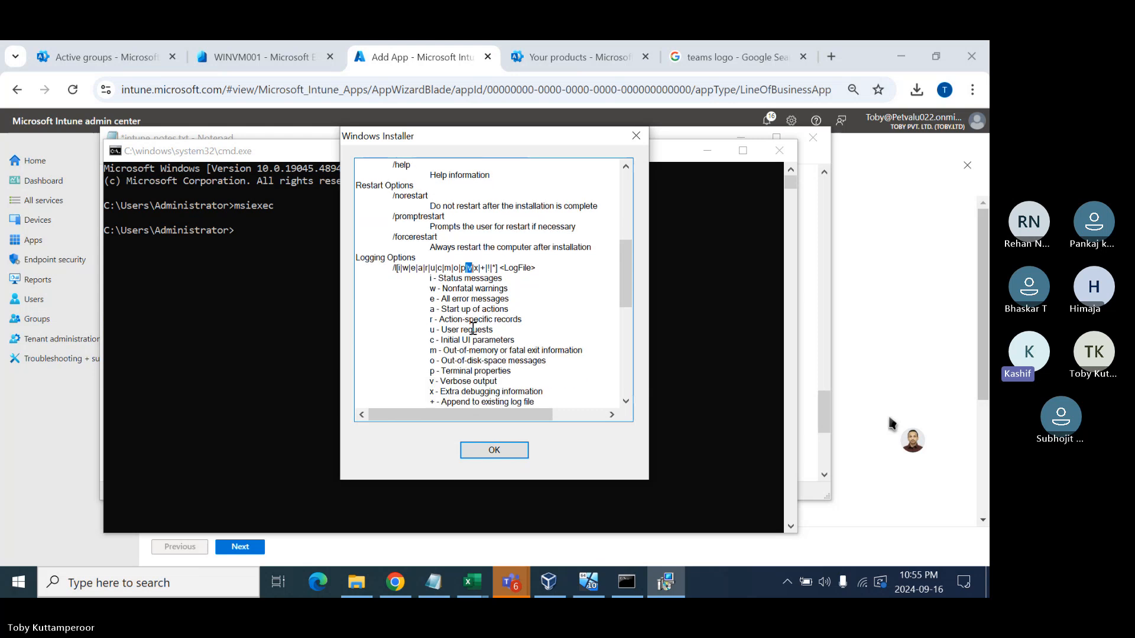
drag(439, 381, 495, 378)
scroll(495, 379, down, 3)
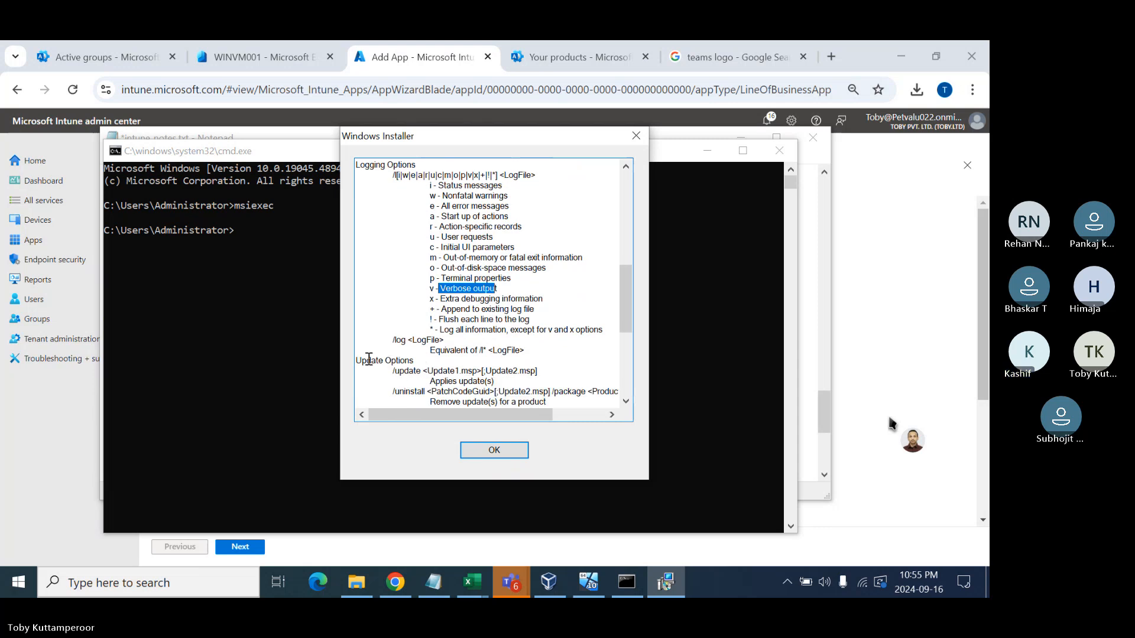
drag(366, 360, 520, 371)
scroll(521, 370, down, 2)
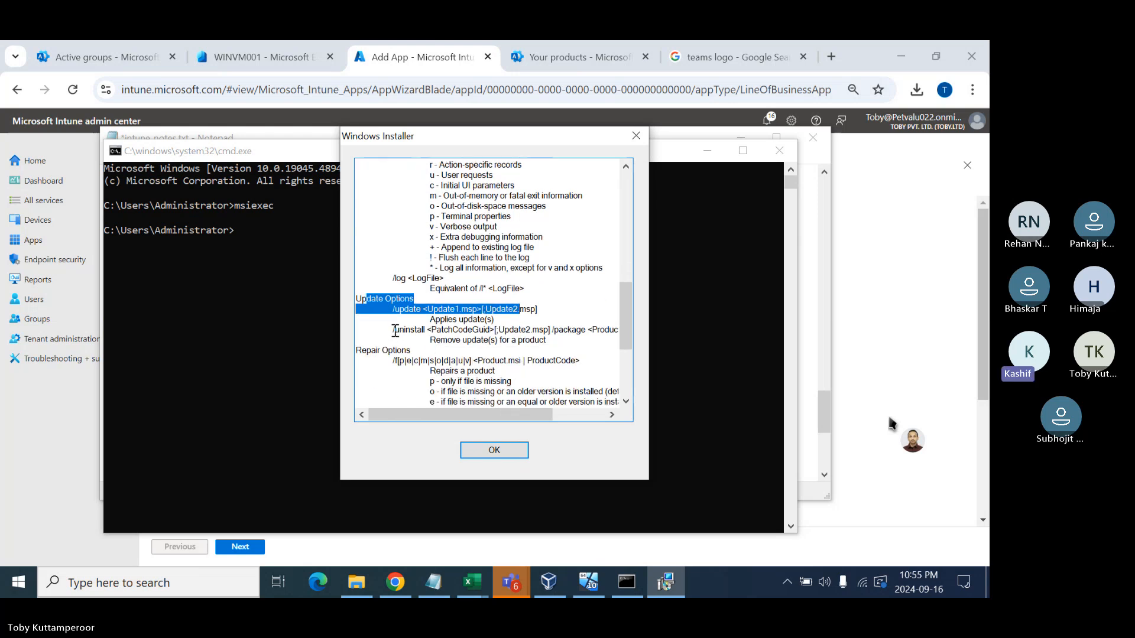
drag(382, 350, 498, 370)
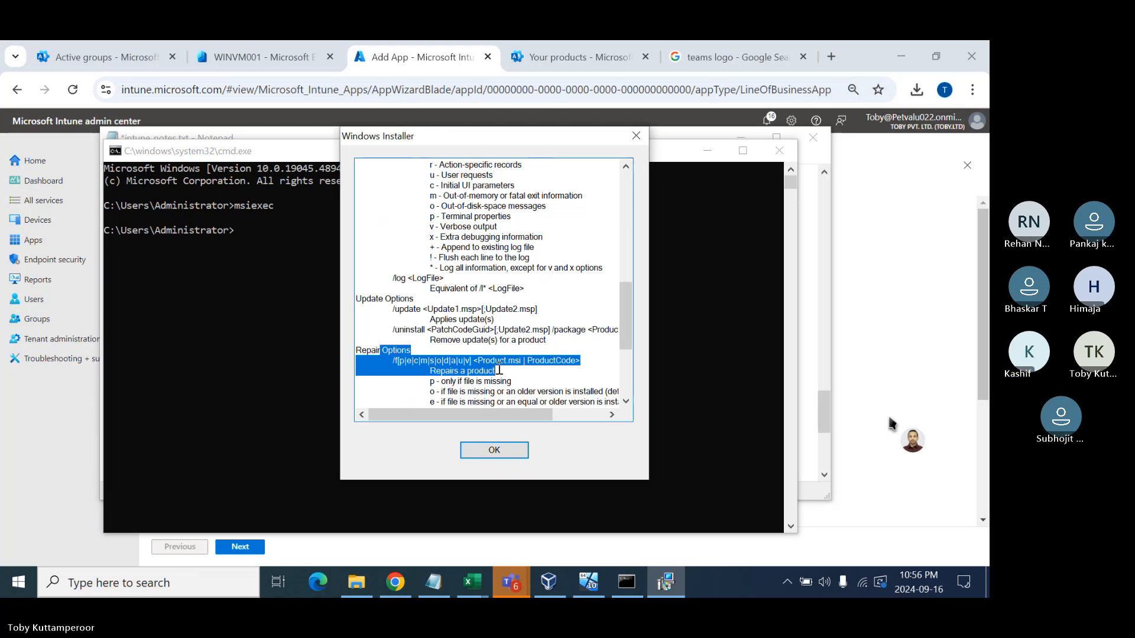
scroll(499, 370, down, 1)
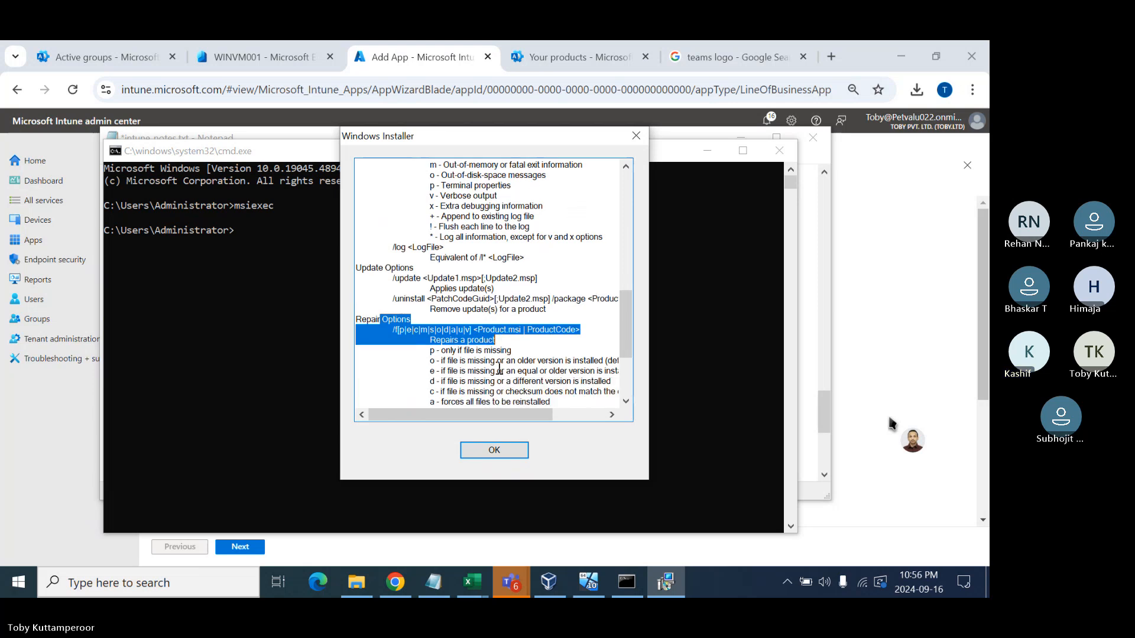
click(632, 135)
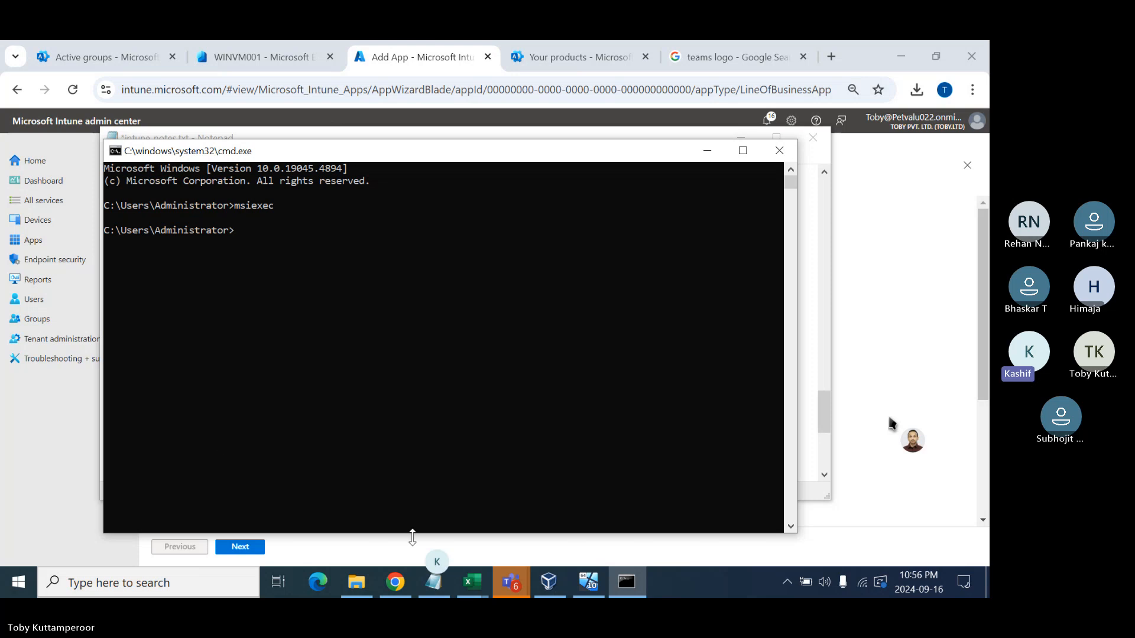
- Add the line '/l*v : Log output' to the msiexec switch notes
click(432, 587)
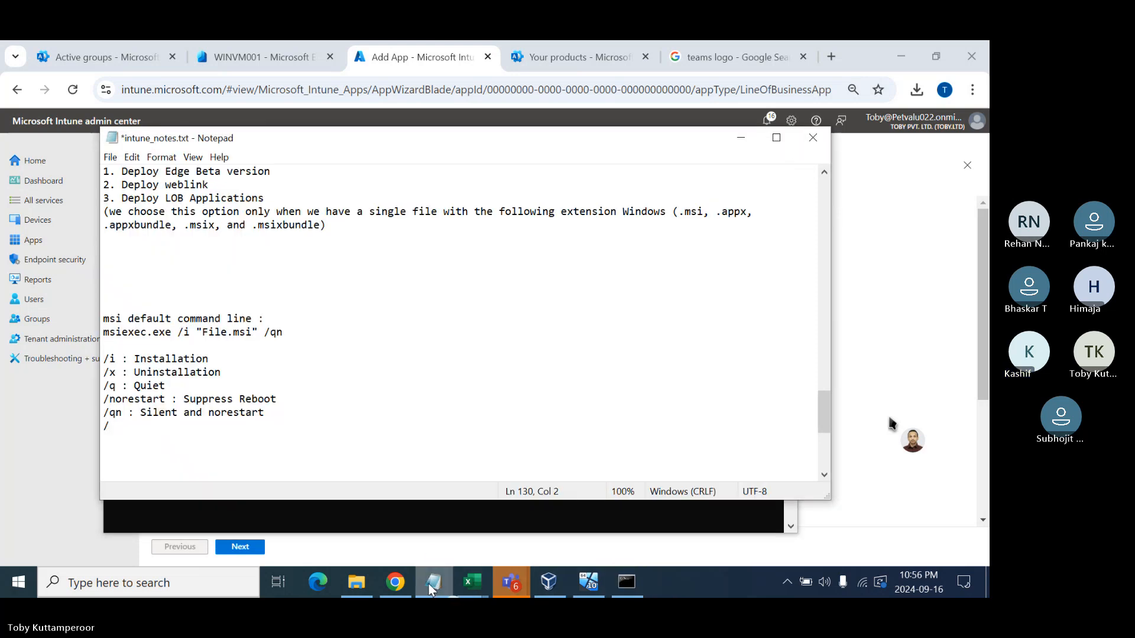
text(l)
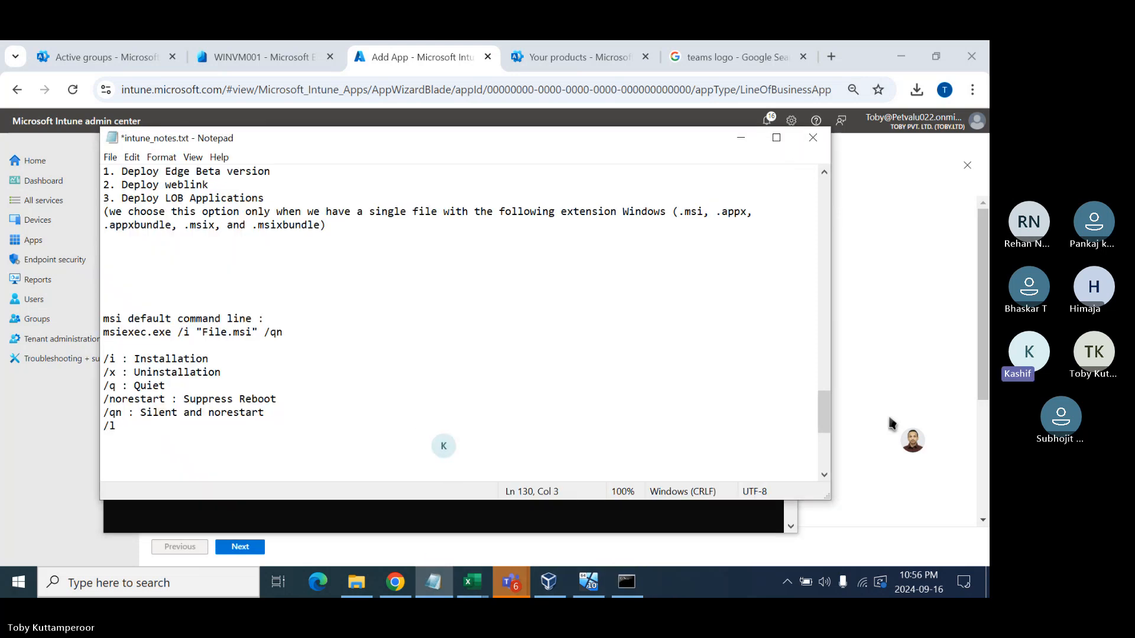
text(*v : L)
text(og output)
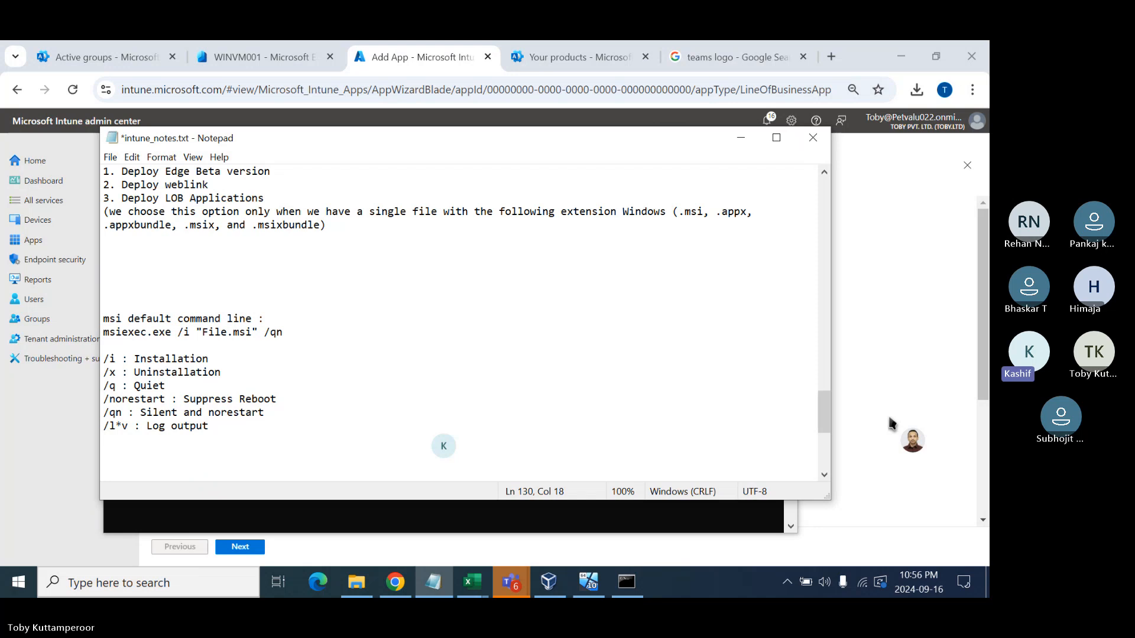
double_click(114, 427)
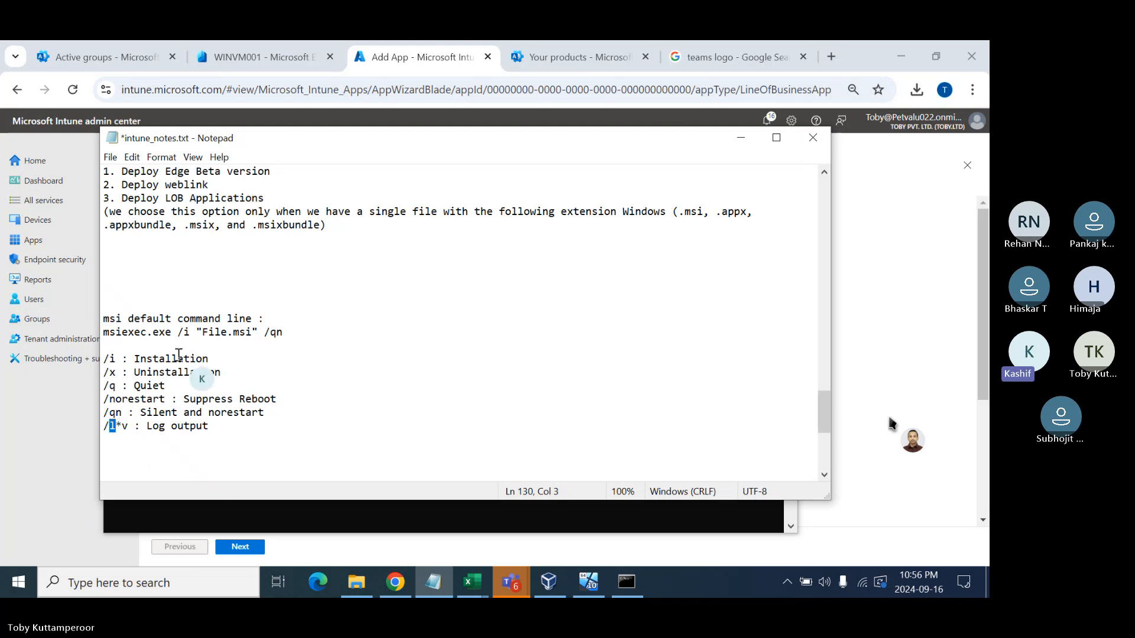
- Complete the arguments as /norestart /l*v c:\windows\temp\mremotenginstall.log
click(39, 459)
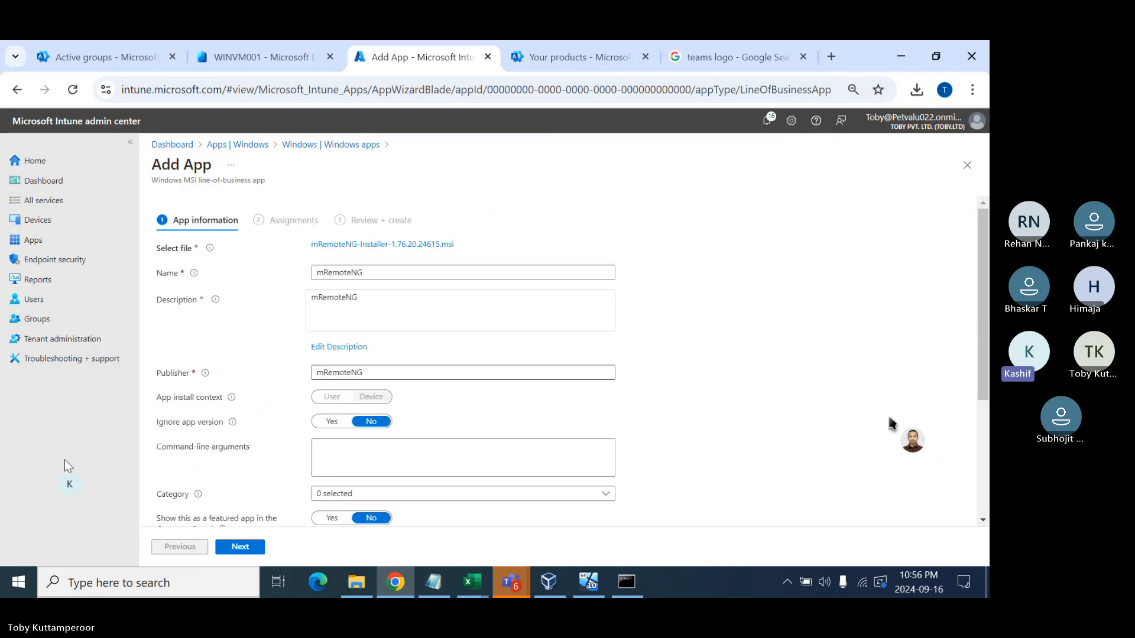
click(357, 457)
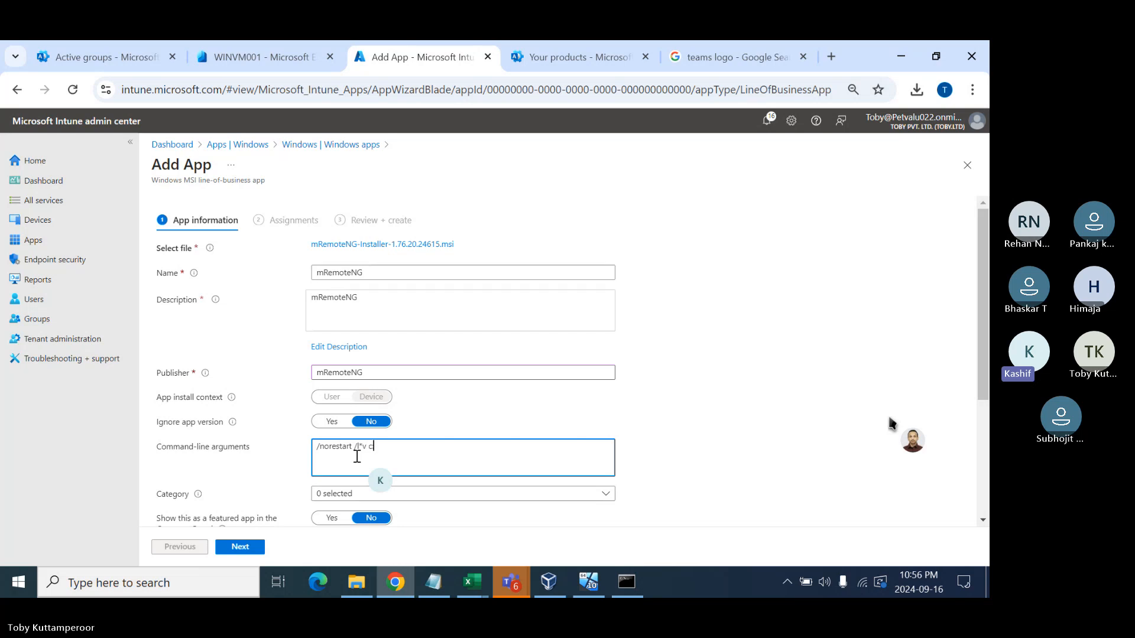
text(windows\temp\)
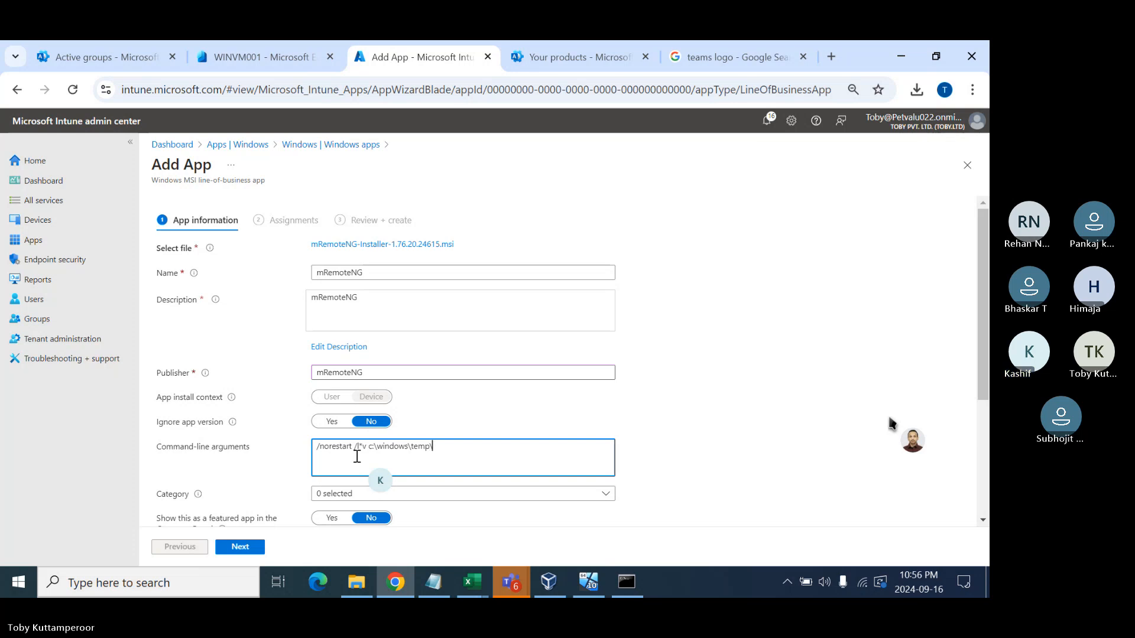
text(mremote)
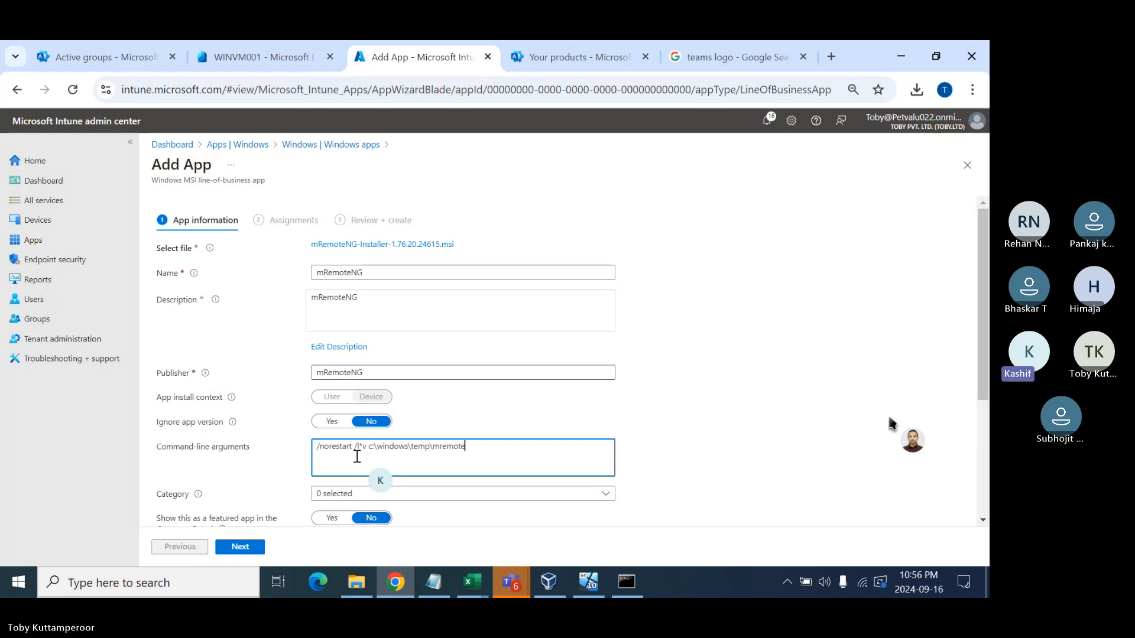
text(nginstall.log)
drag(368, 446, 430, 446)
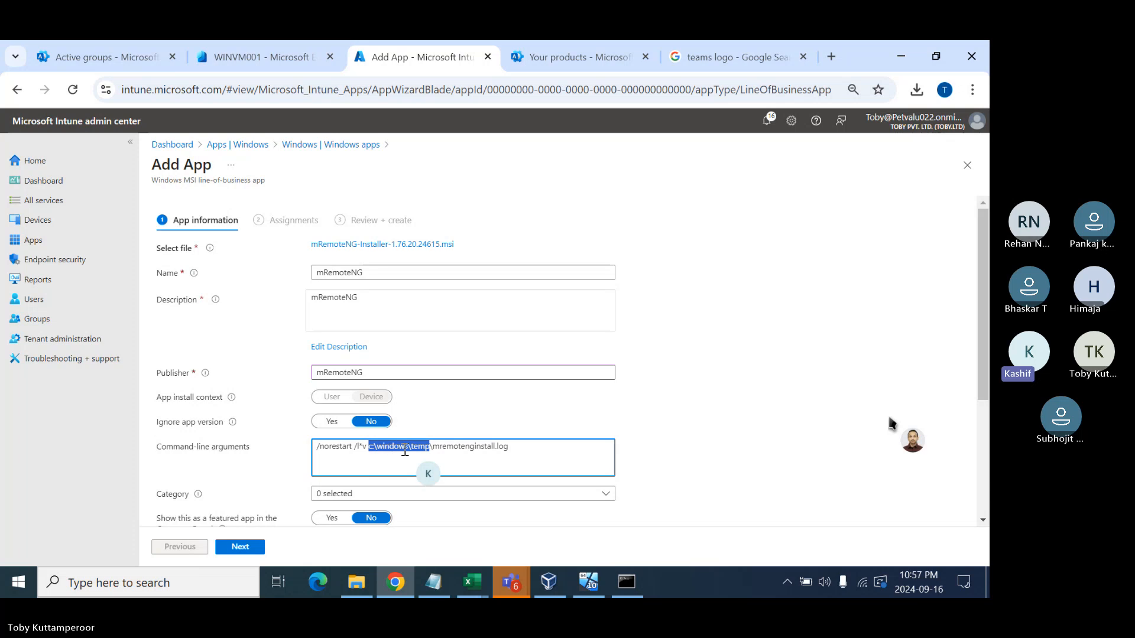
click(384, 450)
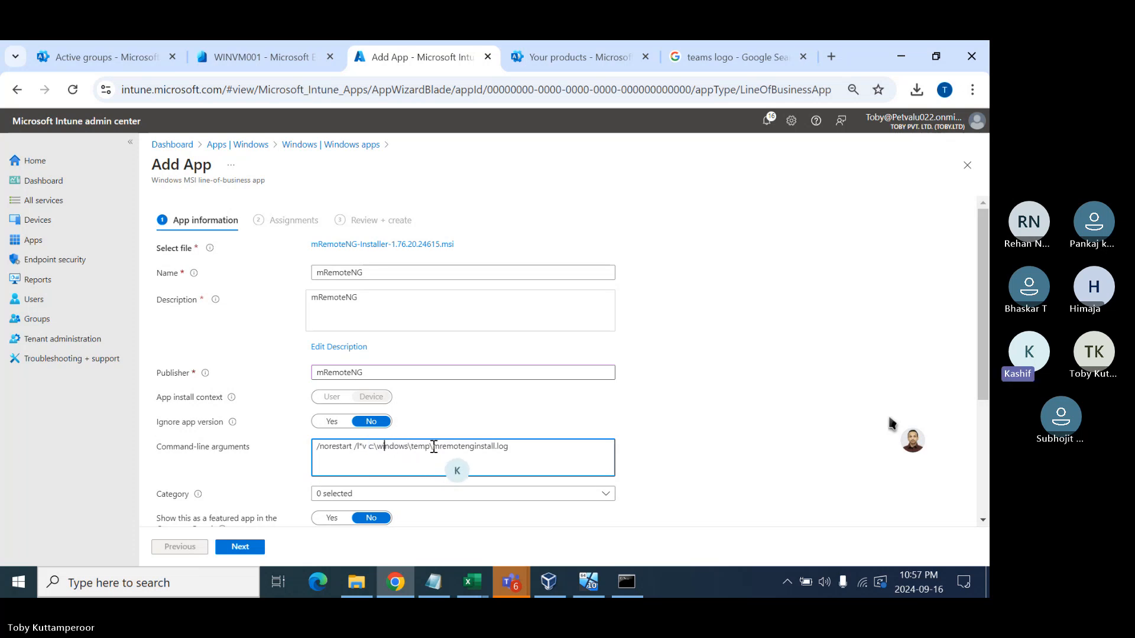
drag(433, 447, 517, 443)
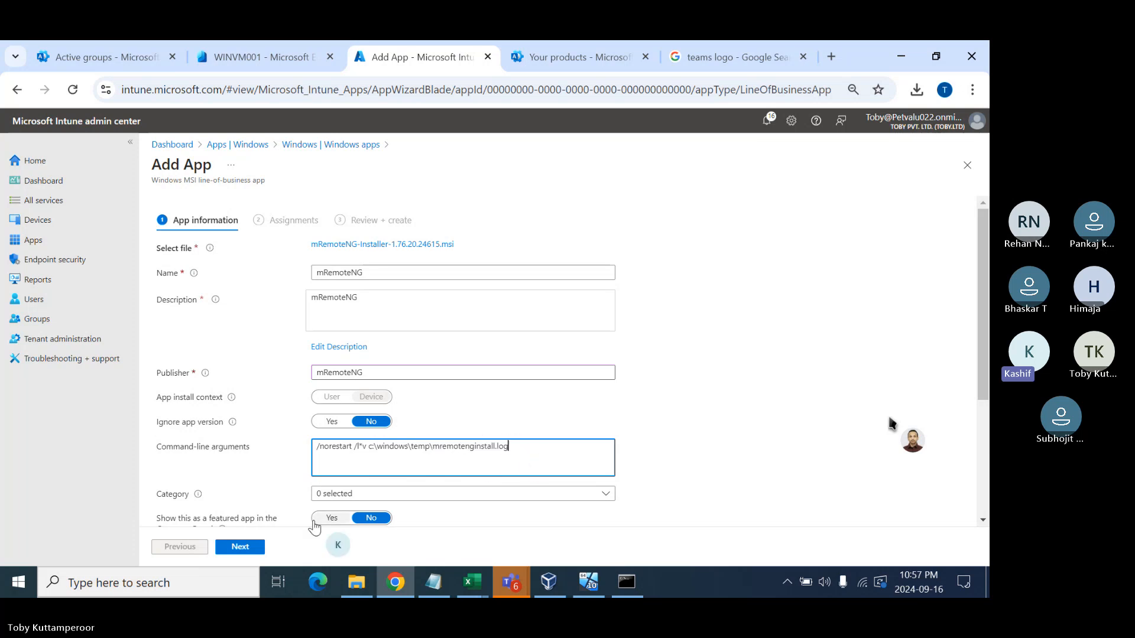
click(381, 496)
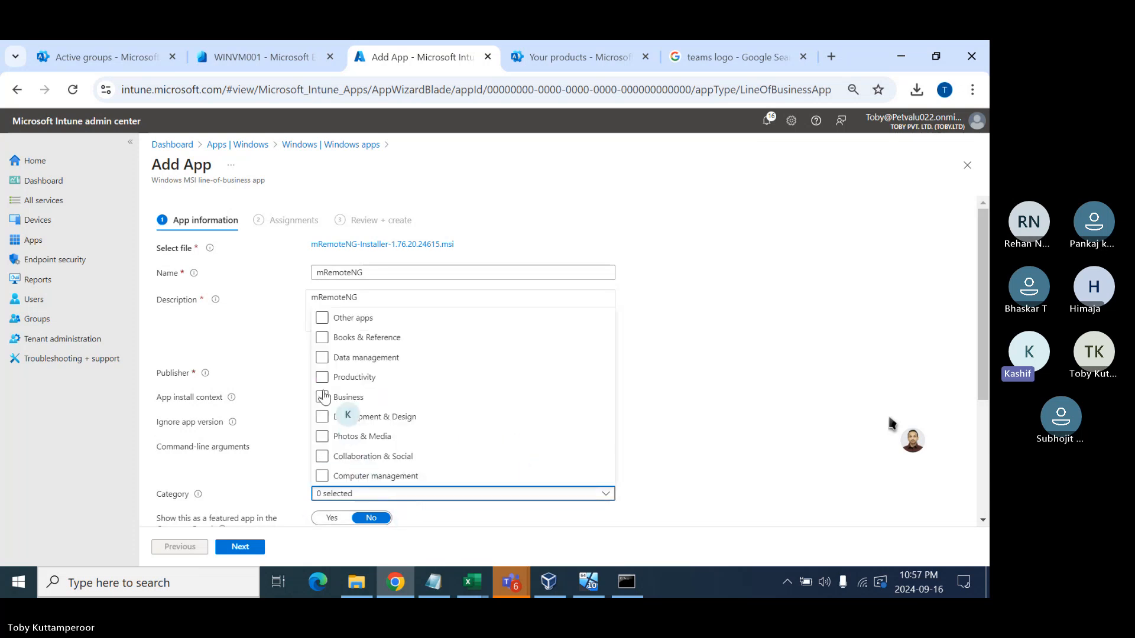
- Put mRemoteNG in the Productivity category and give it the mremote.png logo
click(338, 379)
click(668, 441)
scroll(699, 437, down, 3)
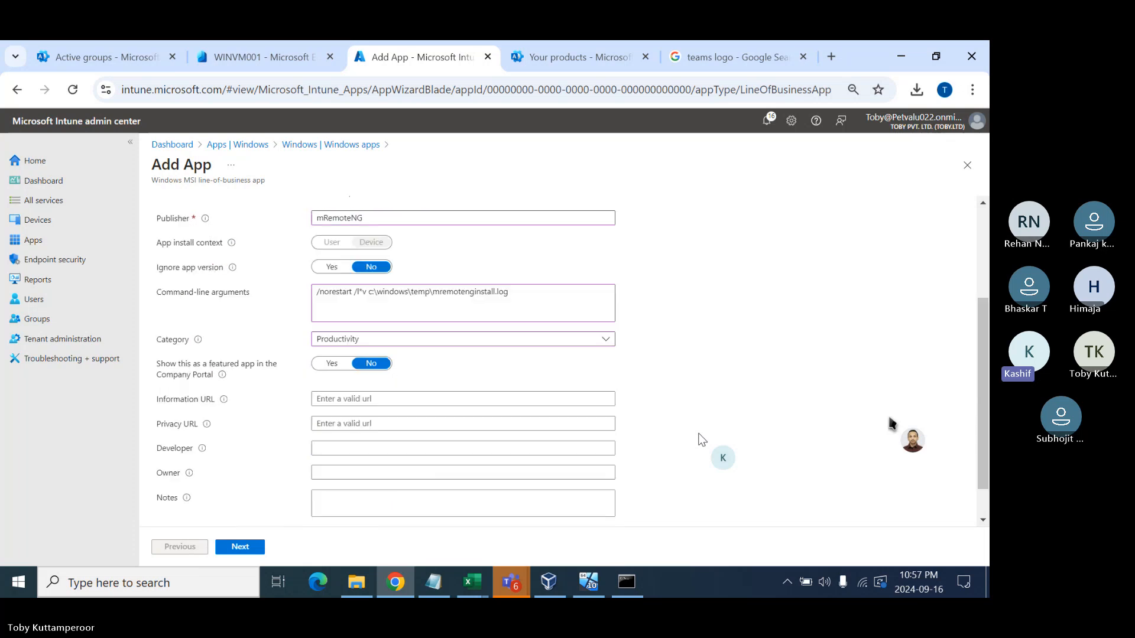
click(334, 490)
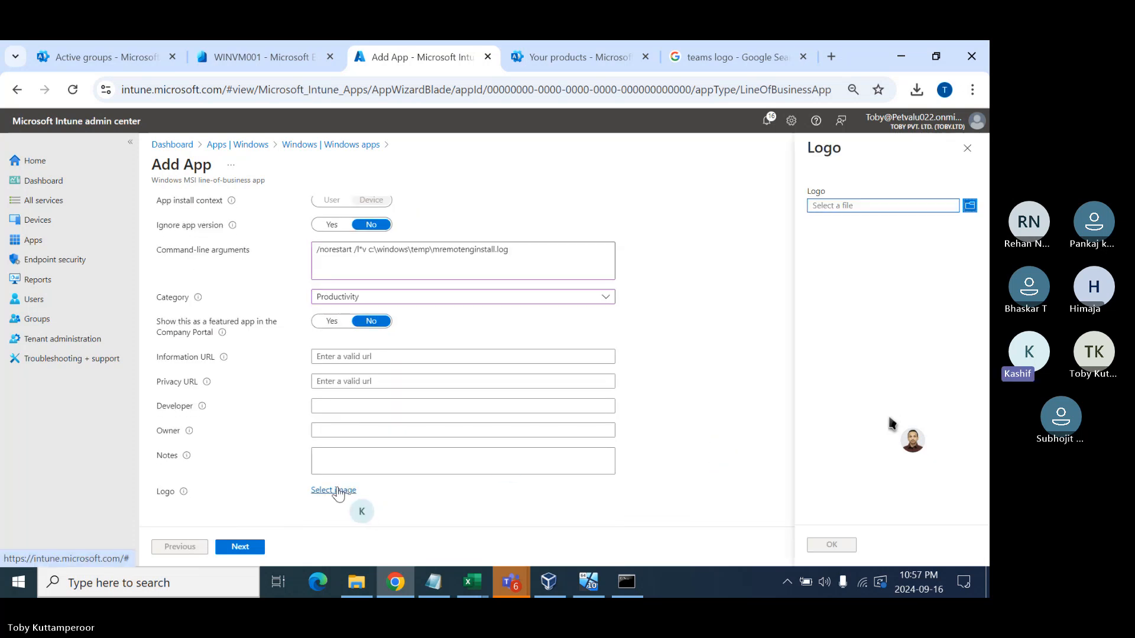
click(905, 205)
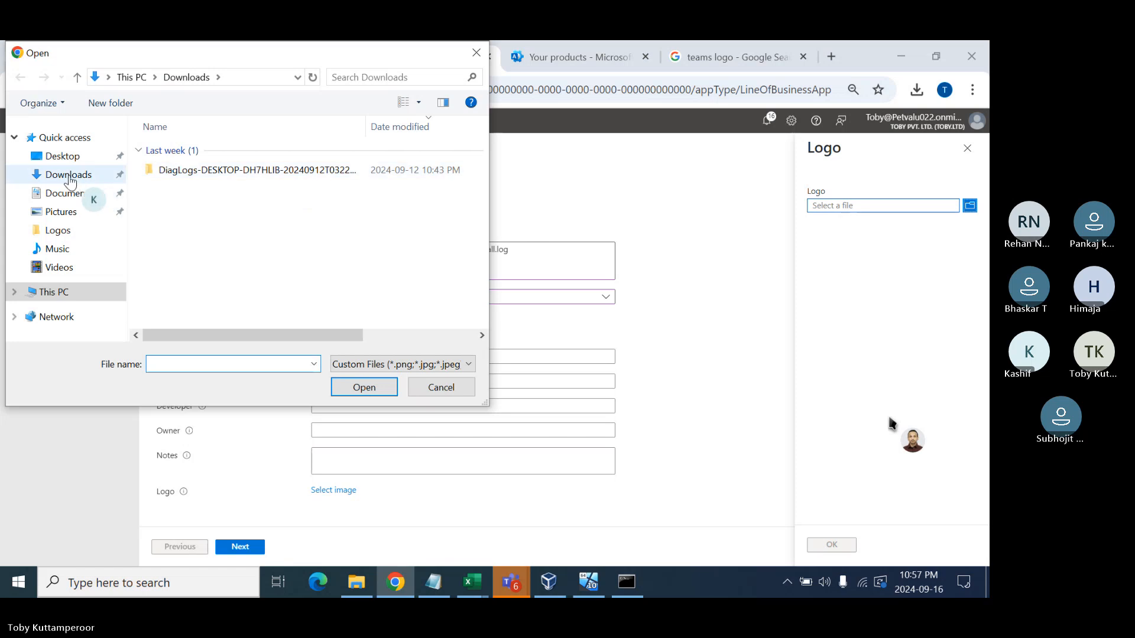
click(62, 156)
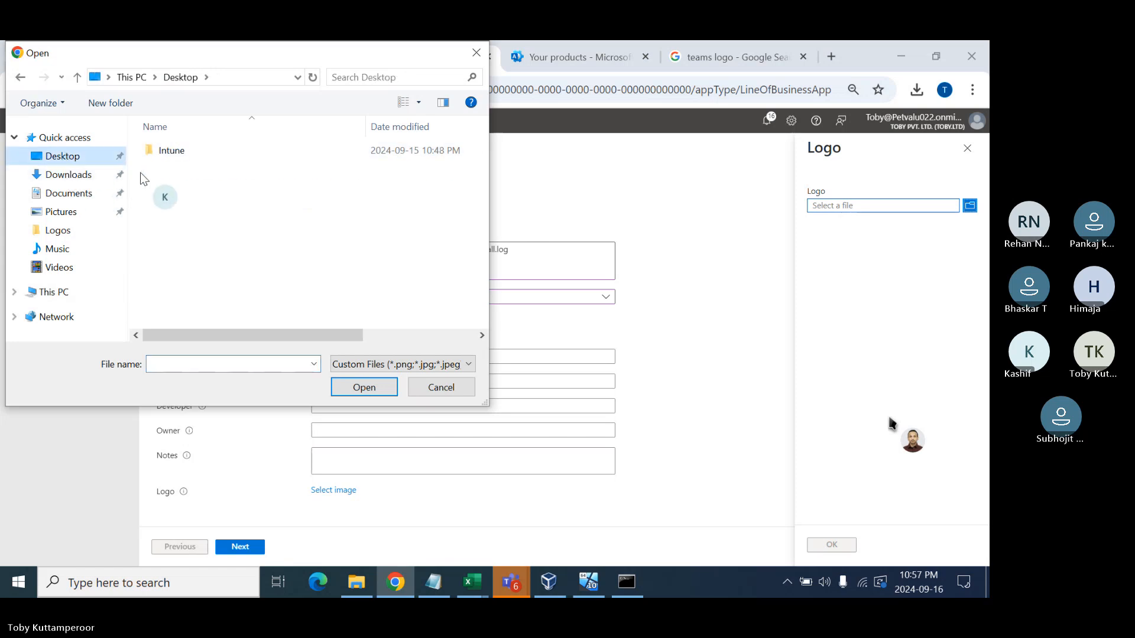
double_click(188, 152)
double_click(178, 151)
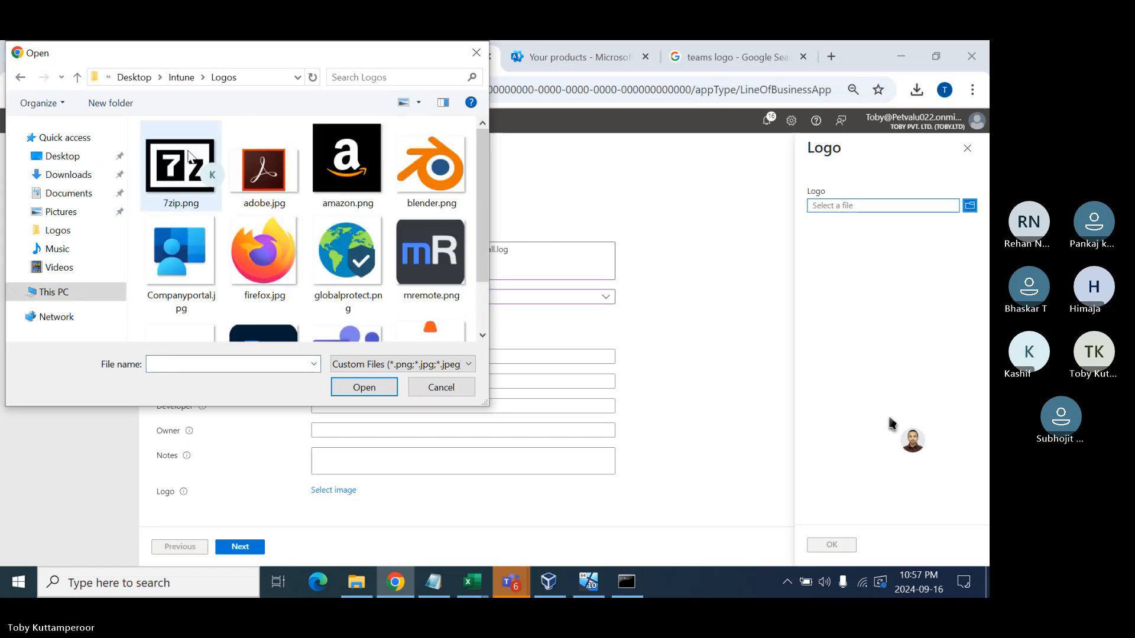
double_click(432, 254)
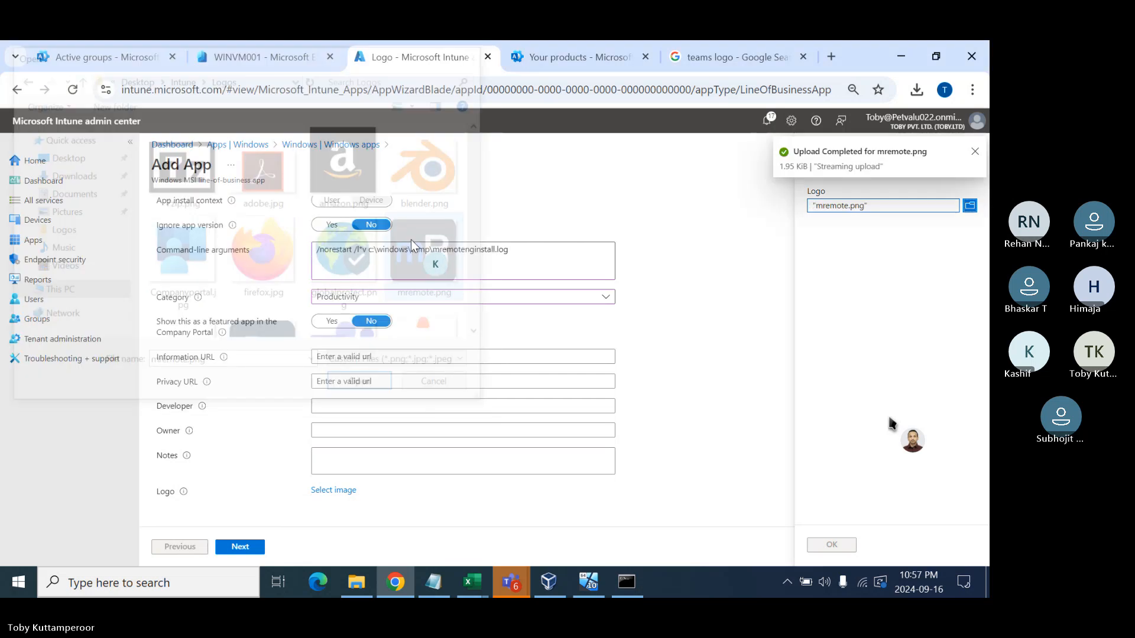
click(831, 545)
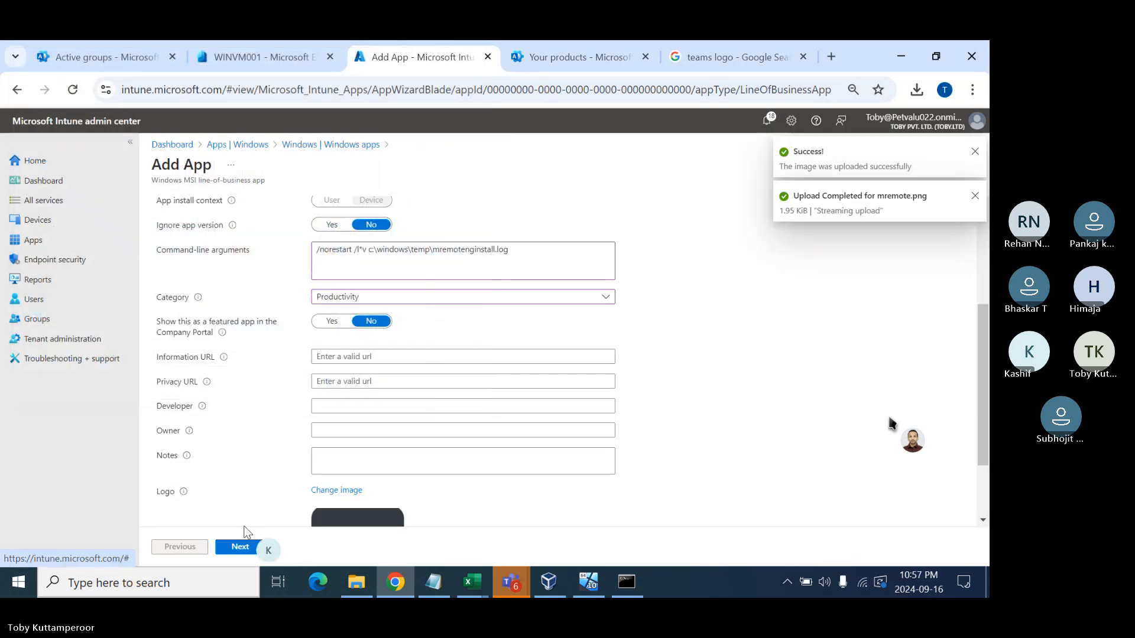
- Make the app available to Windows 10 User Group and create it
click(233, 547)
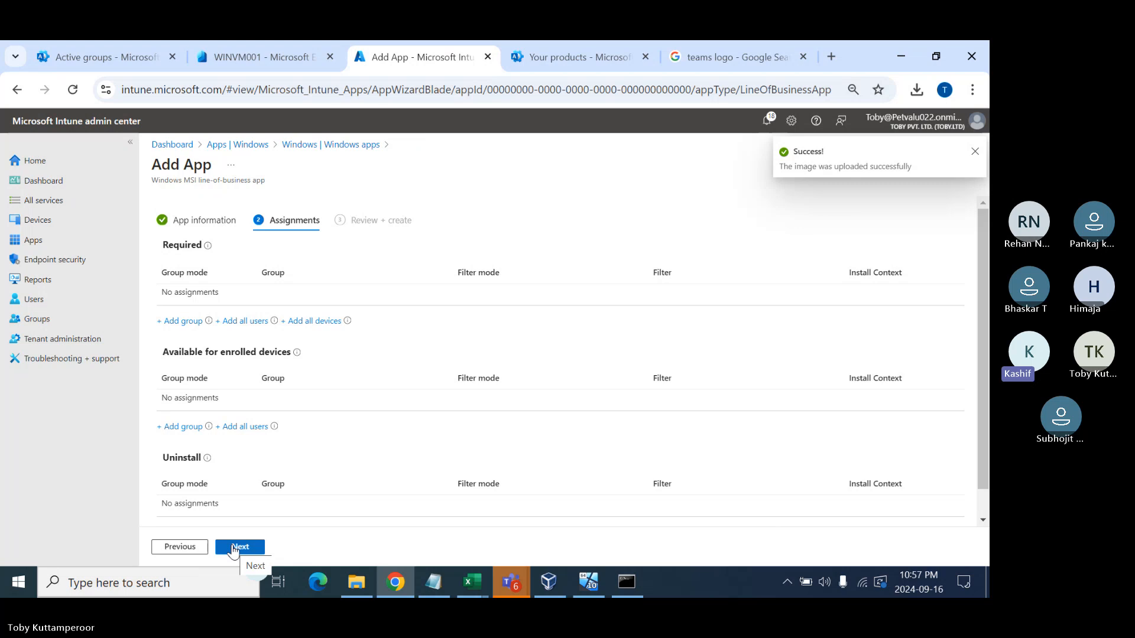
click(179, 428)
scroll(386, 408, down, 6)
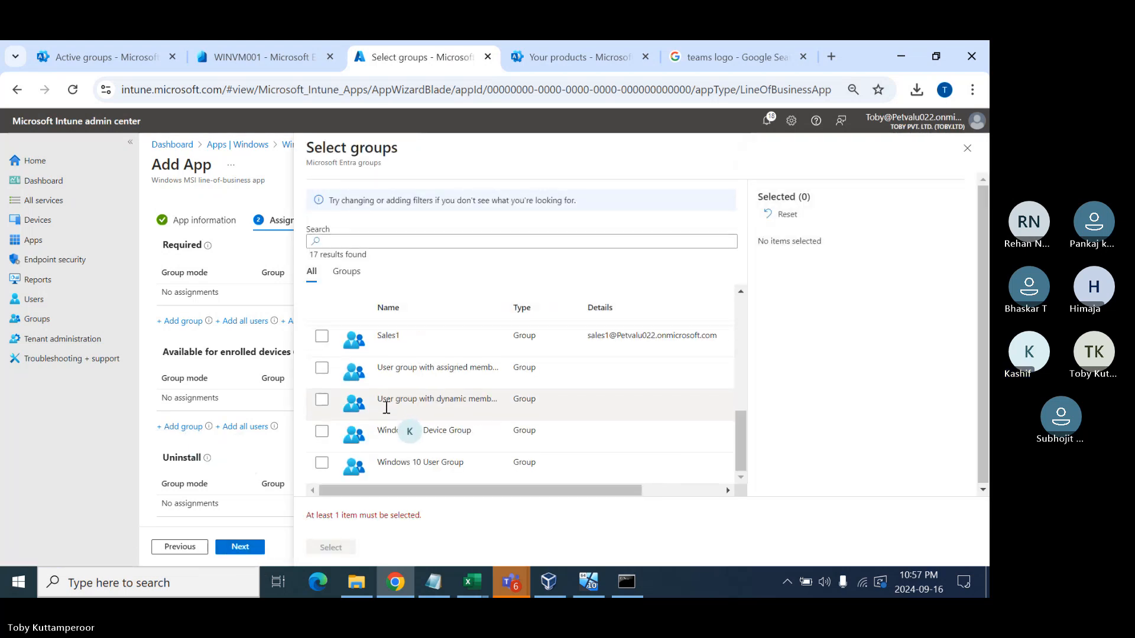
click(322, 463)
click(331, 547)
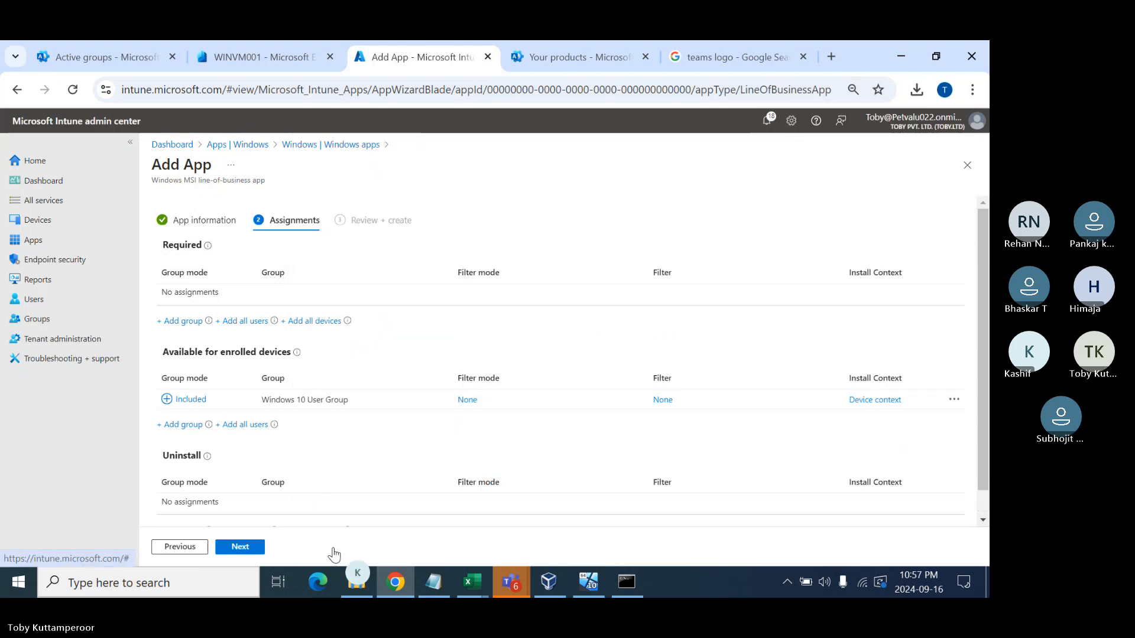
click(239, 546)
click(239, 547)
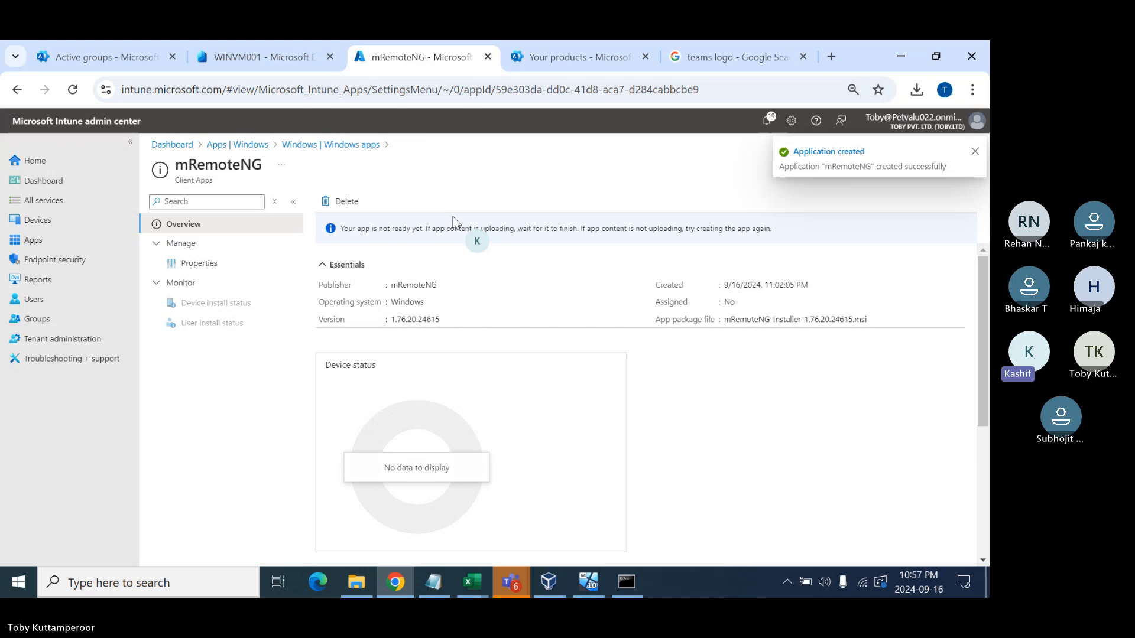
click(313, 144)
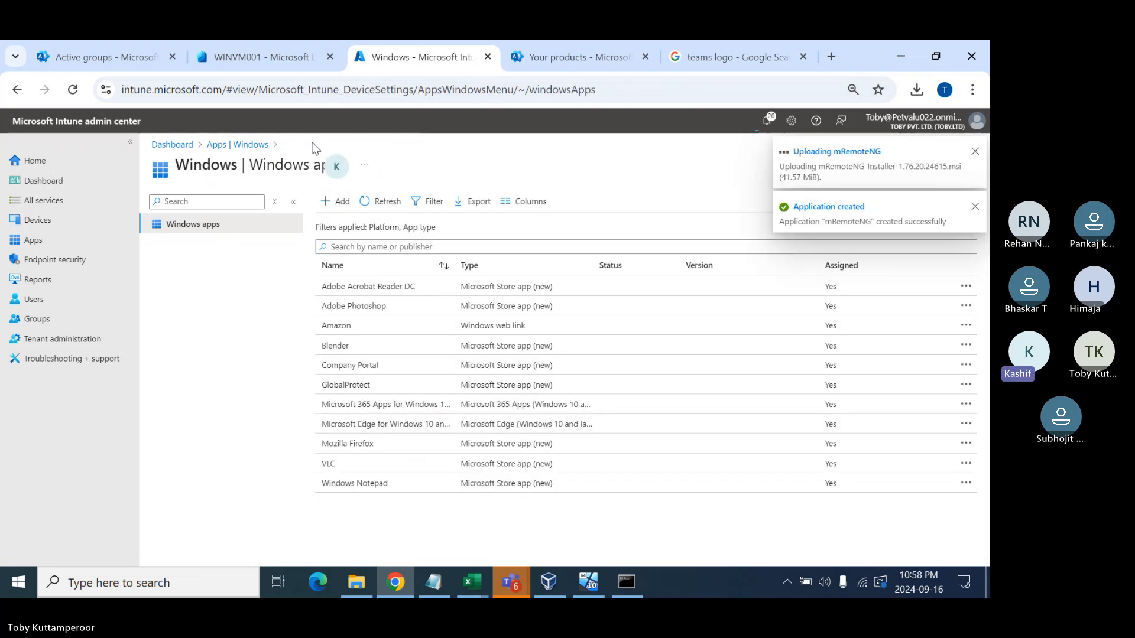
- Add another line-of-business app using the 7z2408-x64.msi package from Downloads
click(340, 202)
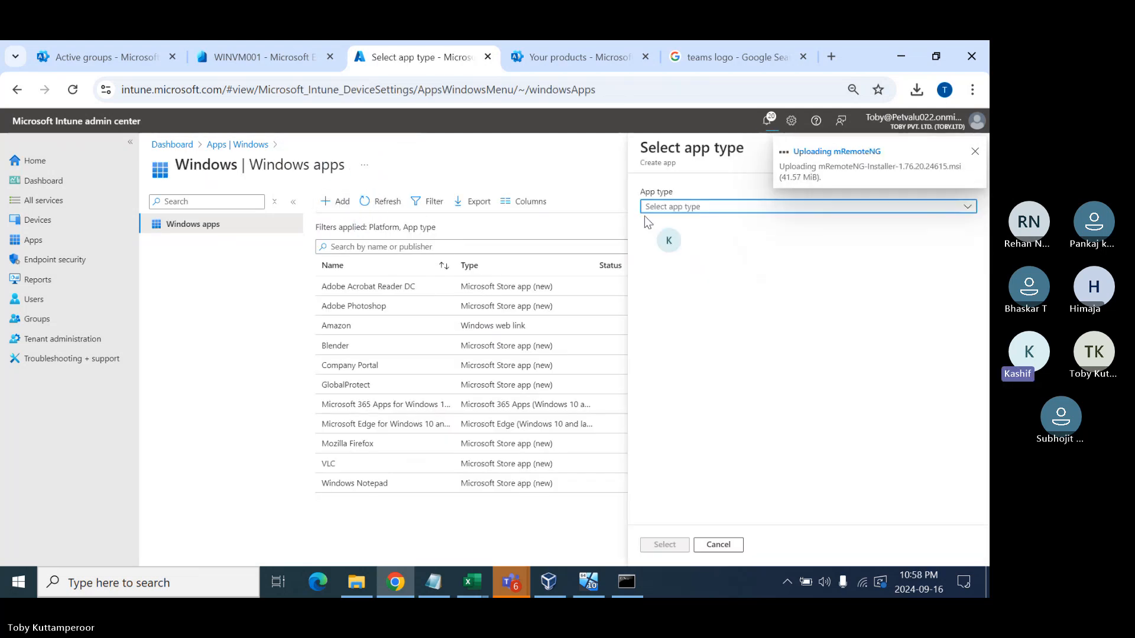
click(680, 207)
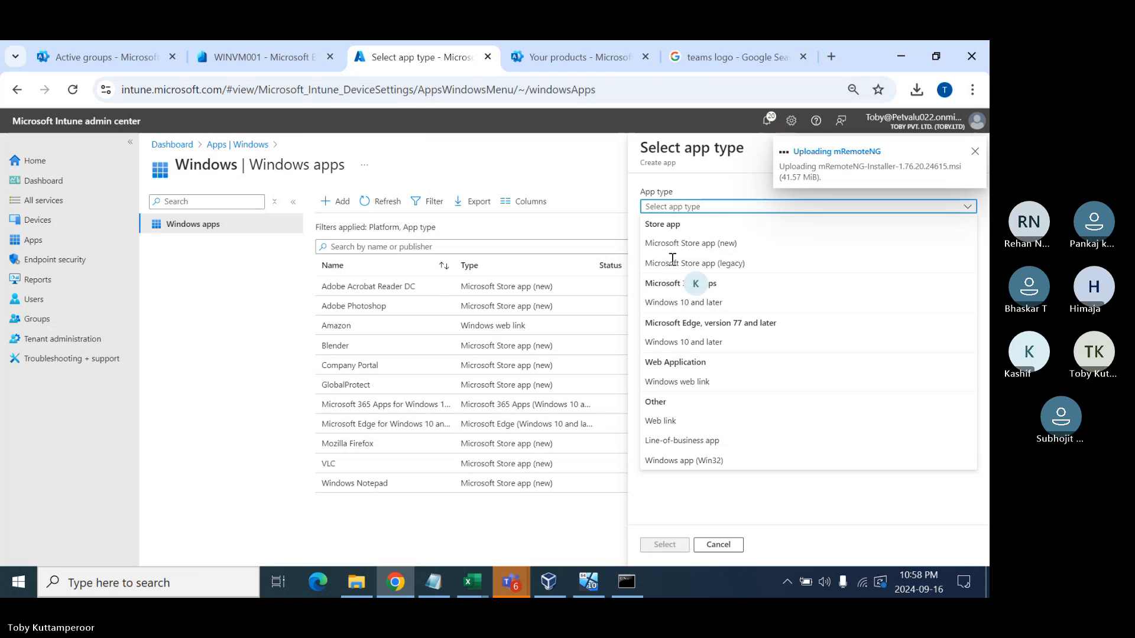
click(680, 441)
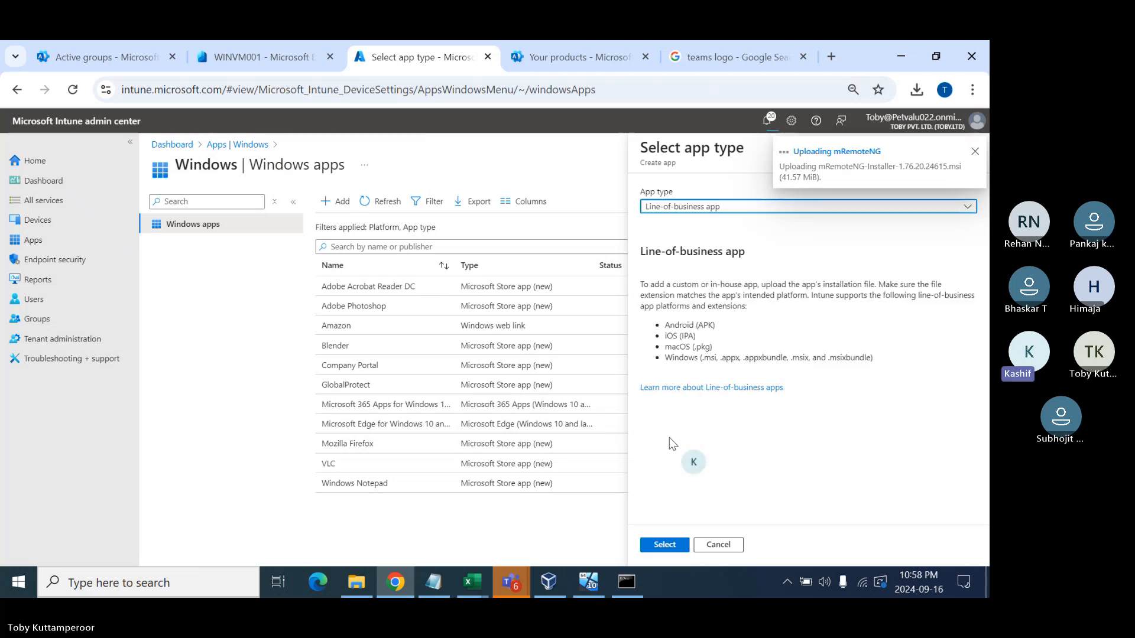
click(661, 544)
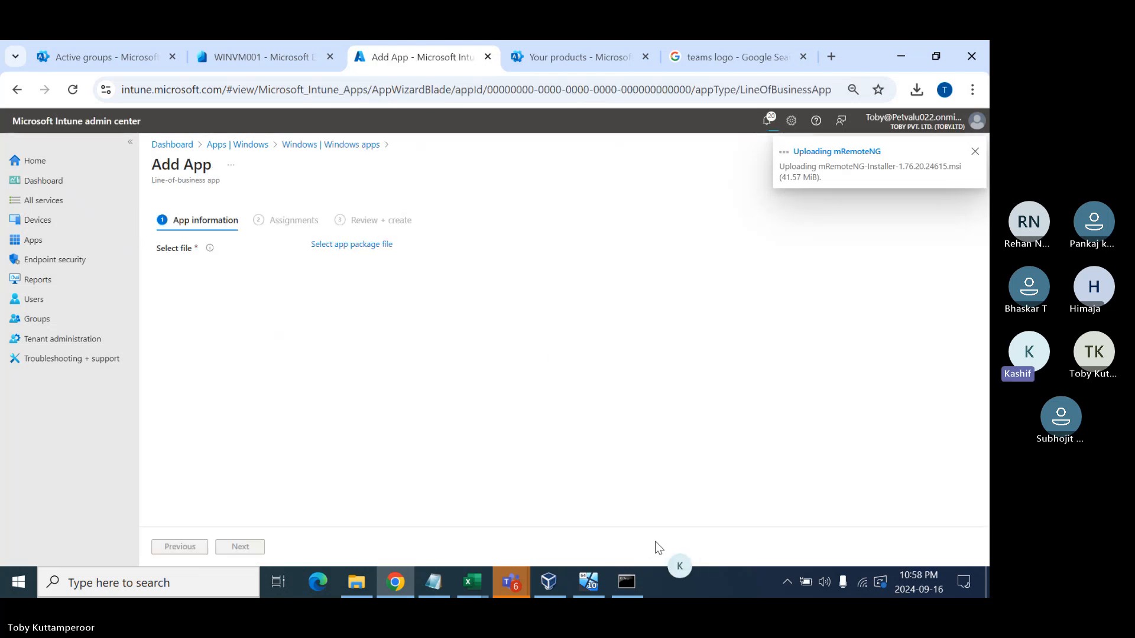
click(350, 244)
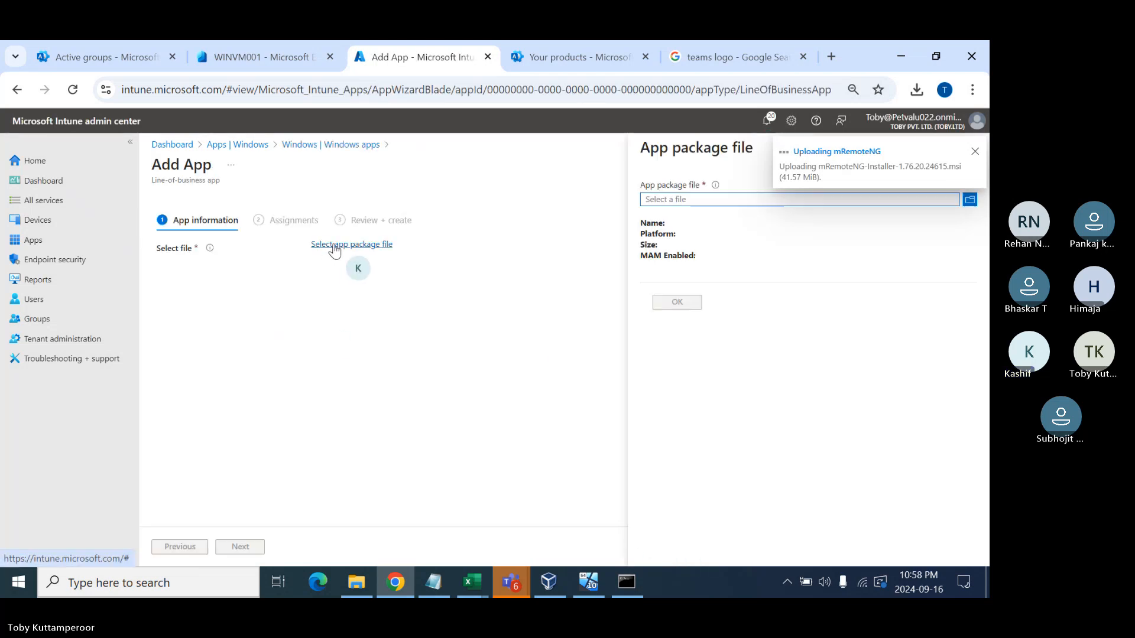
click(692, 199)
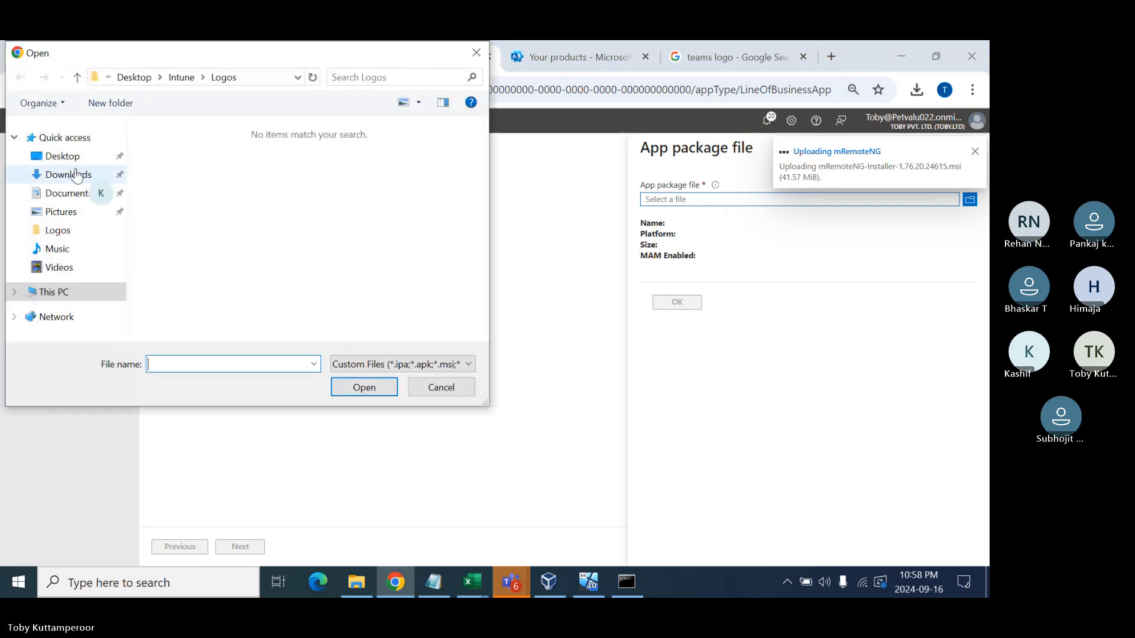
click(58, 176)
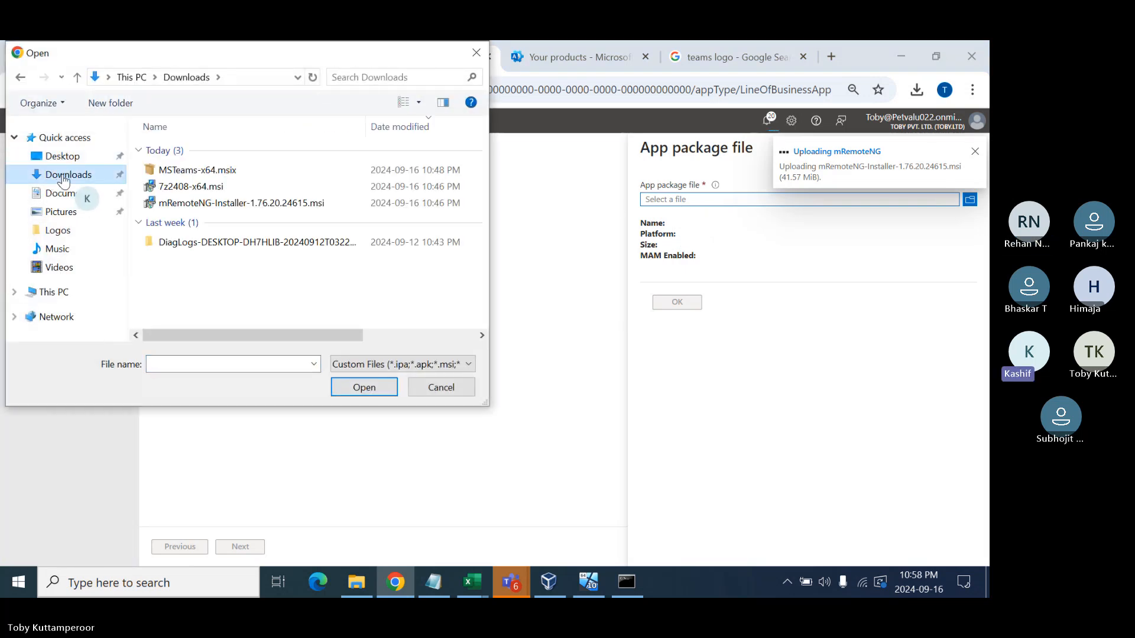
double_click(217, 187)
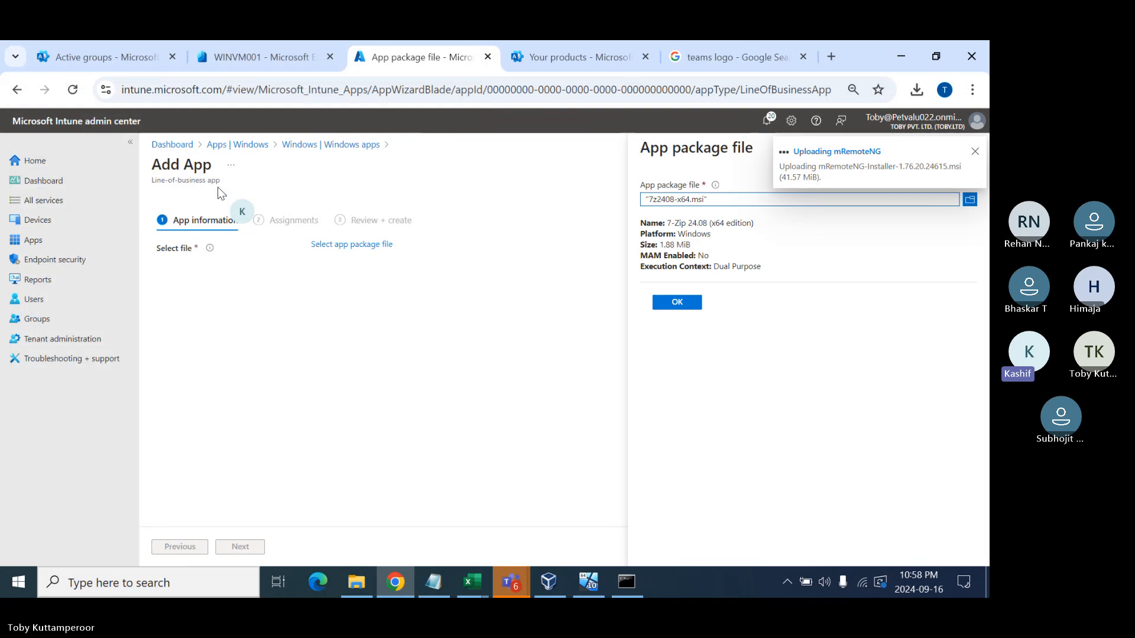
click(677, 302)
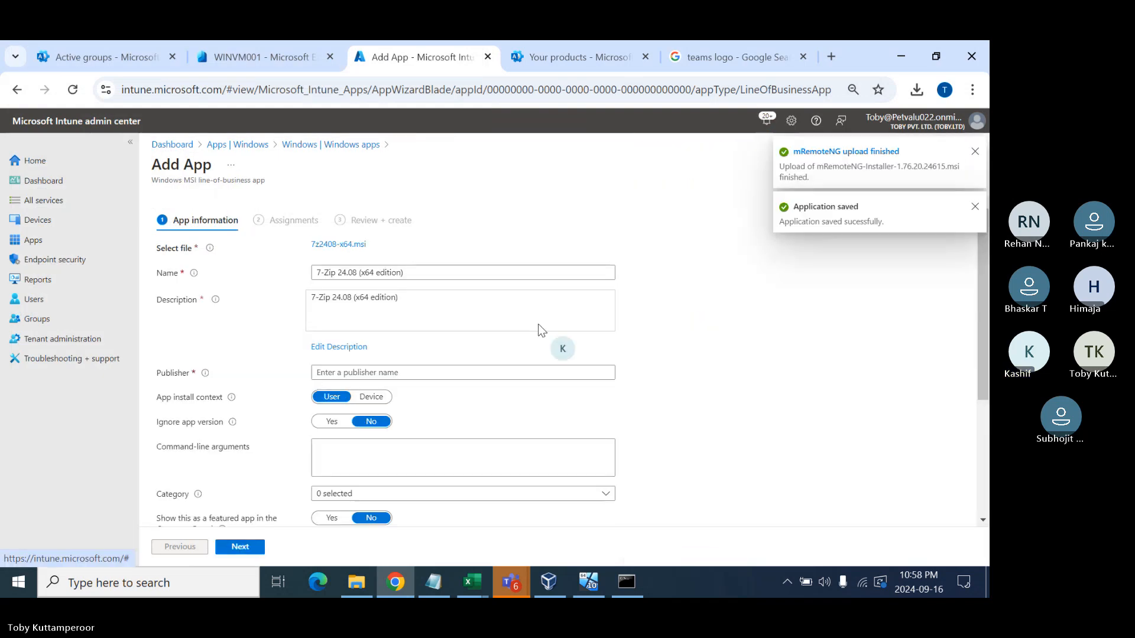
- Set publisher 7zip, Device install context and arguments /norestart /l*v c:\windows\temp\7zipinstall.log
click(371, 371)
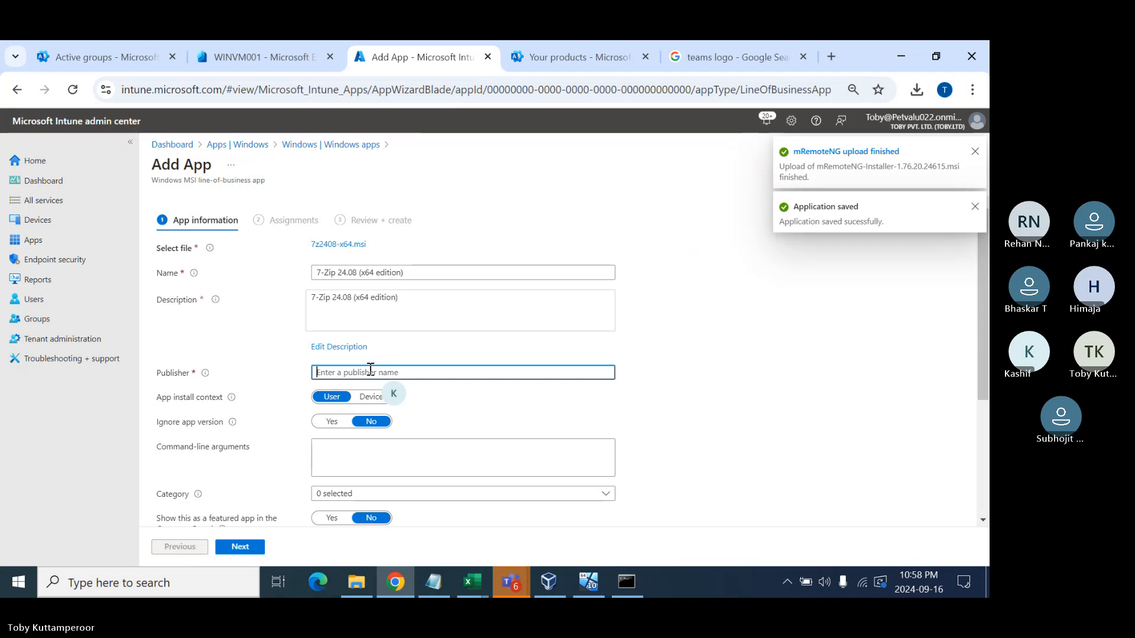
text(7zip)
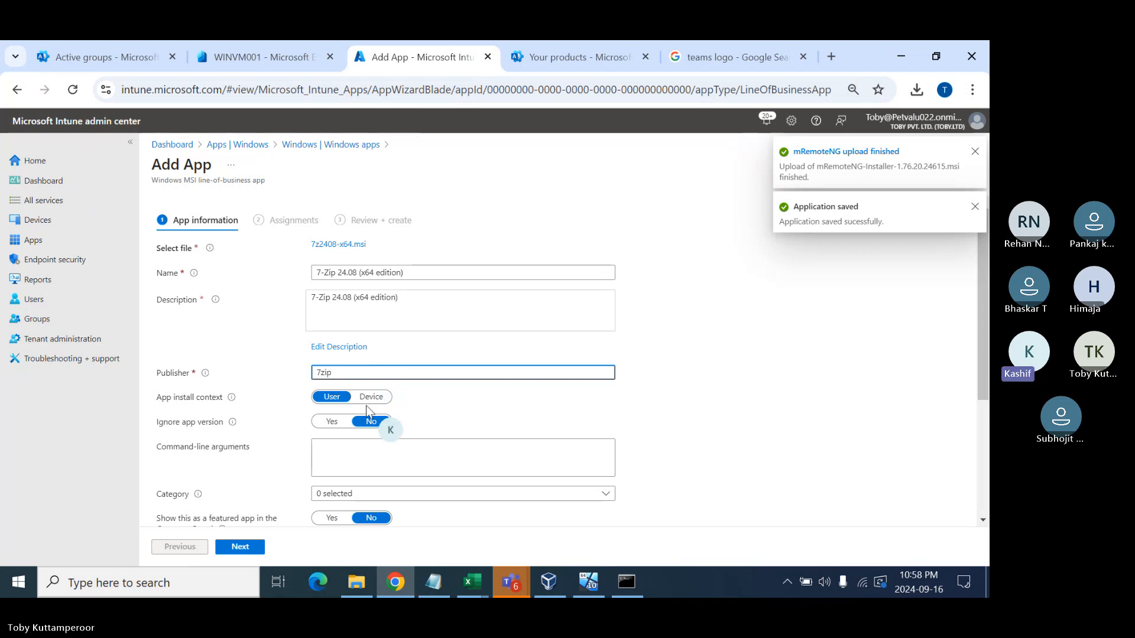
click(370, 397)
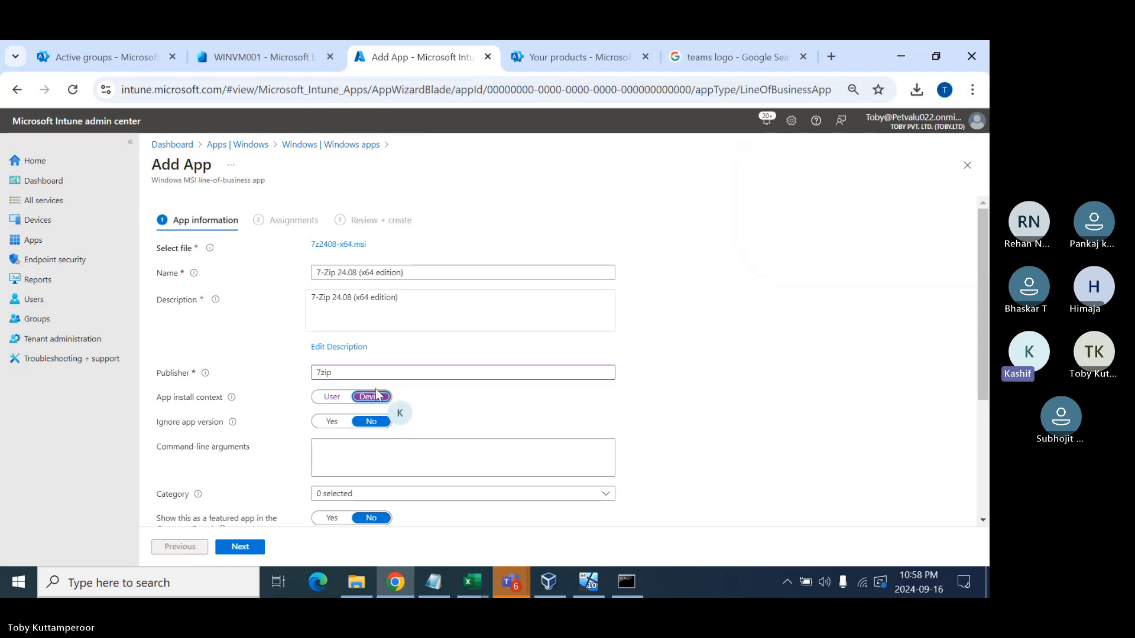
click(372, 453)
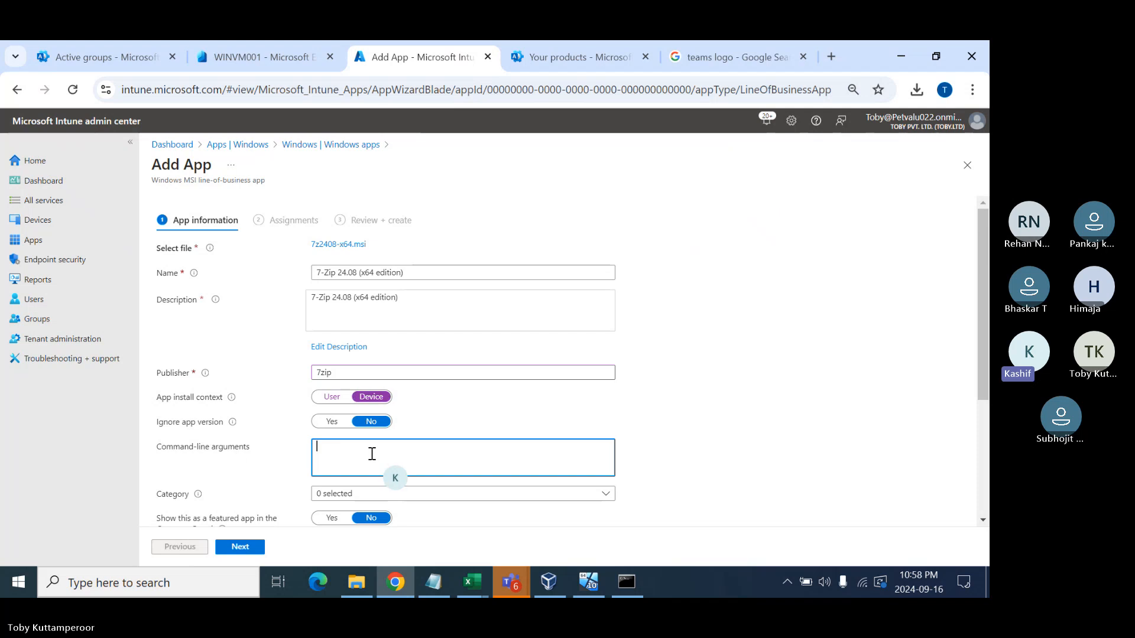
text(/norestart)
text( c:\windows	emp\7zipinstall.log)
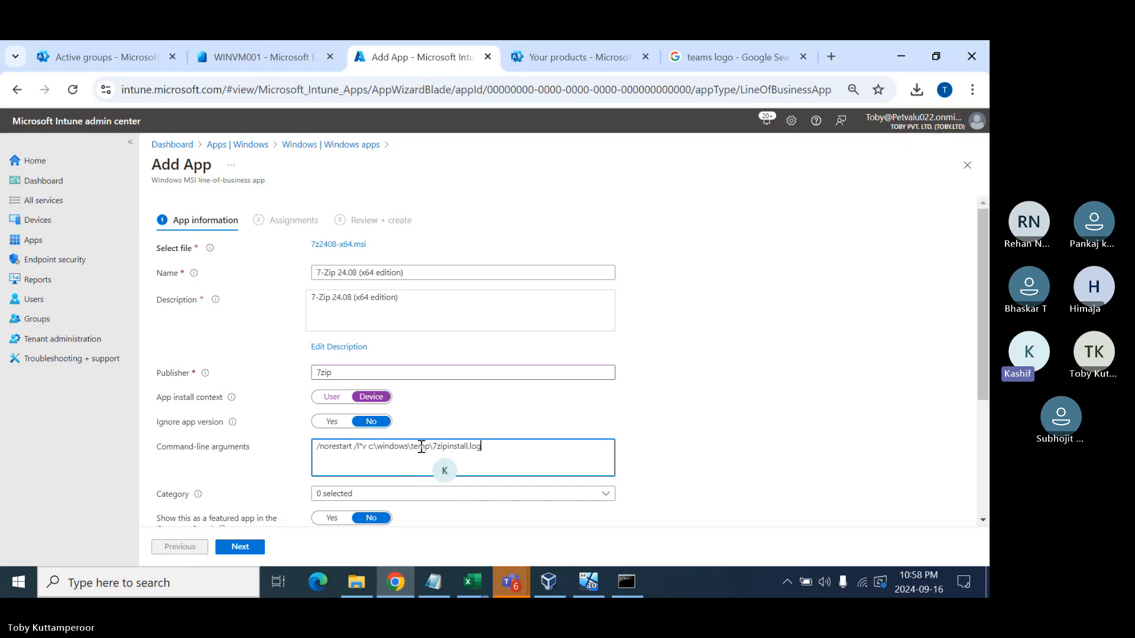
- Attach 7zip.png from Desktop > Intune > Logos as the 7-Zip logo and continue
scroll(248, 468, down, 1)
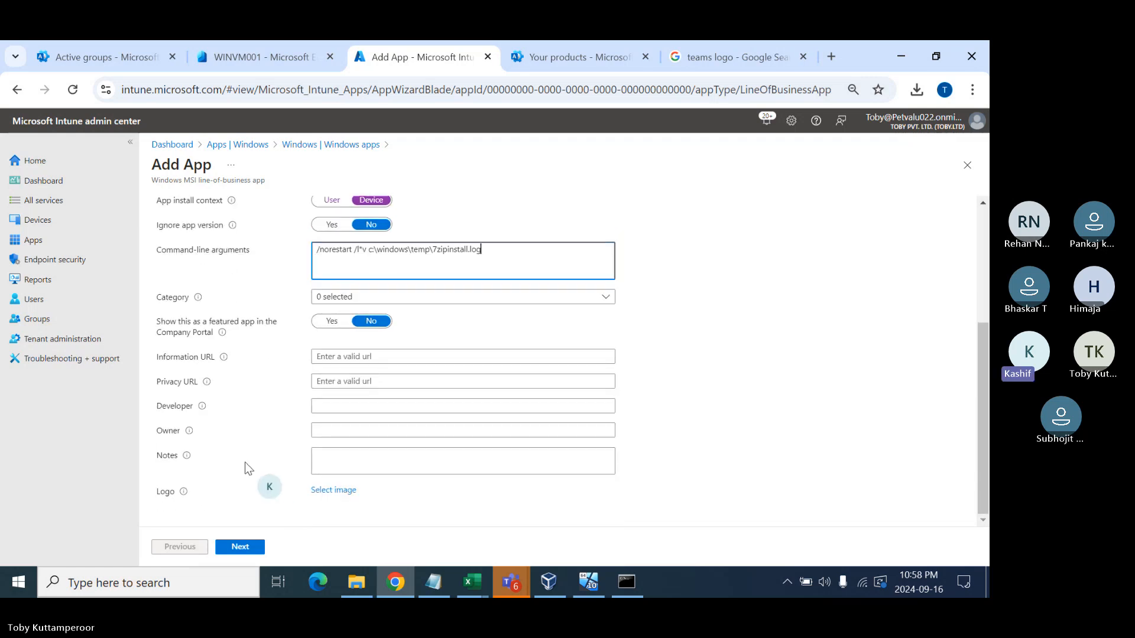
click(337, 492)
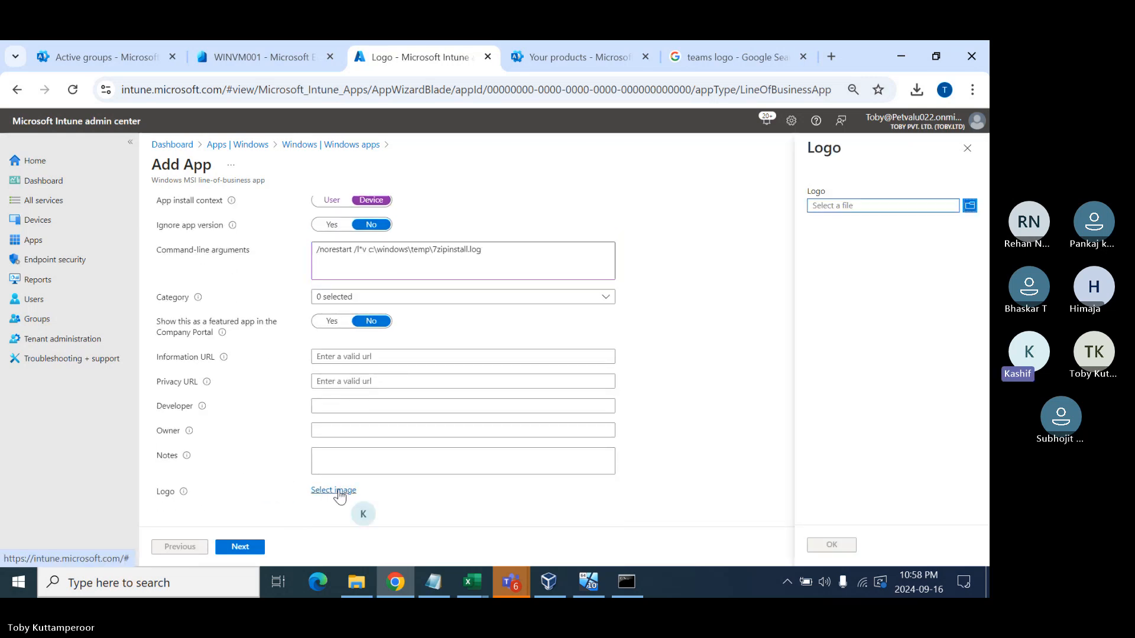
click(841, 205)
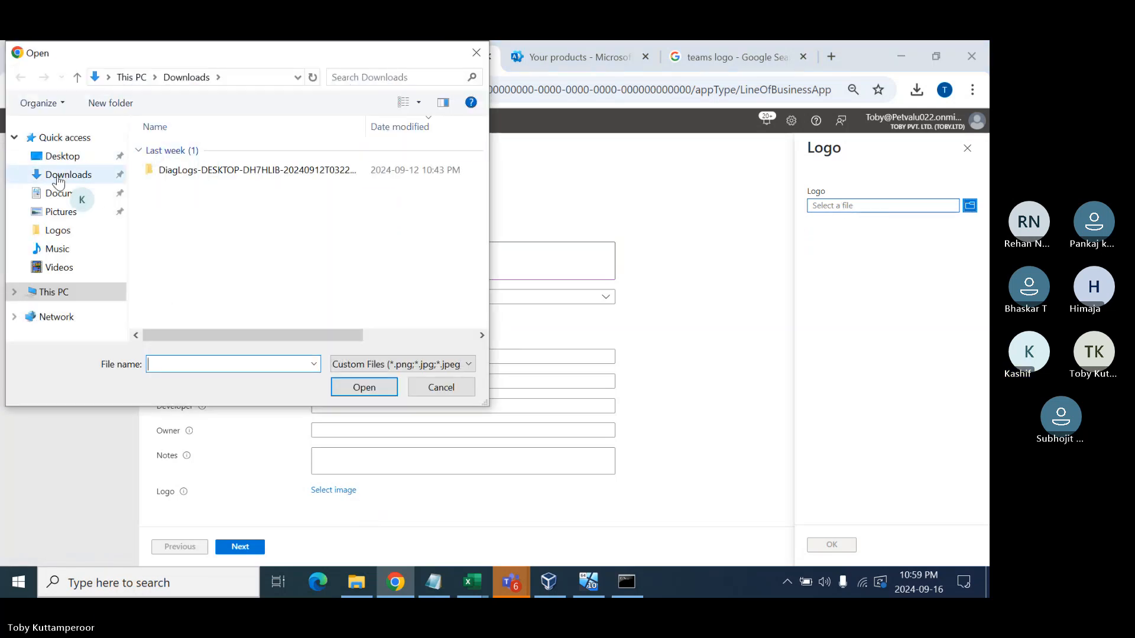
click(83, 177)
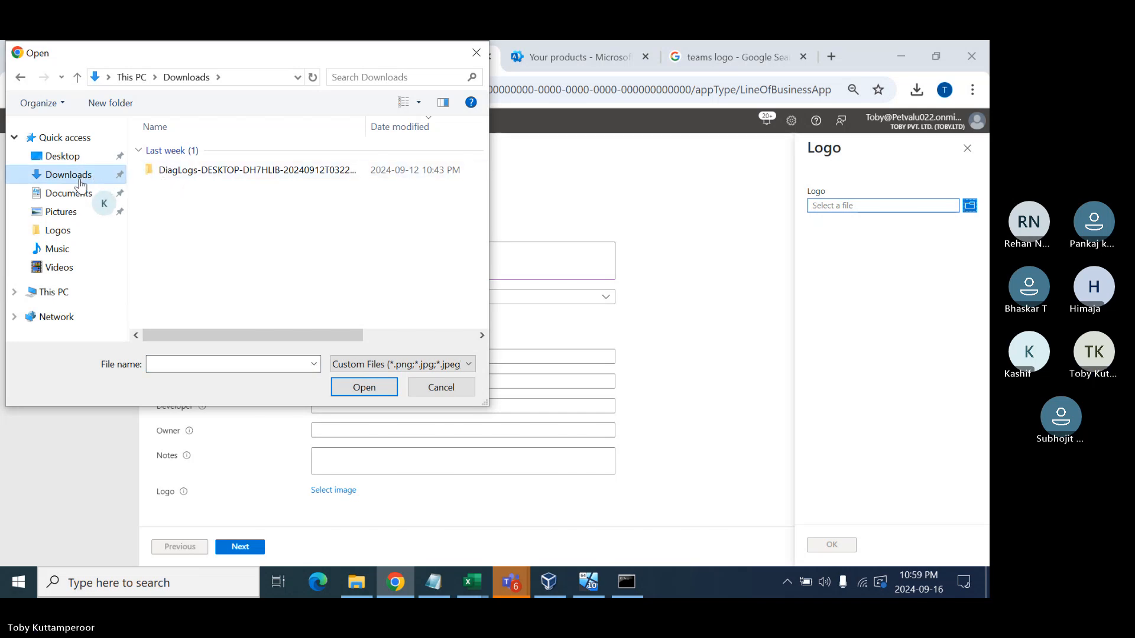
click(65, 156)
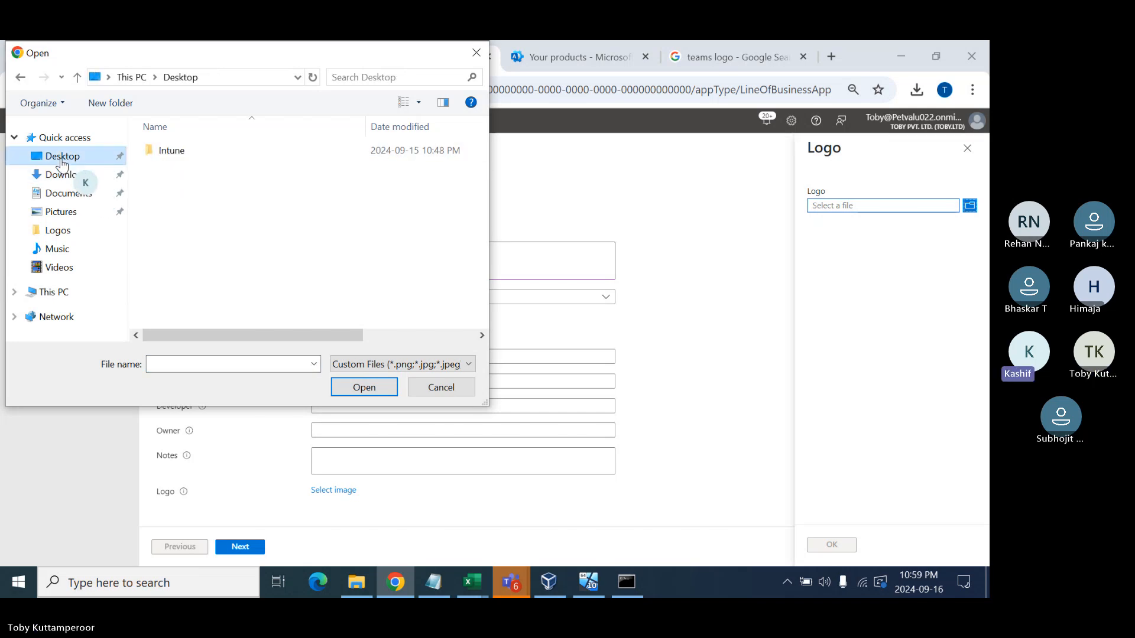
double_click(190, 156)
double_click(191, 156)
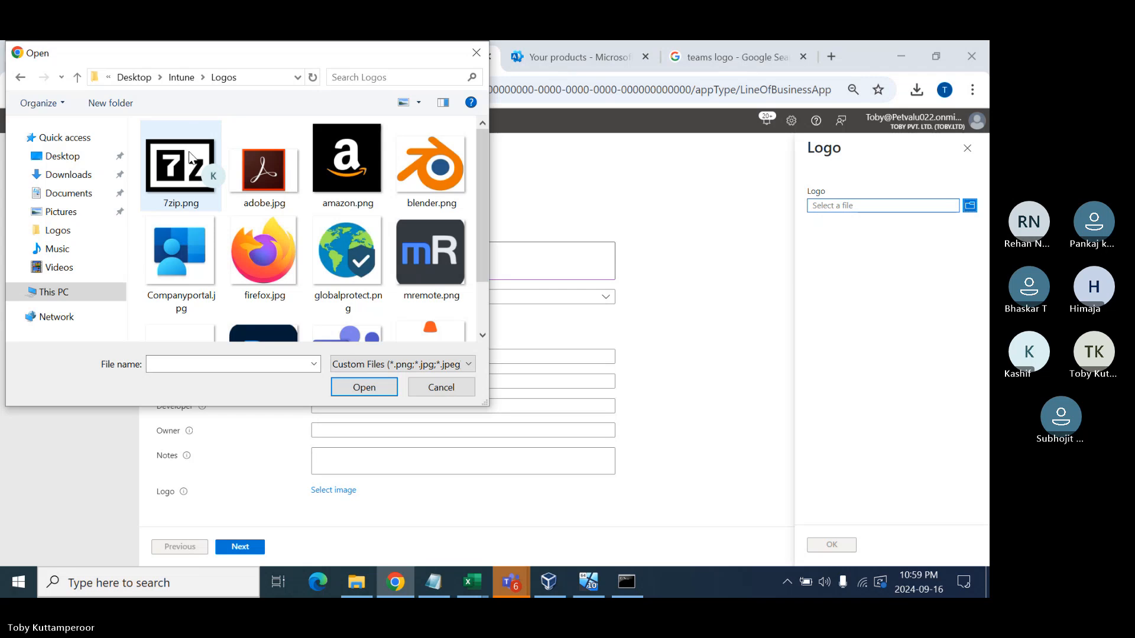
double_click(190, 156)
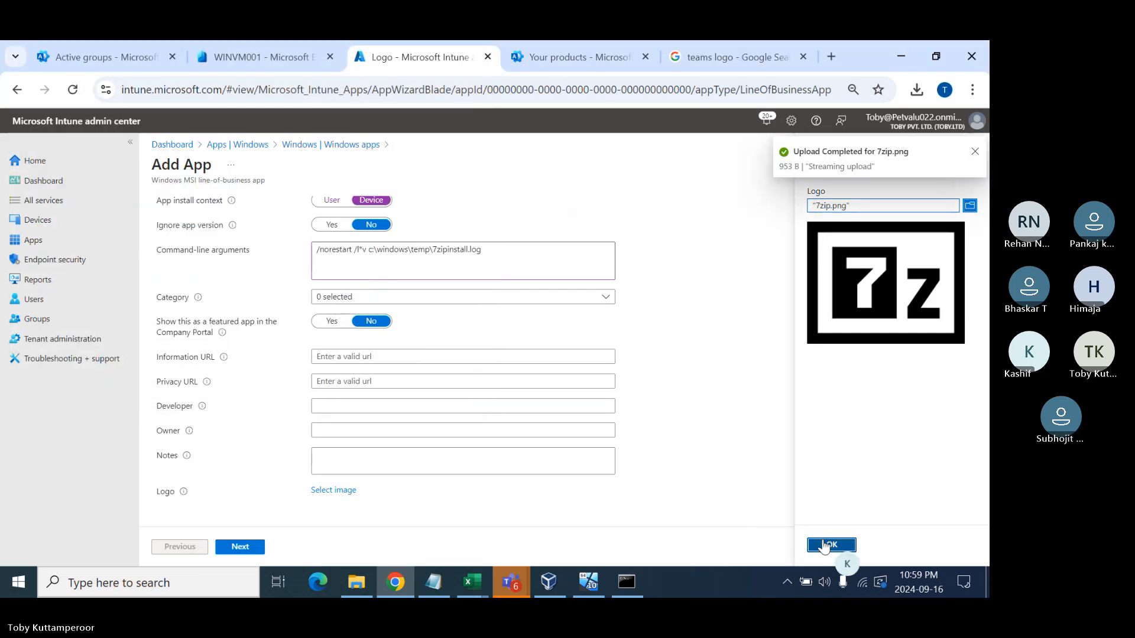
click(830, 544)
click(239, 547)
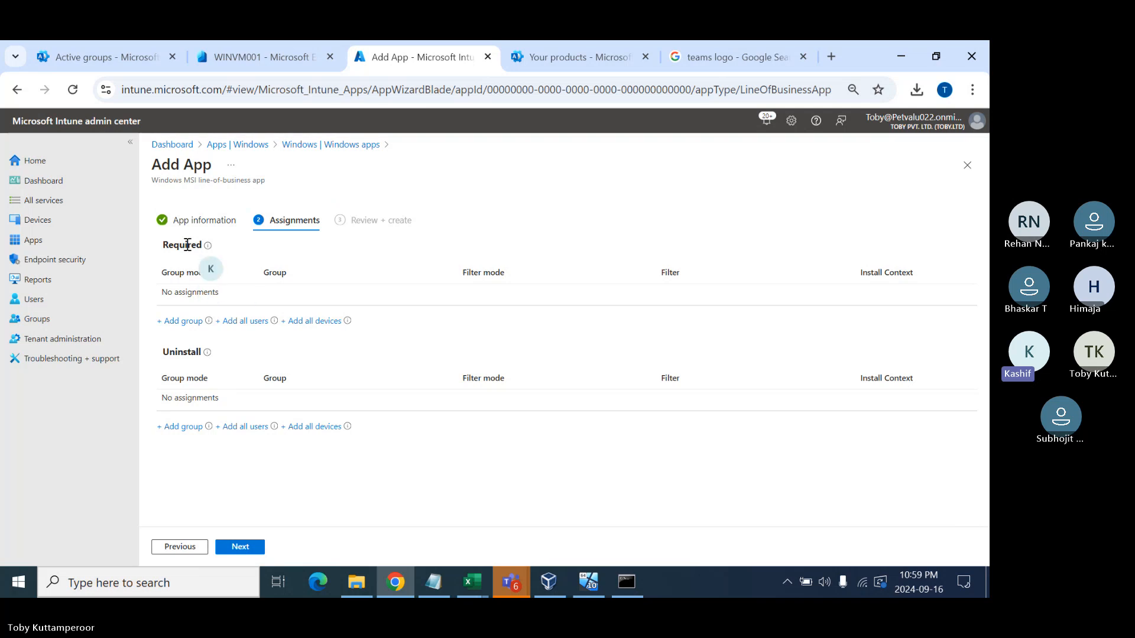
- Make 7-Zip 24.08 (x64 edition) required for Windows 10 Device Group, create it, and return to Windows apps
click(184, 321)
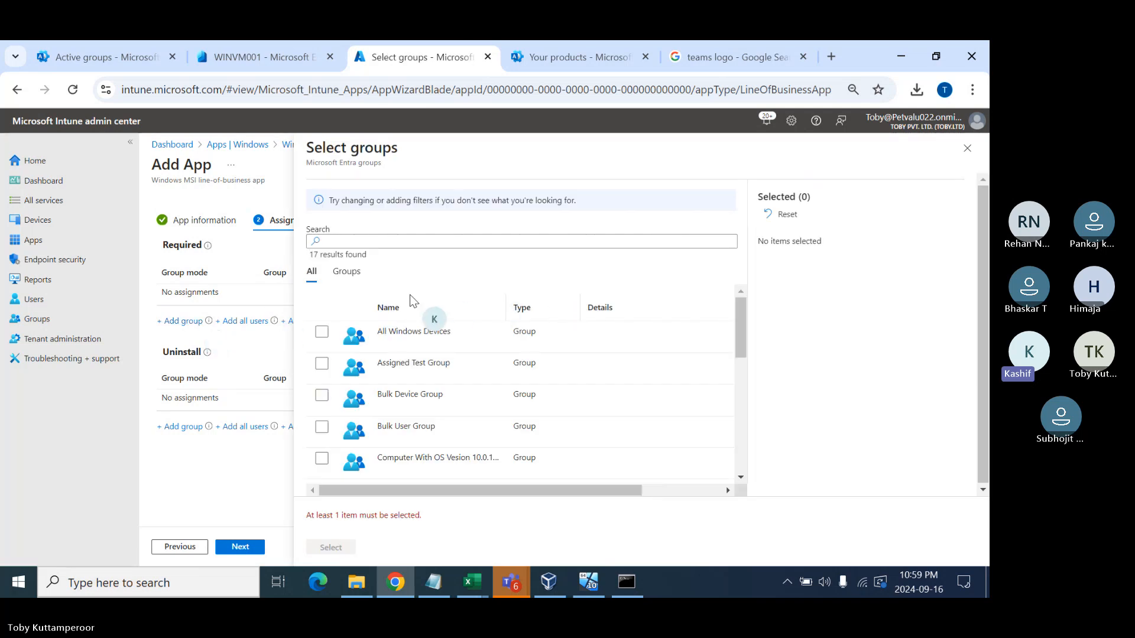
scroll(370, 375, down, 6)
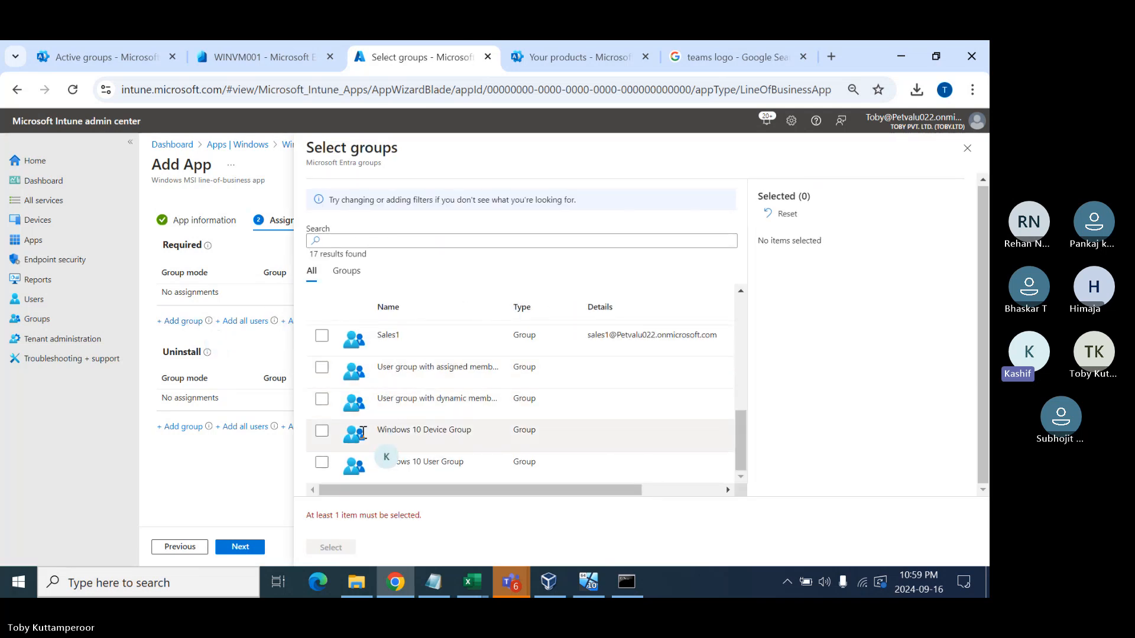
click(322, 430)
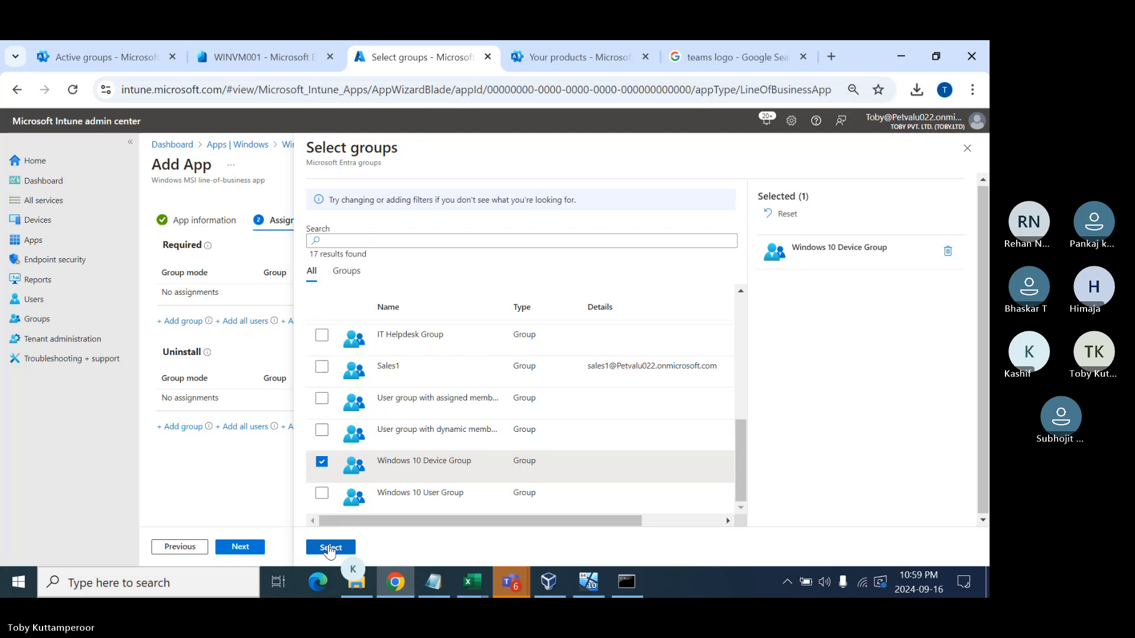
click(329, 549)
click(235, 548)
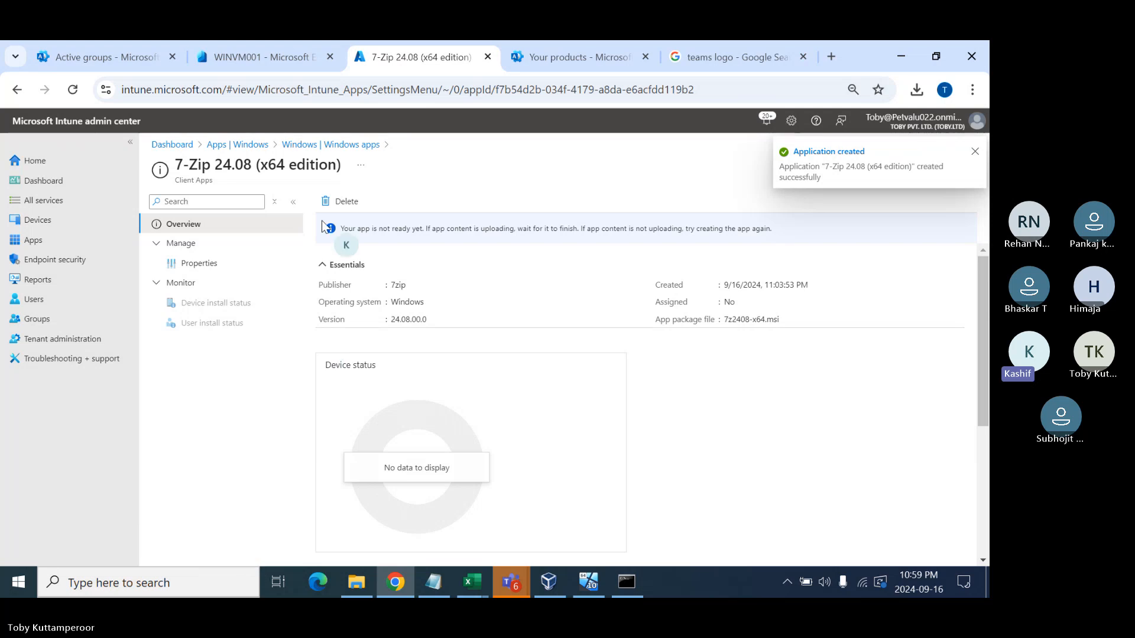
click(313, 144)
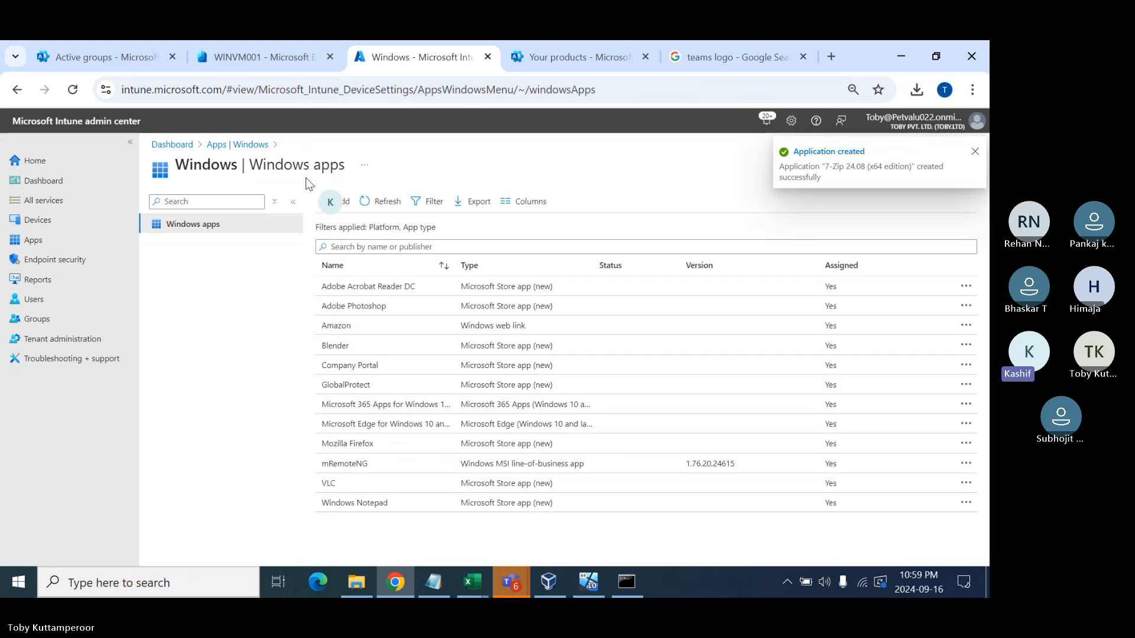
- Start adding a new Windows app of type Line-of-business app
click(335, 201)
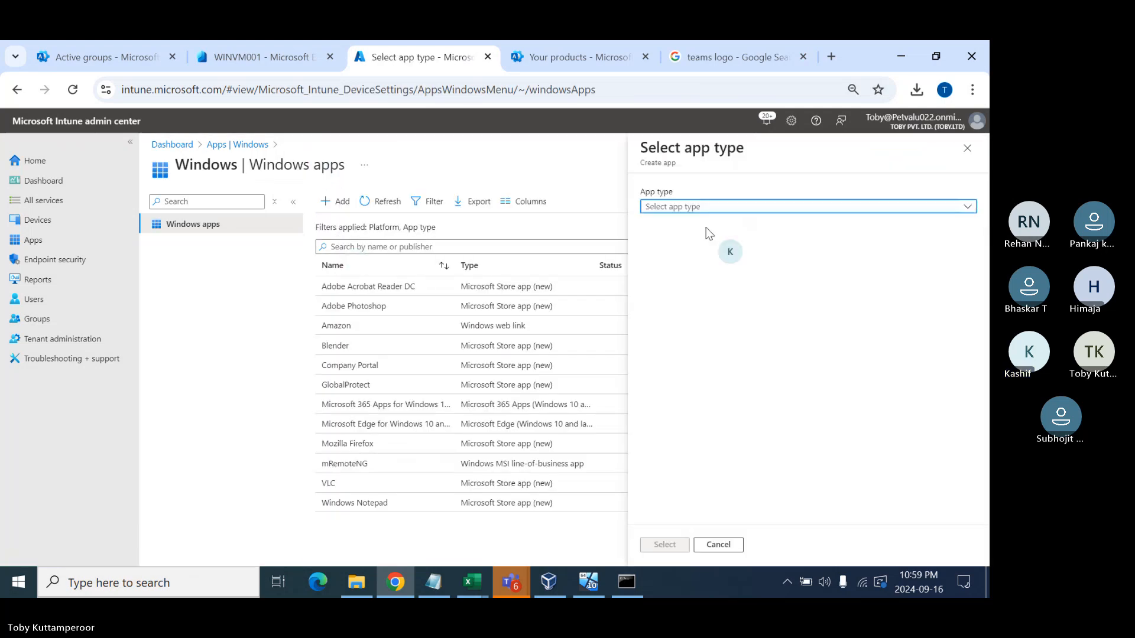
click(696, 206)
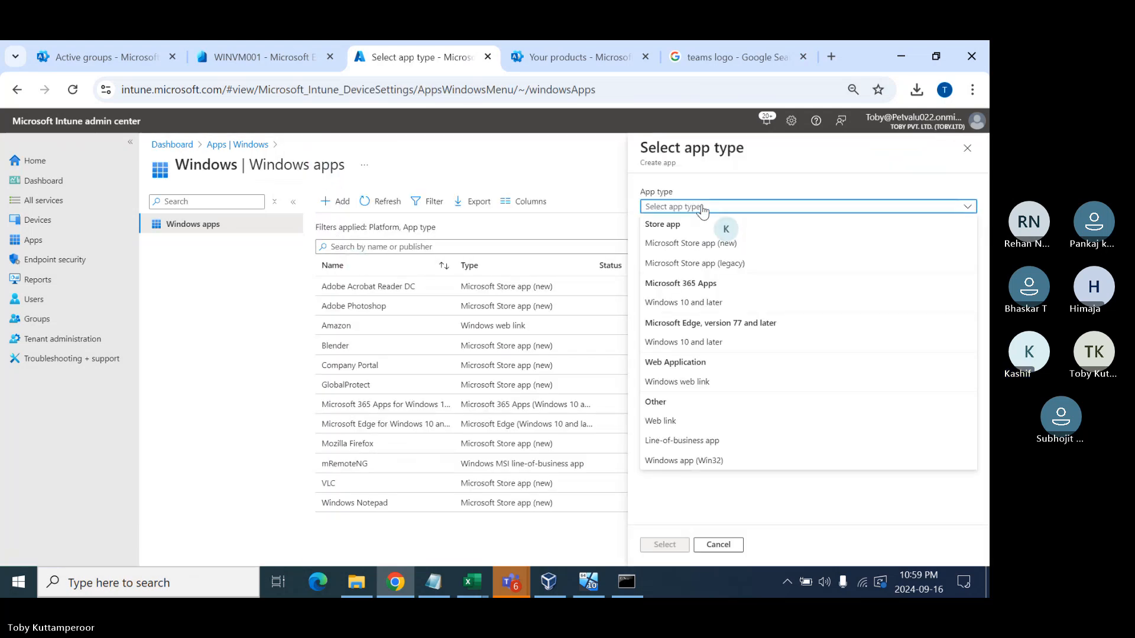
click(671, 440)
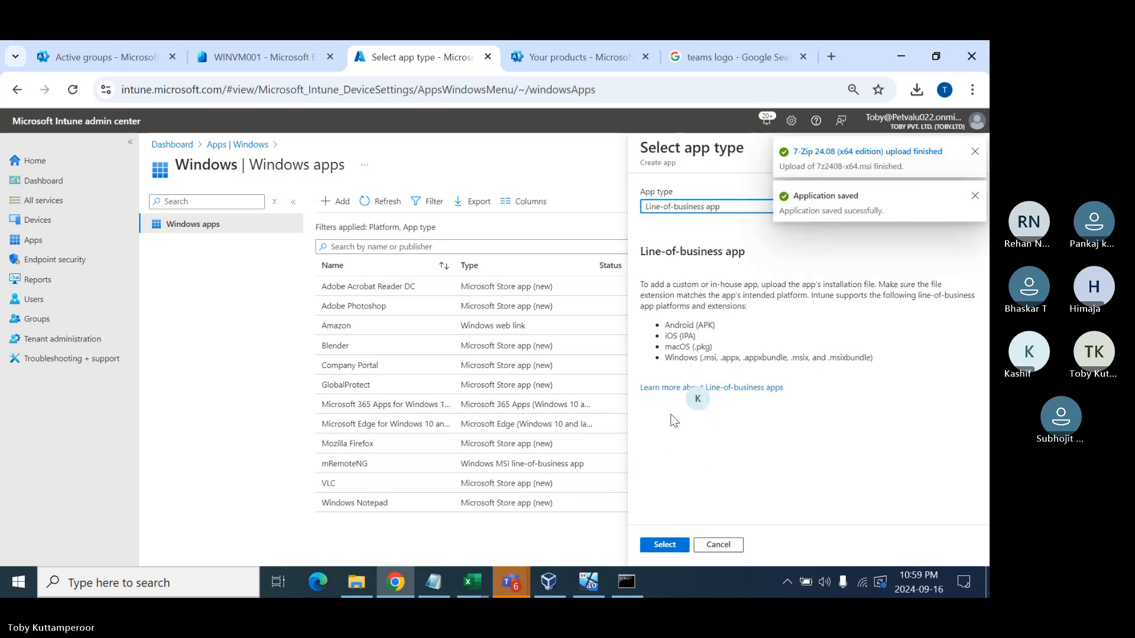
click(658, 549)
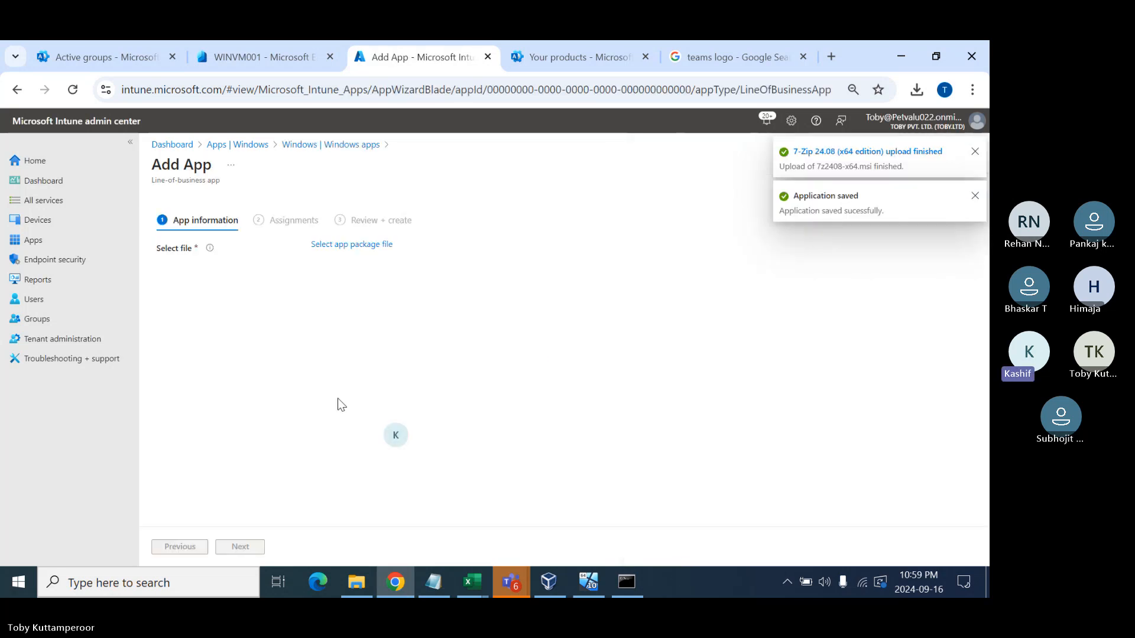
- Load MSTeams-x64.msix from Downloads as the app package file
click(348, 246)
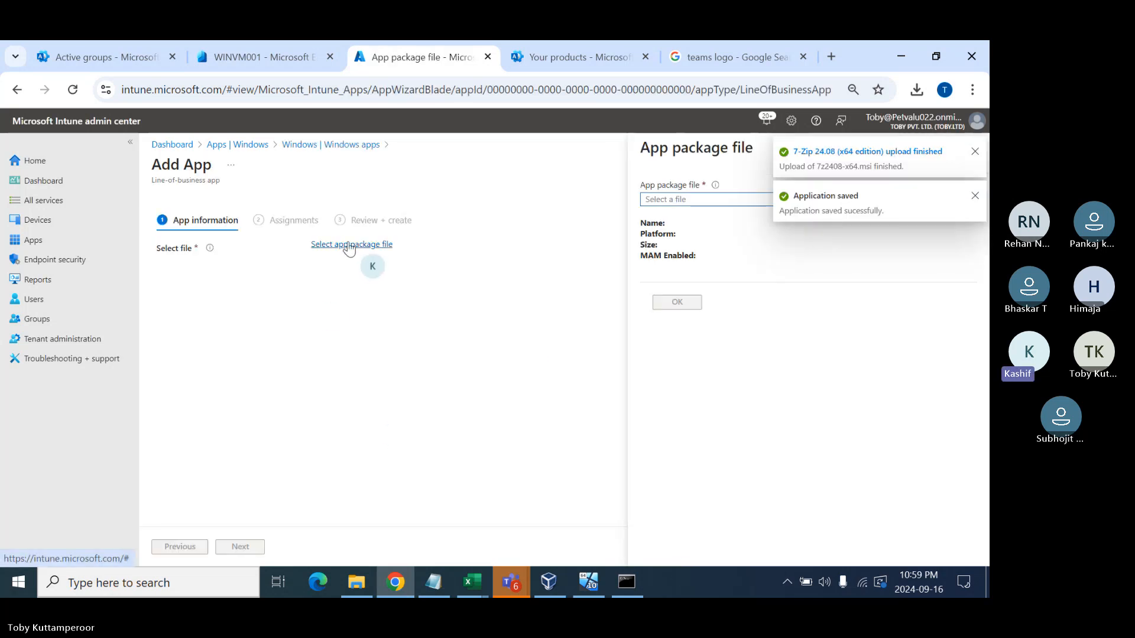
click(676, 200)
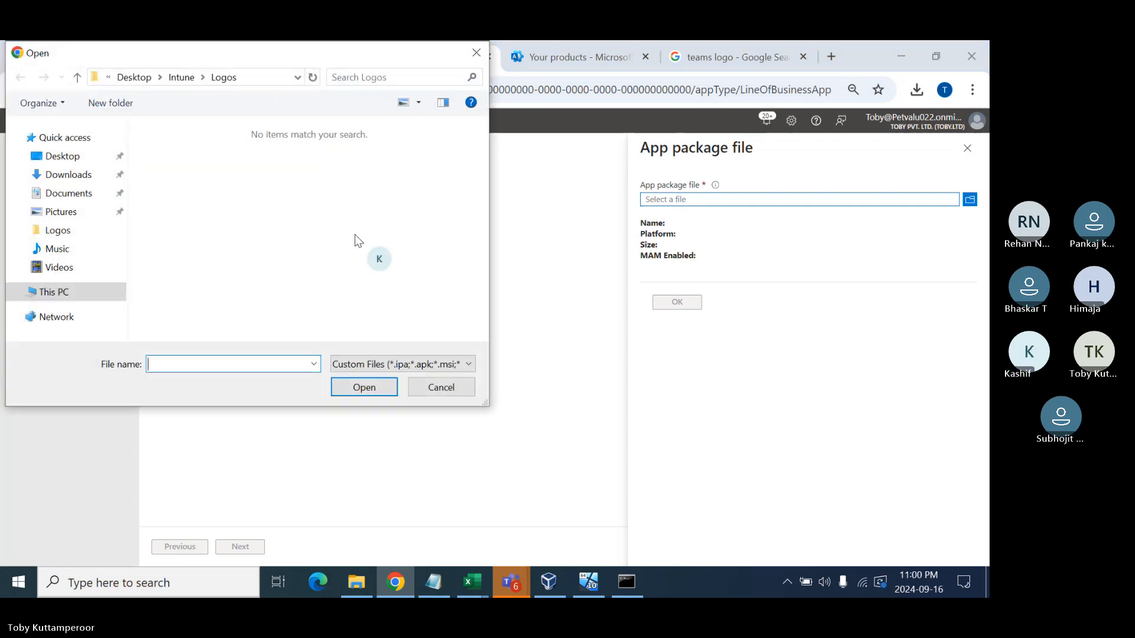
click(65, 177)
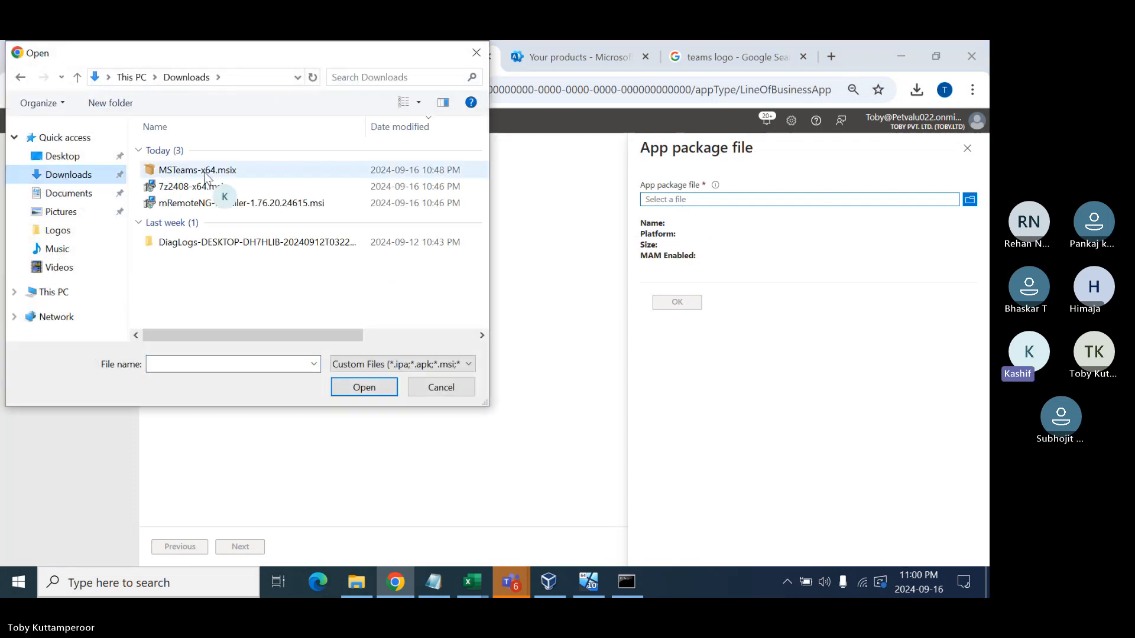
click(222, 172)
click(364, 387)
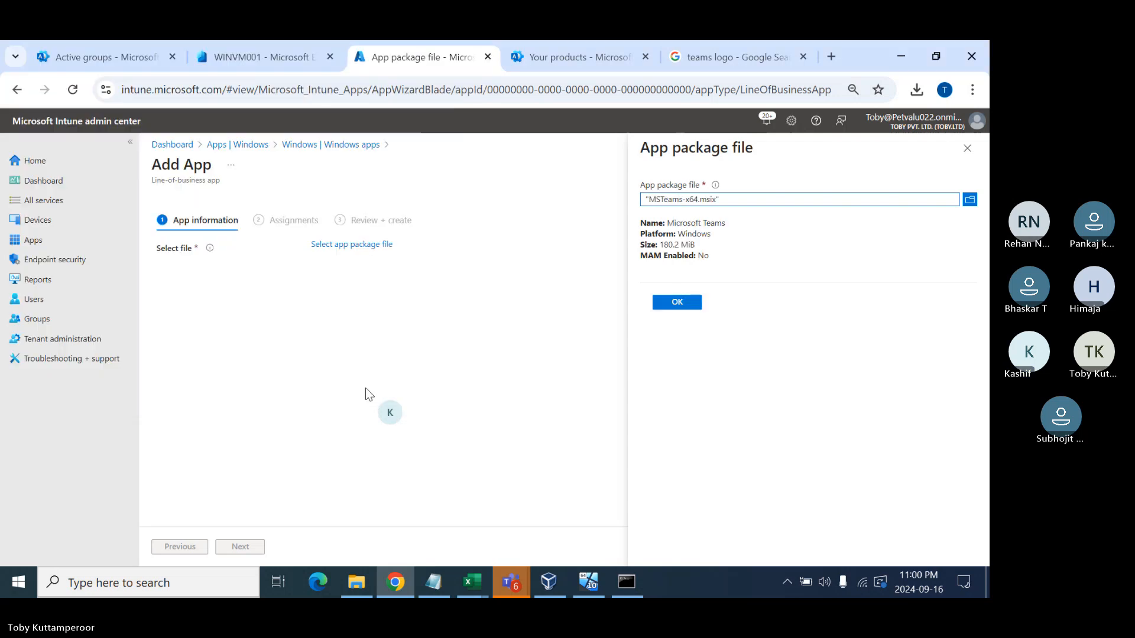
click(666, 303)
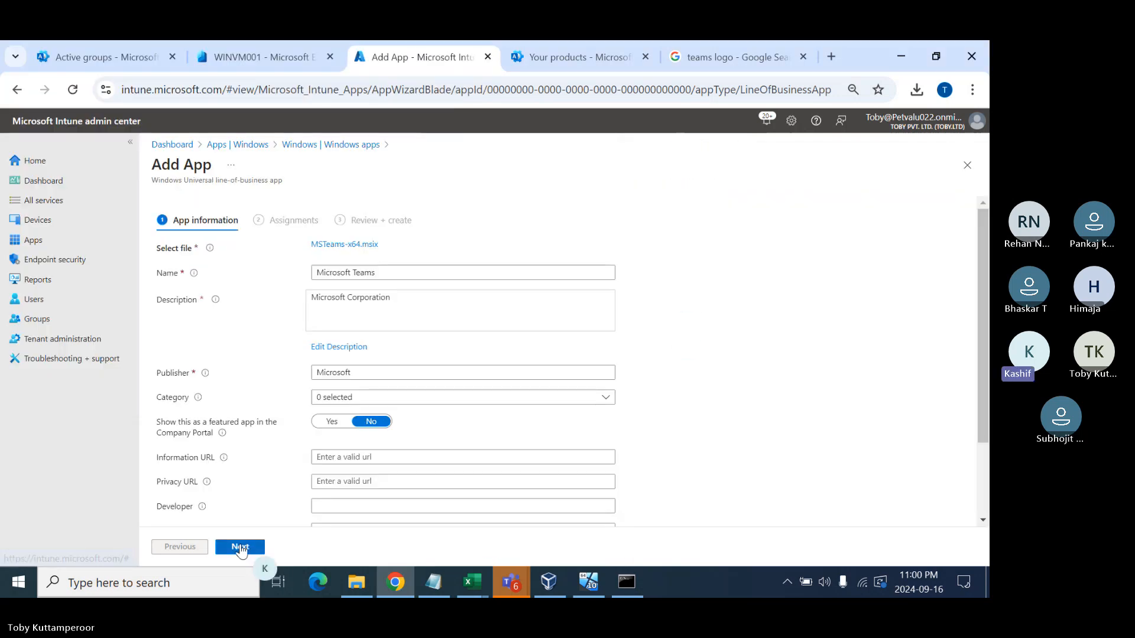
- Put the Microsoft Teams app in the Productivity category
click(367, 398)
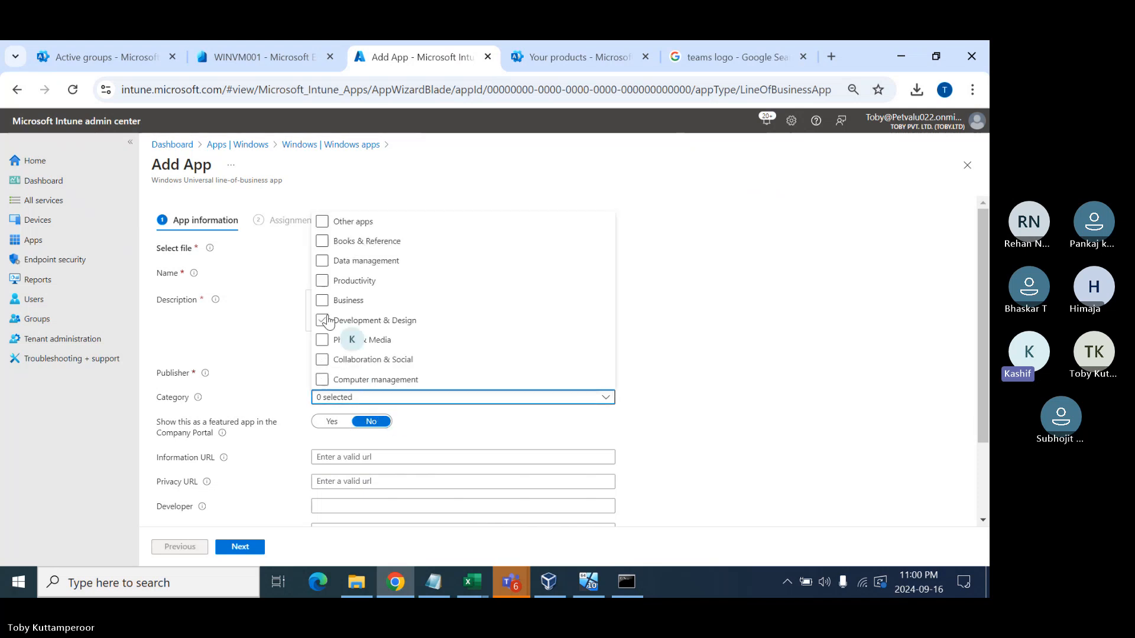
click(322, 280)
click(612, 418)
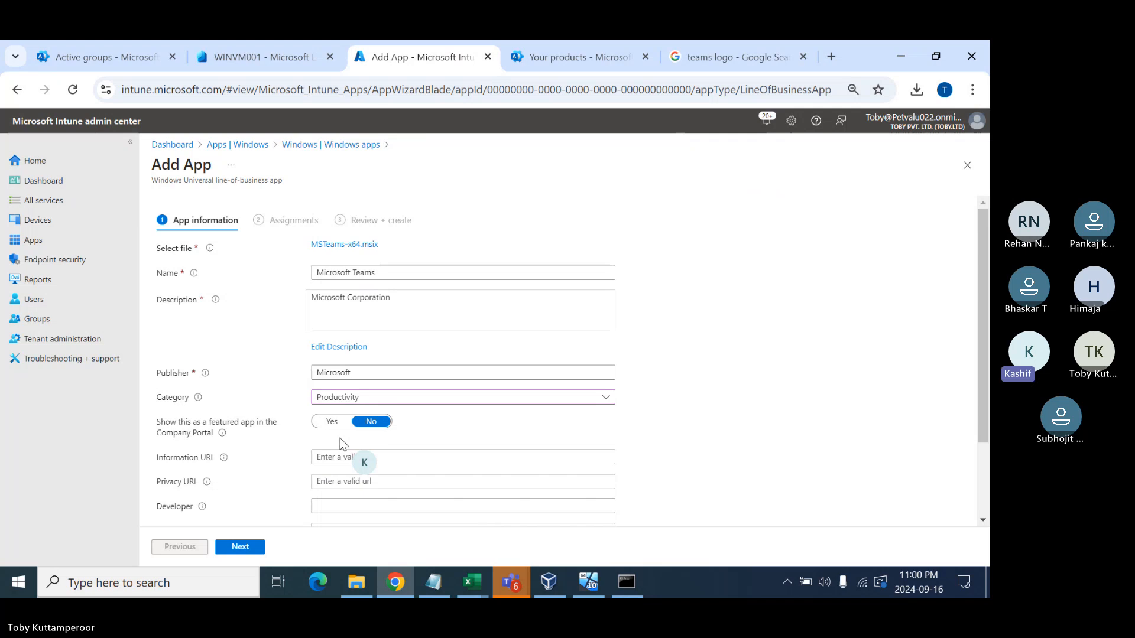
- Upload teams.jpg from Desktop\Intune\Logos as the app logo and continue to Assignments
scroll(339, 438, down, 2)
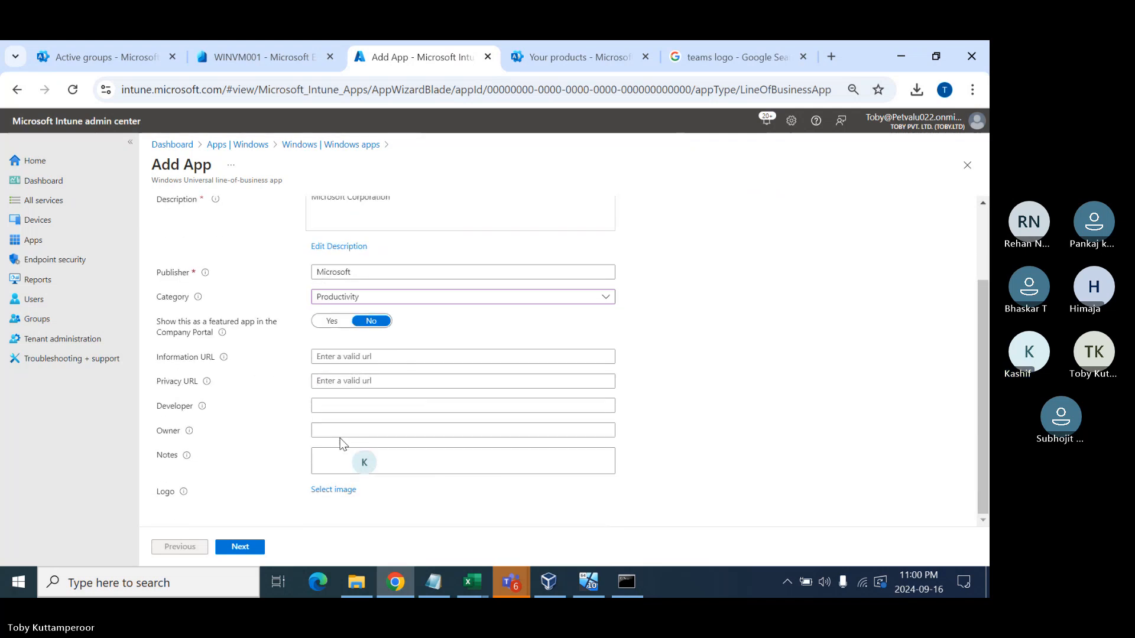
click(331, 491)
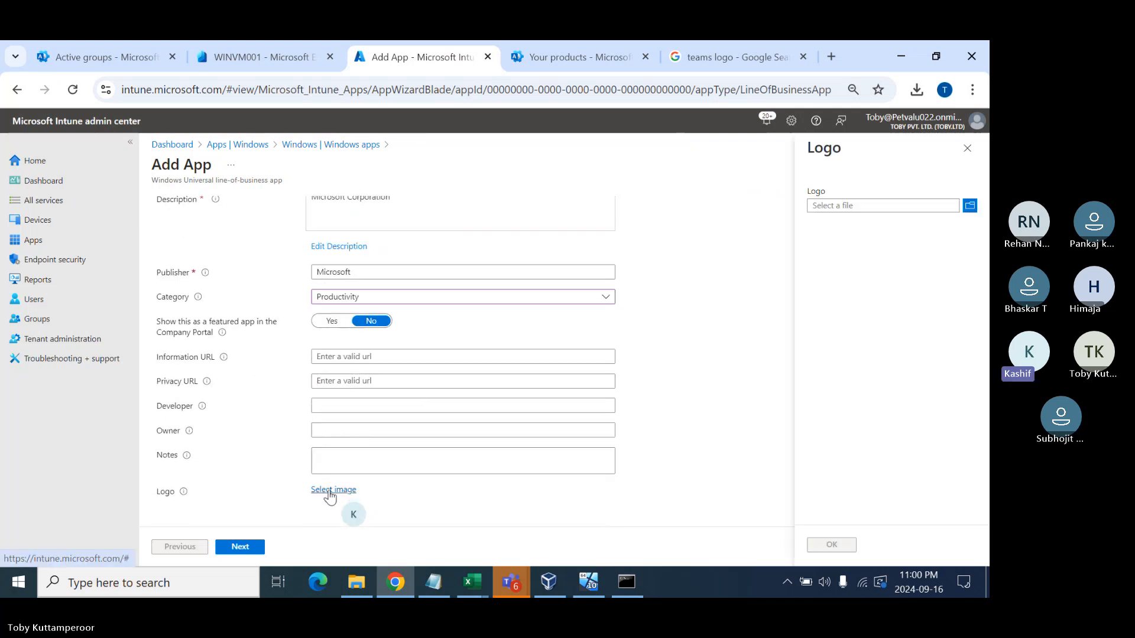
click(844, 207)
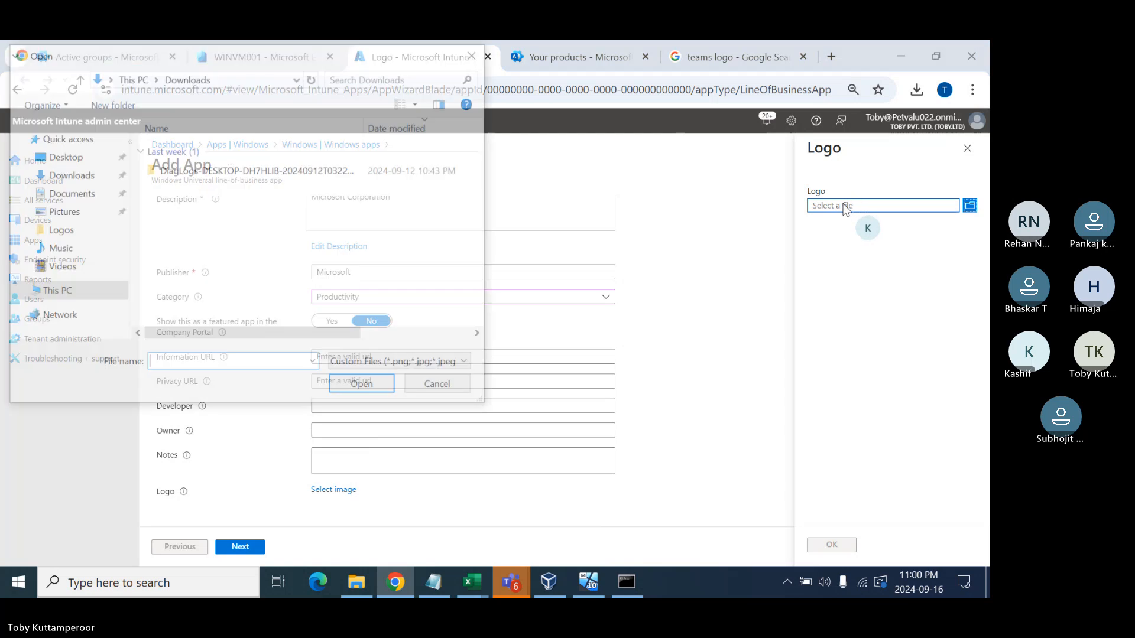
click(61, 156)
double_click(175, 152)
double_click(177, 152)
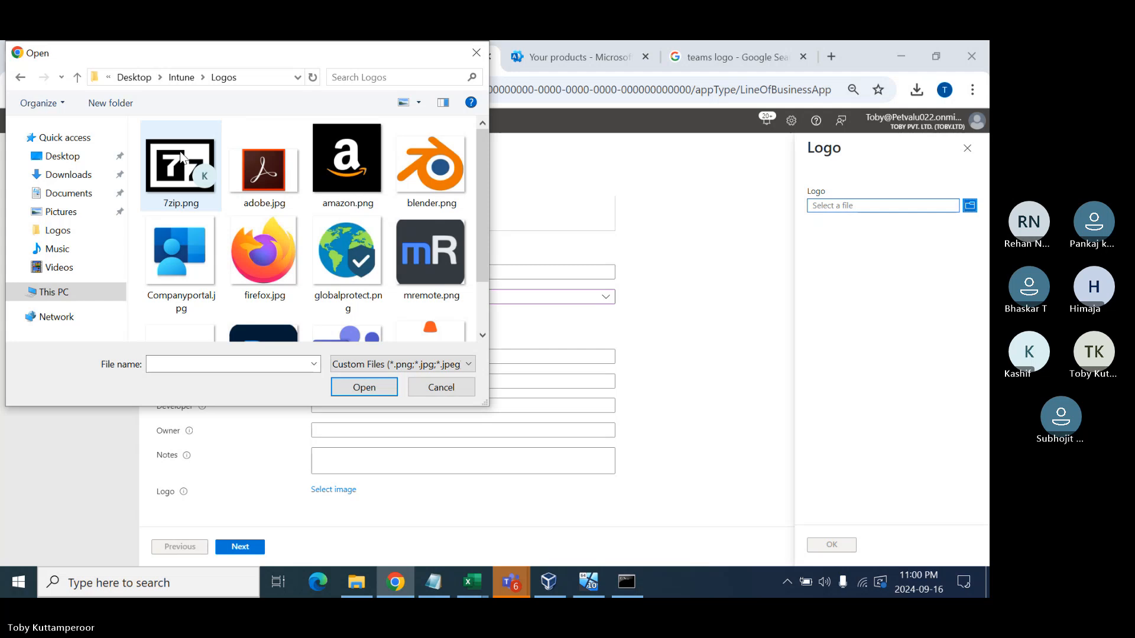
scroll(272, 237, down, 2)
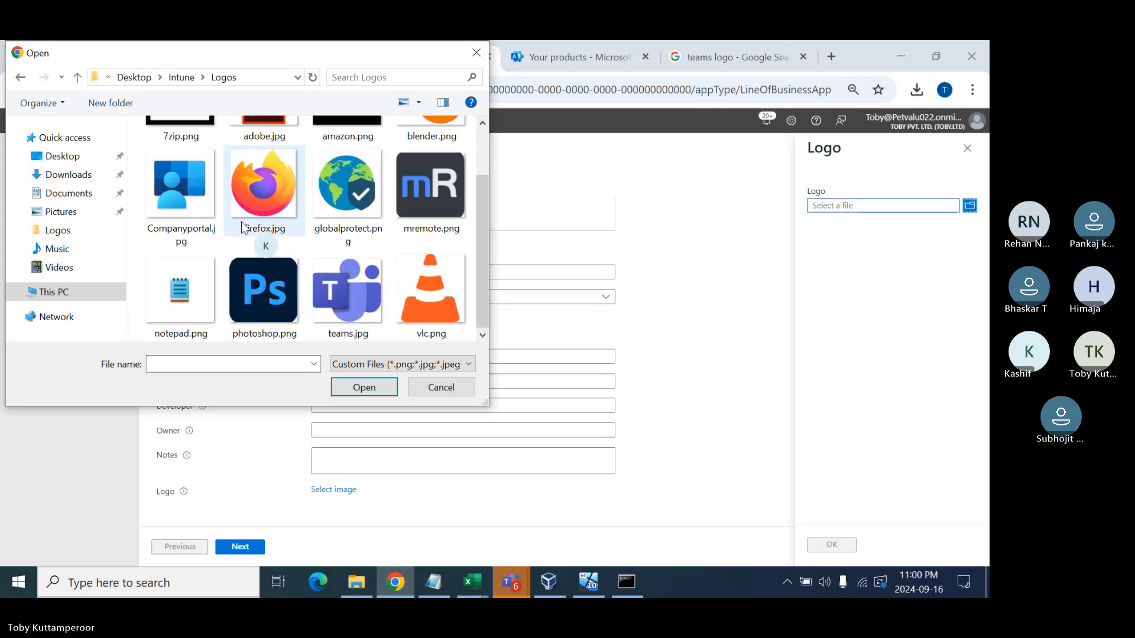
double_click(347, 290)
click(829, 547)
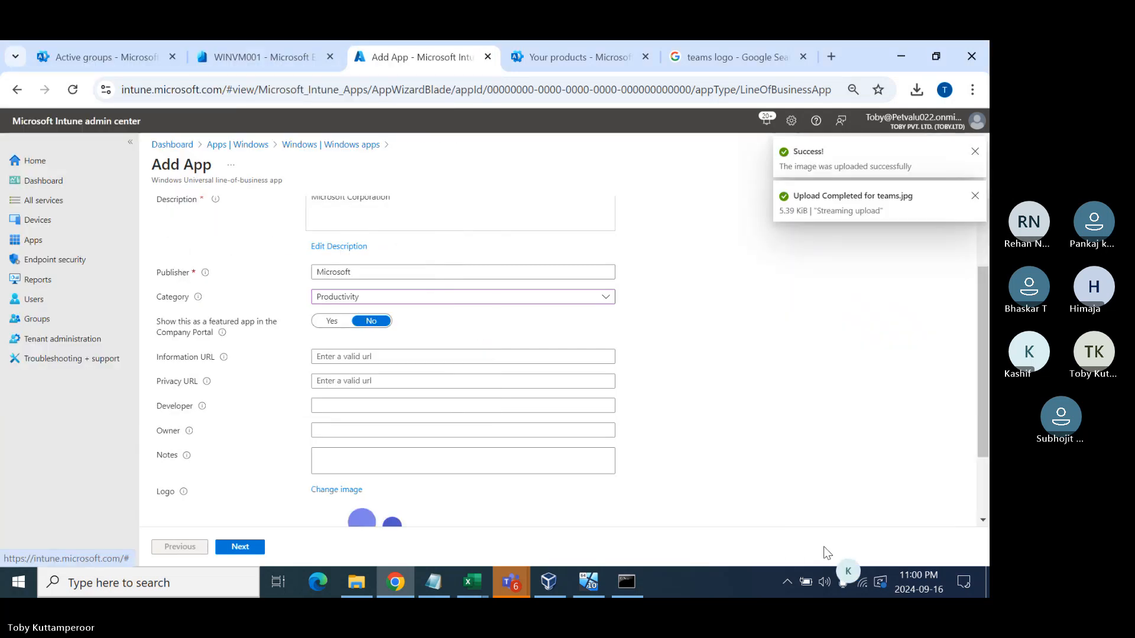
click(242, 548)
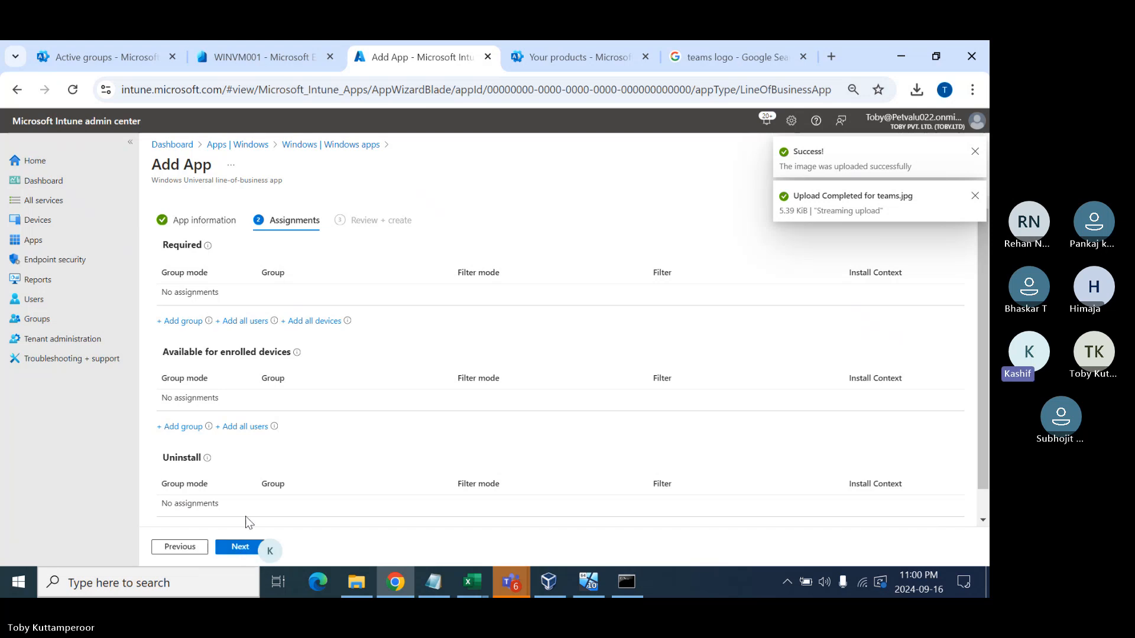
- Assign Microsoft Teams as required for Windows 10 Device Group
click(183, 322)
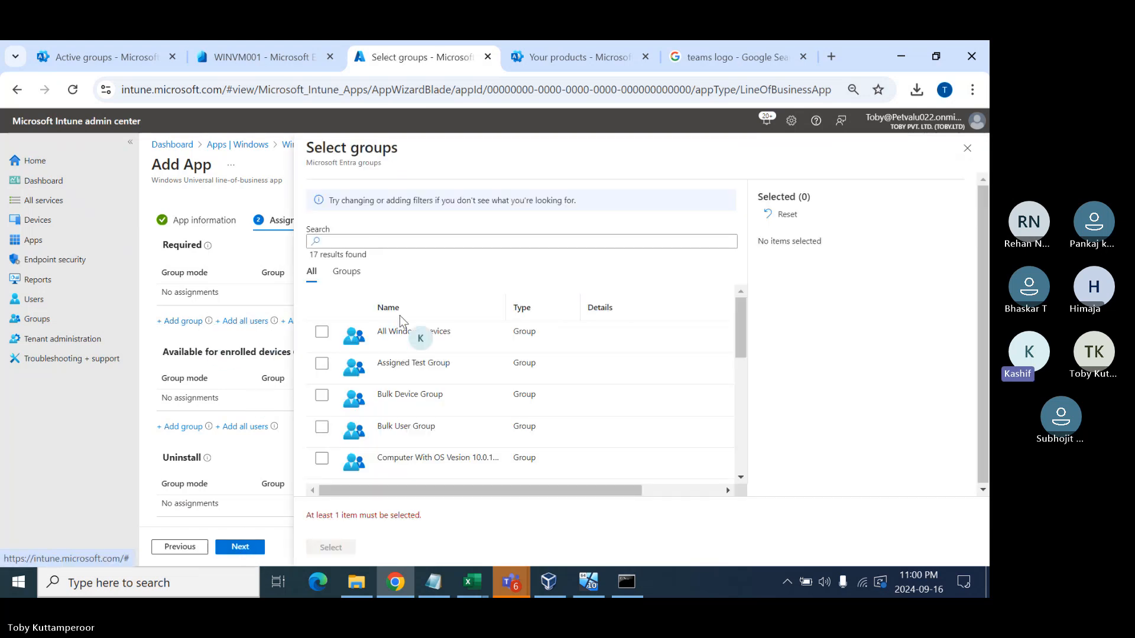
scroll(414, 384, down, 6)
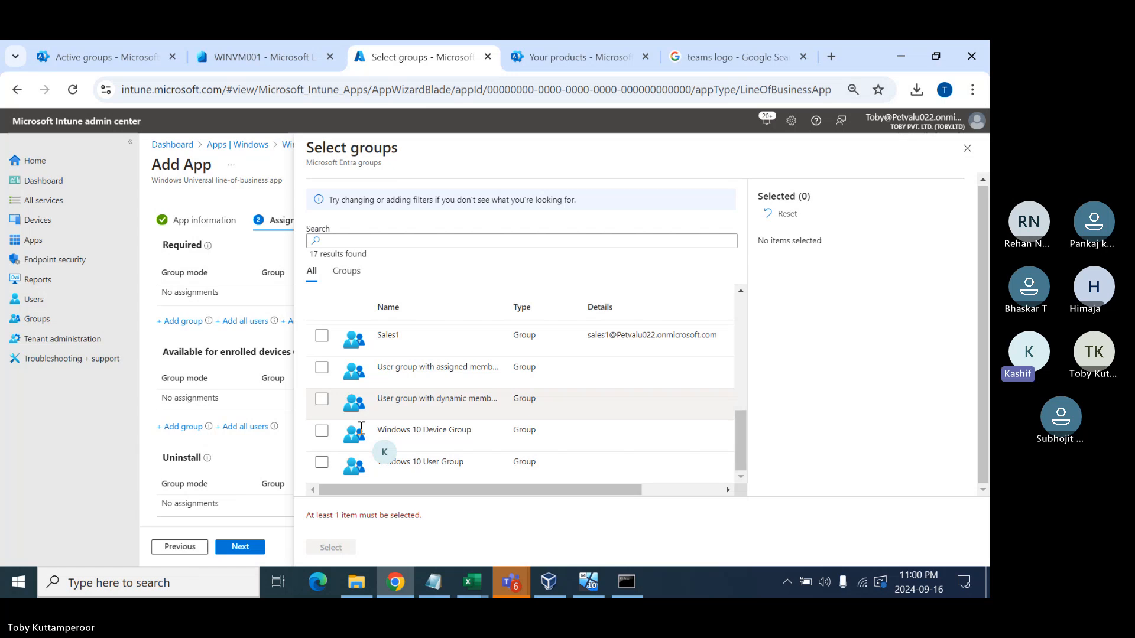
click(322, 431)
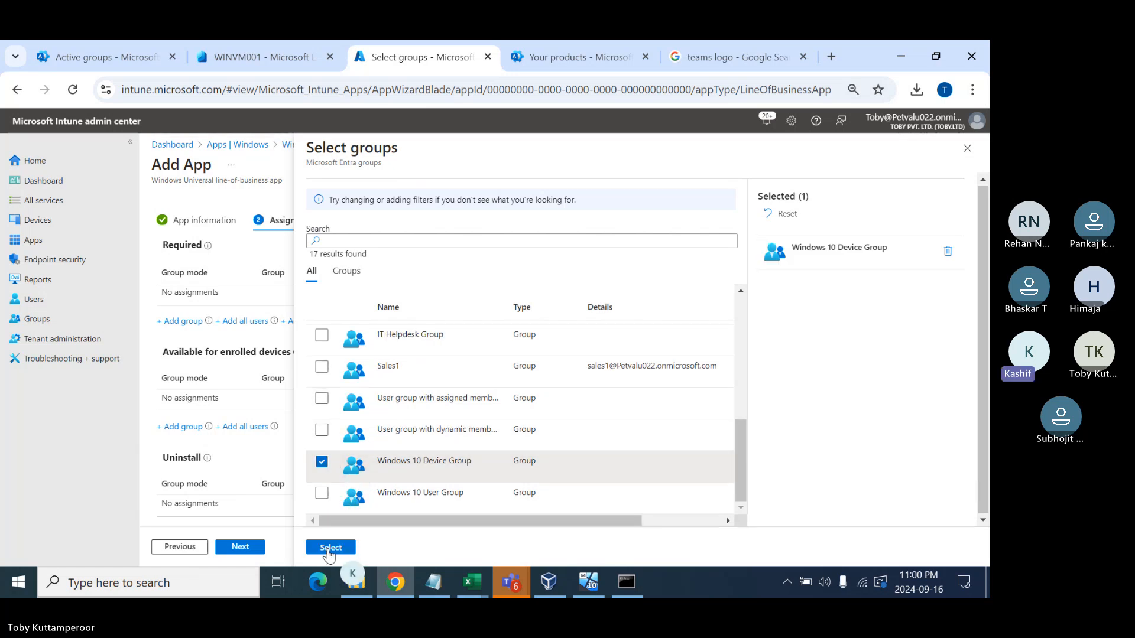
click(329, 548)
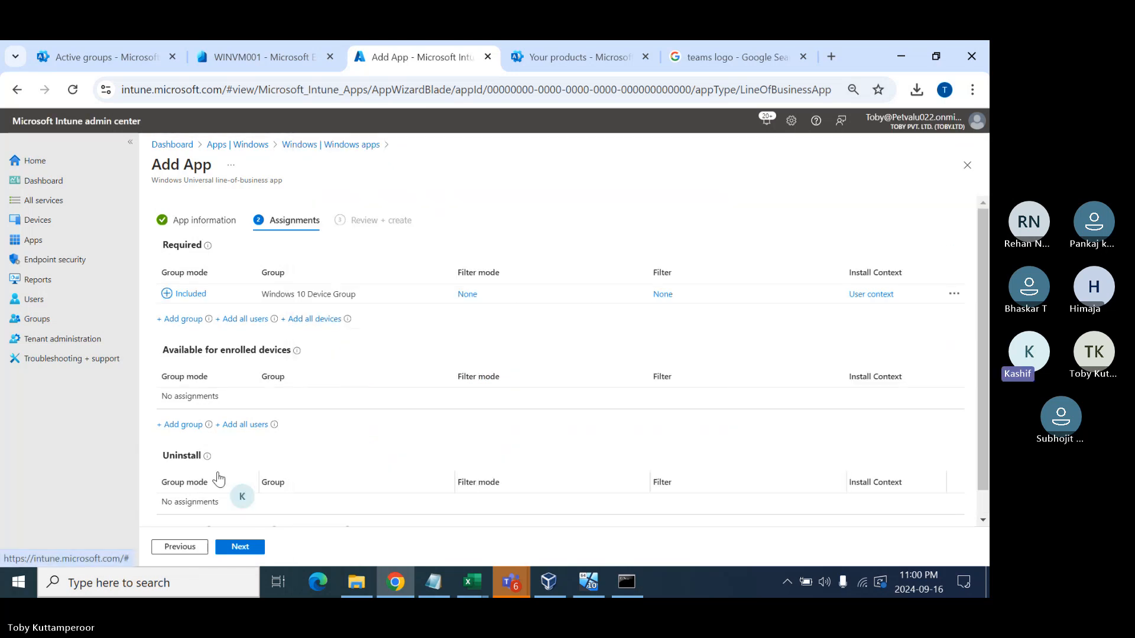
- Make Teams available to Windows 10 User Group, then review and create the app
click(184, 427)
scroll(354, 351, down, 6)
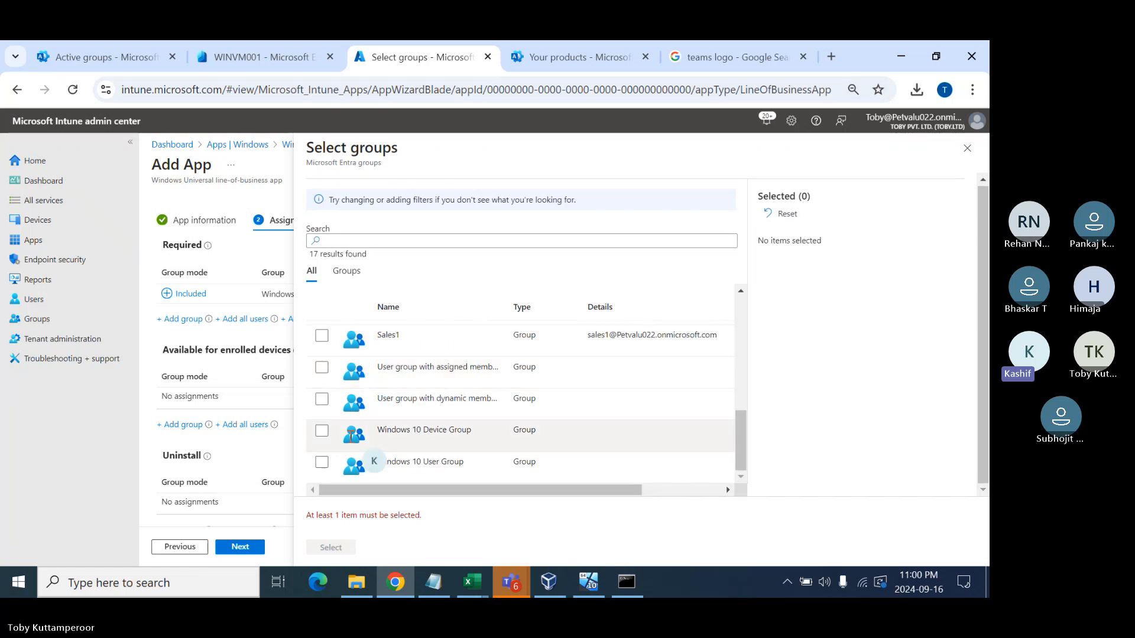
click(321, 462)
click(327, 549)
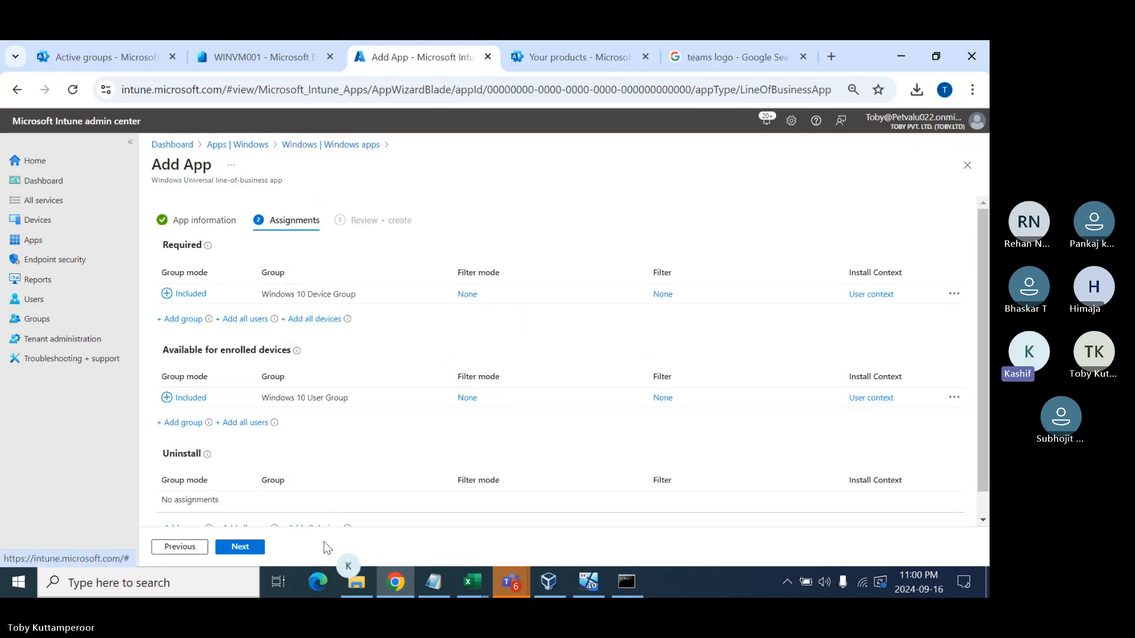
click(240, 548)
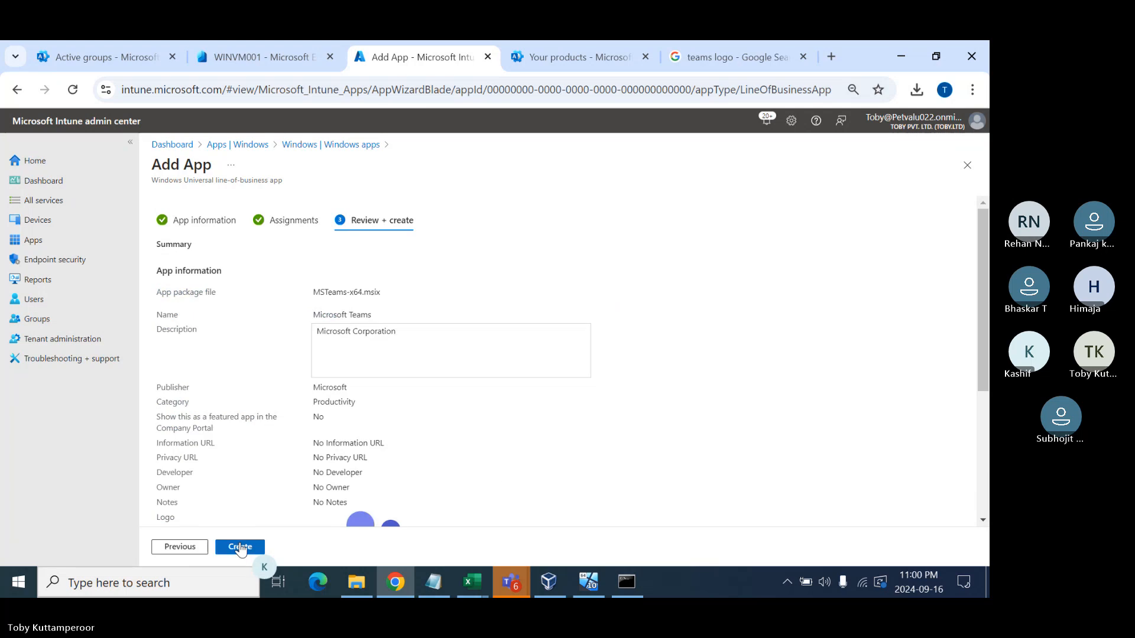
click(241, 547)
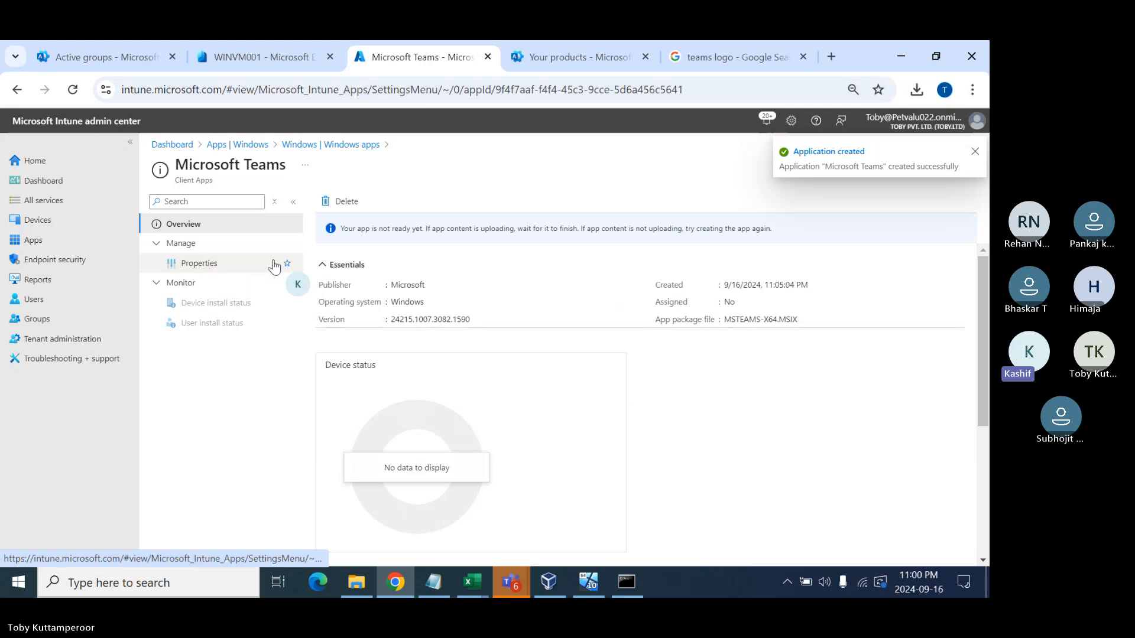
- Review Microsoft Teams' properties, reload to refresh upload status, and bring up the Intune notes
click(245, 272)
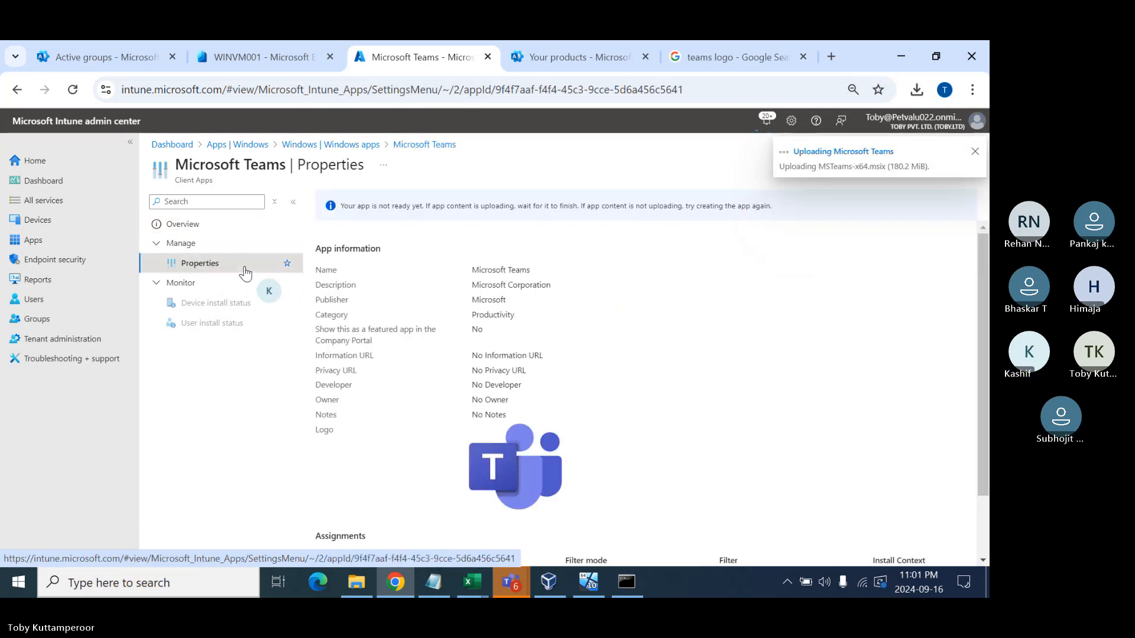
scroll(459, 346, down, 2)
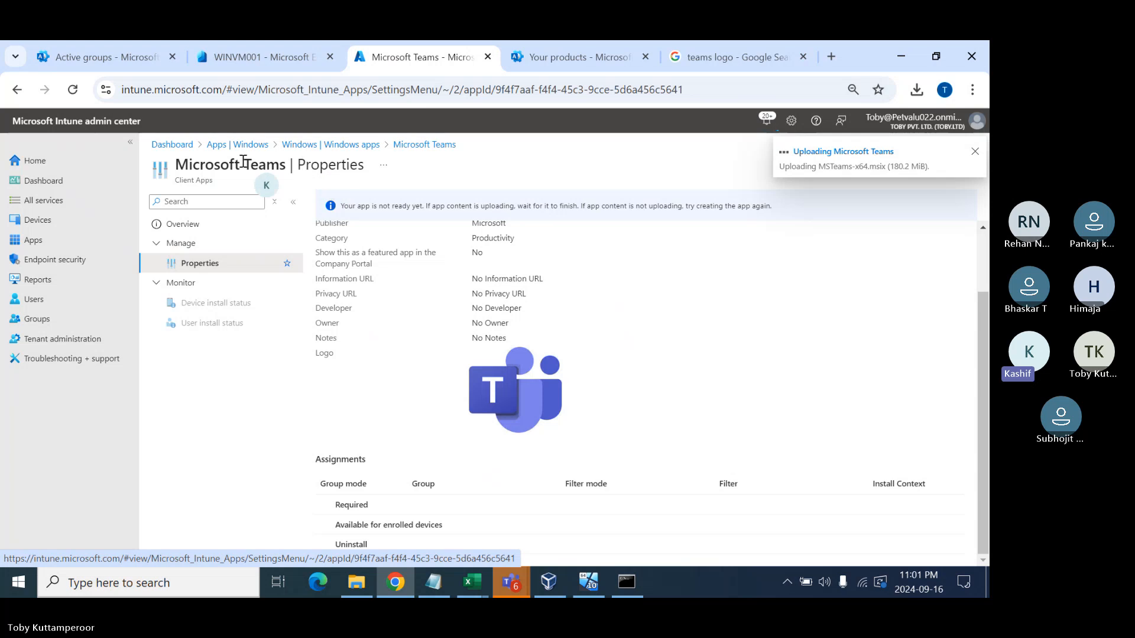
click(72, 89)
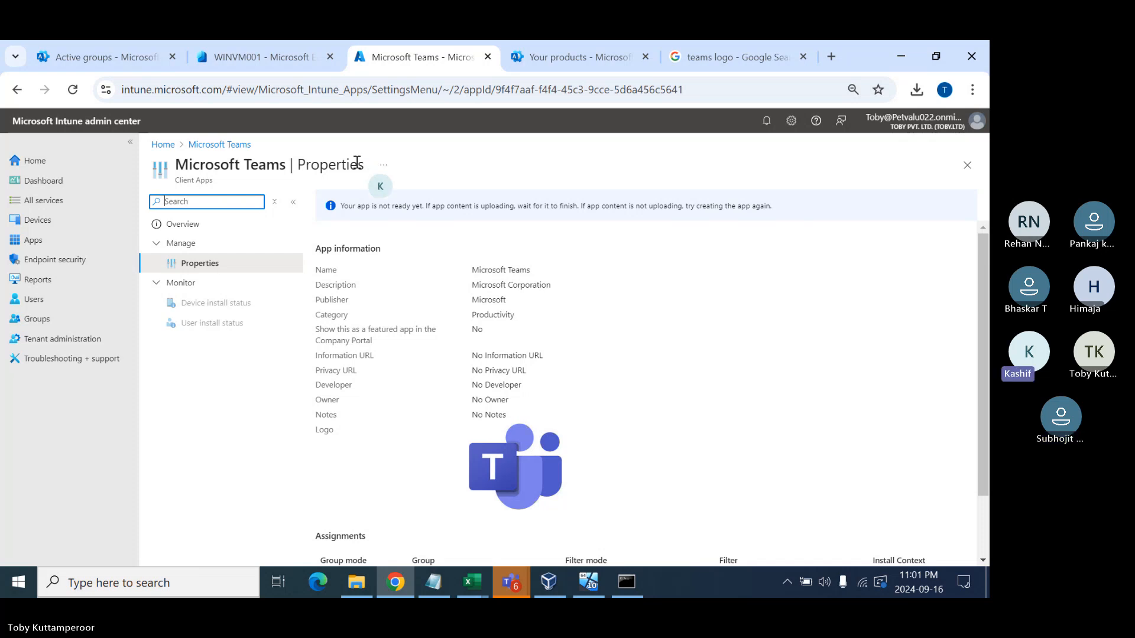
click(432, 583)
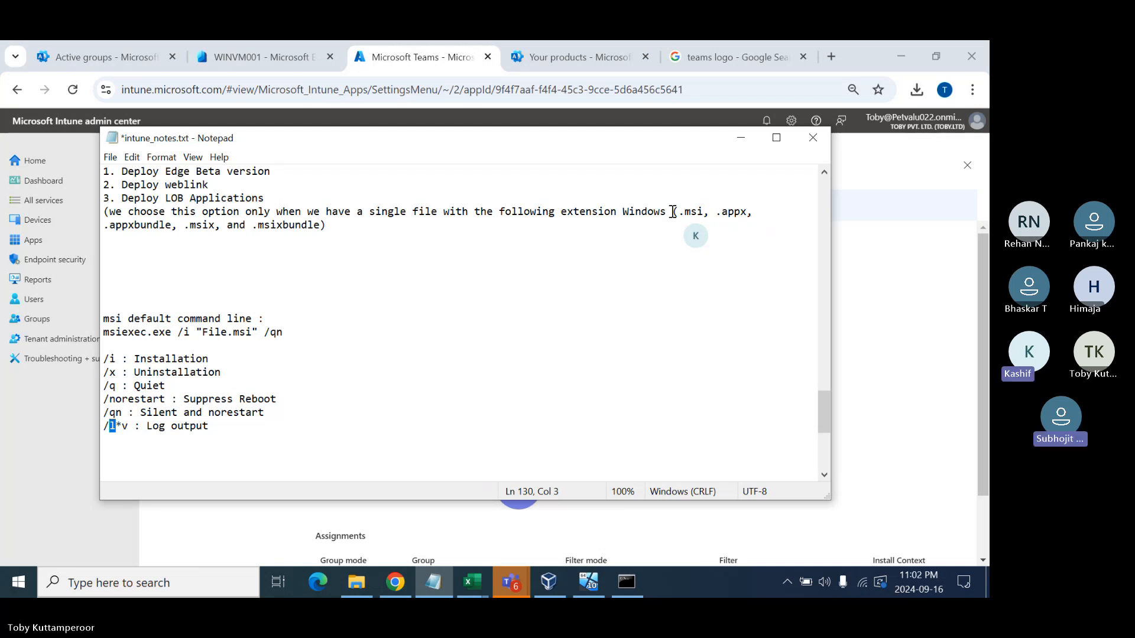
click(153, 426)
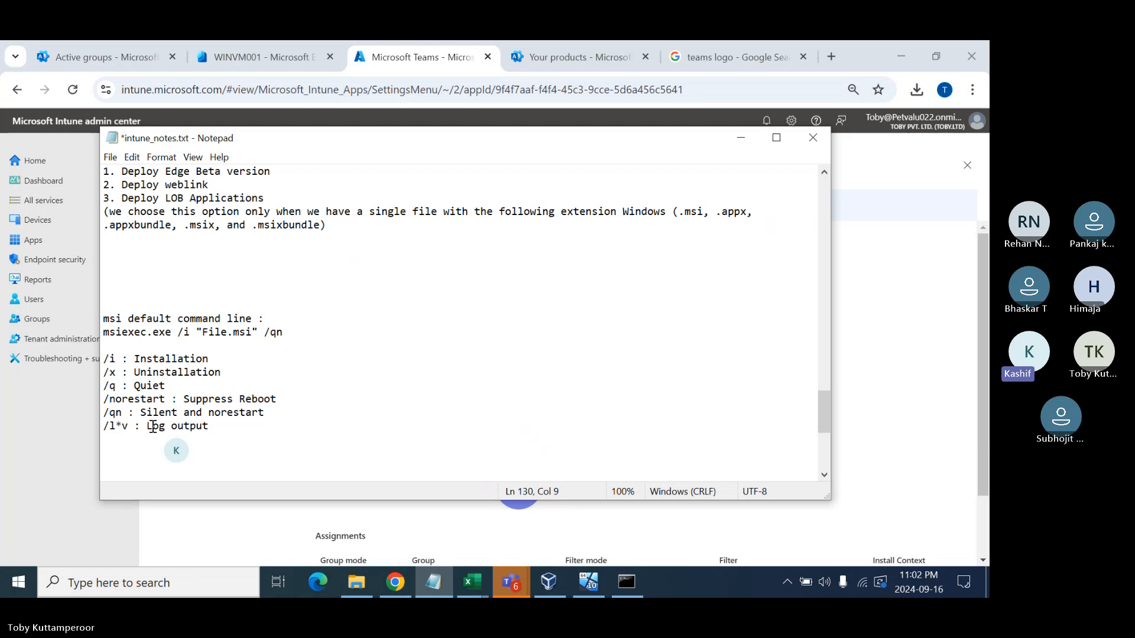
key(alt+Tab)
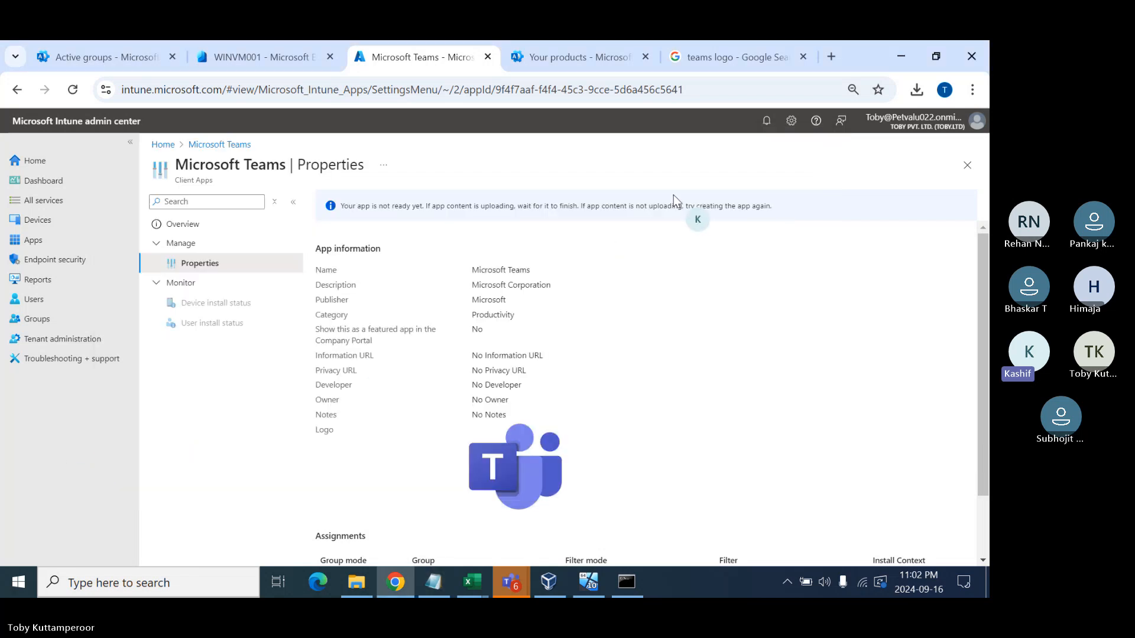
- Reload the Teams properties page and switch to the Windows 10 test VM
click(73, 90)
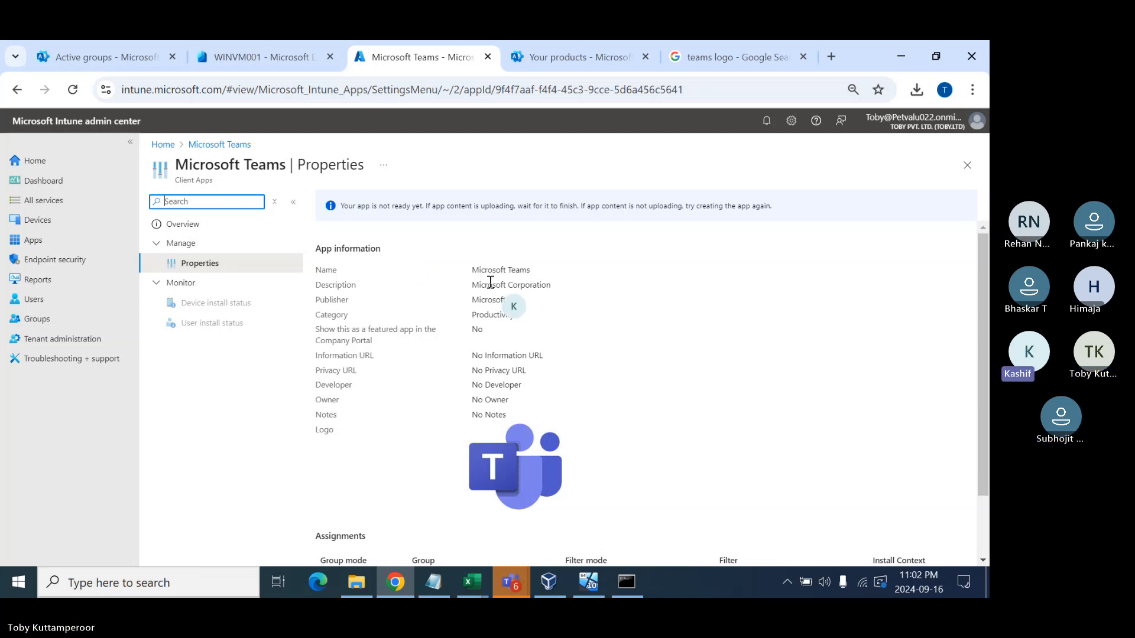
click(587, 583)
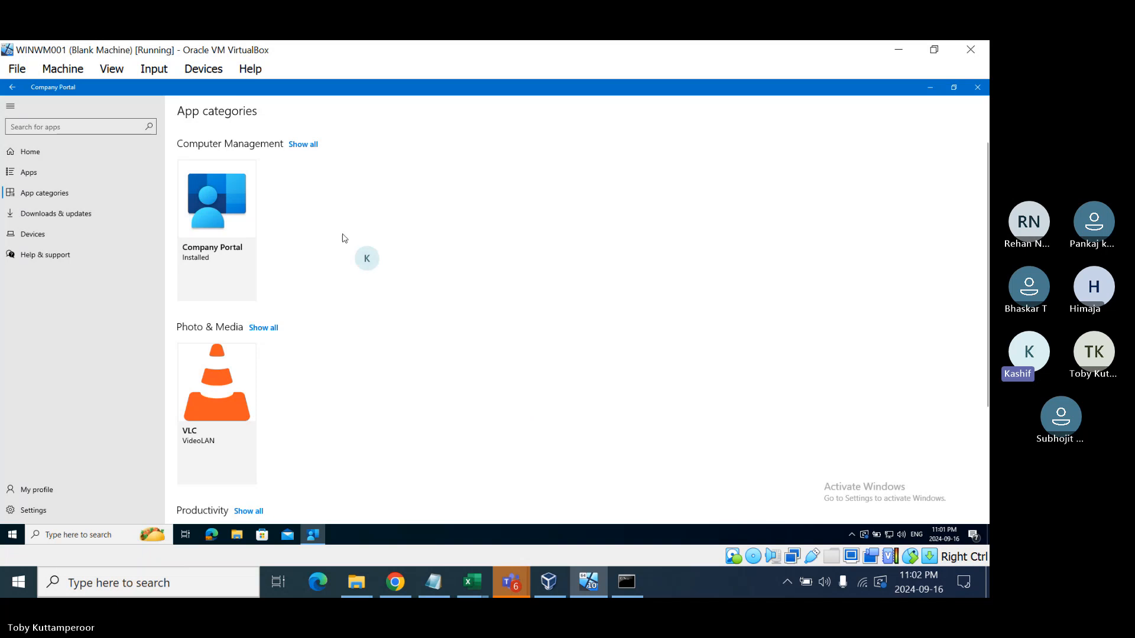
- In Company Portal's Apps list, open Microsoft Edge Beta's details and launch Edge
click(60, 160)
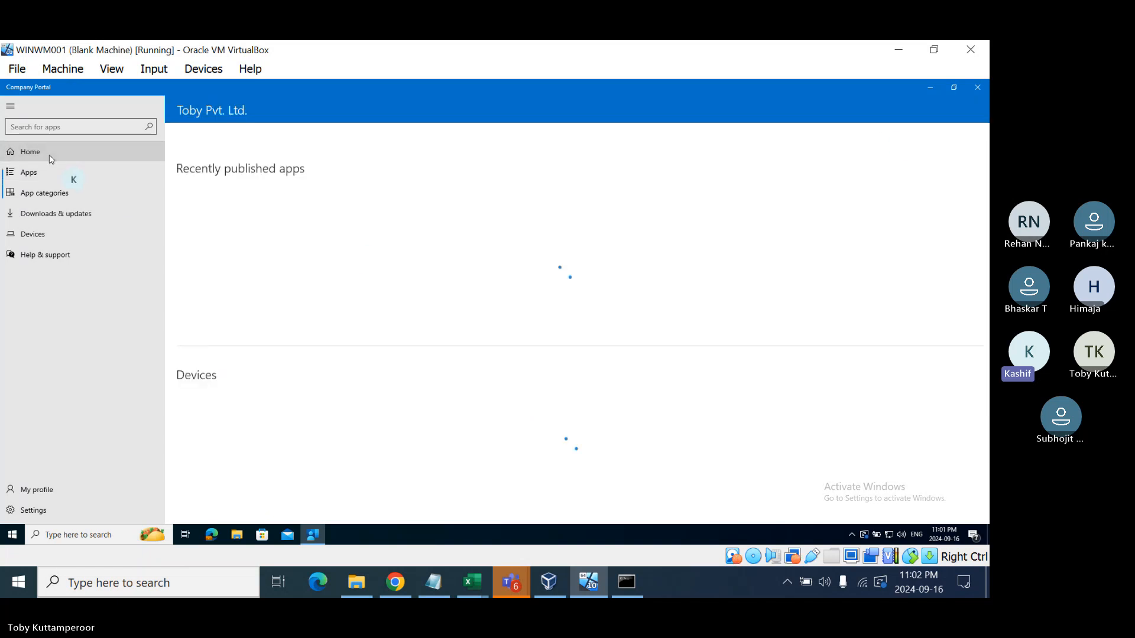
click(83, 172)
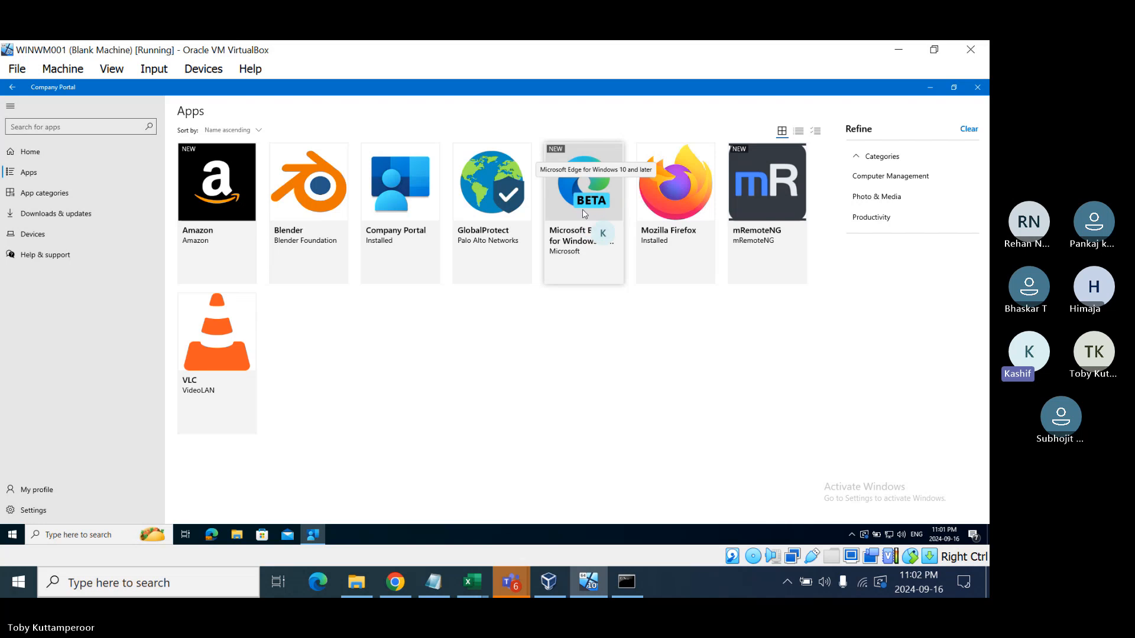
click(572, 223)
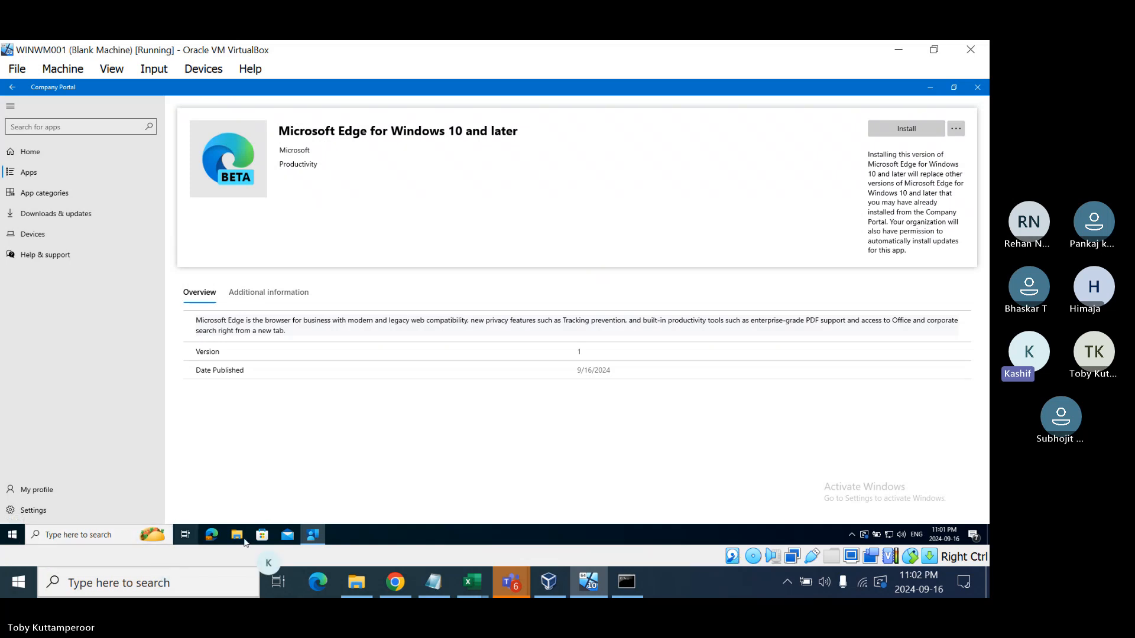
click(212, 536)
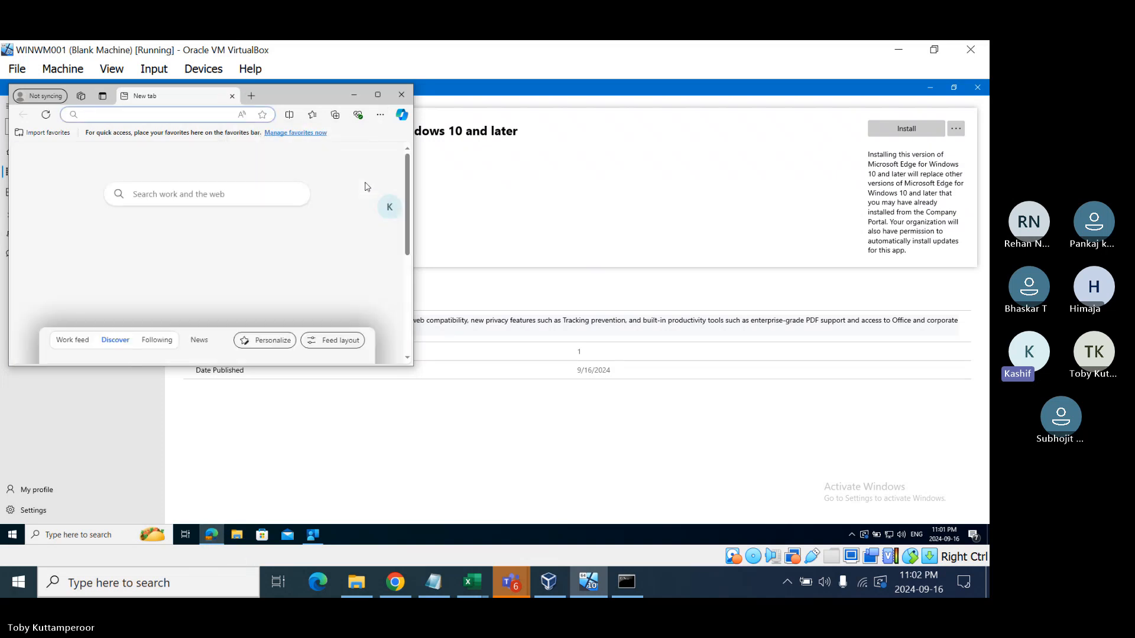
- Confirm on Edge's About page that version 128.0.2739.79 is up to date, then close Edge
click(381, 115)
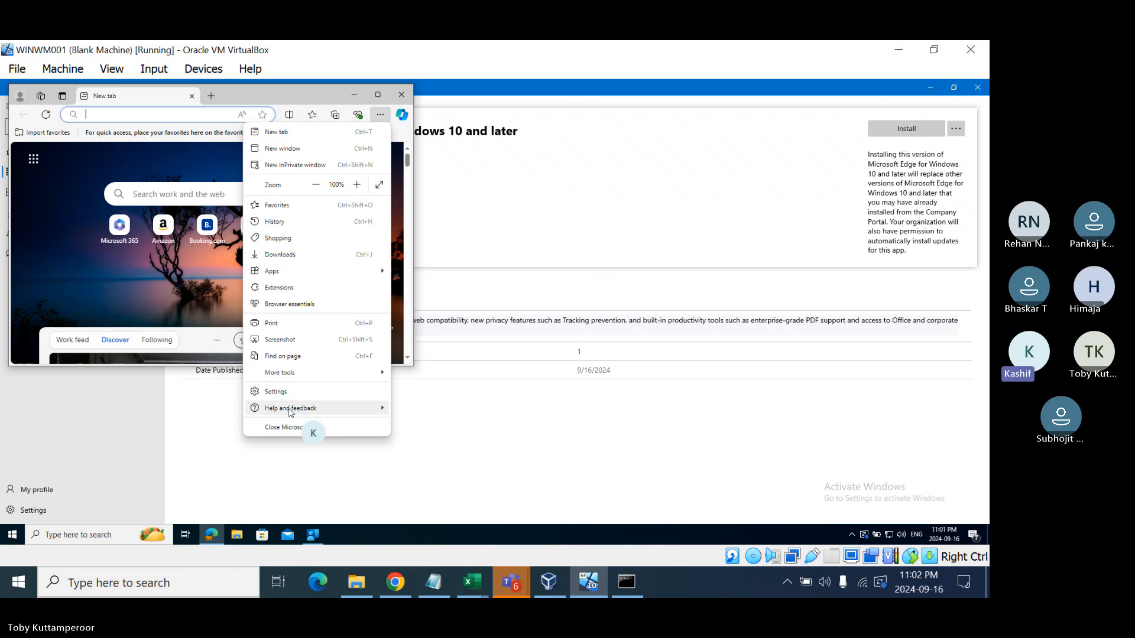
mouse_move(299, 410)
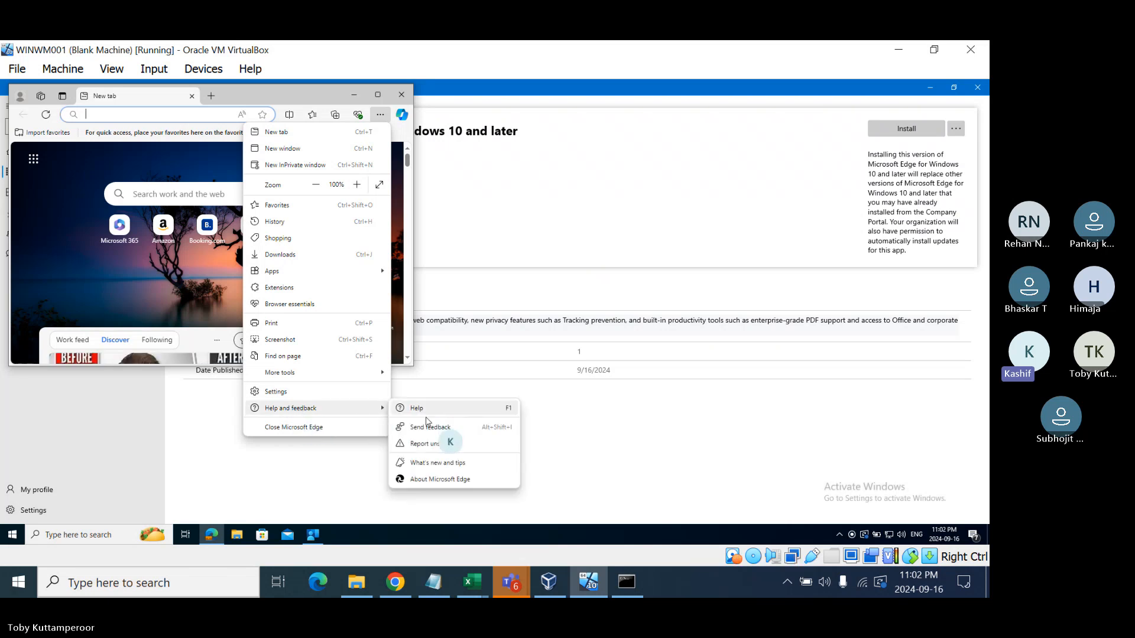
click(428, 479)
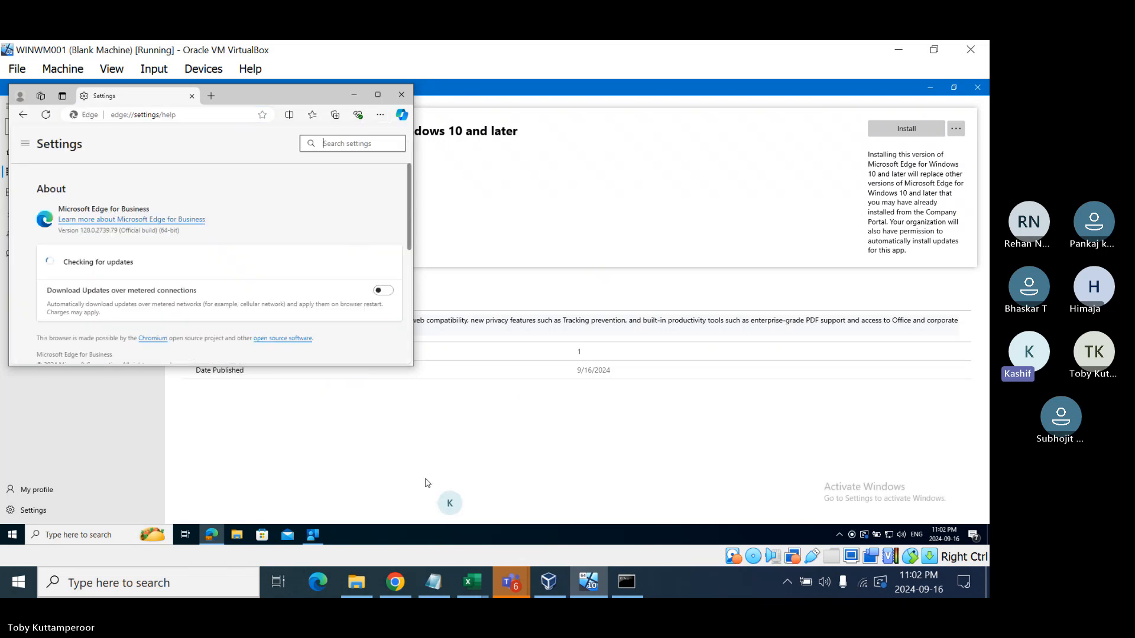
double_click(278, 95)
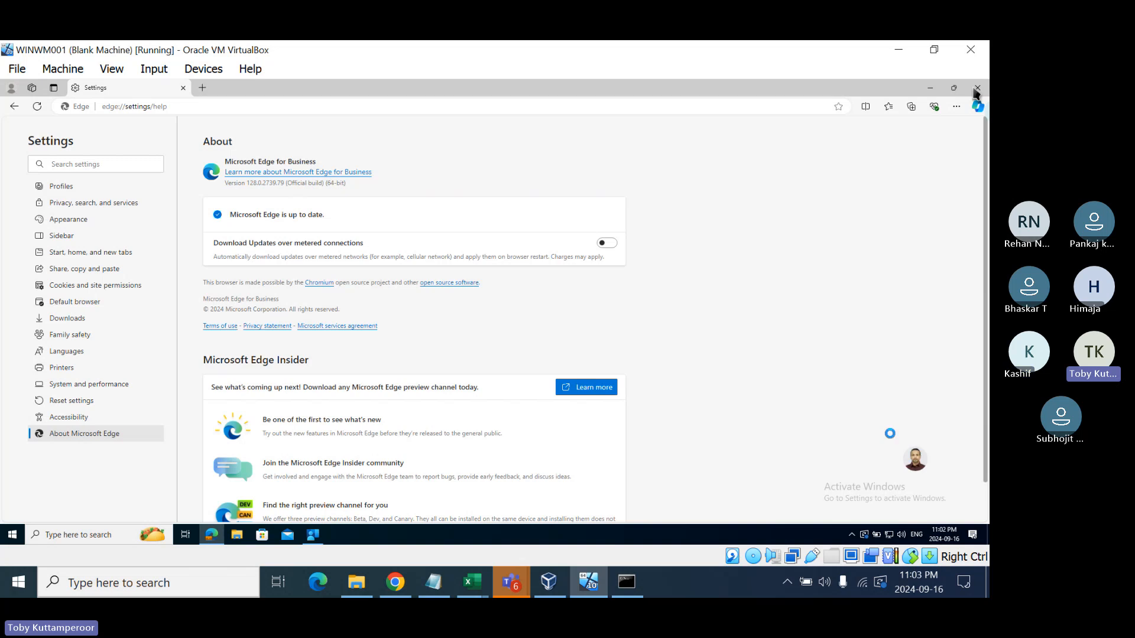
click(756, 92)
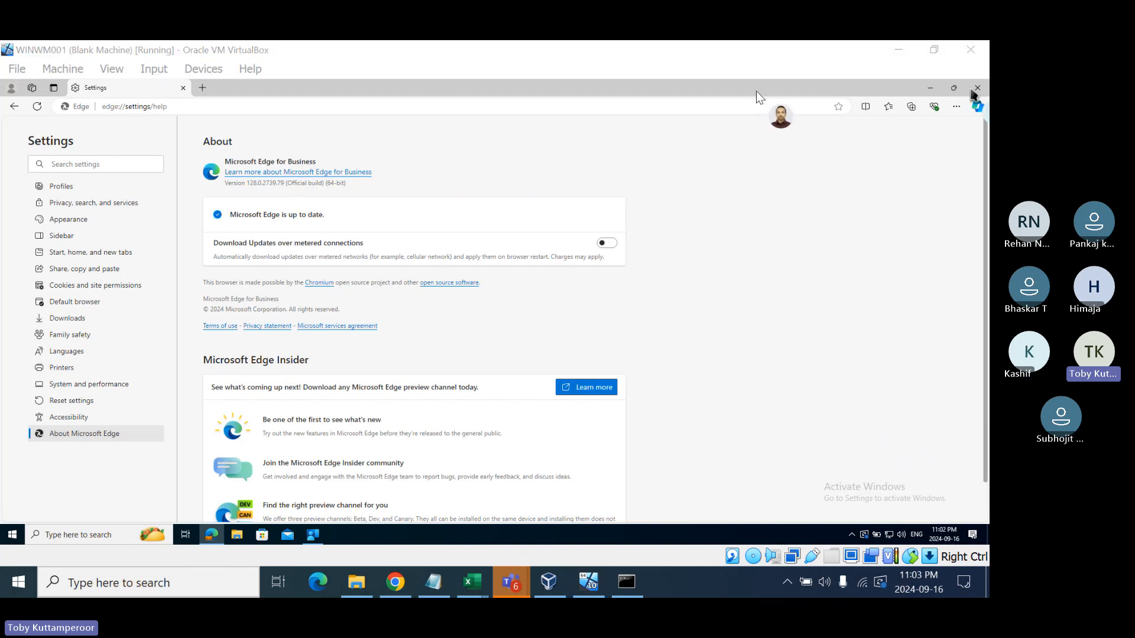
click(770, 136)
drag(613, 90, 581, 178)
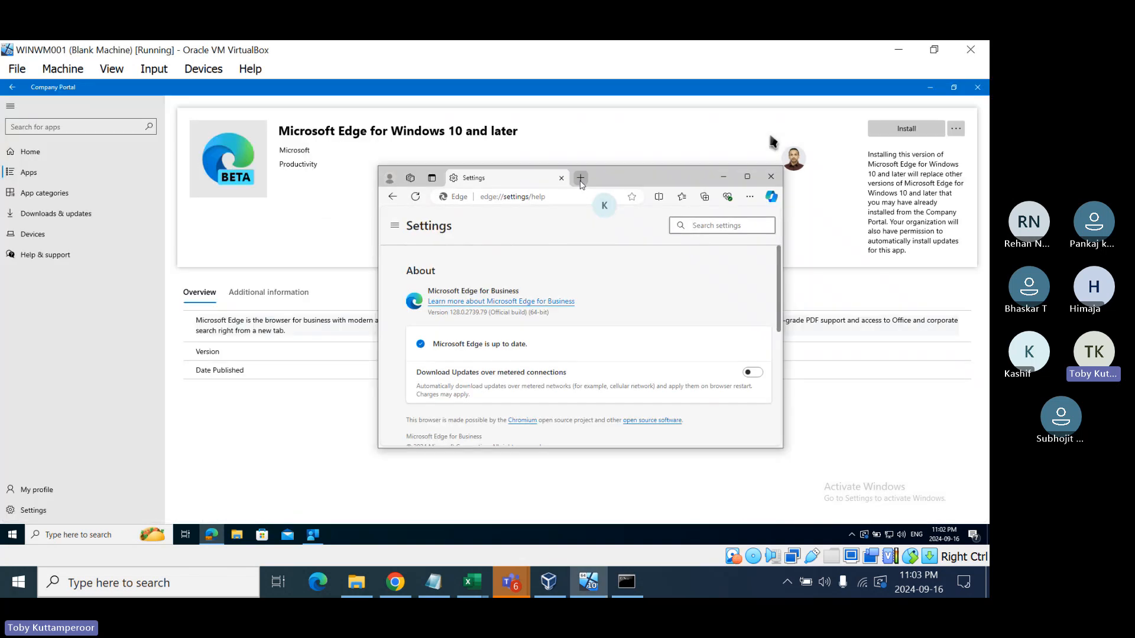
click(771, 177)
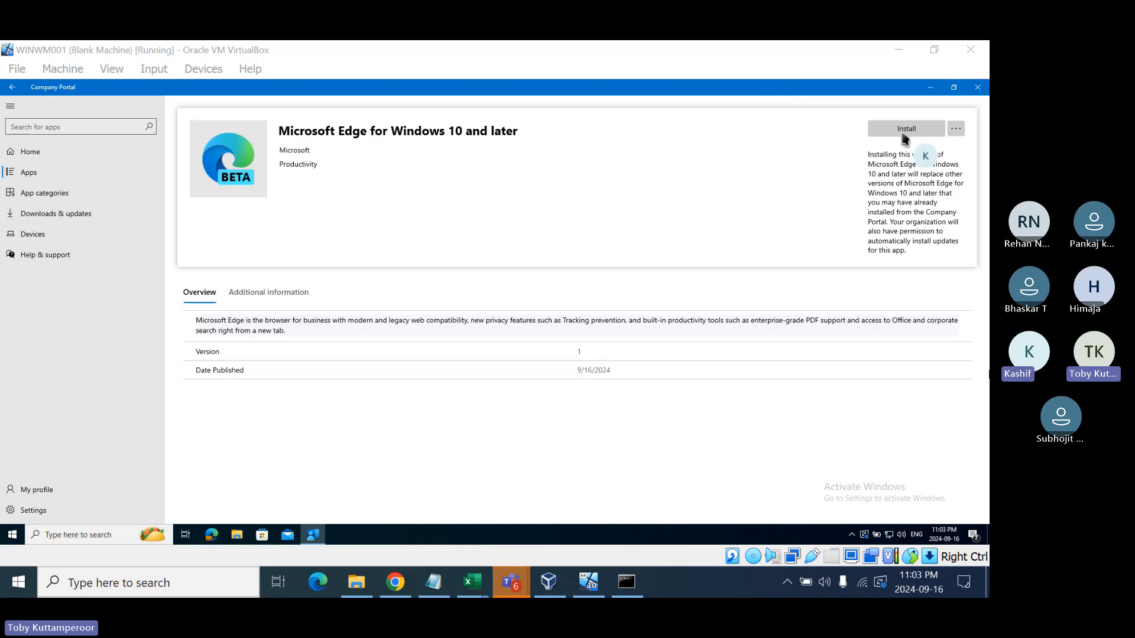
- Install Microsoft Edge for Windows 10 and later, then show the desktop with its Edge Beta shortcut
click(912, 137)
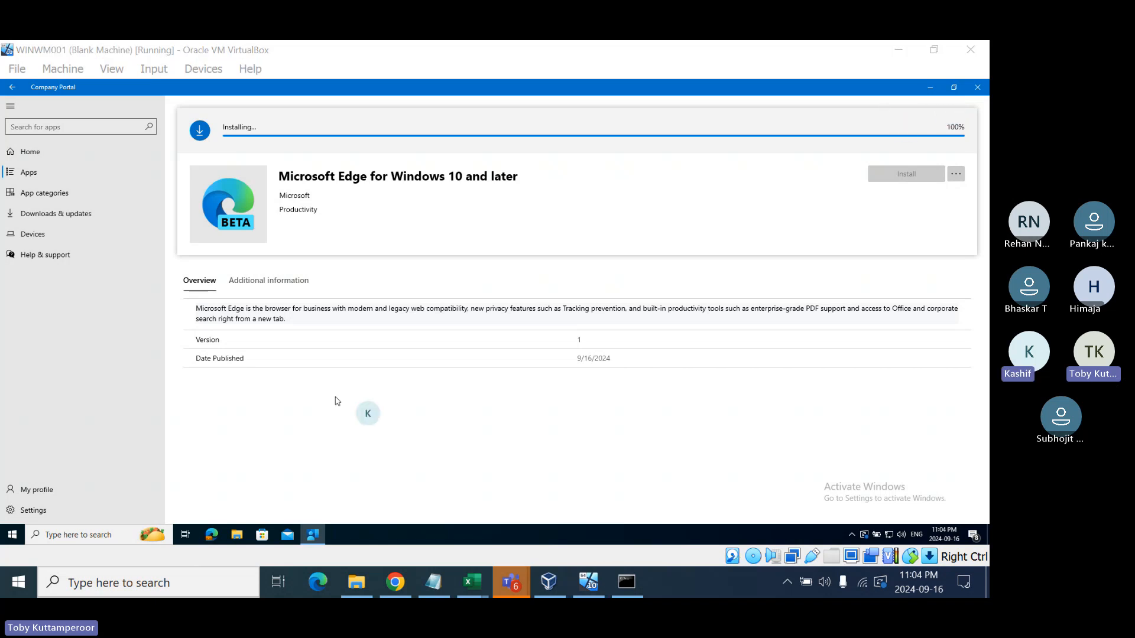
right_click(416, 533)
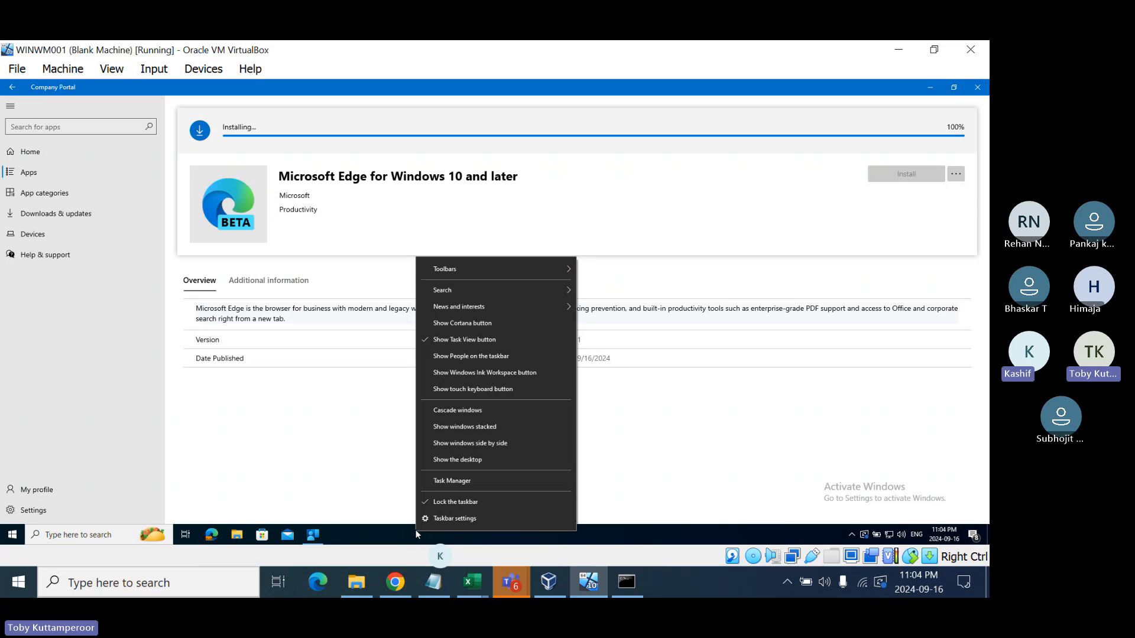
click(444, 461)
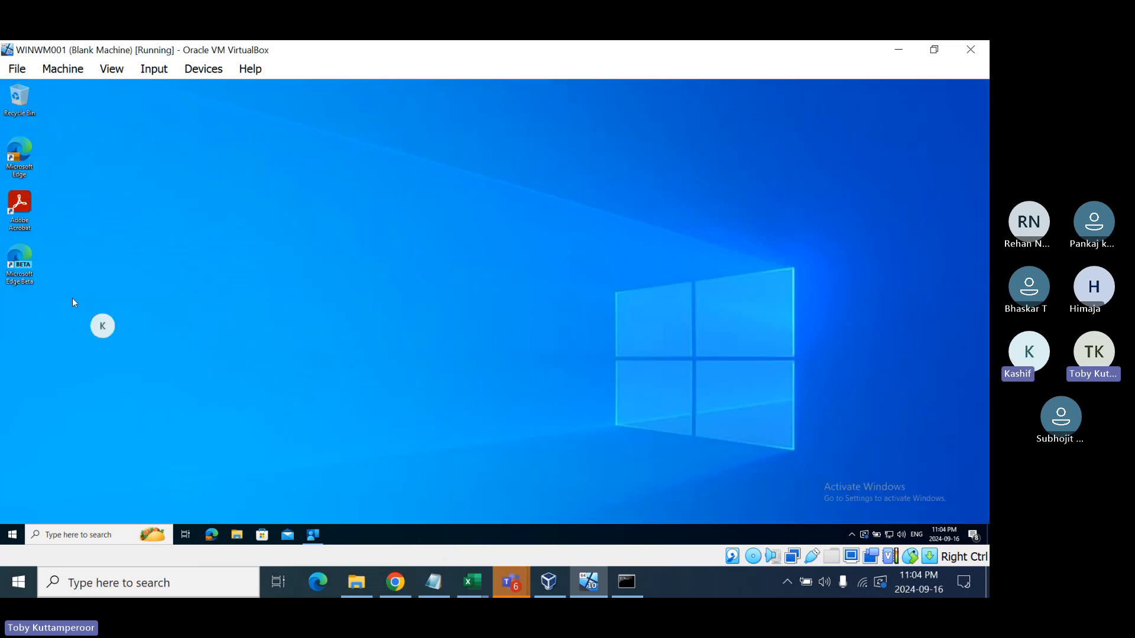
- Move the Microsoft Edge Beta desktop shortcut back below Adobe Acrobat
drag(20, 264, 223, 324)
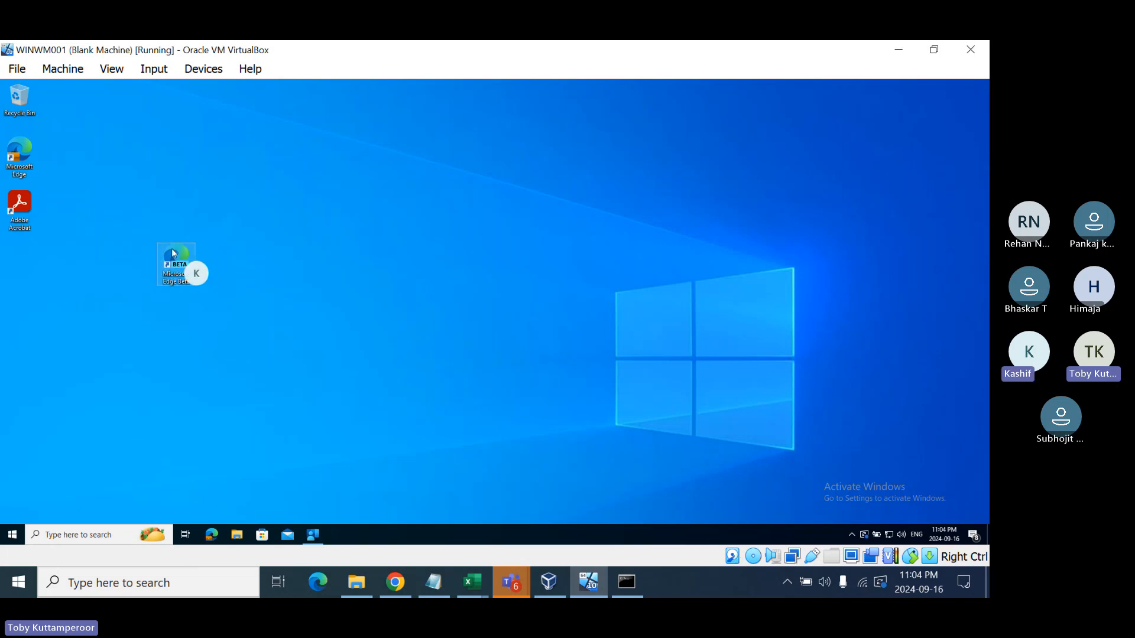
drag(167, 264, 18, 263)
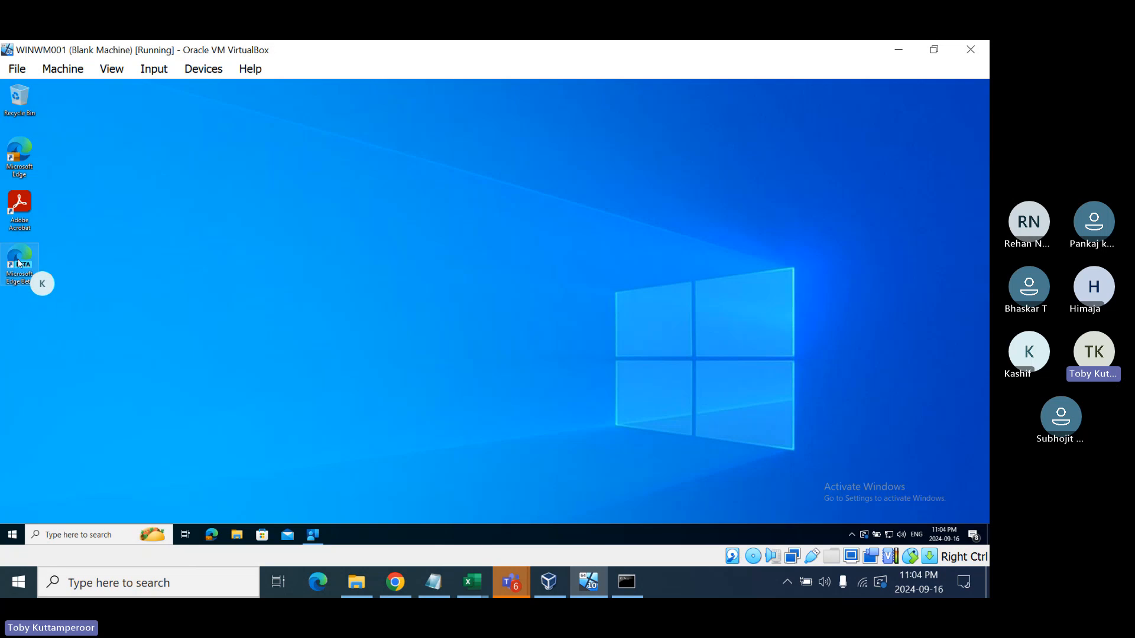
click(143, 267)
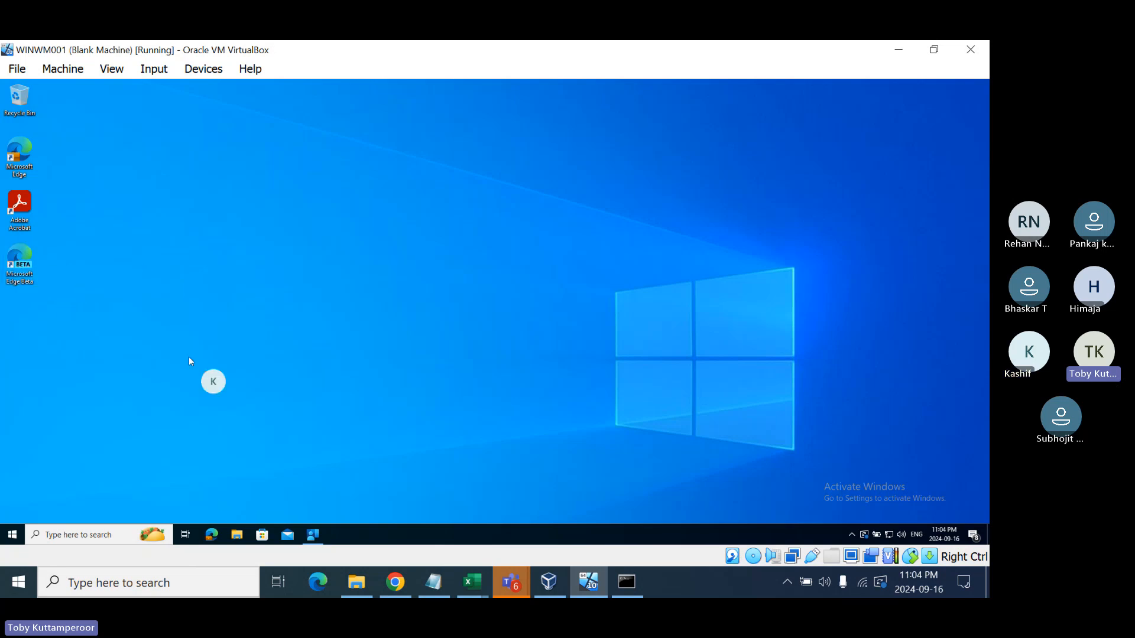
- Open Programs and Features by running appwiz.cpl
right_click(10, 535)
click(46, 482)
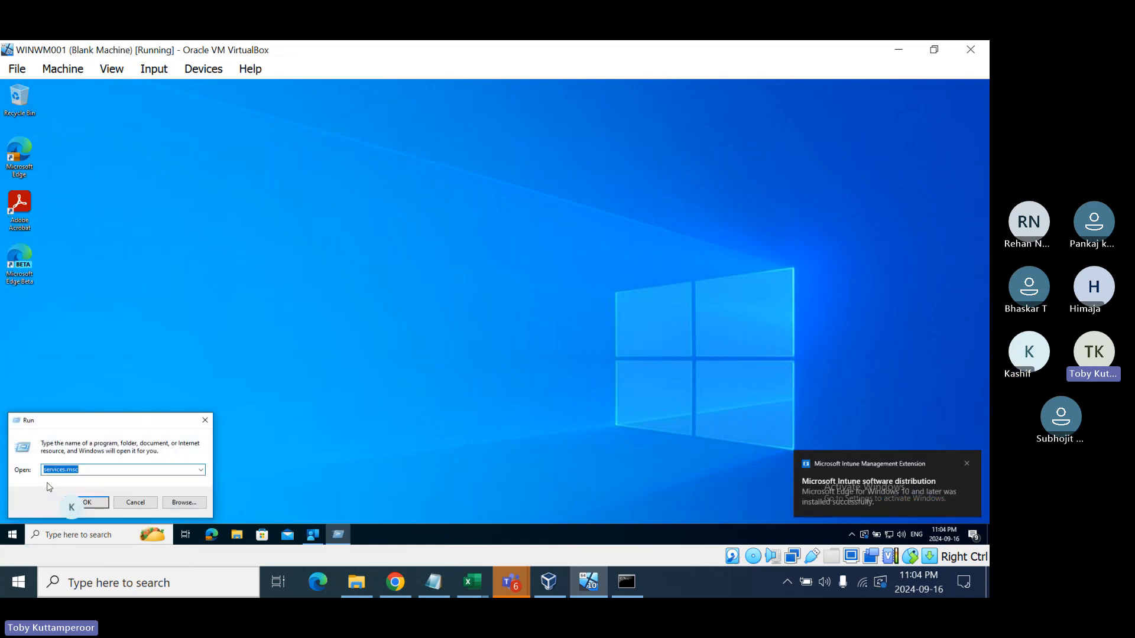
text(appw)
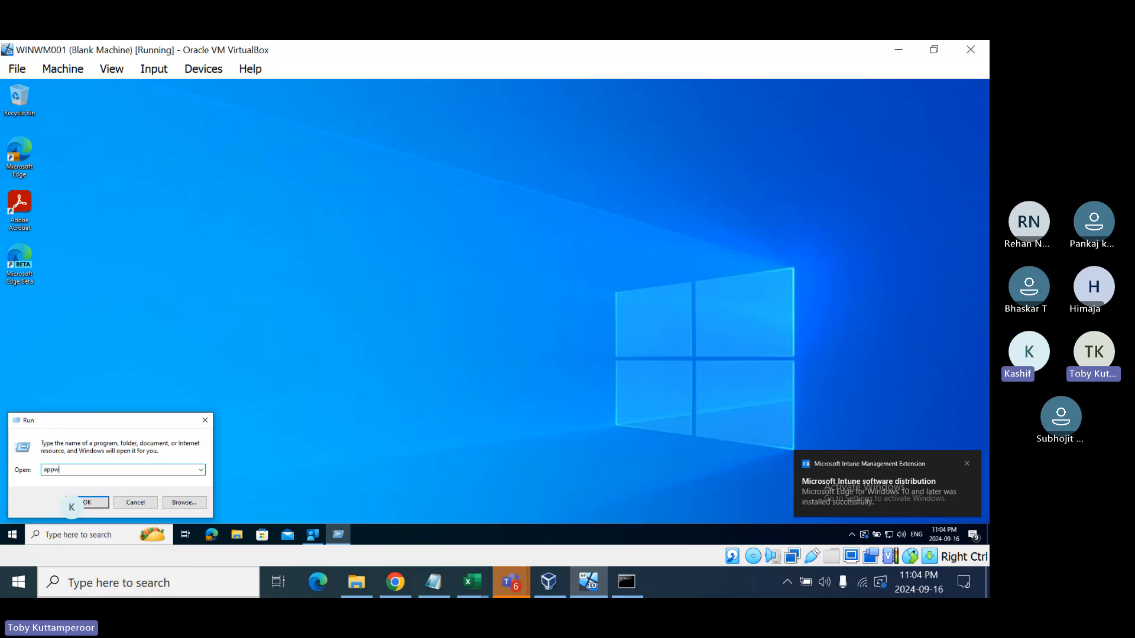
text(iz.cpl)
key(Return)
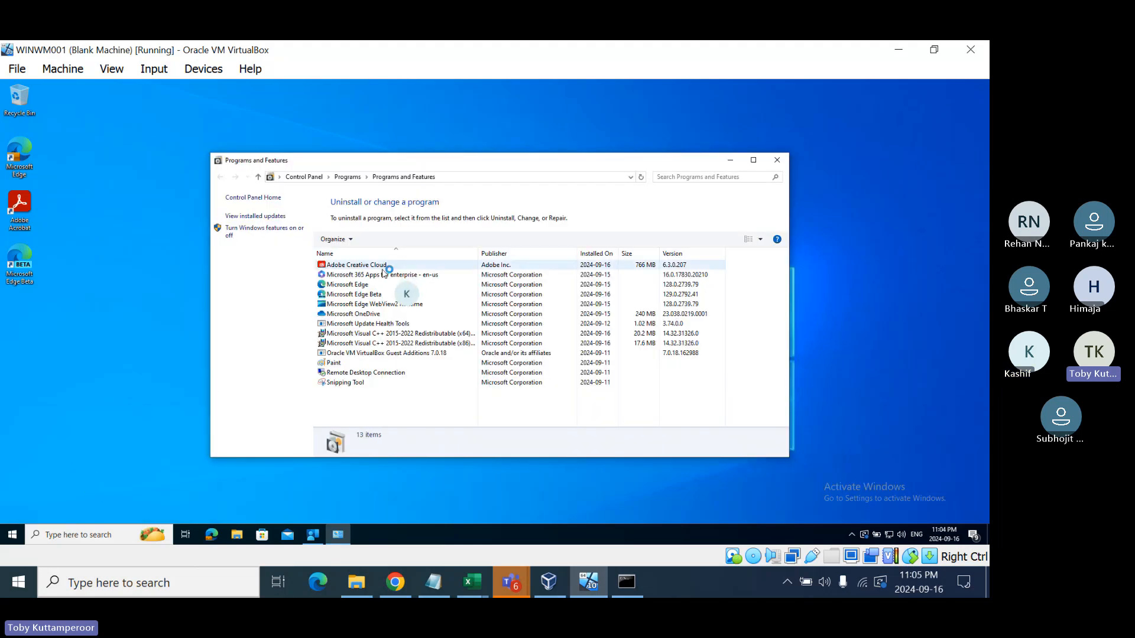
- Sort by install date to confirm Microsoft Edge Beta 129.0.2792.41 installed 2024-09-16, then close
click(360, 286)
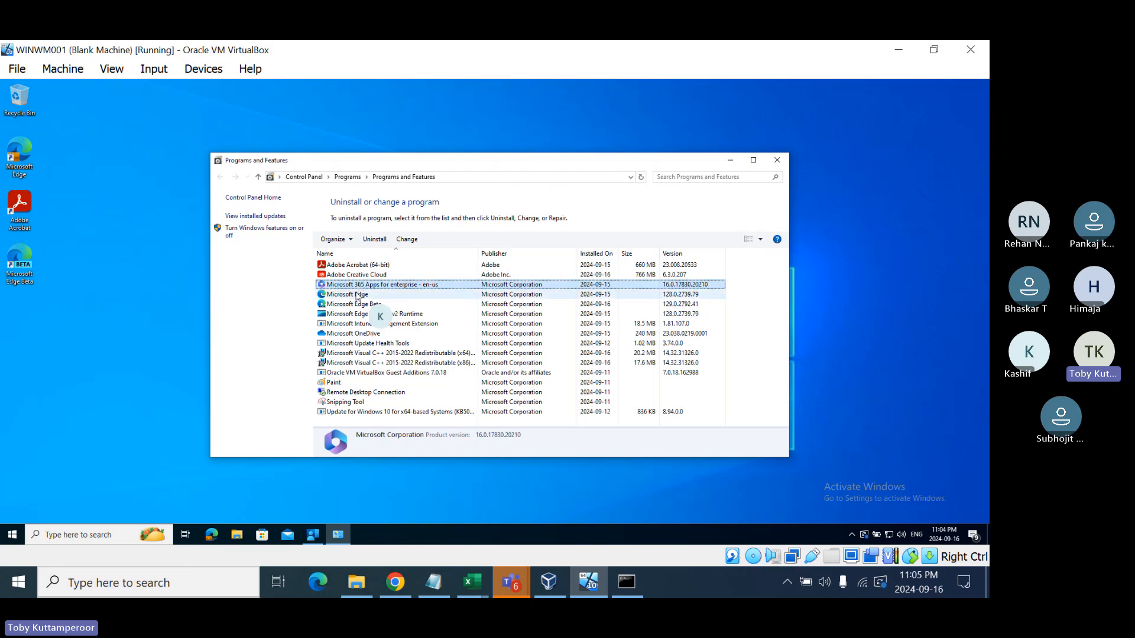
click(357, 295)
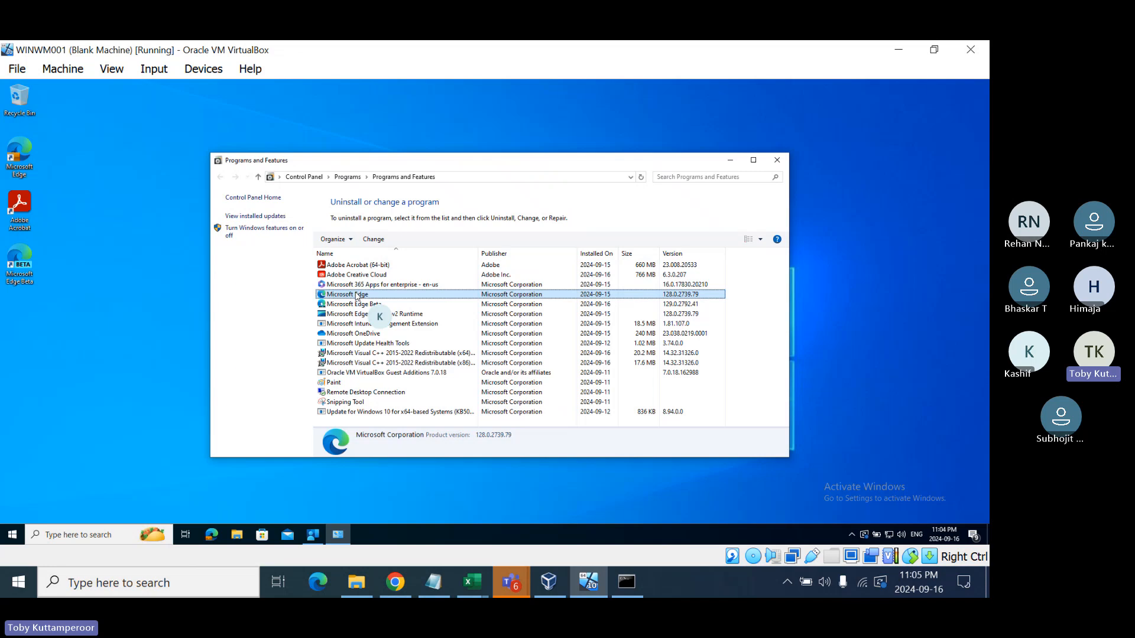
click(641, 177)
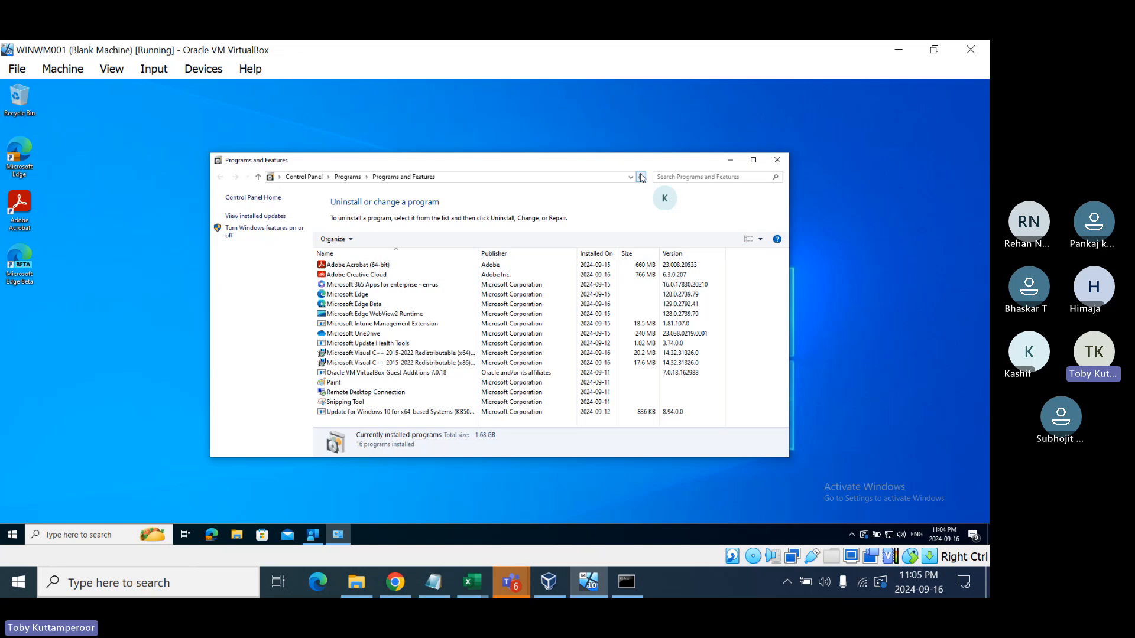
click(597, 255)
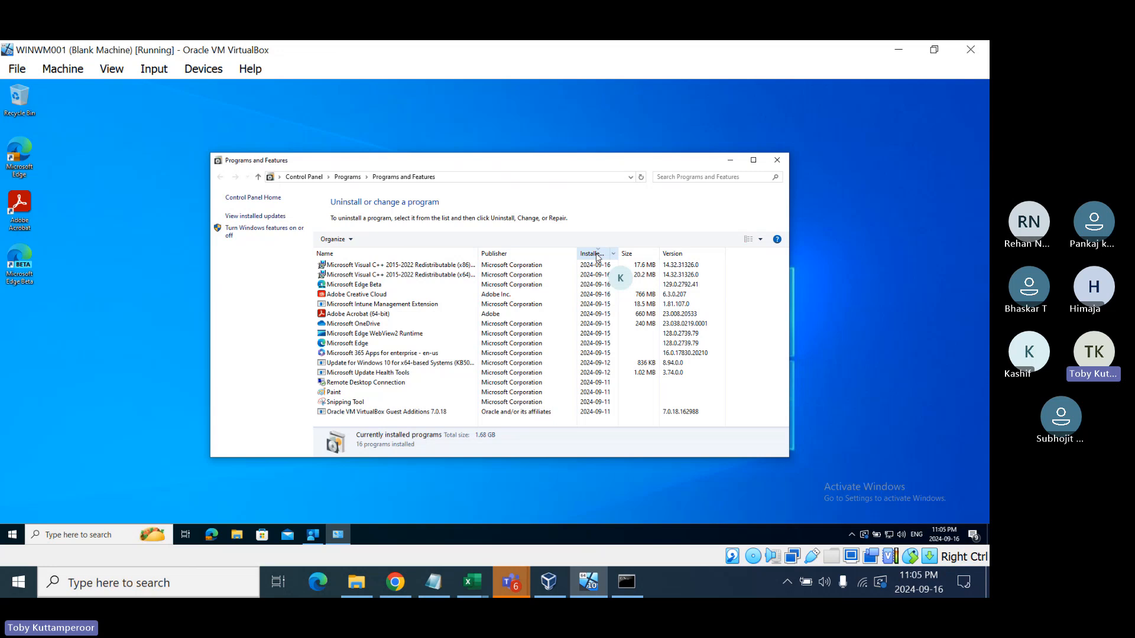
click(346, 286)
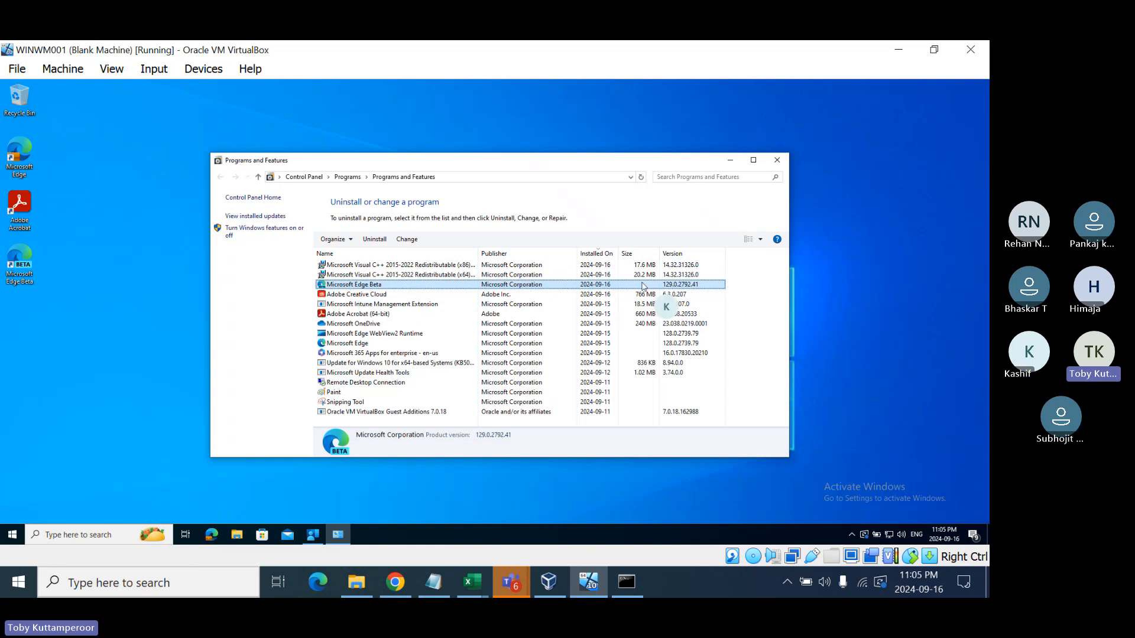
click(776, 160)
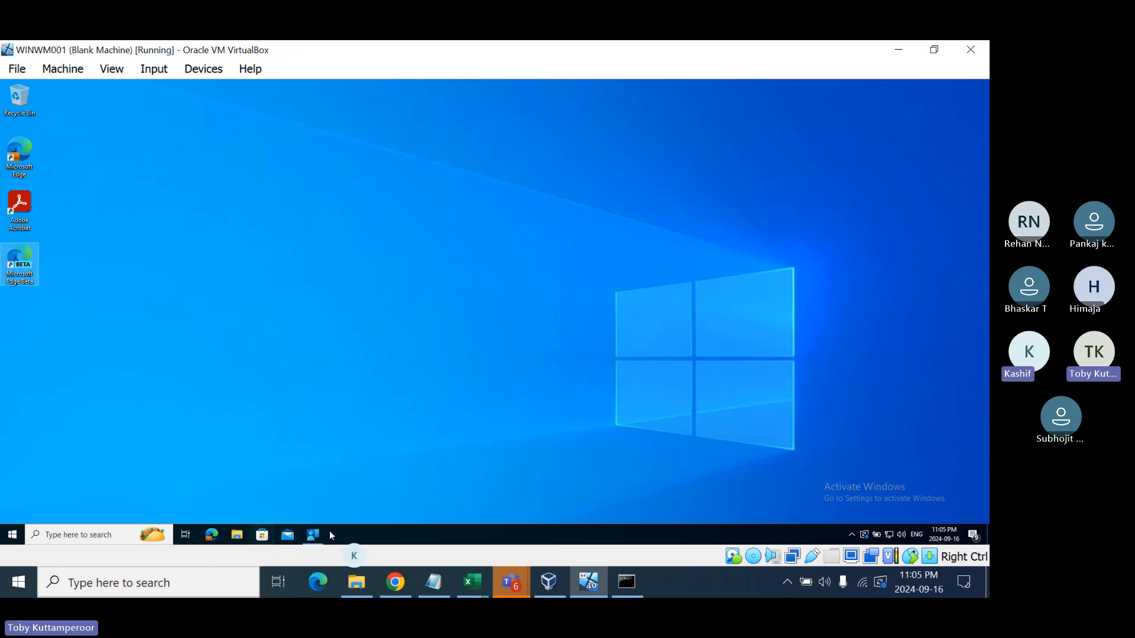
- Launch Edge maximized, confirm its About page shows 128.0.2739.79 up to date, then restore the window
click(315, 536)
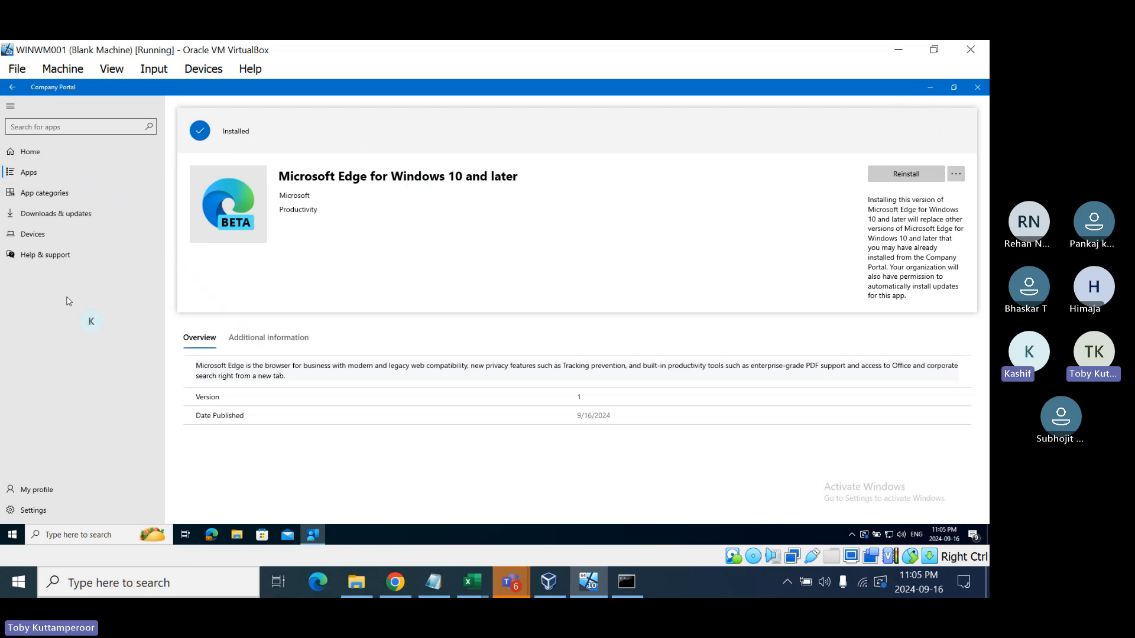
click(211, 535)
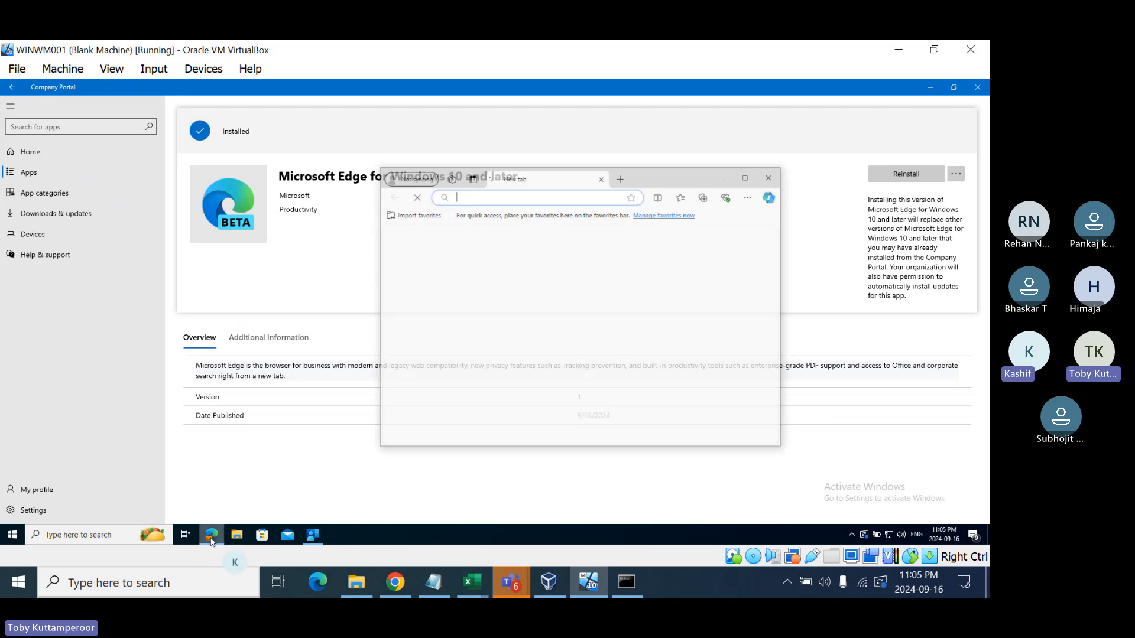
click(723, 176)
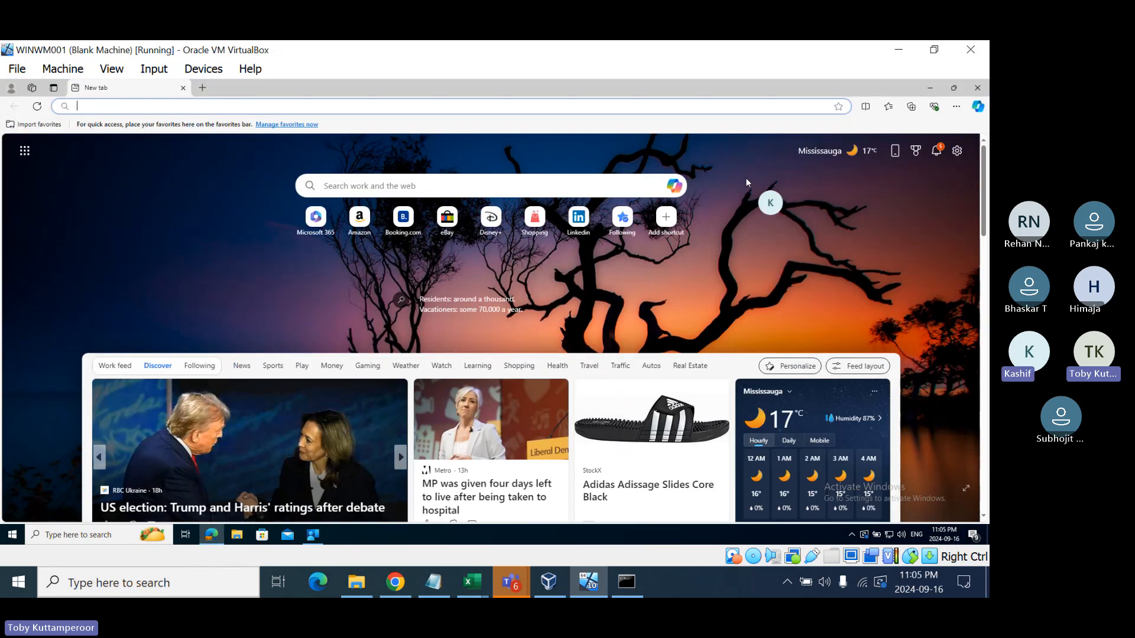
click(957, 106)
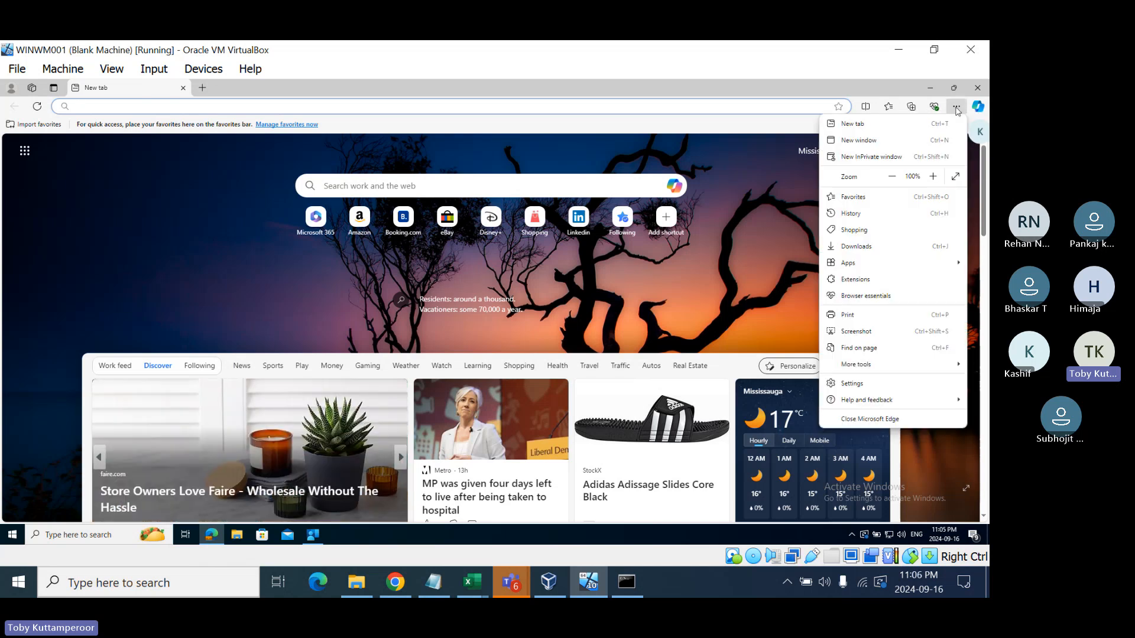
mouse_move(854, 403)
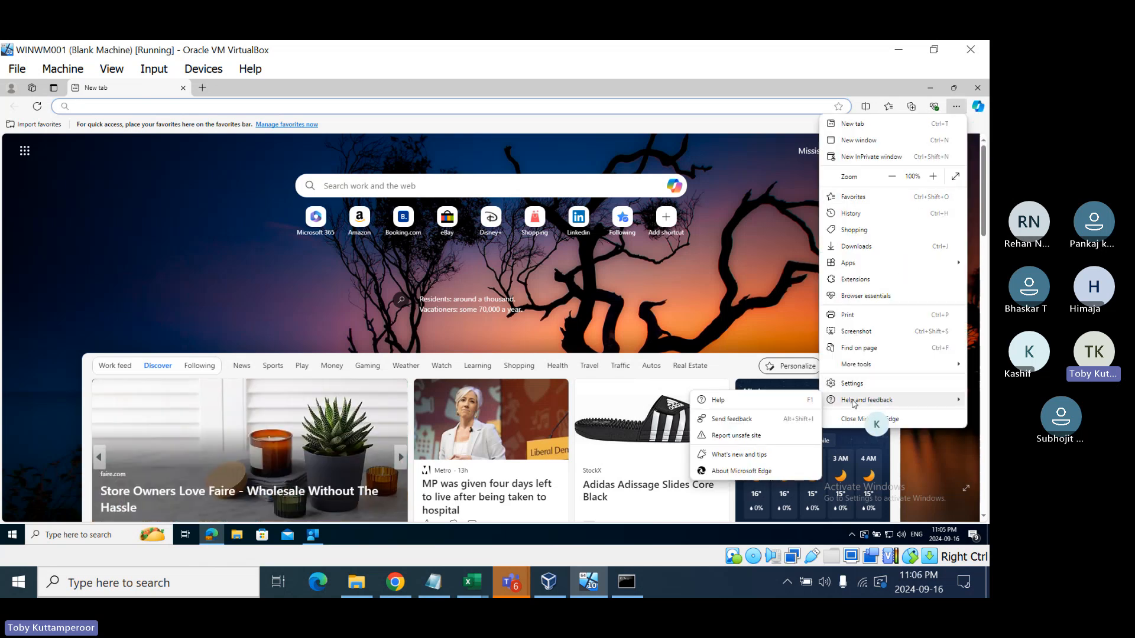
click(731, 472)
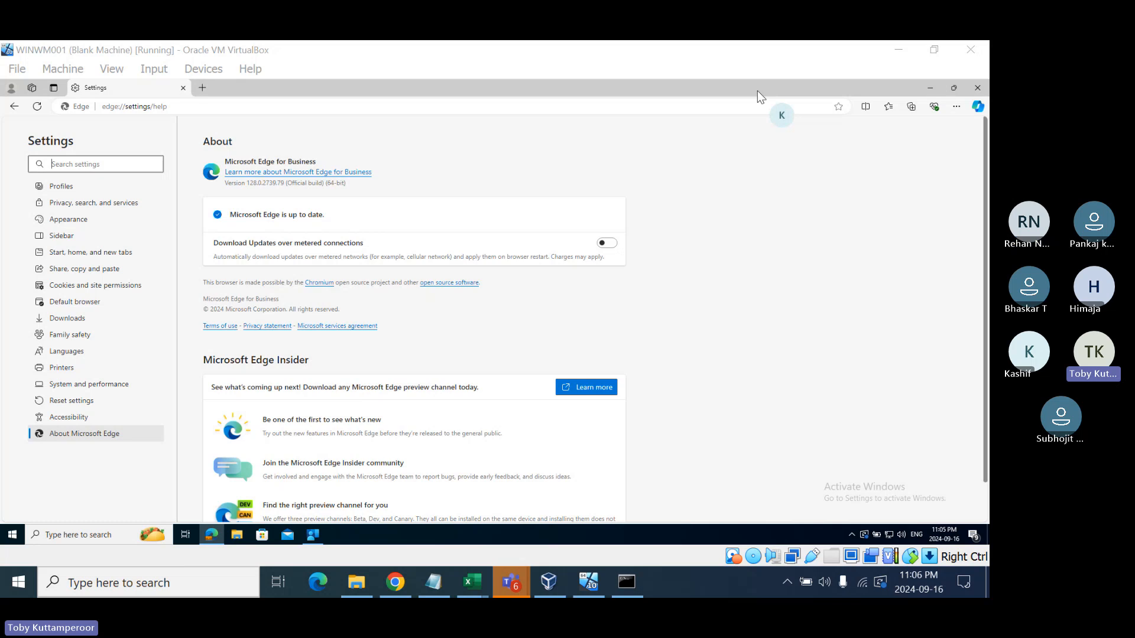
click(607, 93)
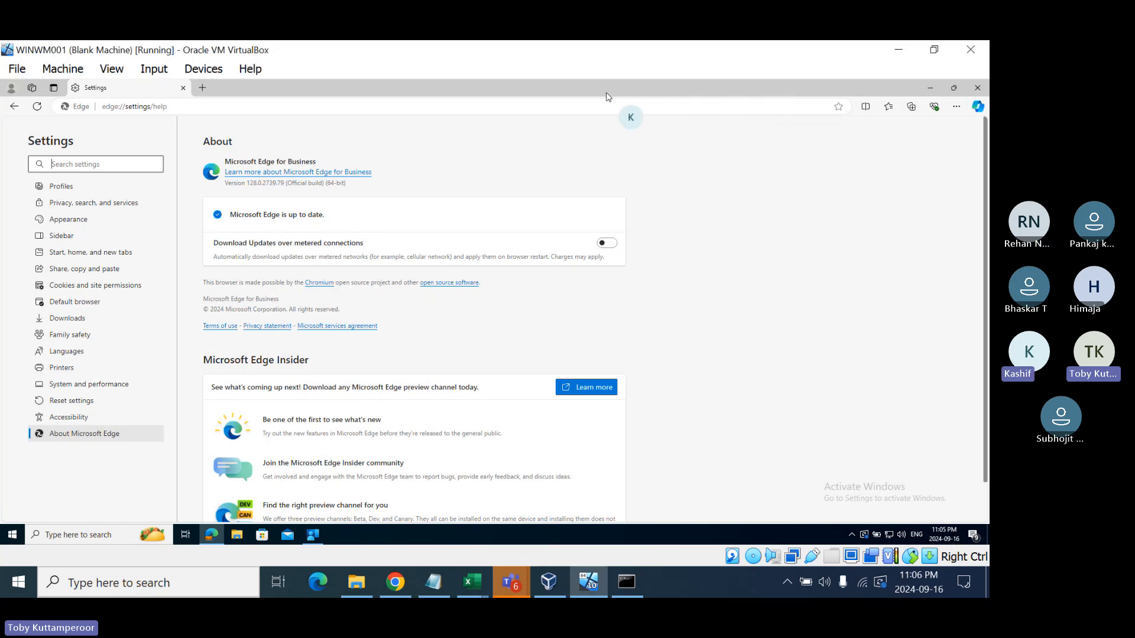
double_click(607, 95)
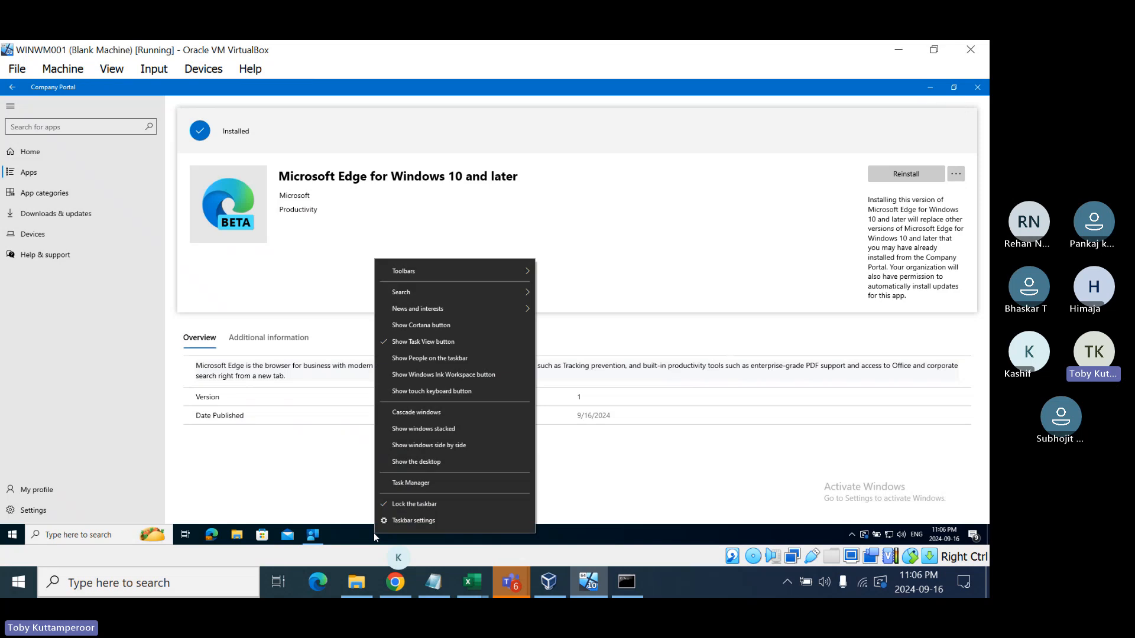
- Launch Edge Beta from the desktop and finish first-run setup with sync on and no imported data
click(415, 461)
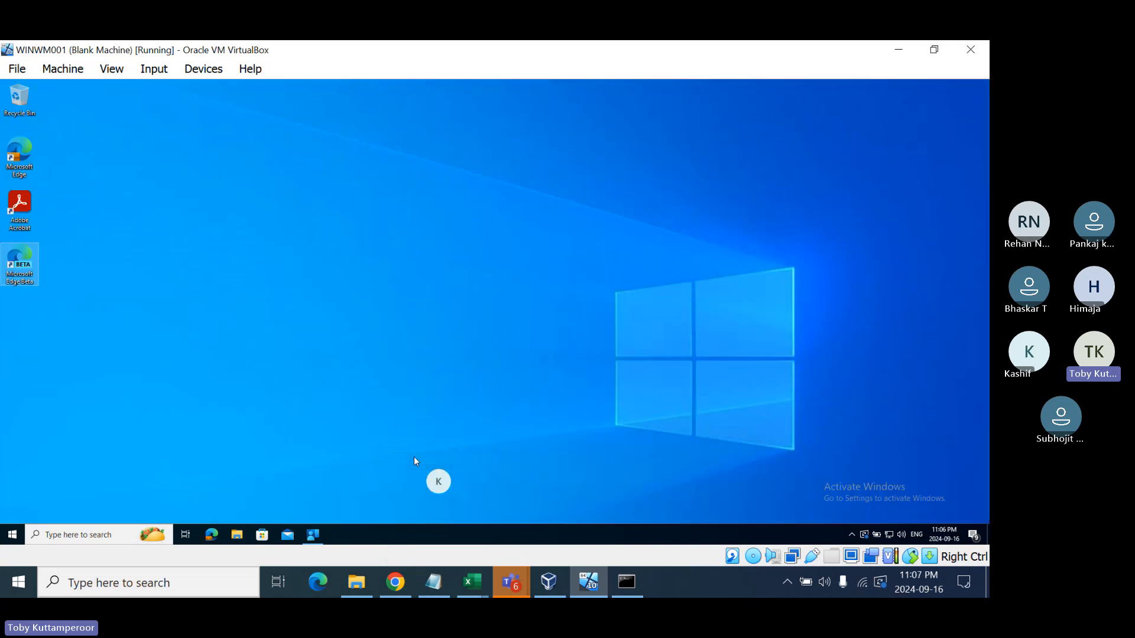
double_click(14, 260)
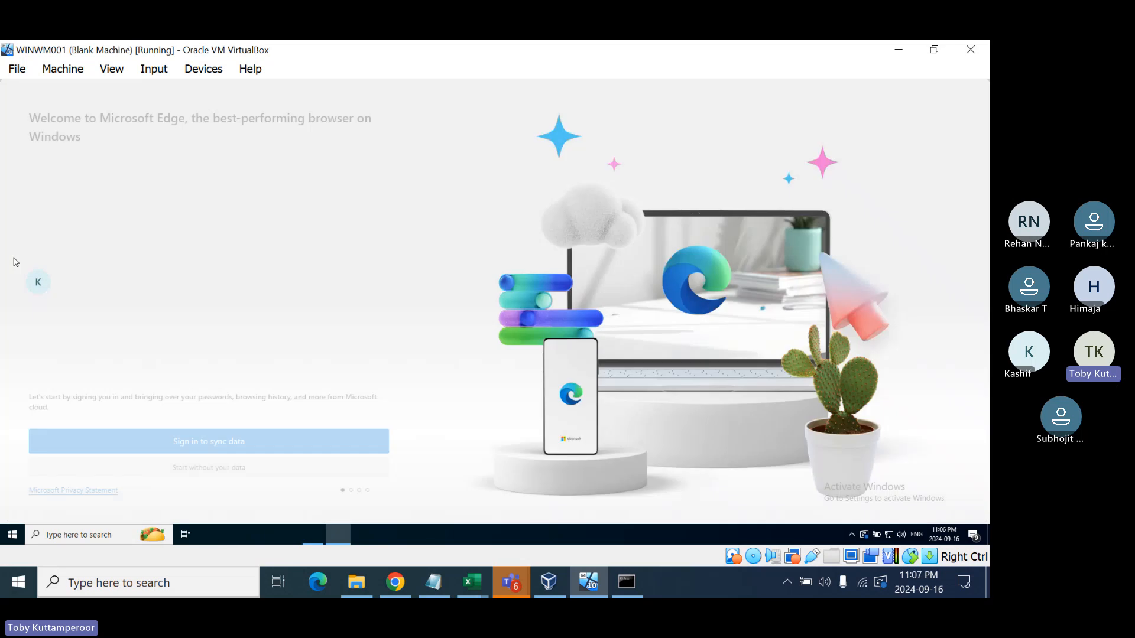
click(275, 448)
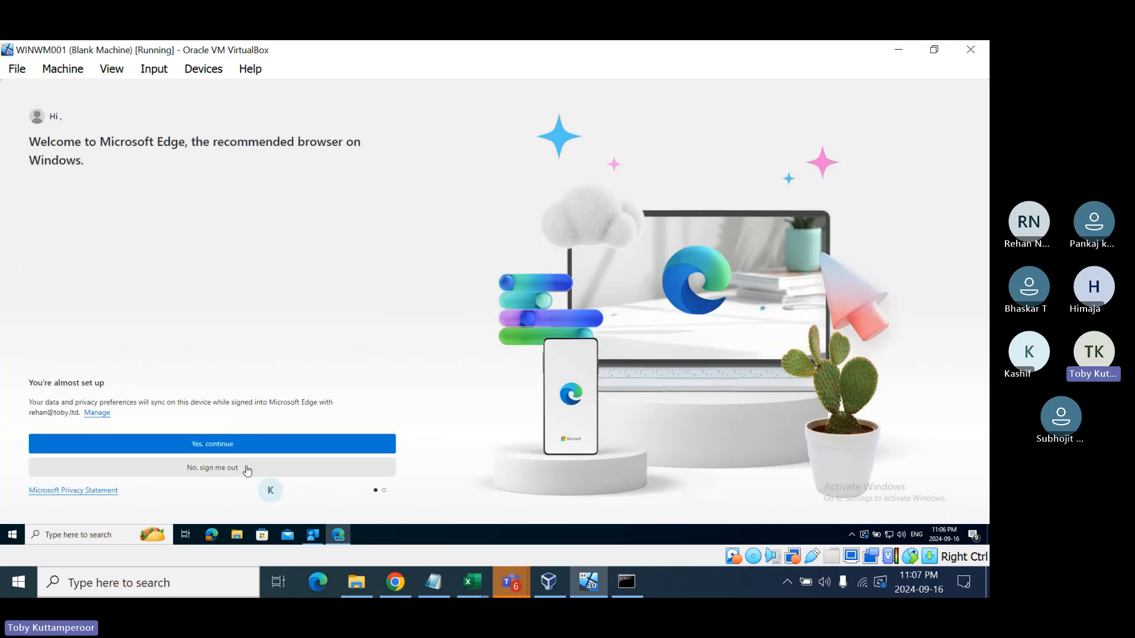
click(247, 446)
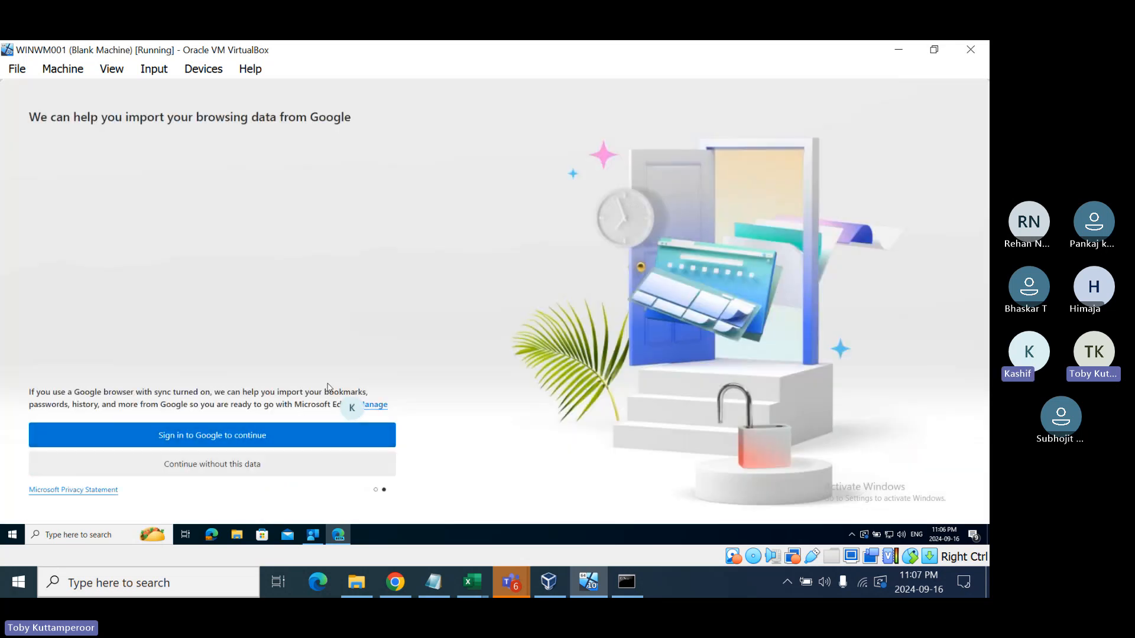
click(191, 468)
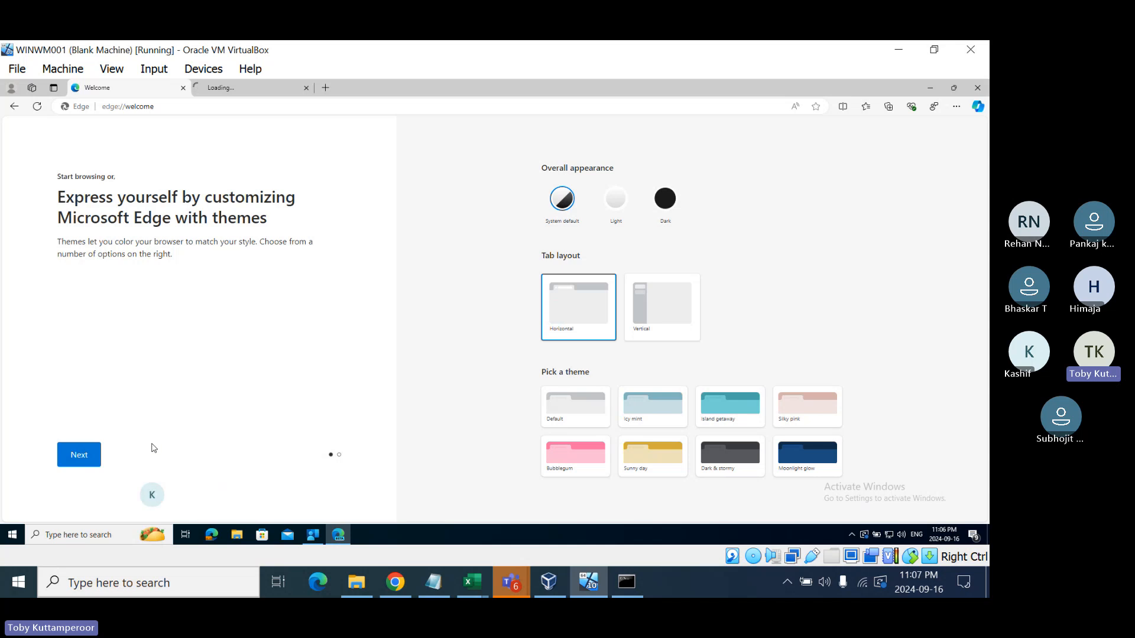
- Check the Edge Beta version (129) on its About page, then close the Beta window
click(956, 107)
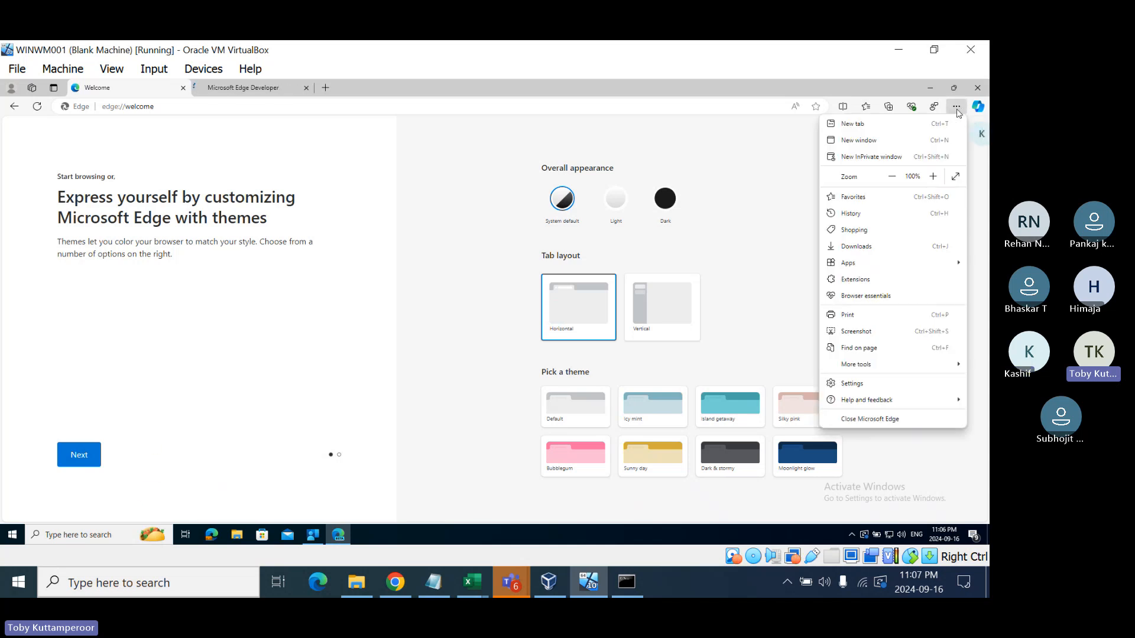
mouse_move(854, 405)
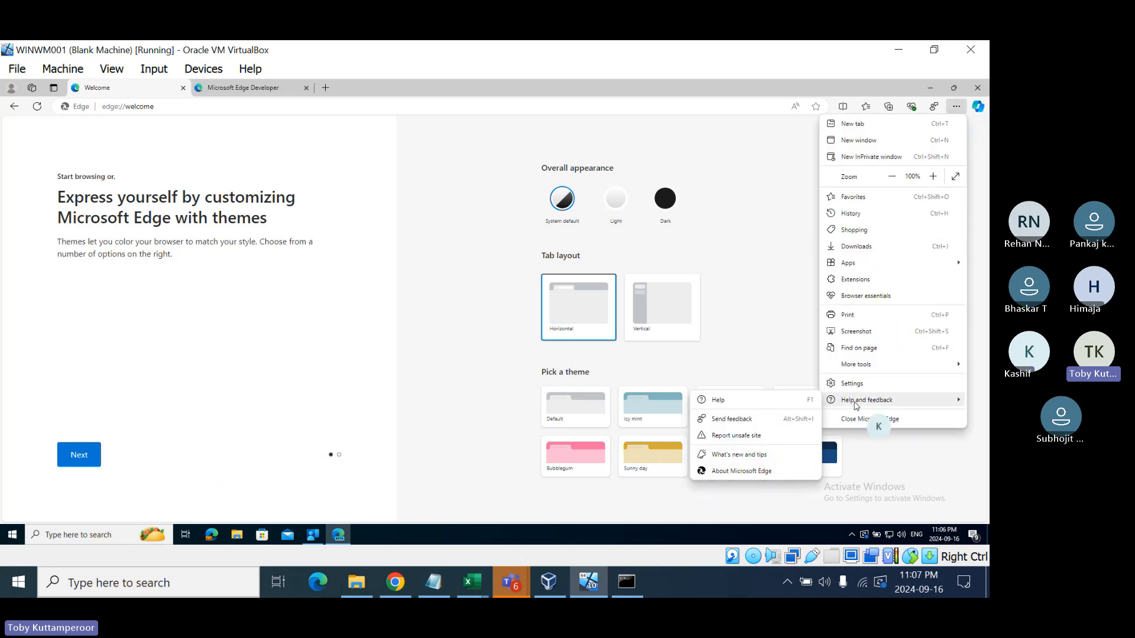
click(727, 471)
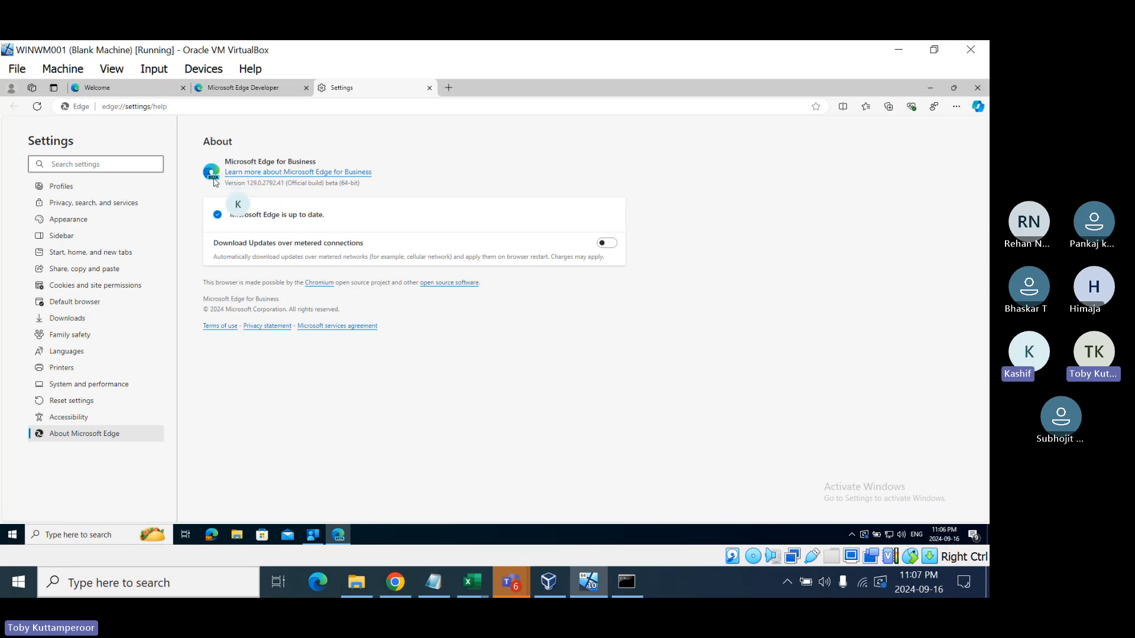
click(976, 89)
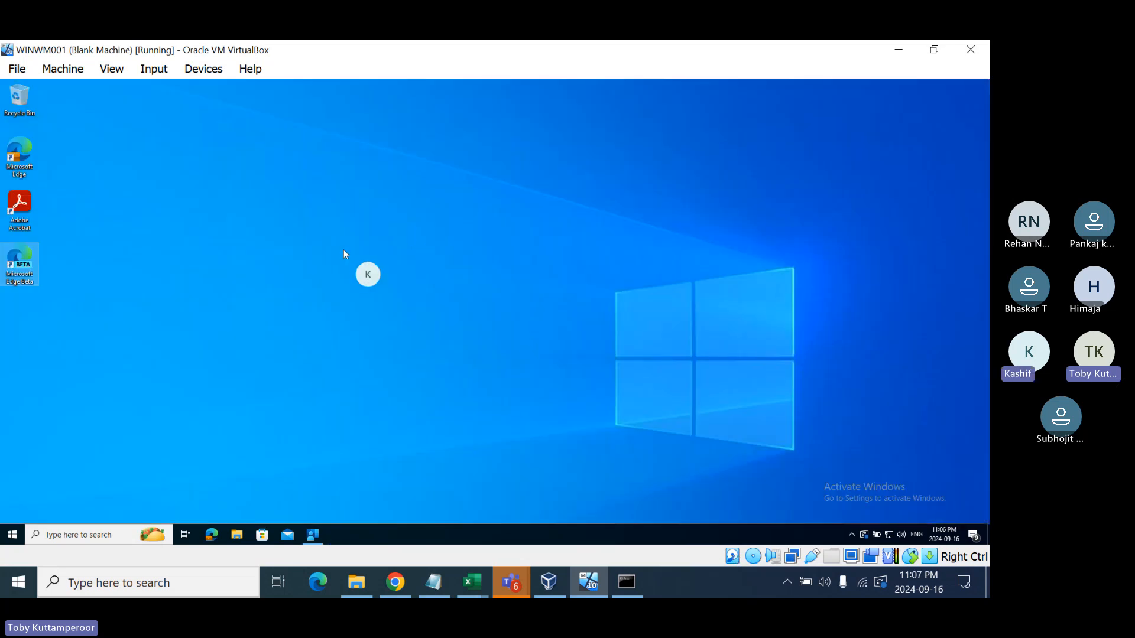
- Open regular Microsoft Edge, check its About Microsoft Edge version, and close it
click(212, 535)
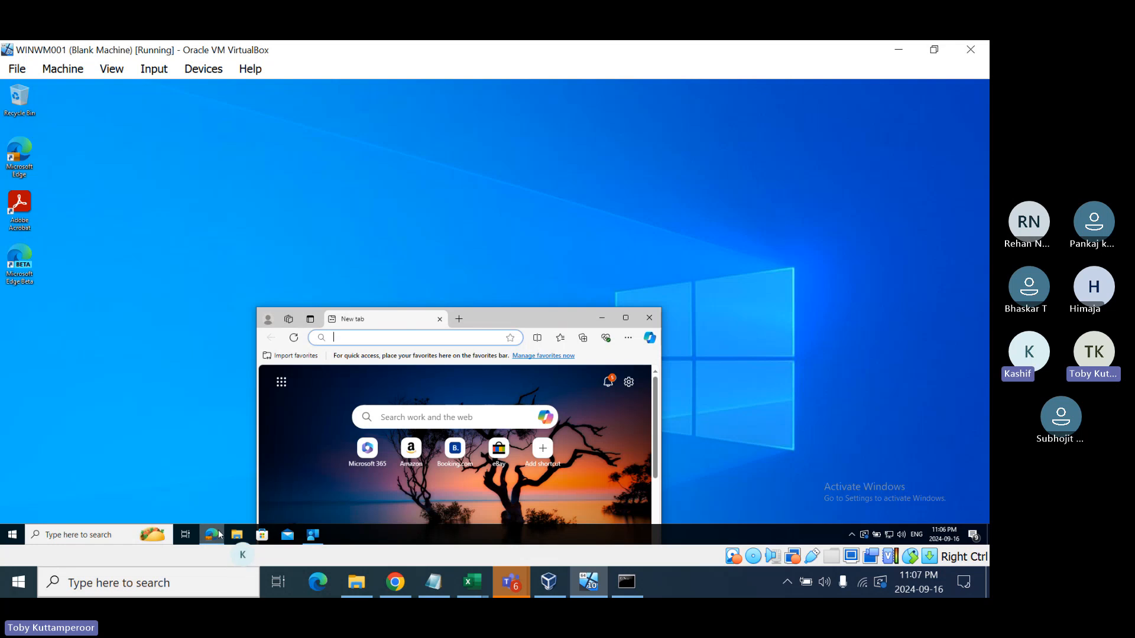
click(630, 339)
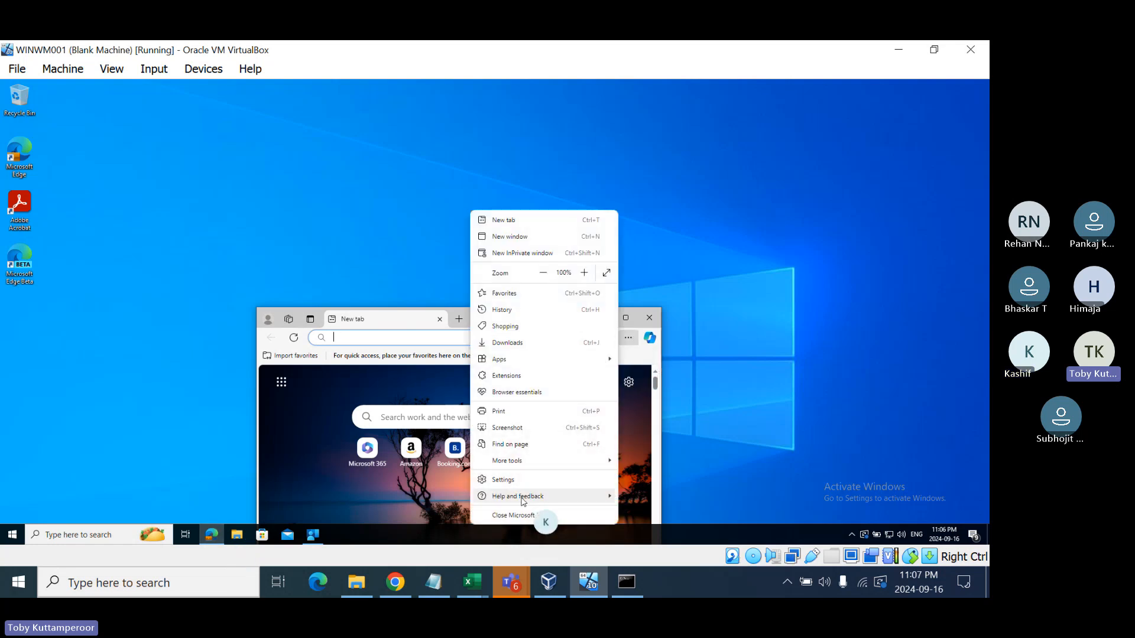
mouse_move(523, 501)
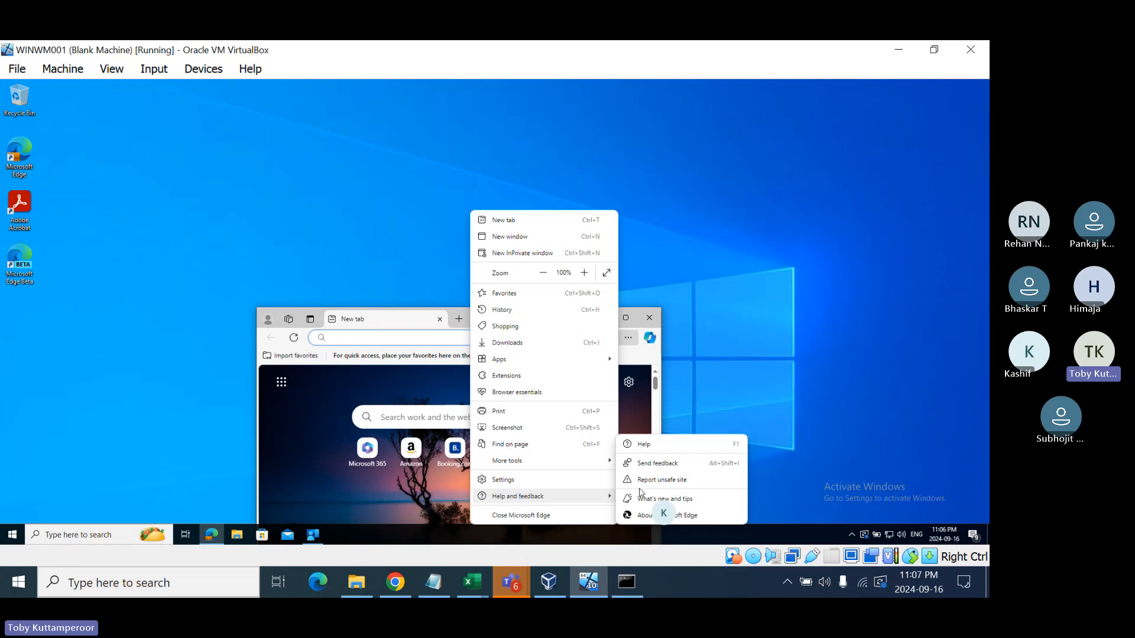
click(659, 516)
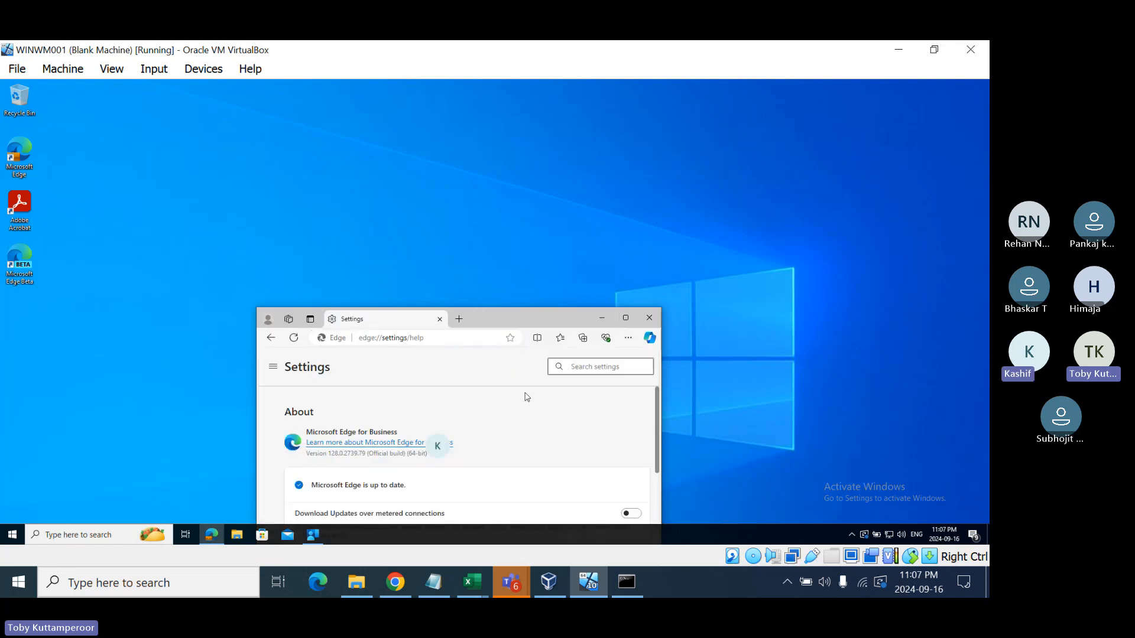
click(653, 317)
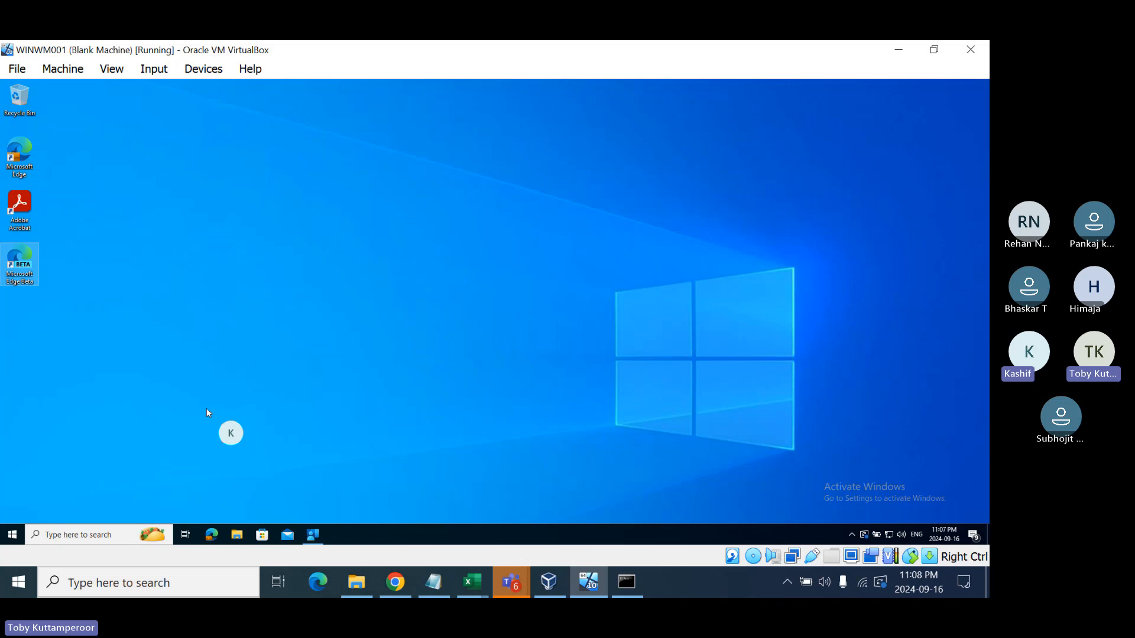
- From the Company Portal home page, start installing the Amazon app
click(312, 535)
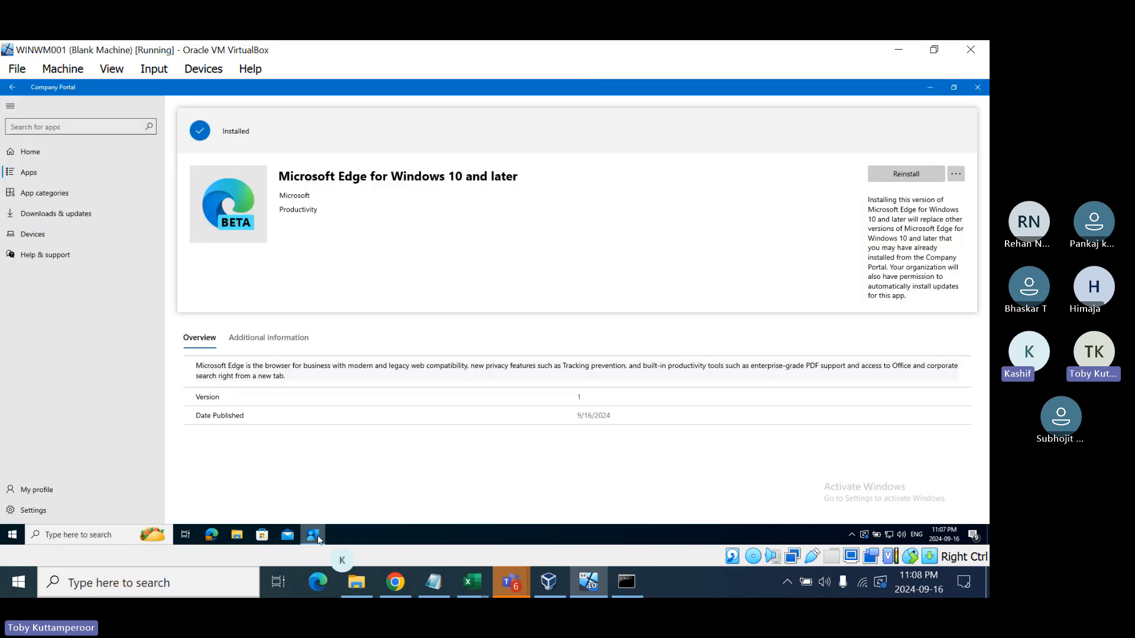
click(46, 154)
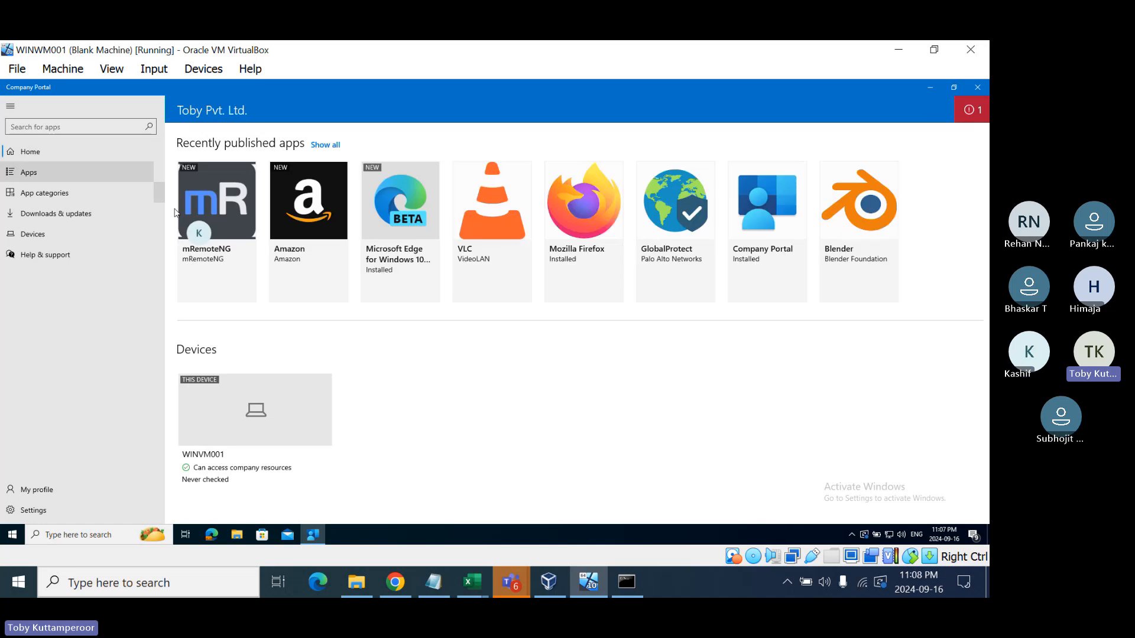
click(303, 227)
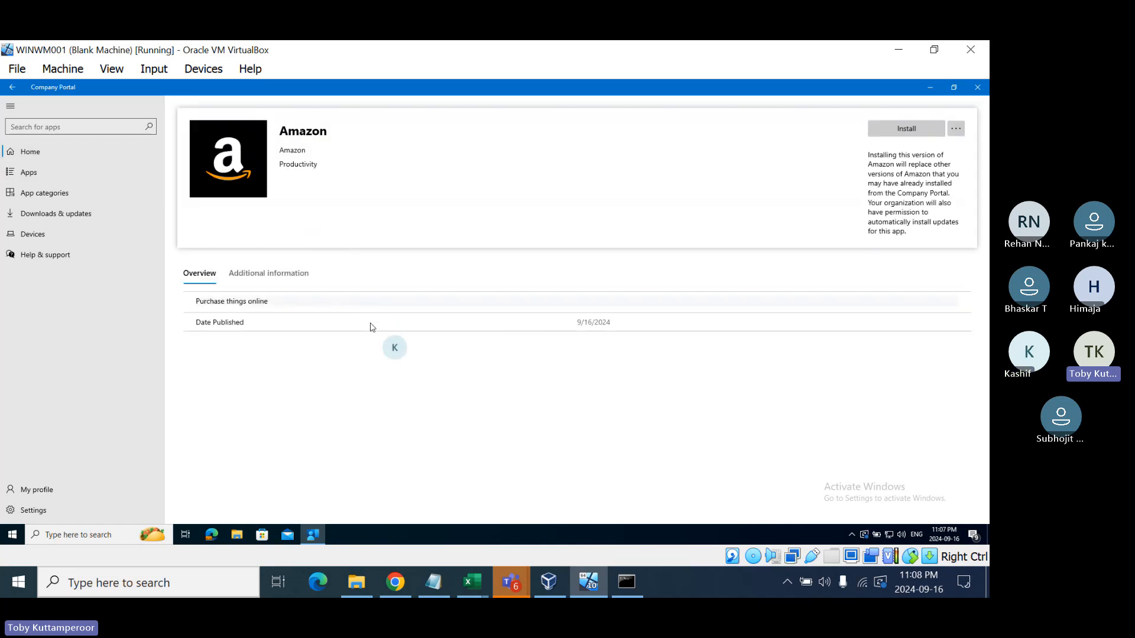
click(890, 130)
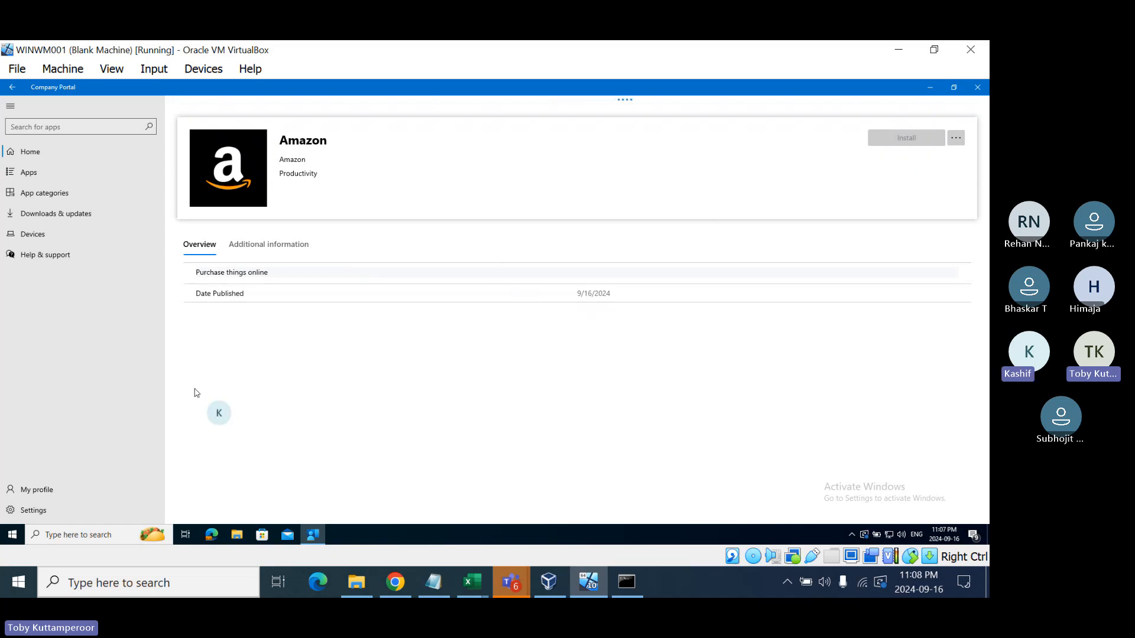
- Scroll through the Start menu app list to look for the new apps
click(13, 536)
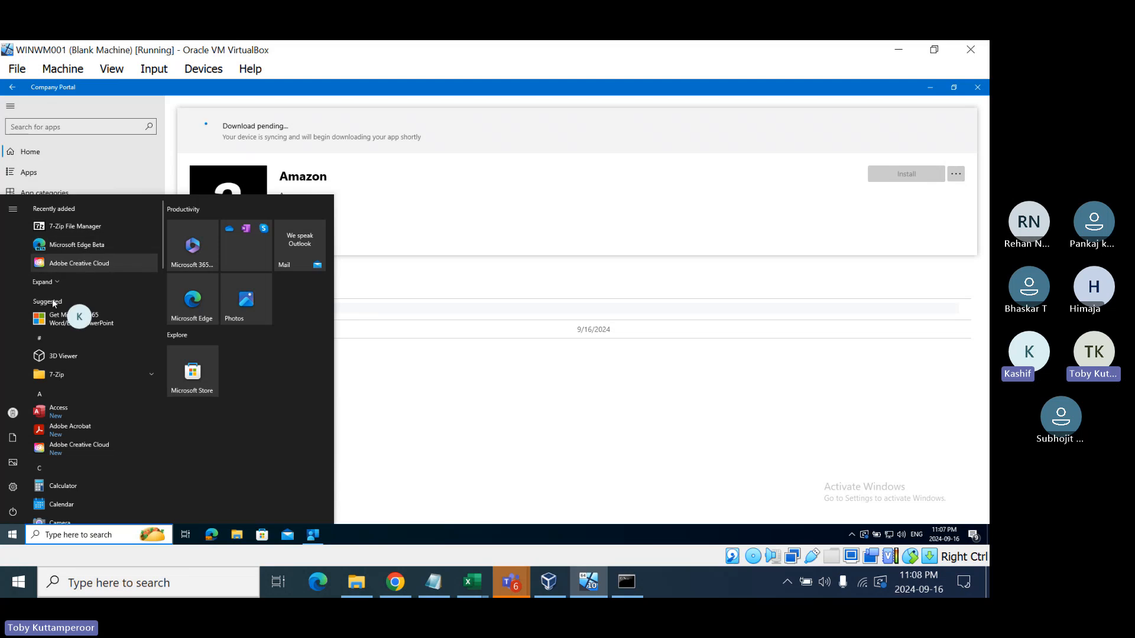
scroll(50, 480, down, 1)
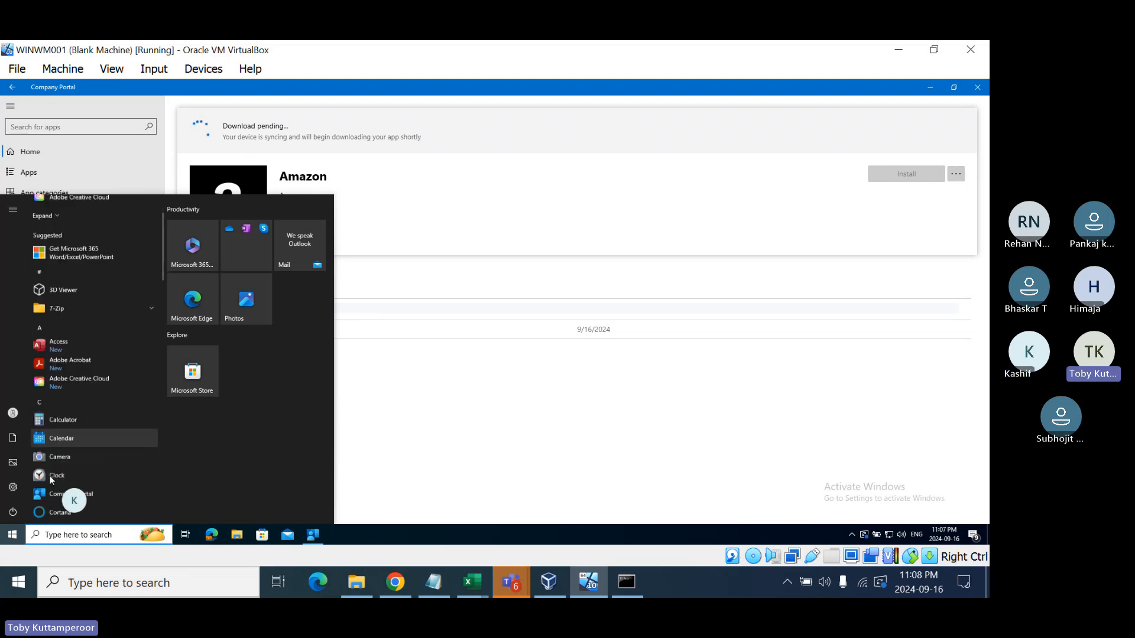
scroll(51, 480, down, 6)
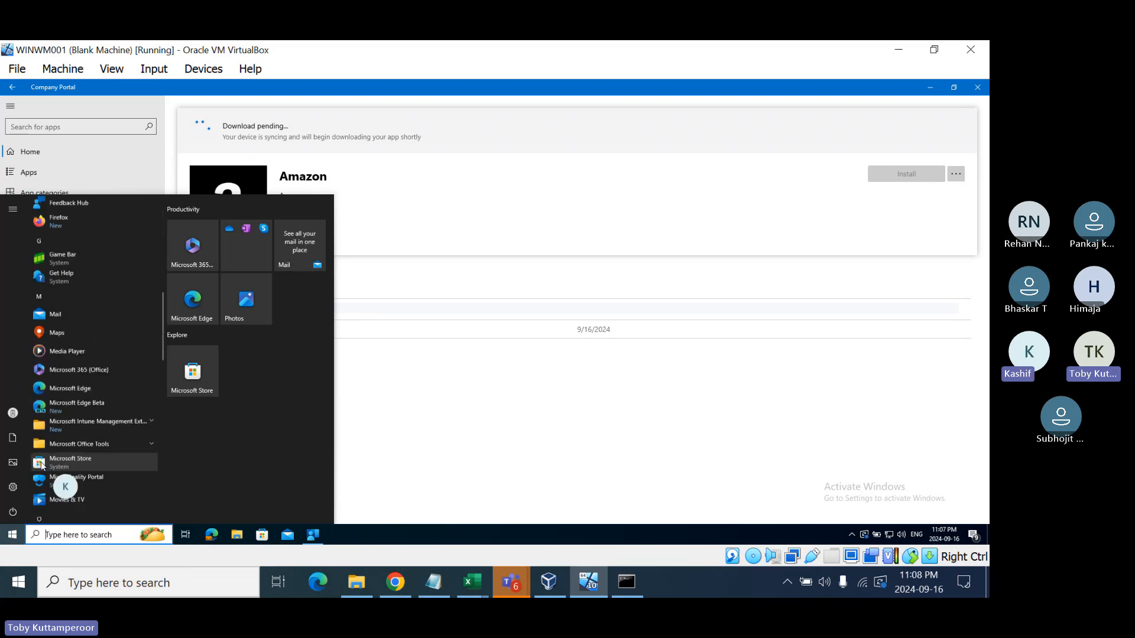
scroll(46, 461, down, 8)
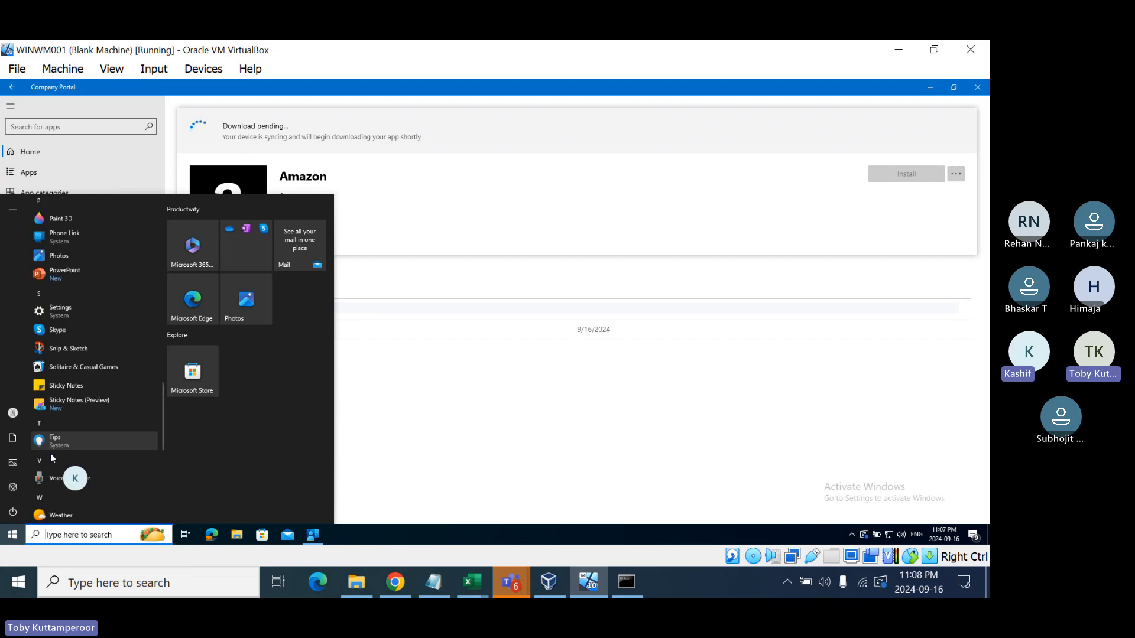
scroll(51, 495, down, 1)
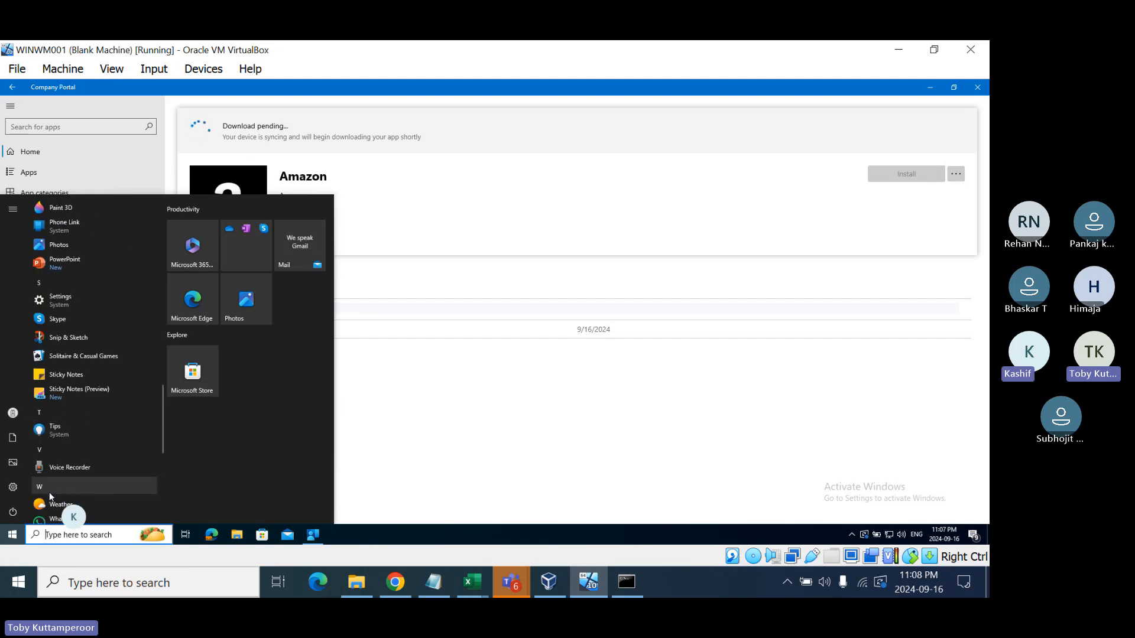
scroll(58, 353, down, 6)
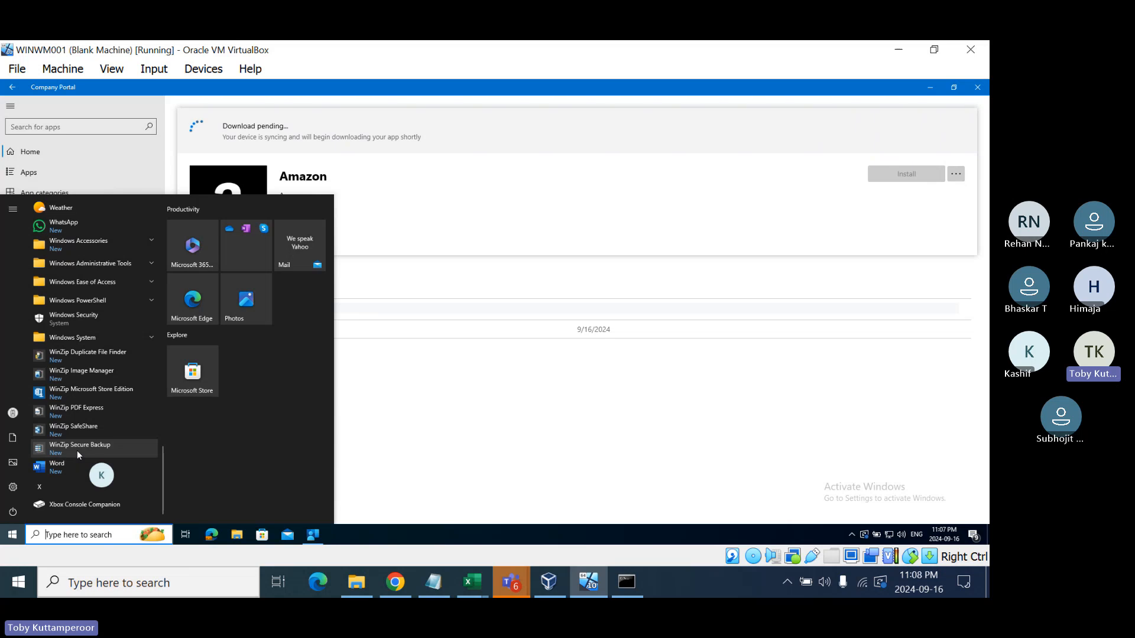
scroll(78, 452, up, 5)
scroll(77, 451, up, 10)
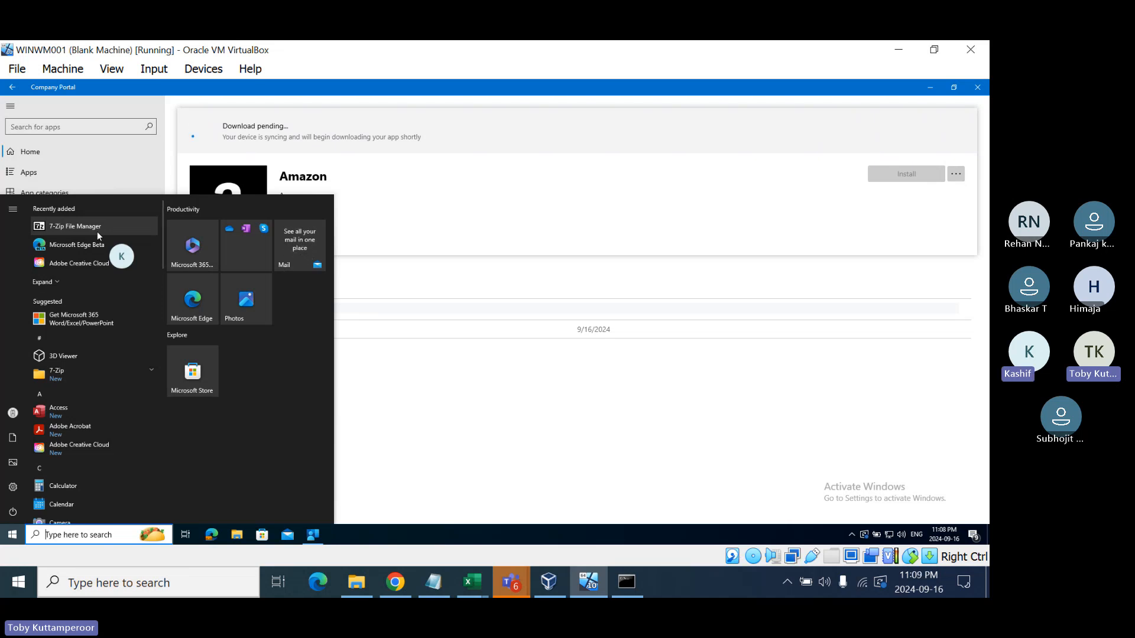
- Search Windows for 'teams', dismiss the results, and go to Company Portal Settings
click(86, 537)
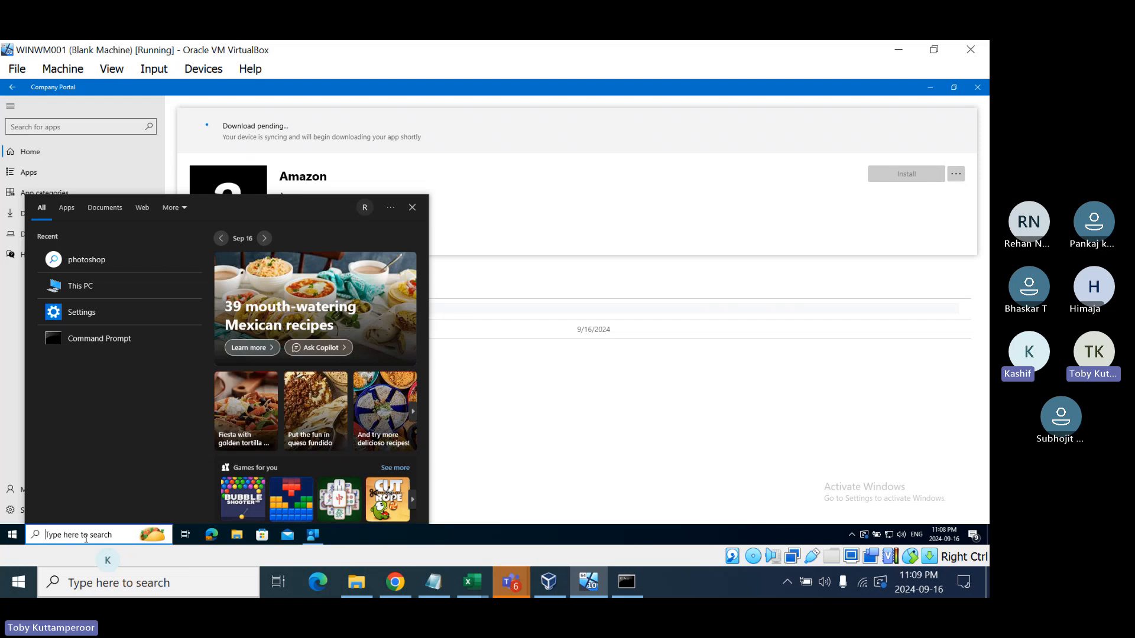
text(teams)
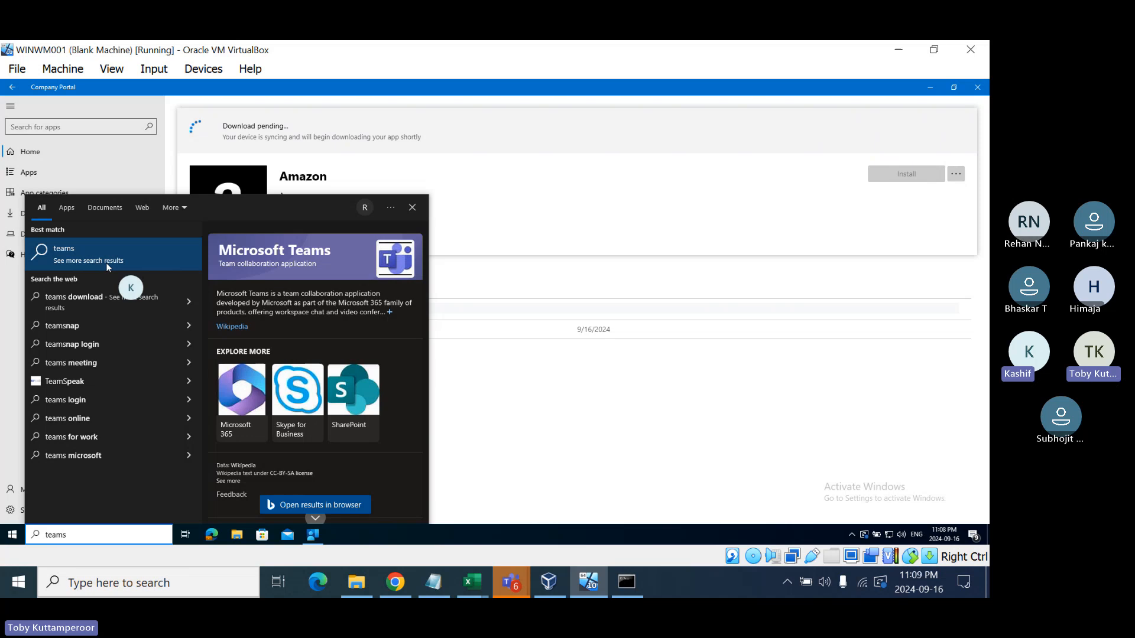
click(515, 399)
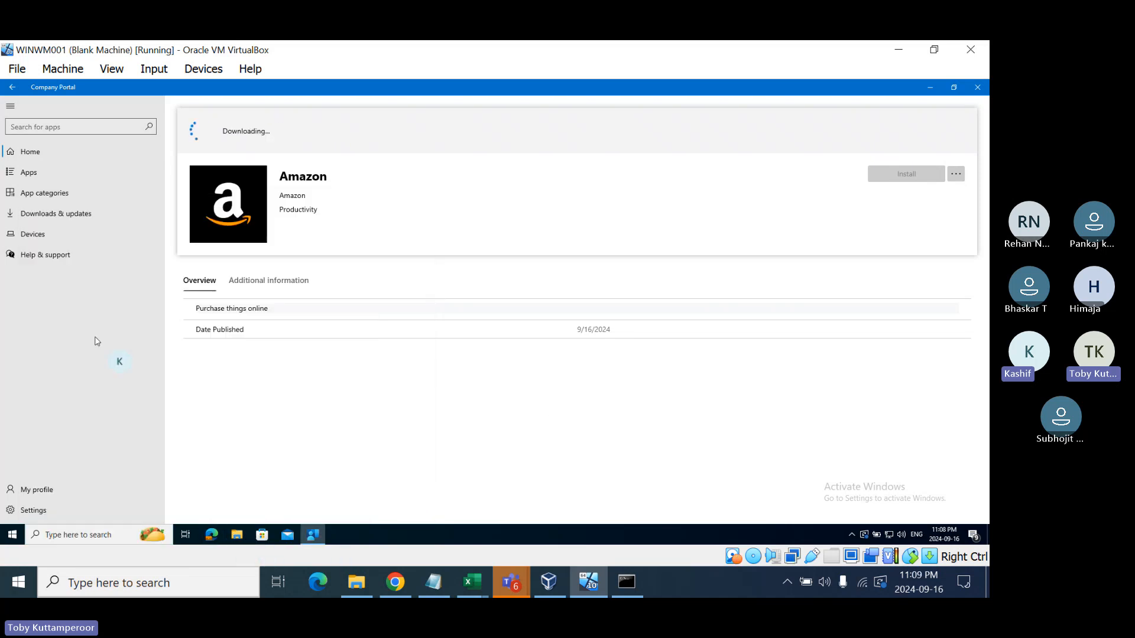
click(34, 510)
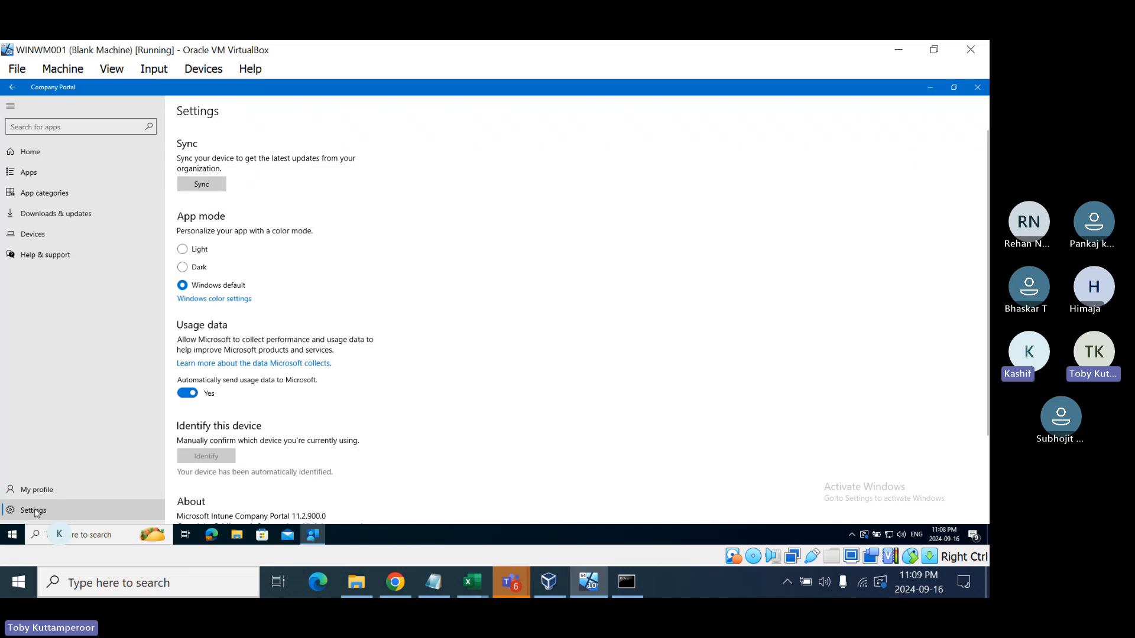
- Sync the device, return to the portal home page, and scroll the Start app list for Amazon
click(201, 185)
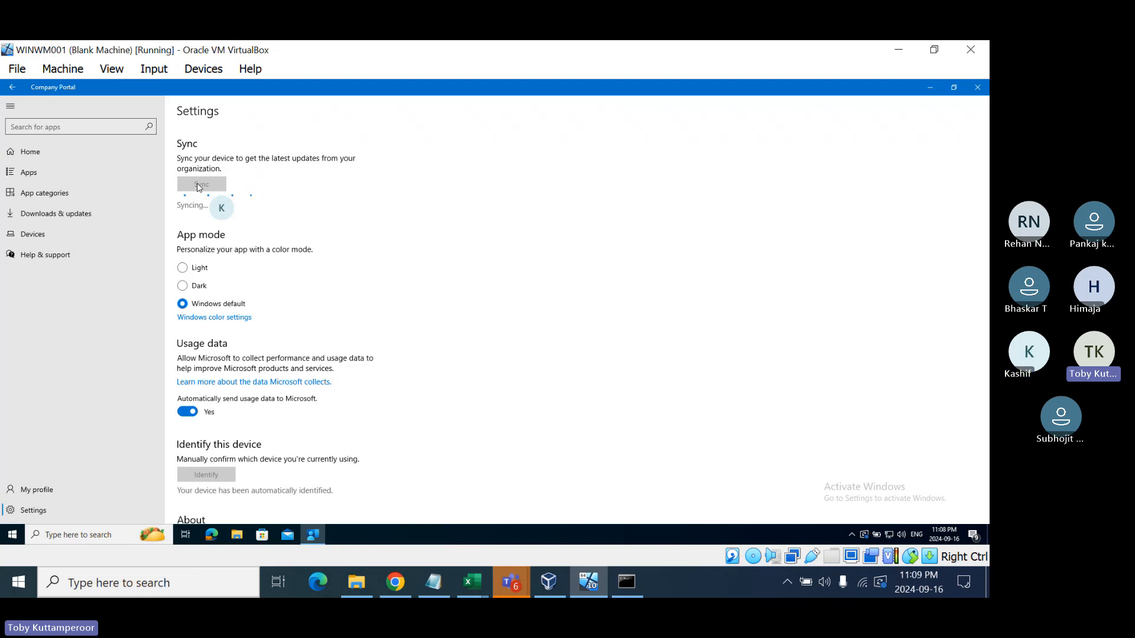
click(55, 155)
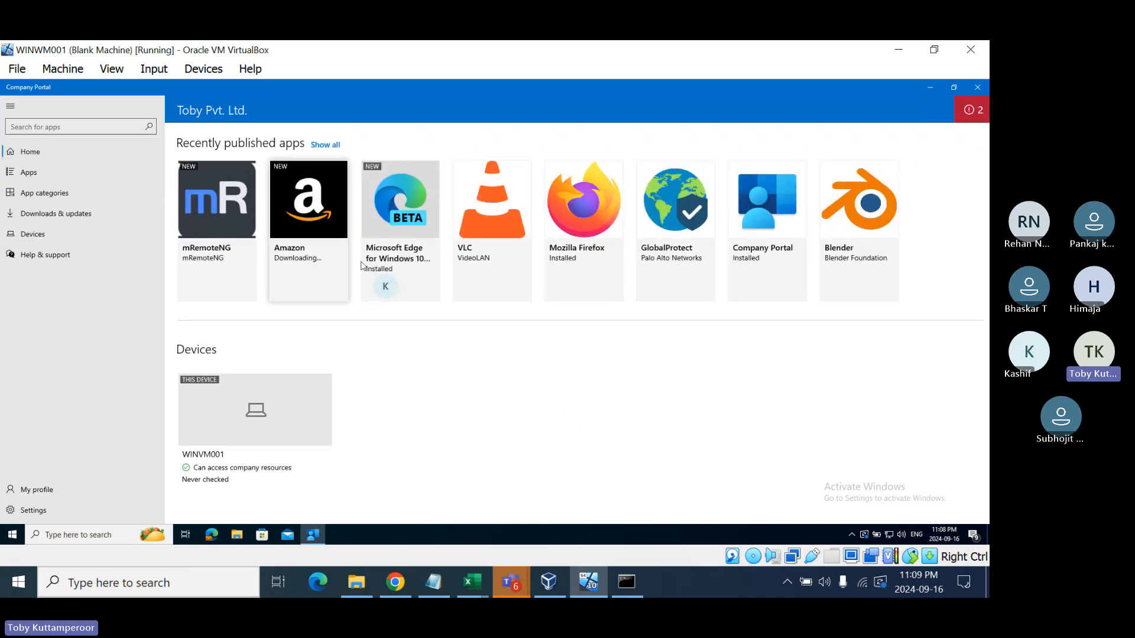
click(11, 537)
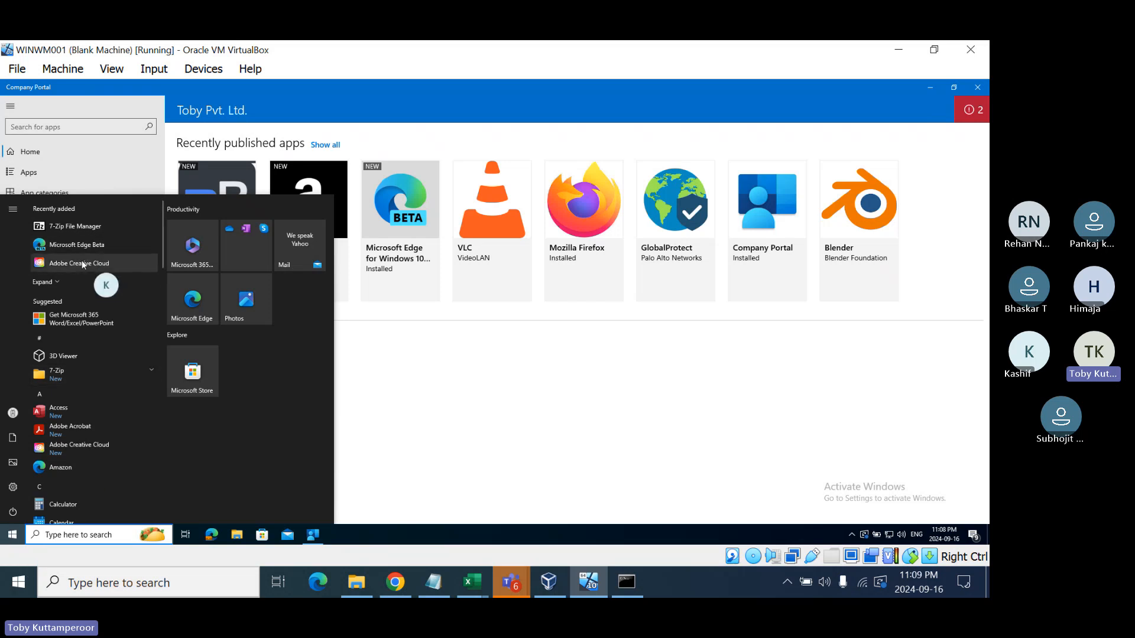
scroll(77, 287, down, 1)
scroll(77, 288, down, 4)
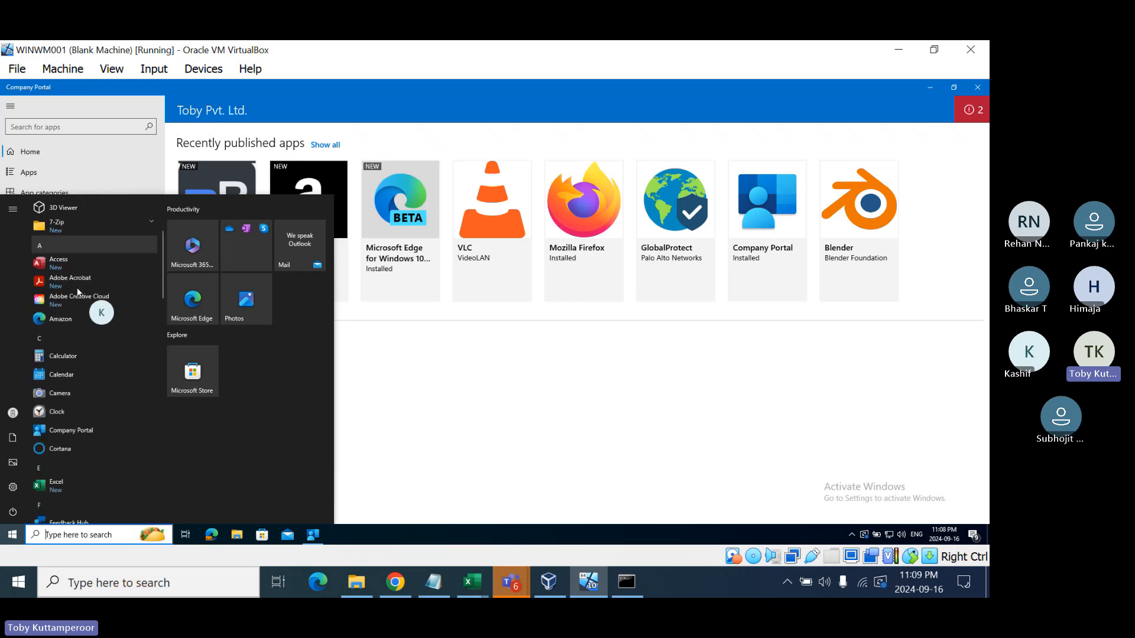
- Search Windows for 'edge', then clear the search text
click(87, 534)
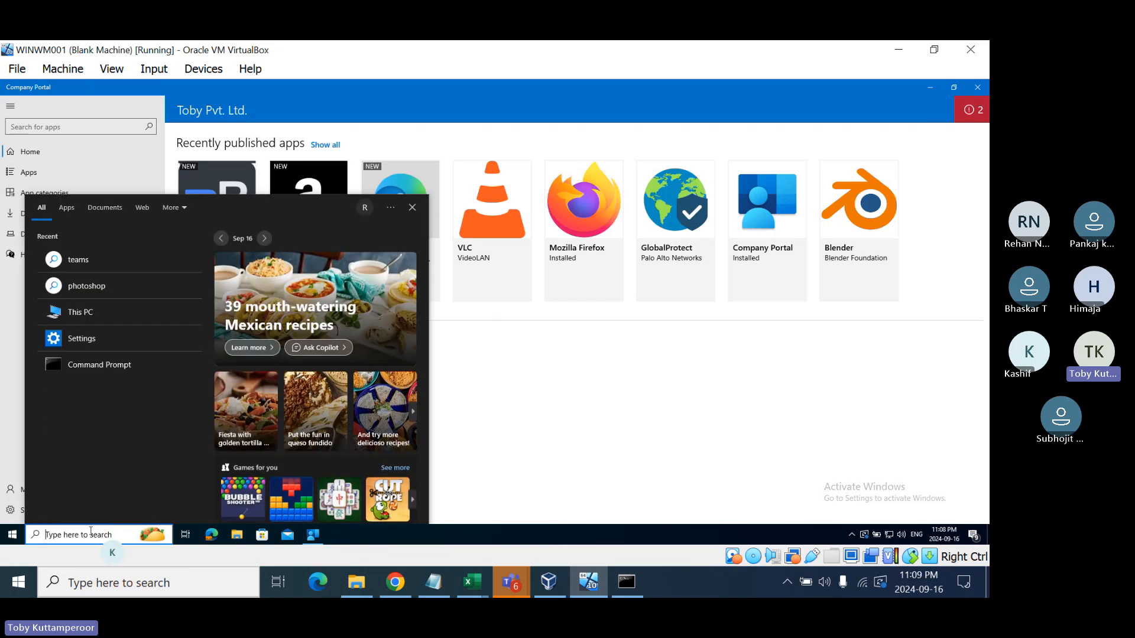
text(ed)
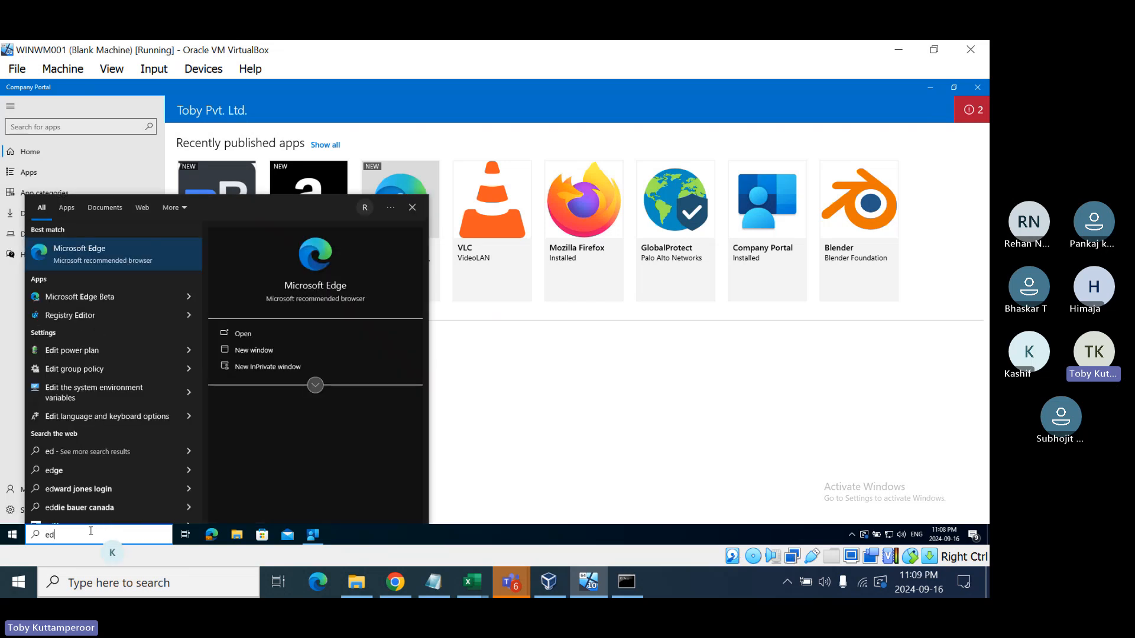
text(ge)
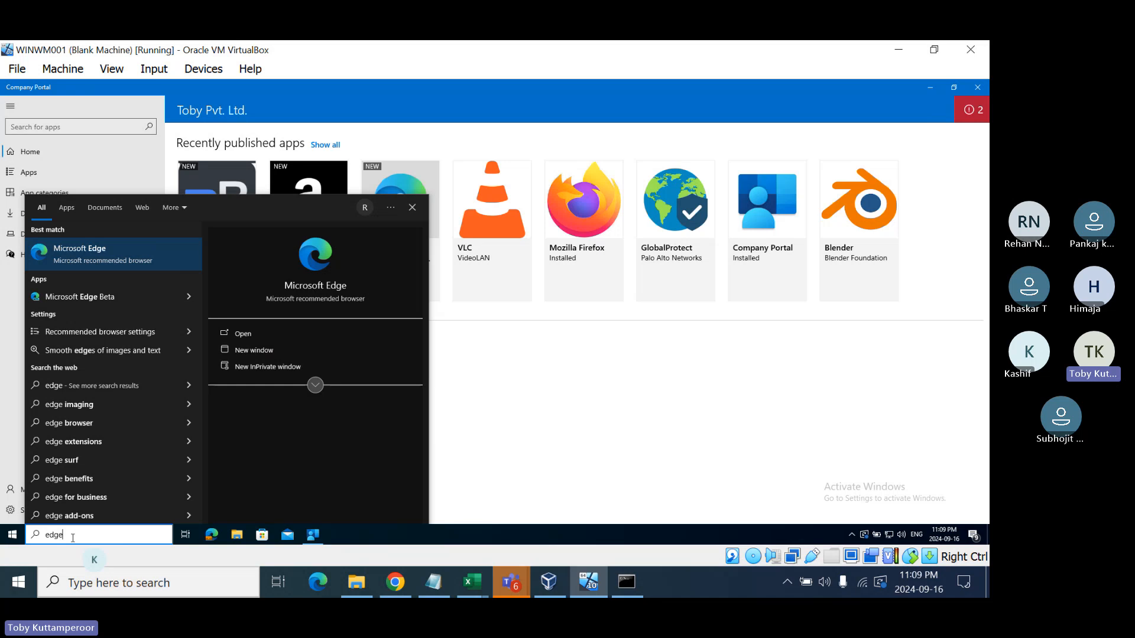
key(BackSpace)
key(BackSpace)
key(BackSpace)
key(BackSpace)
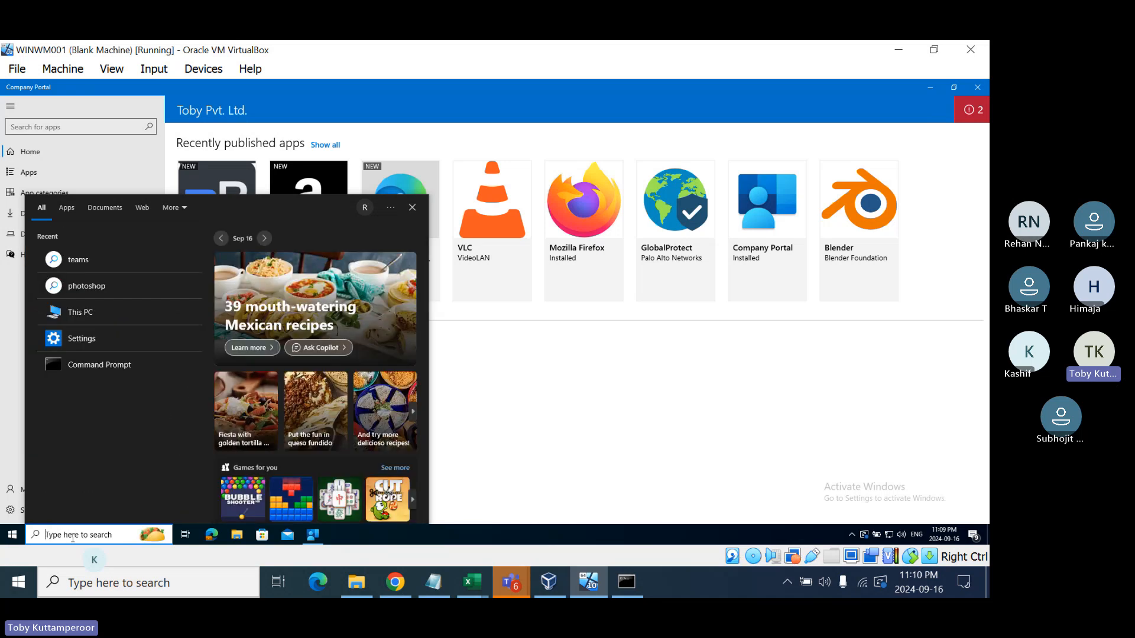
- Scroll the Start menu app list to find Microsoft Edge Beta and Amazon
click(12, 535)
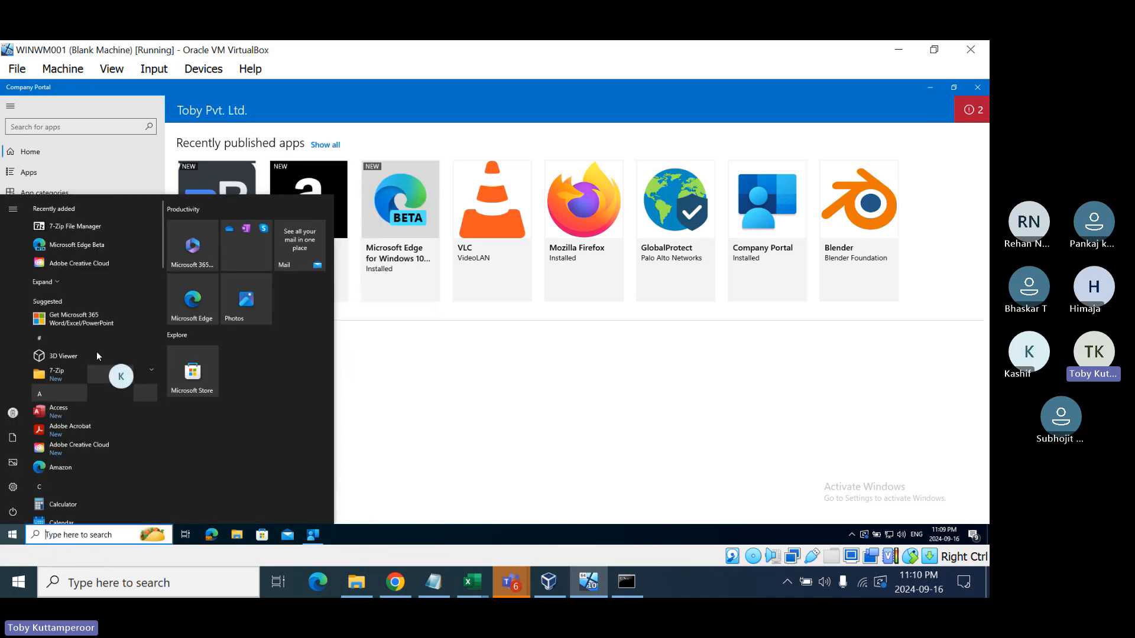
scroll(101, 326, down, 5)
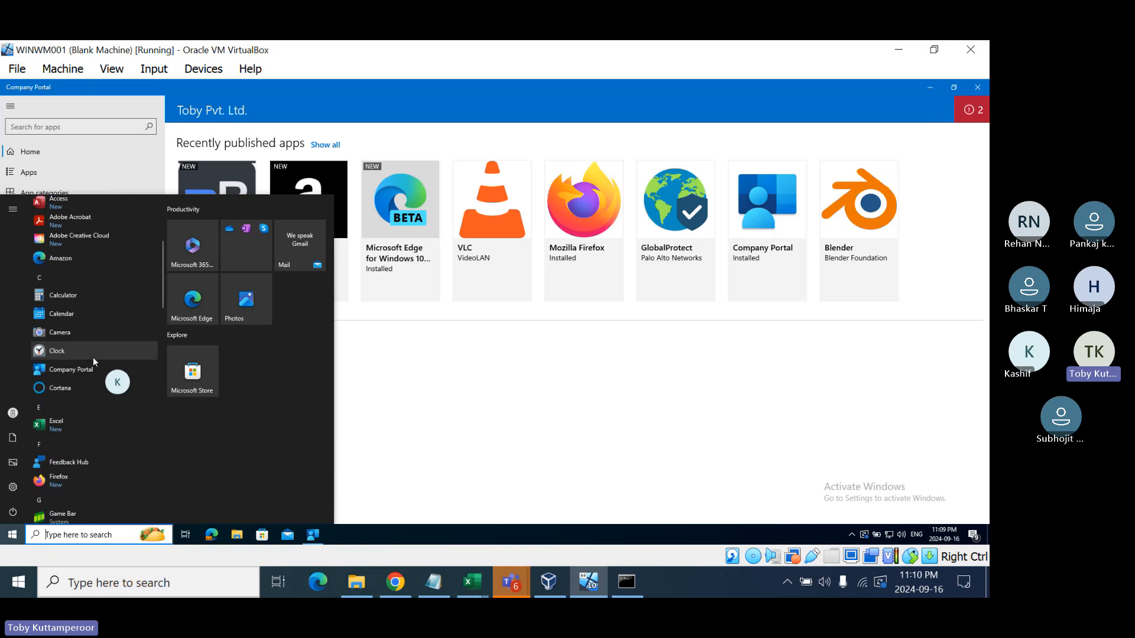
scroll(92, 360, down, 4)
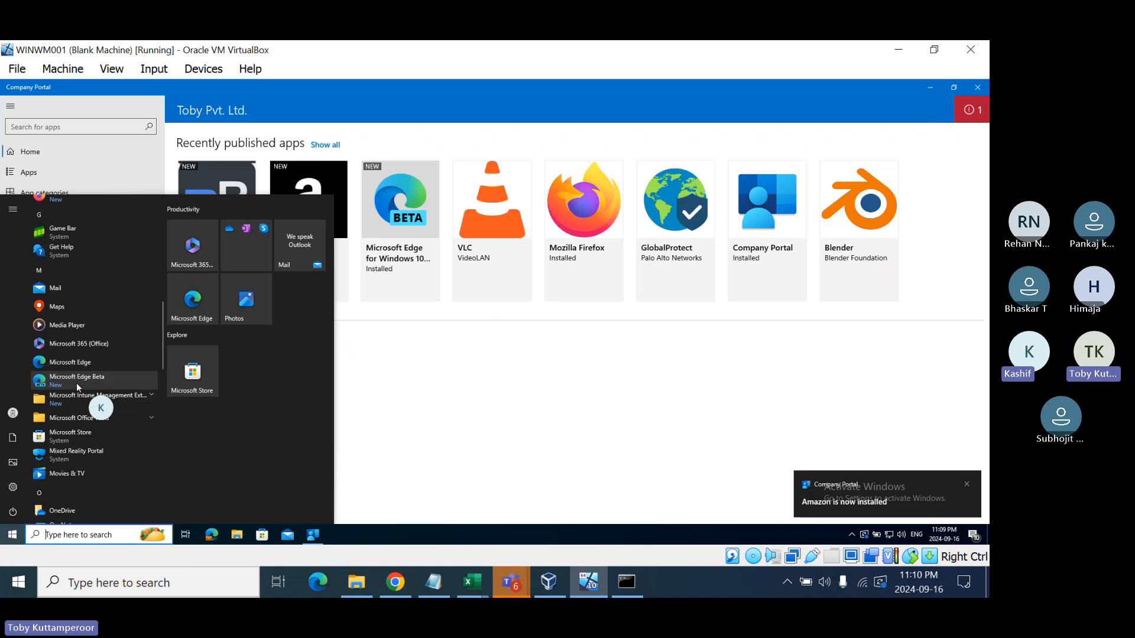
scroll(81, 415, down, 4)
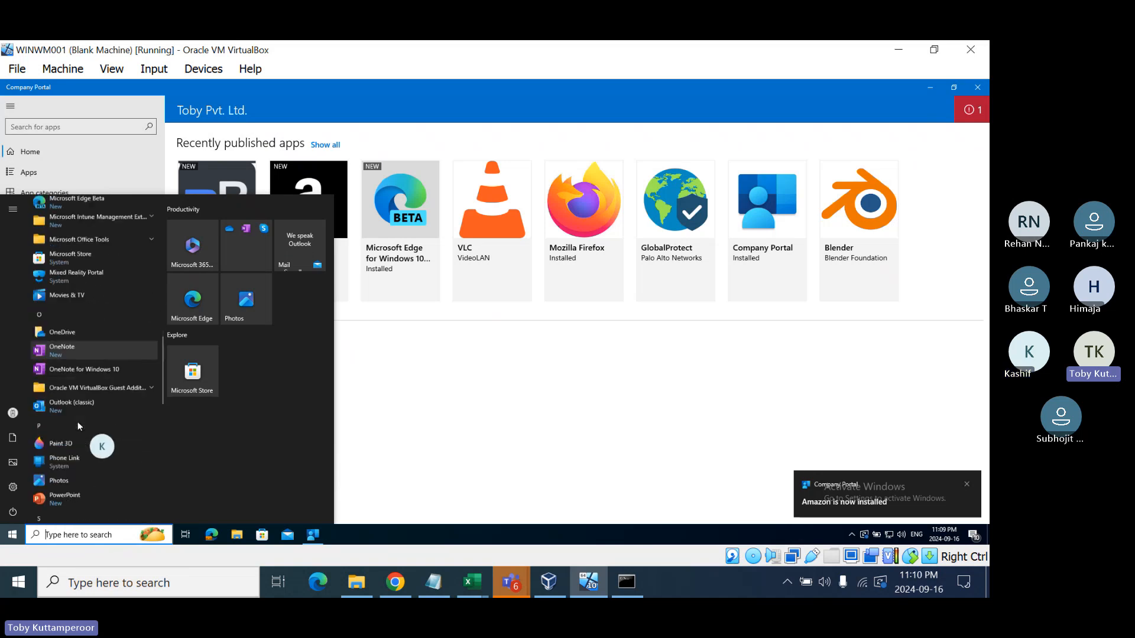
scroll(77, 421, down, 5)
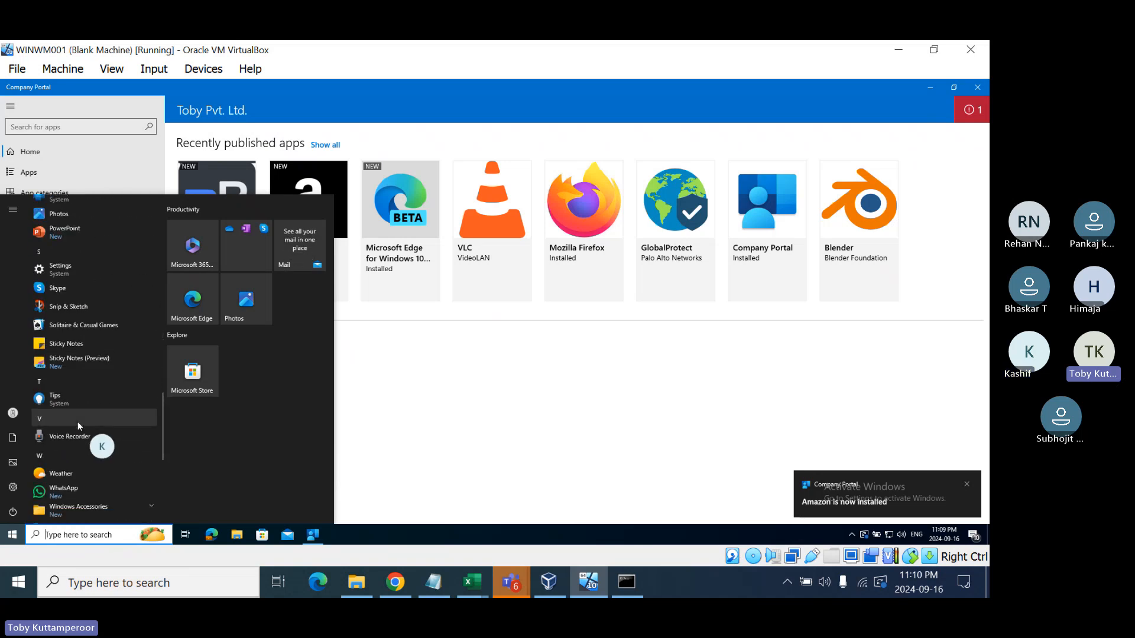
scroll(77, 420, down, 5)
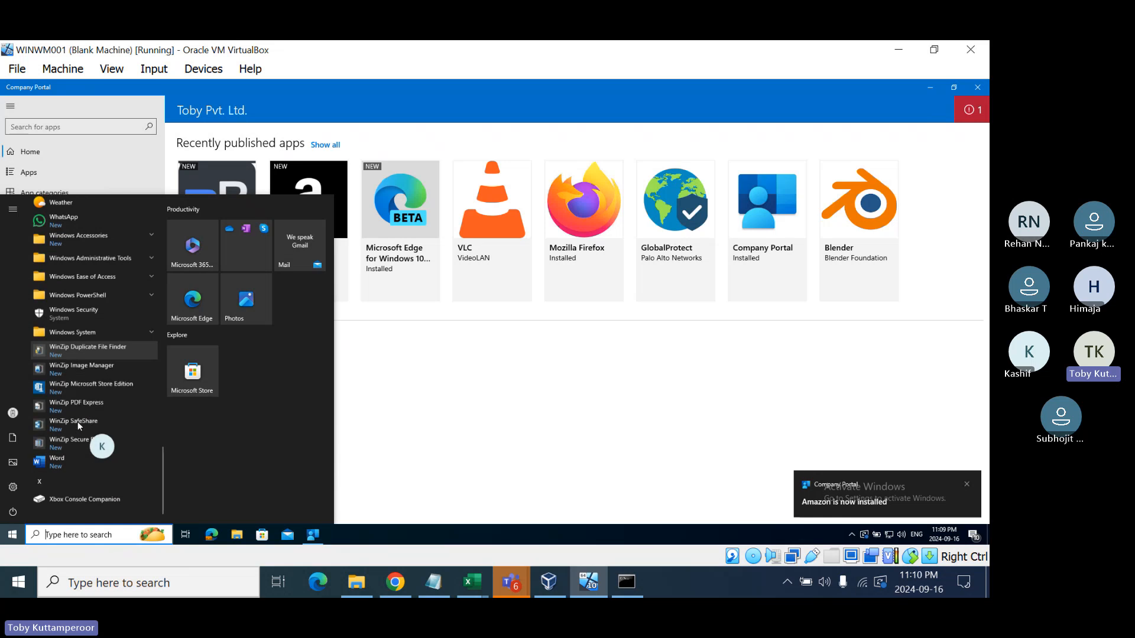
- Launch the installed Amazon app from Start, open it in Microsoft Edge, then close Edge
click(413, 463)
click(12, 536)
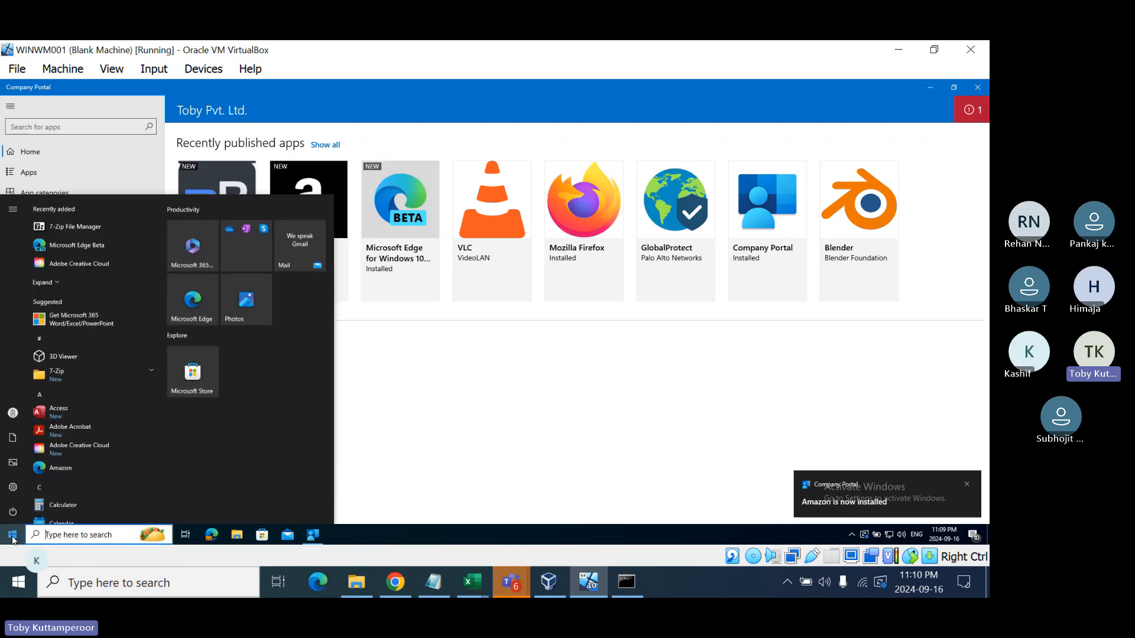
scroll(72, 342, down, 1)
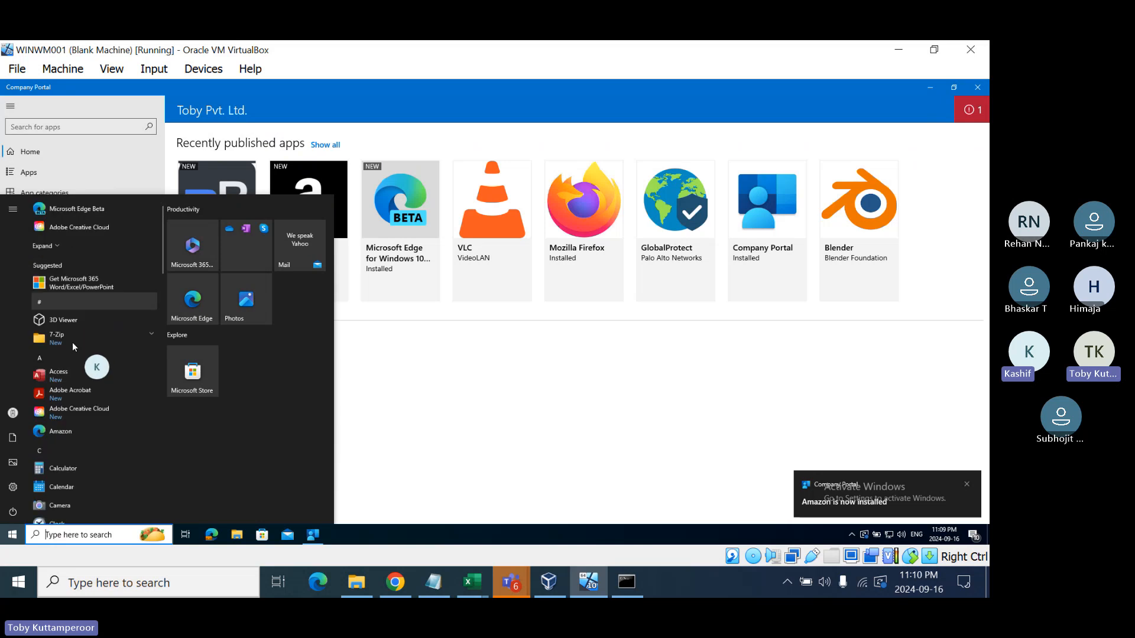
scroll(72, 347, down, 1)
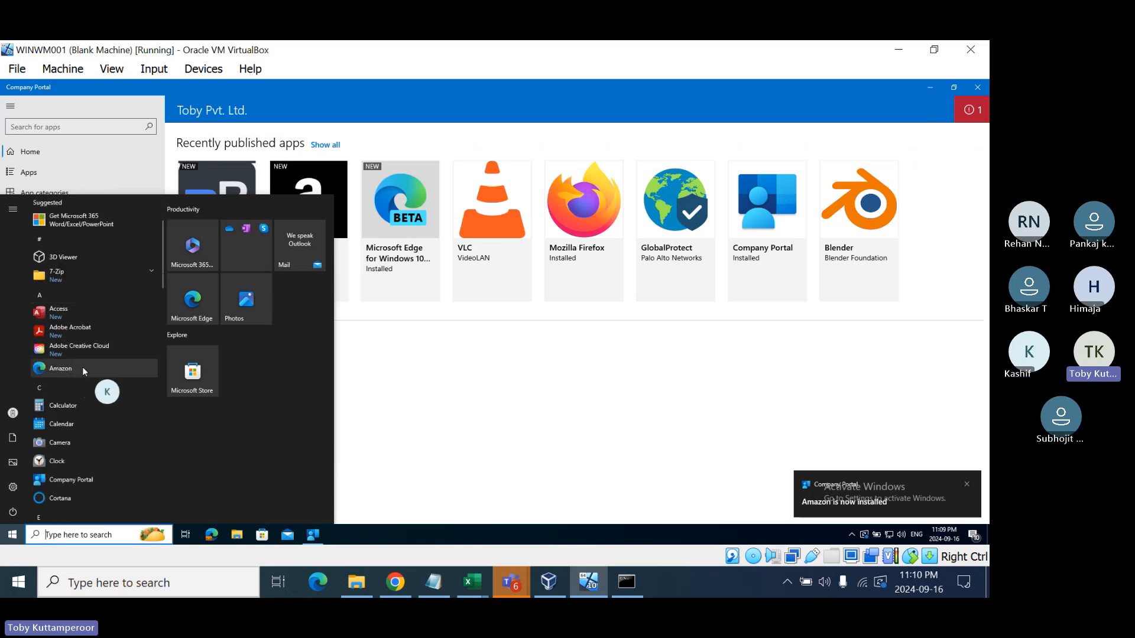
click(82, 367)
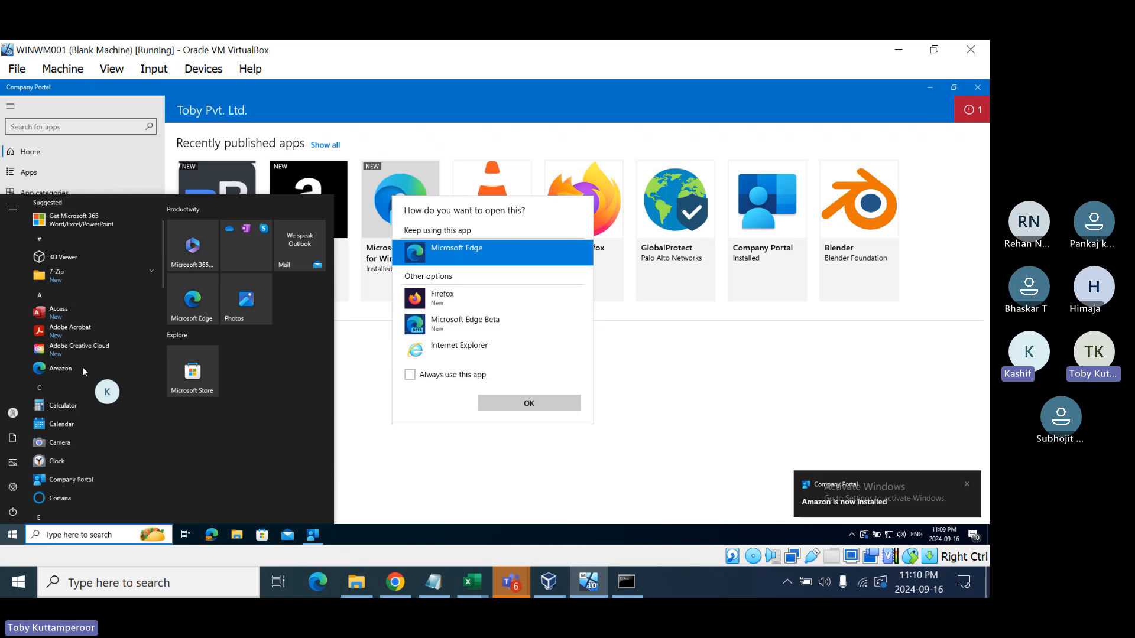
click(498, 408)
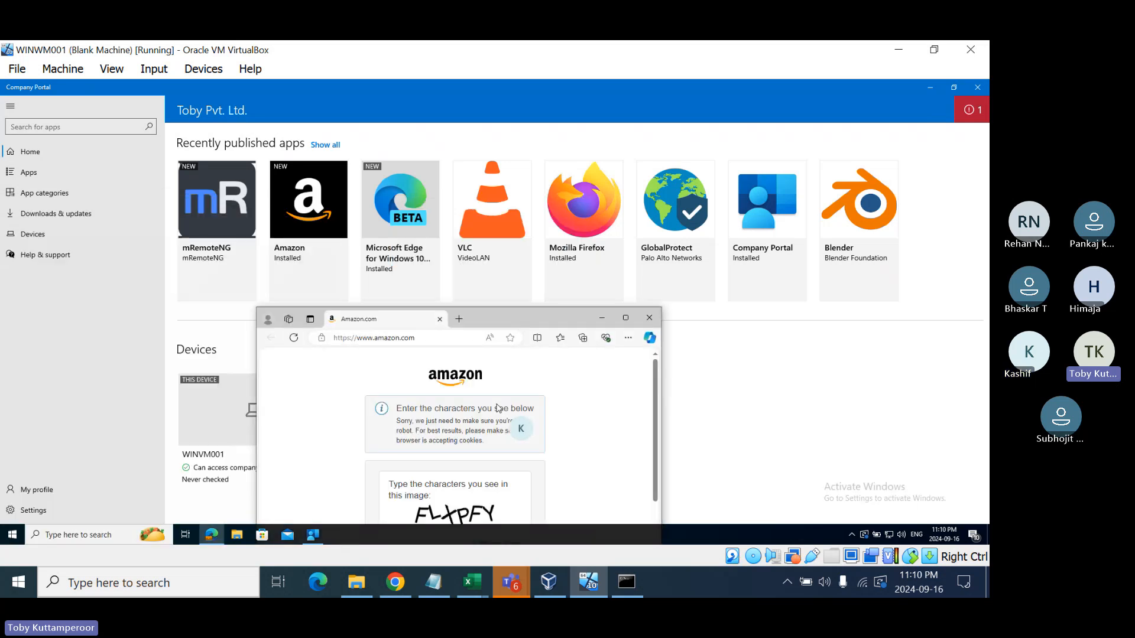
click(650, 320)
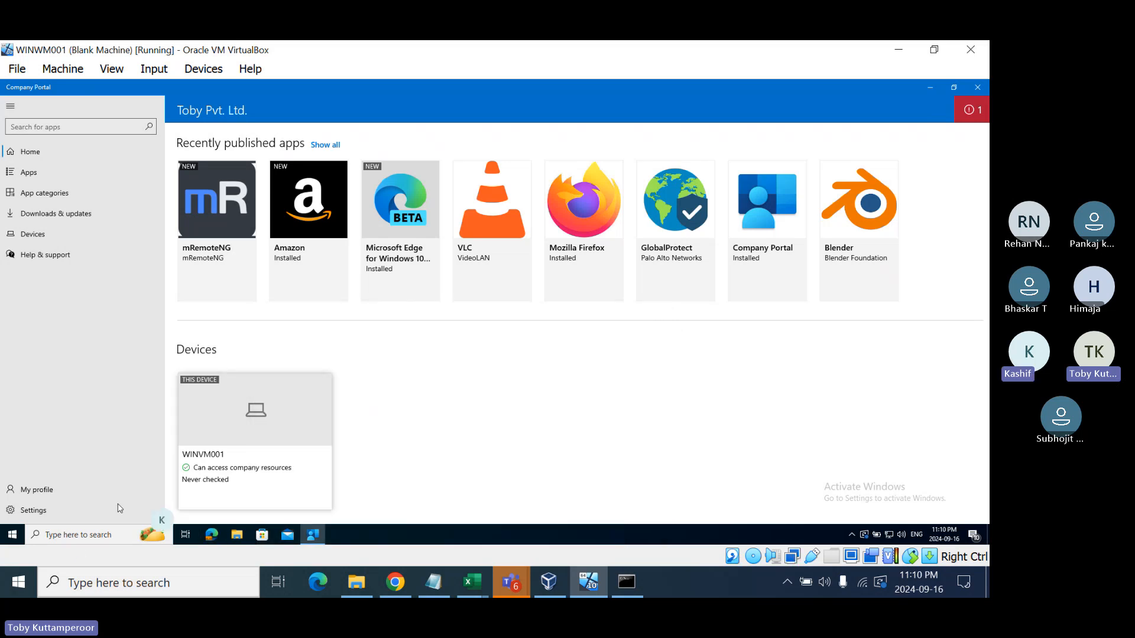
- Recheck the Start app list, then start a device sync from Company Portal Settings
click(22, 534)
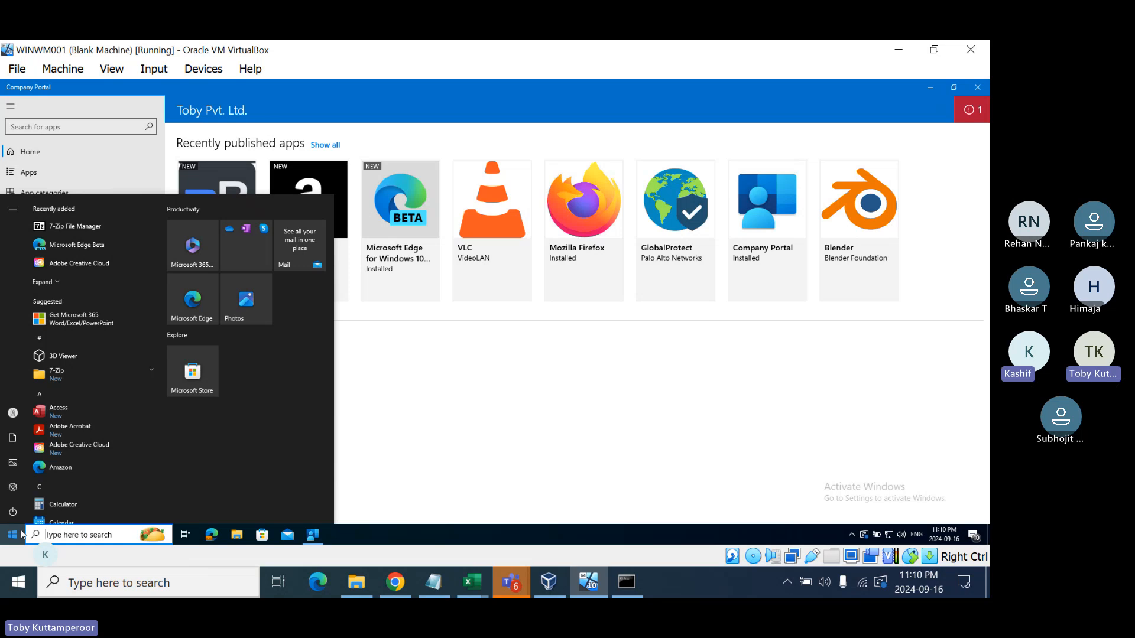
scroll(84, 320, down, 1)
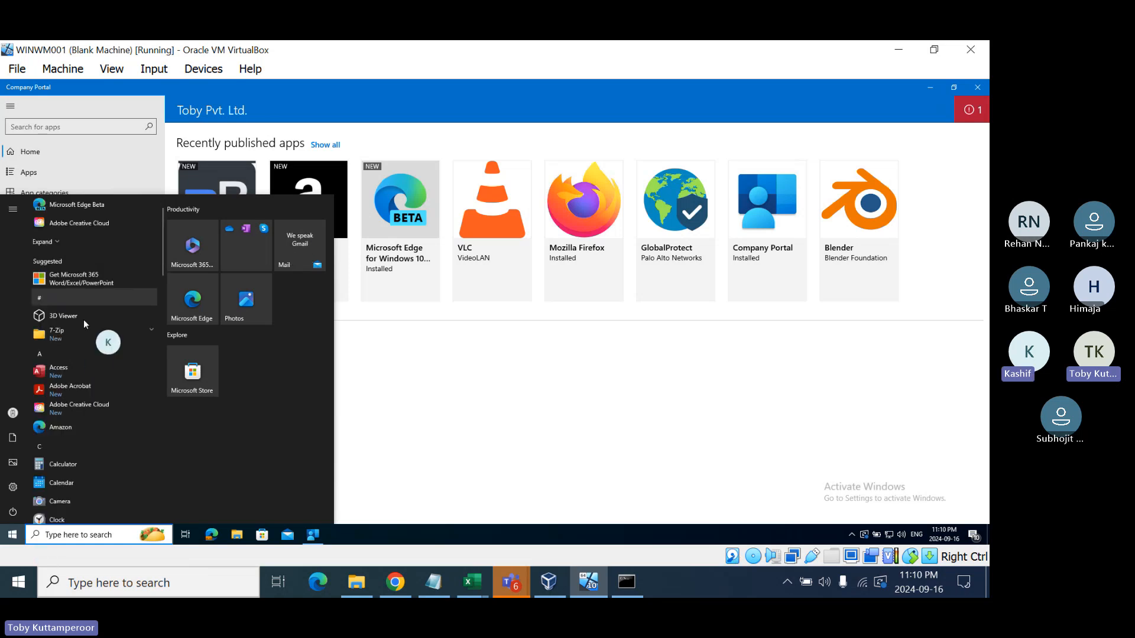
scroll(84, 321, down, 5)
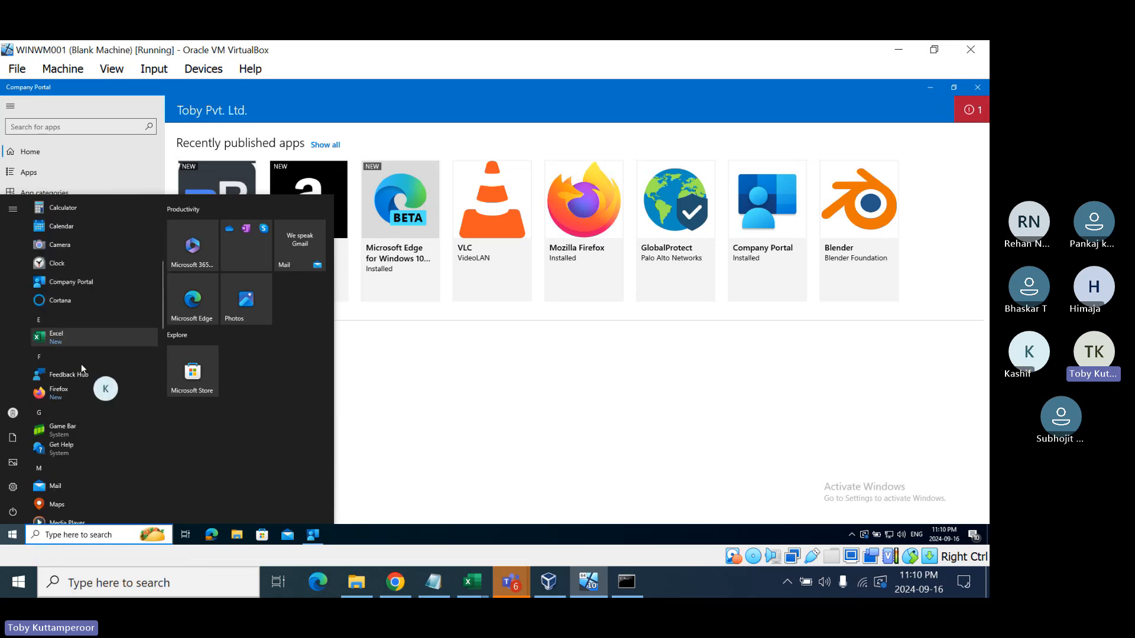
click(417, 475)
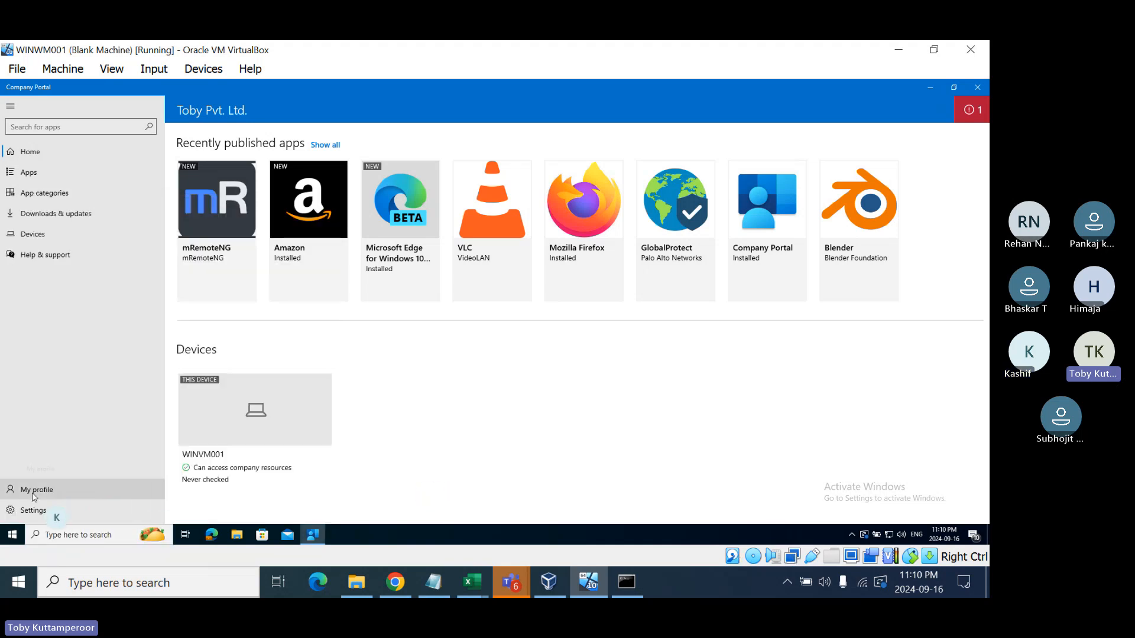
click(34, 509)
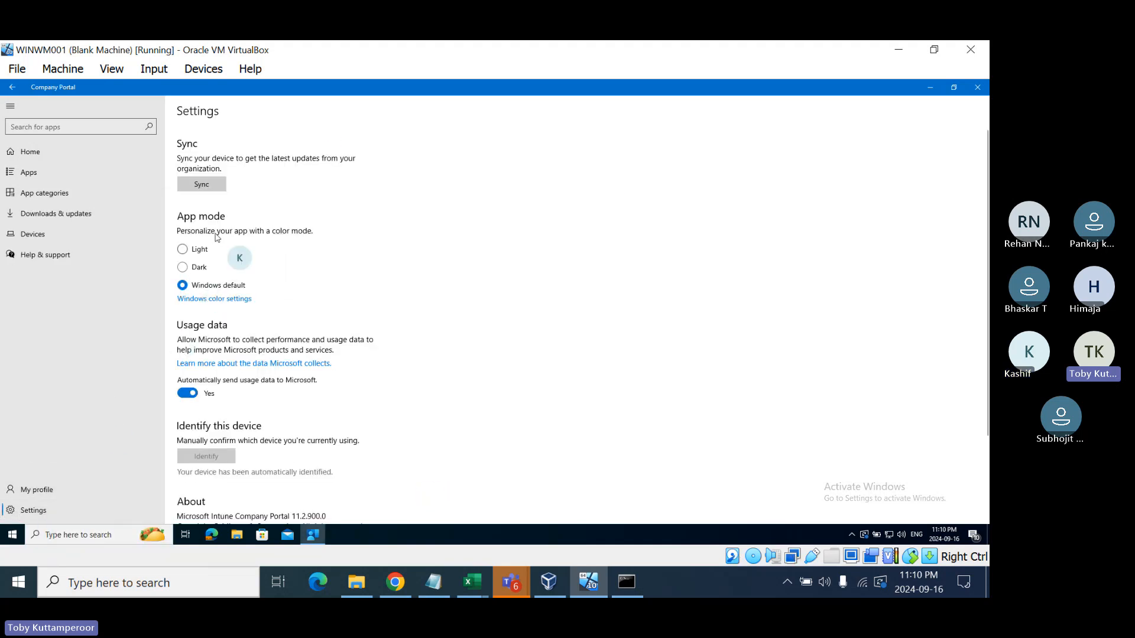
click(204, 184)
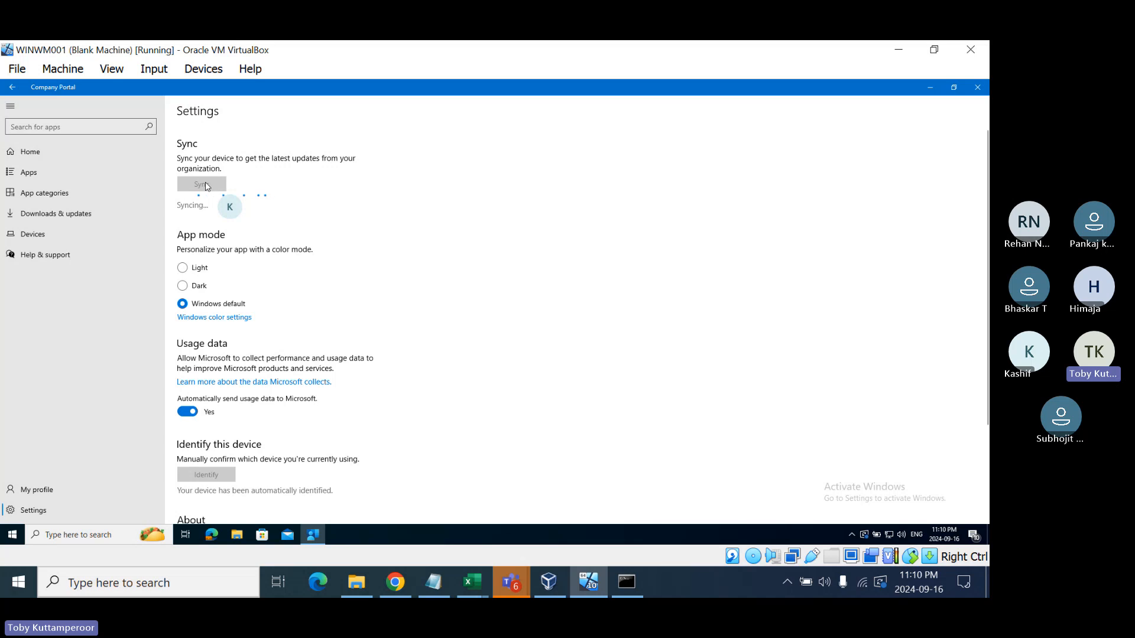
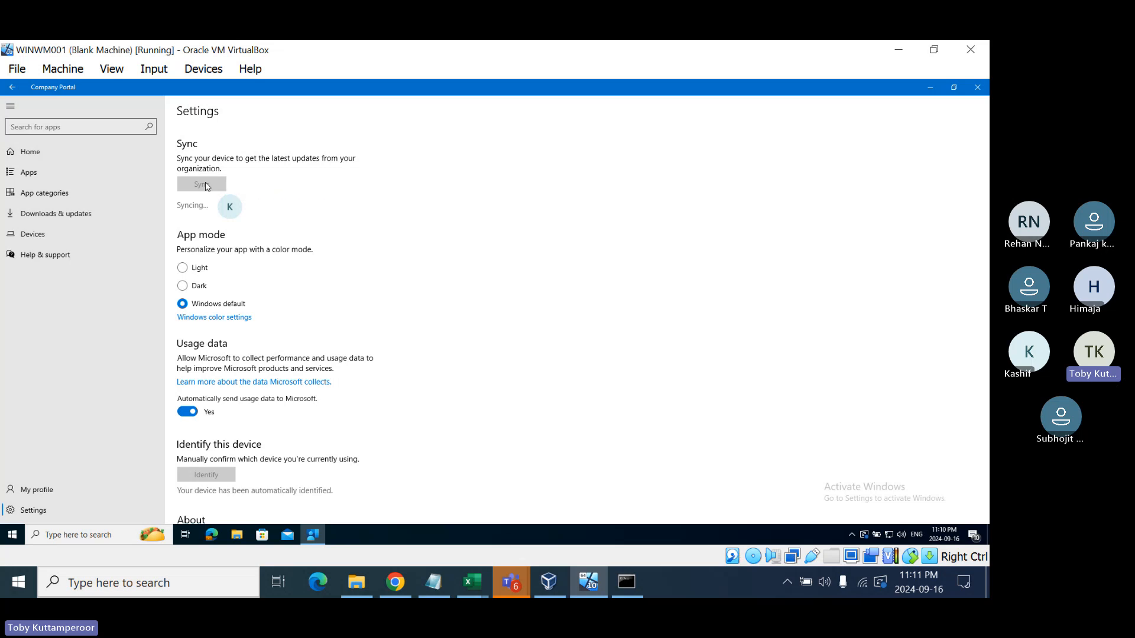
- Search the Start menu for 'teams', then dismiss the search panel while the sync completes
click(12, 535)
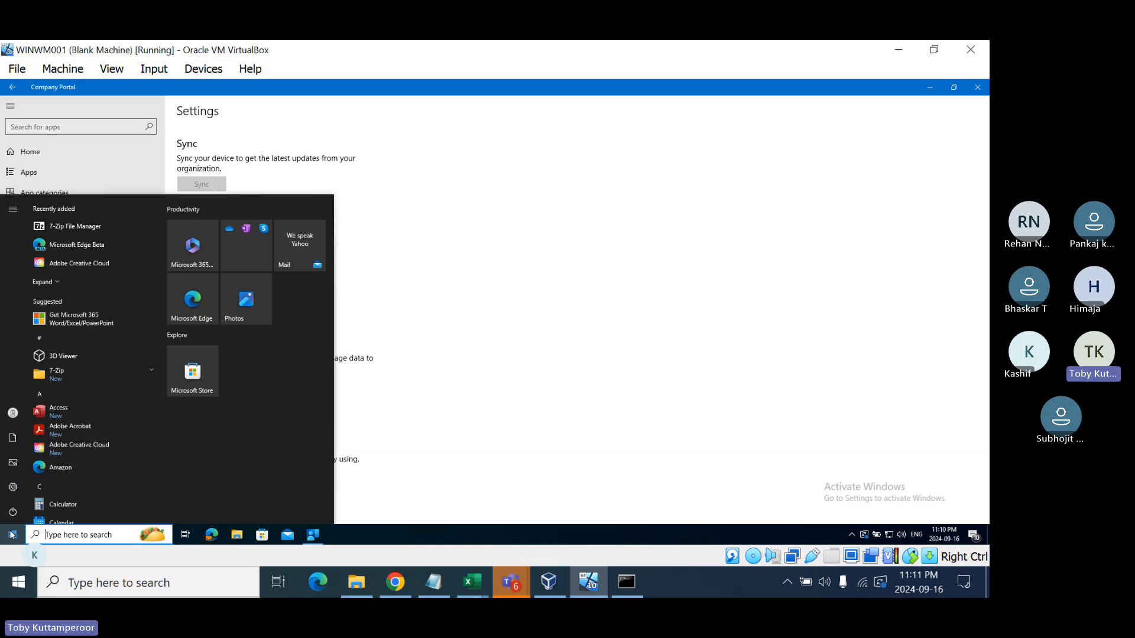
click(75, 535)
text(t)
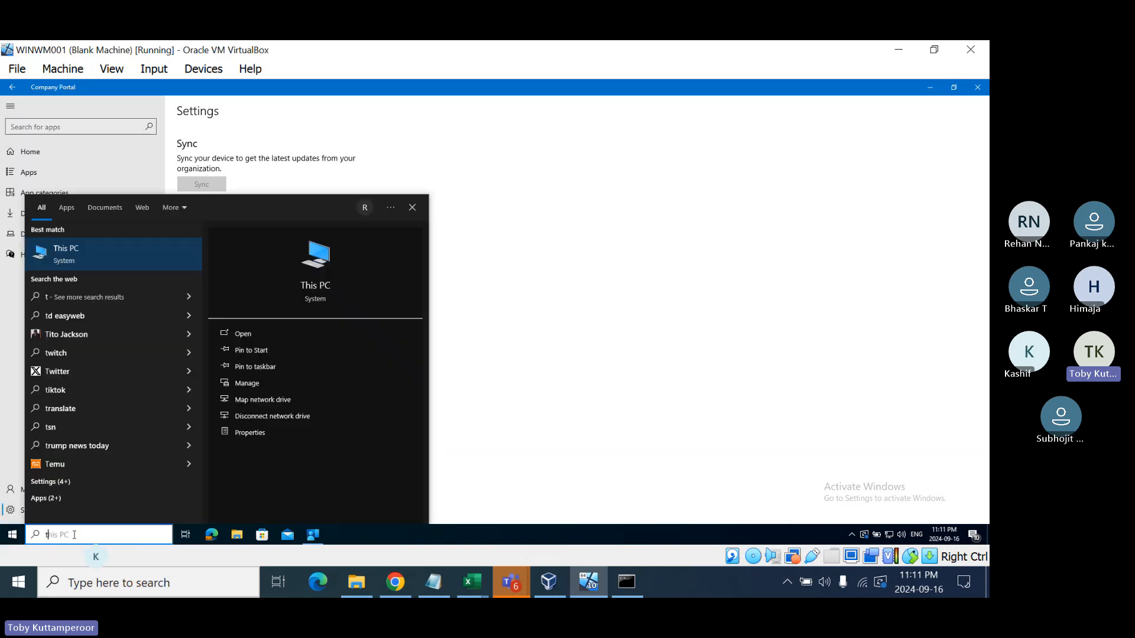
text(ea)
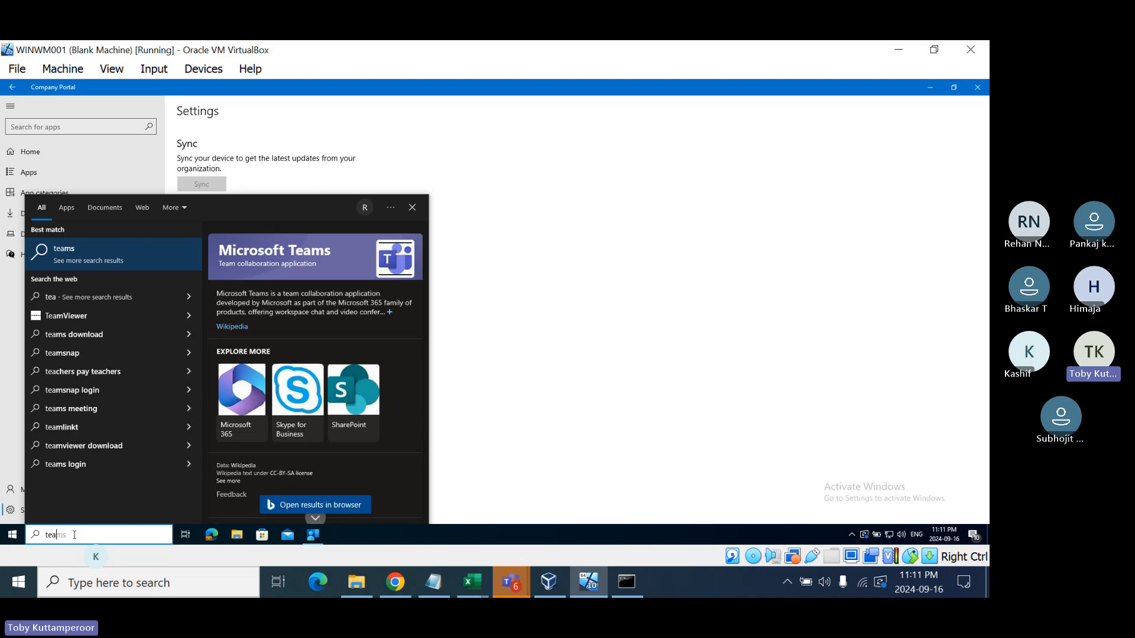
text(ms)
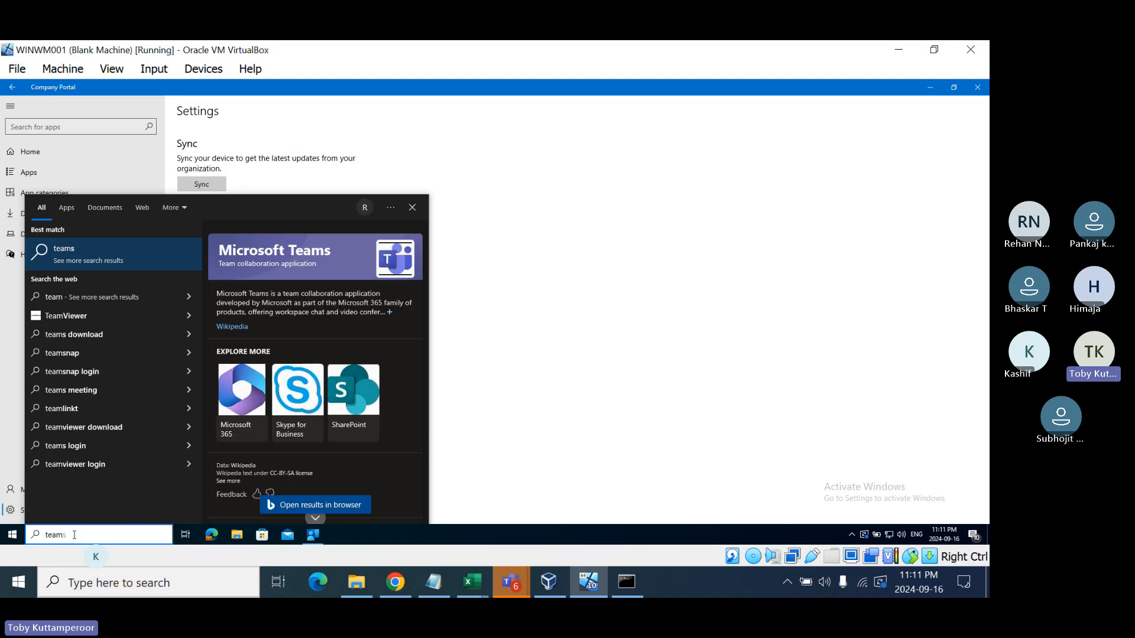
click(467, 480)
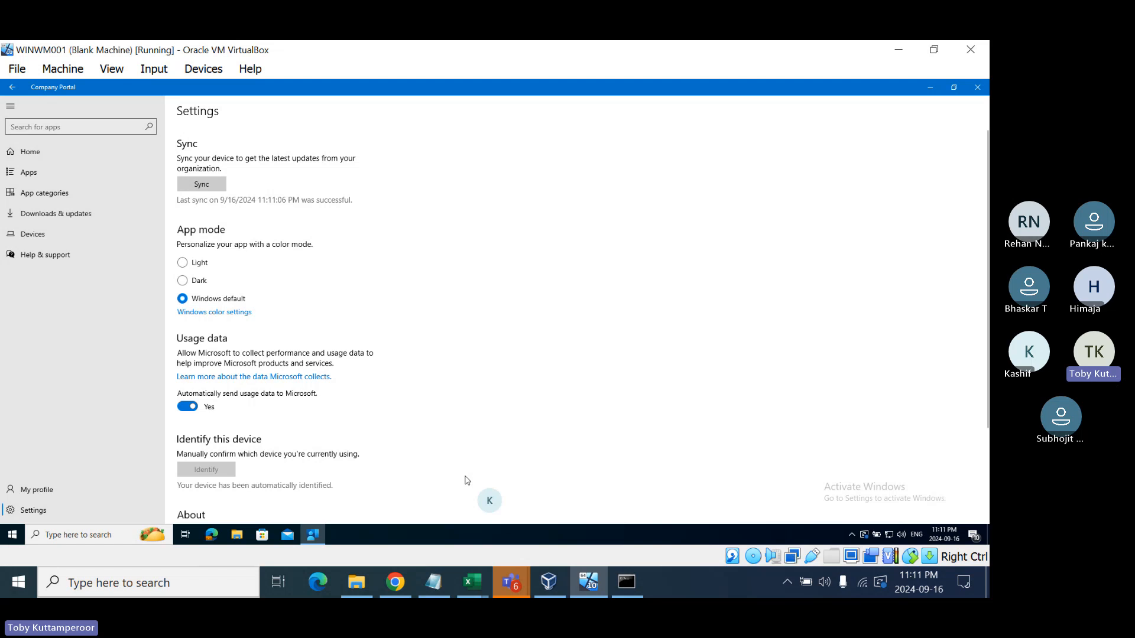
- Browse File Explorer to C:\Windows\Temp and open the 7zipinstall log in Notepad
click(235, 543)
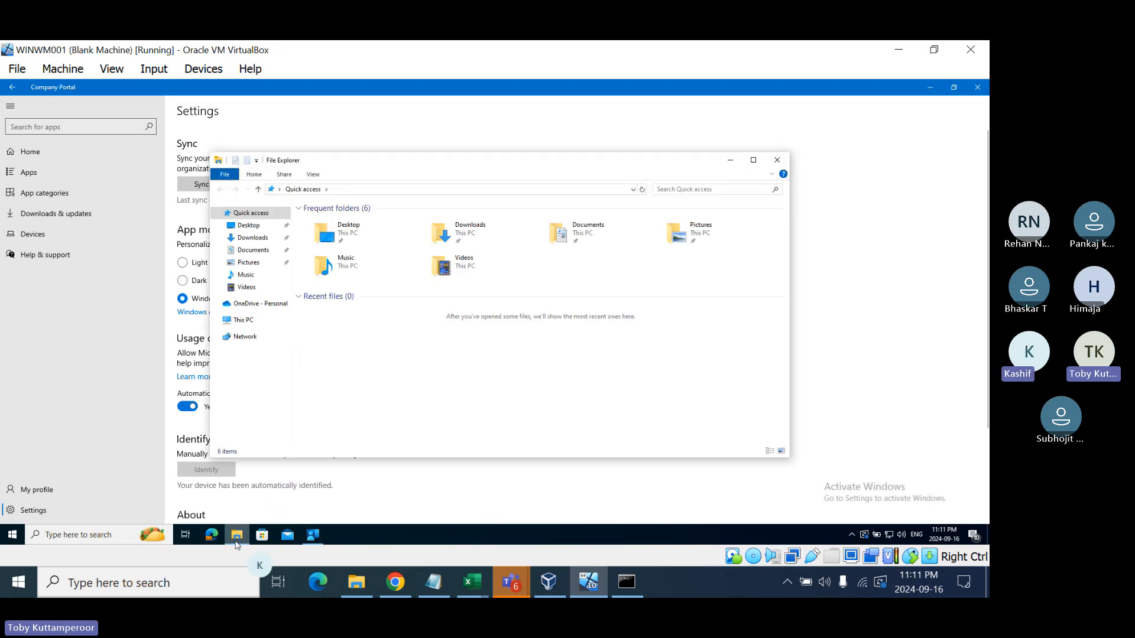
click(249, 323)
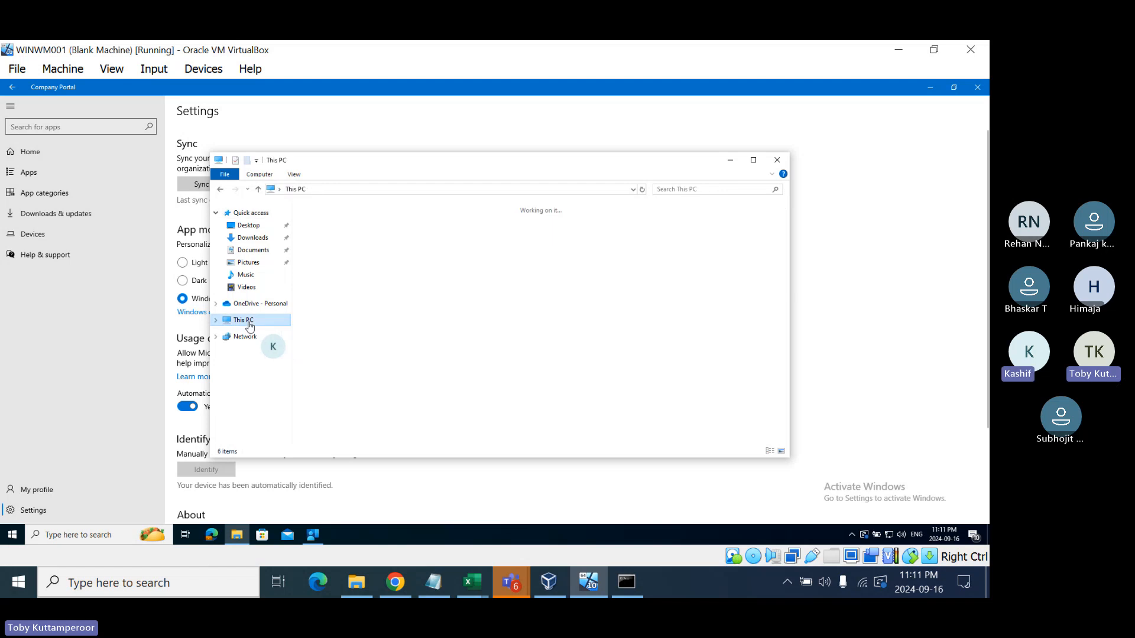
double_click(356, 335)
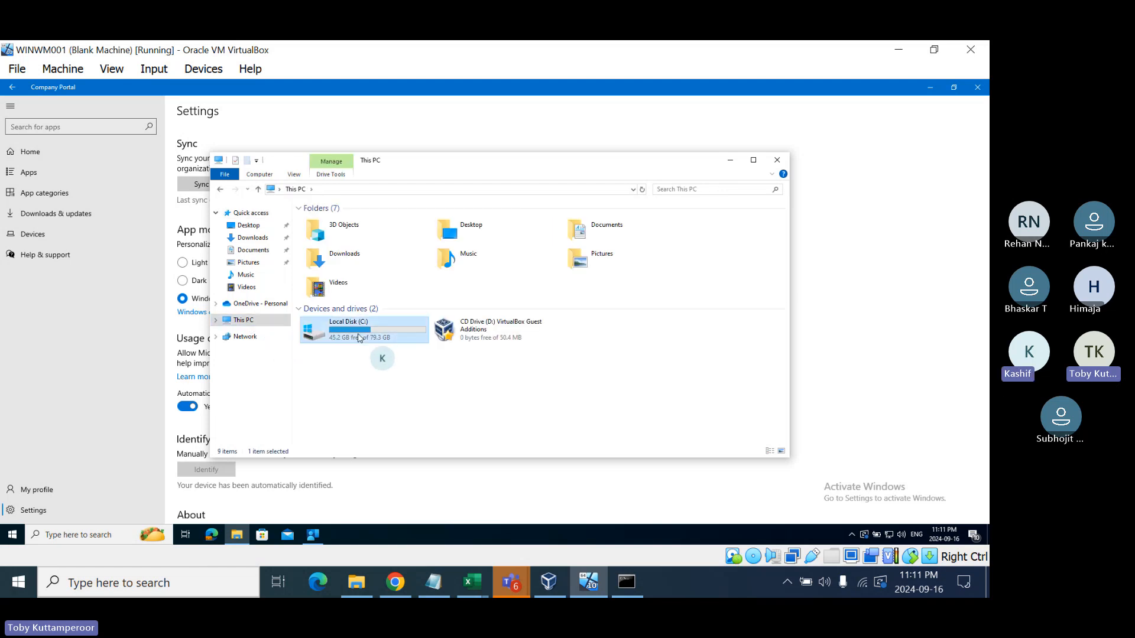
key(w)
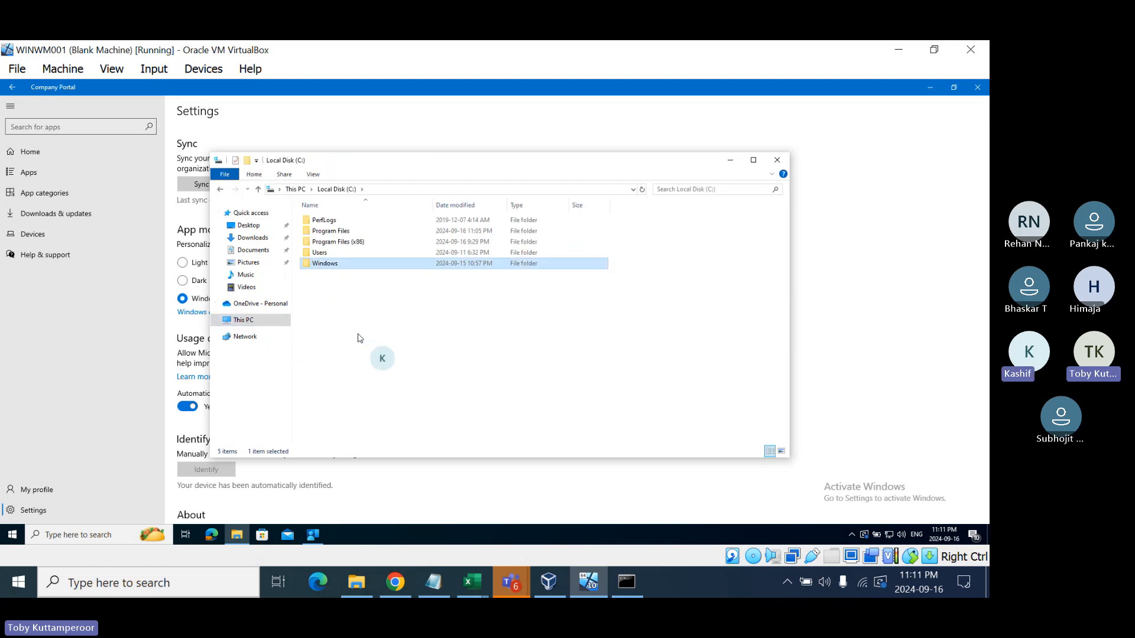
key(Return)
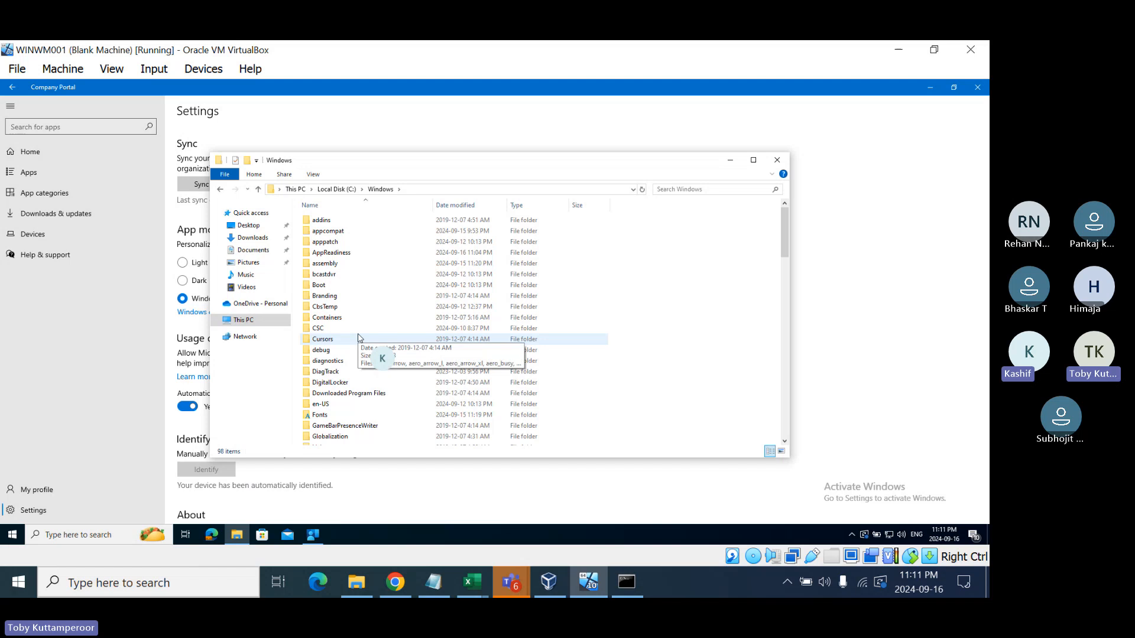
key(t)
key(e)
key(Return)
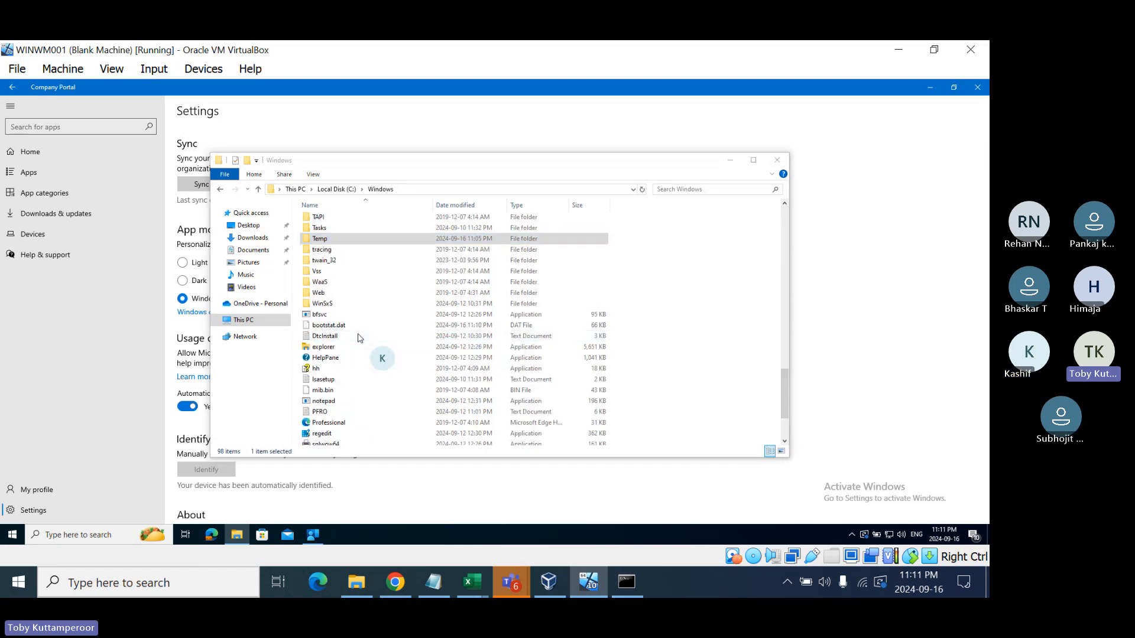
key(Return)
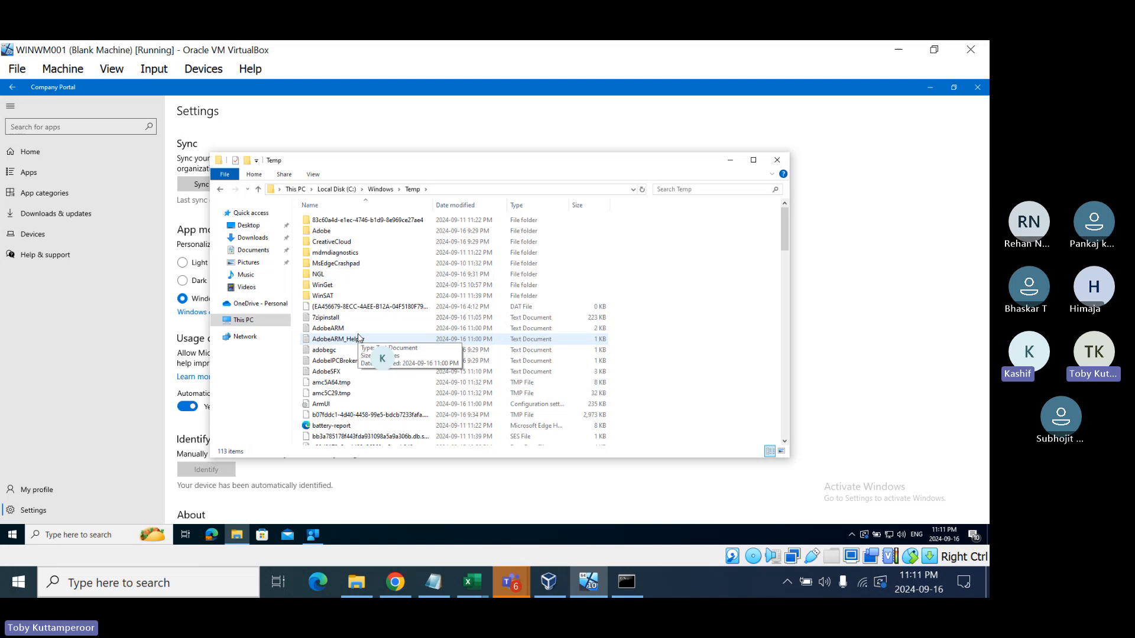
click(338, 319)
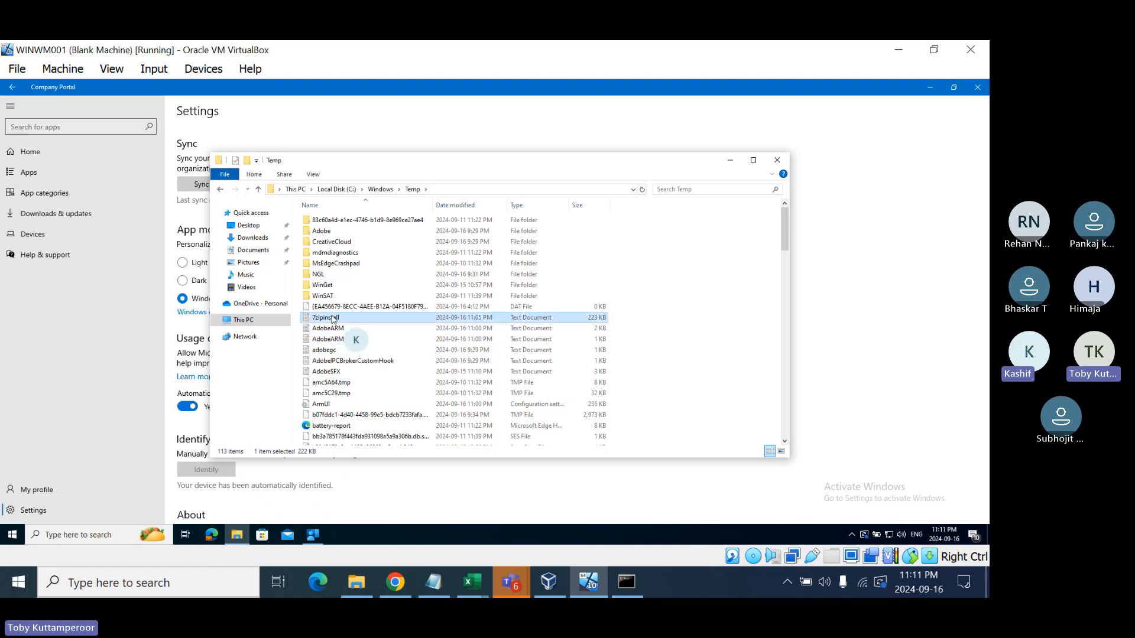
double_click(338, 319)
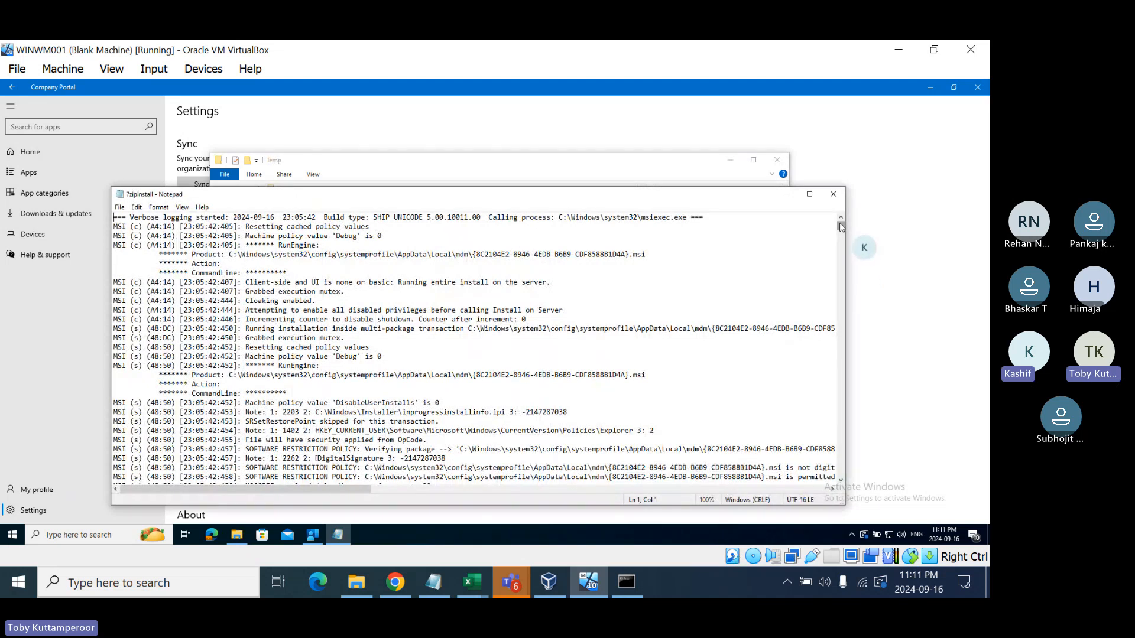
- Scroll to the end of the 7zipinstall log, highlight 'Installation completed successfully', then close Notepad
drag(841, 225, 489, 322)
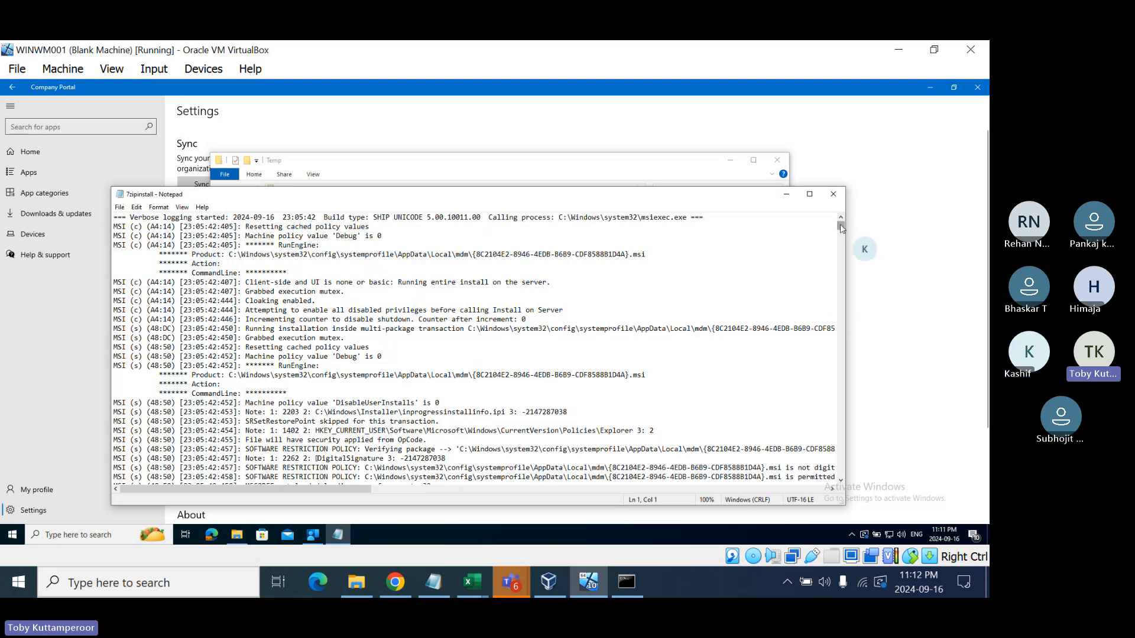
drag(840, 224, 842, 479)
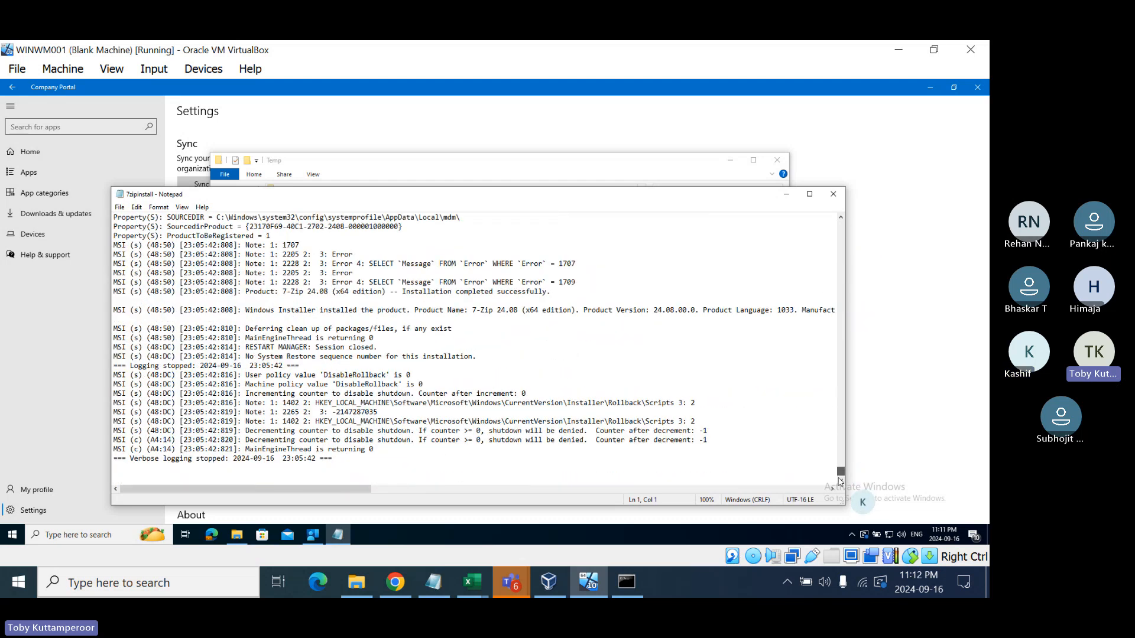
click(402, 292)
drag(403, 291, 546, 294)
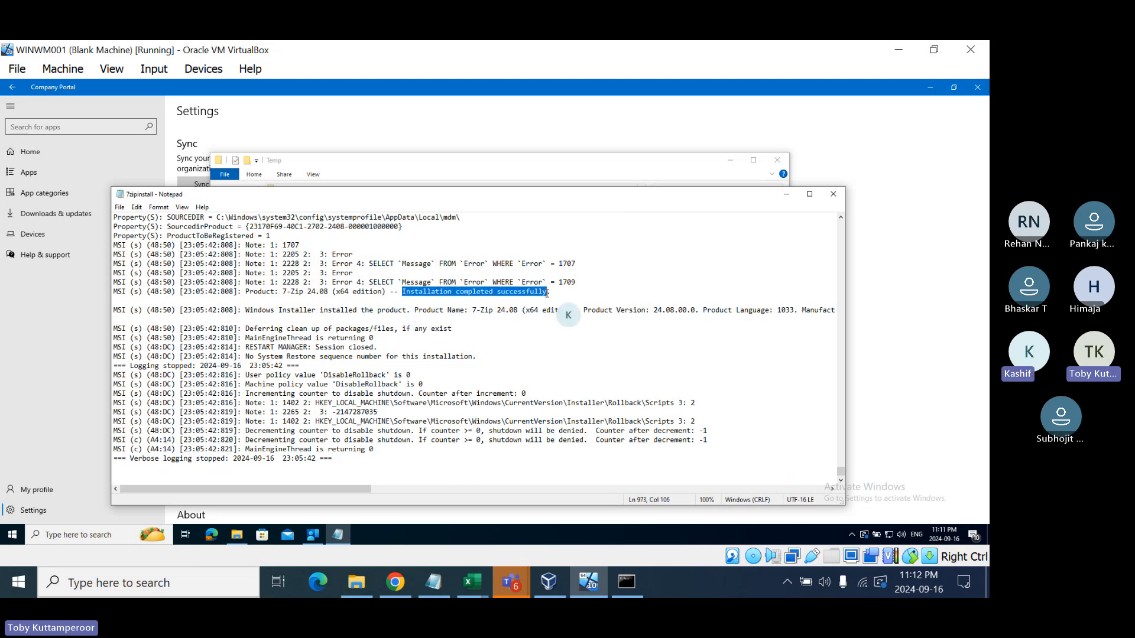
click(833, 195)
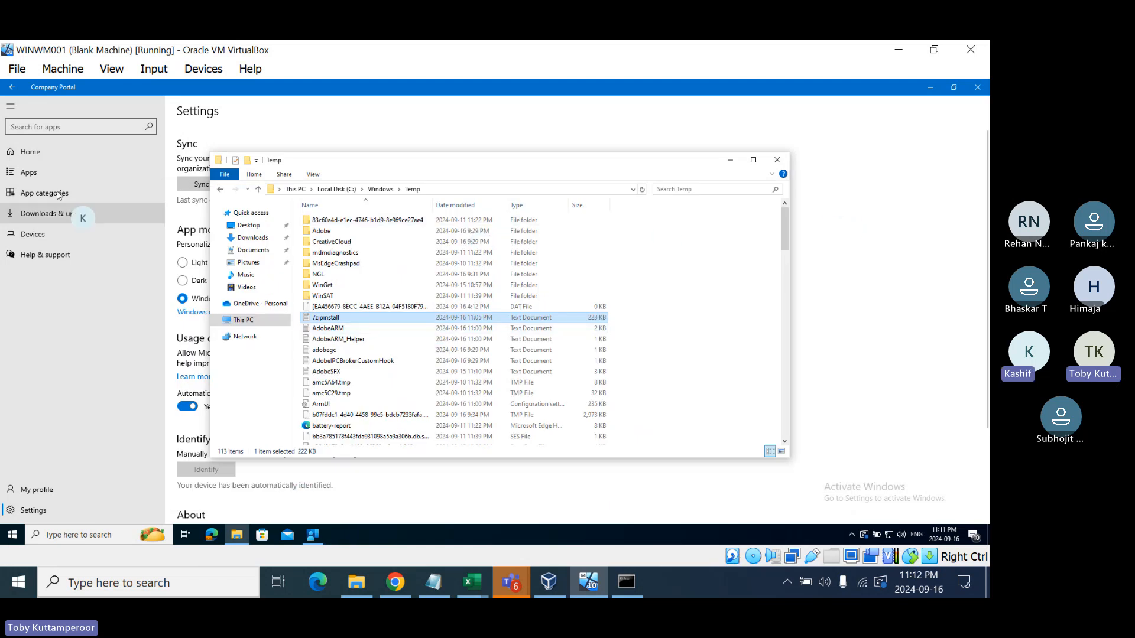
- Return to Company Portal Home and search the Start menu for 'teams' again
click(41, 157)
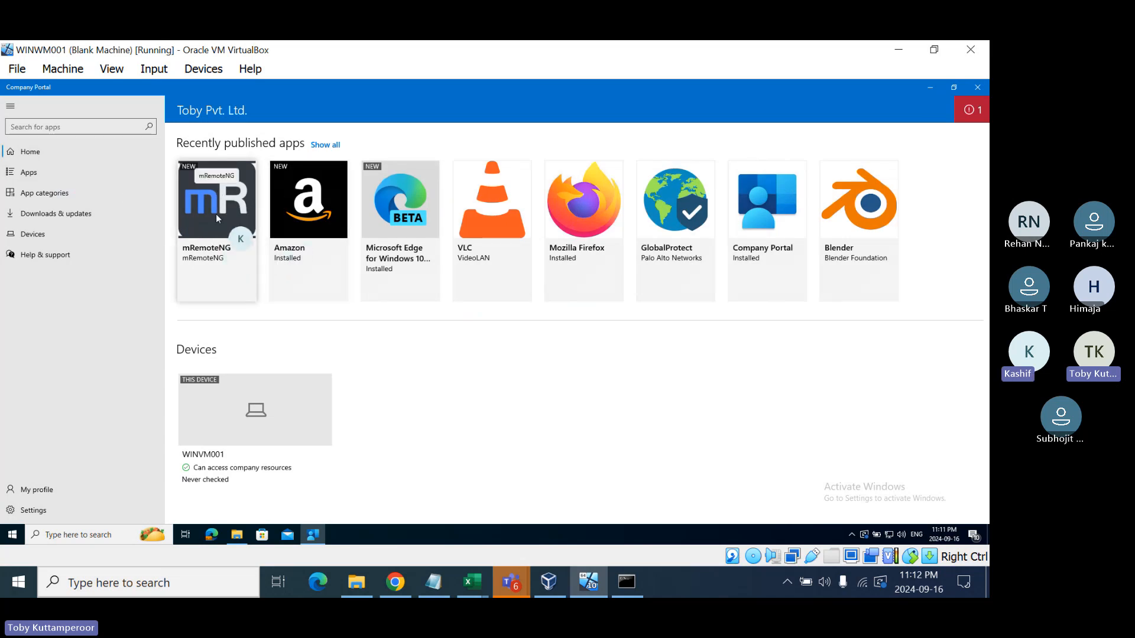
click(12, 536)
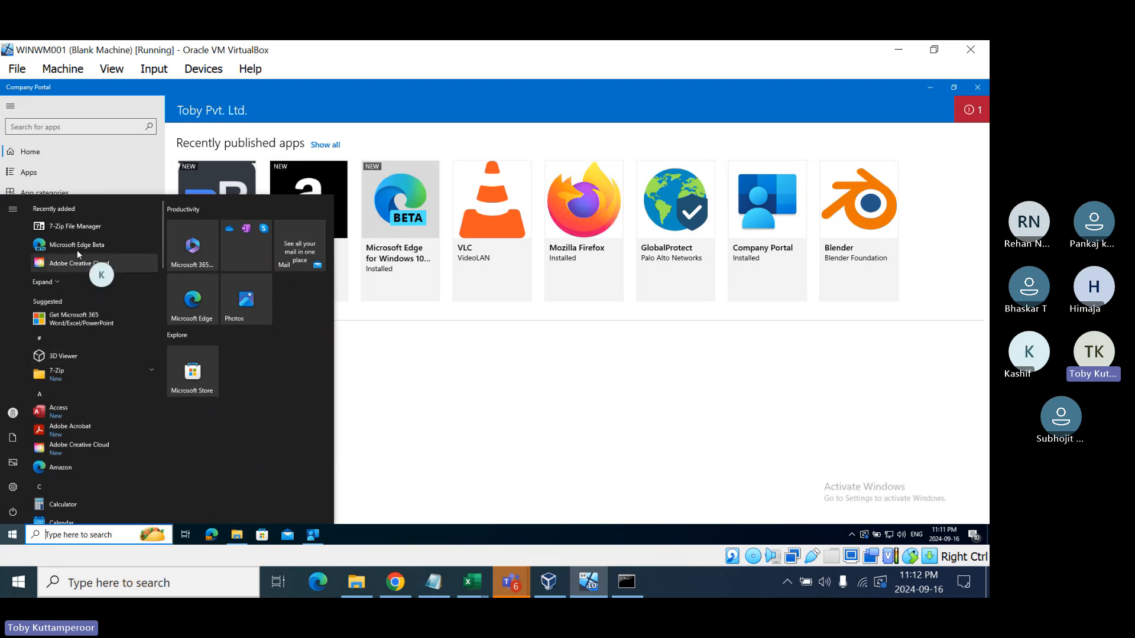
click(95, 536)
text(teams)
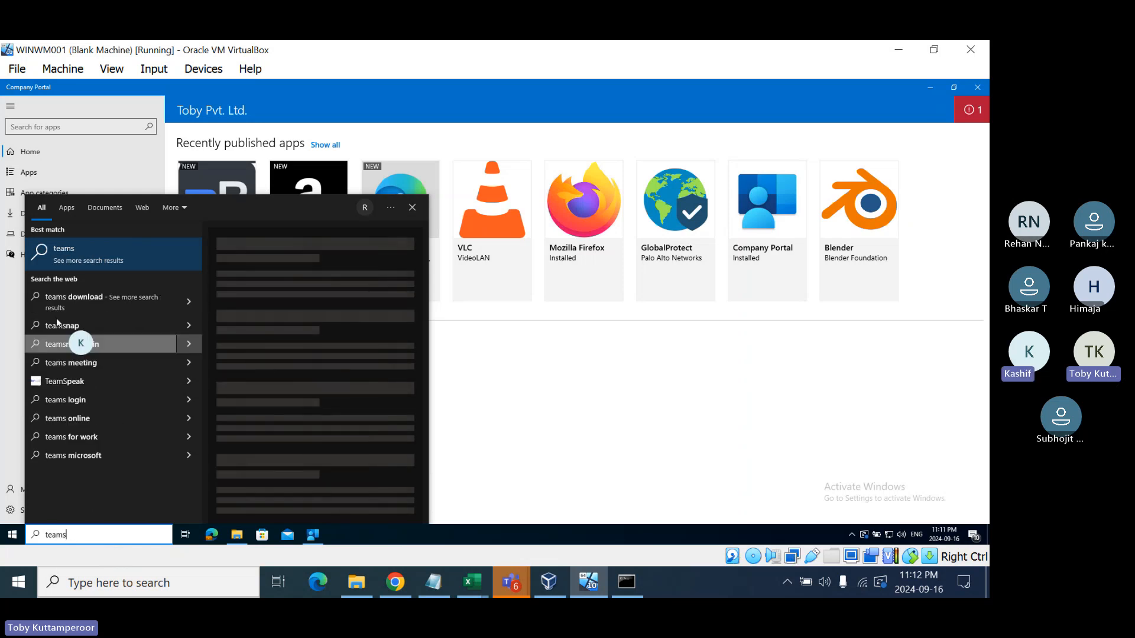
click(488, 424)
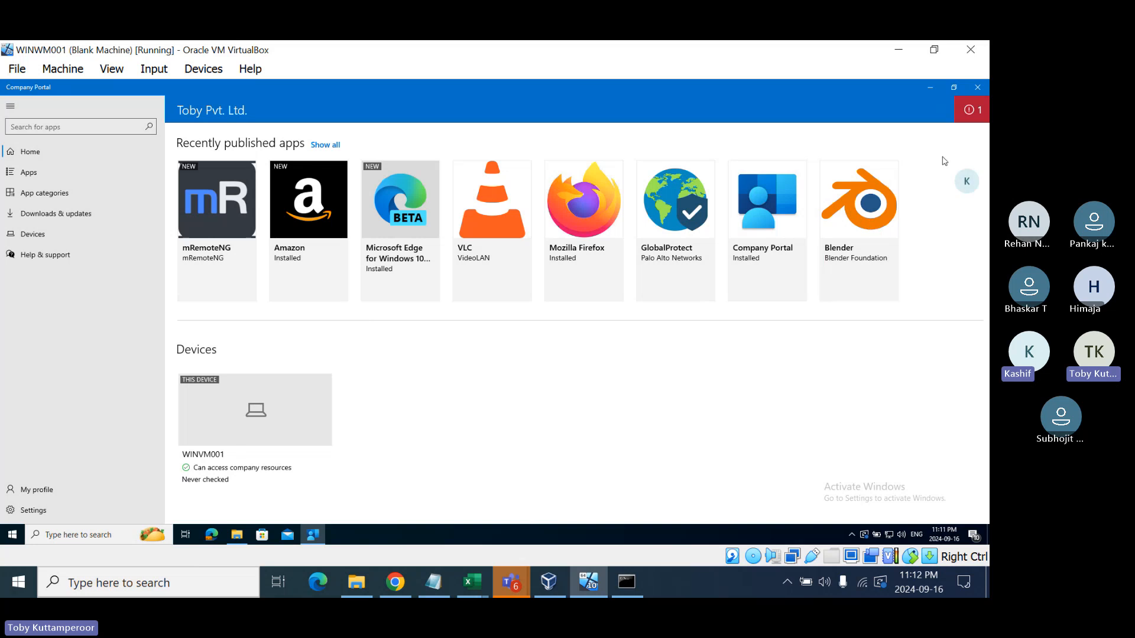
- Review the Windows Notepad failed-install details, including Additional information and Overview
click(973, 111)
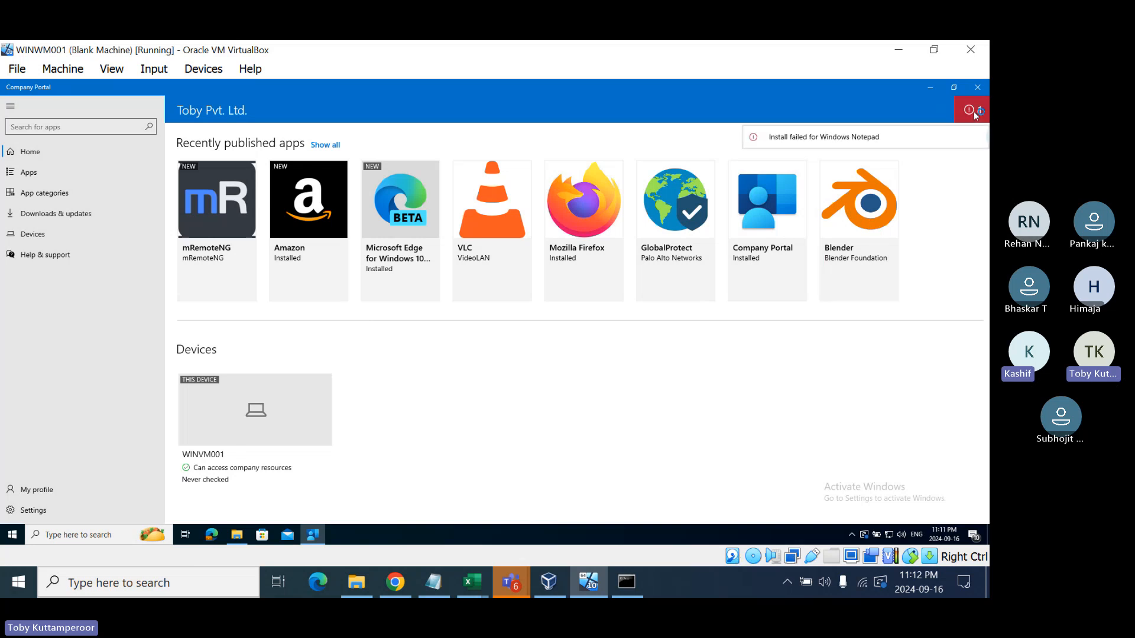
click(813, 142)
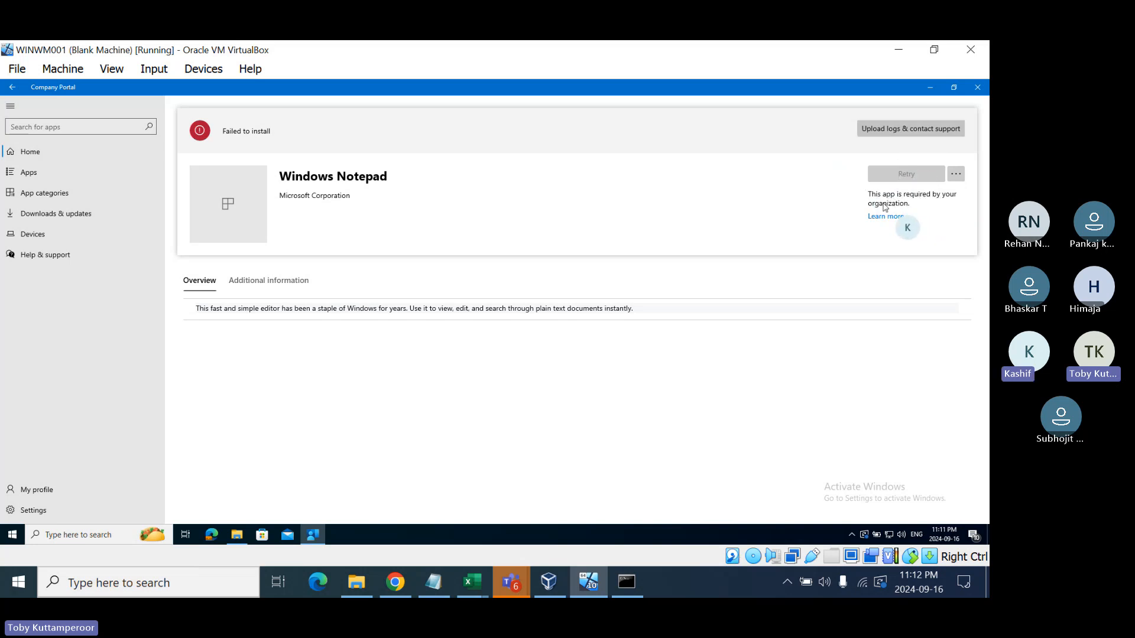
click(252, 281)
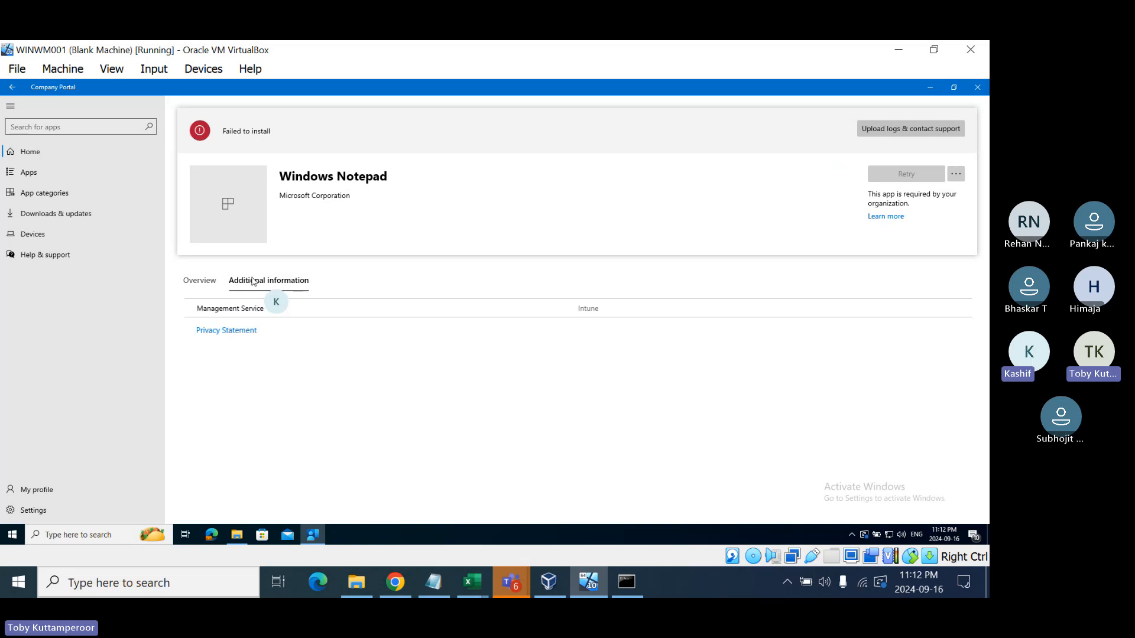
click(198, 282)
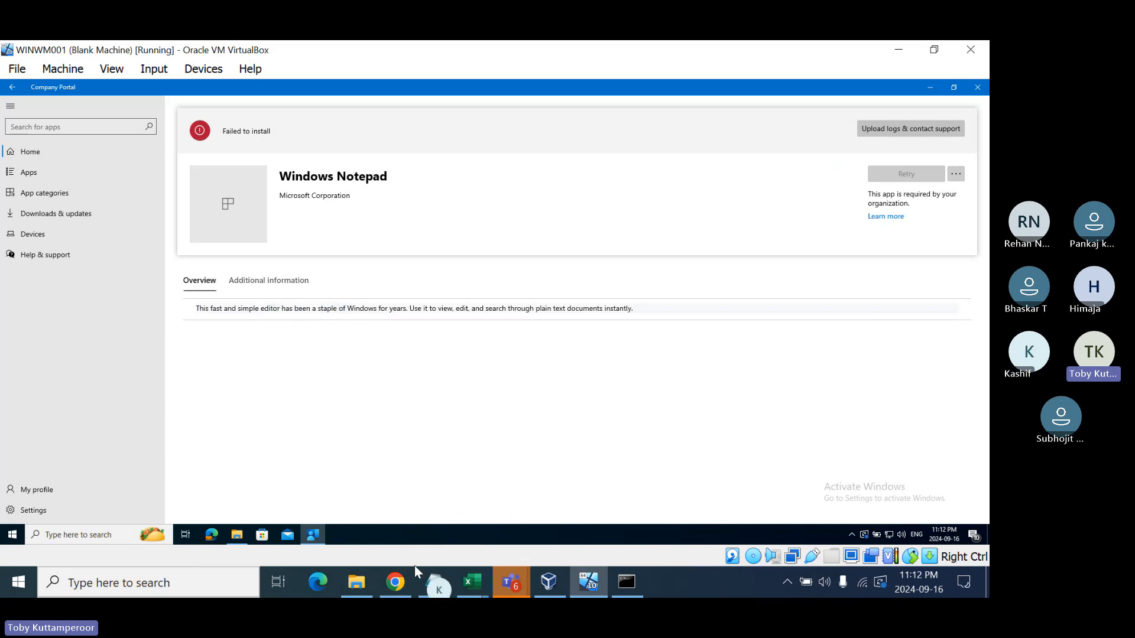
click(395, 580)
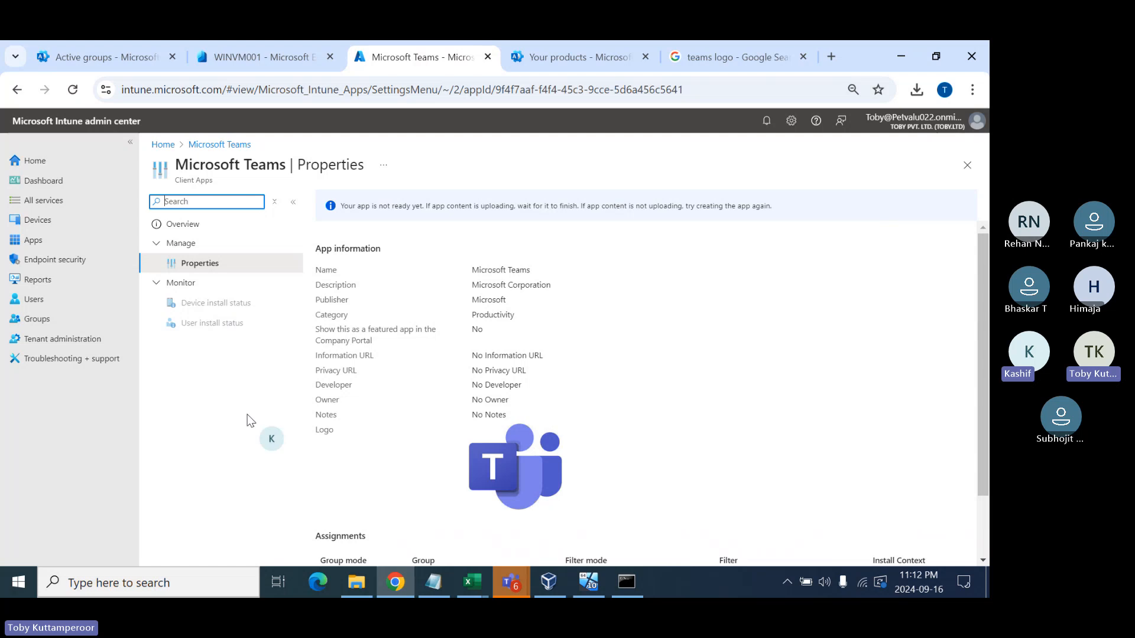
- In Apps > Windows apps, delete Windows Notepad from its ... menu and confirm Yes
click(35, 239)
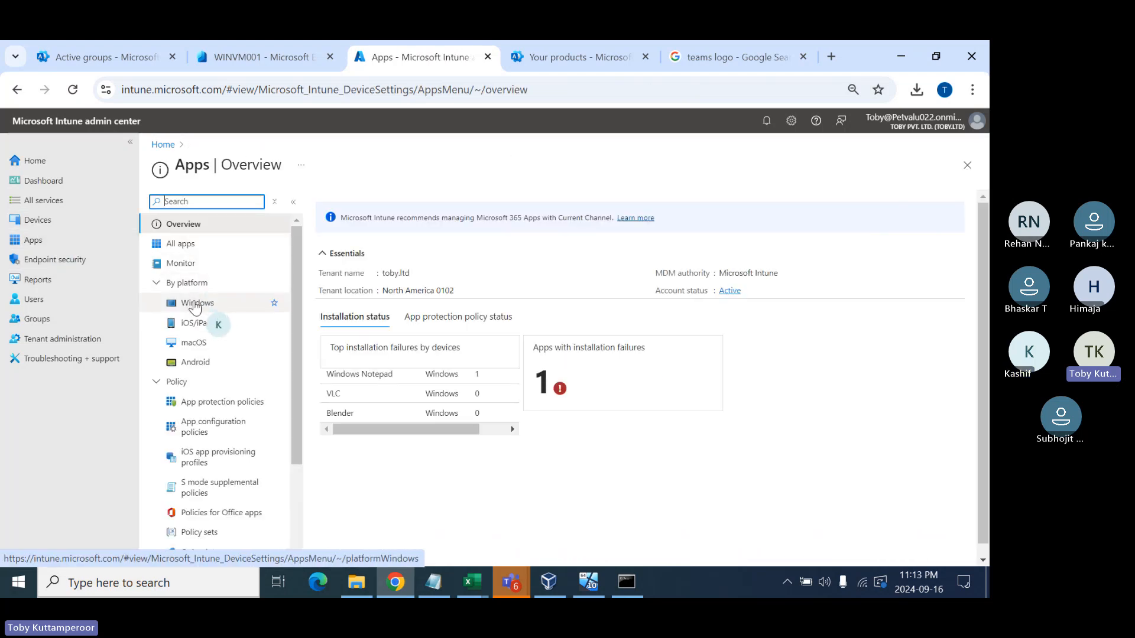
click(195, 305)
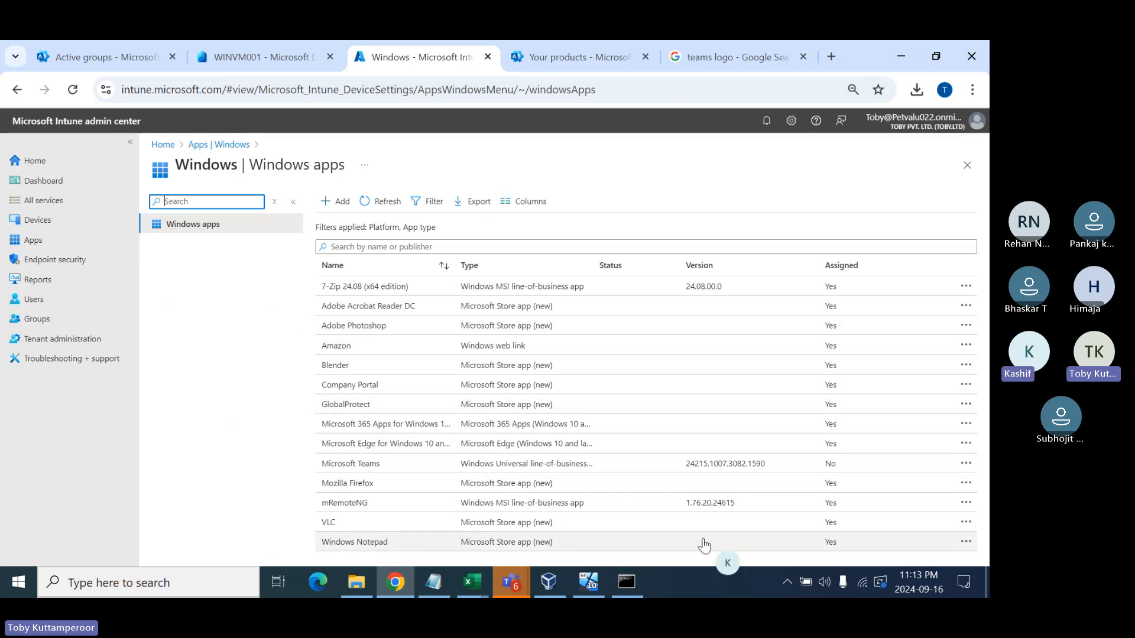
click(966, 543)
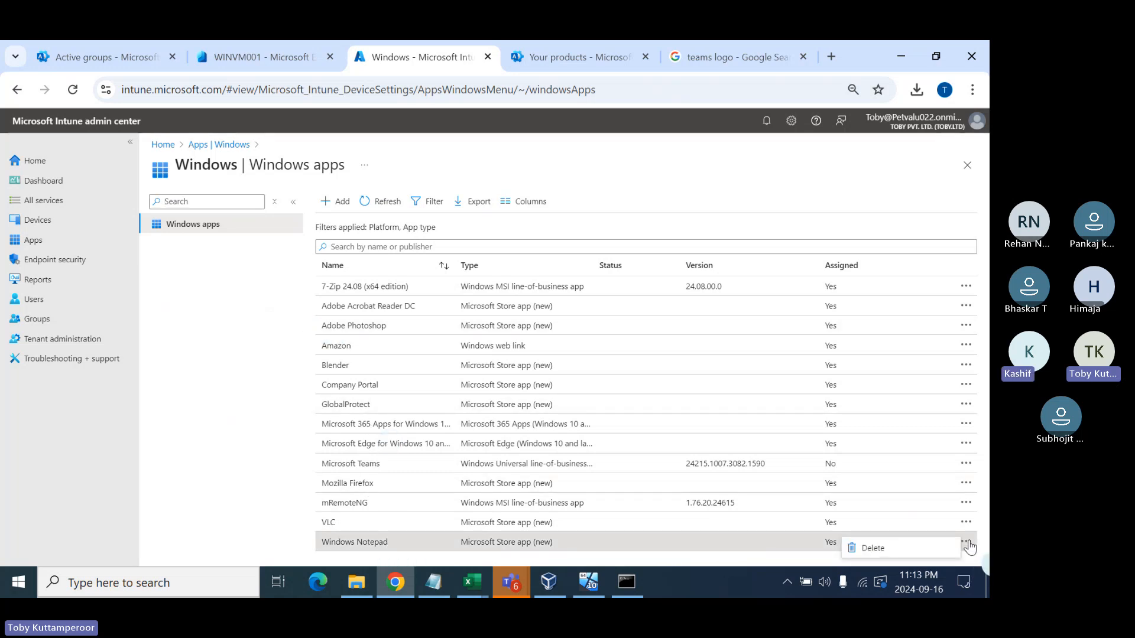
click(901, 549)
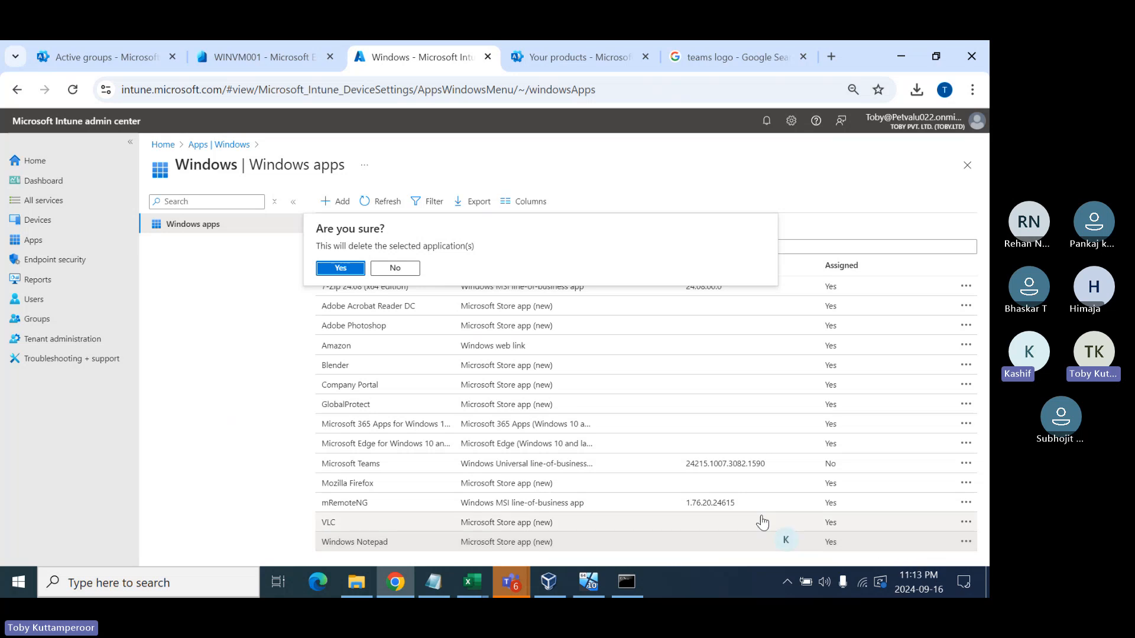
click(346, 269)
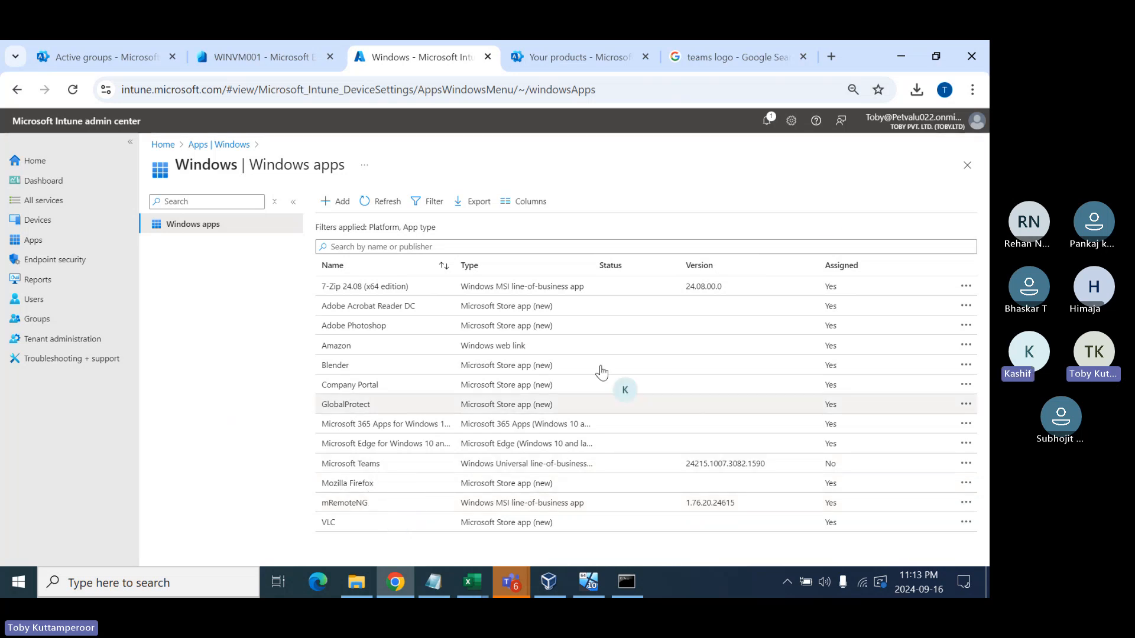
click(831, 56)
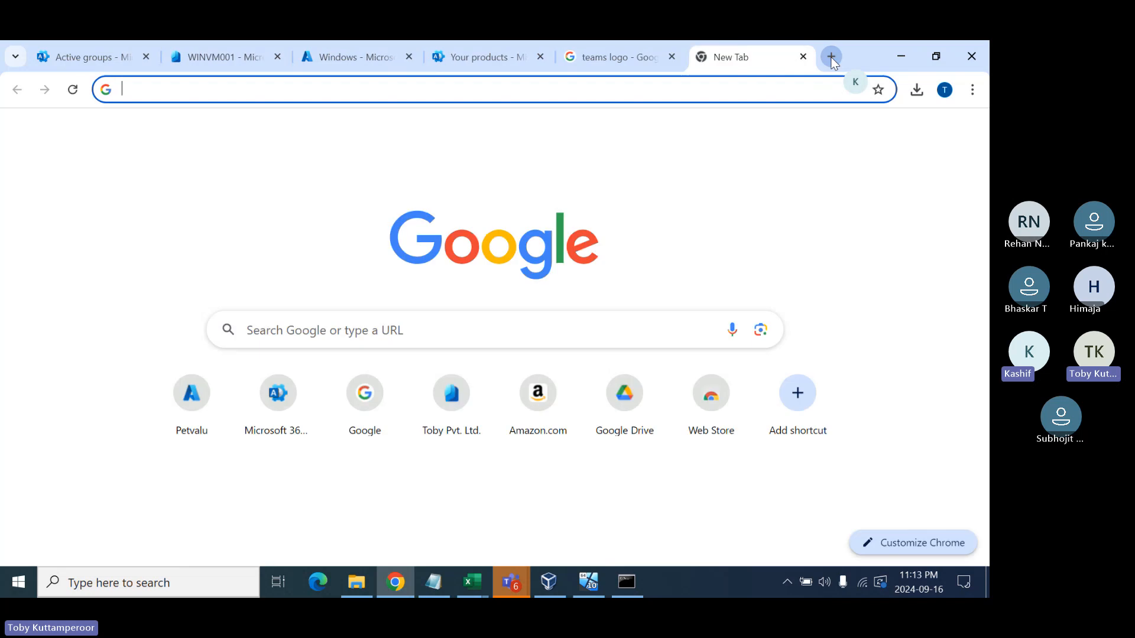
click(317, 86)
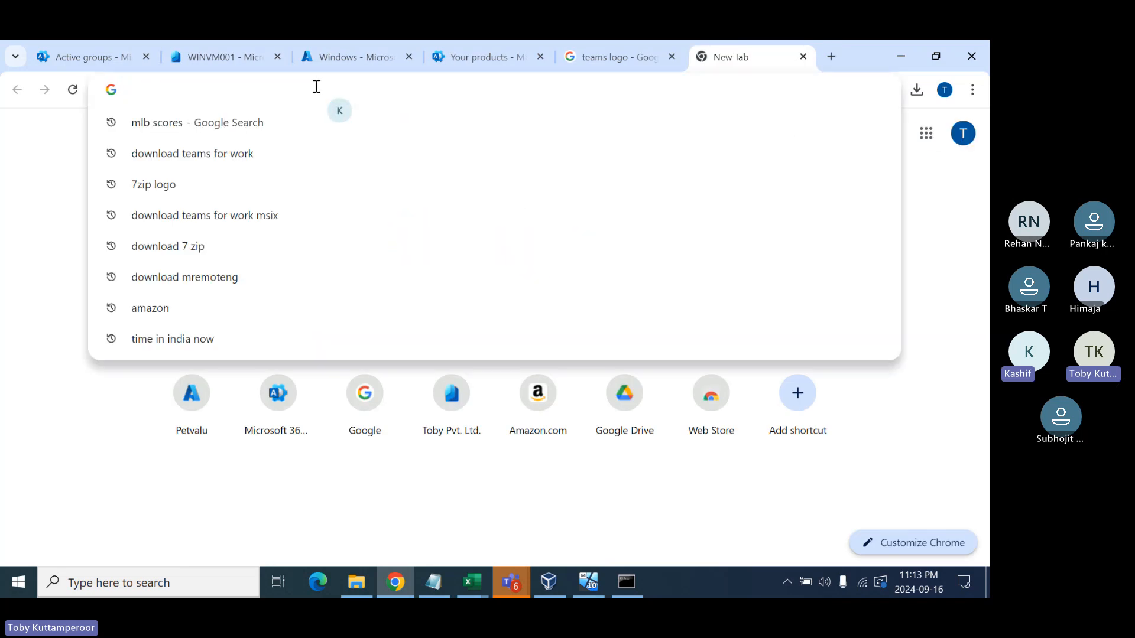
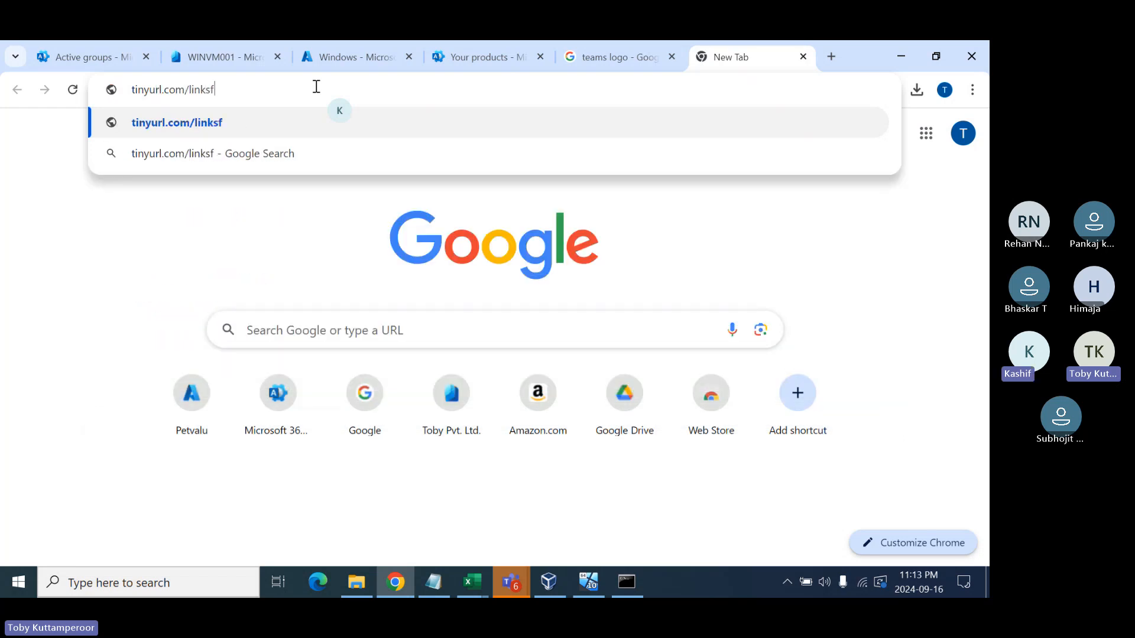
key(Return)
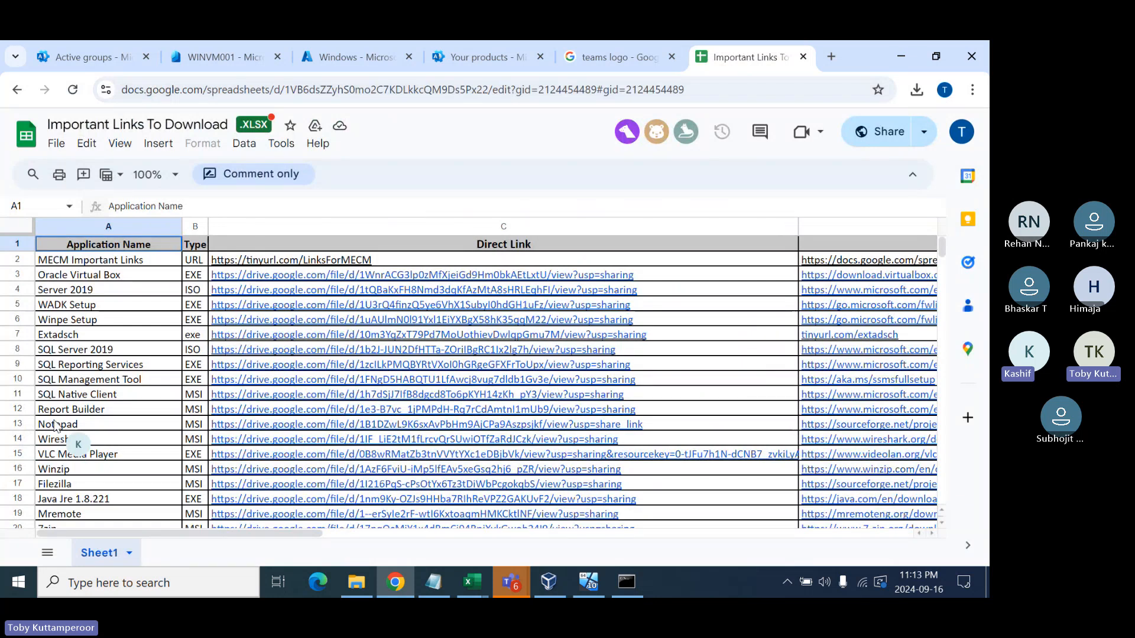
- Copy cells A13:C28 from the Important Links To Download sheet
click(81, 427)
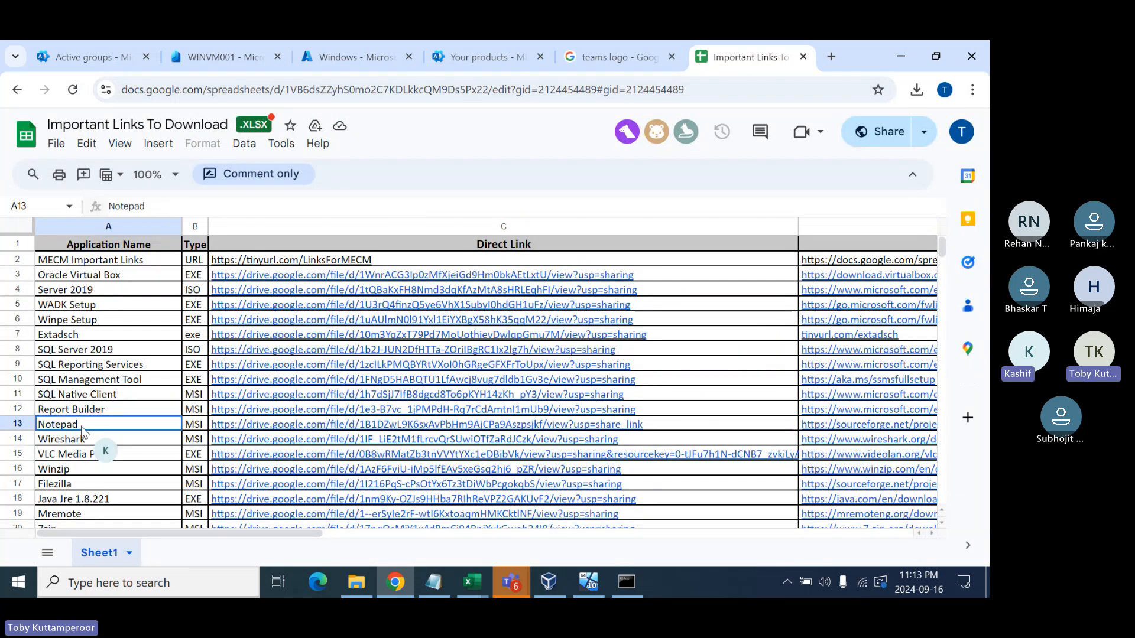
key(shift+Right)
key(shift+Right)
key(shift+Down)
key(shift+Down)
key(shift+Down)
key(shift+Down)
key(shift+Down)
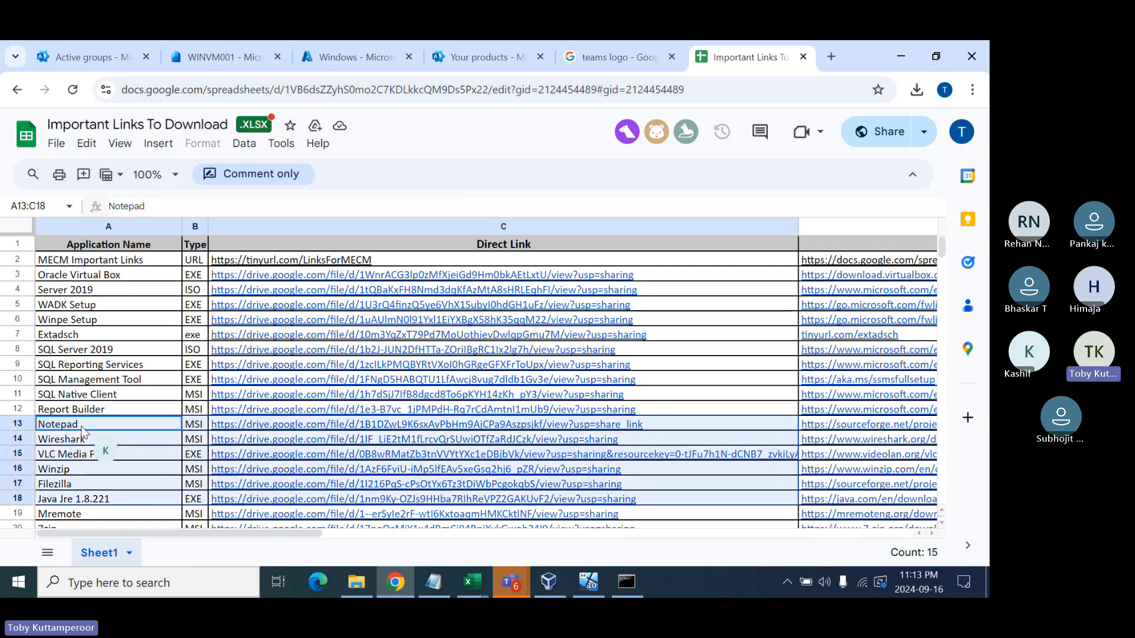
key(shift+Down)
key(shift+Down)
key(shift+Down)
key(shift+Down)
key(shift+Down)
key(shift+Down)
key(shift+Down)
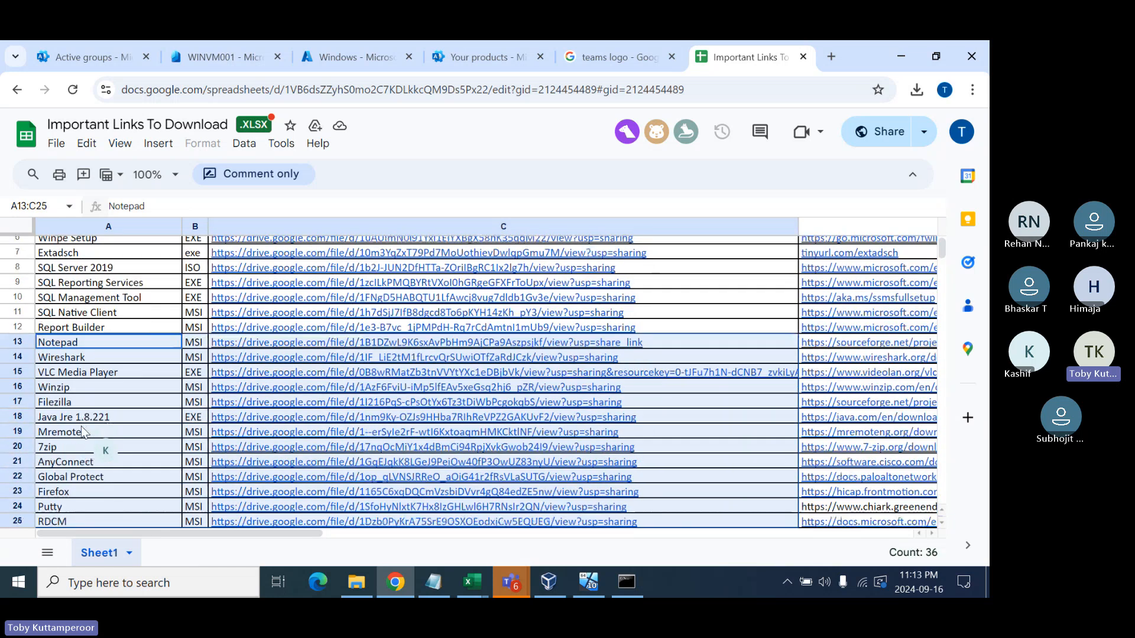
key(shift+Down)
key(shift+Down)
key(shift+Down)
key(shift+Down)
key(shift+Down)
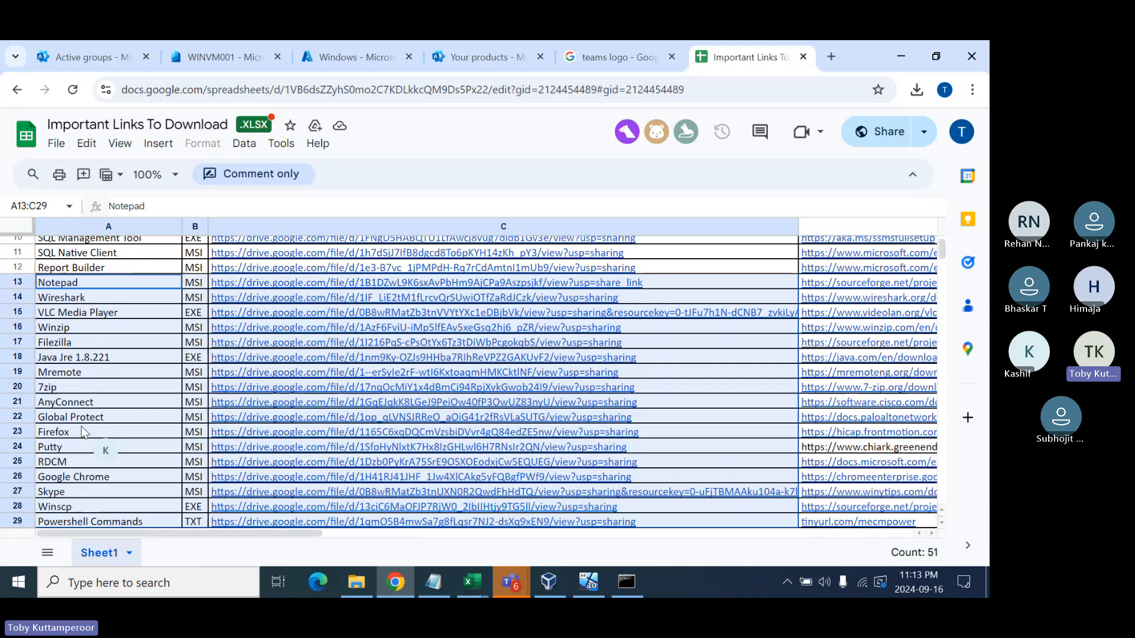
key(shift+Down)
key(shift+Up)
key(shift+Up)
key(shift+Up)
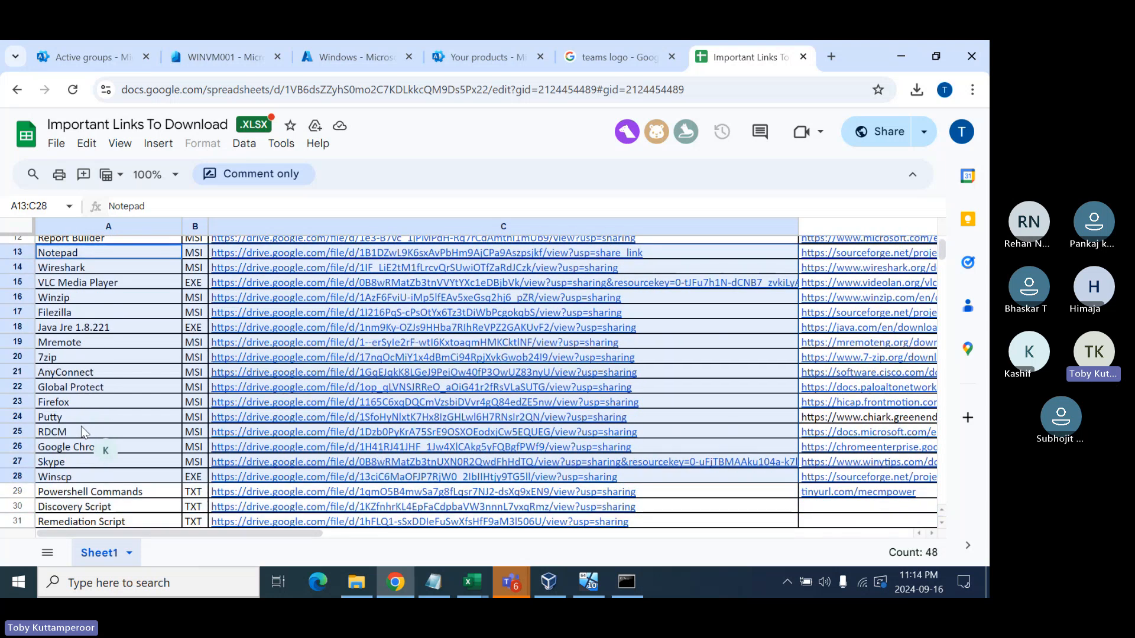
key(ctrl+c)
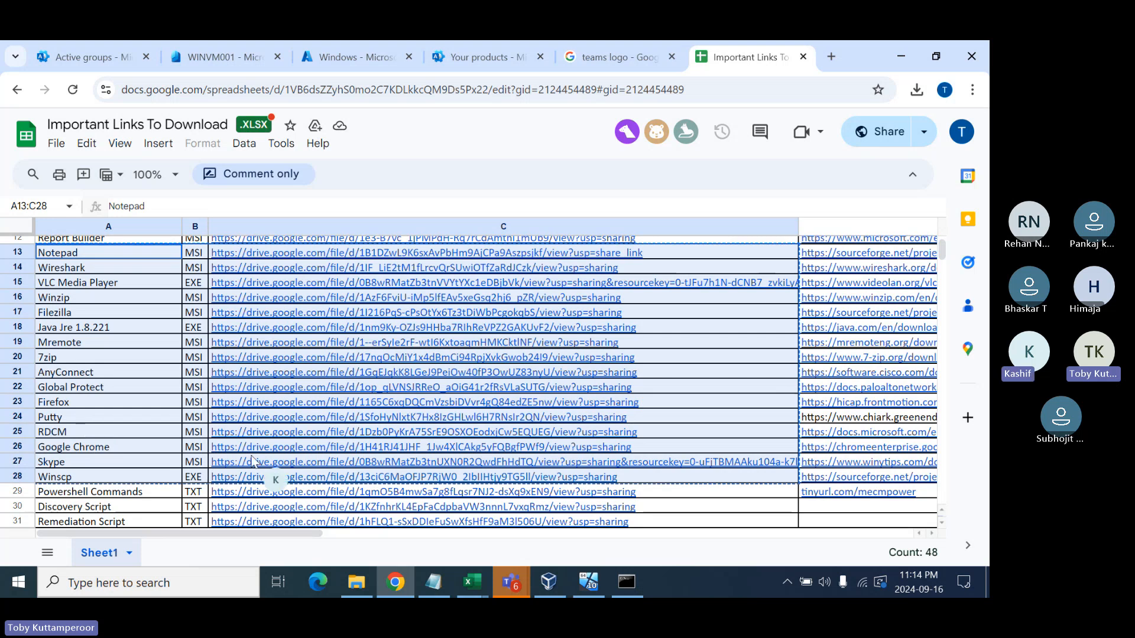
click(435, 583)
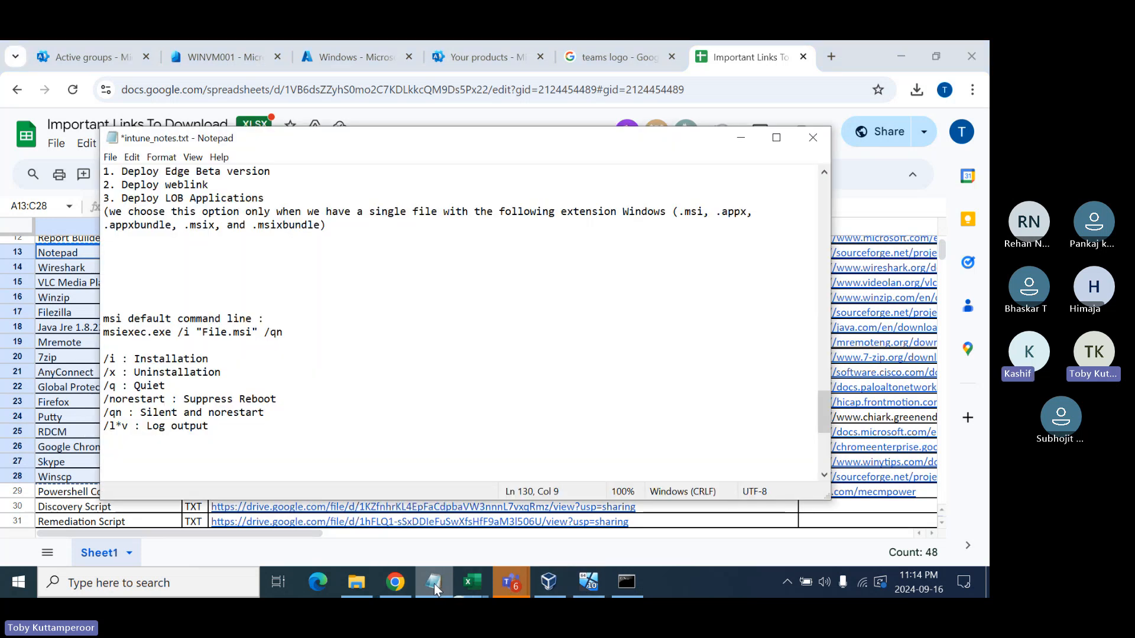
- Paste the copied app rows into intune_notes.txt and delete the VLC Media Player line
scroll(283, 434, down, 4)
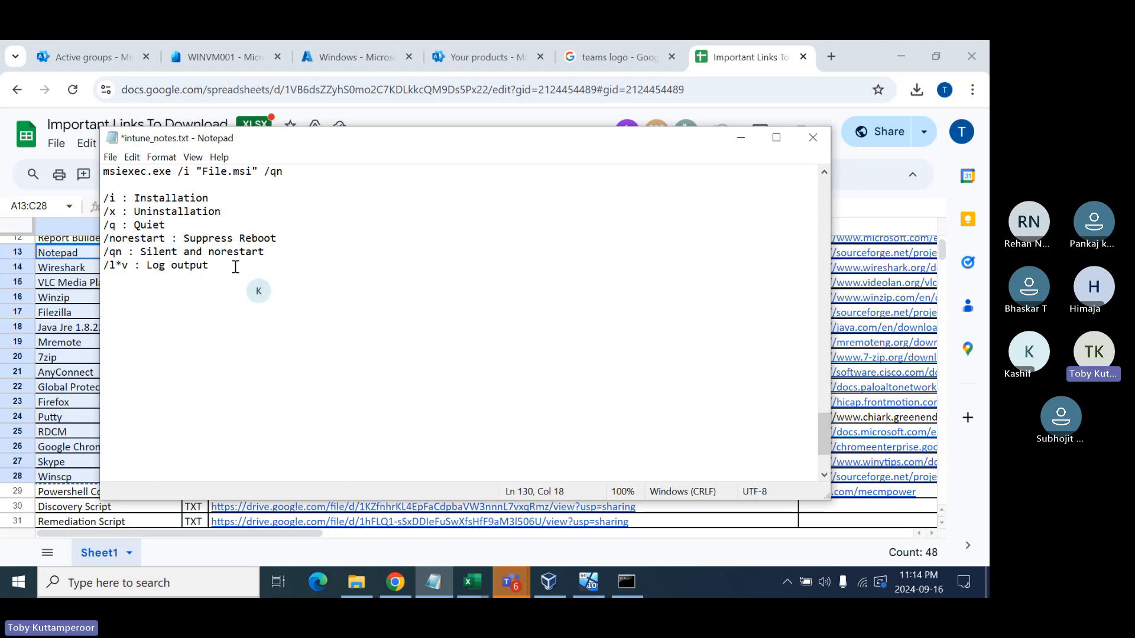
key(ctrl+v)
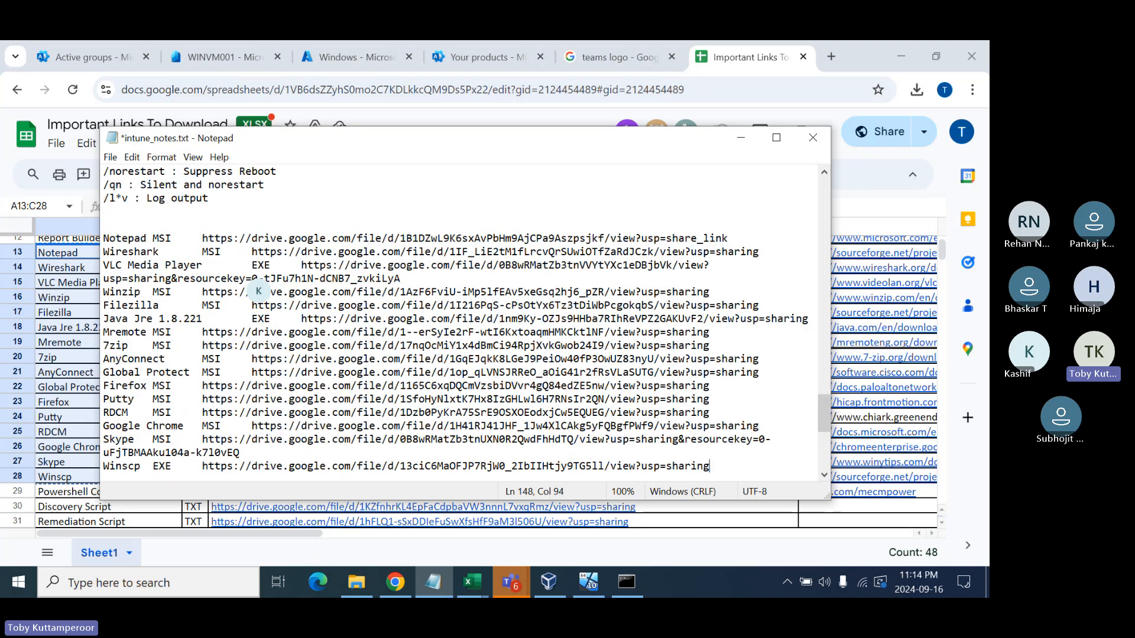
click(105, 266)
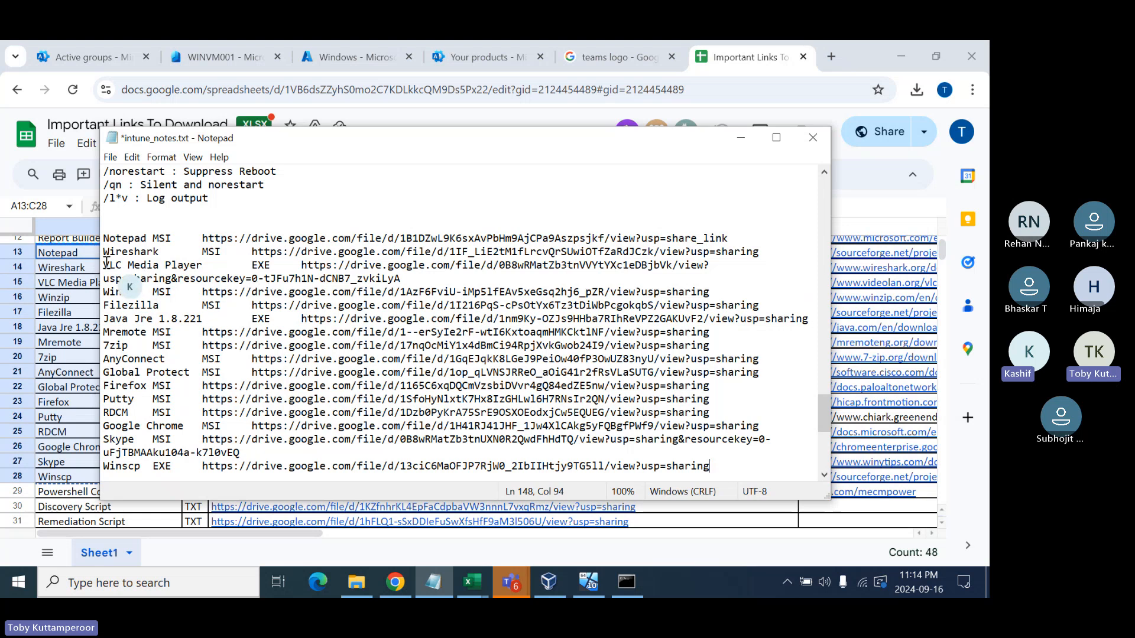
key(shift+End)
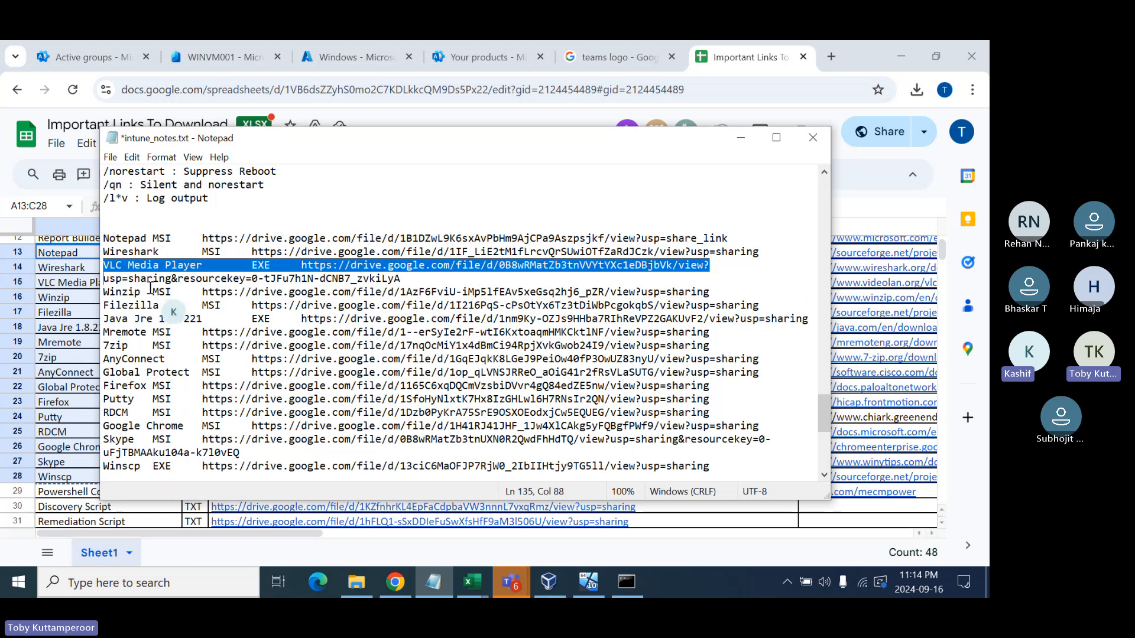
key(shift+Down)
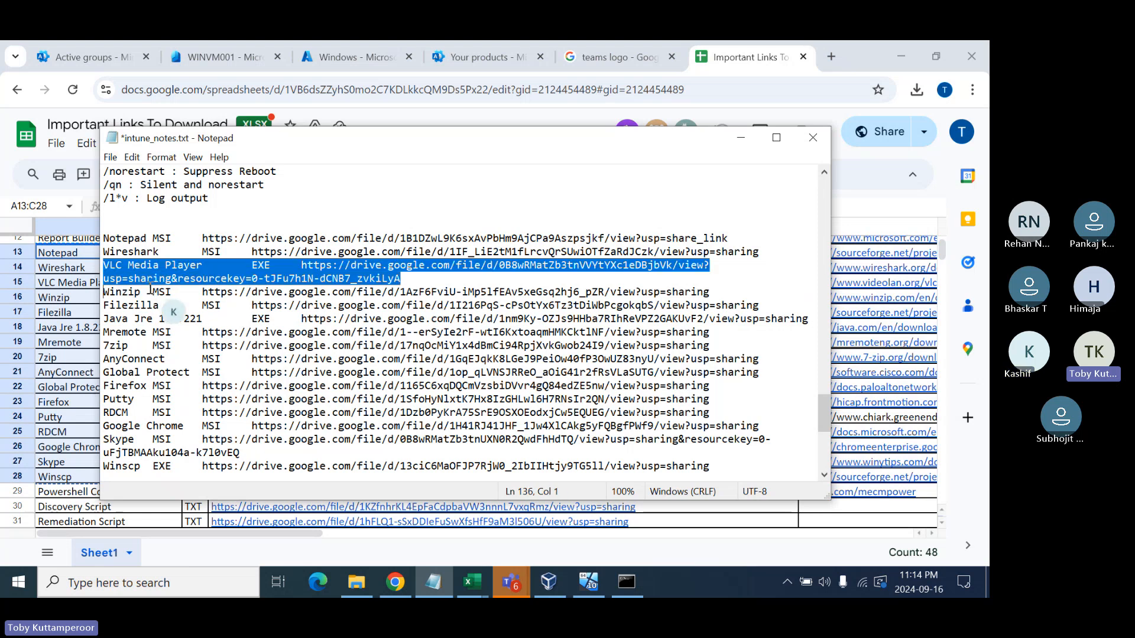
key(Delete)
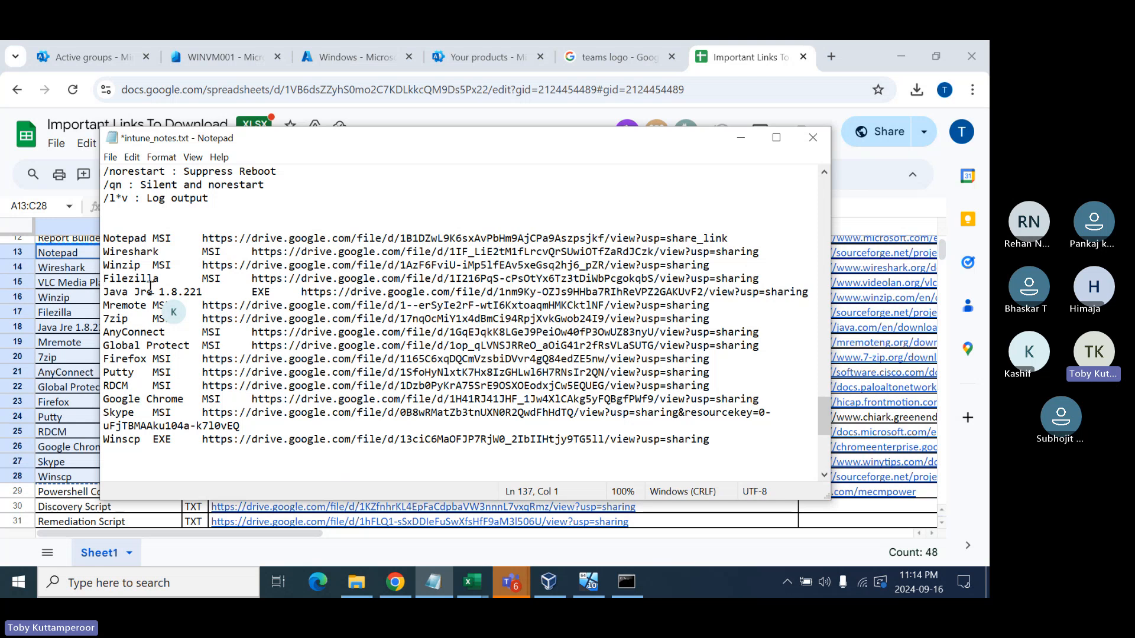
- Delete the Java Jre 1.8.221 and Winscp lines
key(shift+Down)
key(Delete)
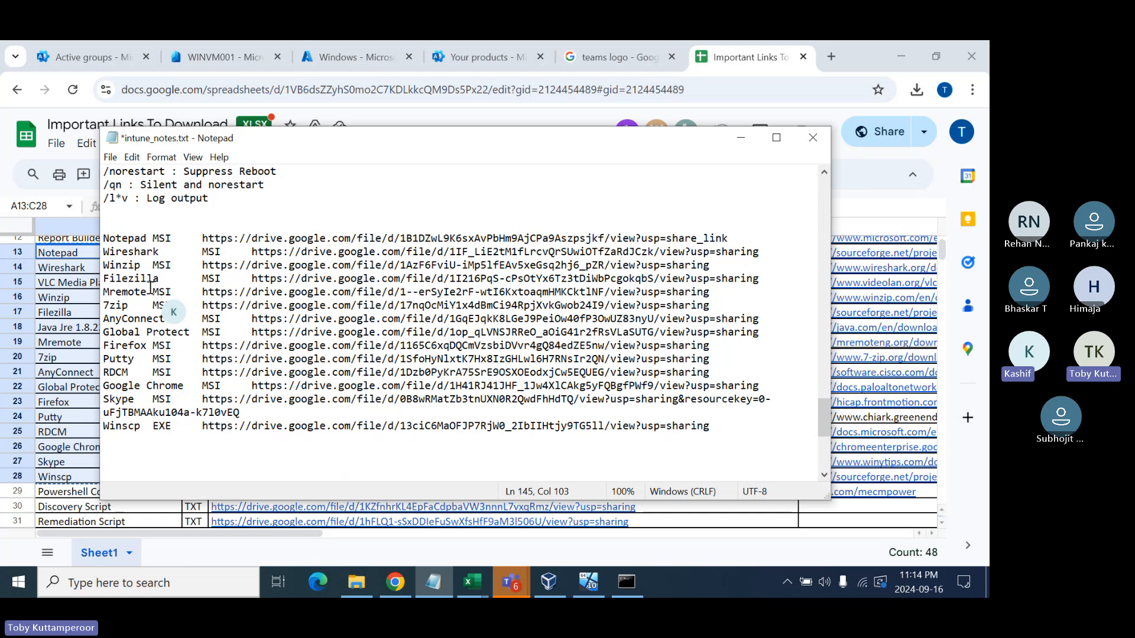
key(shift+Down)
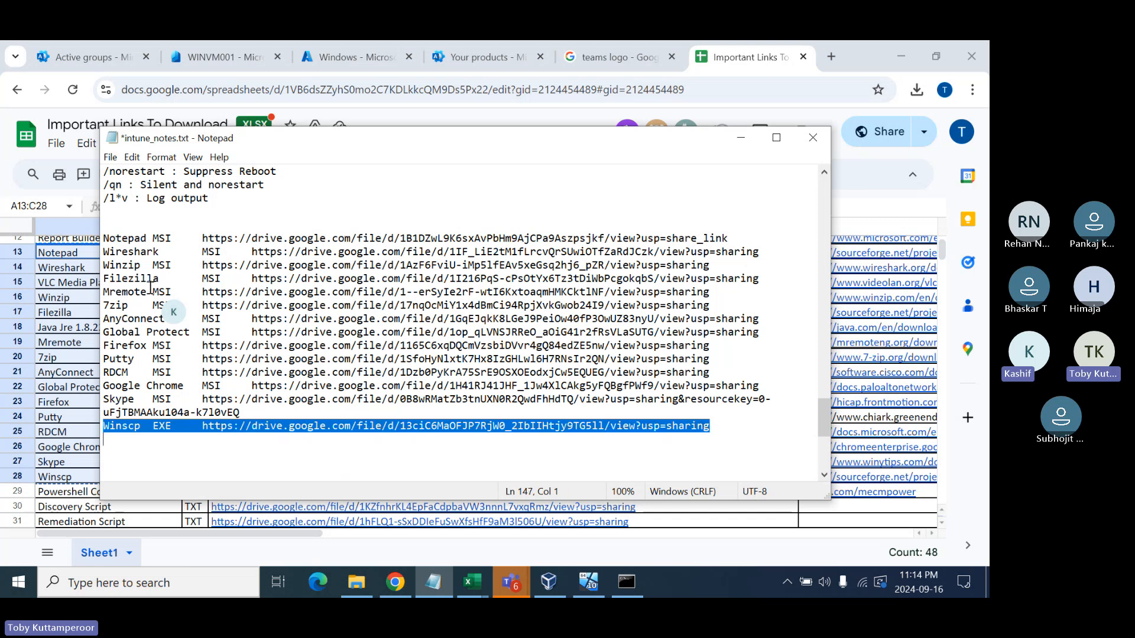
key(Delete)
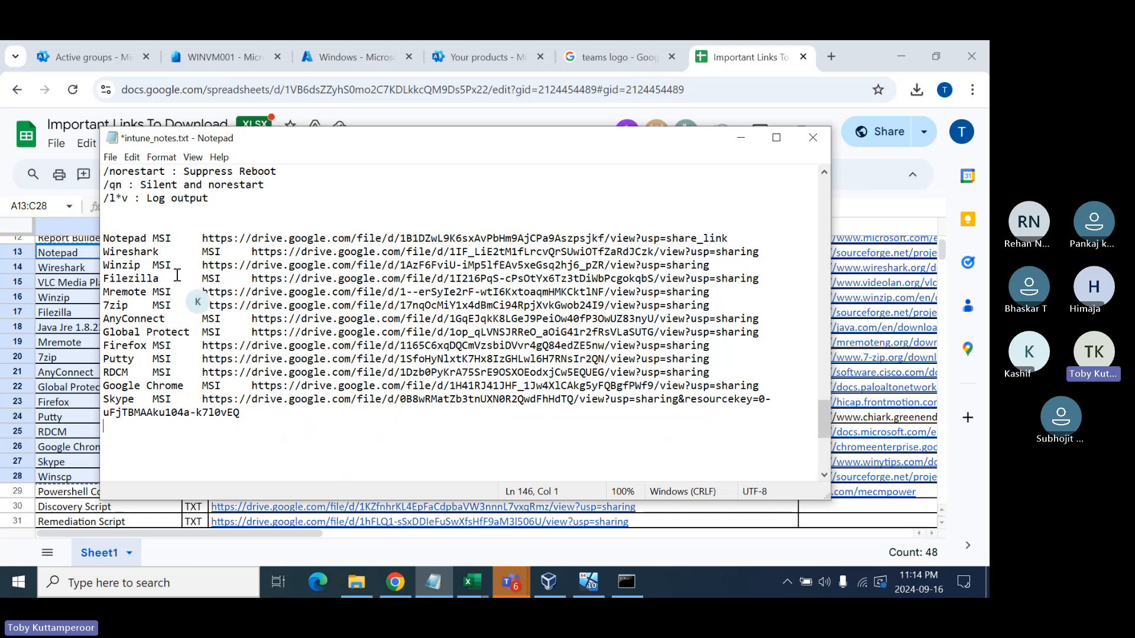
- Replace the MSI label with ' : ' on the Notepad and Wireshark lines
double_click(164, 238)
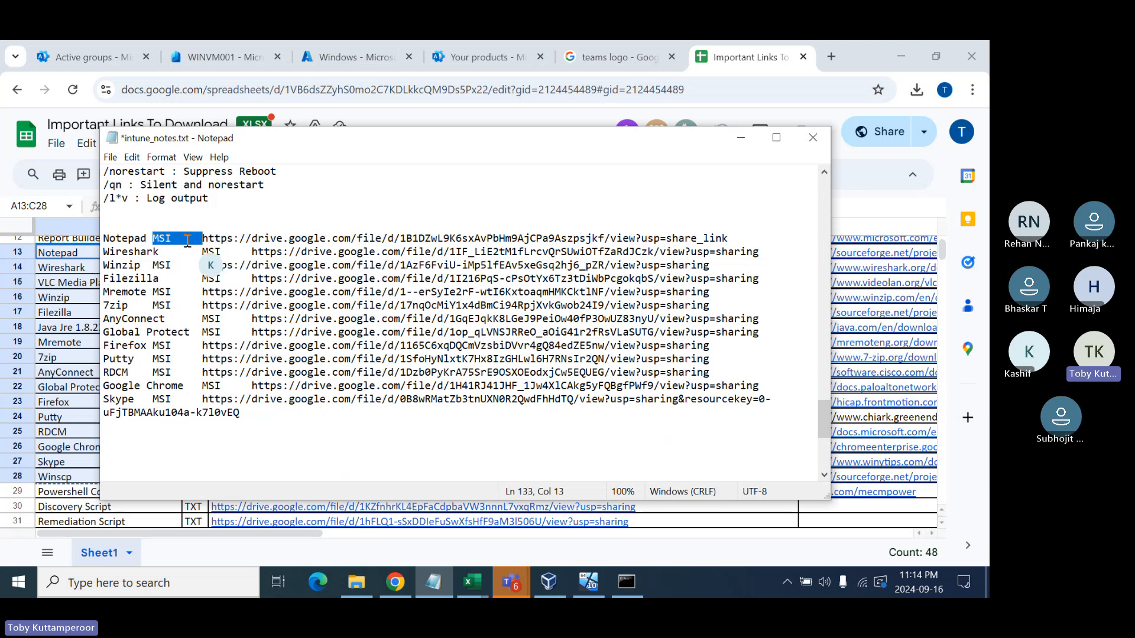
text(:)
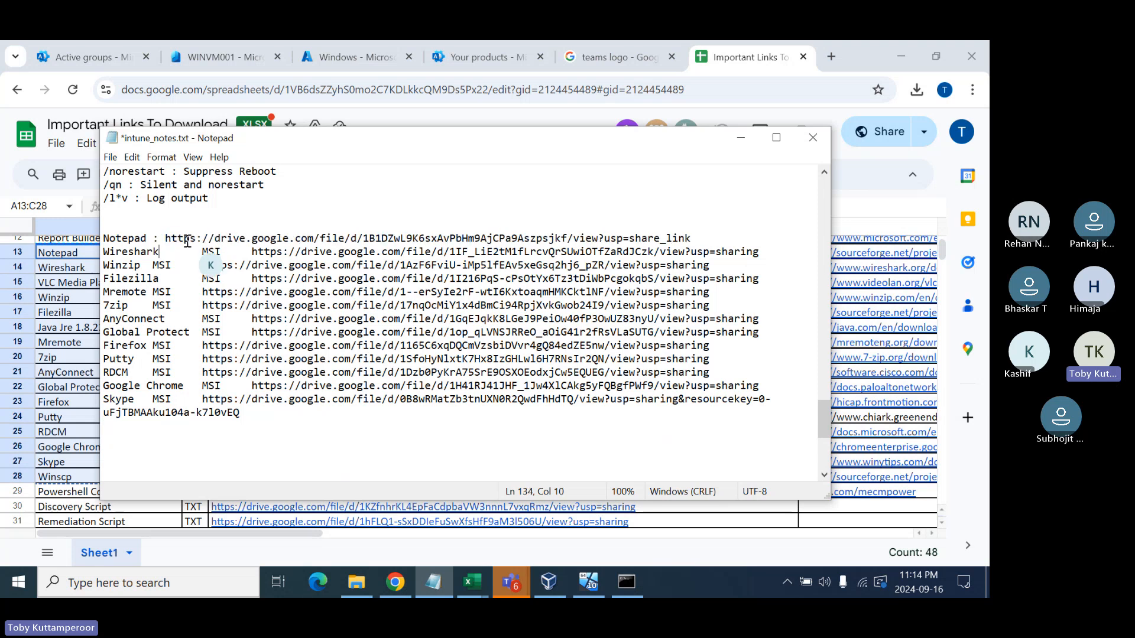
double_click(216, 252)
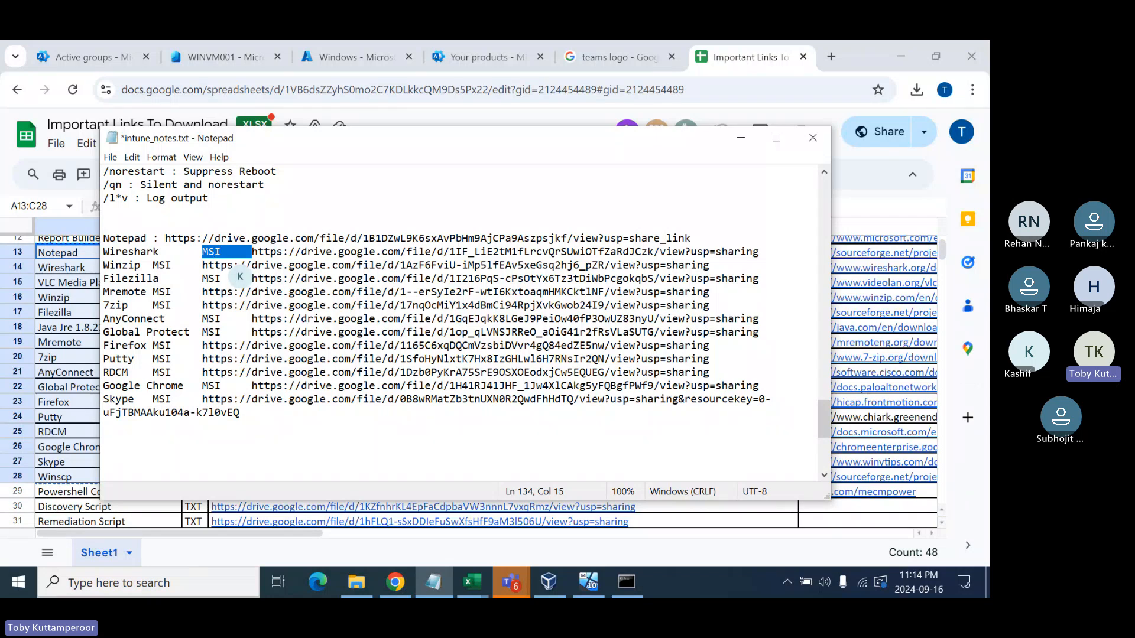
text(:)
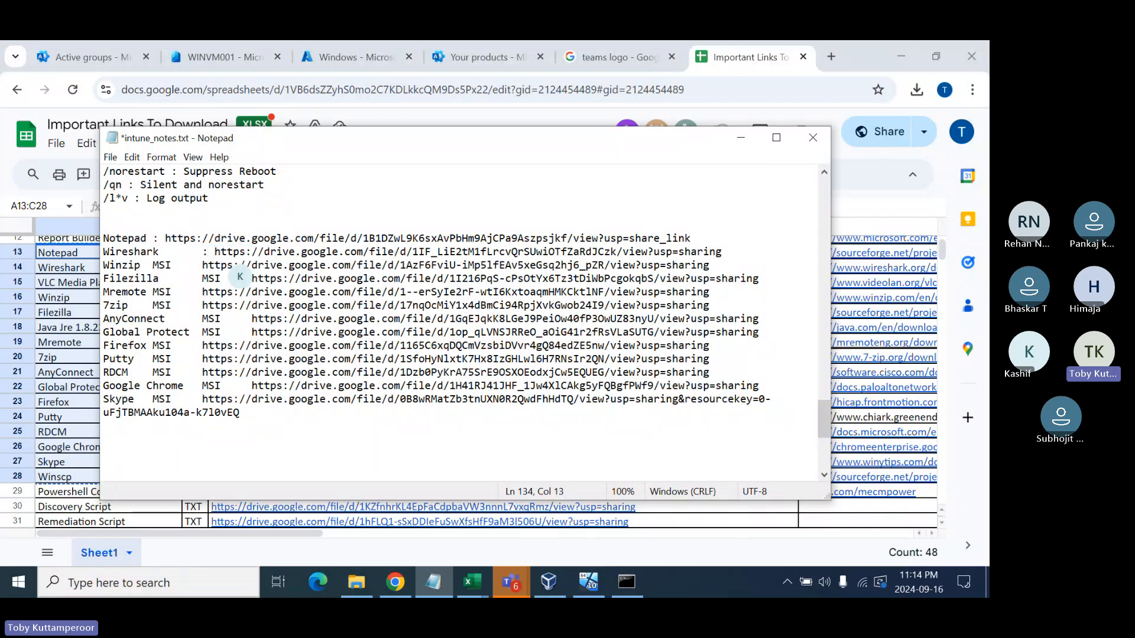
key(Left)
key(Left)
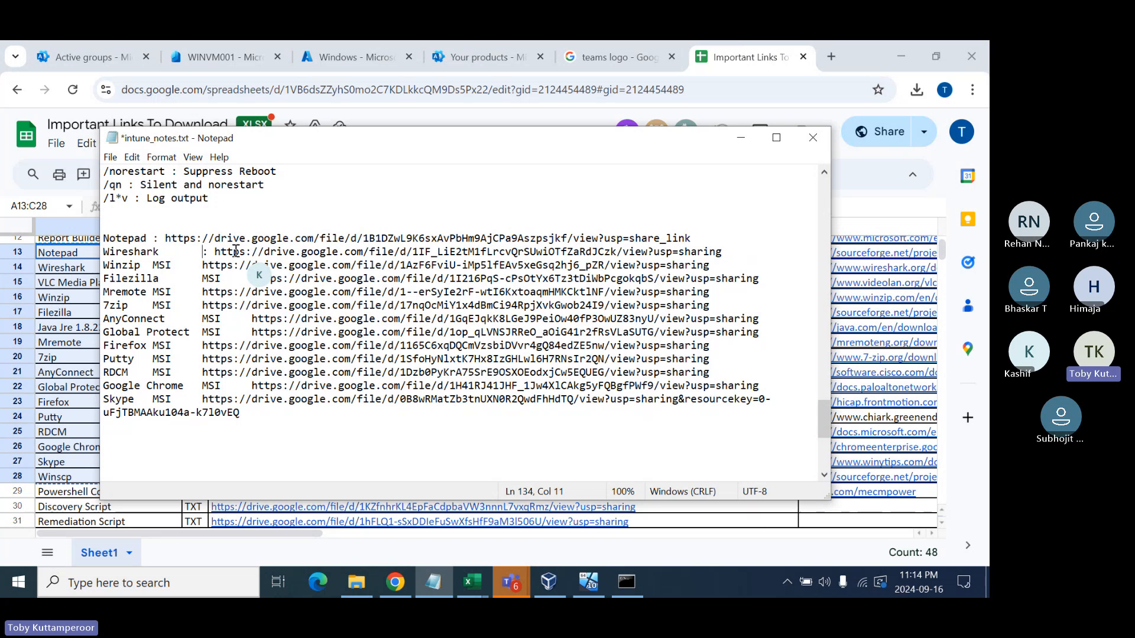
key(BackSpace)
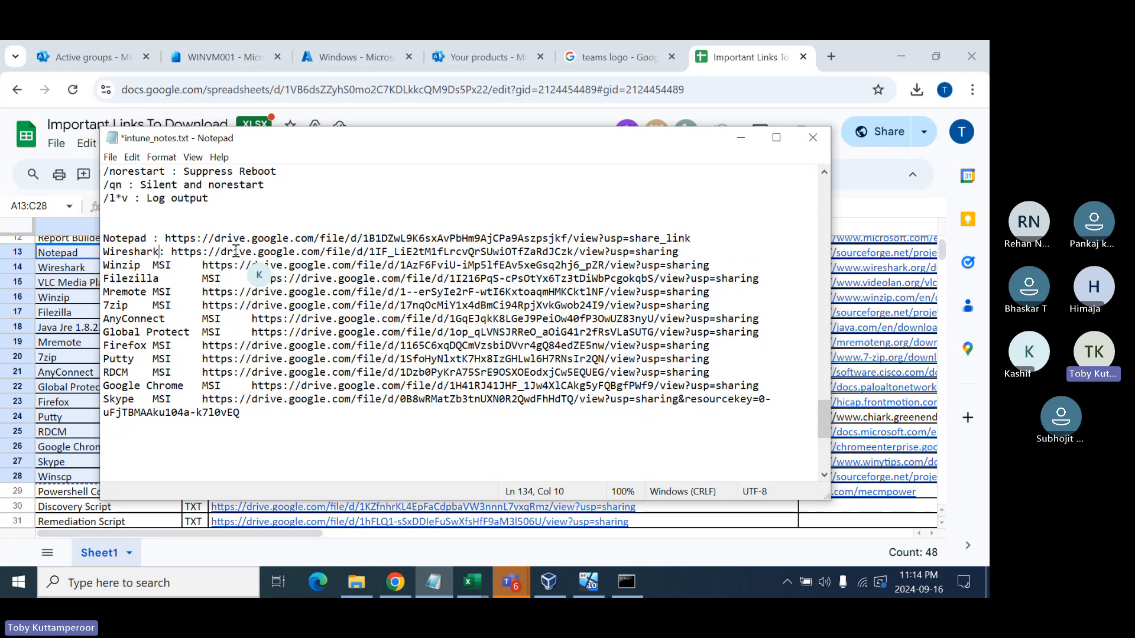
key(Down)
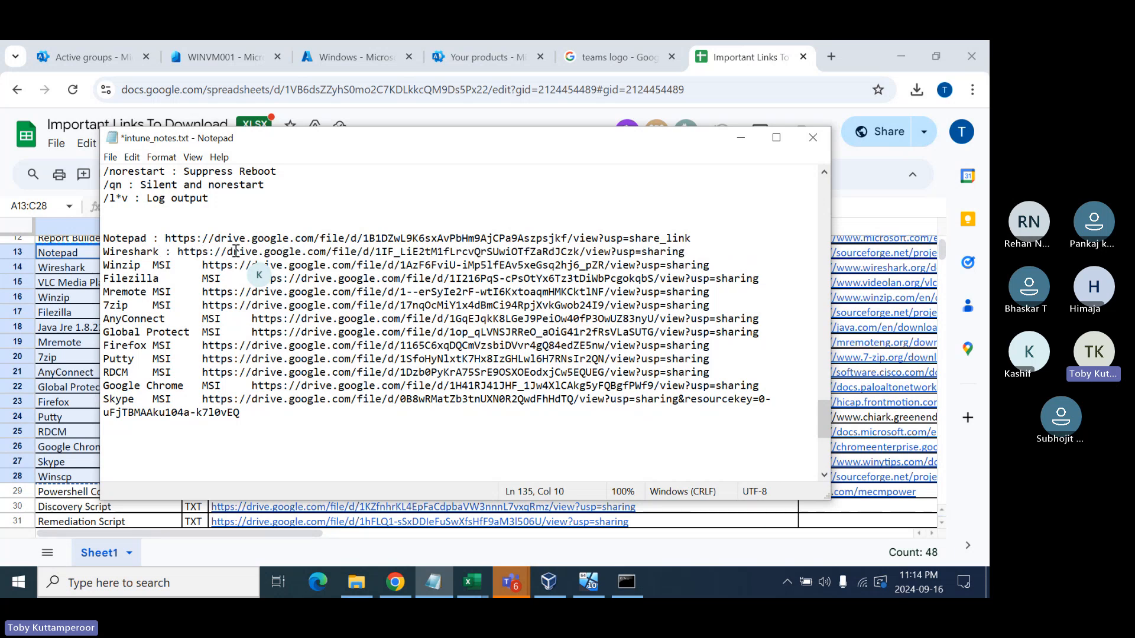
key(Right)
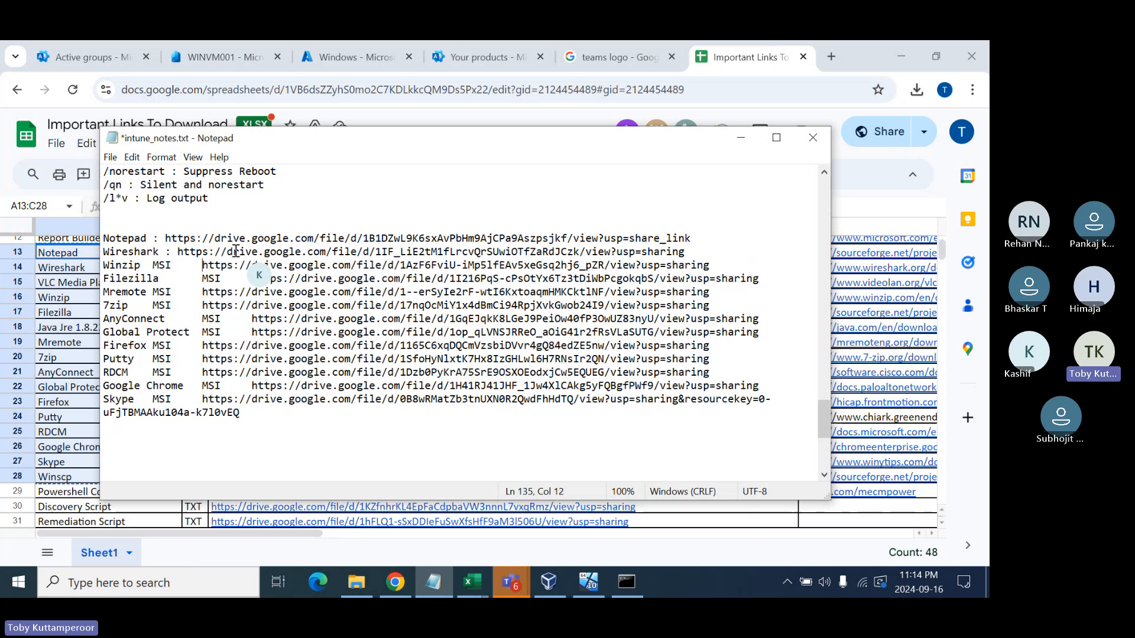
- Replace the MSI label with ' : ' on the Winzip line
double_click(164, 265)
key(BackSpace)
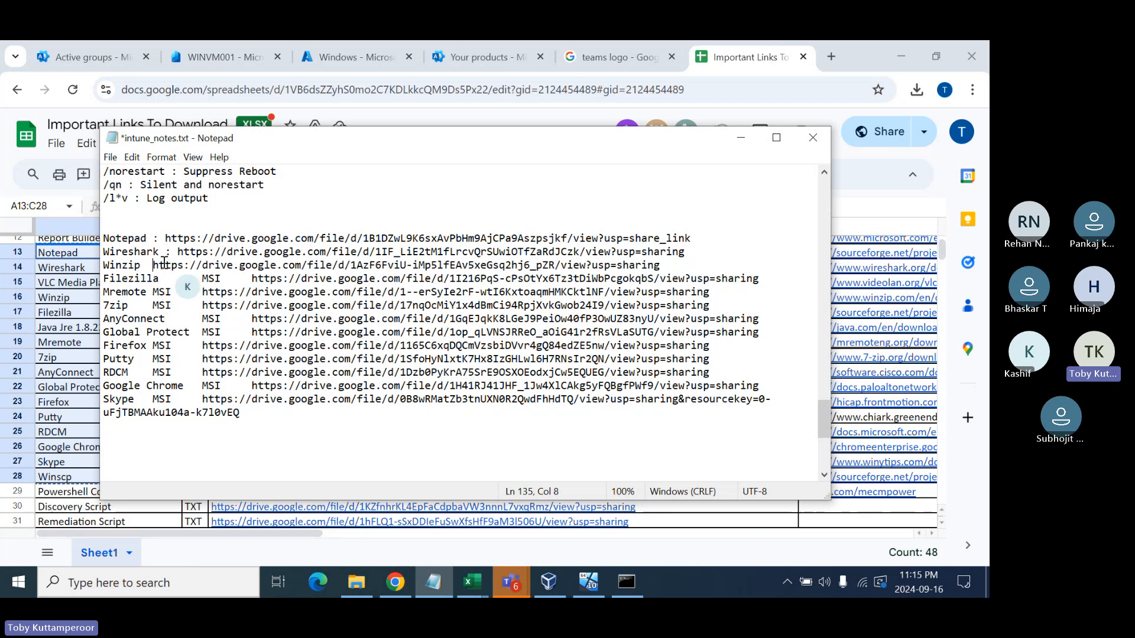
key(BackSpace)
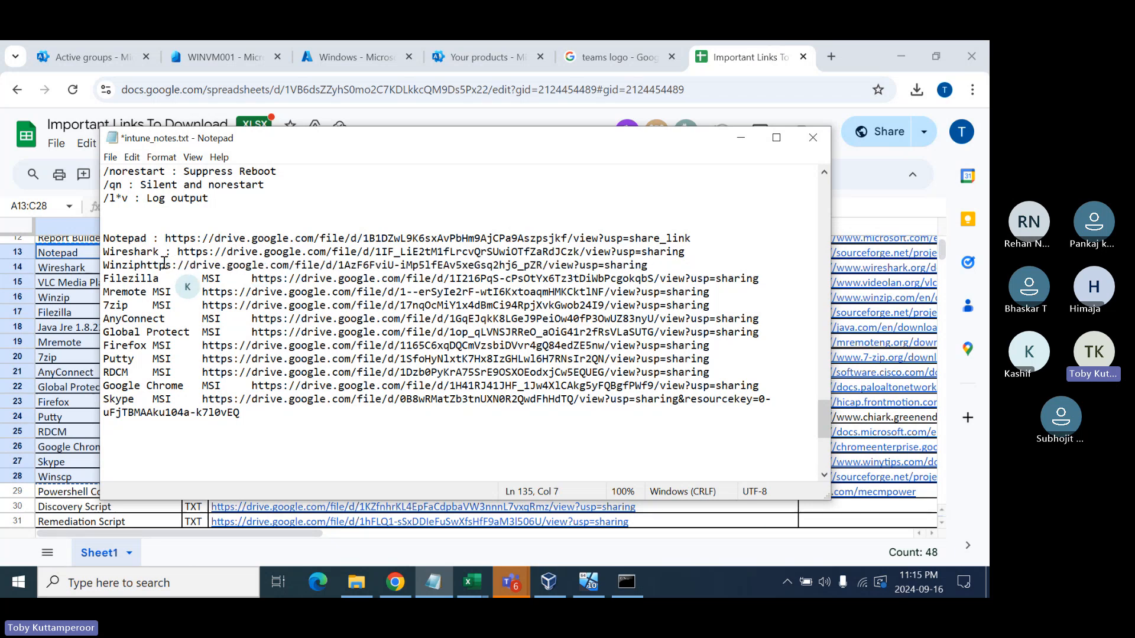
text(:)
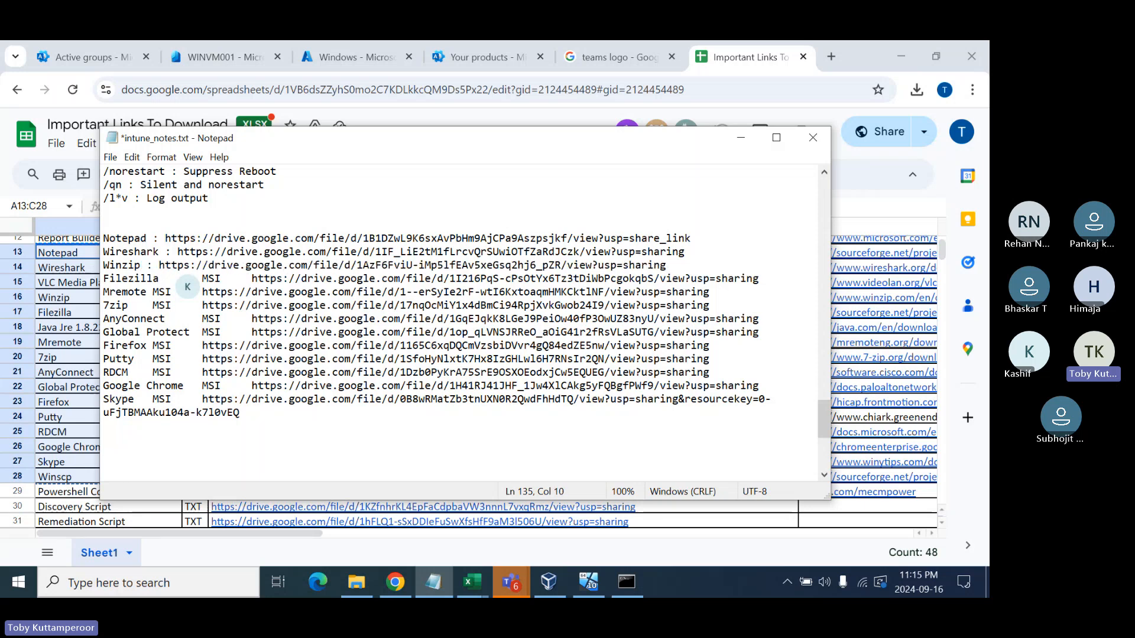
key(BackSpace)
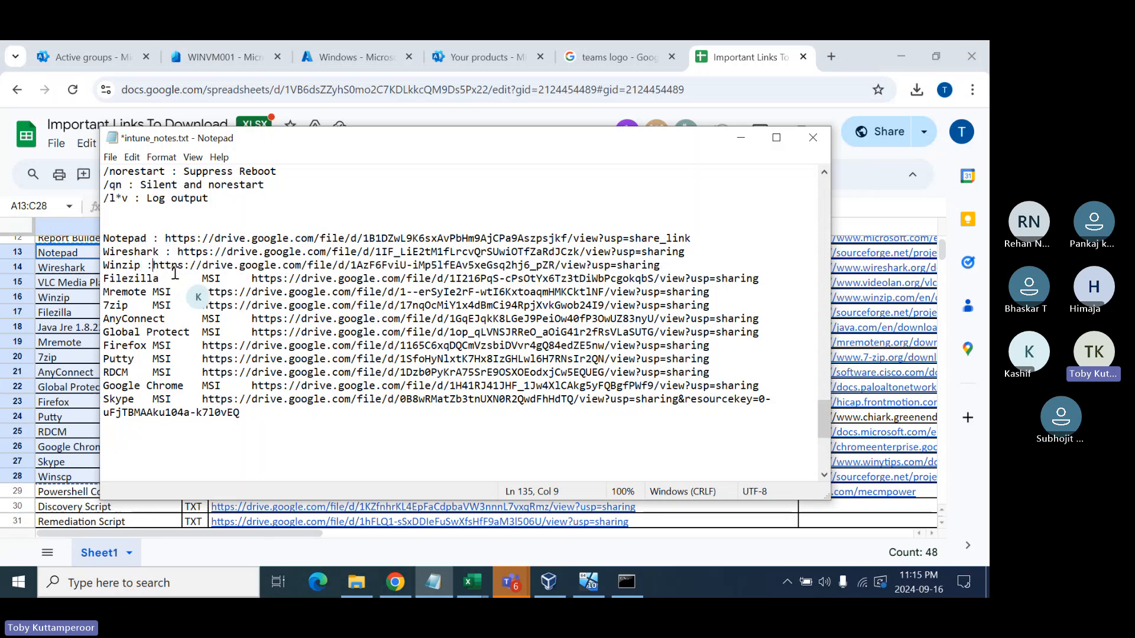
key(BackSpace)
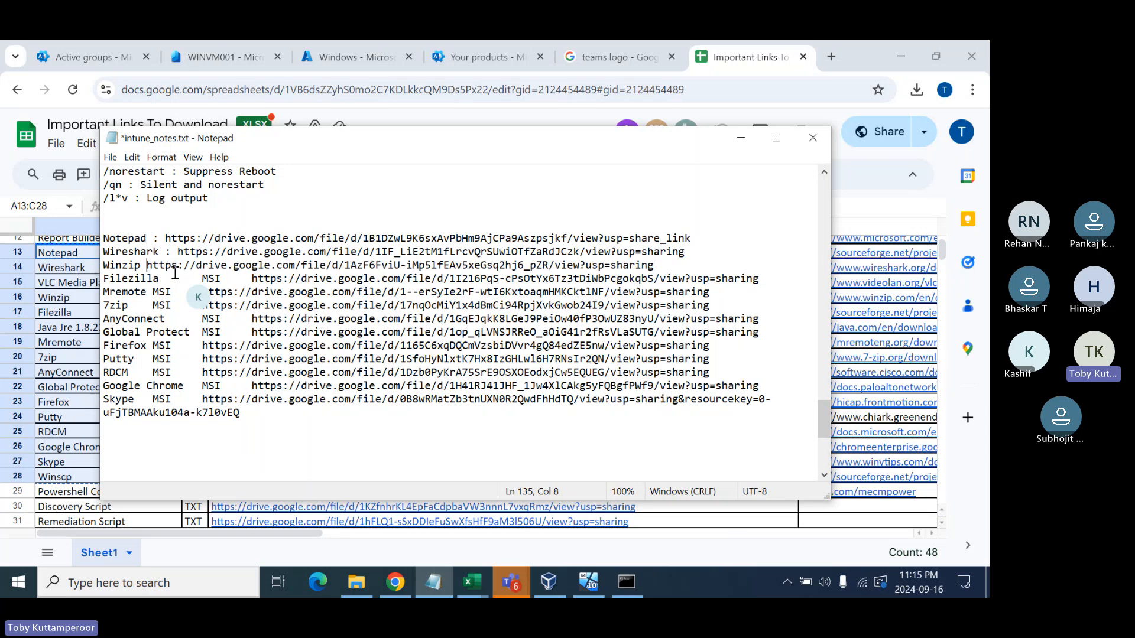
text(:)
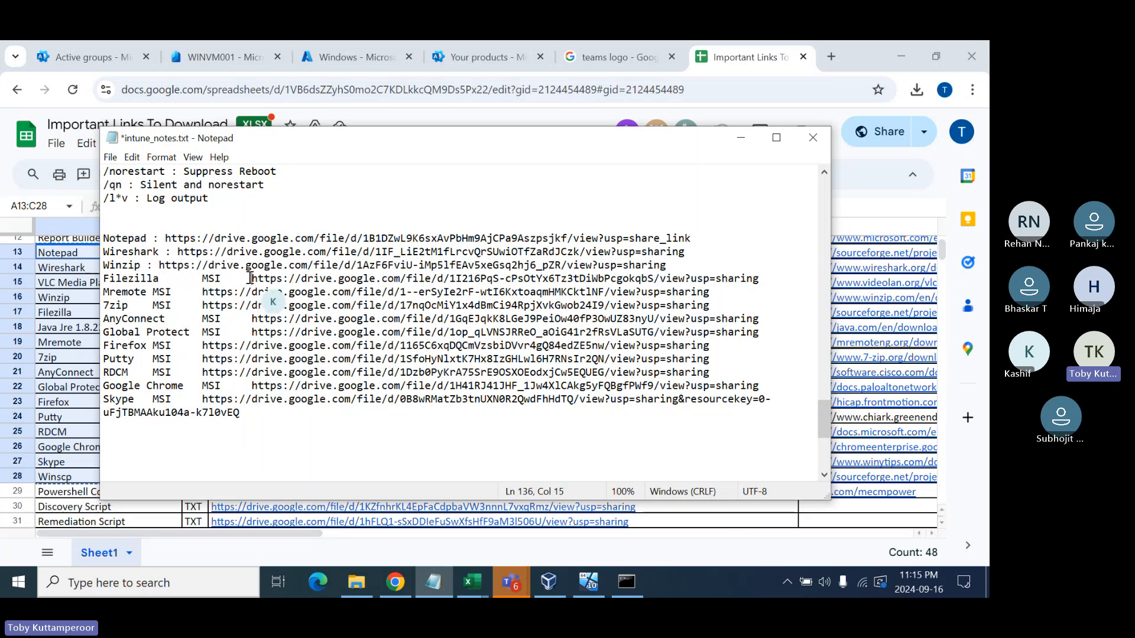
- Replace the MSI label with ' : ' on the Filezilla and Mremote lines
drag(250, 278, 180, 280)
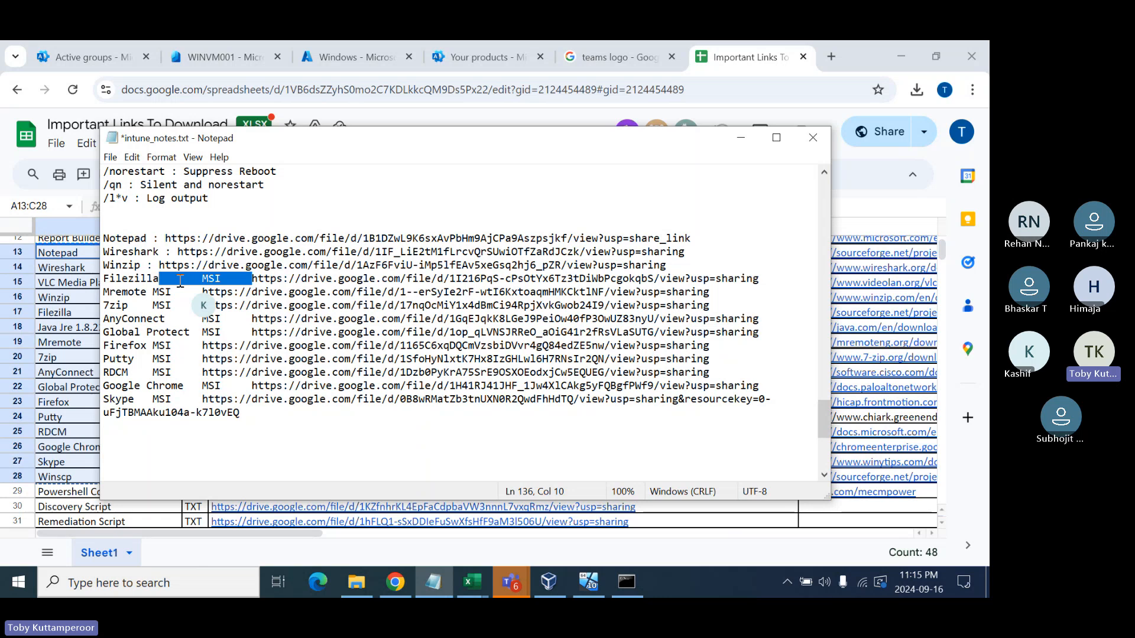
drag(180, 281, 152, 292)
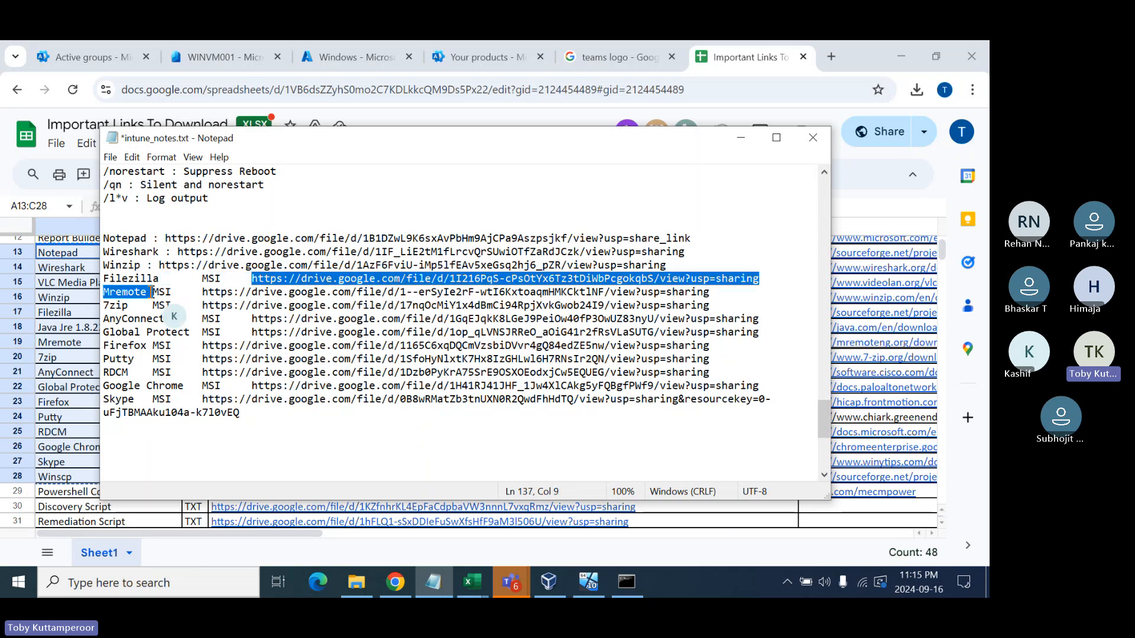
click(161, 279)
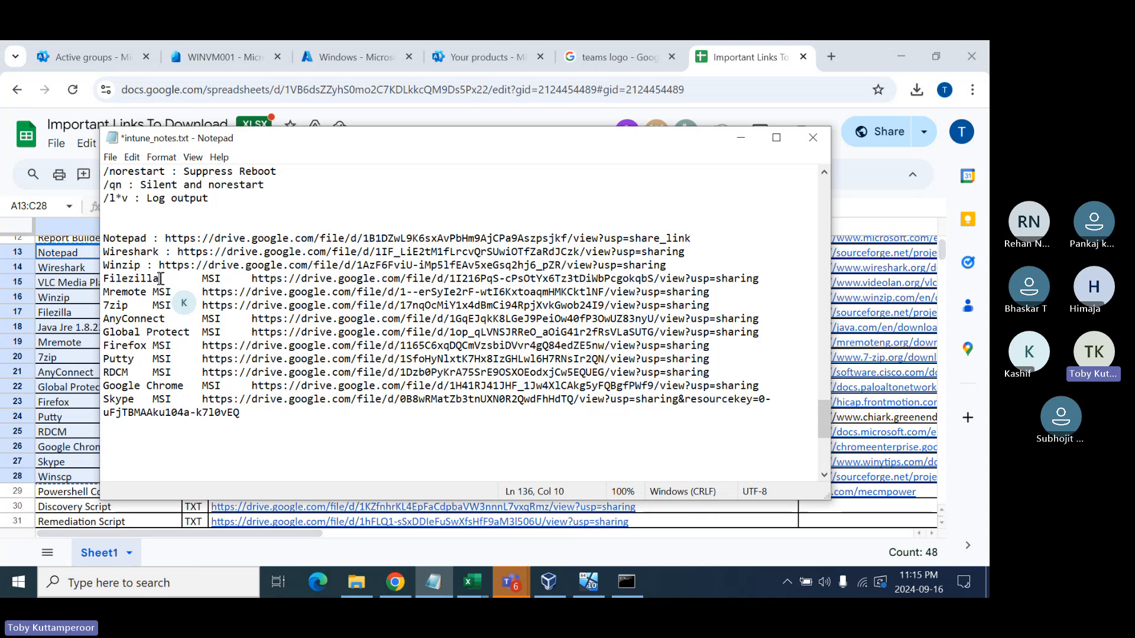
drag(161, 278, 249, 278)
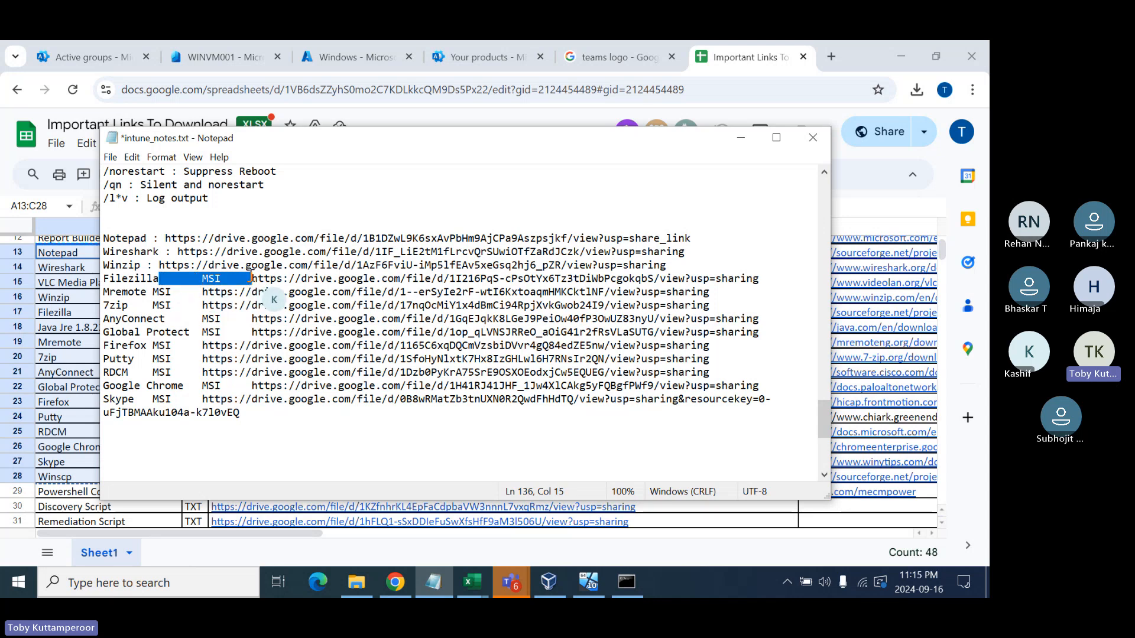
key(Delete)
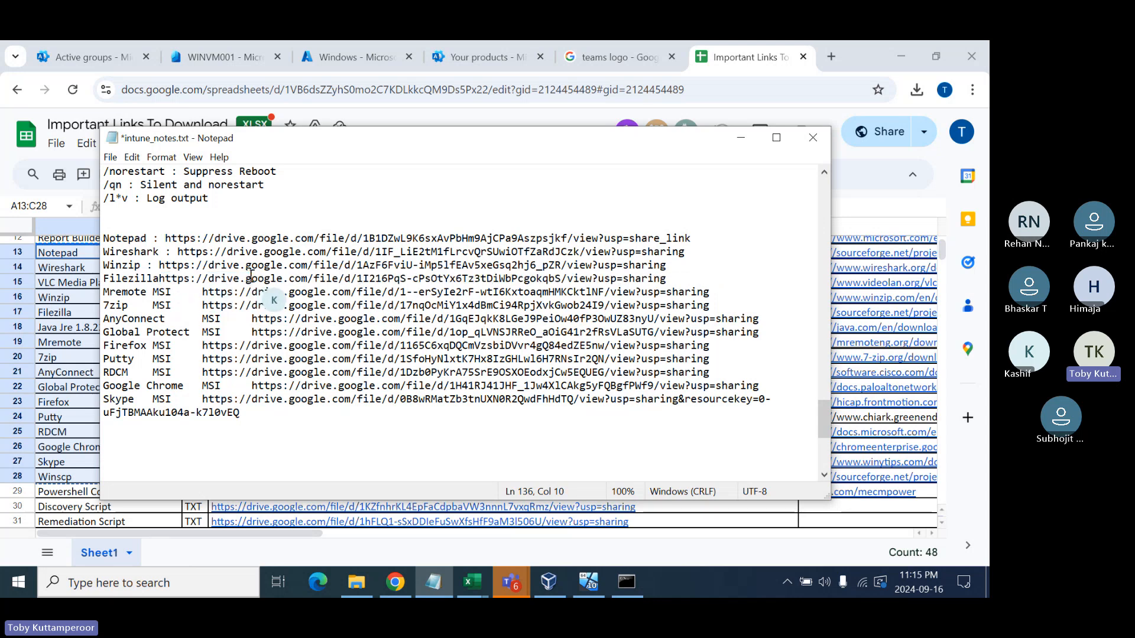
text(:)
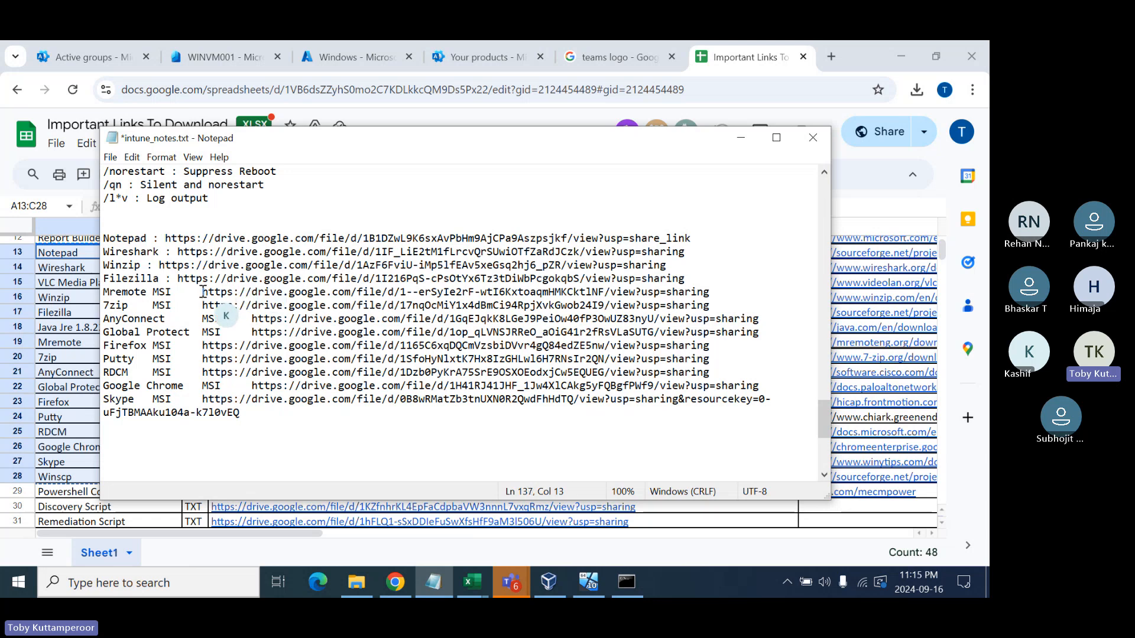
key(BackSpace)
key(BackSpace)
key(BackSpace)
key(BackSpace)
key(BackSpace)
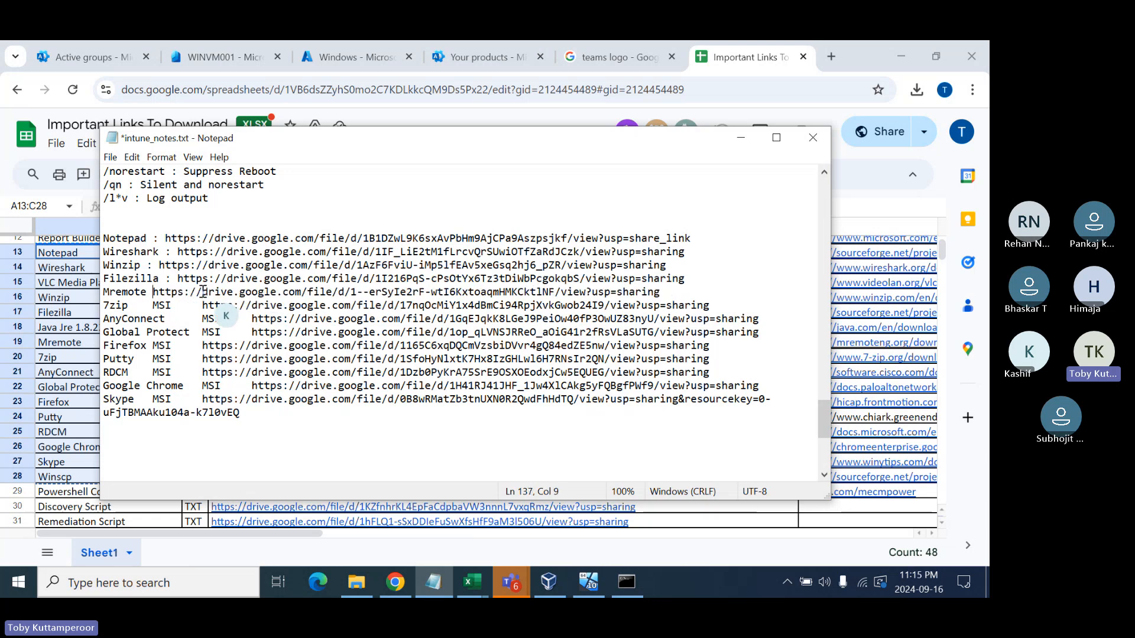
text(:)
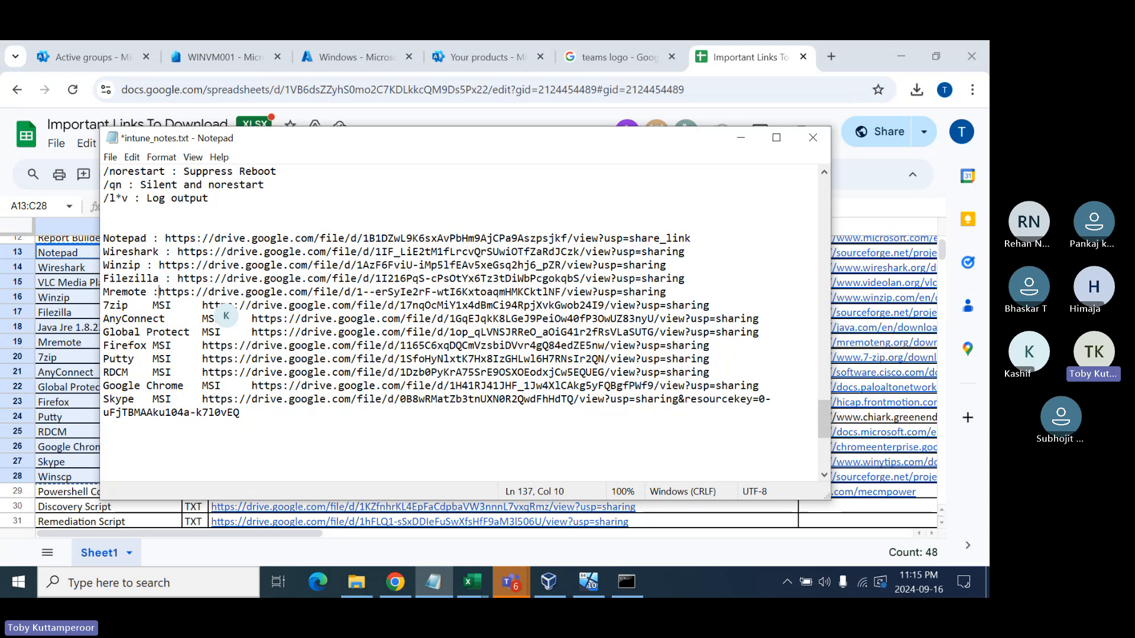
- Replace the MSI label with ' : ' on the 7zip and AnyConnect lines
click(200, 305)
key(BackSpace)
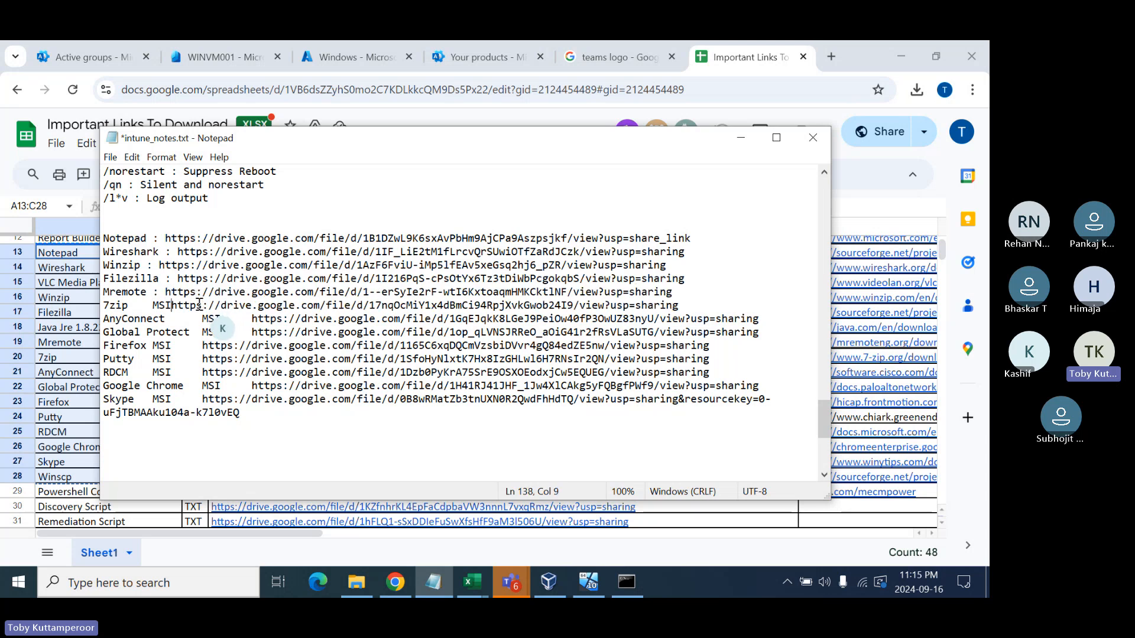
key(BackSpace)
key(BackSpace)
key(BackSpace)
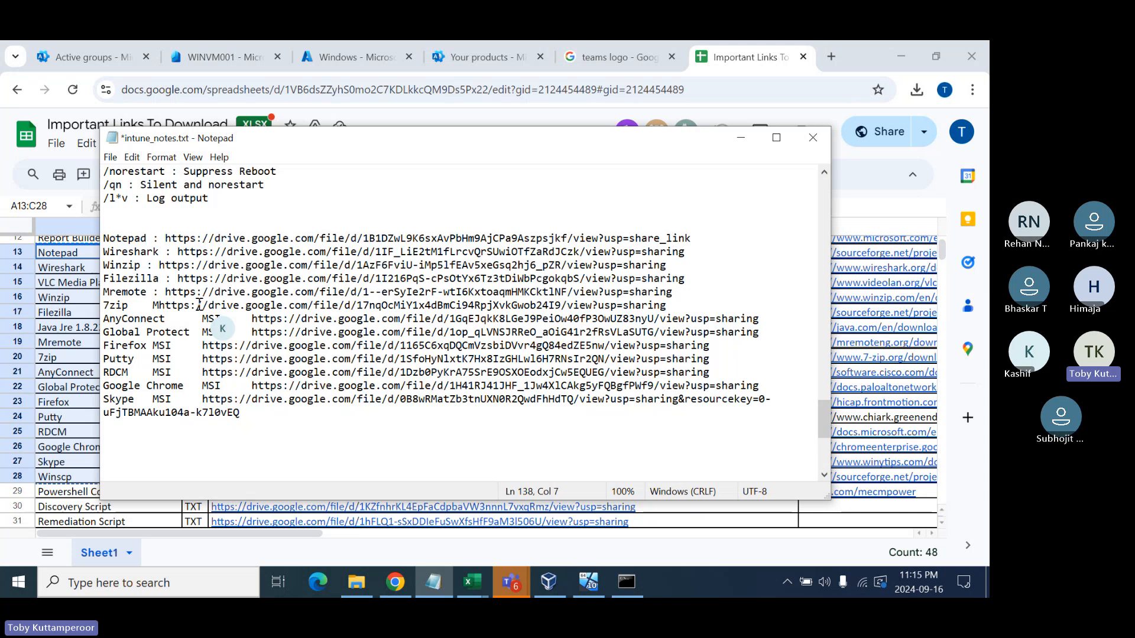
key(BackSpace)
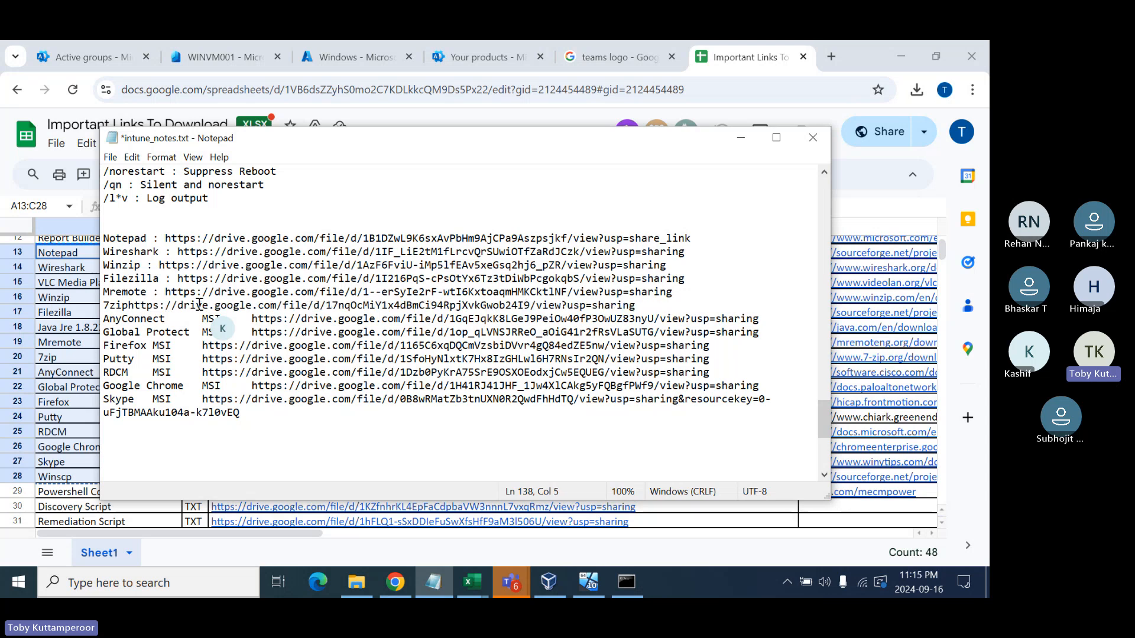
text(:)
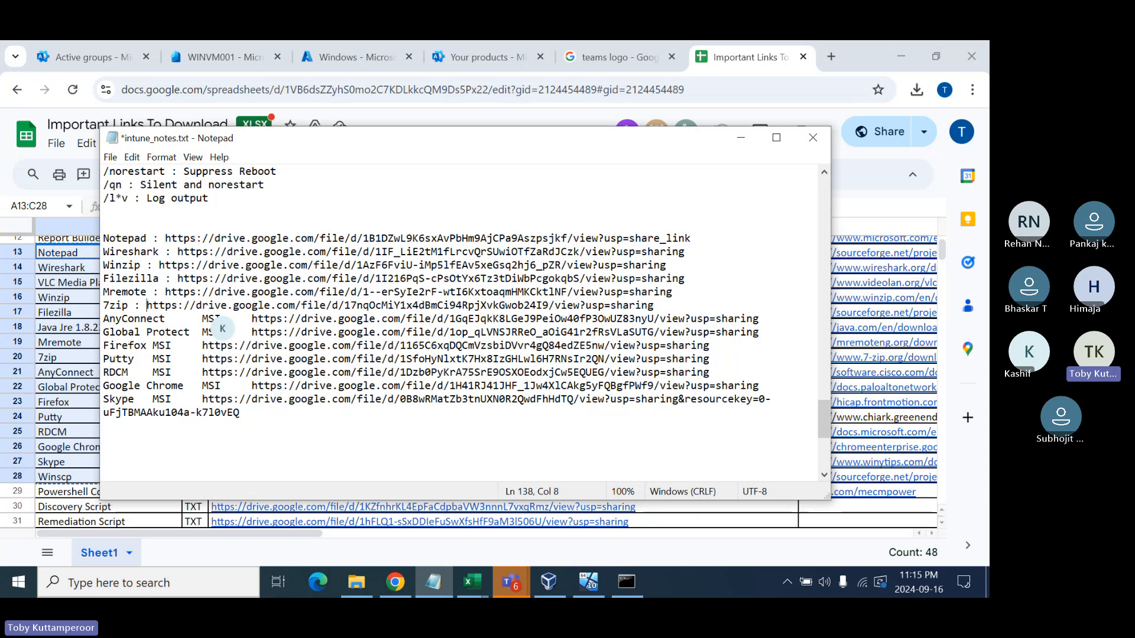
double_click(199, 319)
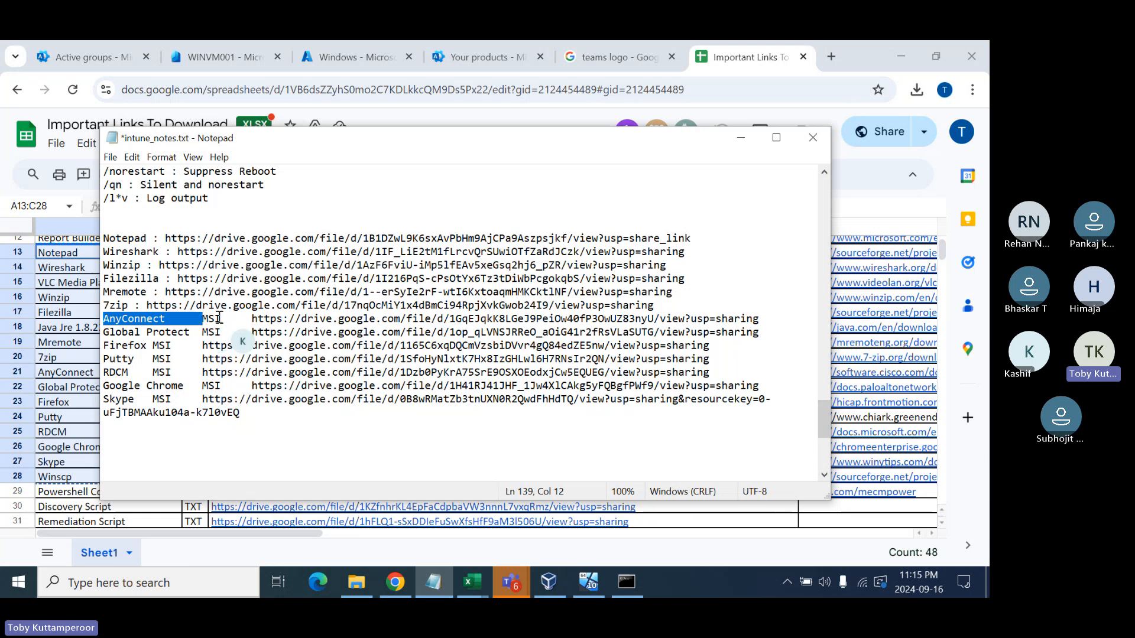
double_click(213, 319)
key(BackSpace)
key(BackSpace)
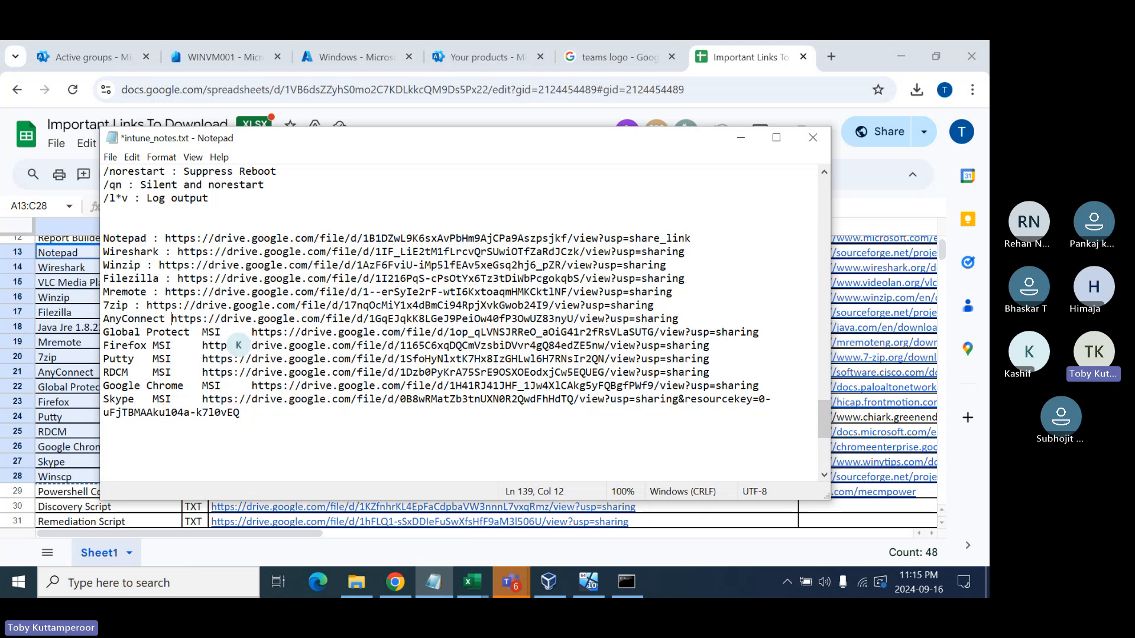
text(:)
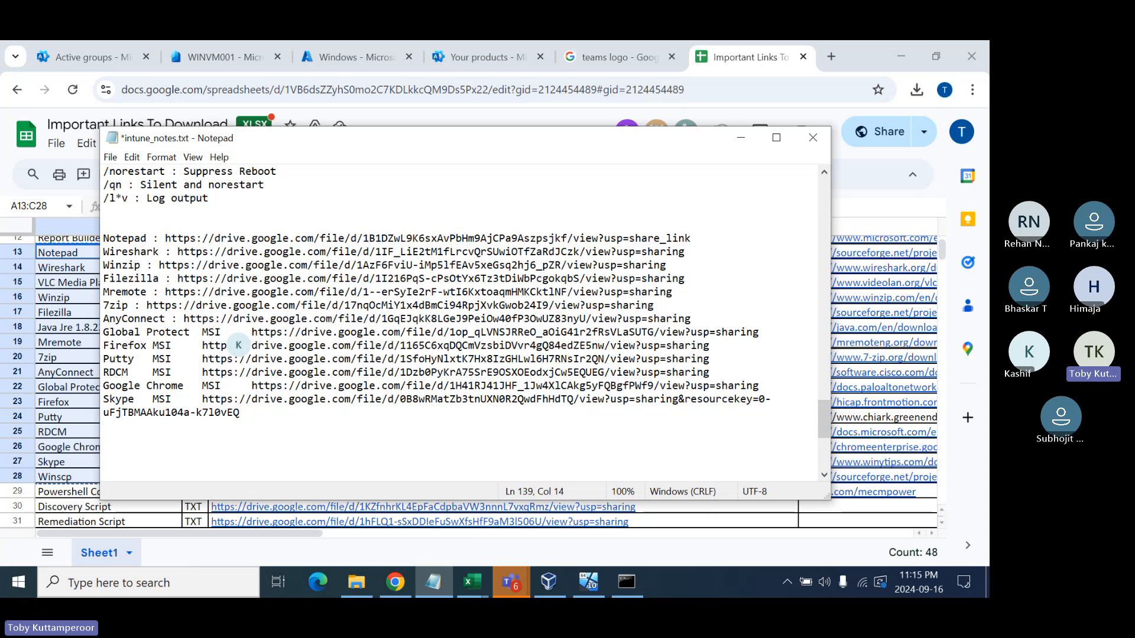
- Replace the MSI label with ' : ' on the Global Protect and Firefox lines
double_click(211, 333)
key(BackSpace)
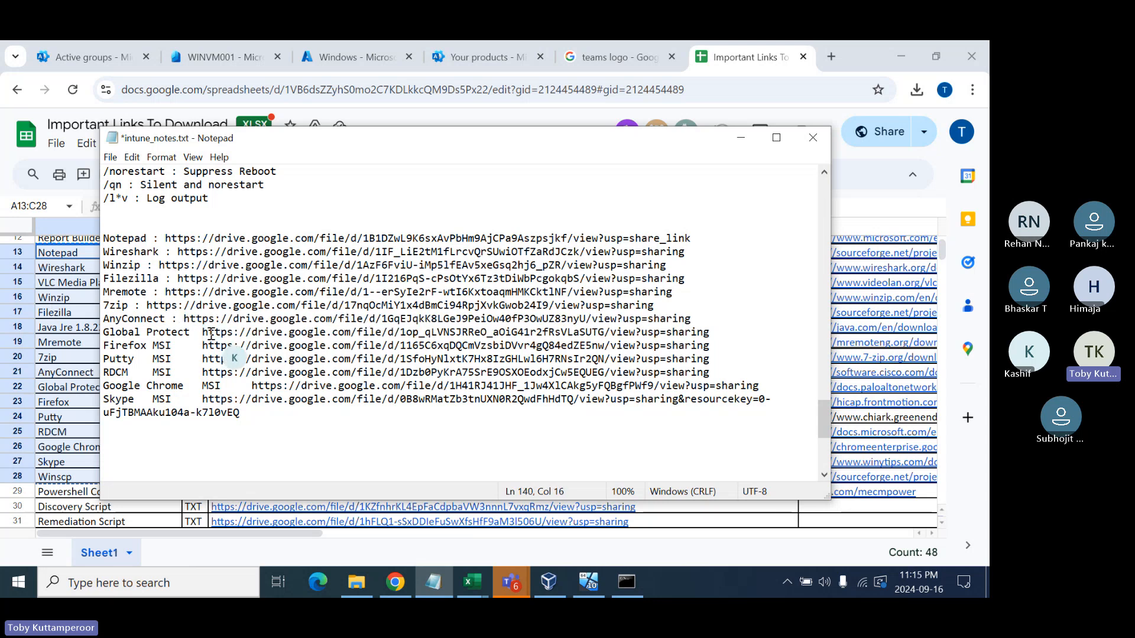
key(BackSpace)
text(:)
double_click(167, 344)
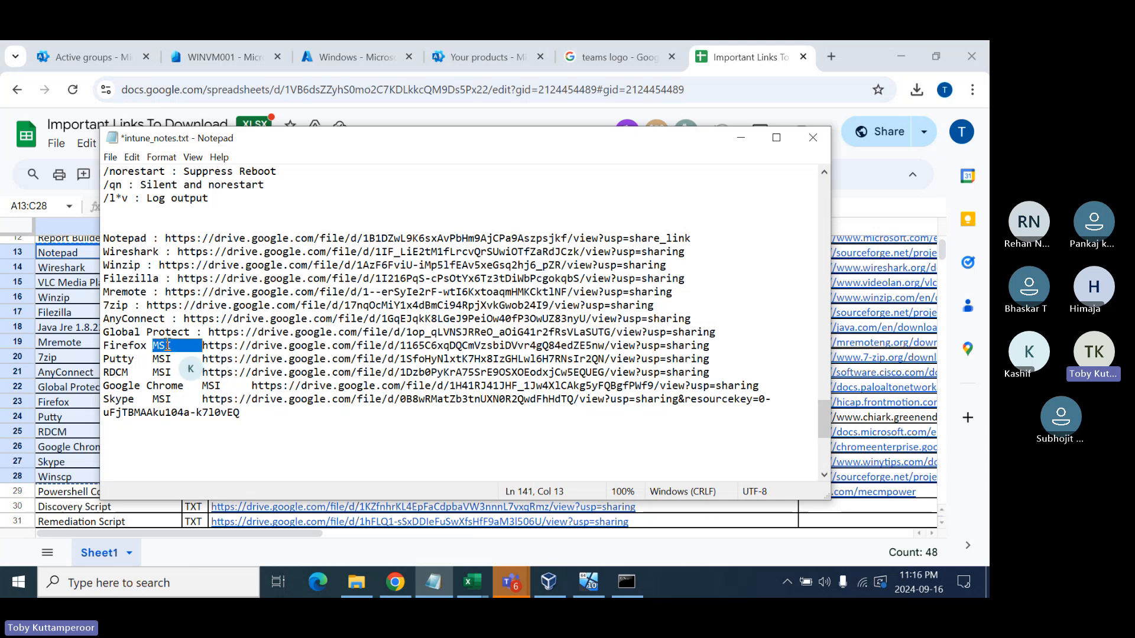
key(BackSpace)
key(BackSpace)
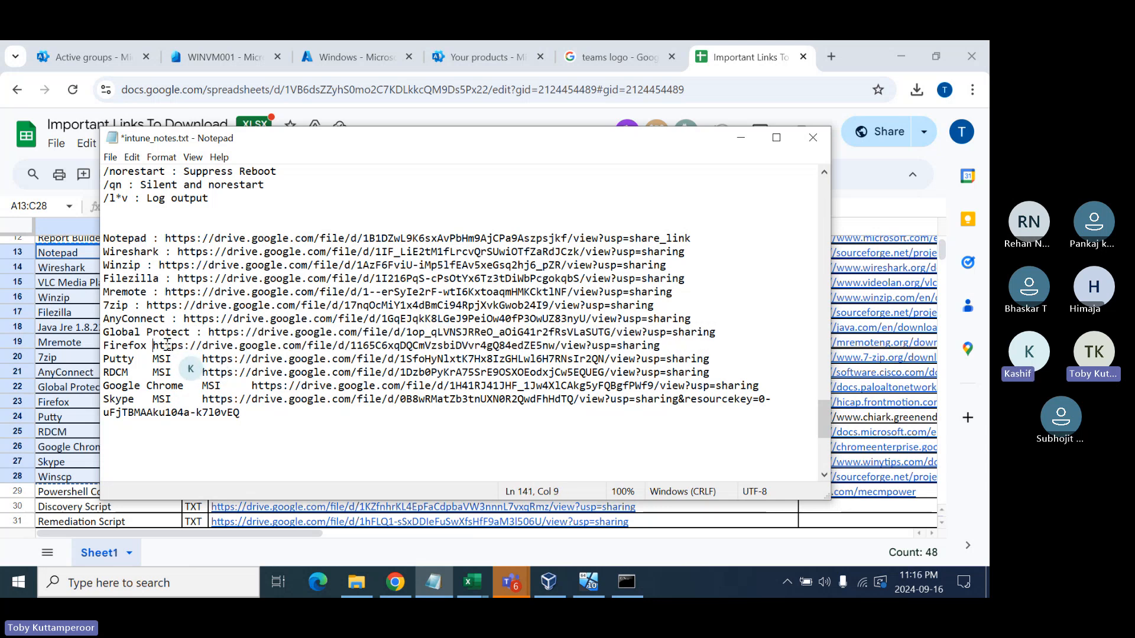
text(:)
- Replace the MSI label with ' : ' on the Putty, RDCM and Google Chrome lines
double_click(166, 359)
key(Delete)
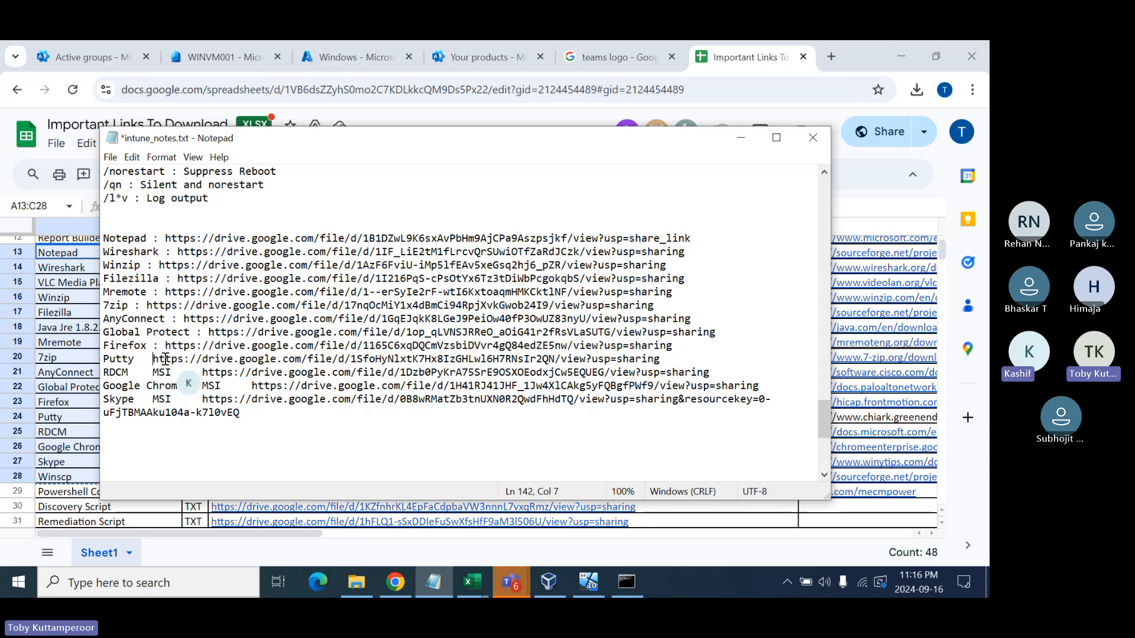
key(BackSpace)
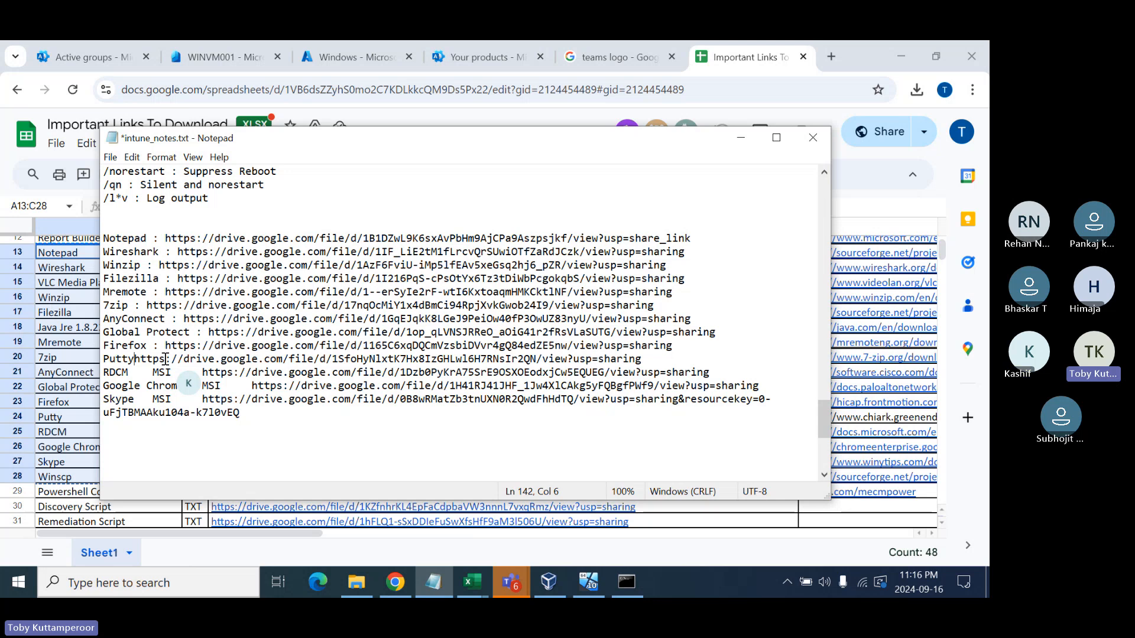
text(:)
drag(153, 372, 202, 372)
key(Delete)
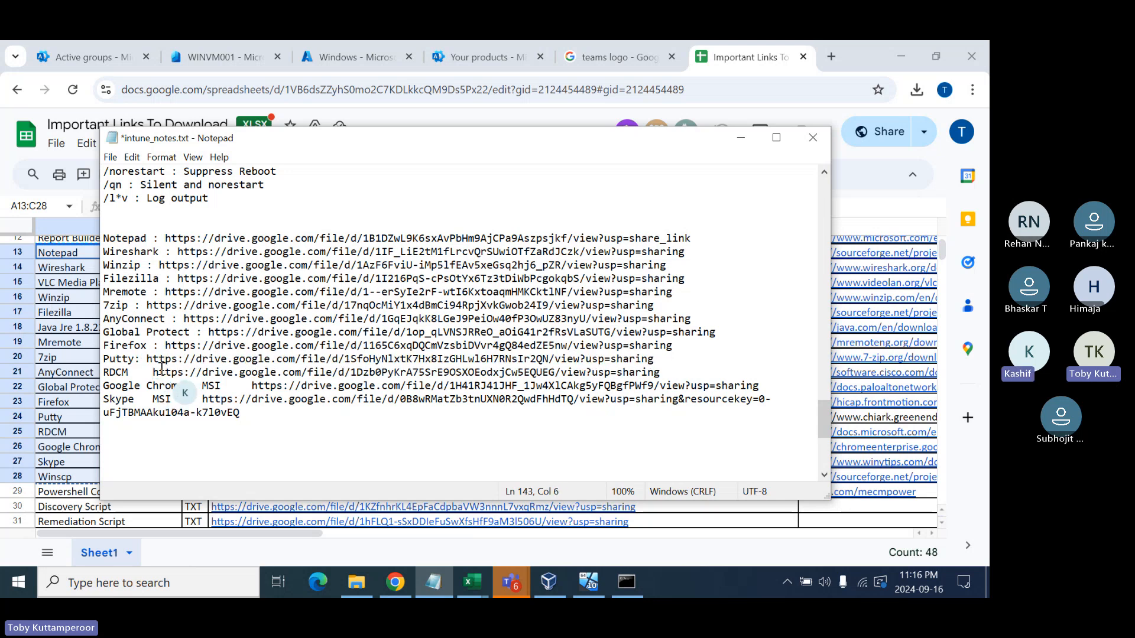
key(BackSpace)
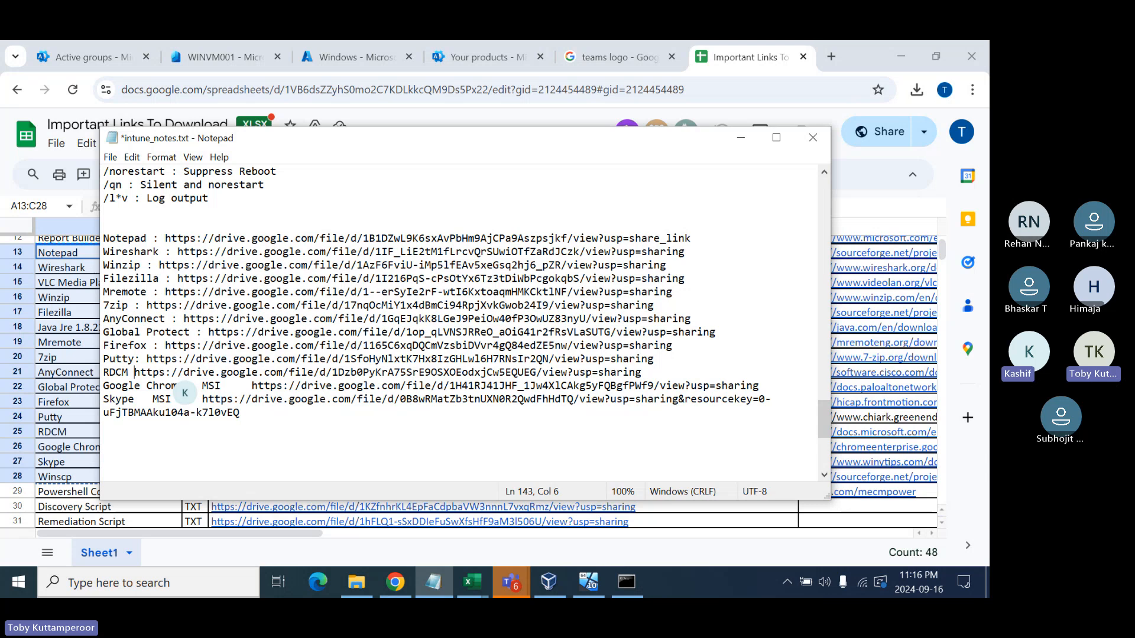
text(:)
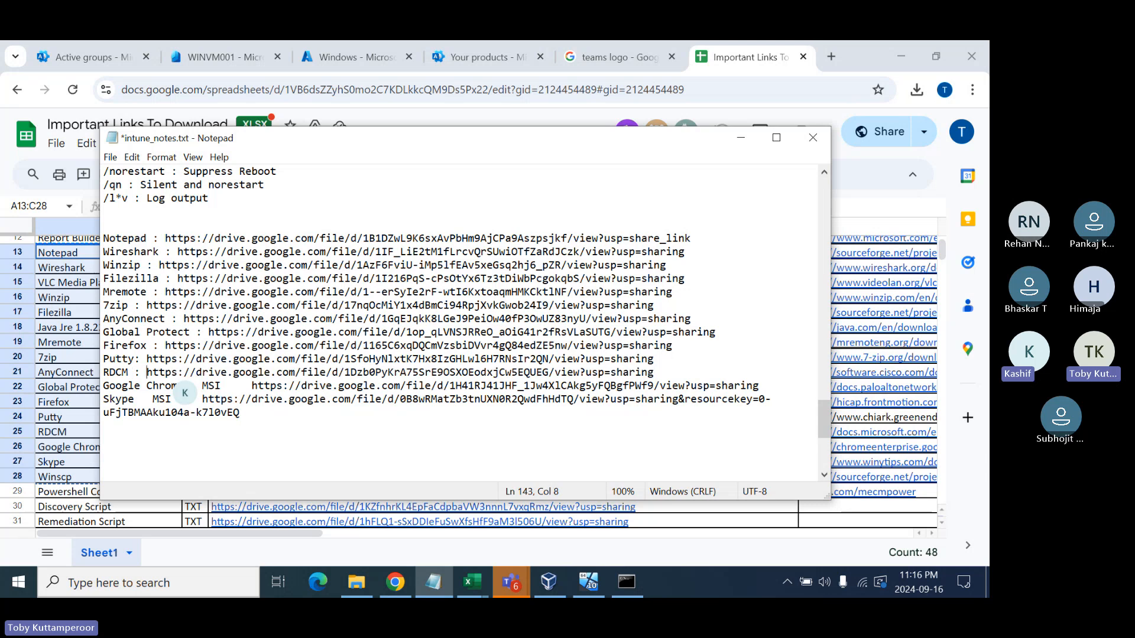
double_click(214, 386)
key(BackSpace)
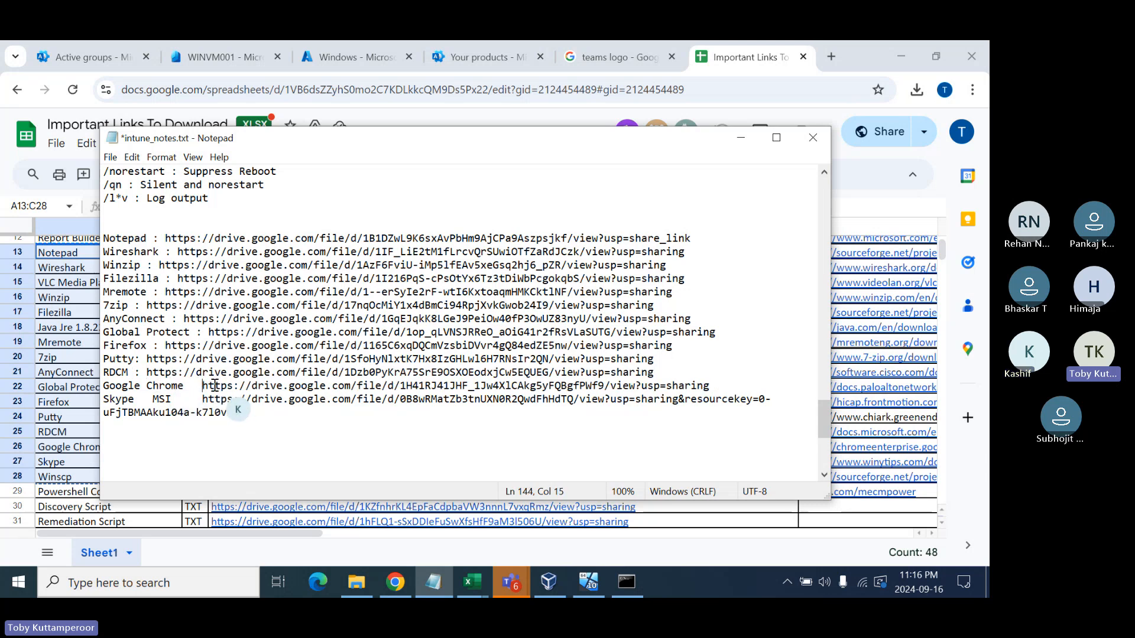
key(BackSpace)
text(:)
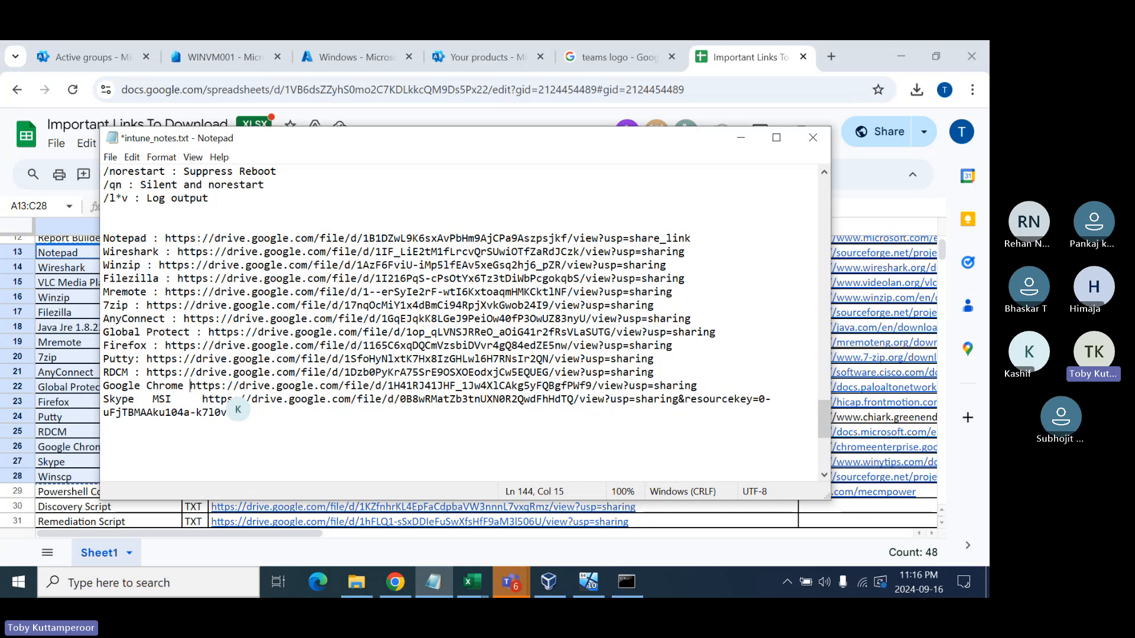
- Replace the MSI label on the Skype line with a spaced ' : ' separator
double_click(165, 399)
key(BackSpace)
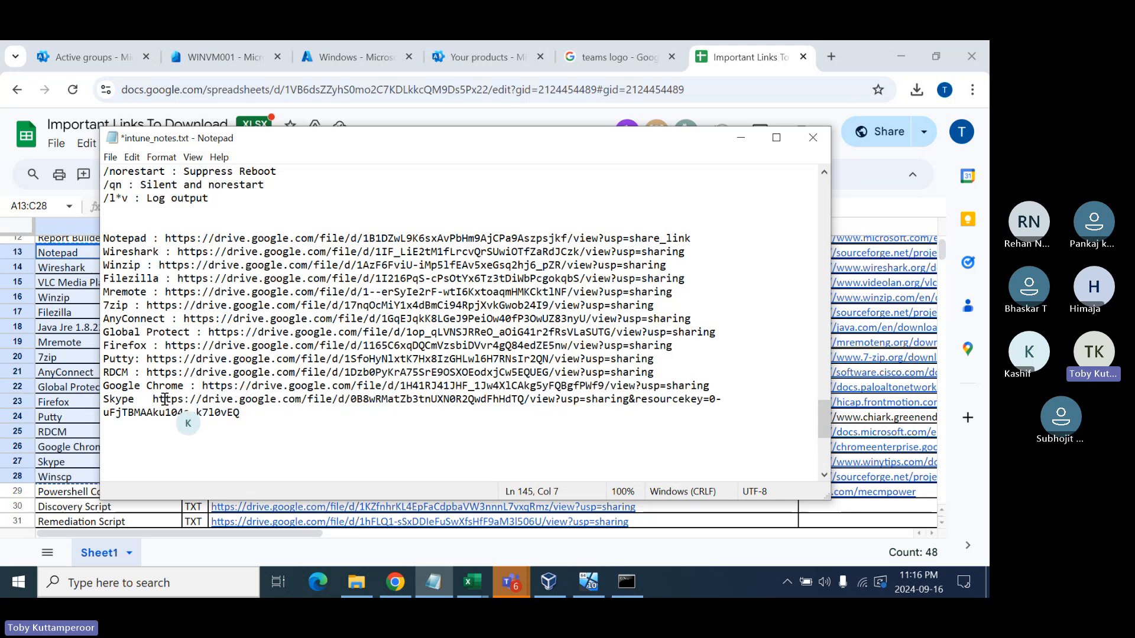
key(BackSpace)
text(:)
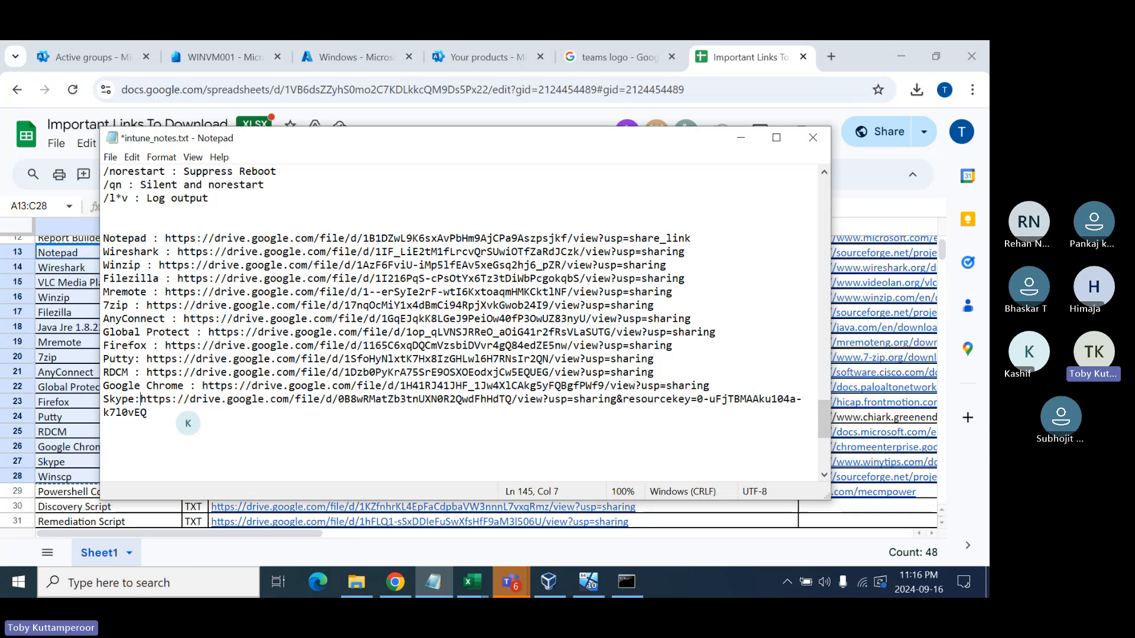
key(Left)
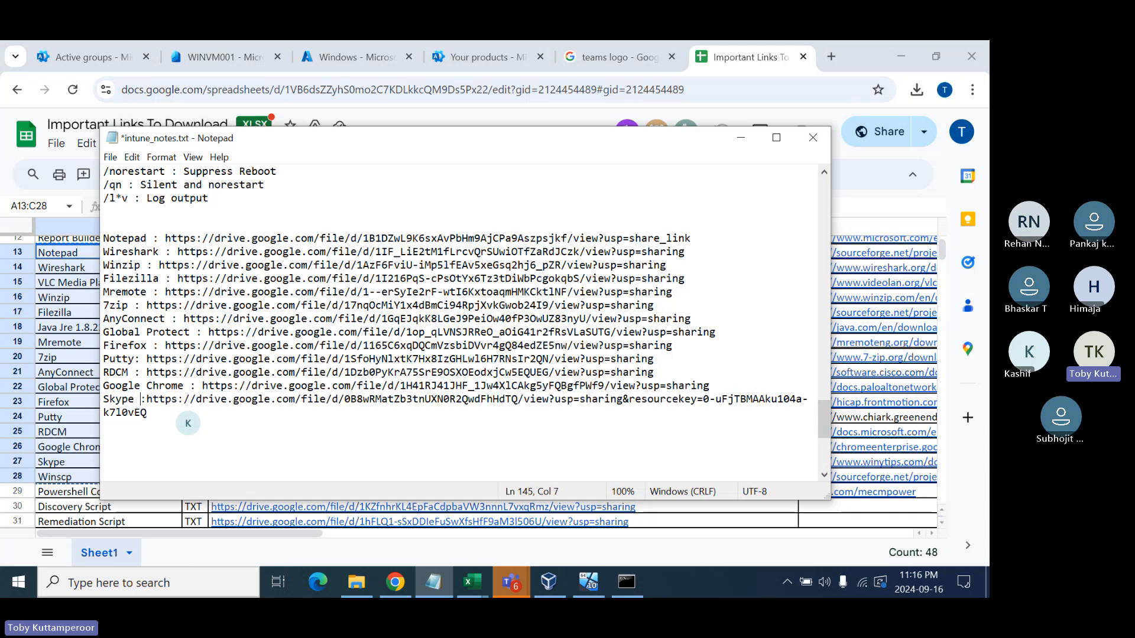
key(Right)
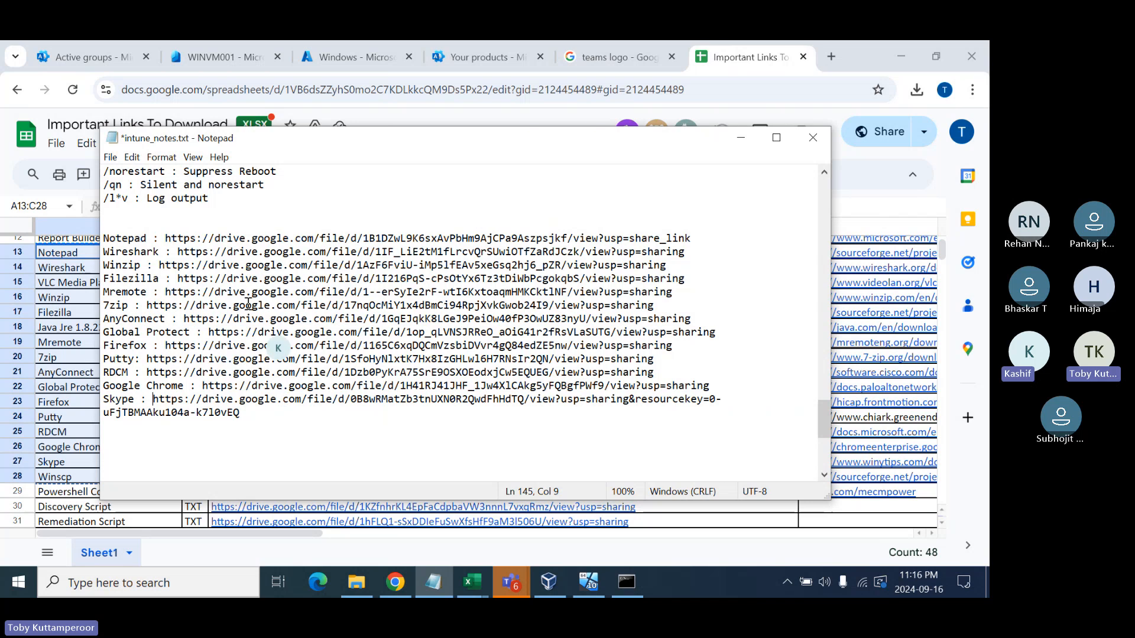
- Add the line 'Assignment - Deploy below MSI applications in available or required mode and send screenshot :' above the links
click(198, 231)
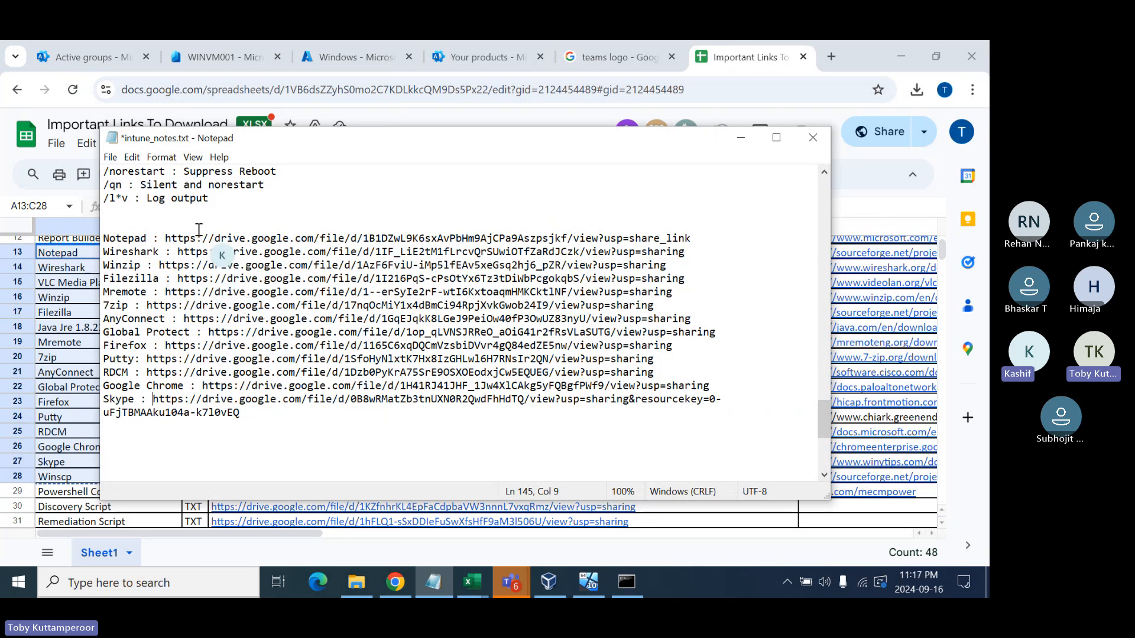
key(Return)
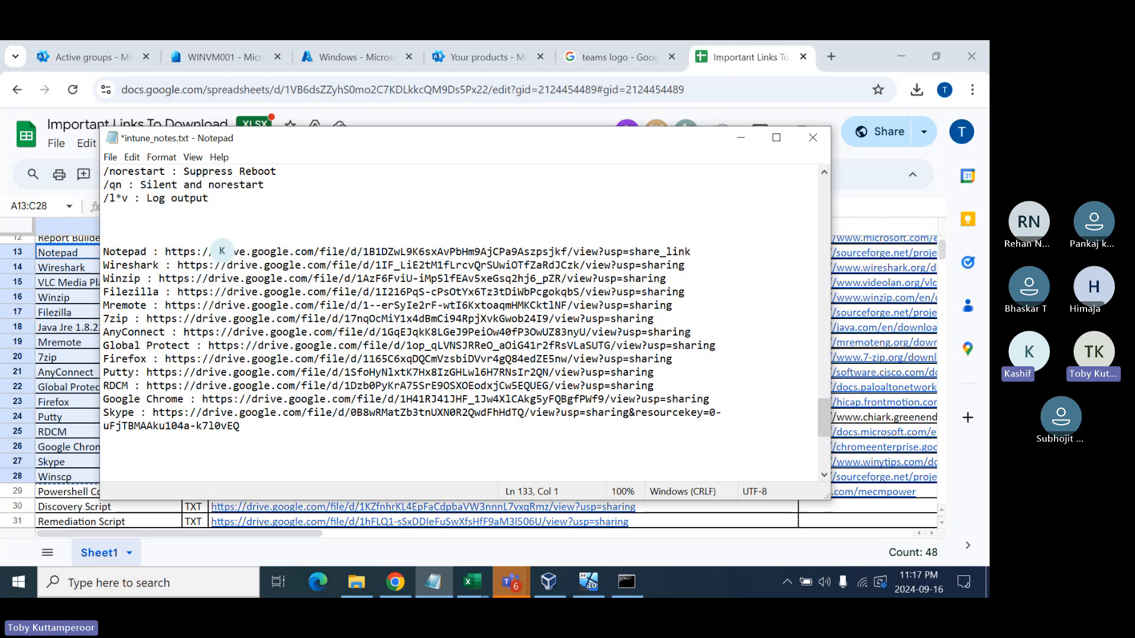
text(Assignment - Deploy below M)
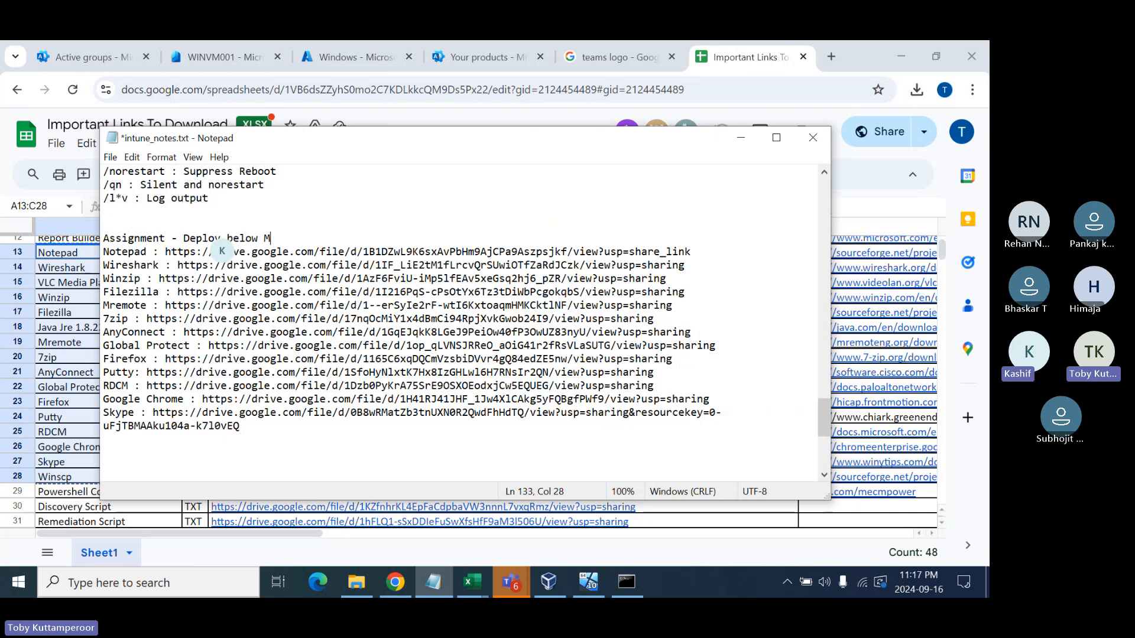
text(SI applications in avai)
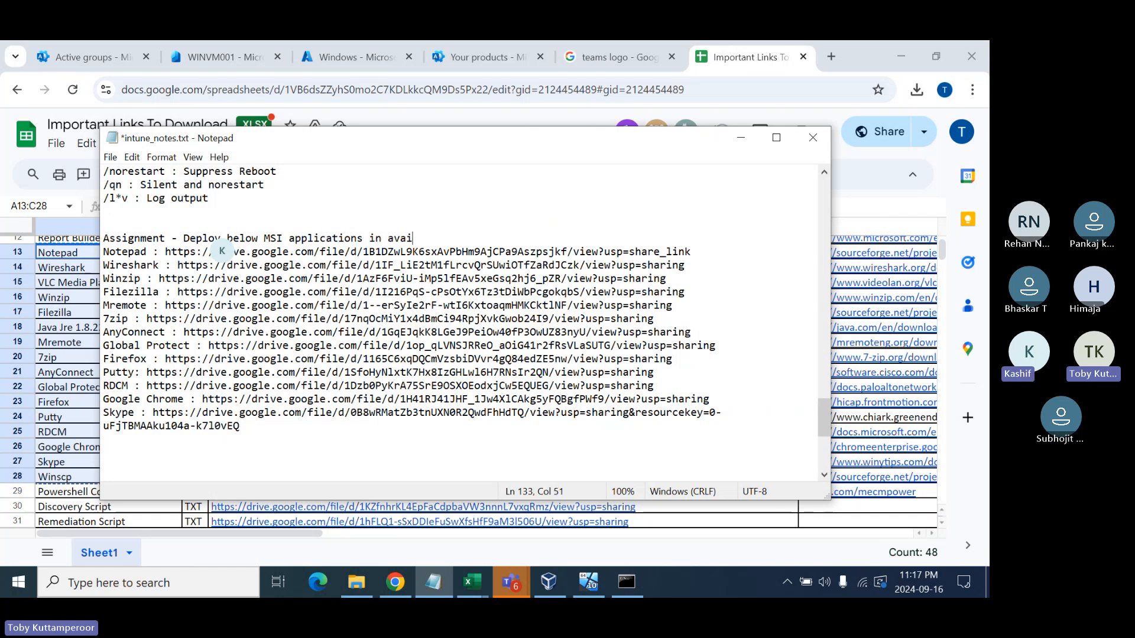
text(lable or required mode)
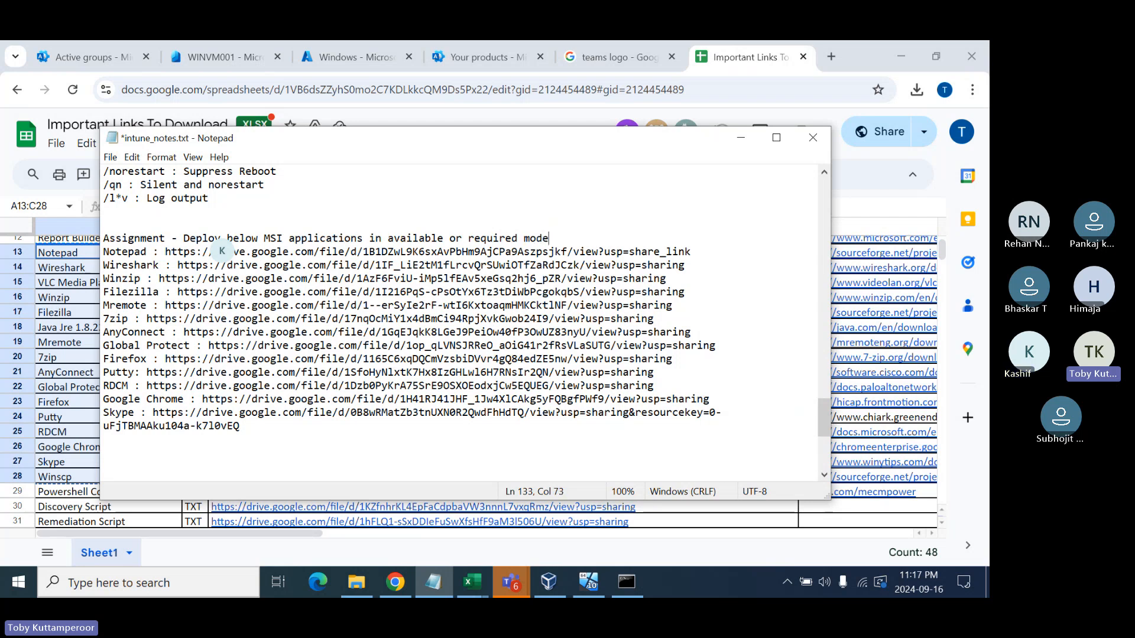
text( and send scr)
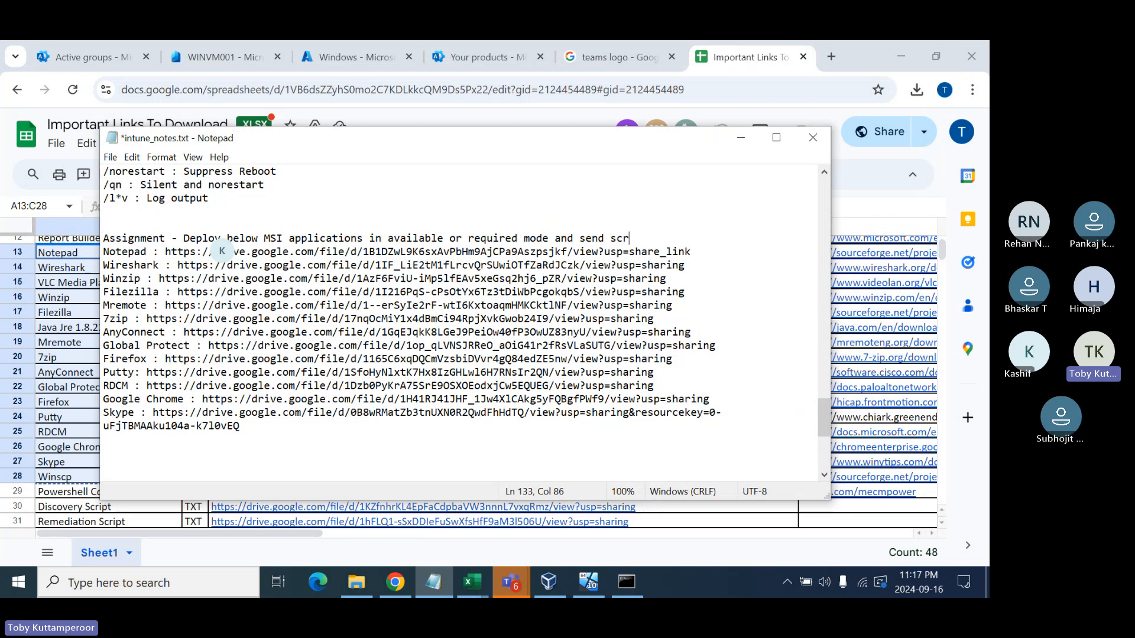
text(eenshot :)
key(Return)
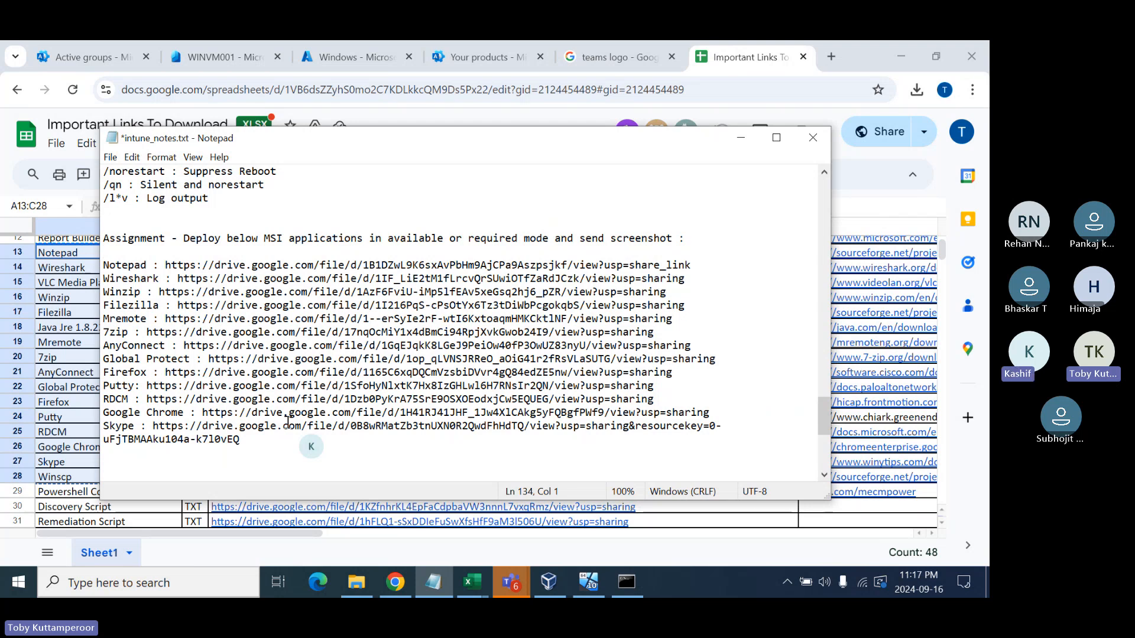
scroll(278, 400, up, 5)
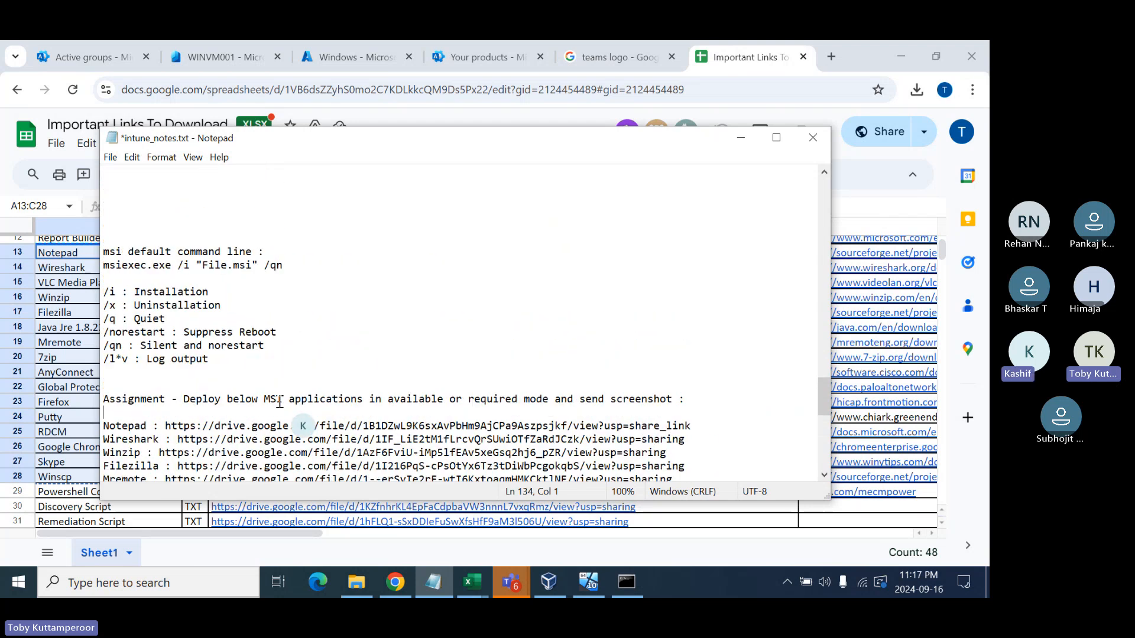
- Delete the three extra blank lines under the LOB applications .msixbundle note
click(148, 223)
key(Delete)
key(Delete)
key(Delete)
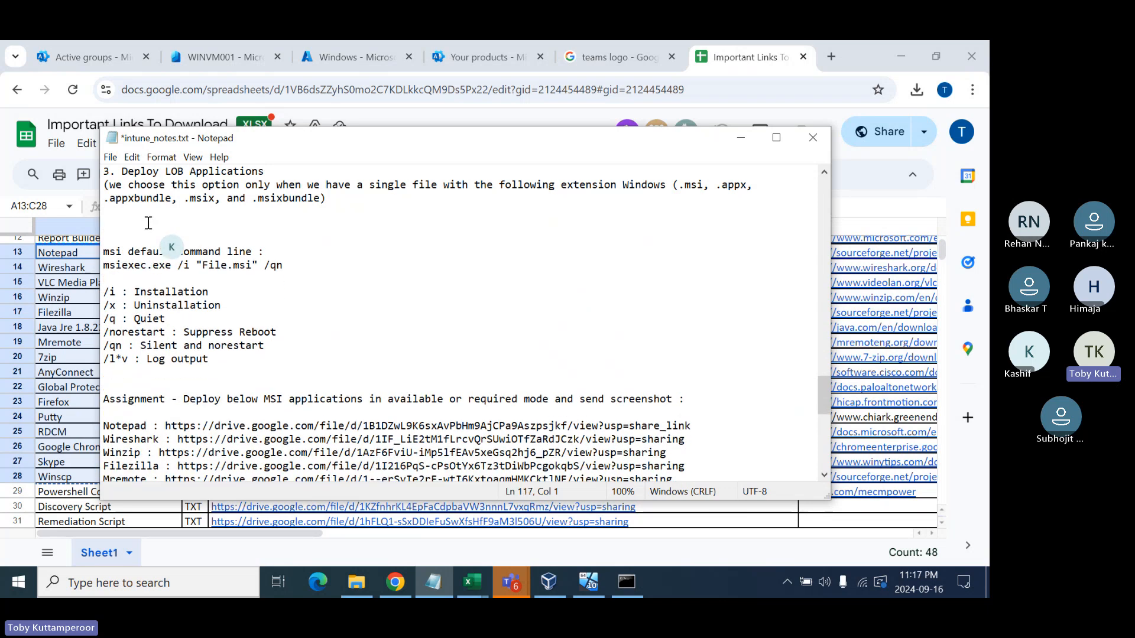
key(Delete)
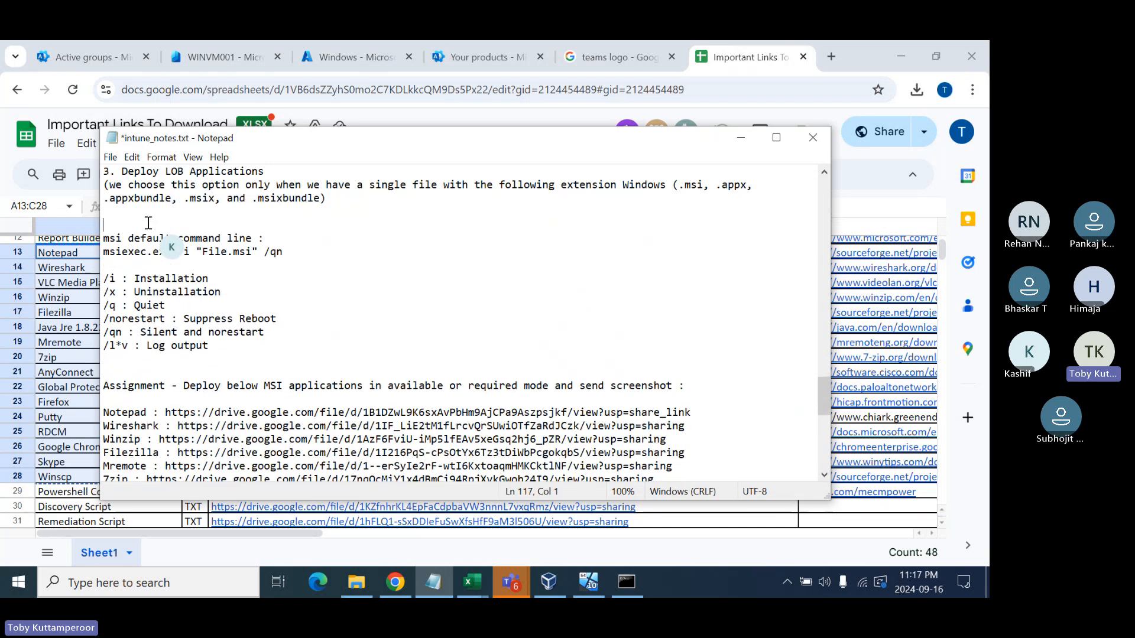
key(Delete)
scroll(213, 260, up, 4)
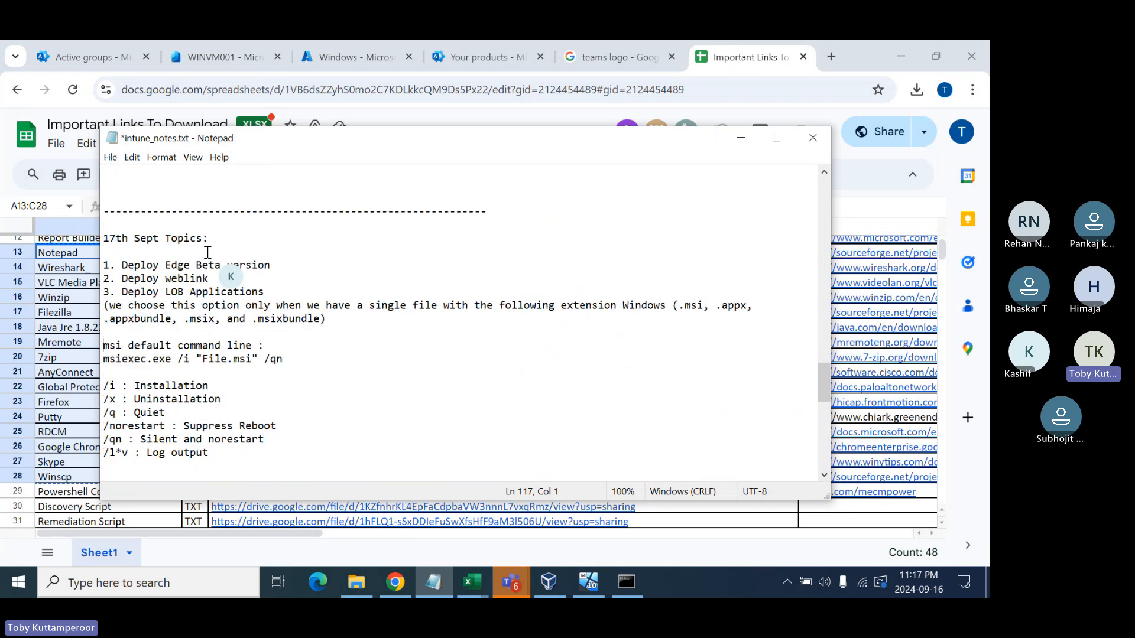
scroll(208, 253, up, 1)
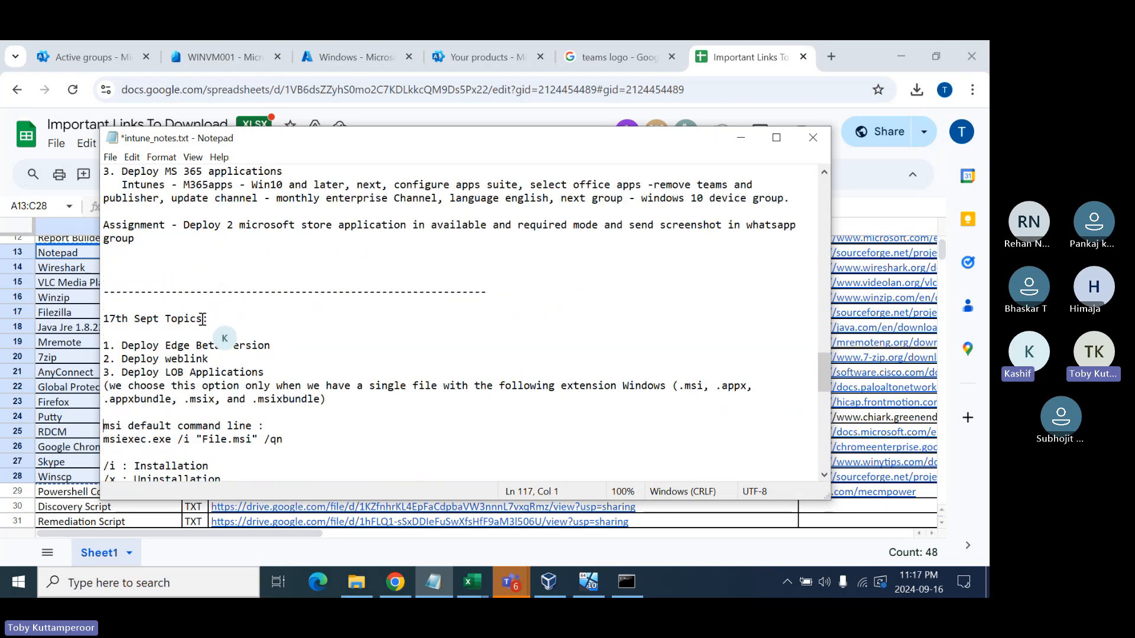
scroll(206, 332, down, 2)
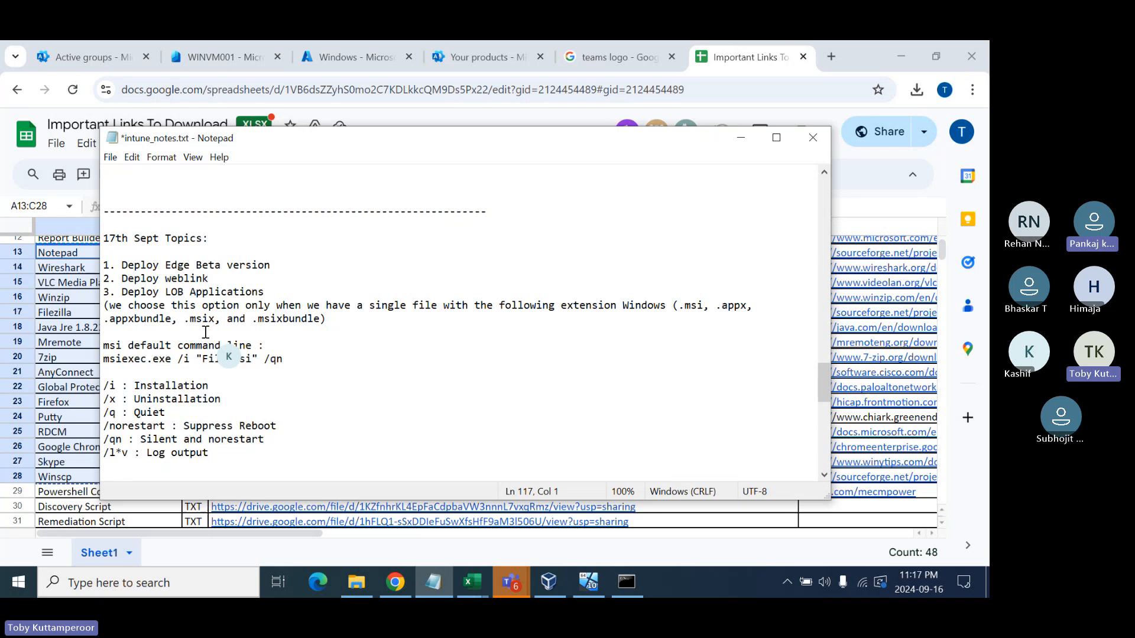
scroll(206, 332, down, 1)
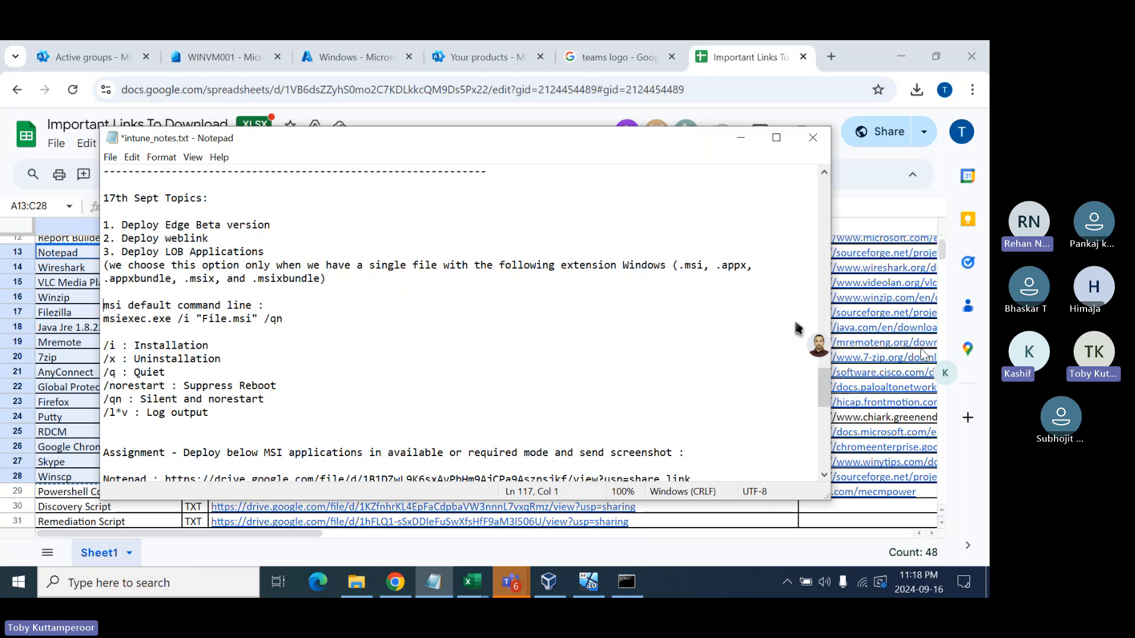
- Start rewording the /qn note from 'Silent and norestart' to 'Silent and no UI'
click(278, 397)
key(BackSpace)
key(BackSpace)
key(BackSpace)
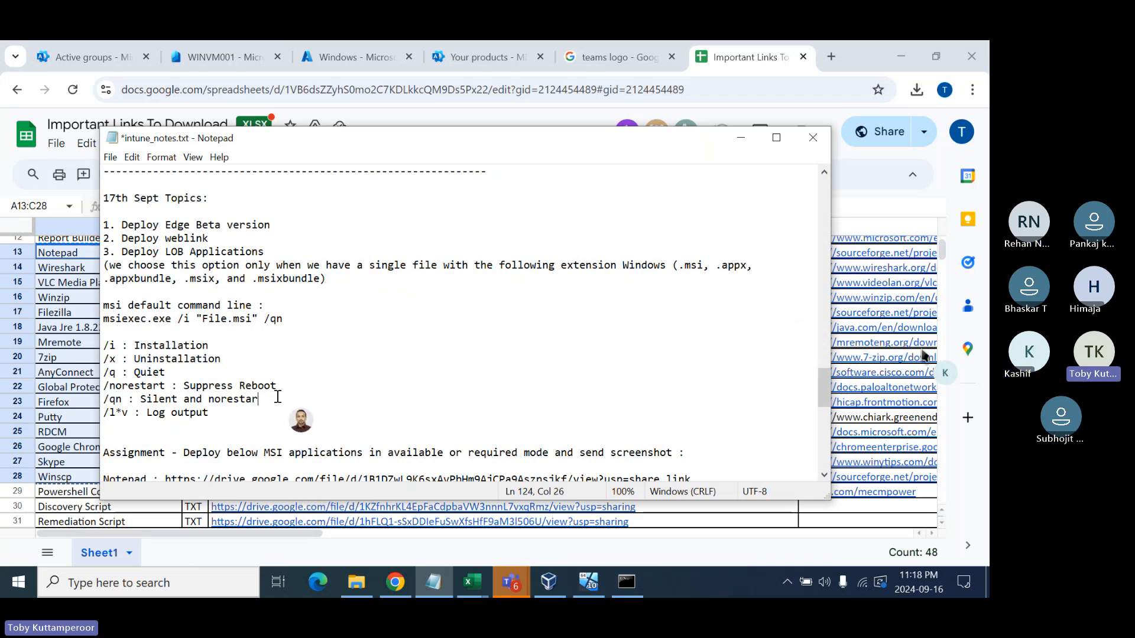
key(BackSpace)
key(BackSpace)
key(BackSpace)
key(BackSpace)
text(UI)
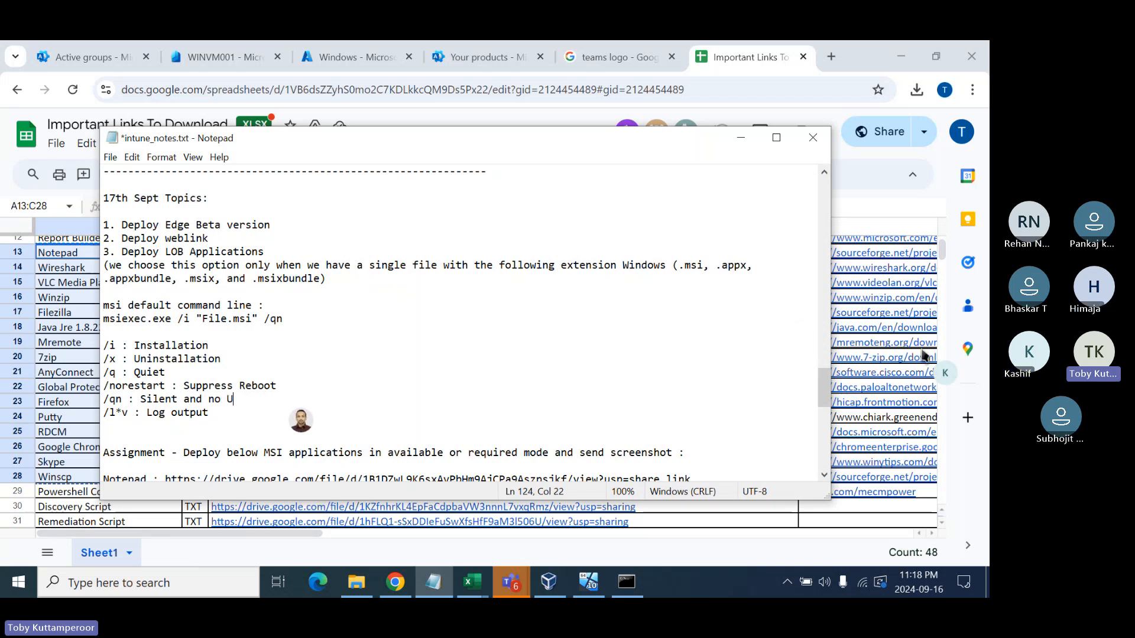